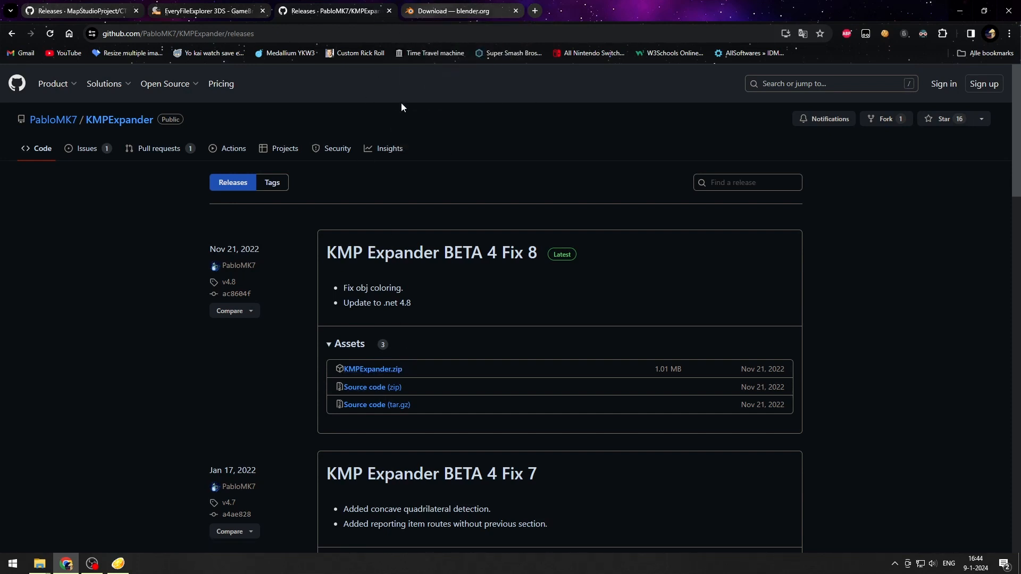
Step: Review the download pages for Blender, EveryFileExplorer 3DS, CTR-Studio and KMPExpander, and close the browser
{"action": "left_click", "coordinate": [466, 7]}
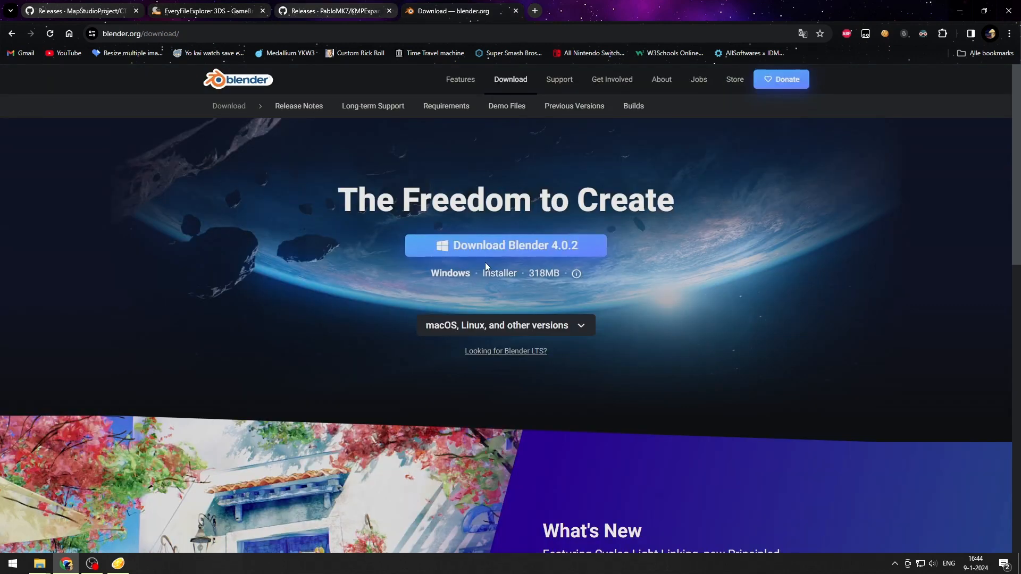
{"action": "left_click", "coordinate": [217, 6]}
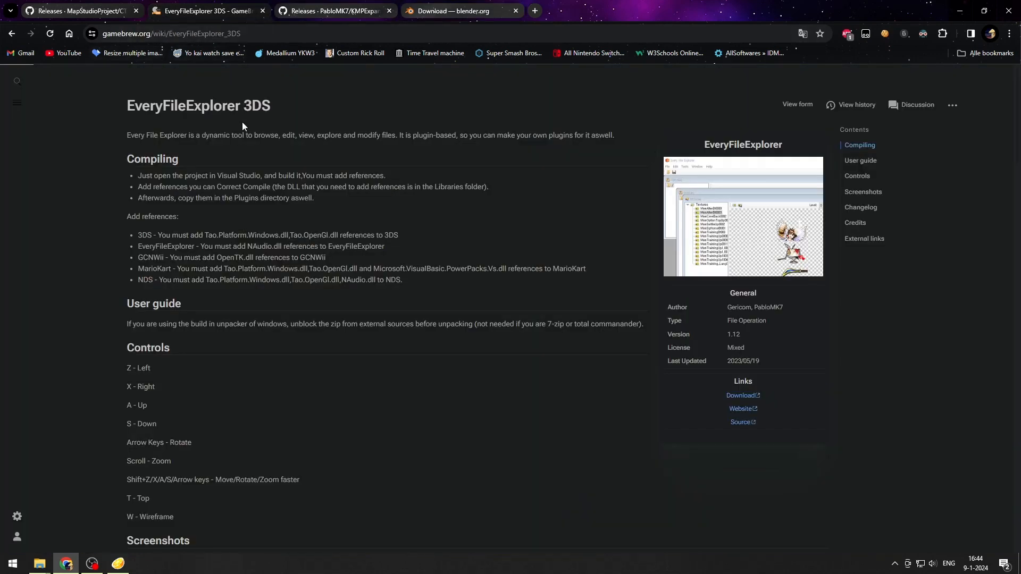
{"action": "left_click", "coordinate": [79, 7]}
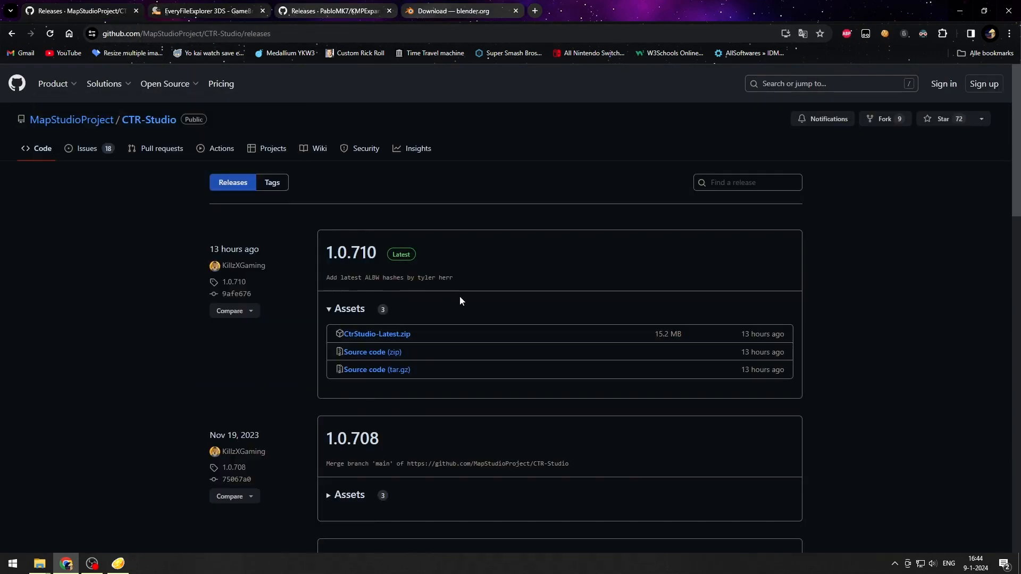
{"action": "left_click", "coordinate": [229, 7]}
{"action": "left_click", "coordinate": [353, 6]}
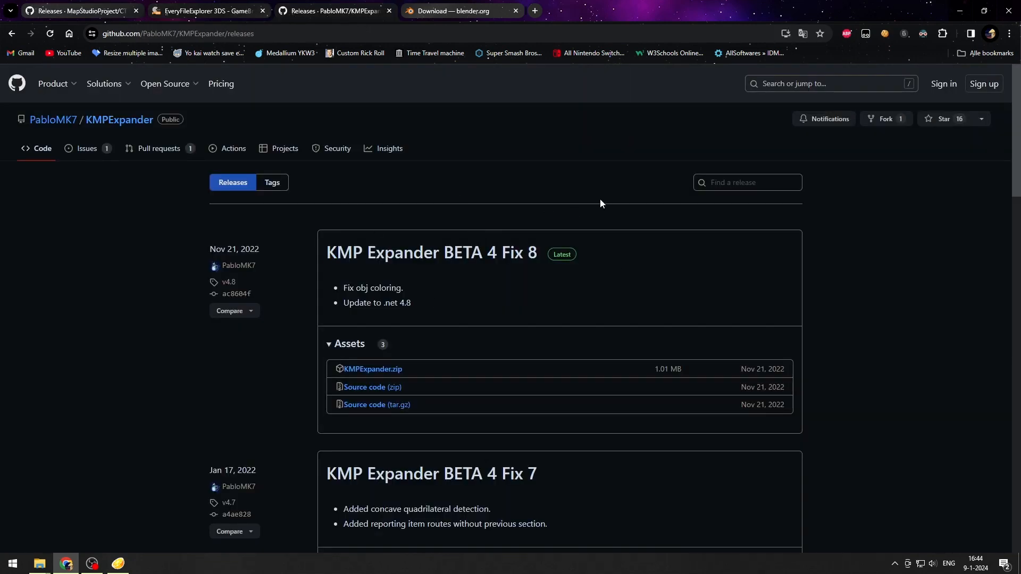
{"action": "left_click", "coordinate": [448, 7]}
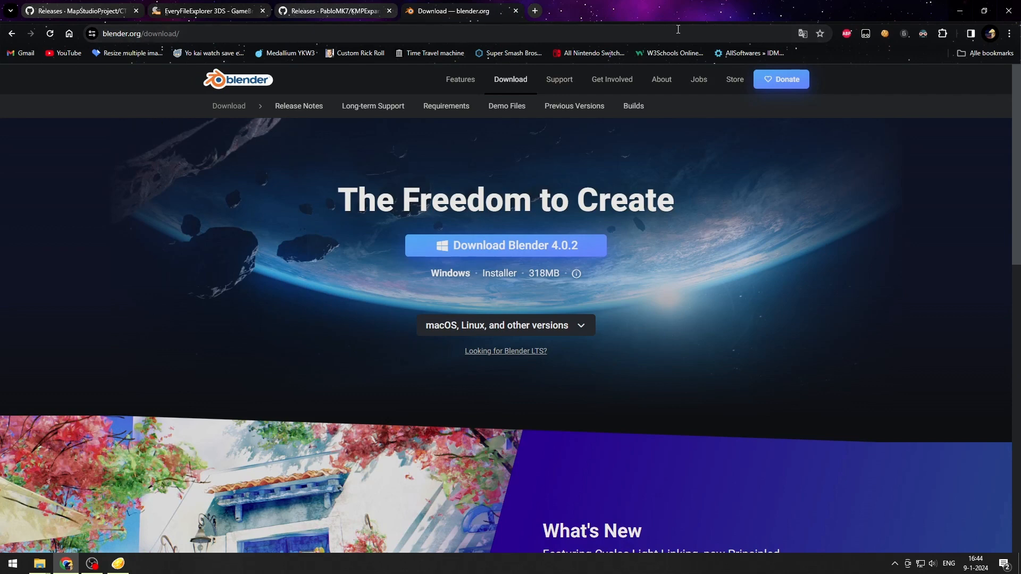
{"action": "left_click", "coordinate": [1009, 11]}
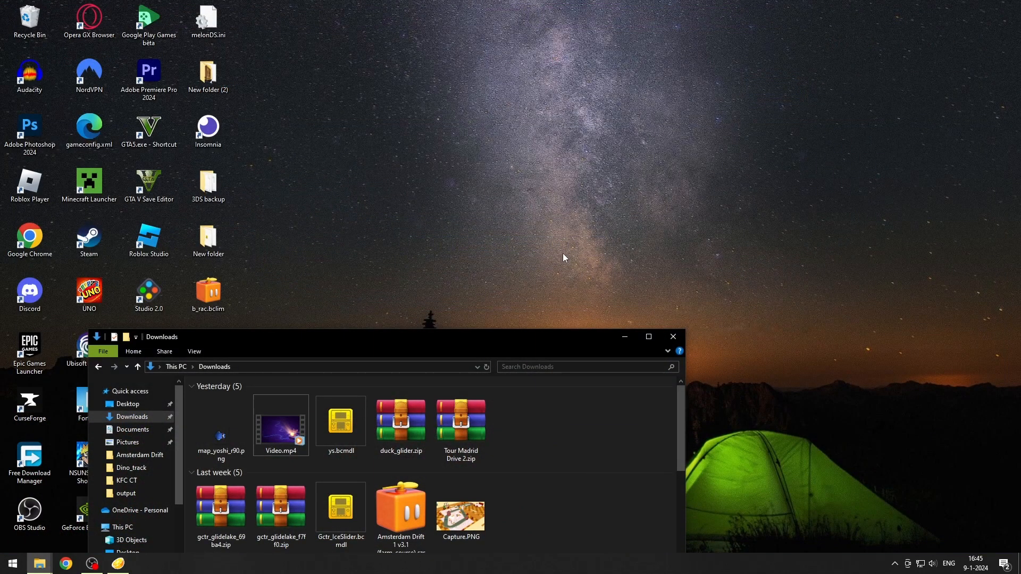
Step: Open the Simple Circuit folder inside Mod Vault's MK7 folder and look through its textures and model files
{"action": "left_click_drag", "start_coordinate": [617, 344], "coordinate": [669, 184]}
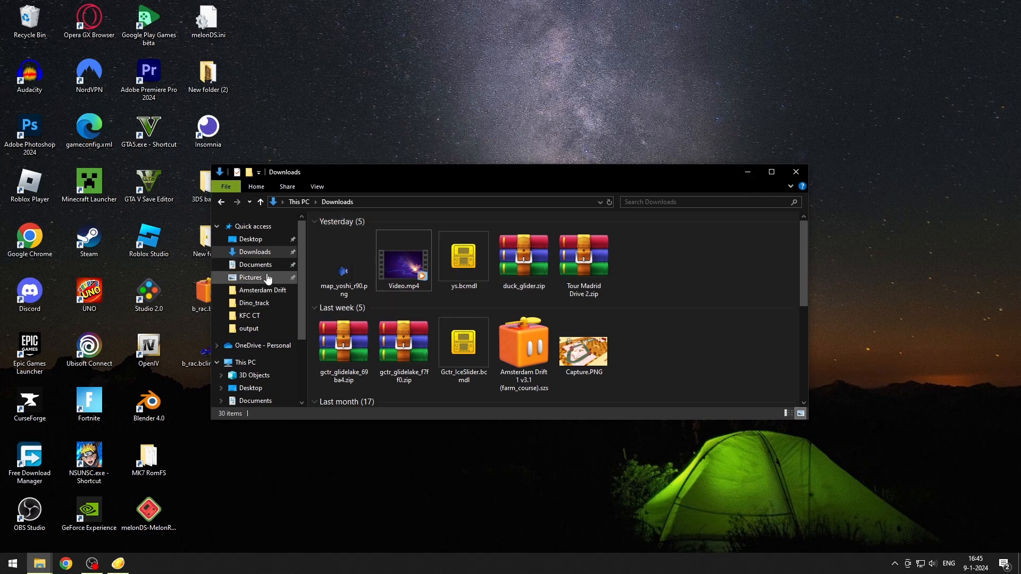
{"action": "left_click", "coordinate": [263, 290]}
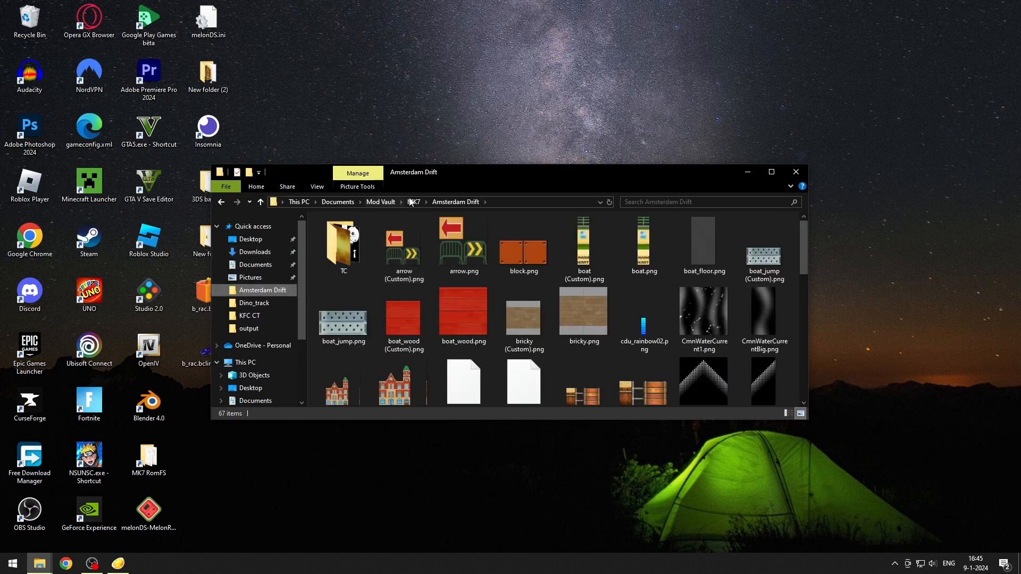
{"action": "left_click", "coordinate": [411, 202]}
{"action": "scroll", "coordinate": [408, 250], "scroll_direction": "down", "scroll_amount": 1}
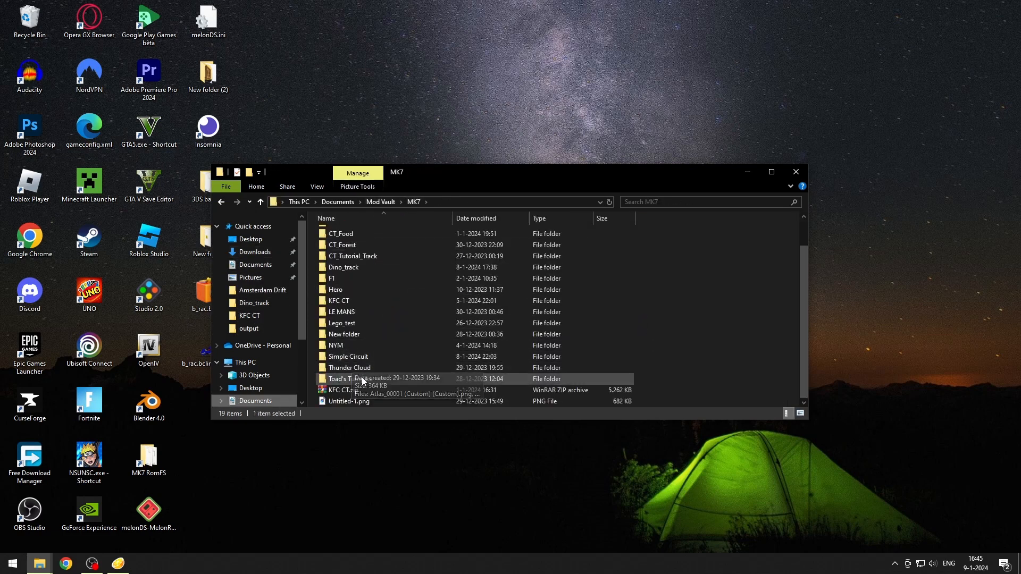
{"action": "double_click", "coordinate": [354, 357]}
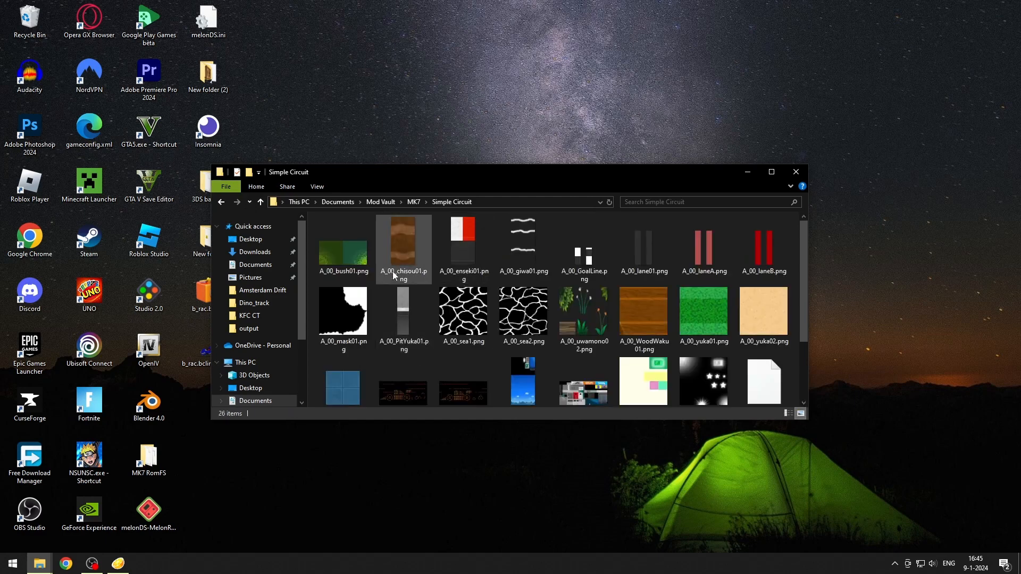
{"action": "scroll", "coordinate": [605, 276], "scroll_direction": "down", "scroll_amount": 1}
Step: Launch Blender and dismiss its splash screen
{"action": "left_click", "coordinate": [13, 563]}
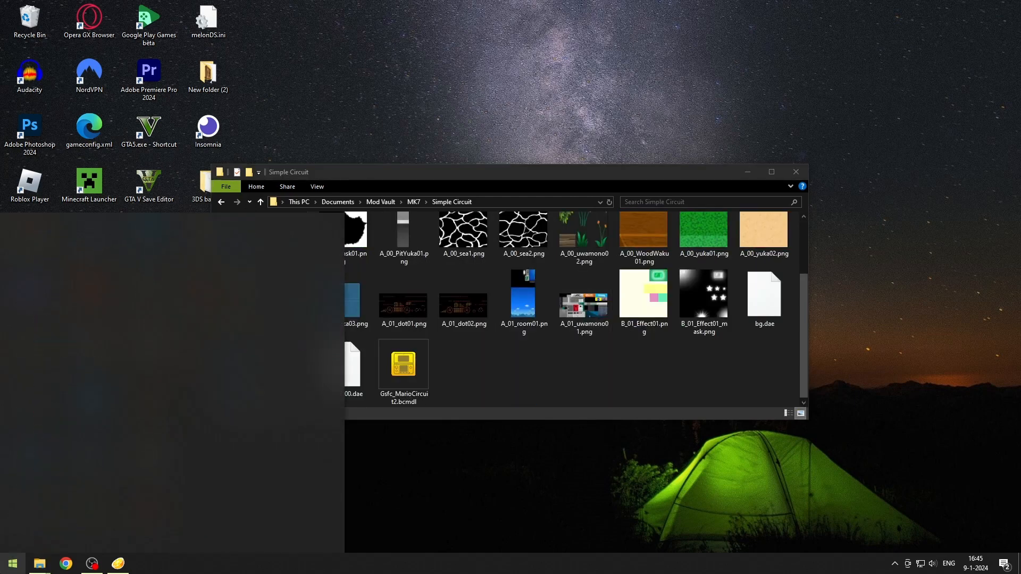
{"action": "type", "text": "blender"}
{"action": "key", "text": "Return"}
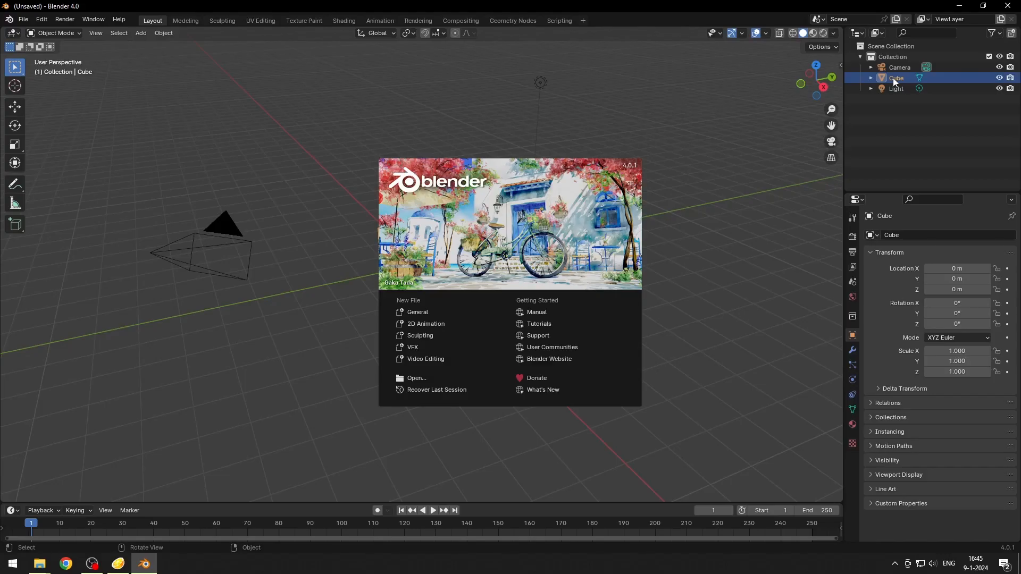
{"action": "left_click", "coordinate": [892, 78]}
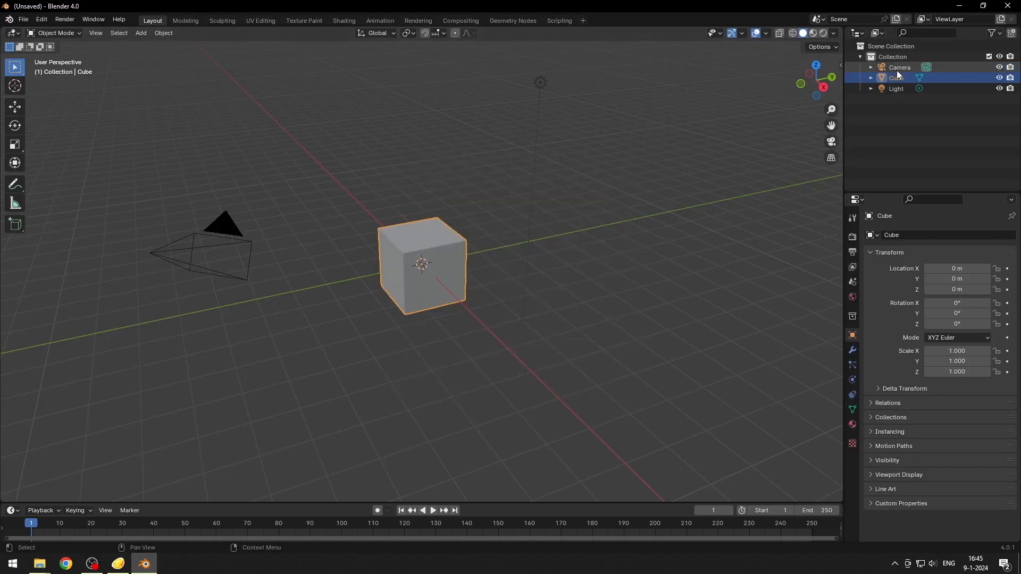
Step: Delete the default camera, cube and light from the scene
{"action": "left_click", "coordinate": [897, 70]}
{"action": "key", "text": "Delete"}
{"action": "left_click", "coordinate": [897, 70]}
{"action": "key", "text": "Delete"}
{"action": "left_click", "coordinate": [897, 70]}
{"action": "key", "text": "Delete"}
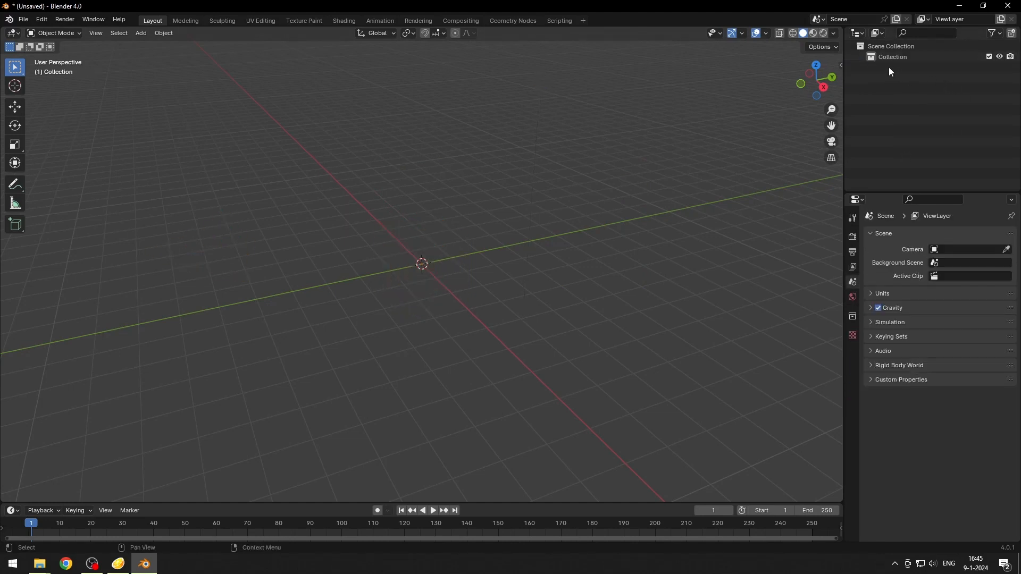
Step: Import the Collada model bg.dae from Documents\Mod Vault\MK7\Simple Circuit with the default import options
{"action": "left_click", "coordinate": [23, 21]}
{"action": "mouse_move", "coordinate": [43, 171]}
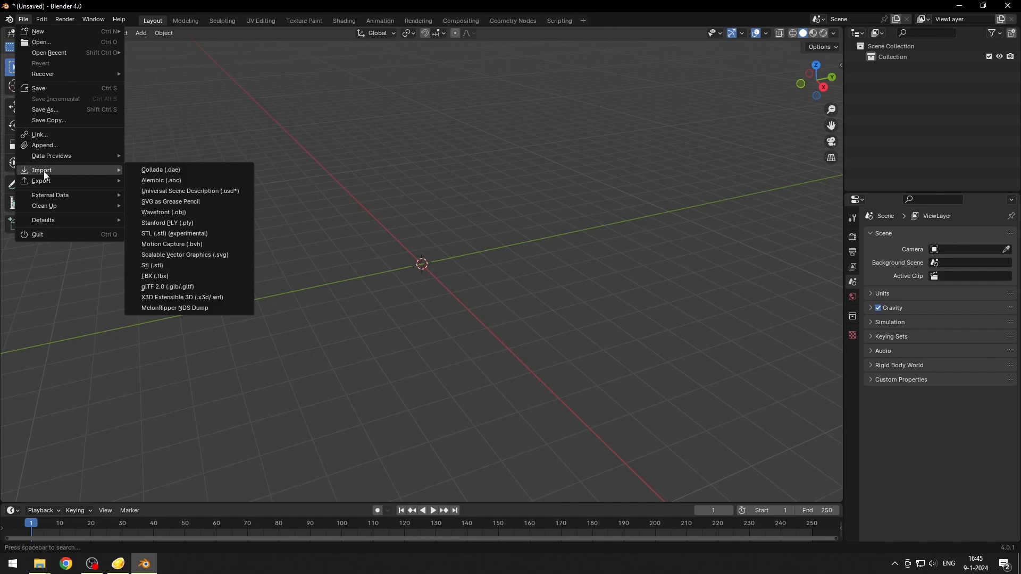
{"action": "left_click", "coordinate": [167, 170]}
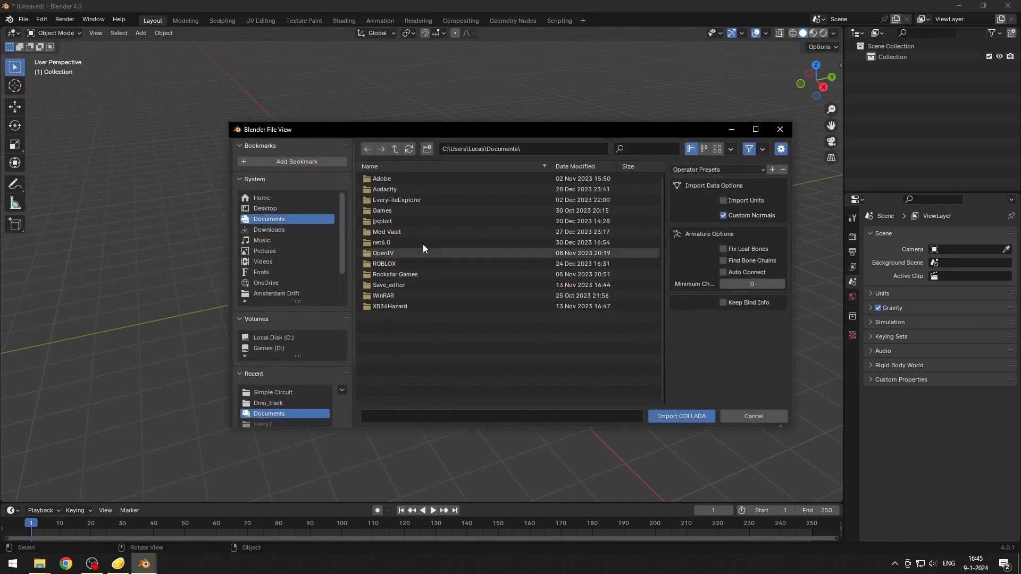
{"action": "double_click", "coordinate": [404, 231]}
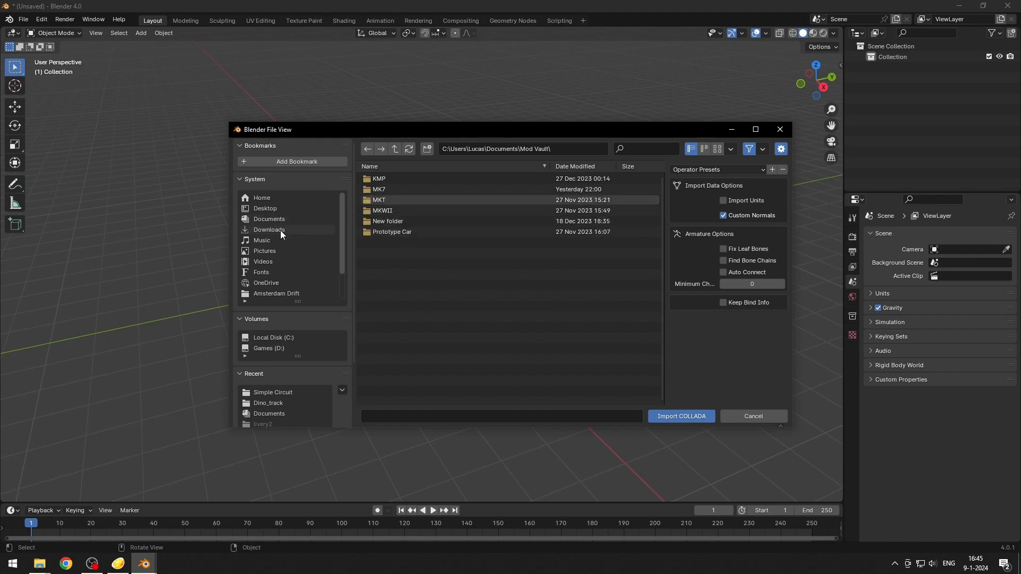
{"action": "double_click", "coordinate": [379, 190]}
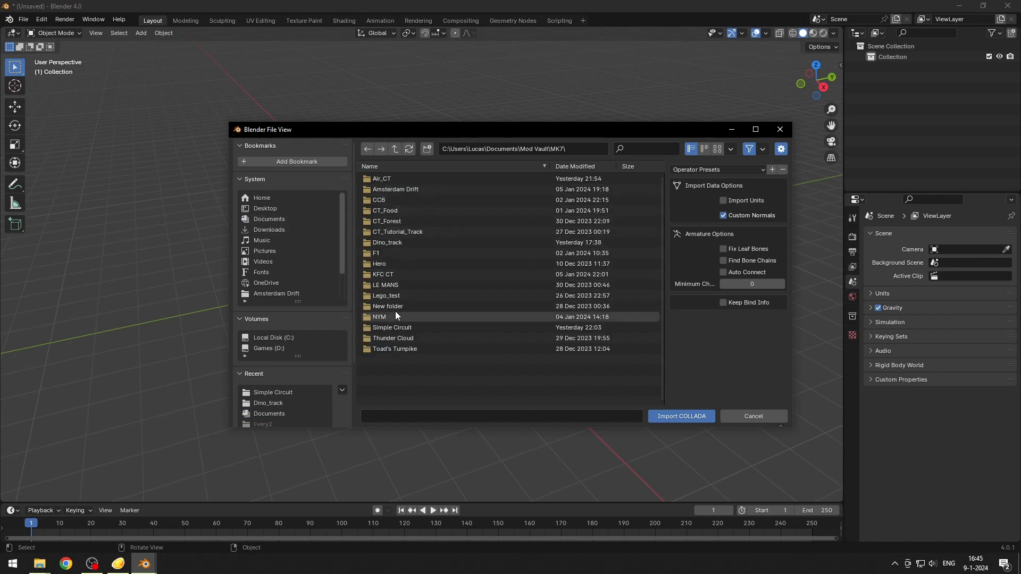
{"action": "double_click", "coordinate": [406, 327]}
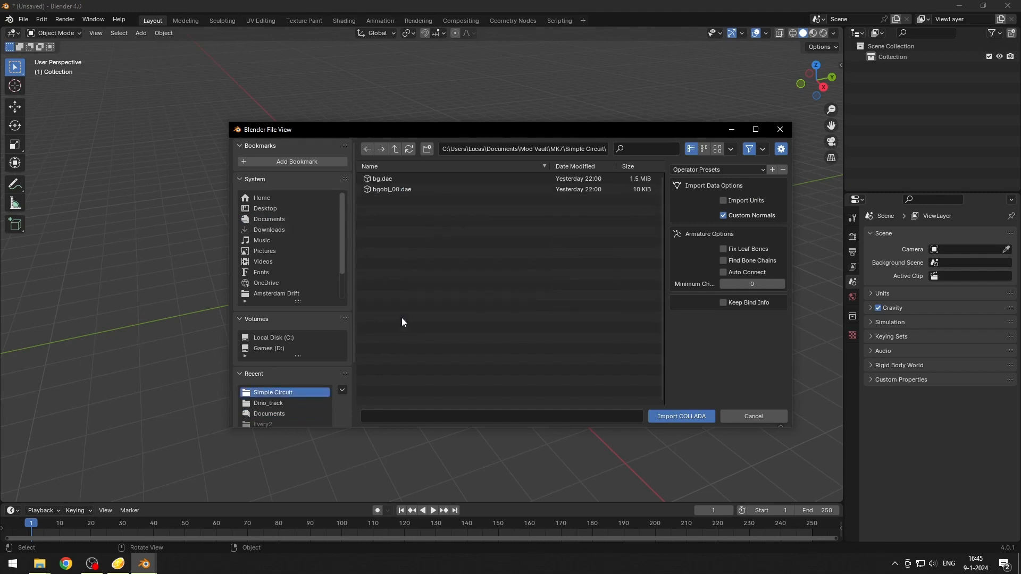
{"action": "double_click", "coordinate": [399, 179]}
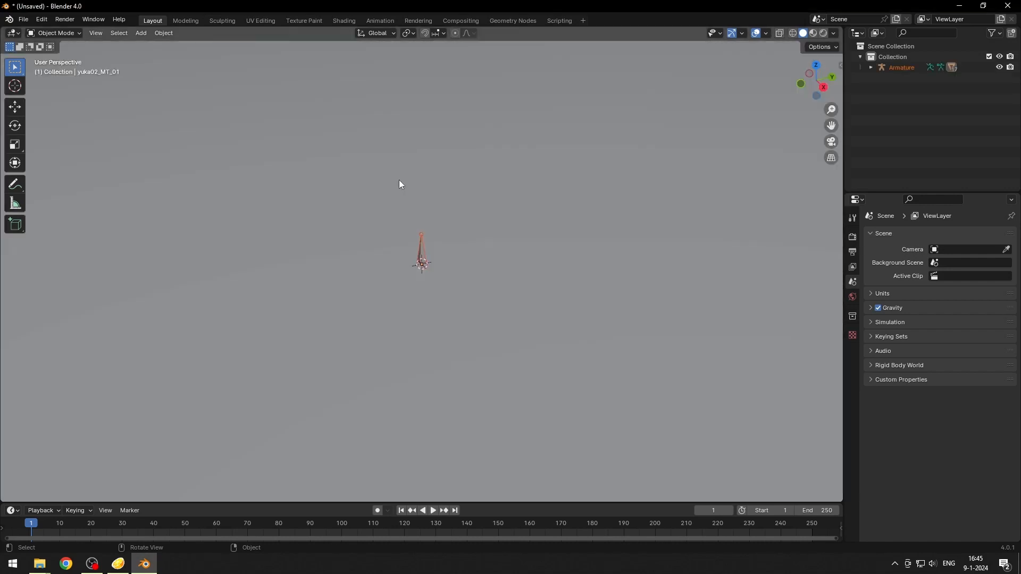
Step: Set the viewport shading colour to Texture and the view's clip end distance to 99999 m
{"action": "left_click", "coordinate": [833, 33]}
{"action": "left_click", "coordinate": [879, 194]}
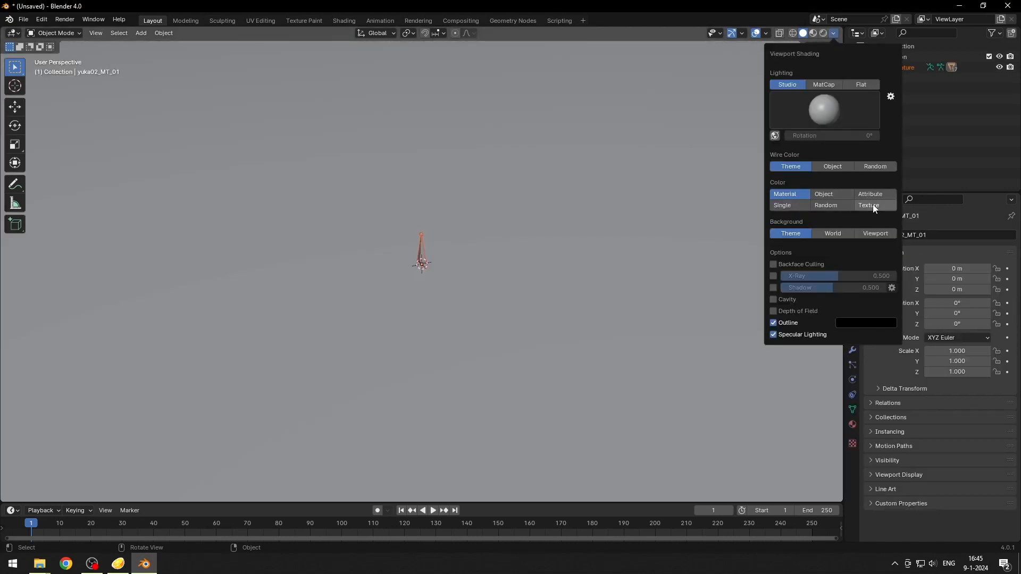
{"action": "left_click", "coordinate": [842, 67]}
{"action": "left_click", "coordinate": [838, 117]}
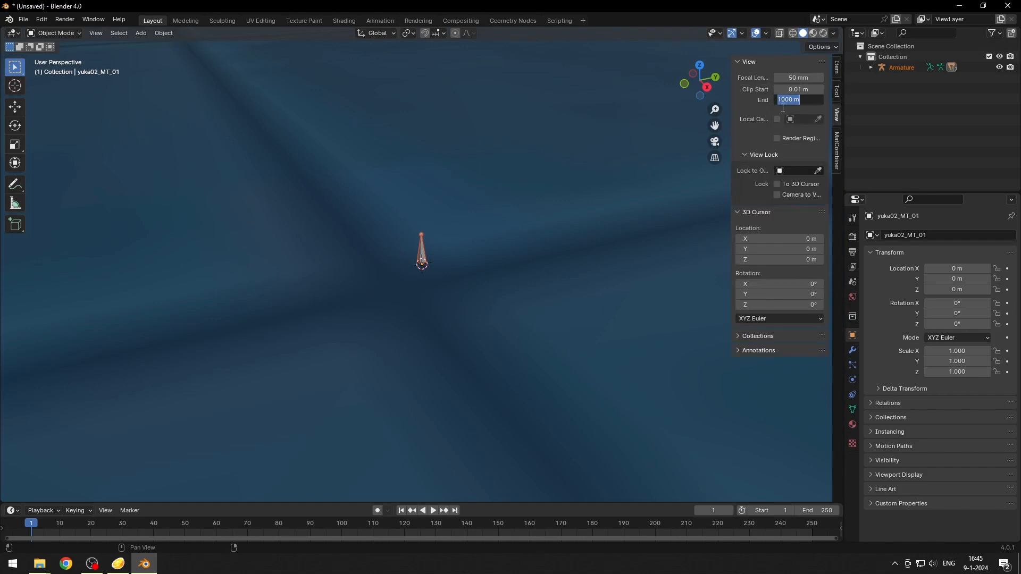
{"action": "key", "text": "Return"}
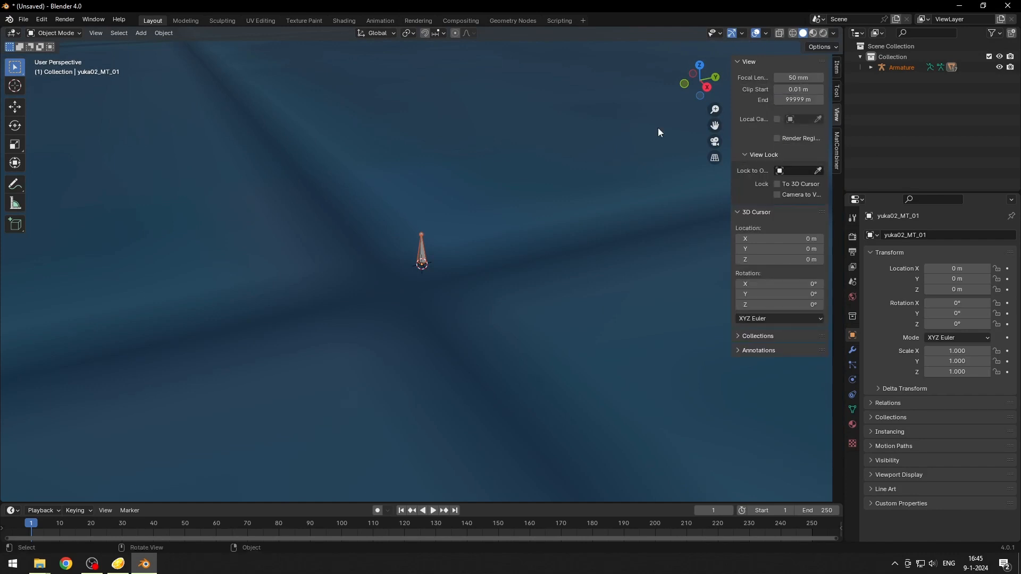
Step: Examine the imported circuit from several angles, selecting the main road, the pit wall and the surrounding floor meshes
{"action": "scroll", "coordinate": [496, 225], "scroll_direction": "up", "scroll_amount": 3}
{"action": "scroll", "coordinate": [490, 222], "scroll_direction": "down", "scroll_amount": 6}
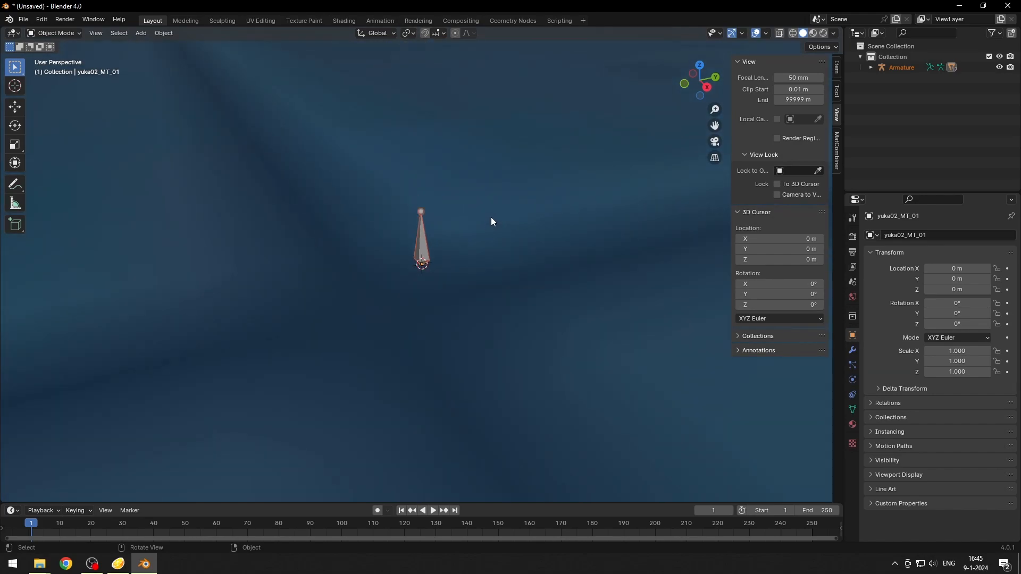
{"action": "scroll", "coordinate": [487, 215], "scroll_direction": "down", "scroll_amount": 4}
{"action": "scroll", "coordinate": [484, 210], "scroll_direction": "up", "scroll_amount": 8}
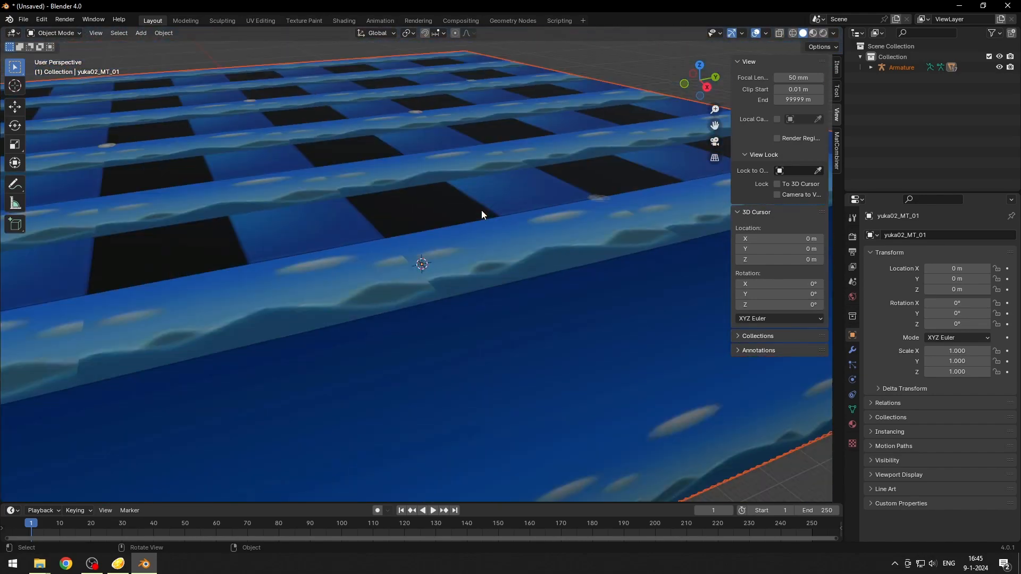
{"action": "scroll", "coordinate": [481, 212], "scroll_direction": "down", "scroll_amount": 8}
{"action": "middle_click_drag", "start_coordinate": [481, 211], "coordinate": [528, 231]}
{"action": "left_click", "coordinate": [415, 196]}
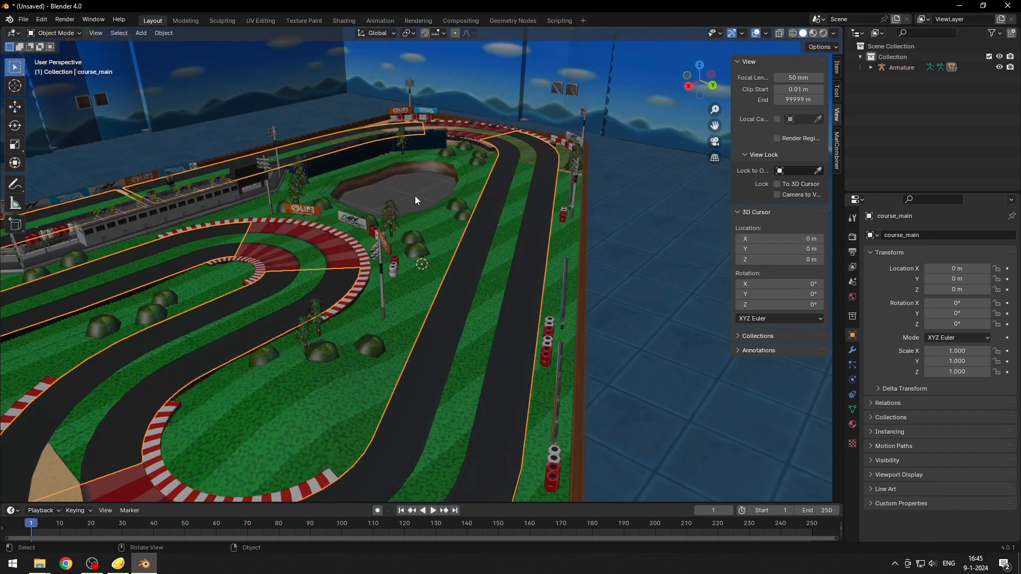
{"action": "left_click", "coordinate": [410, 182]}
{"action": "middle_click_drag", "start_coordinate": [438, 228], "coordinate": [577, 411]}
{"action": "scroll", "coordinate": [461, 362], "scroll_direction": "down", "scroll_amount": 3}
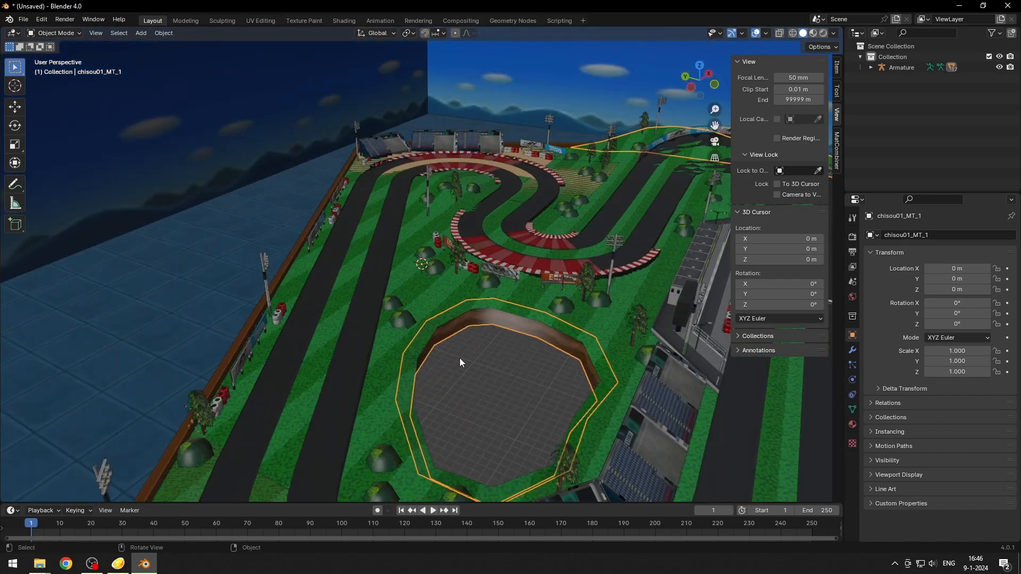
{"action": "left_click", "coordinate": [128, 257]}
{"action": "middle_click_drag", "start_coordinate": [305, 260], "coordinate": [442, 230]}
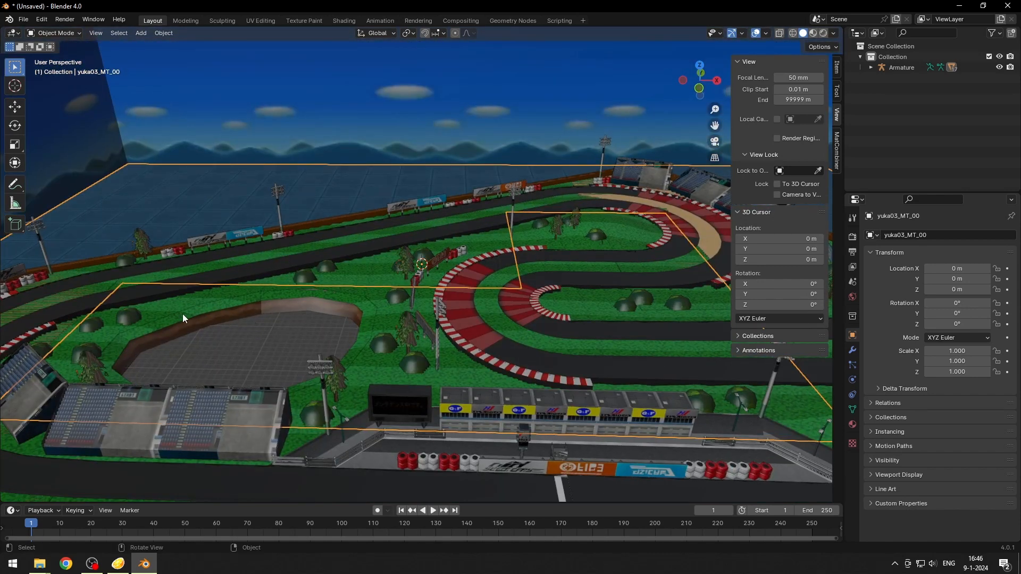
Step: Deselect everything and examine the sky room that encloses the circuit from outside and inside, selecting its mesh
{"action": "key", "text": "alt+a"}
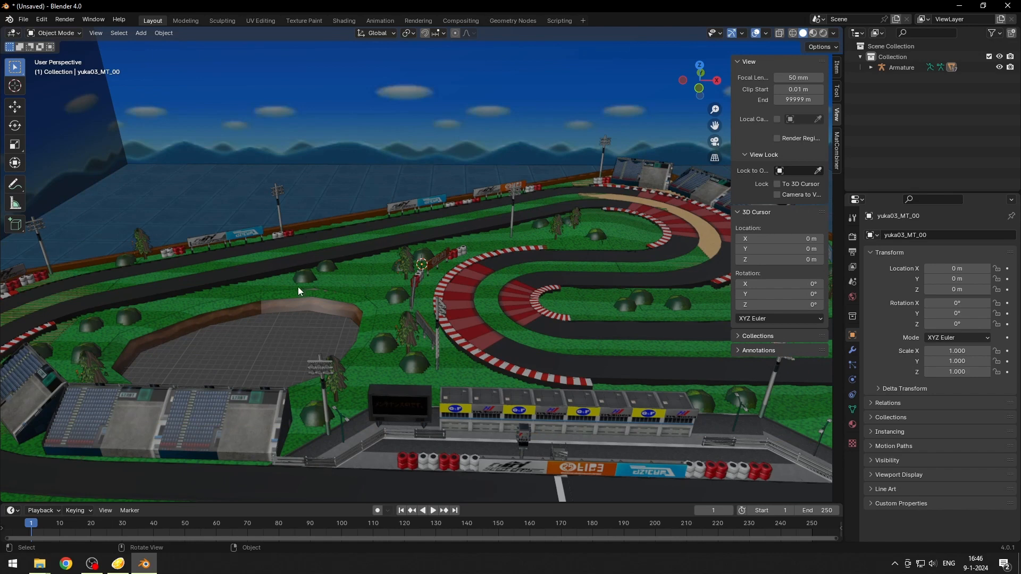
{"action": "scroll", "coordinate": [475, 252], "scroll_direction": "down", "scroll_amount": 2}
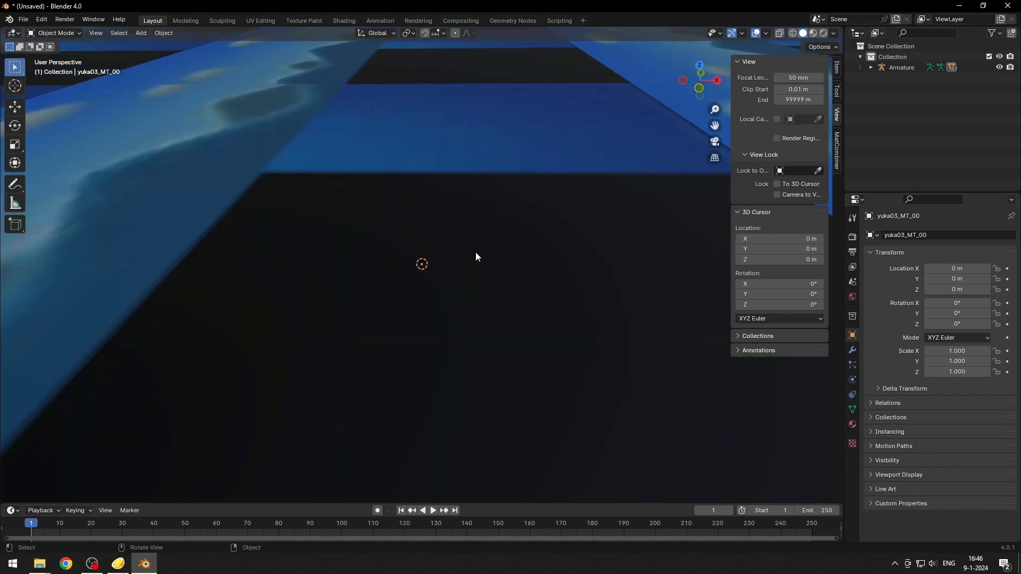
{"action": "scroll", "coordinate": [475, 252], "scroll_direction": "up", "scroll_amount": 2}
{"action": "scroll", "coordinate": [474, 253], "scroll_direction": "down", "scroll_amount": 2}
{"action": "scroll", "coordinate": [472, 250], "scroll_direction": "up", "scroll_amount": 3}
{"action": "scroll", "coordinate": [470, 248], "scroll_direction": "down", "scroll_amount": 3}
{"action": "scroll", "coordinate": [470, 248], "scroll_direction": "down", "scroll_amount": 3}
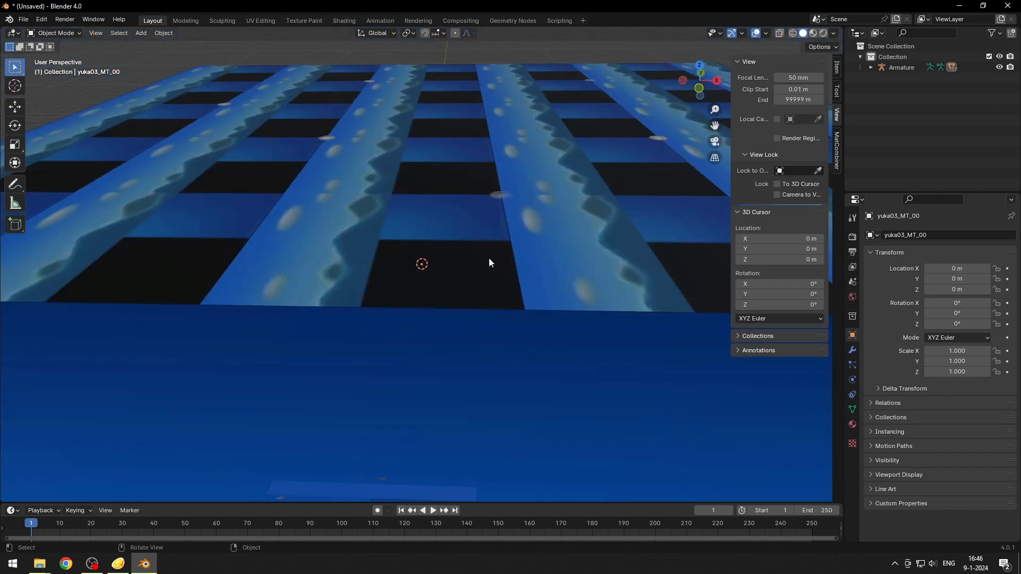
{"action": "middle_click_drag", "start_coordinate": [490, 258], "coordinate": [322, 162]}
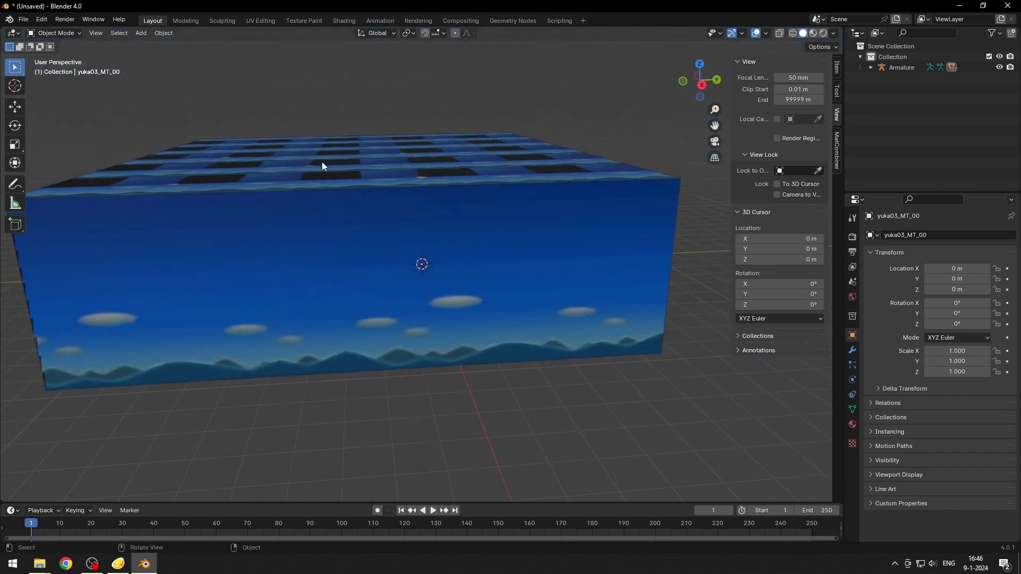
{"action": "left_click", "coordinate": [340, 203]}
{"action": "middle_click_drag", "start_coordinate": [710, 244], "coordinate": [383, 250]}
Step: Switch to File Explorer and open the MK7 RomFS dump folder from the Desktop
{"action": "mouse_move", "coordinate": [39, 563]}
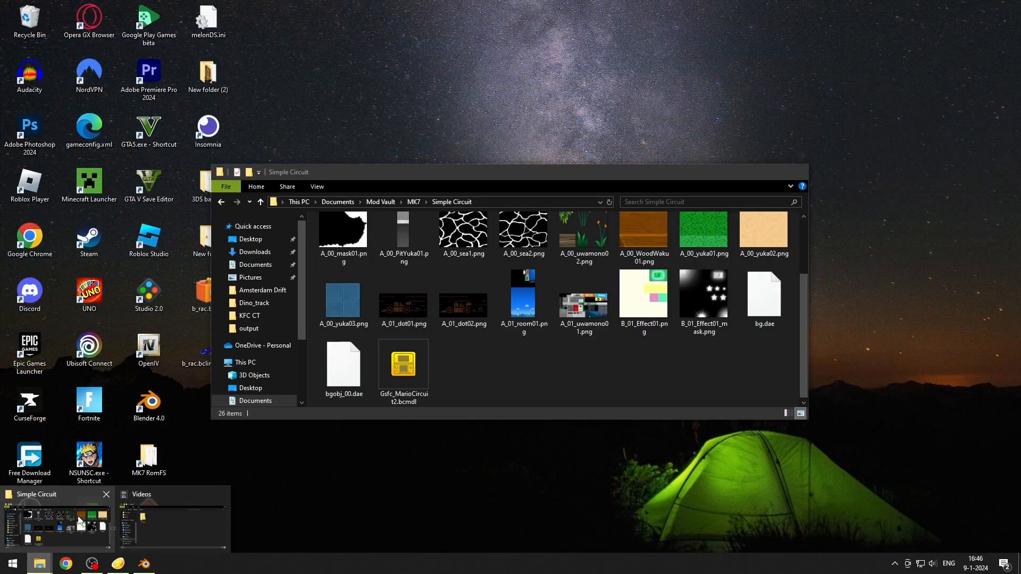
{"action": "left_click", "coordinate": [79, 521]}
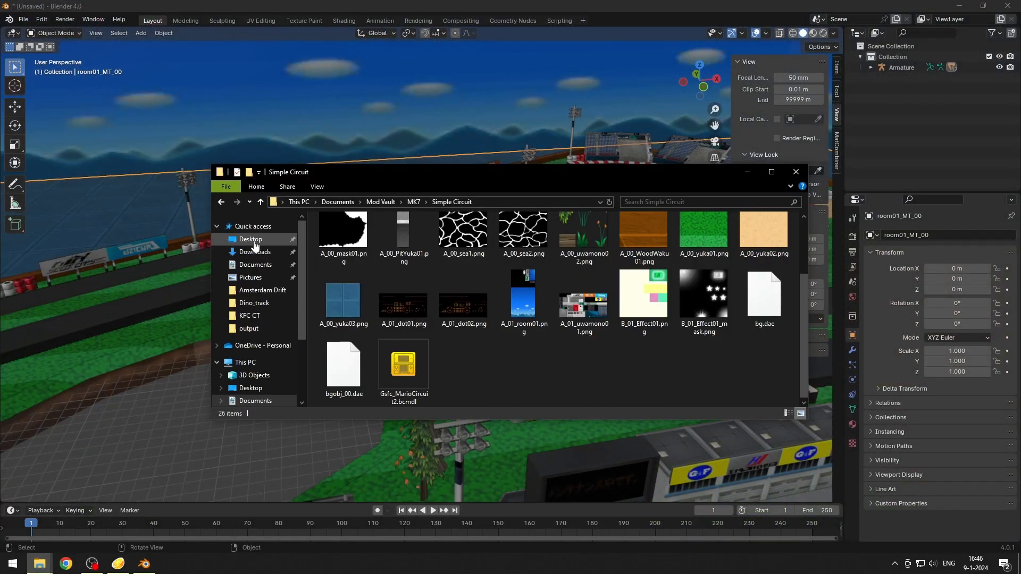
{"action": "left_click", "coordinate": [251, 239]}
{"action": "double_click", "coordinate": [359, 308]}
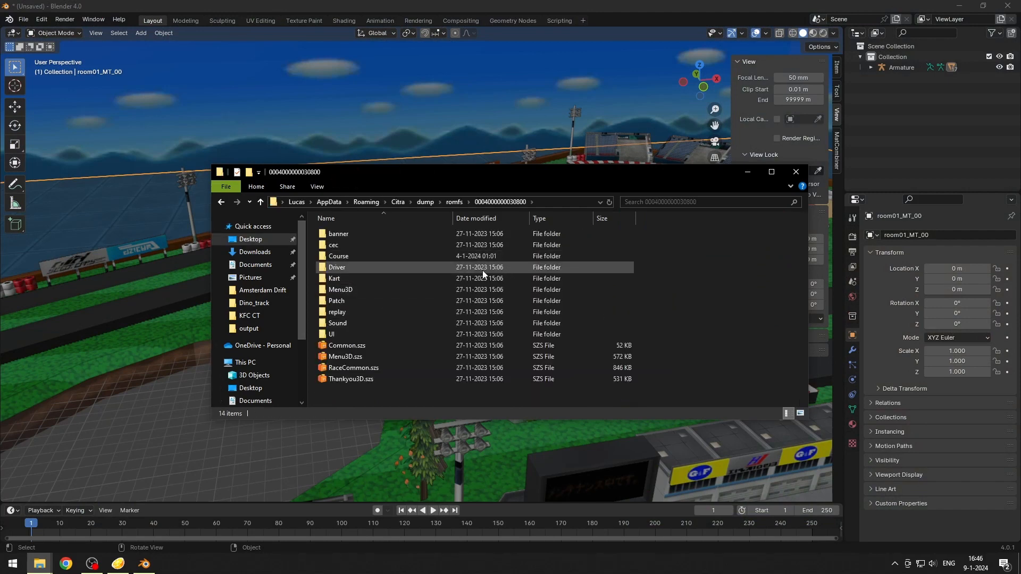
Step: Open the Course folder and load the Gctr_MarioCircuit_Divide.szs archive in Every File Explorer
{"action": "double_click", "coordinate": [361, 256]}
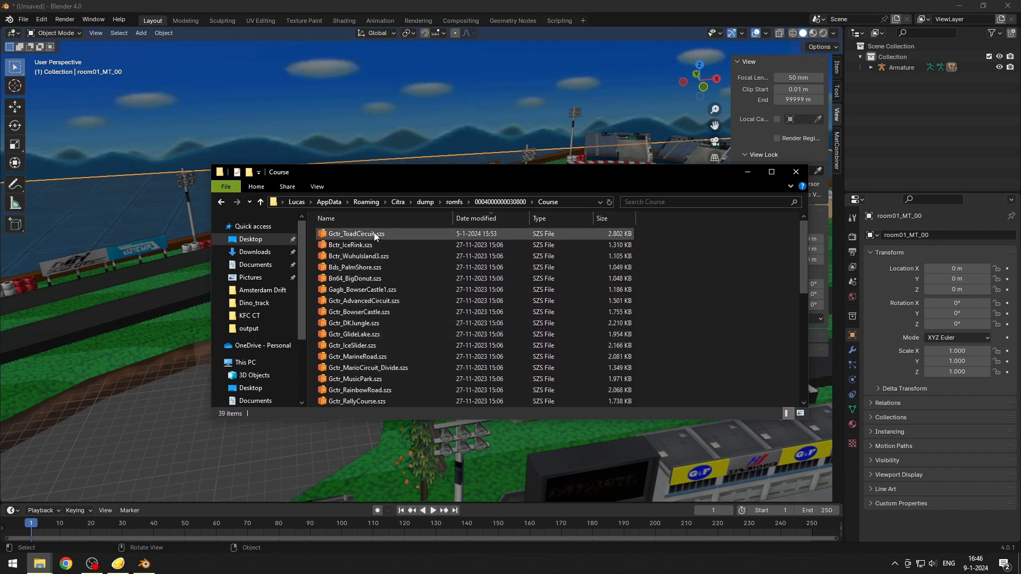
{"action": "scroll", "coordinate": [368, 258], "scroll_direction": "down", "scroll_amount": 1}
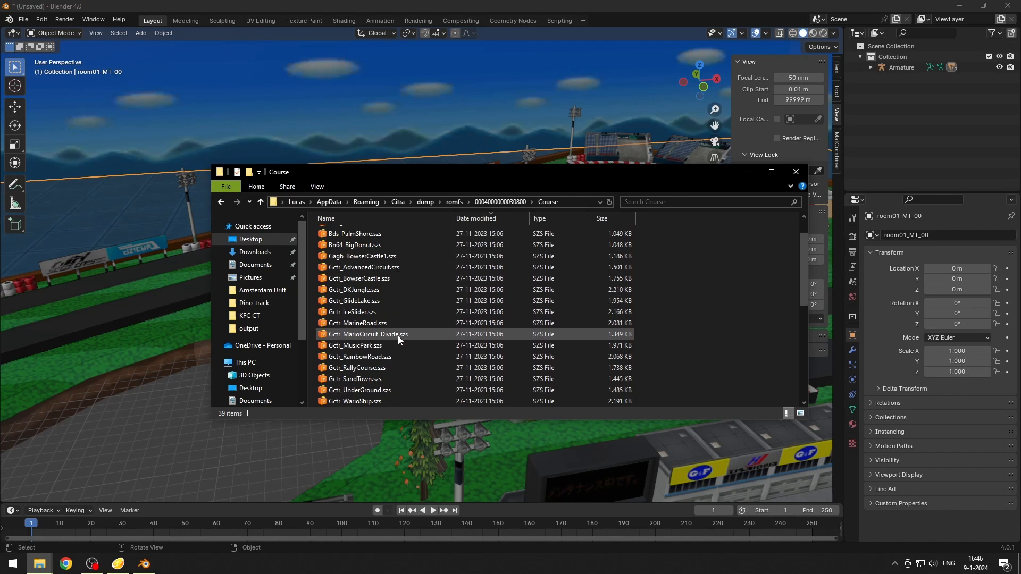
{"action": "scroll", "coordinate": [398, 336], "scroll_direction": "down", "scroll_amount": 5}
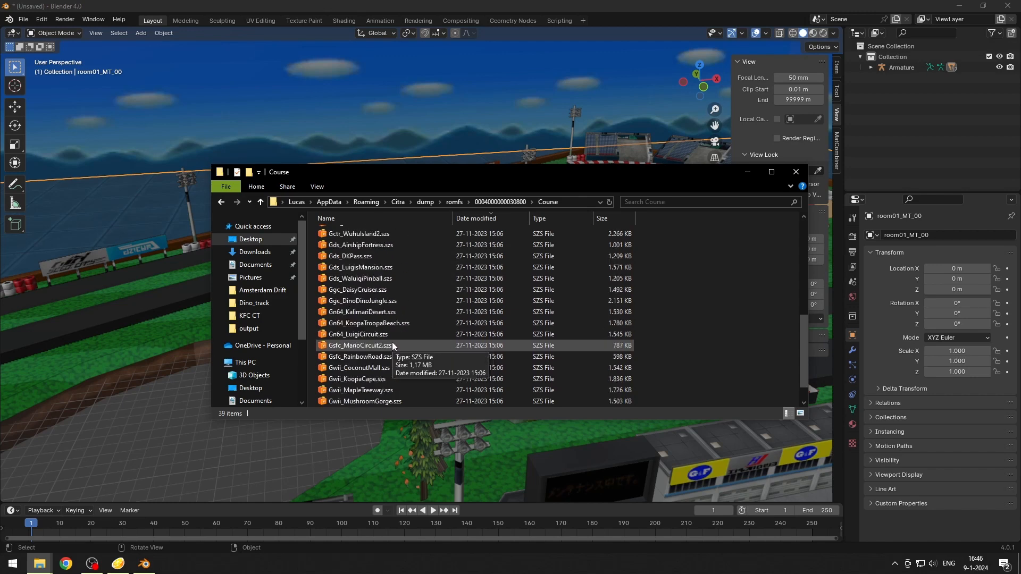
{"action": "scroll", "coordinate": [404, 351], "scroll_direction": "down", "scroll_amount": 1}
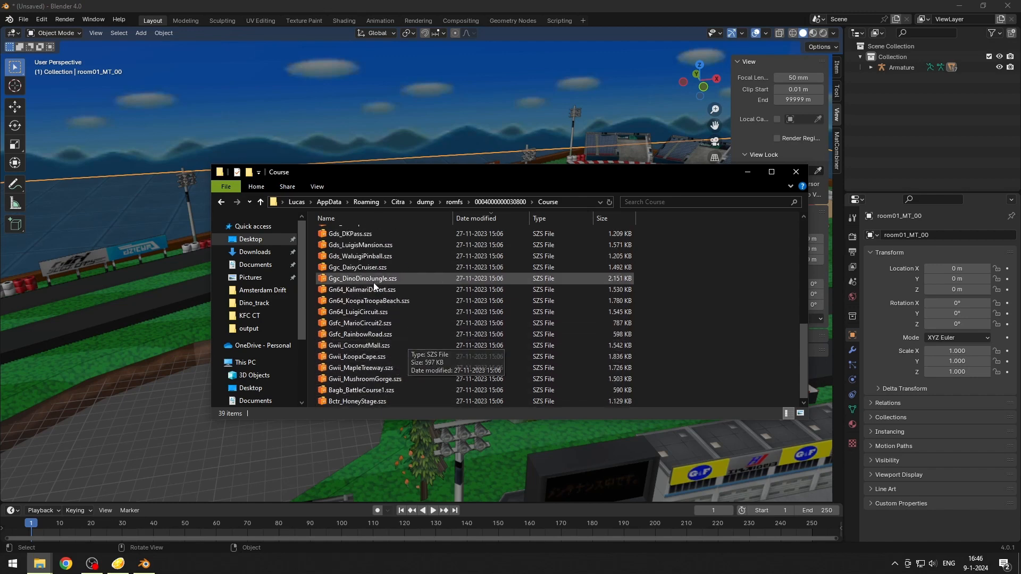
{"action": "scroll", "coordinate": [433, 341], "scroll_direction": "up", "scroll_amount": 8}
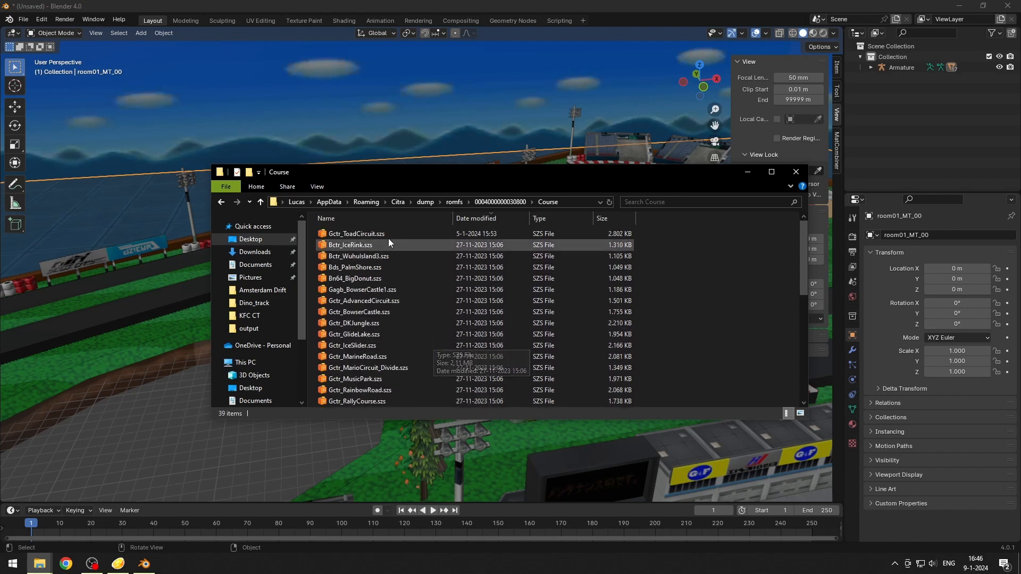
{"action": "left_click", "coordinate": [388, 371]}
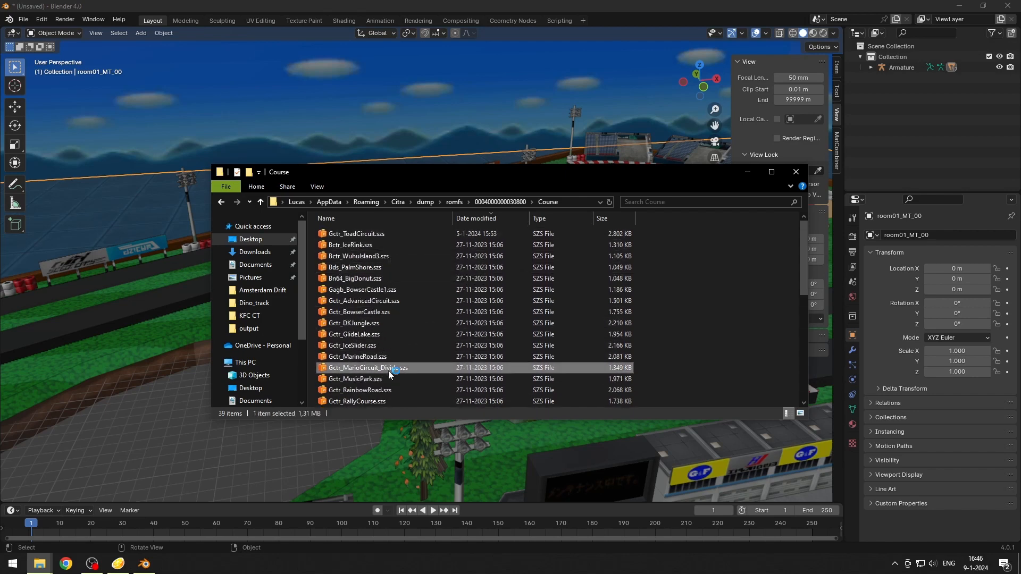
{"action": "double_click", "coordinate": [388, 372]}
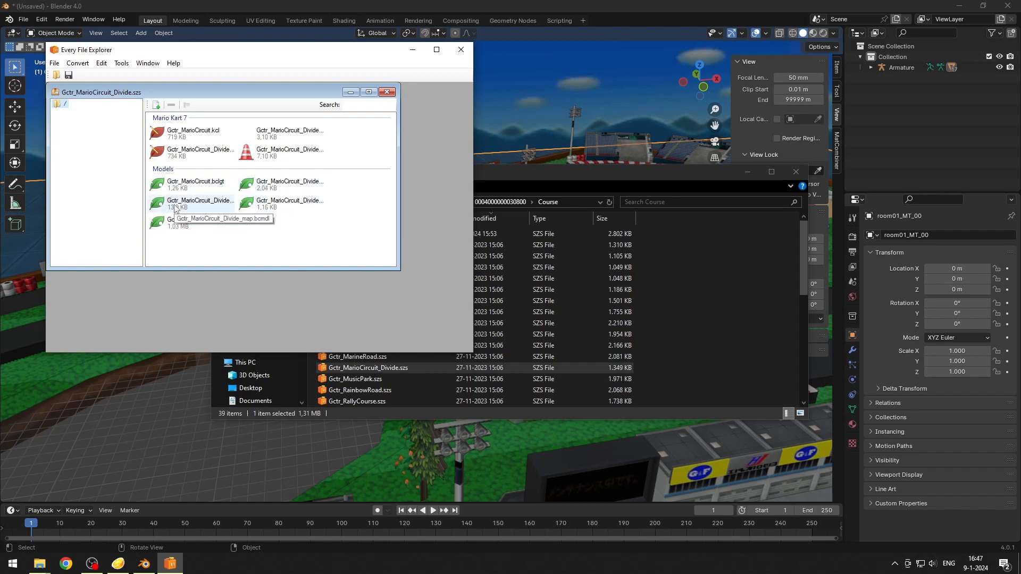
Step: Export the archive's 1.03 MB model as Gctr_MarioCircuit_Divide.bcmdl into the Documents folder Mod Vault > MK7 > Simple Circuit
{"action": "left_click", "coordinate": [193, 226]}
{"action": "right_click", "coordinate": [194, 227]}
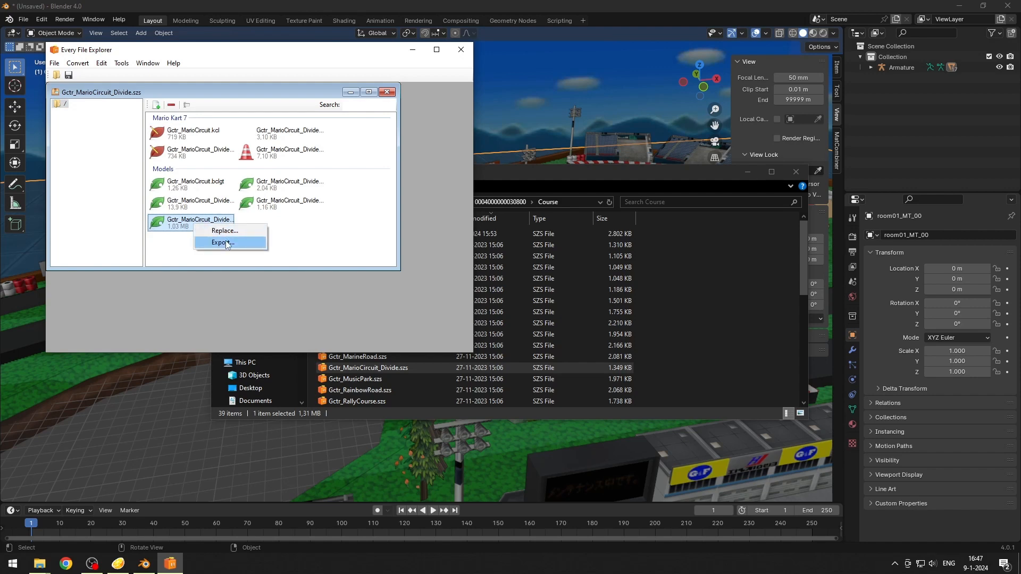
{"action": "left_click", "coordinate": [223, 242]}
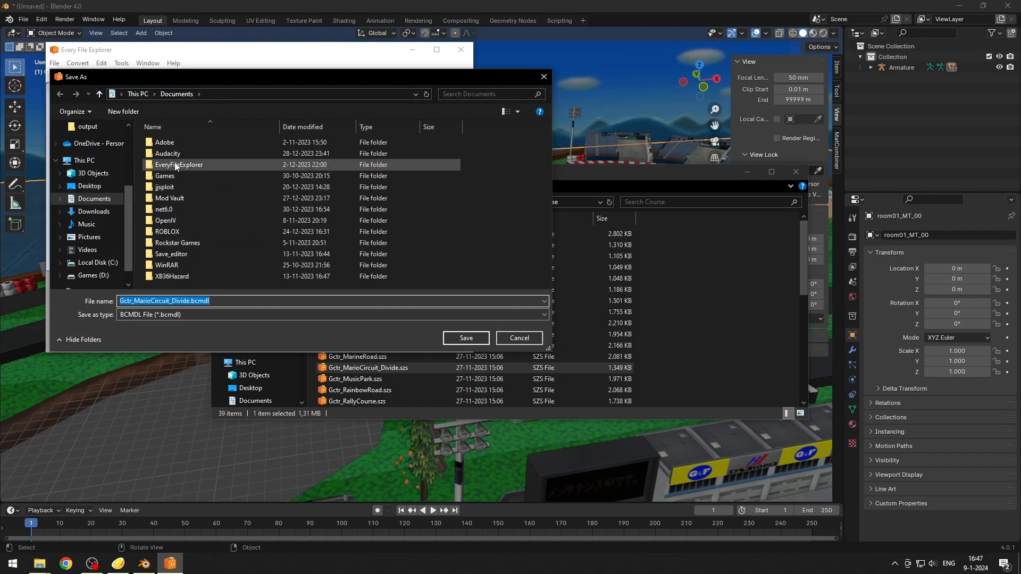
{"action": "double_click", "coordinate": [178, 198]}
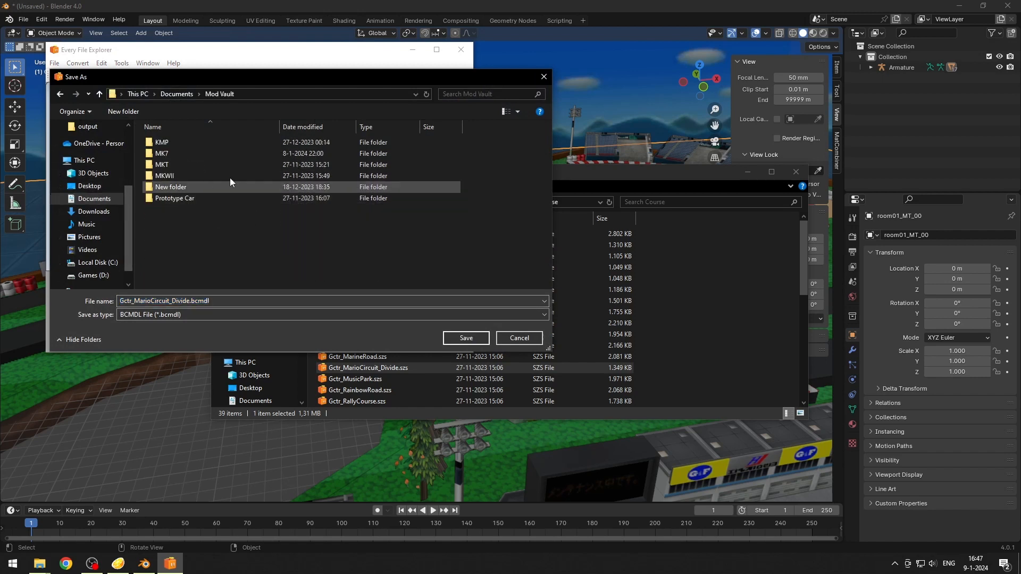
{"action": "double_click", "coordinate": [180, 154]}
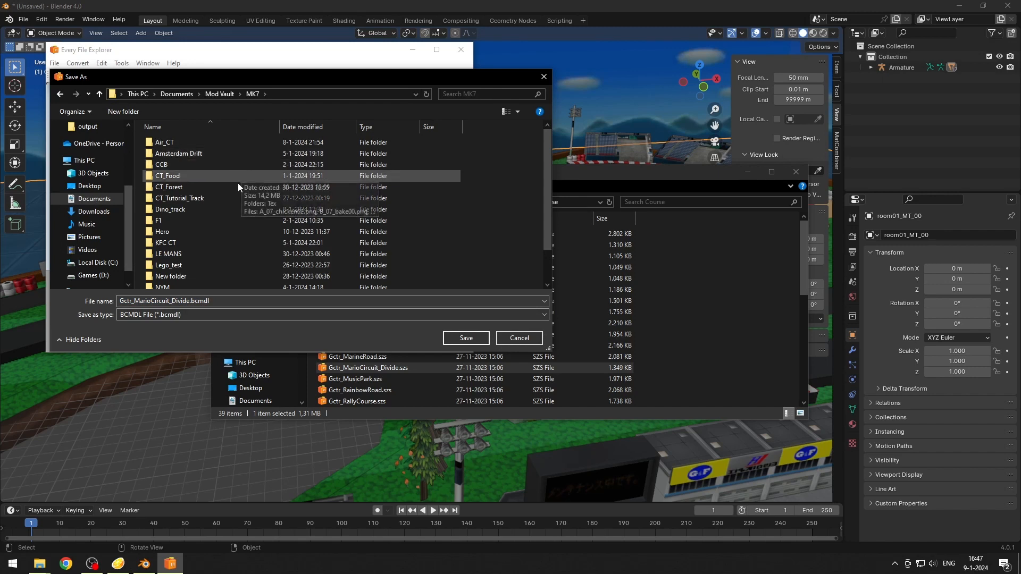
{"action": "scroll", "coordinate": [222, 206], "scroll_direction": "down", "scroll_amount": 1}
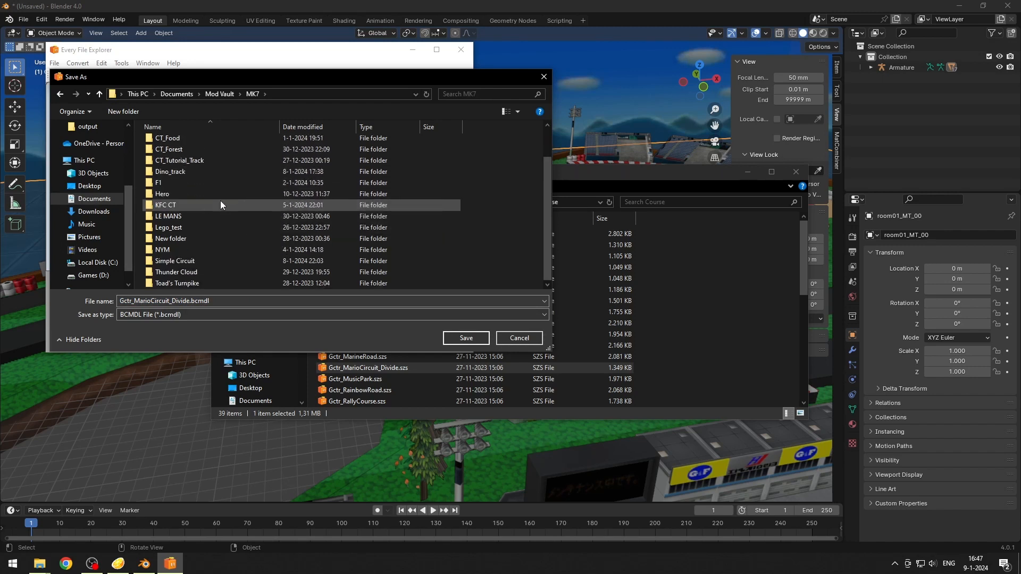
{"action": "double_click", "coordinate": [185, 262]}
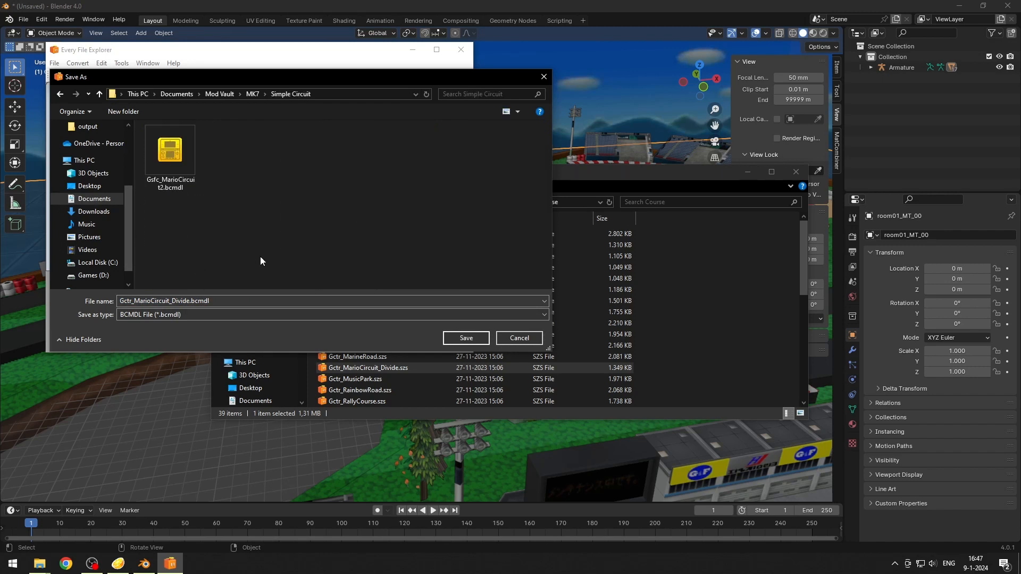
{"action": "left_click", "coordinate": [465, 338]}
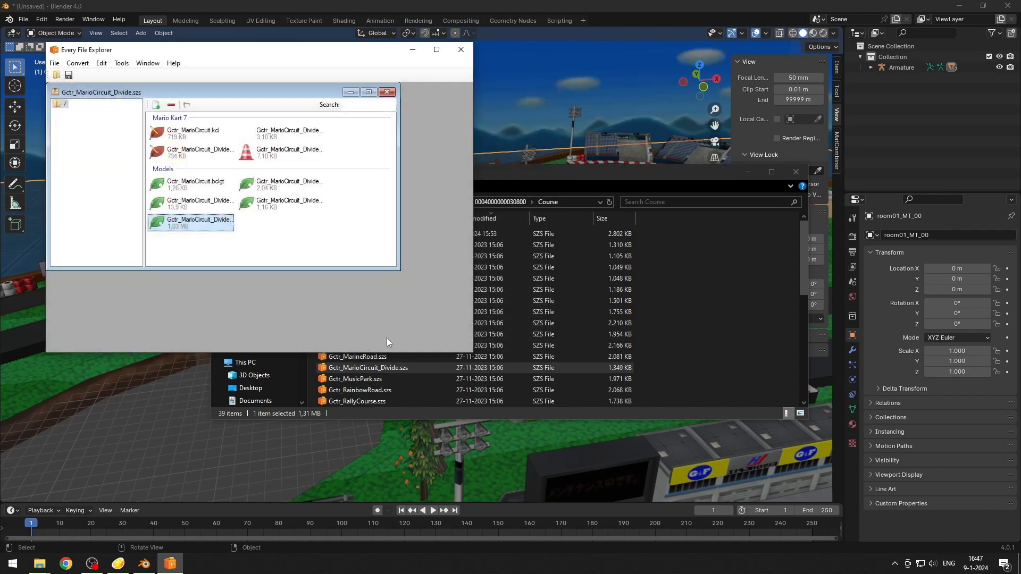
Step: Switch to File Explorer, go to the Simple Circuit folder and open Gctr_MarioCircuit_Divide.bcmdl in CTR Studio
{"action": "mouse_move", "coordinate": [39, 563]}
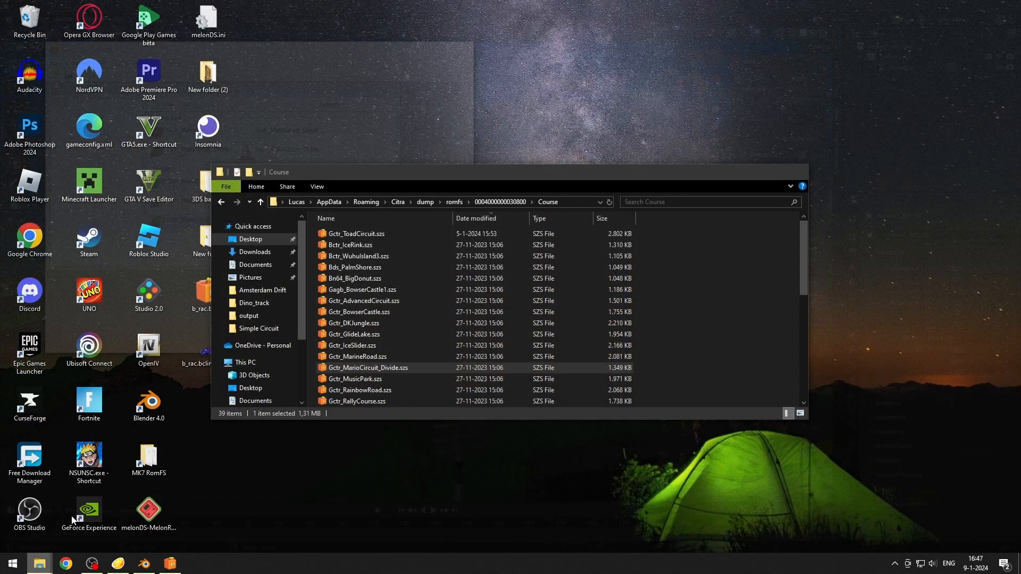
{"action": "left_click", "coordinate": [56, 527]}
{"action": "left_click", "coordinate": [259, 328]}
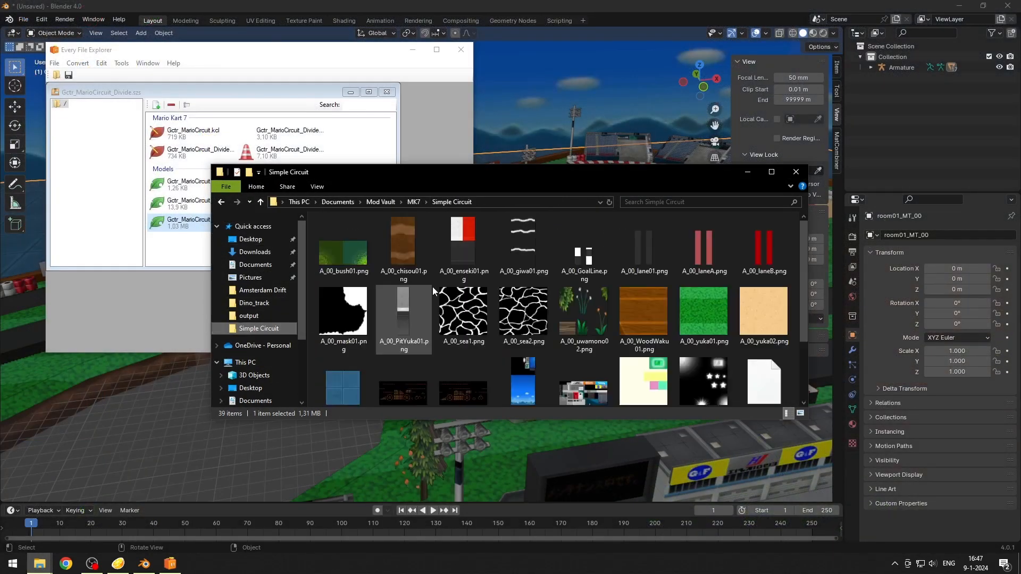
{"action": "scroll", "coordinate": [530, 361], "scroll_direction": "down", "scroll_amount": 2}
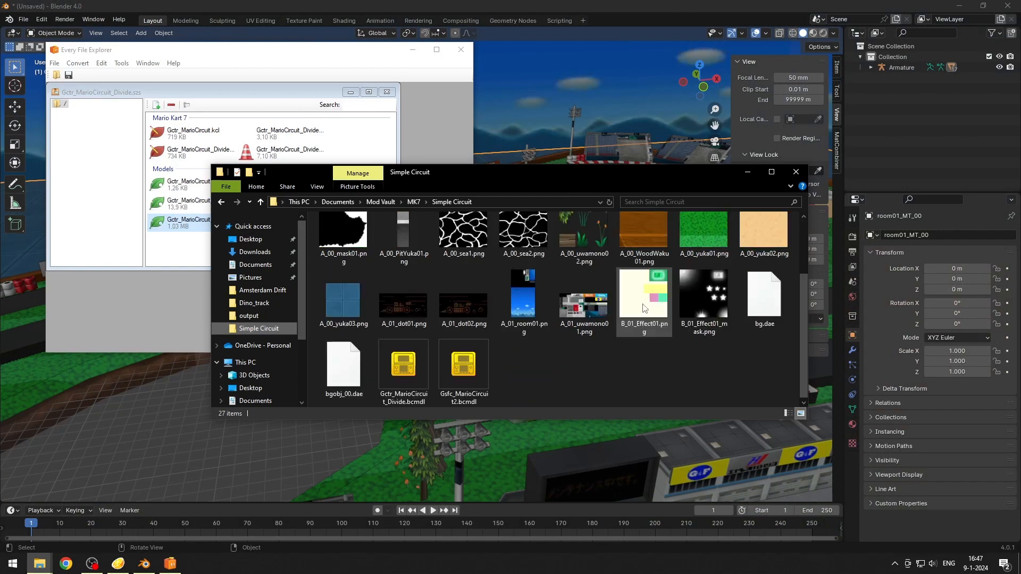
{"action": "left_click", "coordinate": [388, 369]}
{"action": "double_click", "coordinate": [388, 369]}
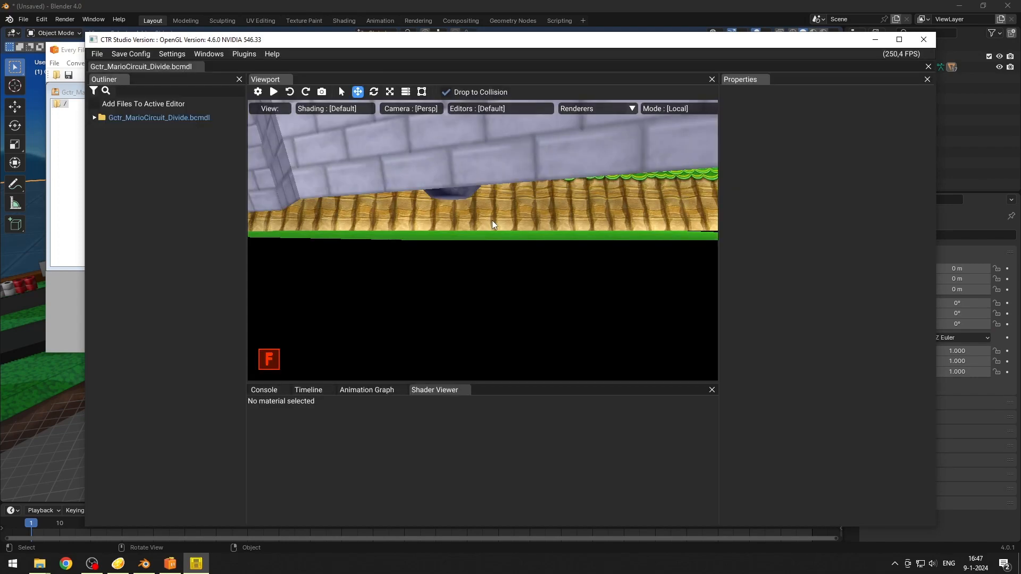
Step: Examine the whole Mario Circuit model from the front and the back, keeping CTR Studio open
{"action": "left_click_drag", "start_coordinate": [494, 221], "coordinate": [452, 249]}
{"action": "scroll", "coordinate": [398, 269], "scroll_direction": "down", "scroll_amount": 15}
{"action": "scroll", "coordinate": [346, 259], "scroll_direction": "down", "scroll_amount": 10}
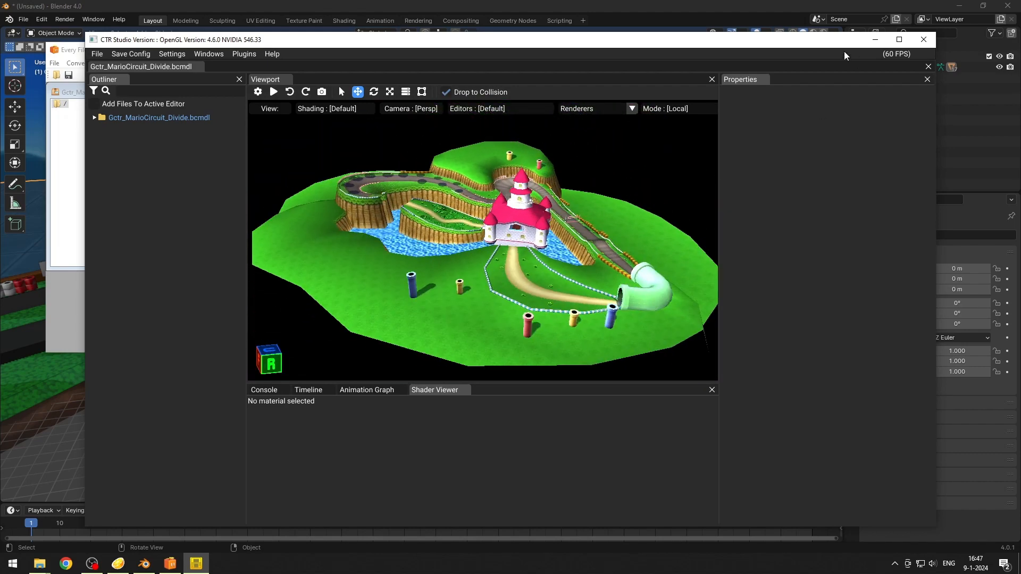
{"action": "left_click", "coordinate": [924, 39]}
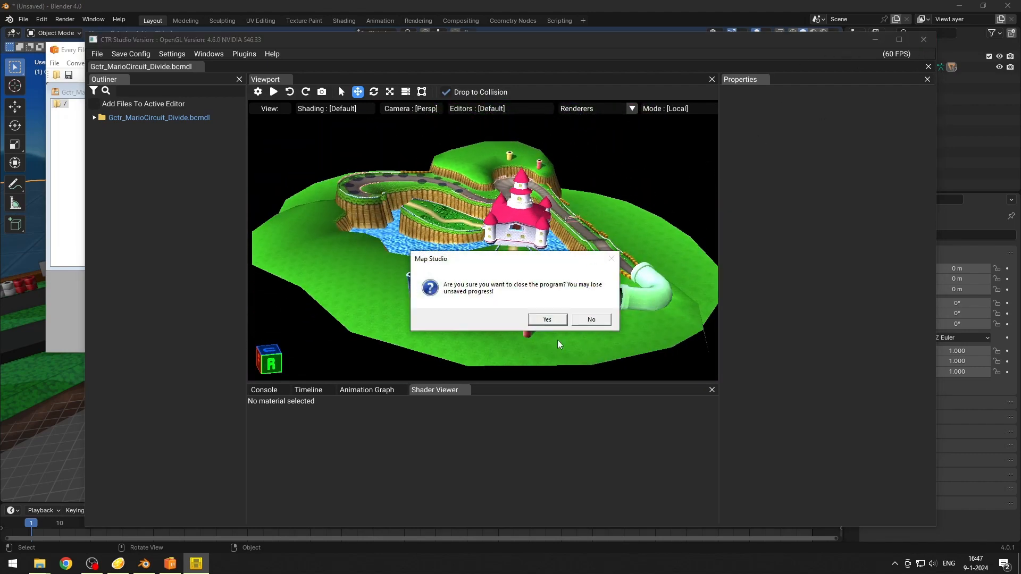
{"action": "left_click", "coordinate": [591, 320]}
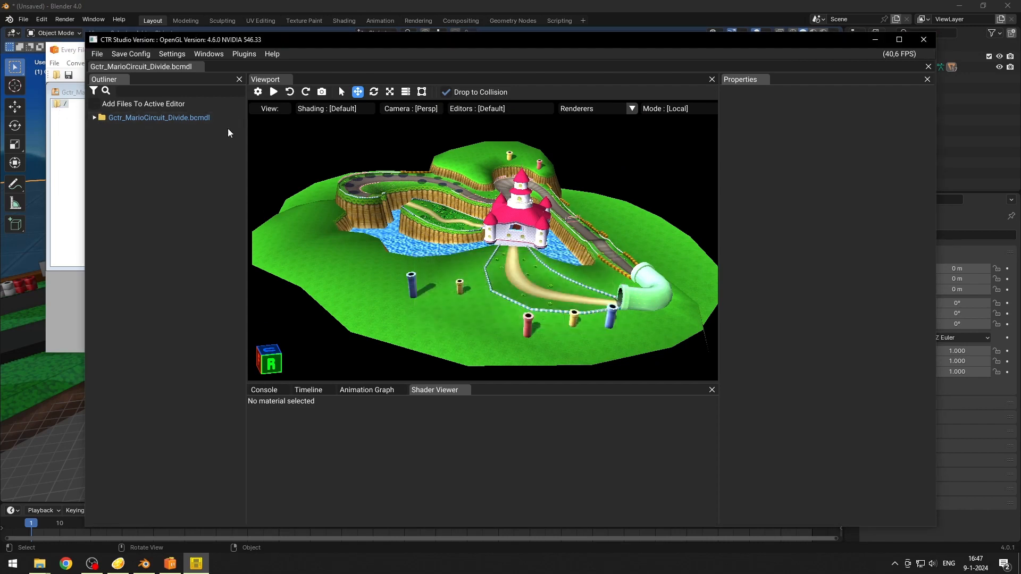
{"action": "left_click_drag", "start_coordinate": [606, 227], "coordinate": [521, 230]}
{"action": "scroll", "coordinate": [524, 232], "scroll_direction": "down", "scroll_amount": 3}
{"action": "scroll", "coordinate": [522, 266], "scroll_direction": "up", "scroll_amount": 2}
{"action": "scroll", "coordinate": [521, 279], "scroll_direction": "down", "scroll_amount": 2}
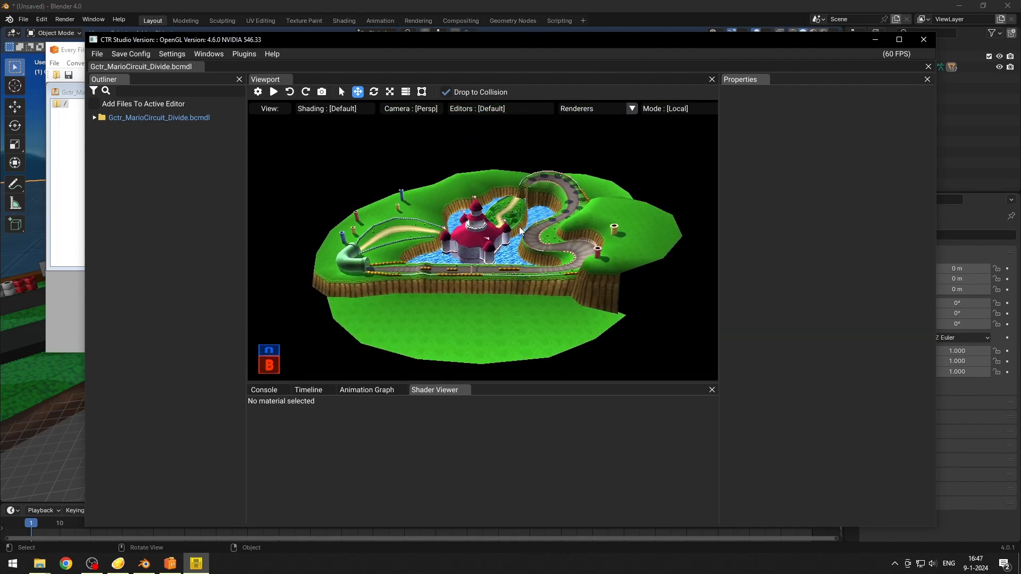
Step: Check in File Explorer which programs can open Gctr_MarioCircuit_Divide.bcmdl, then return to CTR Studio
{"action": "left_click", "coordinate": [875, 40]}
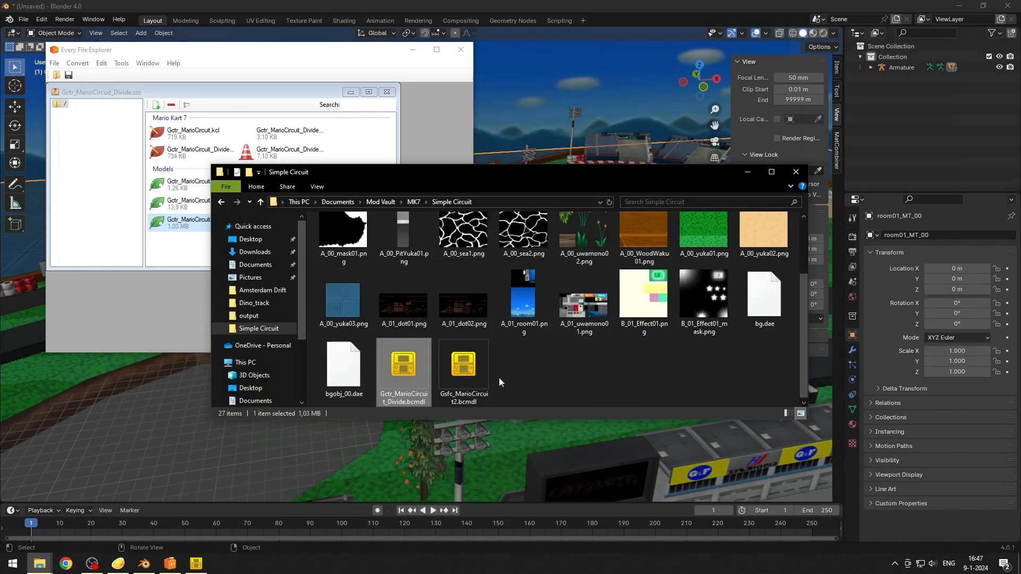
{"action": "right_click", "coordinate": [403, 384]}
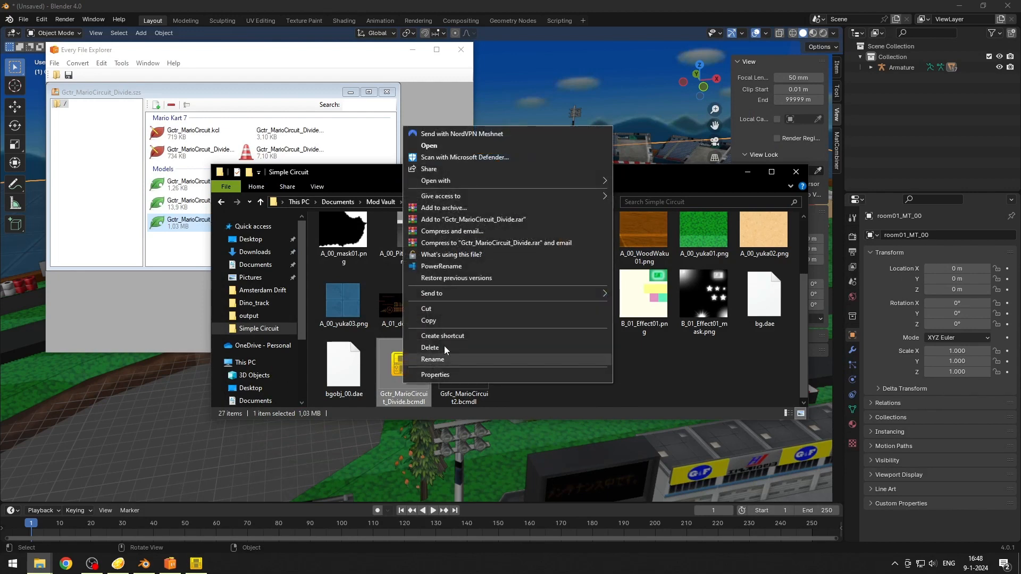
{"action": "mouse_move", "coordinate": [443, 181]}
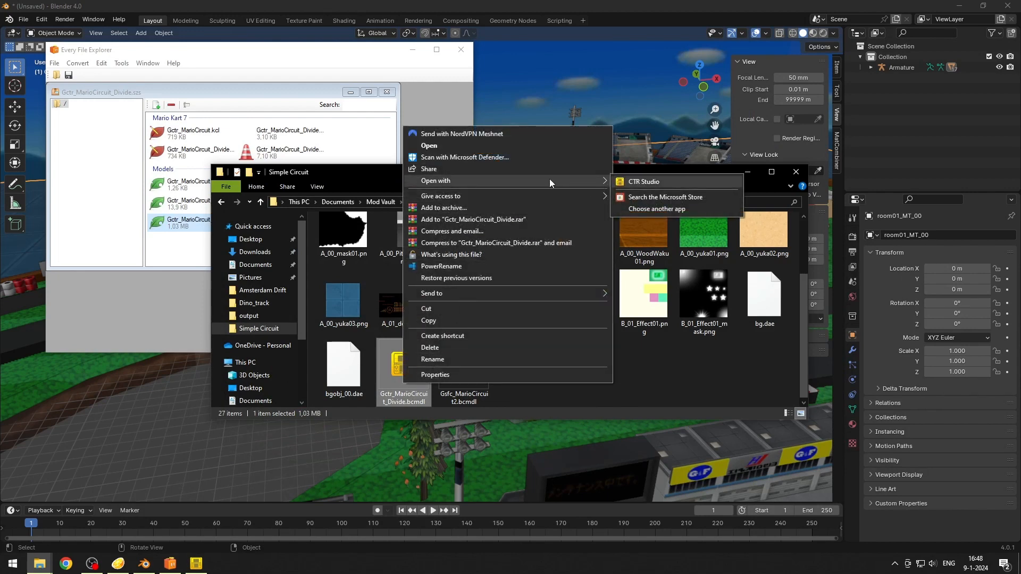
{"action": "left_click", "coordinate": [652, 365]}
{"action": "left_click", "coordinate": [195, 568]}
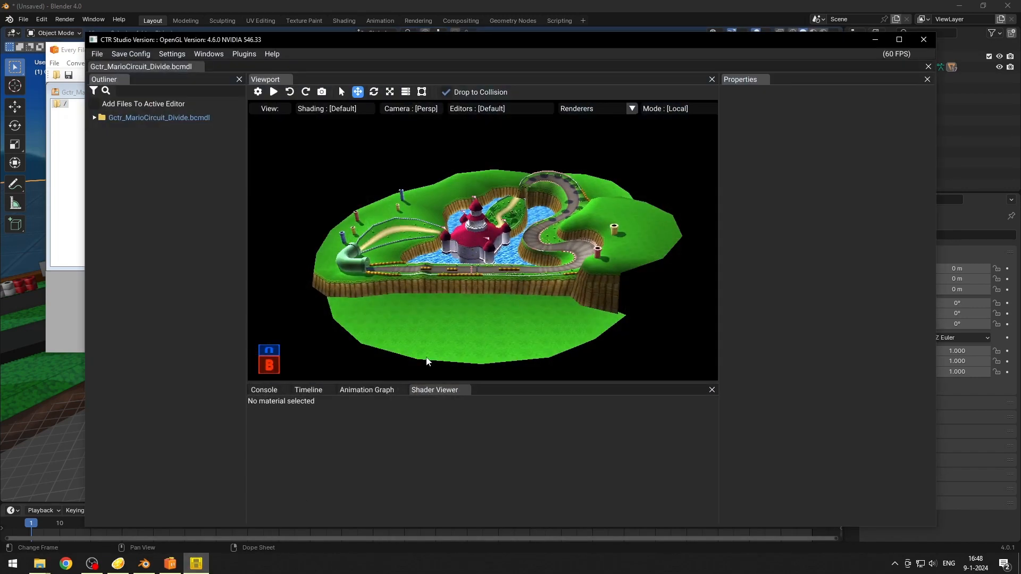
Step: Expand the Gctr_MarioCircuit_Divide.bcmdl file and its Models folder, and select the Gctr_MarioCircuit_Divide model
{"action": "right_click_drag", "start_coordinate": [427, 357], "coordinate": [508, 309]}
{"action": "scroll", "coordinate": [512, 245], "scroll_direction": "up", "scroll_amount": 3}
{"action": "scroll", "coordinate": [512, 244], "scroll_direction": "down", "scroll_amount": 1}
{"action": "scroll", "coordinate": [505, 308], "scroll_direction": "down", "scroll_amount": 1}
{"action": "left_click", "coordinate": [94, 118]}
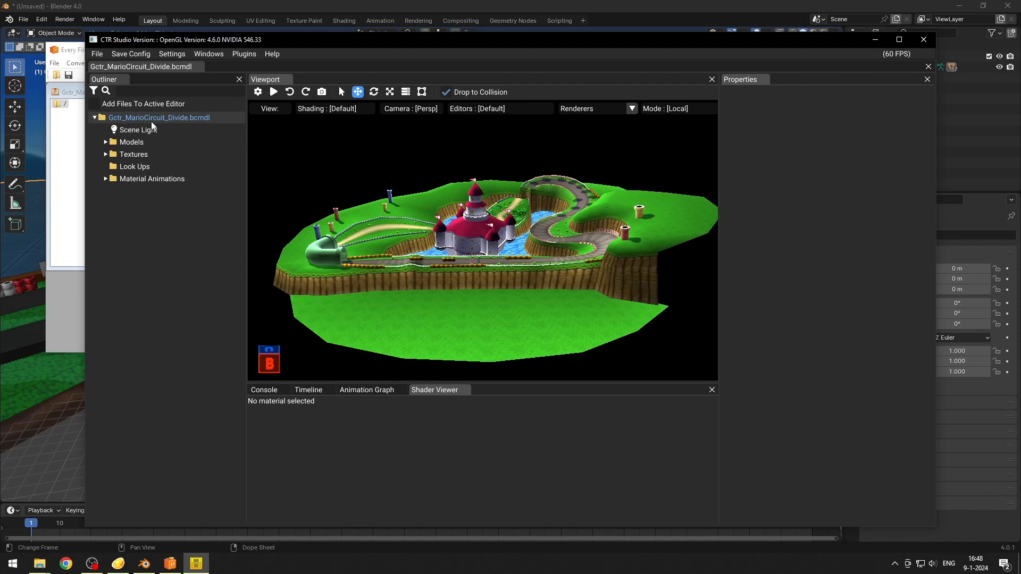
{"action": "left_click", "coordinate": [106, 142]}
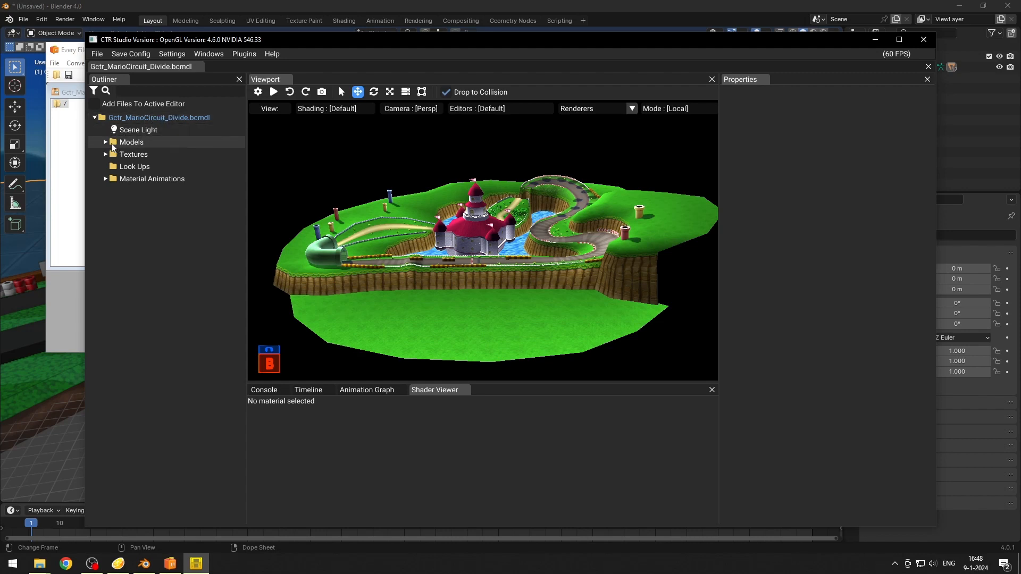
{"action": "left_click", "coordinate": [117, 155]}
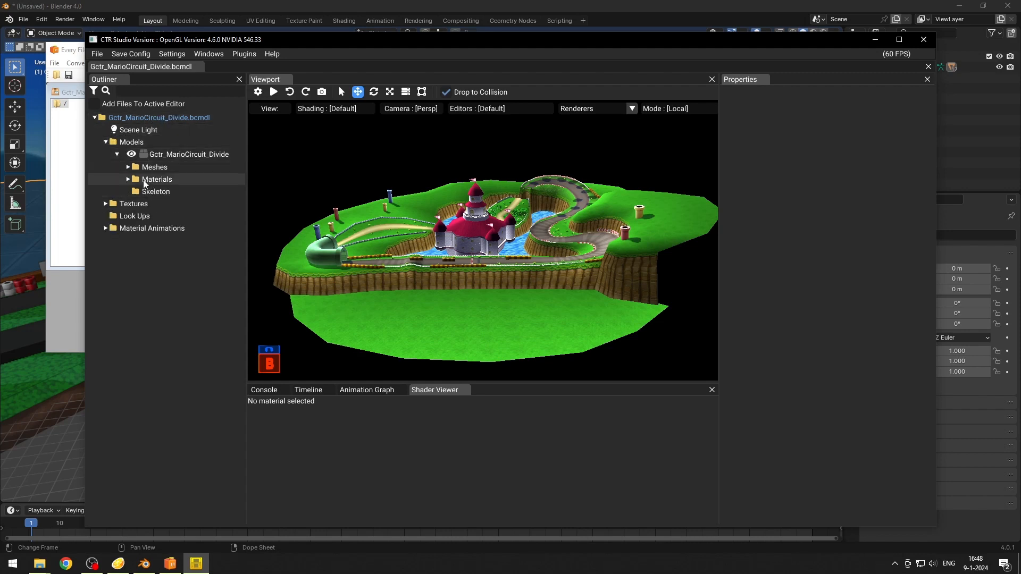
{"action": "left_click", "coordinate": [129, 179]}
{"action": "left_click", "coordinate": [128, 180]}
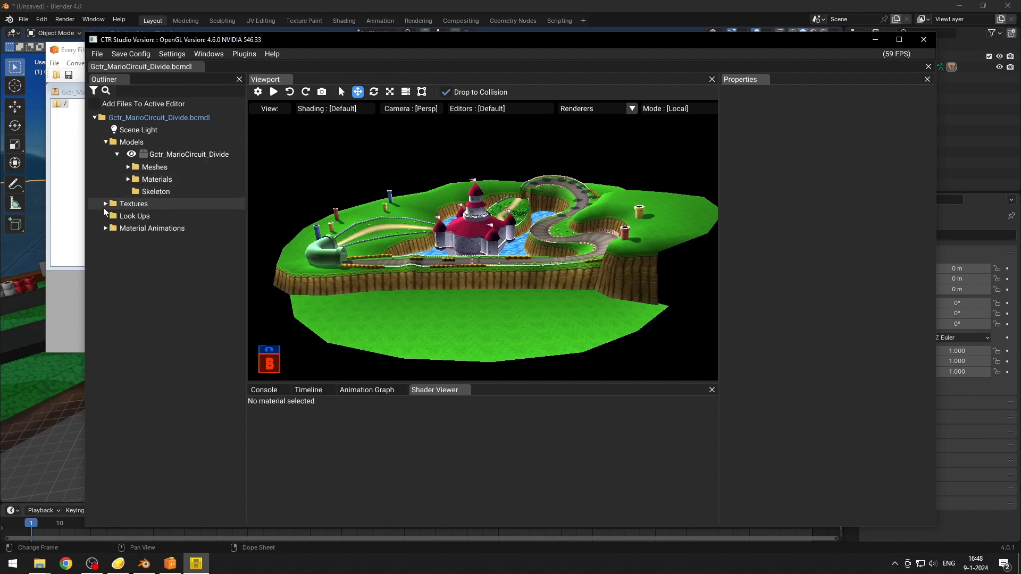
{"action": "left_click", "coordinate": [167, 154]}
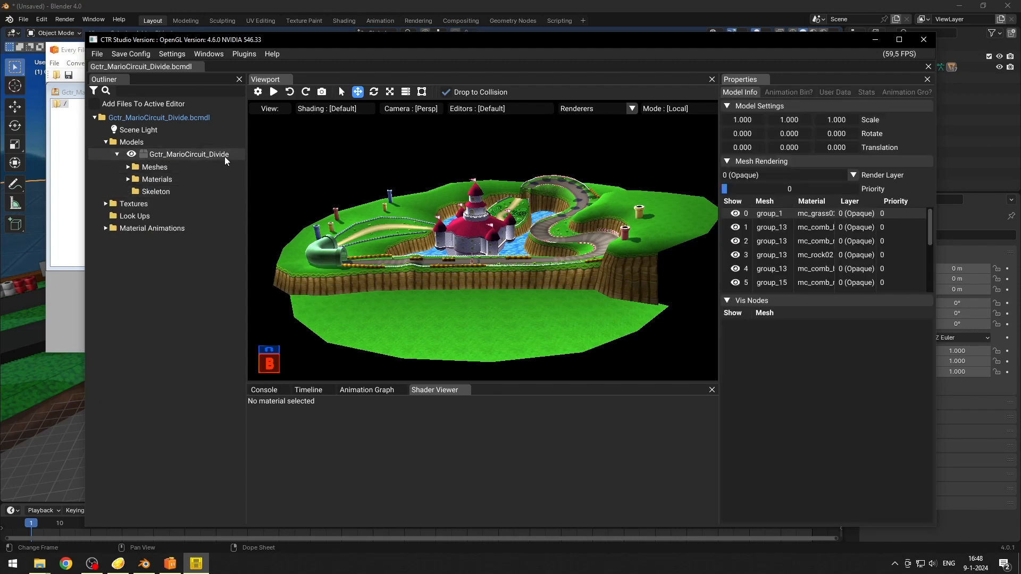
Step: Export the selected model as Gctr_MarioCircuit_Divide.dae into the Simple Circuit folder
{"action": "right_click", "coordinate": [182, 155]}
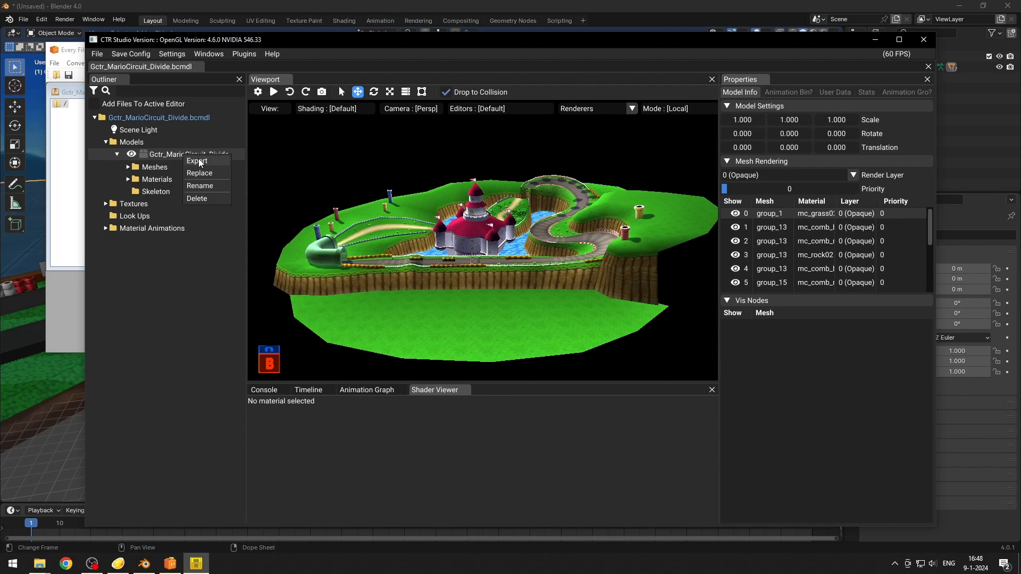
{"action": "left_click", "coordinate": [198, 161]}
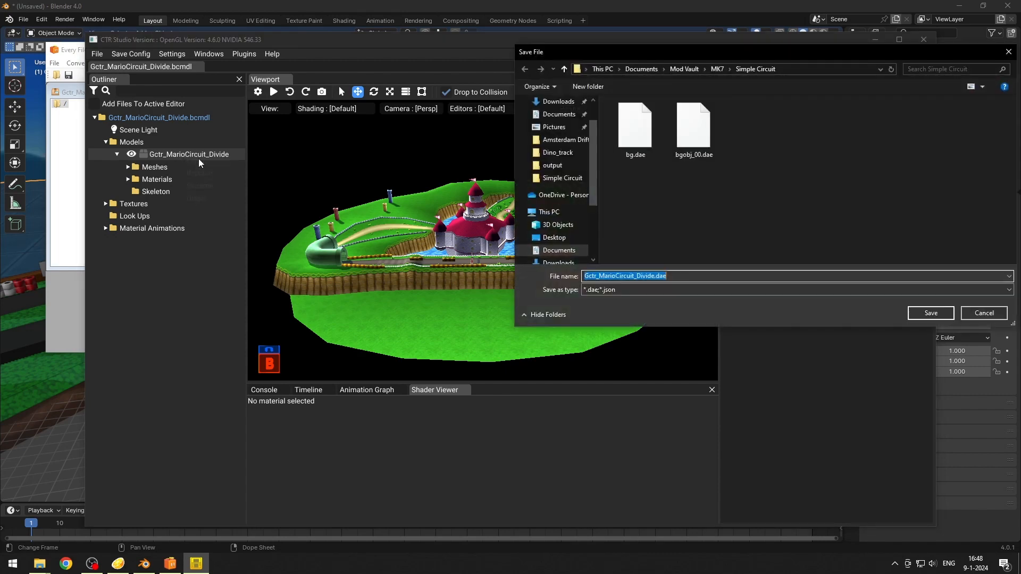
{"action": "left_click", "coordinate": [632, 289]}
{"action": "left_click", "coordinate": [632, 290]}
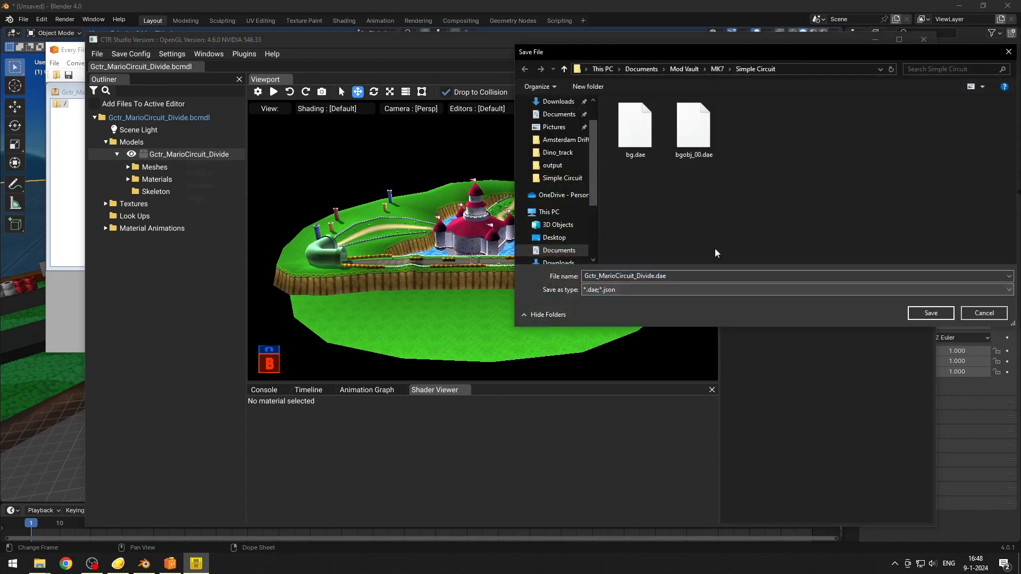
{"action": "left_click", "coordinate": [929, 313]}
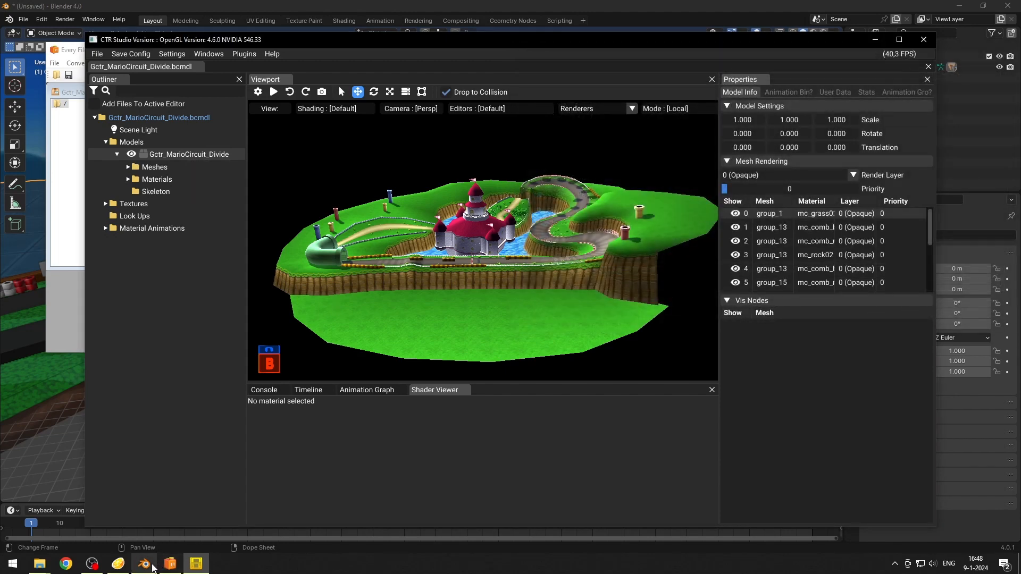
Step: Switch to Blender and import Gctr_MarioCircuit_Divide.dae from the Simple Circuit folder as a Collada file
{"action": "left_click", "coordinate": [152, 567]}
{"action": "scroll", "coordinate": [350, 237], "scroll_direction": "down", "scroll_amount": 15}
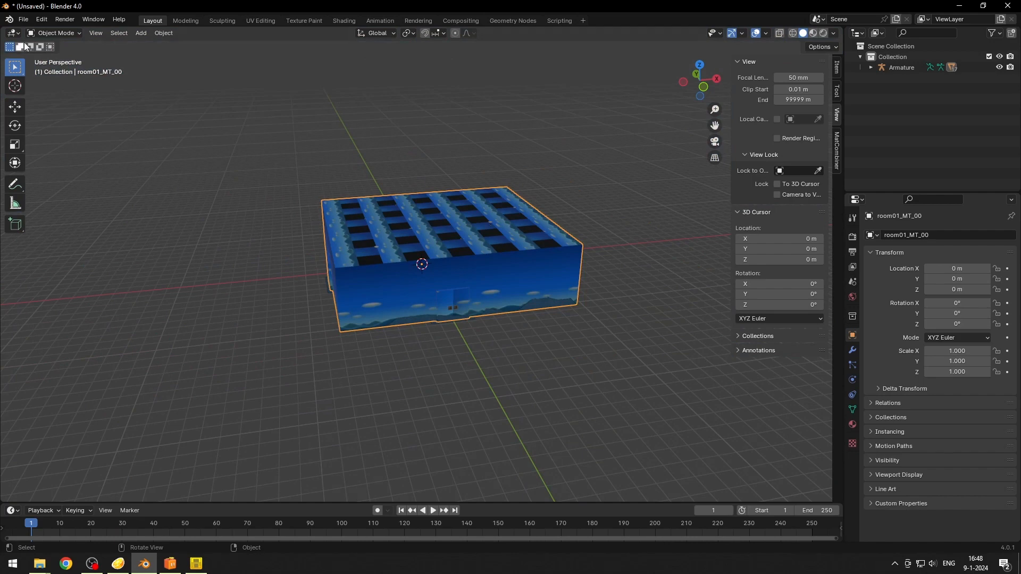
{"action": "left_click", "coordinate": [25, 20]}
{"action": "mouse_move", "coordinate": [113, 169]}
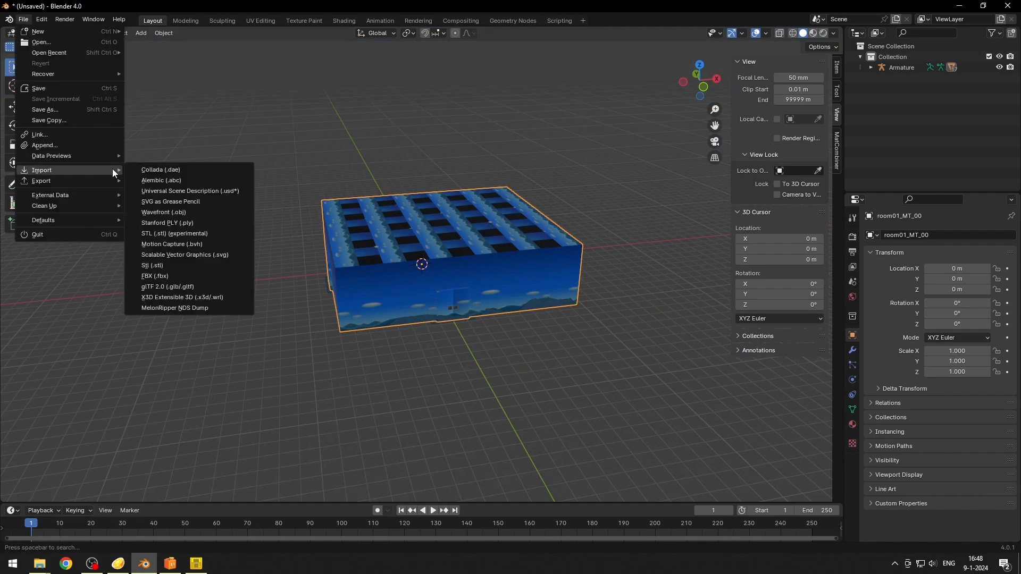
{"action": "left_click", "coordinate": [149, 169]}
{"action": "double_click", "coordinate": [391, 200]}
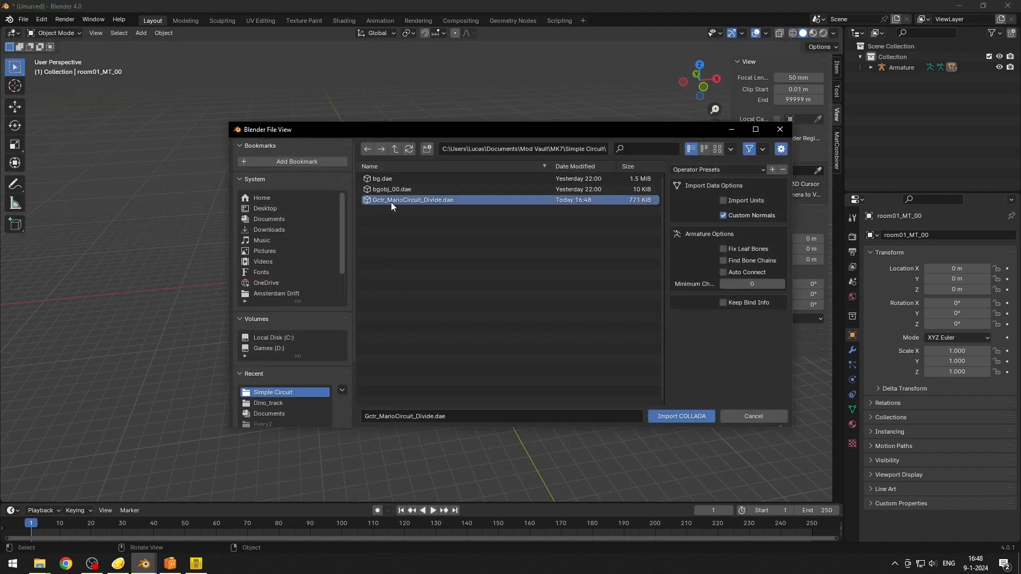
Step: Examine the imported Mario Circuit around the castle and along the start straight, comparing its size with the custom track
{"action": "middle_click_drag", "start_coordinate": [391, 202], "coordinate": [460, 286]}
{"action": "scroll", "coordinate": [470, 260], "scroll_direction": "up", "scroll_amount": 4}
{"action": "scroll", "coordinate": [470, 260], "scroll_direction": "down", "scroll_amount": 4}
{"action": "scroll", "coordinate": [459, 286], "scroll_direction": "up", "scroll_amount": 5}
{"action": "middle_click_drag", "start_coordinate": [521, 272], "coordinate": [461, 250]}
{"action": "scroll", "coordinate": [513, 228], "scroll_direction": "down", "scroll_amount": 3}
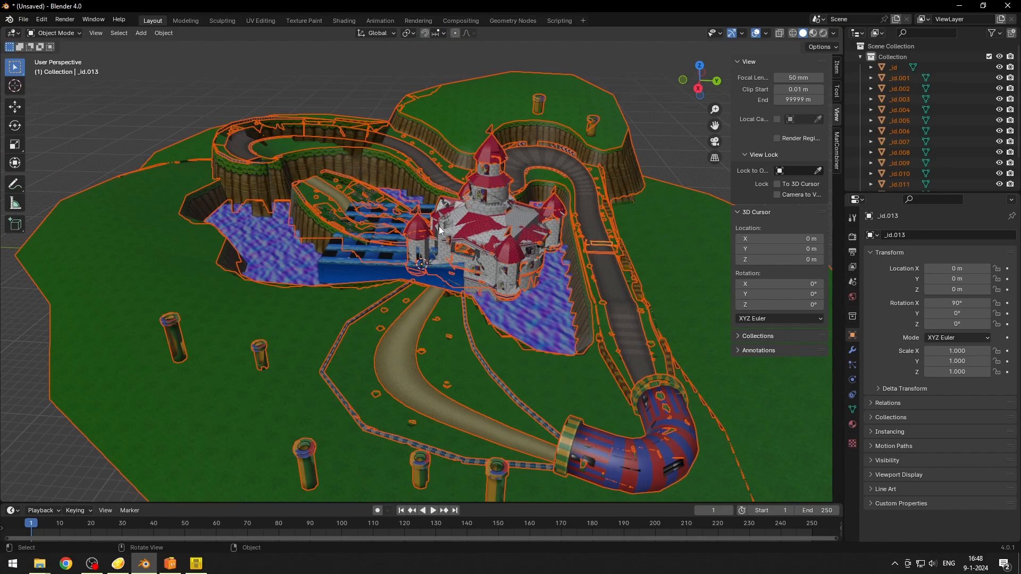
{"action": "scroll", "coordinate": [608, 283], "scroll_direction": "up", "scroll_amount": 2}
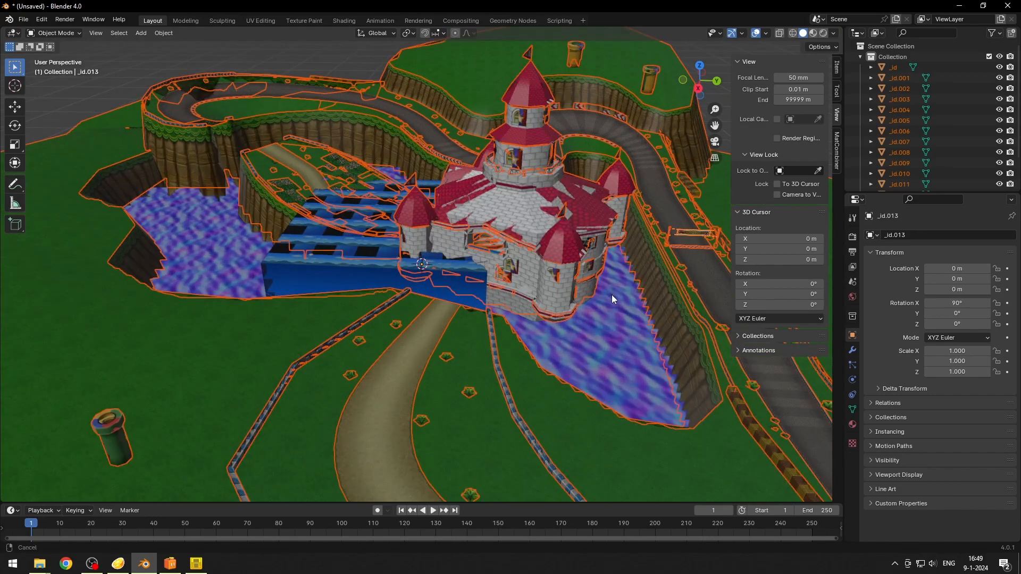
{"action": "middle_click_drag", "start_coordinate": [612, 295], "coordinate": [411, 310], "text": "shift"}
{"action": "scroll", "coordinate": [411, 310], "scroll_direction": "up", "scroll_amount": 6}
{"action": "middle_click_drag", "start_coordinate": [493, 310], "coordinate": [496, 287]}
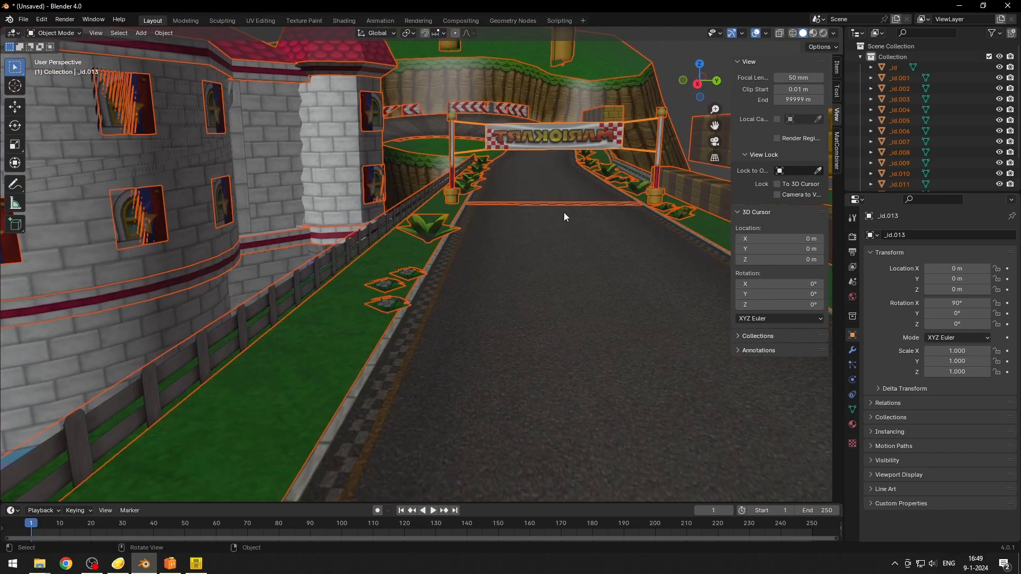
{"action": "middle_click_drag", "start_coordinate": [563, 212], "coordinate": [258, 347]}
{"action": "middle_click_drag", "start_coordinate": [314, 242], "coordinate": [263, 292]}
Step: Select the whole imported circuit's overlapping custom room track and scale it up uniformly to about 3.055
{"action": "left_click", "coordinate": [263, 292]}
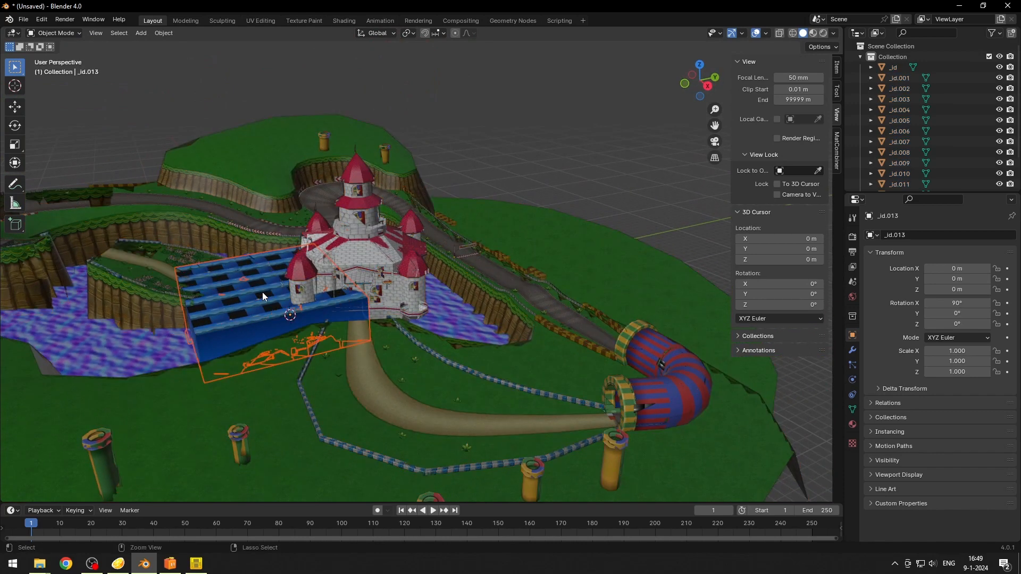
{"action": "scroll", "coordinate": [311, 270], "scroll_direction": "down", "scroll_amount": 5}
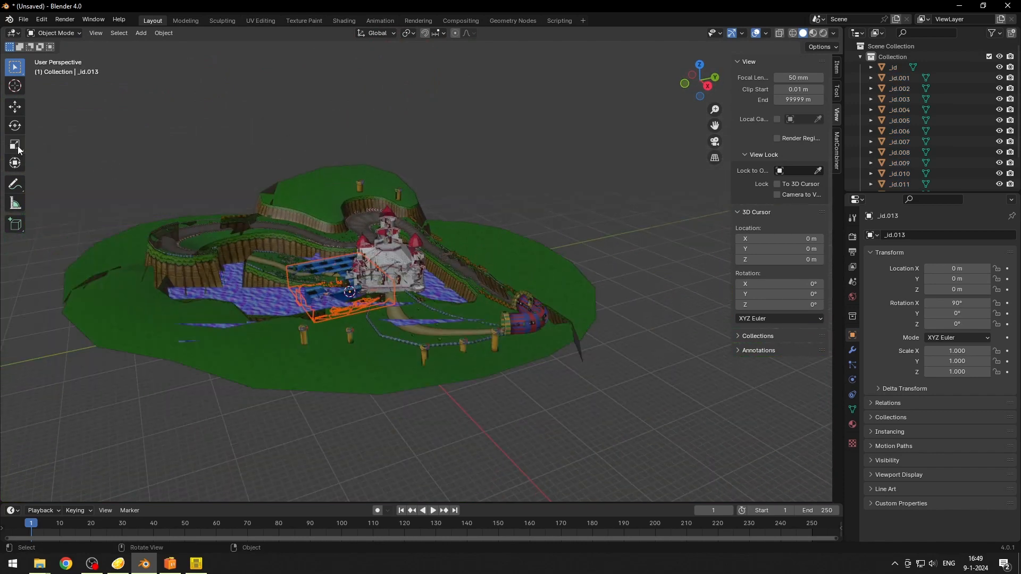
{"action": "left_click", "coordinate": [15, 144]}
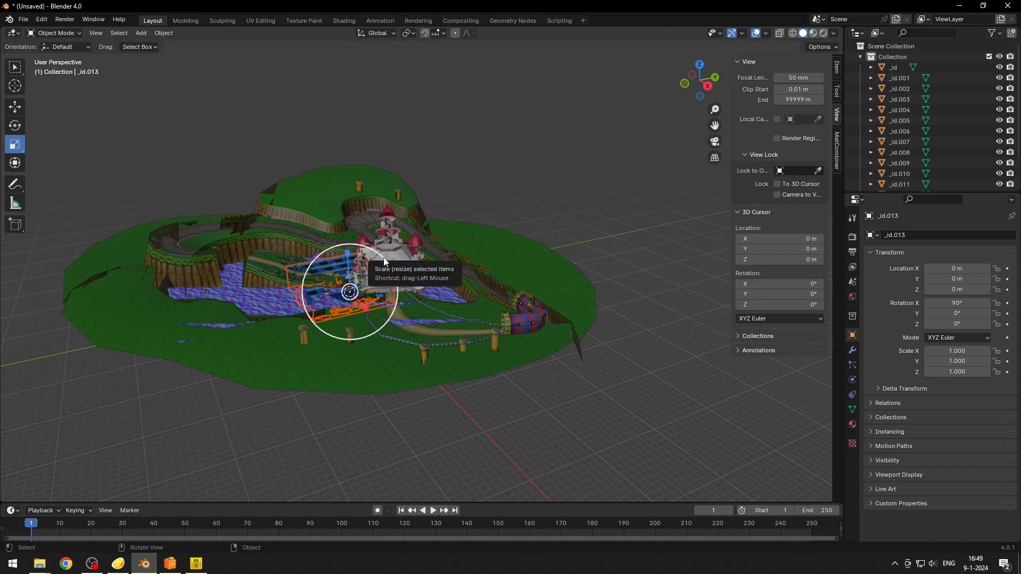
{"action": "left_click_drag", "start_coordinate": [384, 257], "coordinate": [490, 234]}
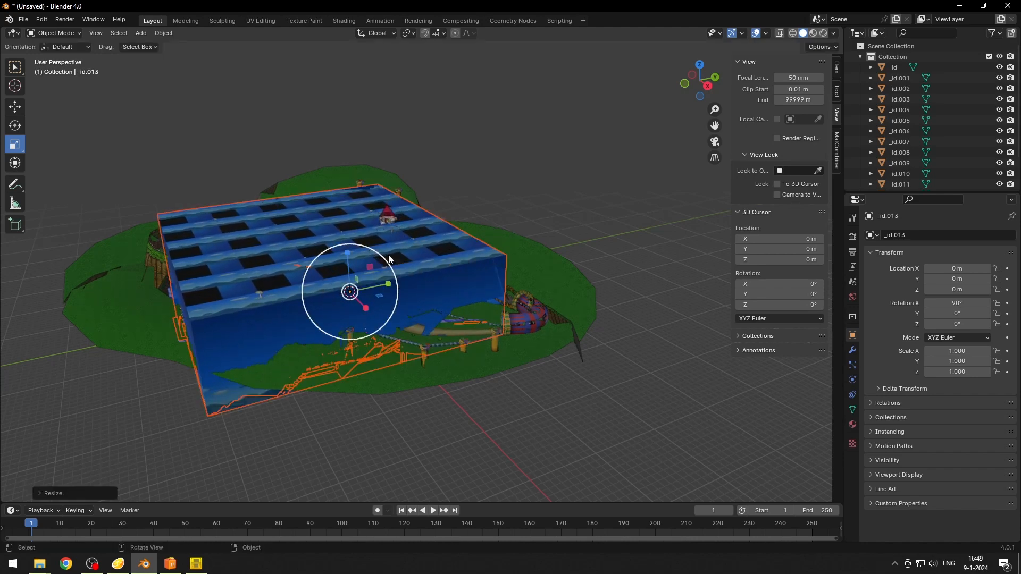
Step: Select the Mario Circuit road mesh and check its size and its height above the grid against the enlarged room
{"action": "middle_click_drag", "start_coordinate": [578, 189], "coordinate": [526, 230]}
{"action": "scroll", "coordinate": [527, 187], "scroll_direction": "up", "scroll_amount": 5}
{"action": "scroll", "coordinate": [533, 196], "scroll_direction": "up", "scroll_amount": 2}
{"action": "scroll", "coordinate": [526, 229], "scroll_direction": "up", "scroll_amount": 2}
{"action": "left_click", "coordinate": [501, 315]}
{"action": "middle_click_drag", "start_coordinate": [501, 314], "coordinate": [361, 318]}
{"action": "scroll", "coordinate": [347, 268], "scroll_direction": "down", "scroll_amount": 8}
{"action": "scroll", "coordinate": [360, 270], "scroll_direction": "down", "scroll_amount": 5}
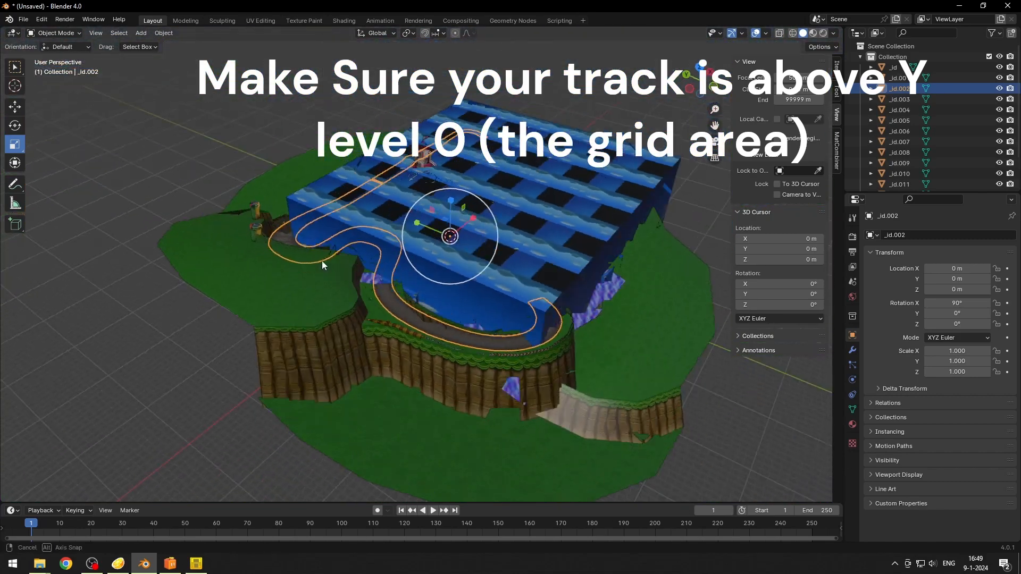
{"action": "middle_click_drag", "start_coordinate": [321, 261], "coordinate": [267, 227]}
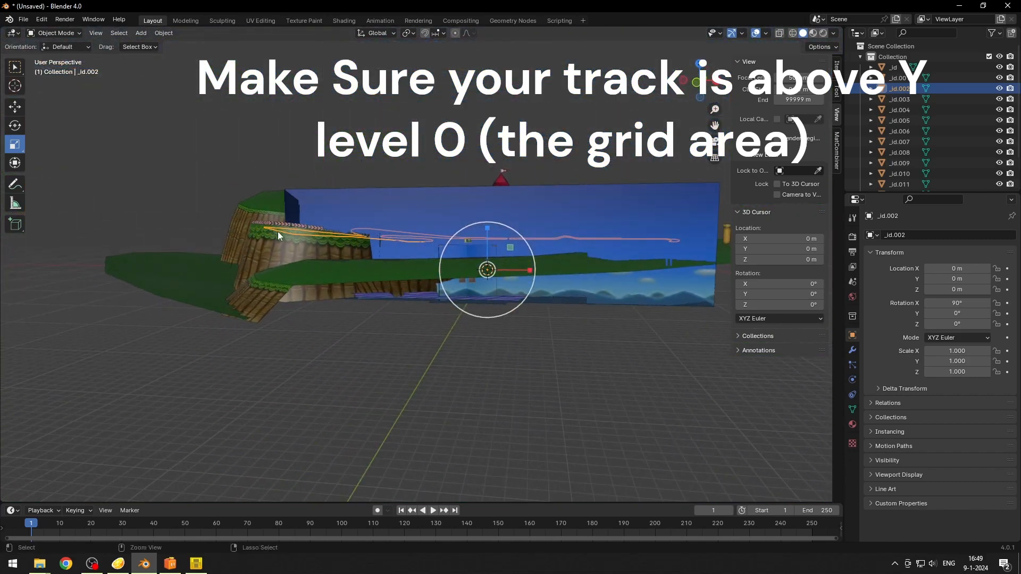
{"action": "key", "text": "a"}
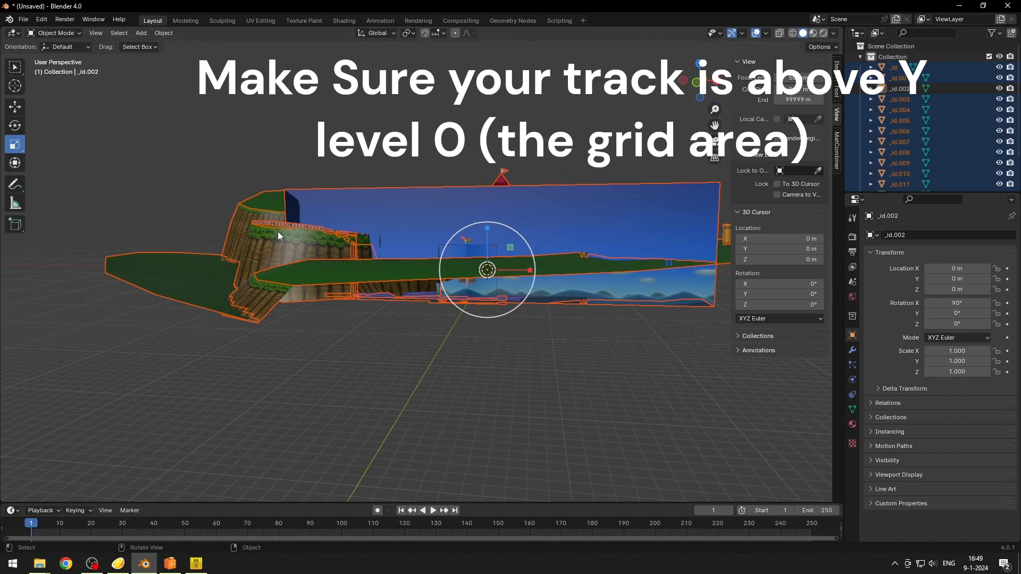
{"action": "key", "text": "Delete"}
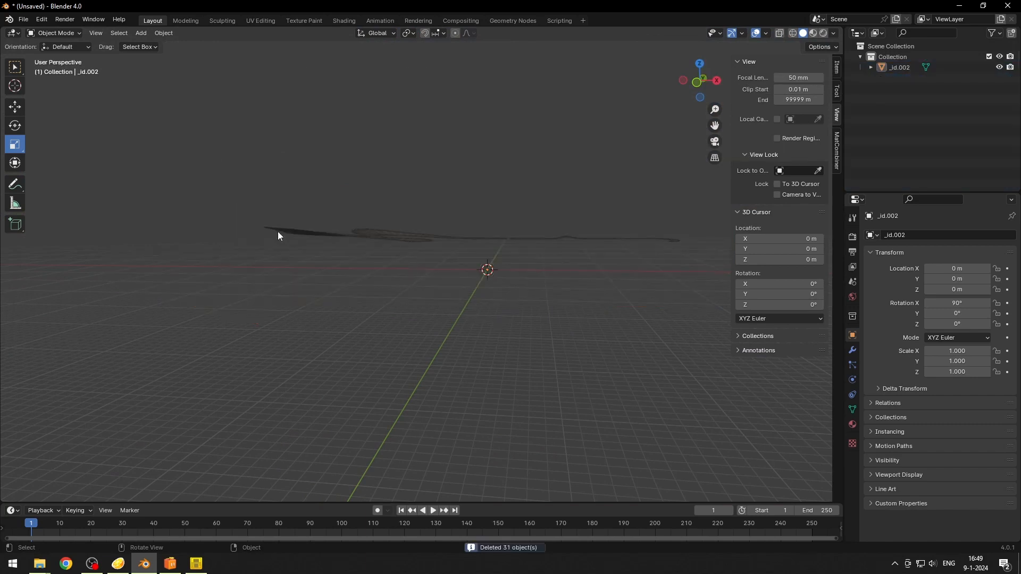
{"action": "middle_click_drag", "start_coordinate": [292, 228], "coordinate": [215, 275]}
{"action": "key", "text": "ctrl+z"}
Step: Select room01_MT_00 and examine the Mario Circuit from inside the enlarged room
{"action": "left_click", "coordinate": [596, 223]}
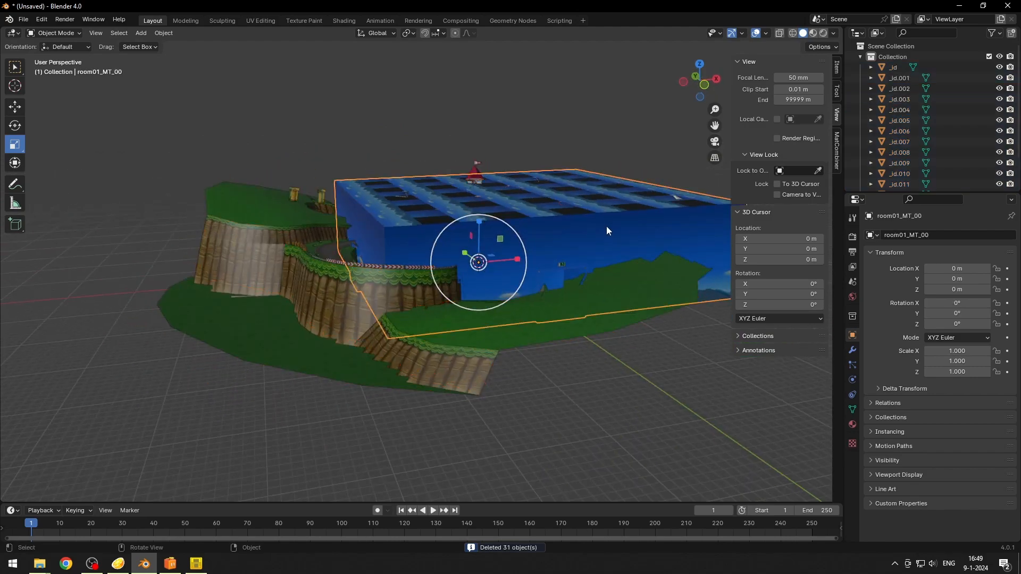
{"action": "scroll", "coordinate": [560, 244], "scroll_direction": "up", "scroll_amount": 12}
{"action": "scroll", "coordinate": [514, 246], "scroll_direction": "down", "scroll_amount": 10}
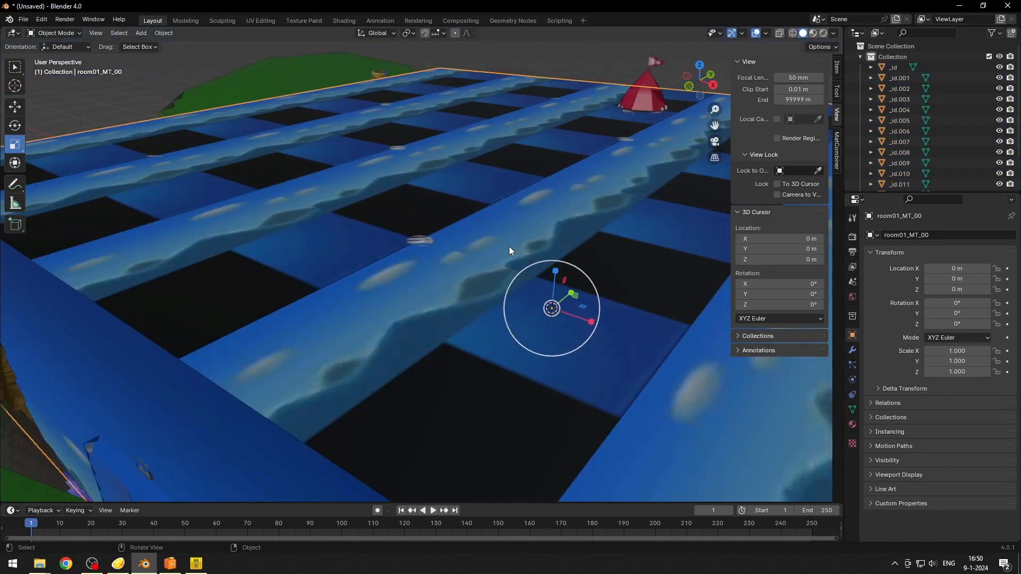
{"action": "middle_click_drag", "start_coordinate": [354, 305], "coordinate": [518, 322]}
{"action": "scroll", "coordinate": [518, 321], "scroll_direction": "up", "scroll_amount": 10}
{"action": "middle_click_drag", "start_coordinate": [364, 311], "coordinate": [561, 285]}
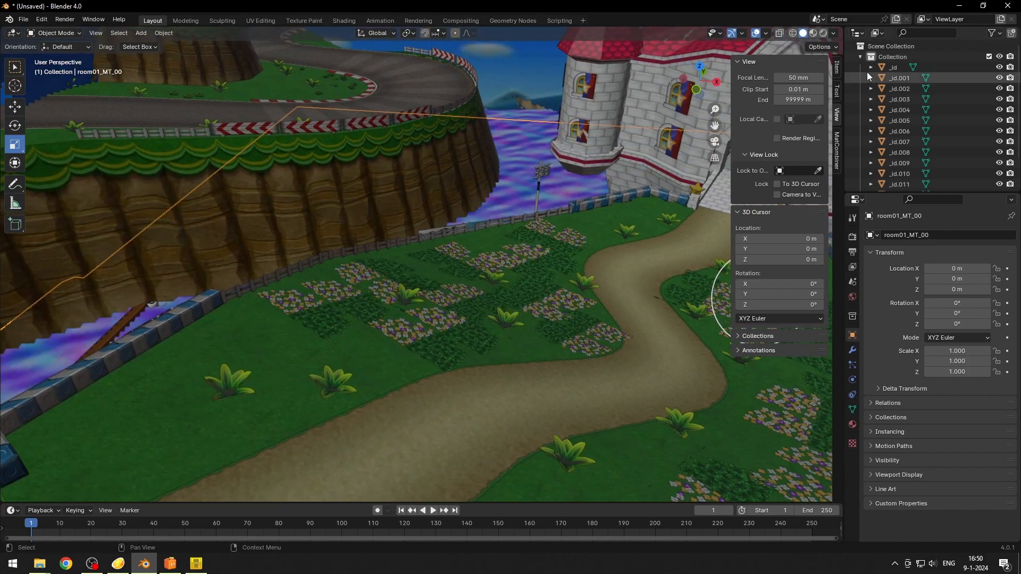
Step: Select the Armature with all its child meshes through yuka03_MT_00 and examine how they overlap the Mario Circuit
{"action": "scroll", "coordinate": [872, 74], "scroll_direction": "down", "scroll_amount": 3}
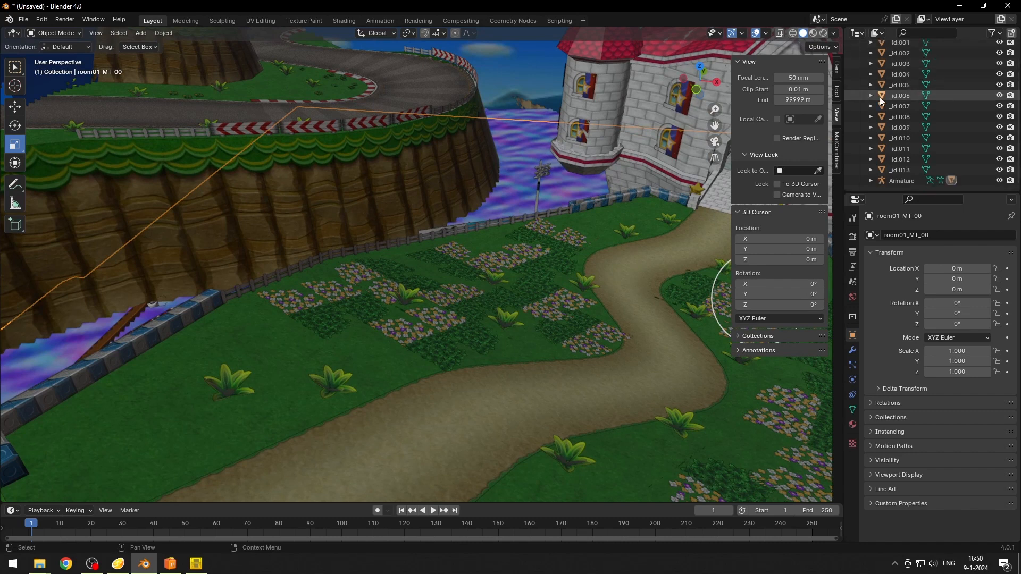
{"action": "left_click", "coordinate": [895, 177]}
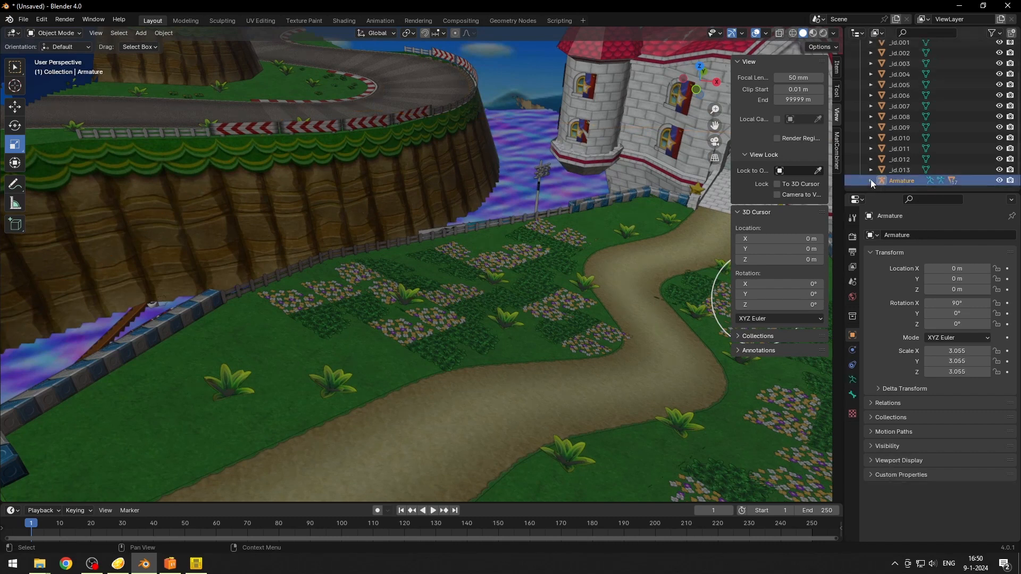
{"action": "left_click", "coordinate": [870, 180]}
{"action": "scroll", "coordinate": [888, 149], "scroll_direction": "down", "scroll_amount": 5}
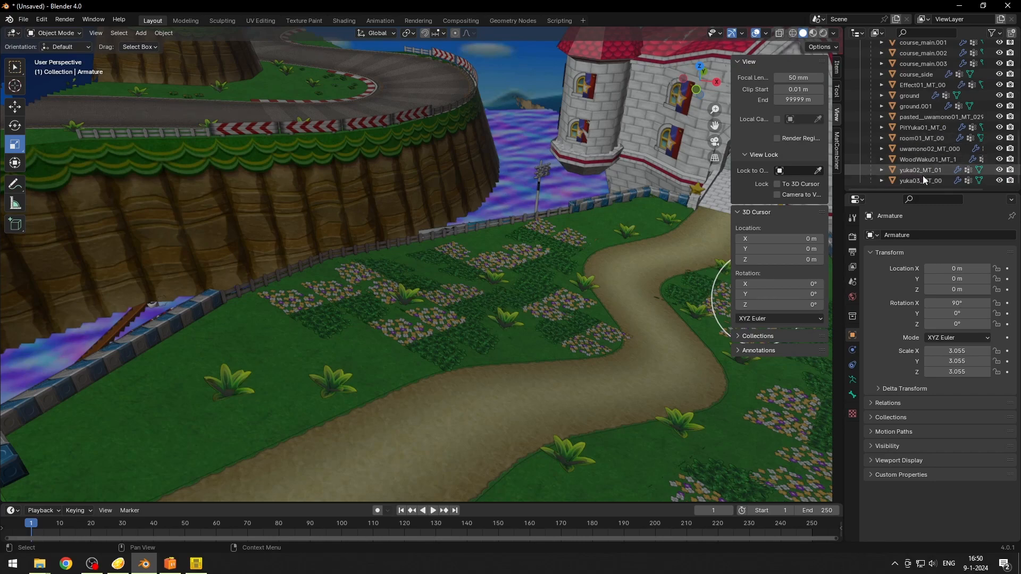
{"action": "left_click", "coordinate": [917, 179], "text": "shift"}
{"action": "scroll", "coordinate": [439, 148], "scroll_direction": "down", "scroll_amount": 3}
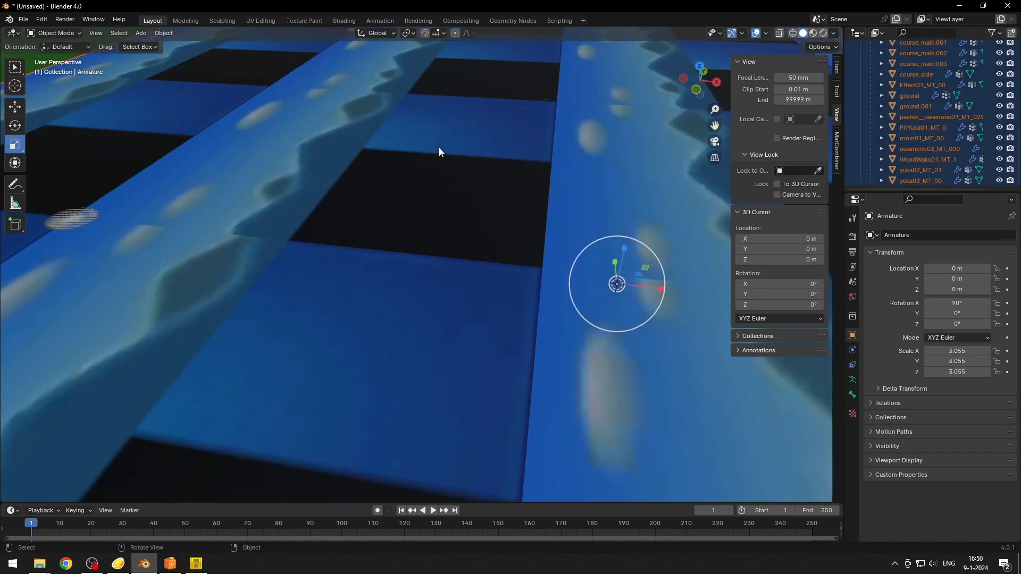
{"action": "scroll", "coordinate": [436, 149], "scroll_direction": "up", "scroll_amount": 4}
{"action": "middle_click_drag", "start_coordinate": [428, 153], "coordinate": [748, 155]}
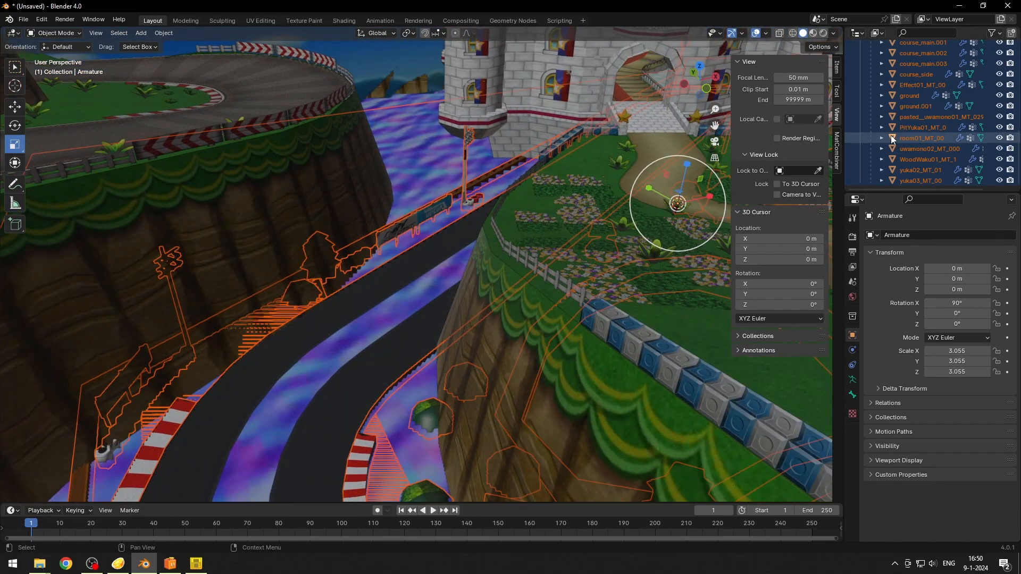
{"action": "middle_click_drag", "start_coordinate": [371, 246], "coordinate": [498, 176]}
{"action": "scroll", "coordinate": [906, 123], "scroll_direction": "up", "scroll_amount": 8}
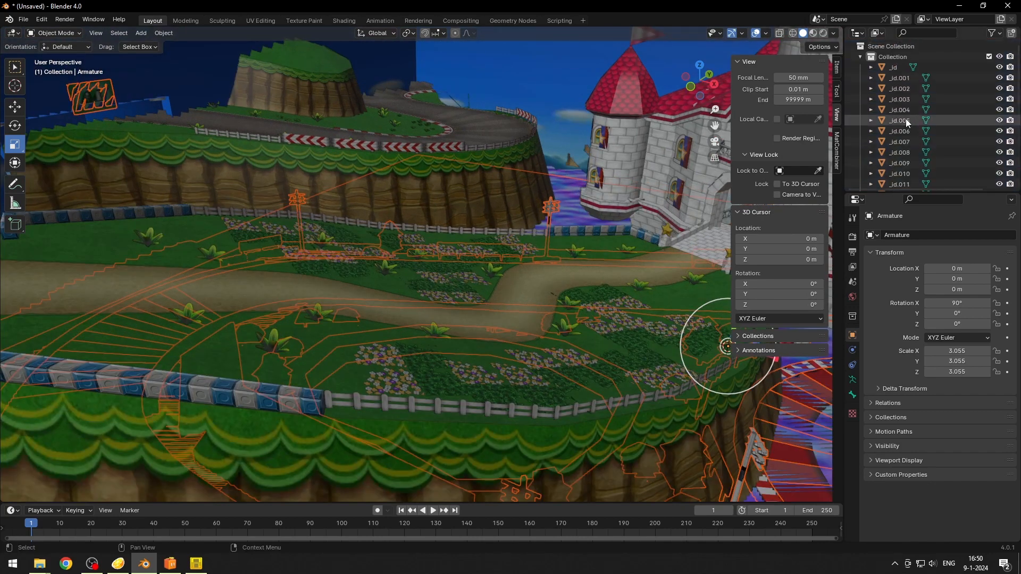
Step: Delete all the Mario Circuit meshes from _id through _id.013, keeping the Armature and its child meshes
{"action": "left_click", "coordinate": [907, 141]}
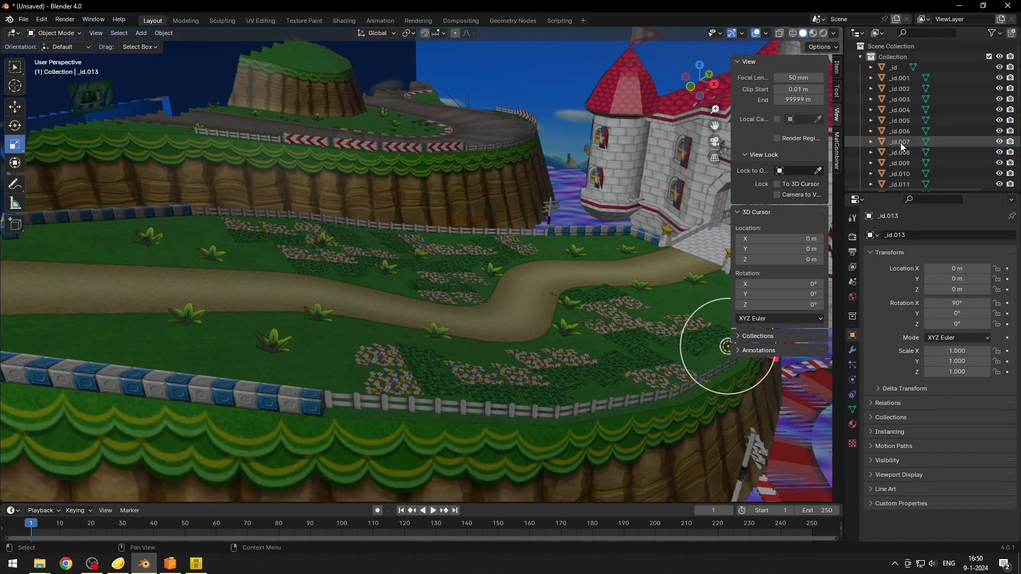
{"action": "scroll", "coordinate": [904, 85], "scroll_direction": "up", "scroll_amount": 4}
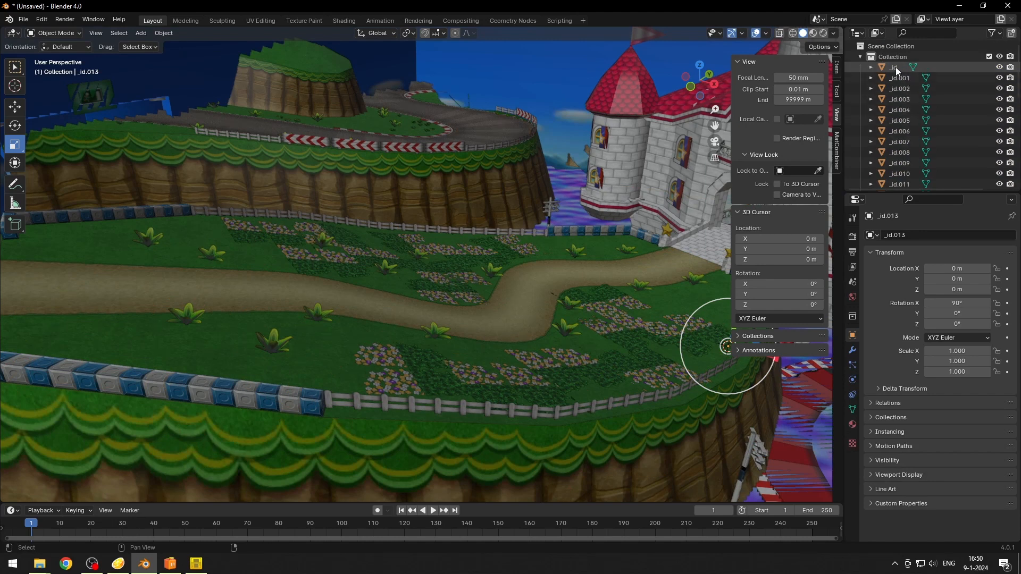
{"action": "left_click", "coordinate": [895, 67], "text": "shift"}
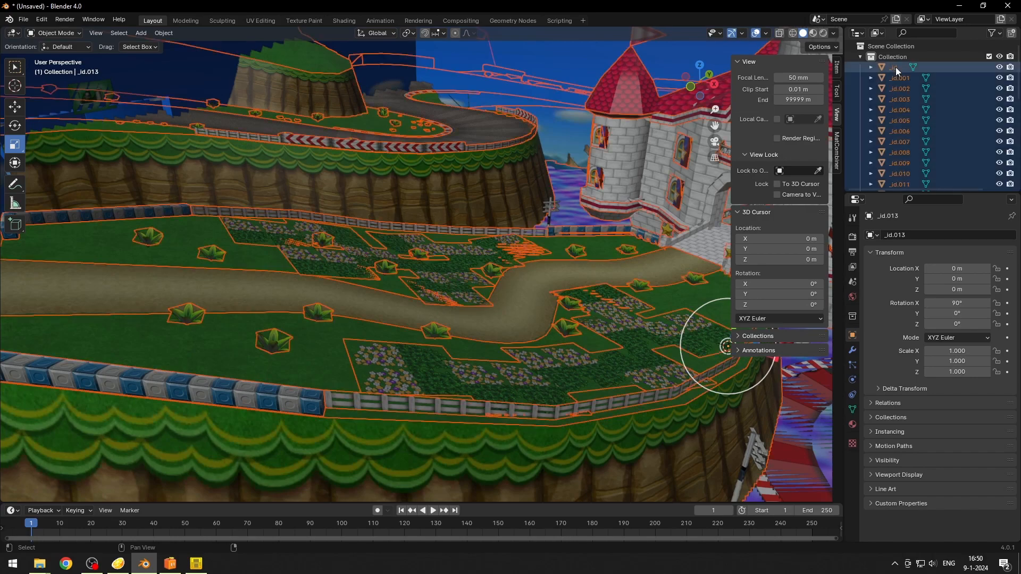
{"action": "key", "text": "KP_Decimal"}
{"action": "middle_click_drag", "start_coordinate": [436, 200], "coordinate": [660, 205]}
{"action": "scroll", "coordinate": [470, 209], "scroll_direction": "down", "scroll_amount": 3}
{"action": "key", "text": "Delete"}
Step: Select the room01_MT_00 mesh, put it in Edit Mode and turn on X-Ray
{"action": "scroll", "coordinate": [375, 222], "scroll_direction": "down", "scroll_amount": 4}
{"action": "scroll", "coordinate": [368, 237], "scroll_direction": "up", "scroll_amount": 10}
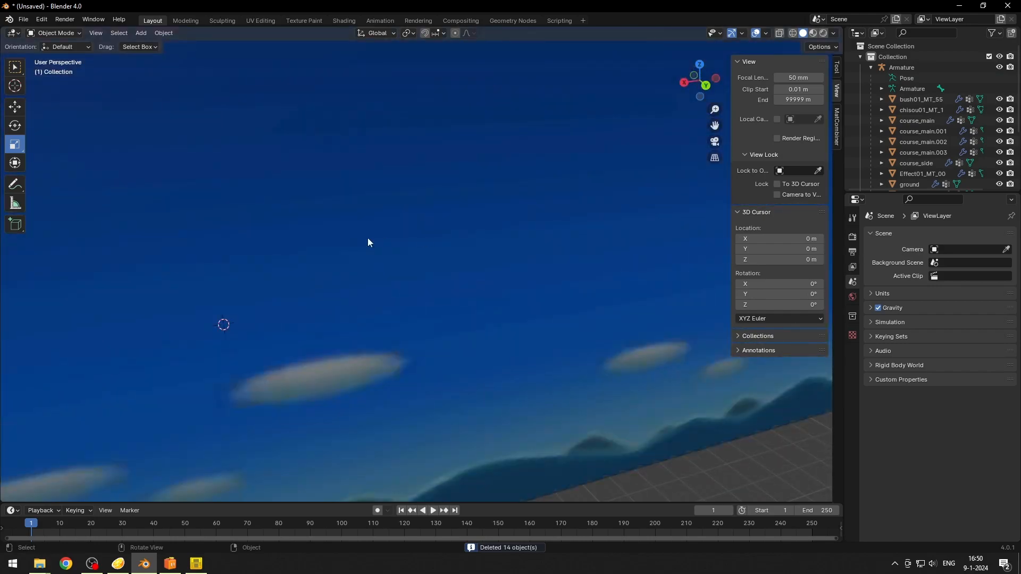
{"action": "middle_click_drag", "start_coordinate": [346, 244], "coordinate": [481, 253]}
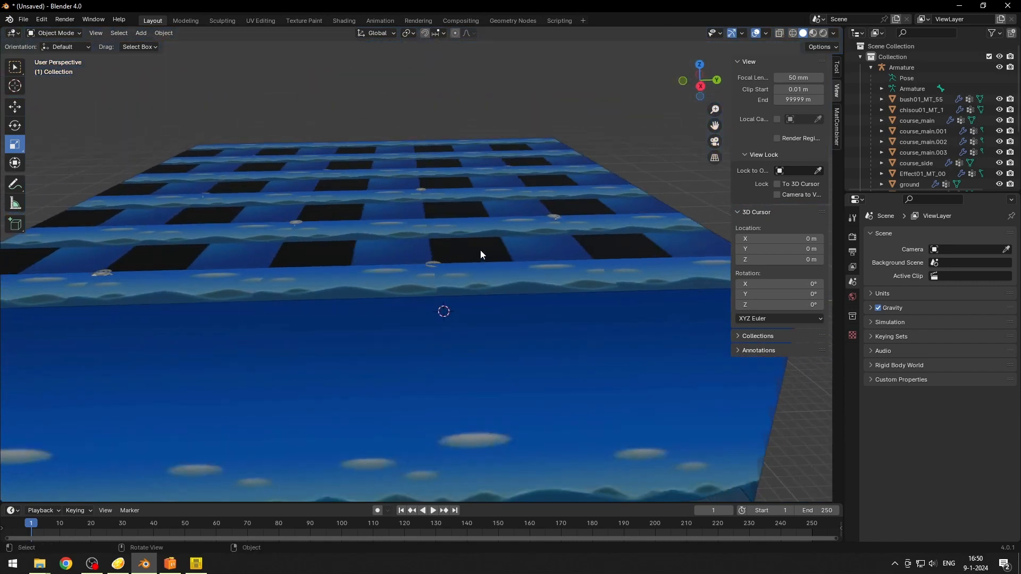
{"action": "left_click", "coordinate": [382, 219]}
{"action": "middle_click_drag", "start_coordinate": [440, 220], "coordinate": [582, 245]}
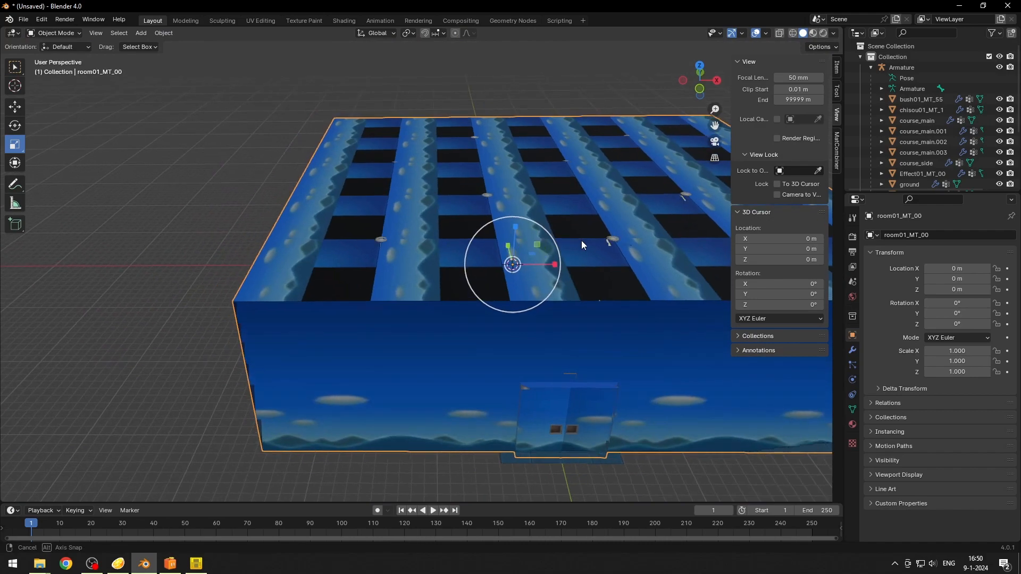
{"action": "left_click", "coordinate": [67, 37]}
{"action": "left_click", "coordinate": [57, 57]}
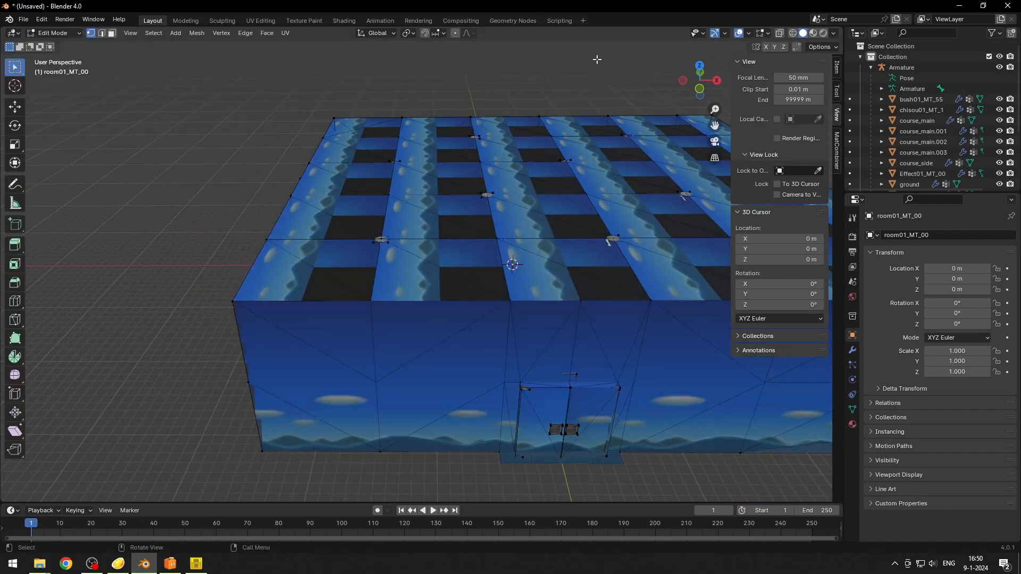
{"action": "left_click", "coordinate": [779, 35]}
{"action": "middle_click_drag", "start_coordinate": [418, 178], "coordinate": [368, 255]}
{"action": "left_click_drag", "start_coordinate": [397, 295], "coordinate": [404, 297]}
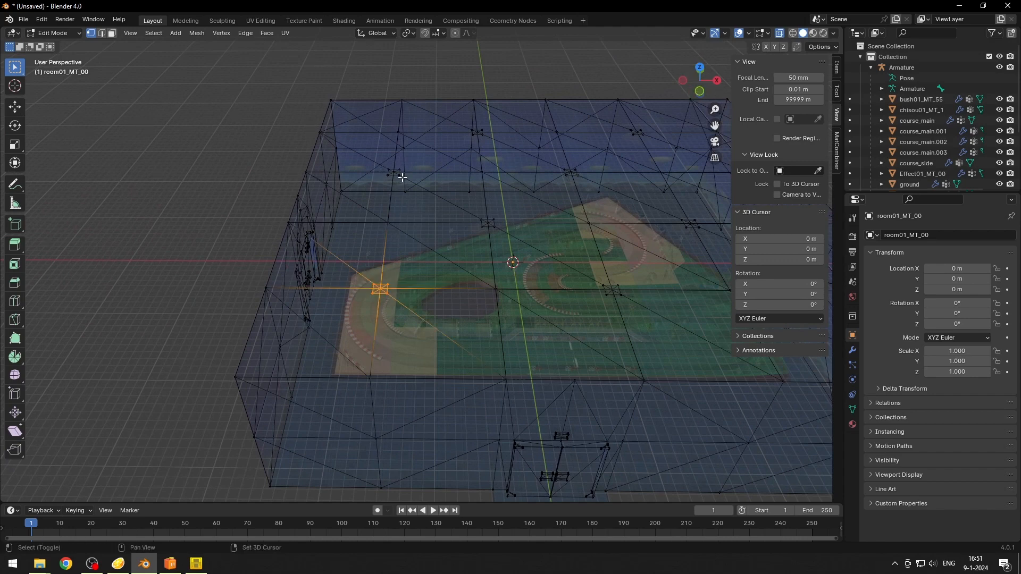
{"action": "left_click_drag", "start_coordinate": [390, 171], "coordinate": [416, 185]}
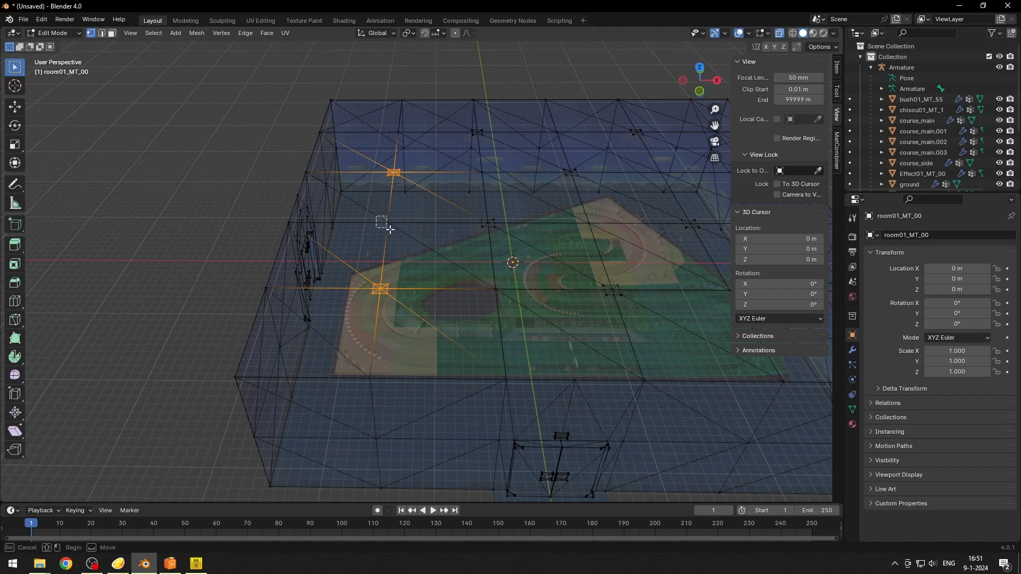
{"action": "left_click_drag", "start_coordinate": [390, 230], "coordinate": [404, 237], "text": "shift"}
{"action": "middle_click_drag", "start_coordinate": [467, 215], "coordinate": [478, 289]}
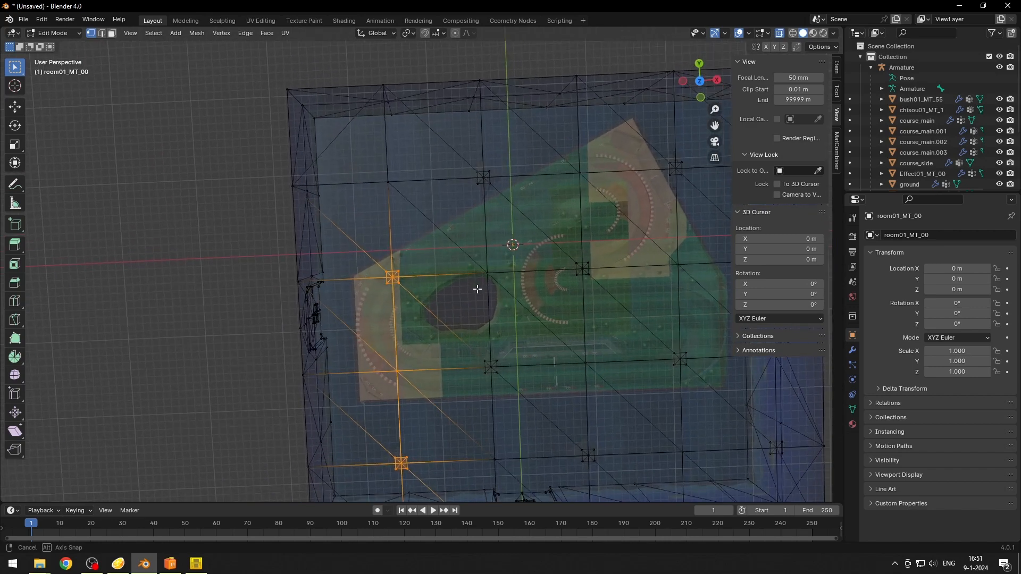
{"action": "left_click_drag", "start_coordinate": [348, 174], "coordinate": [434, 209], "text": "shift"}
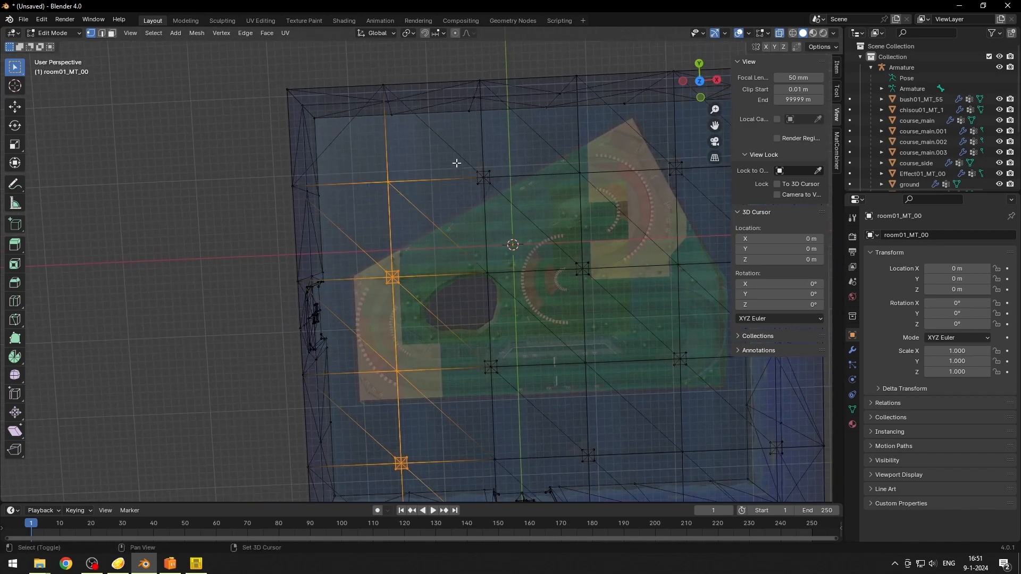
{"action": "left_click_drag", "start_coordinate": [456, 163], "coordinate": [516, 200], "text": "shift"}
{"action": "middle_click_drag", "start_coordinate": [516, 200], "coordinate": [329, 127]}
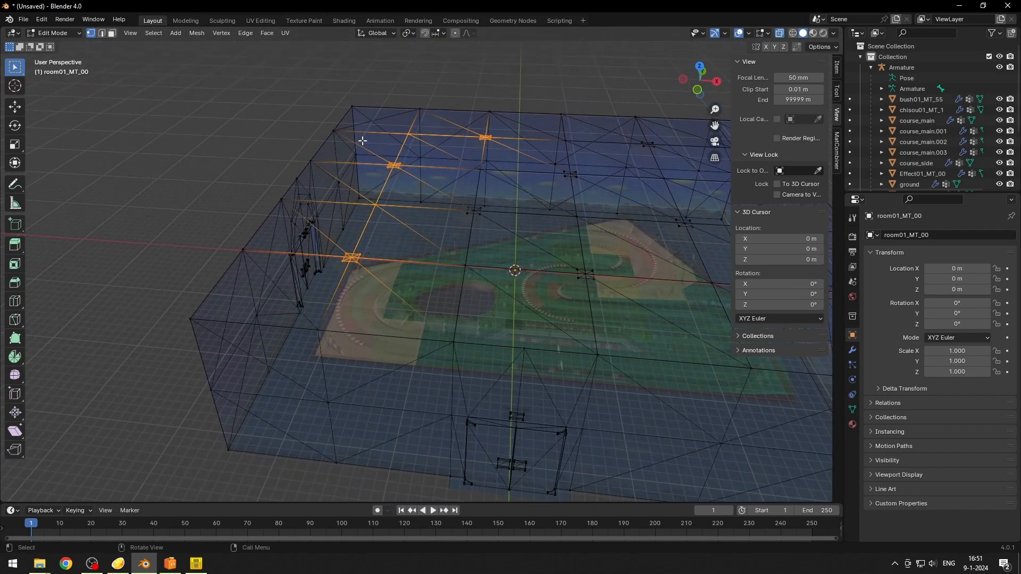
{"action": "left_click", "coordinate": [51, 33]}
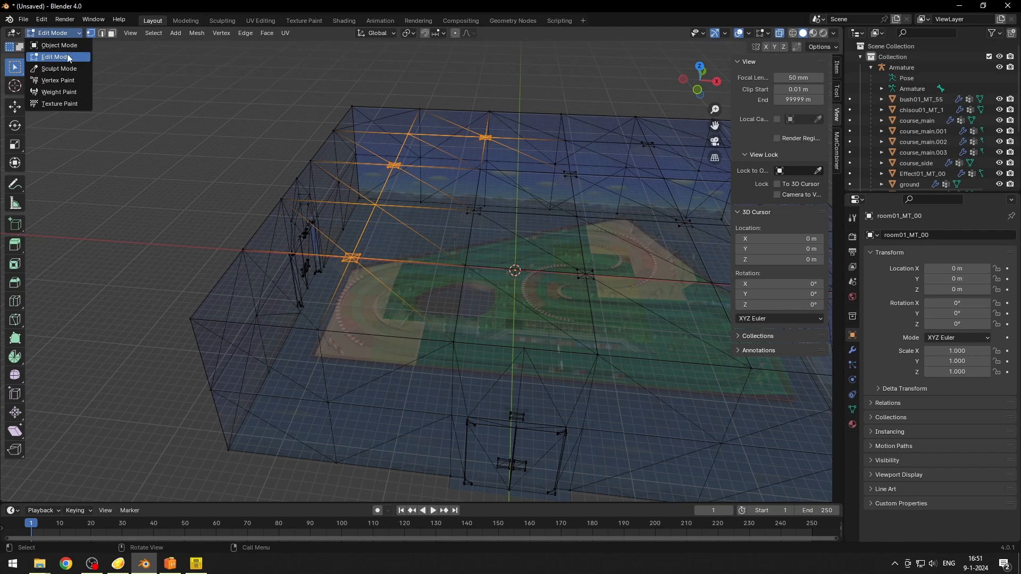
{"action": "left_click", "coordinate": [62, 58]}
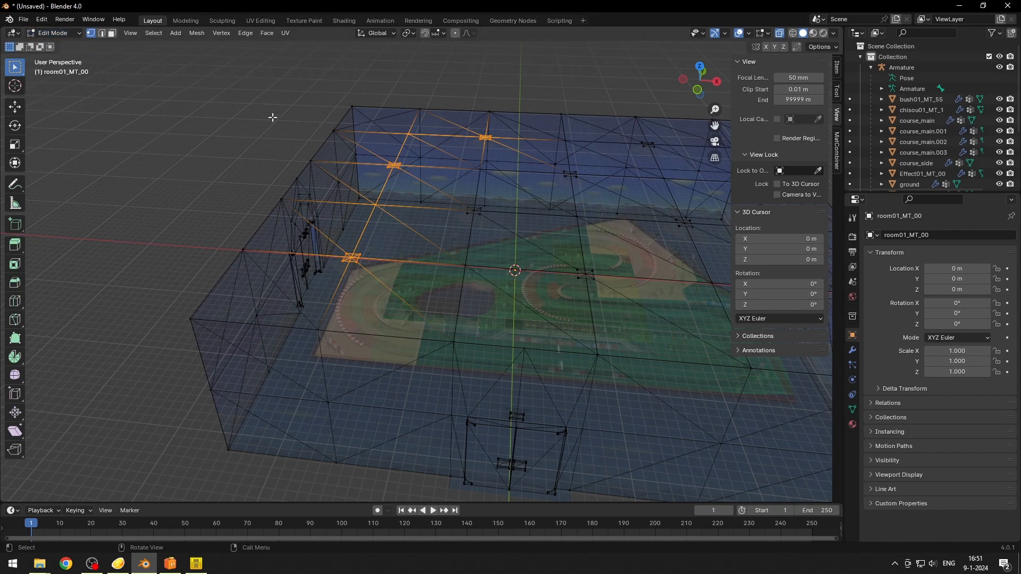
Step: In room01_MT_00, start a fresh selection of the vertex clusters at the ceiling's grid crossings, covering the negative X and rear sections
{"action": "left_click_drag", "start_coordinate": [452, 191], "coordinate": [491, 220]}
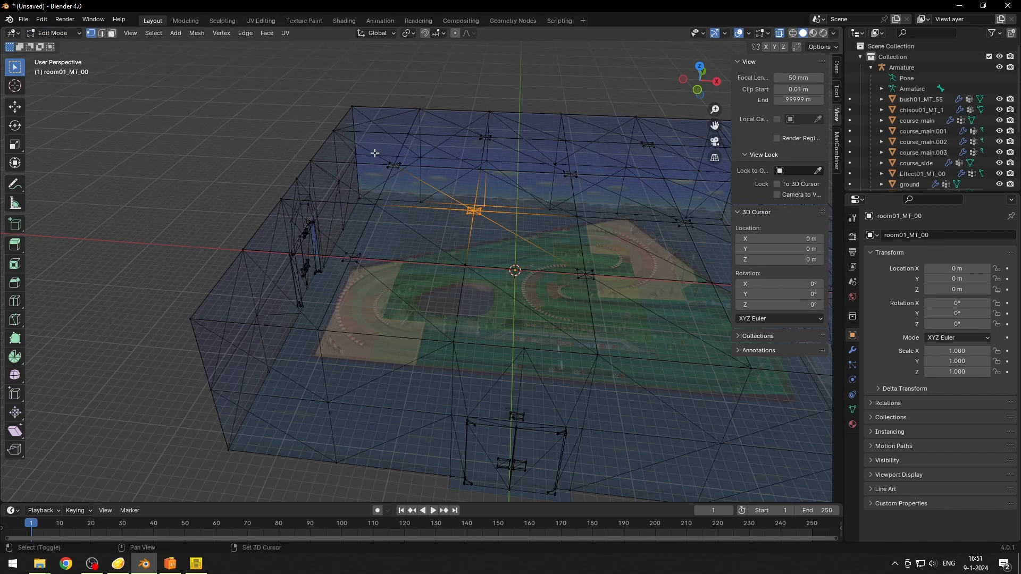
{"action": "left_click_drag", "start_coordinate": [375, 154], "coordinate": [409, 181], "text": "shift"}
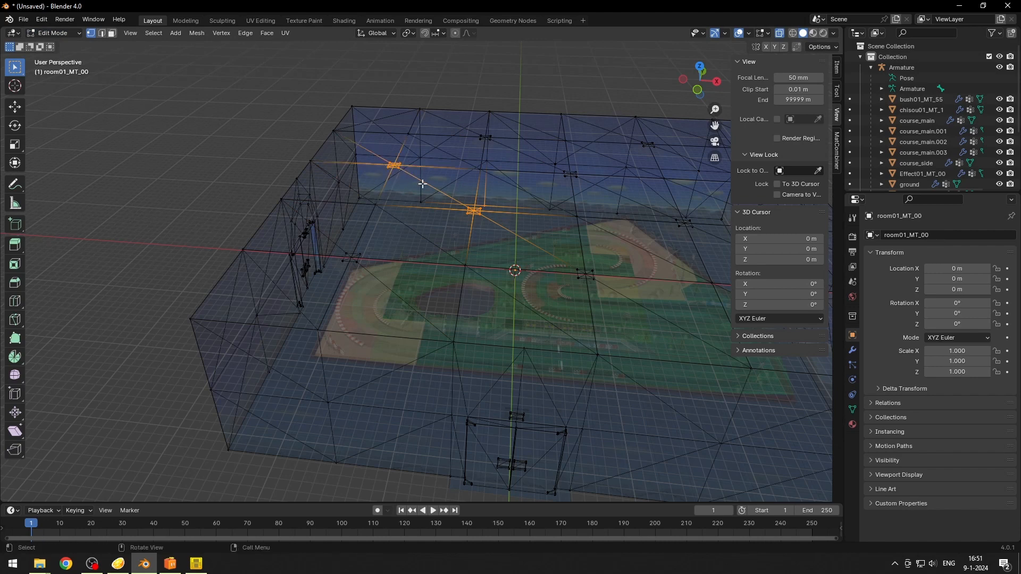
{"action": "middle_click_drag", "start_coordinate": [419, 191], "coordinate": [529, 216]}
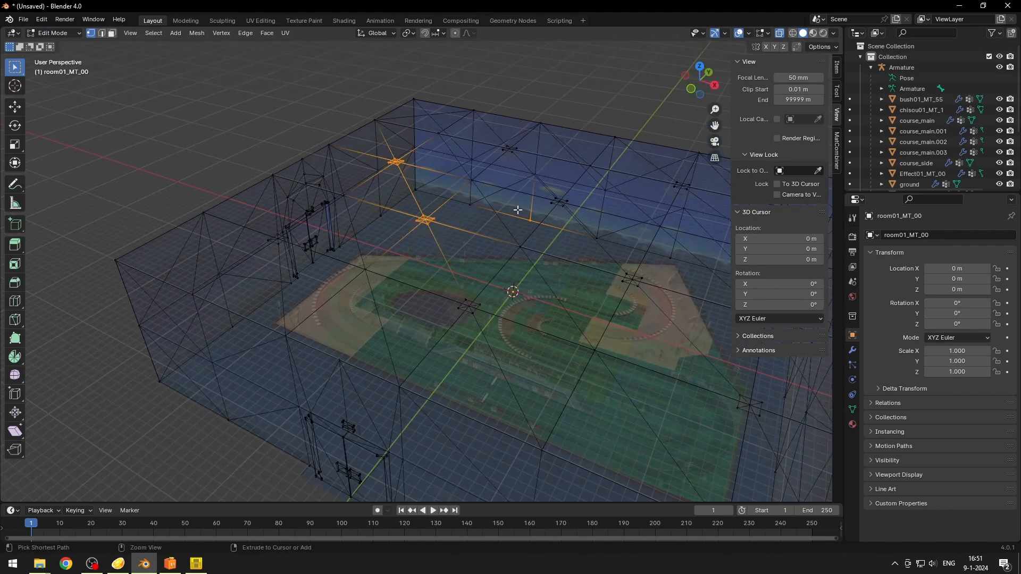
{"action": "left_click_drag", "start_coordinate": [518, 210], "coordinate": [548, 237], "text": "ctrl"}
{"action": "middle_click_drag", "start_coordinate": [363, 197], "coordinate": [360, 131]}
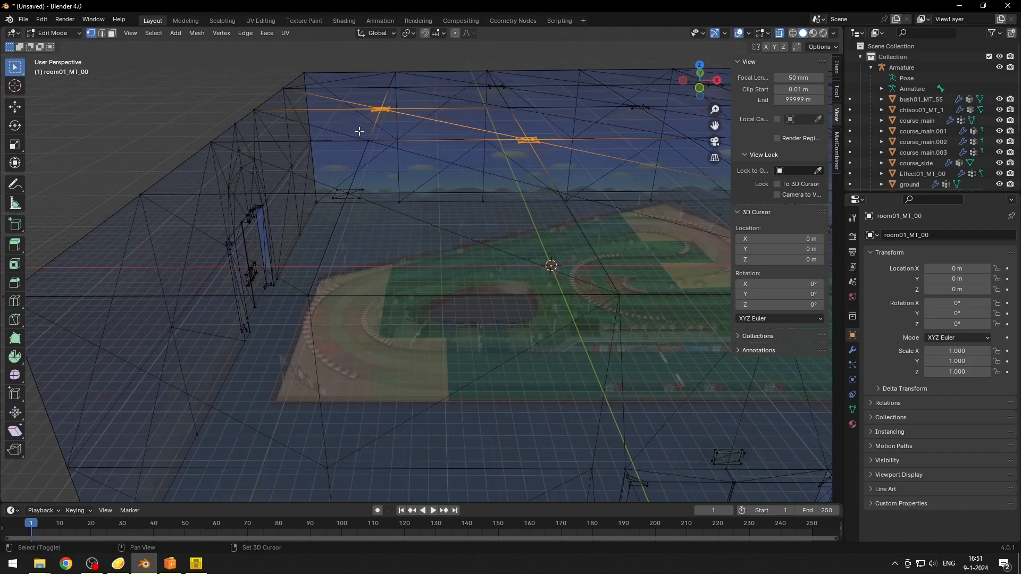
{"action": "left_click_drag", "start_coordinate": [359, 131], "coordinate": [378, 149], "text": "shift"}
{"action": "left_click_drag", "start_coordinate": [319, 179], "coordinate": [373, 214], "text": "shift"}
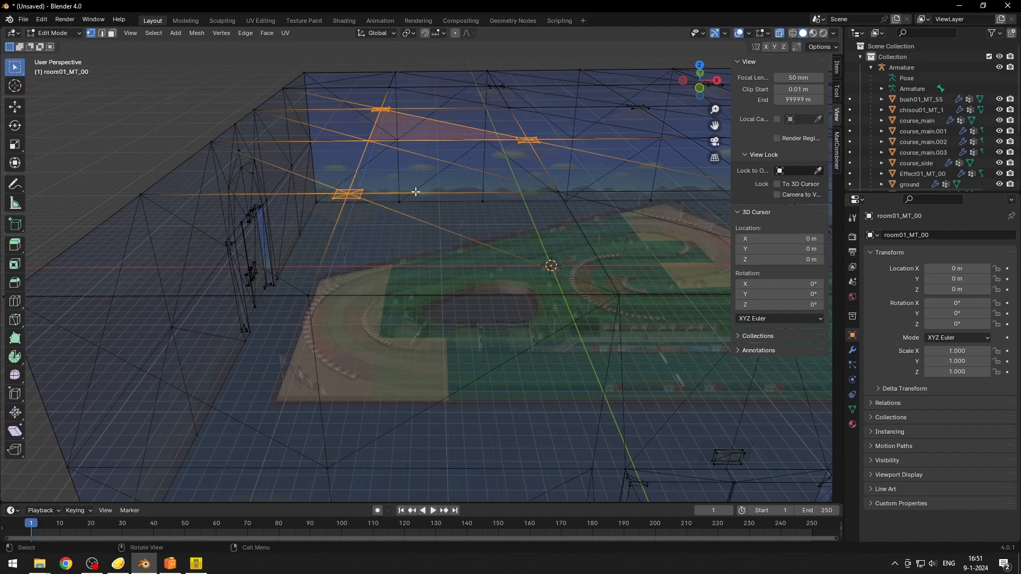
{"action": "middle_click_drag", "start_coordinate": [445, 192], "coordinate": [408, 274], "text": "shift"}
{"action": "left_click_drag", "start_coordinate": [432, 164], "coordinate": [470, 192], "text": "shift"}
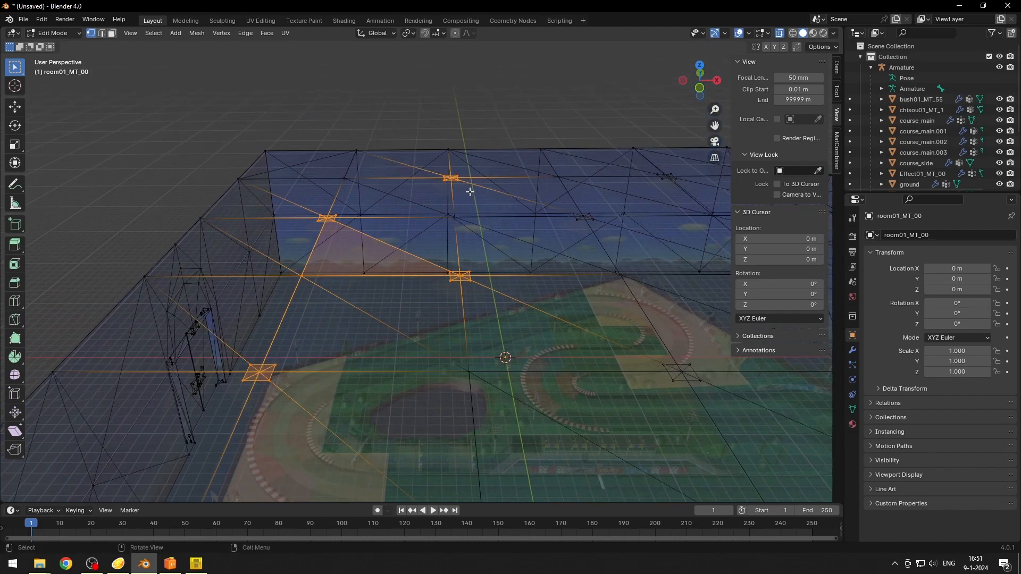
{"action": "middle_click_drag", "start_coordinate": [471, 192], "coordinate": [394, 207], "text": "shift"}
{"action": "left_click_drag", "start_coordinate": [378, 201], "coordinate": [419, 228], "text": "shift"}
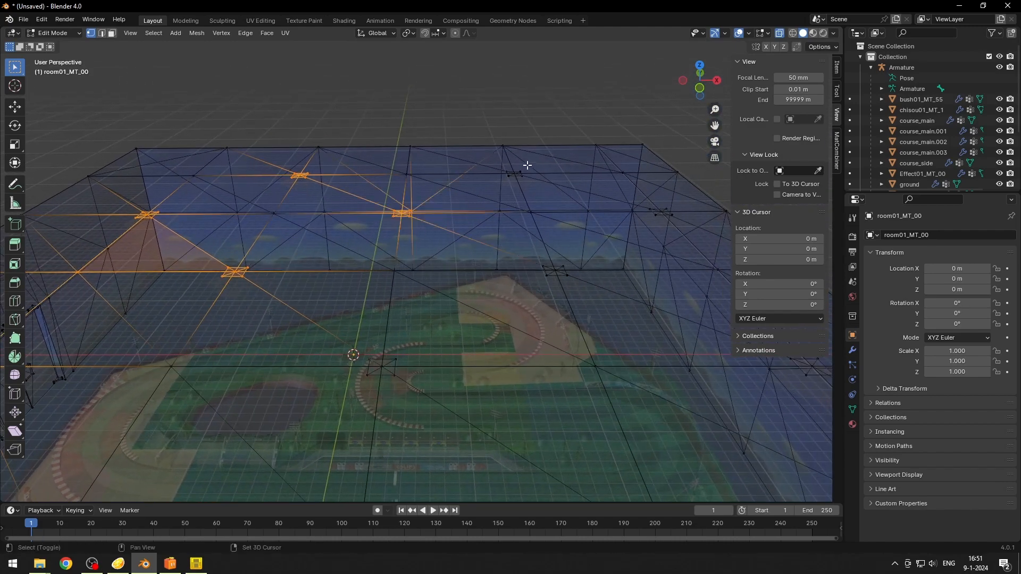
Step: Extend the selection to the ceiling's vertex clusters in the rear section towards the positive X side
{"action": "left_click_drag", "start_coordinate": [503, 164], "coordinate": [535, 187], "text": "shift"}
{"action": "left_click_drag", "start_coordinate": [532, 255], "coordinate": [572, 281], "text": "shift"}
{"action": "left_click_drag", "start_coordinate": [643, 203], "coordinate": [681, 226], "text": "shift"}
{"action": "middle_click_drag", "start_coordinate": [674, 228], "coordinate": [645, 230]}
{"action": "scroll", "coordinate": [601, 308], "scroll_direction": "down", "scroll_amount": 1}
{"action": "left_click_drag", "start_coordinate": [605, 293], "coordinate": [654, 391], "text": "shift"}
{"action": "middle_click_drag", "start_coordinate": [650, 359], "coordinate": [629, 341]}
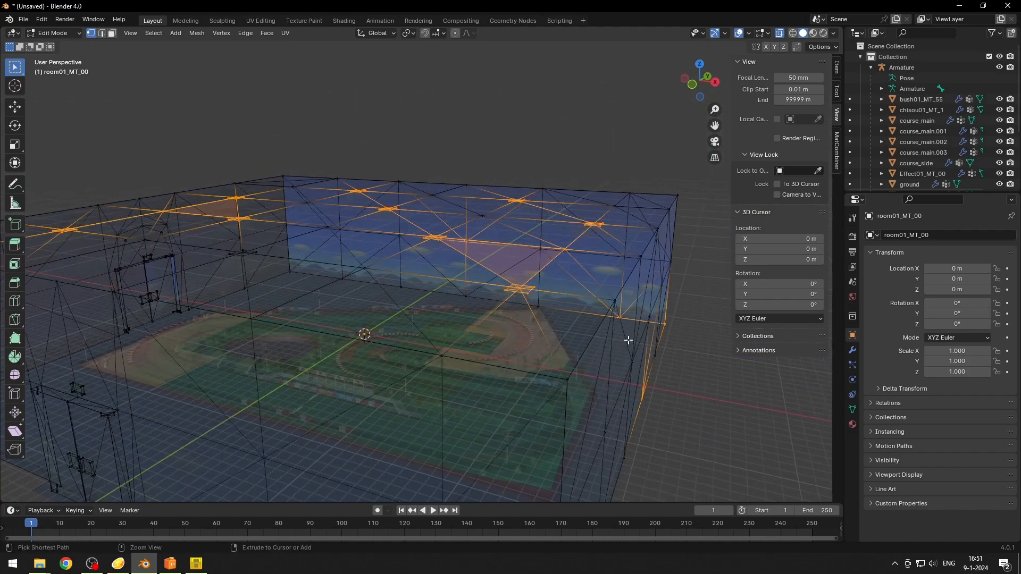
{"action": "middle_click_drag", "start_coordinate": [661, 381], "coordinate": [517, 336]}
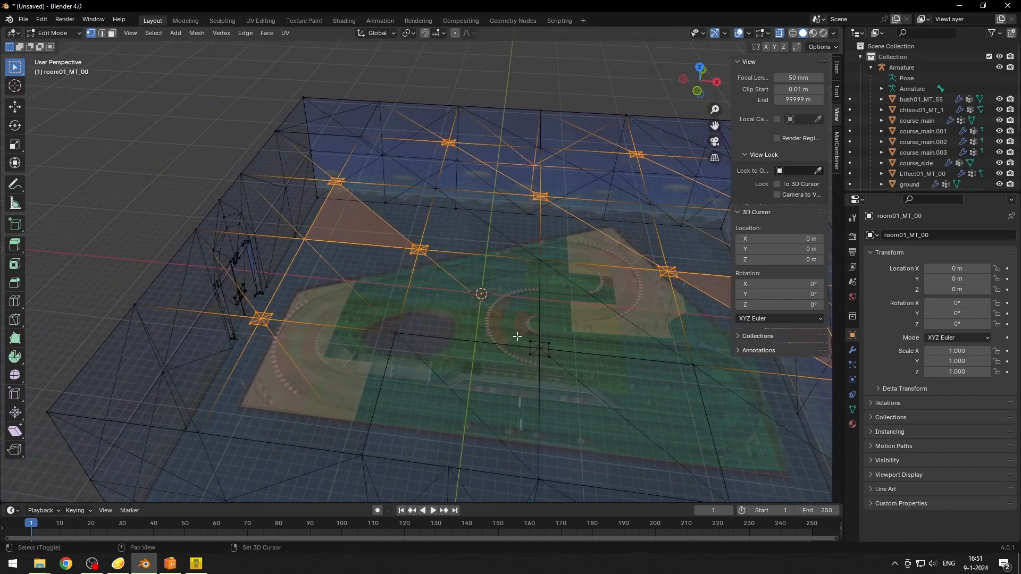
Step: Add the vertex clusters and grid crossings in the ceiling's middle and front rows to the selection
{"action": "left_click_drag", "start_coordinate": [517, 336], "coordinate": [569, 365], "text": "shift"}
{"action": "left_click_drag", "start_coordinate": [534, 262], "coordinate": [560, 283], "text": "shift"}
{"action": "left_click_drag", "start_coordinate": [382, 321], "coordinate": [403, 346], "text": "shift"}
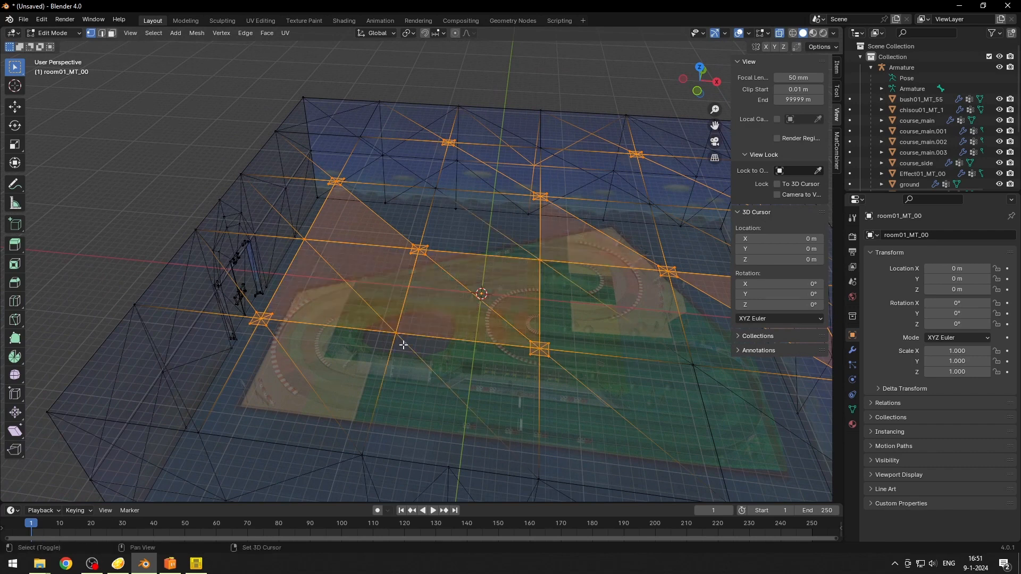
{"action": "middle_click_drag", "start_coordinate": [387, 359], "coordinate": [327, 363]}
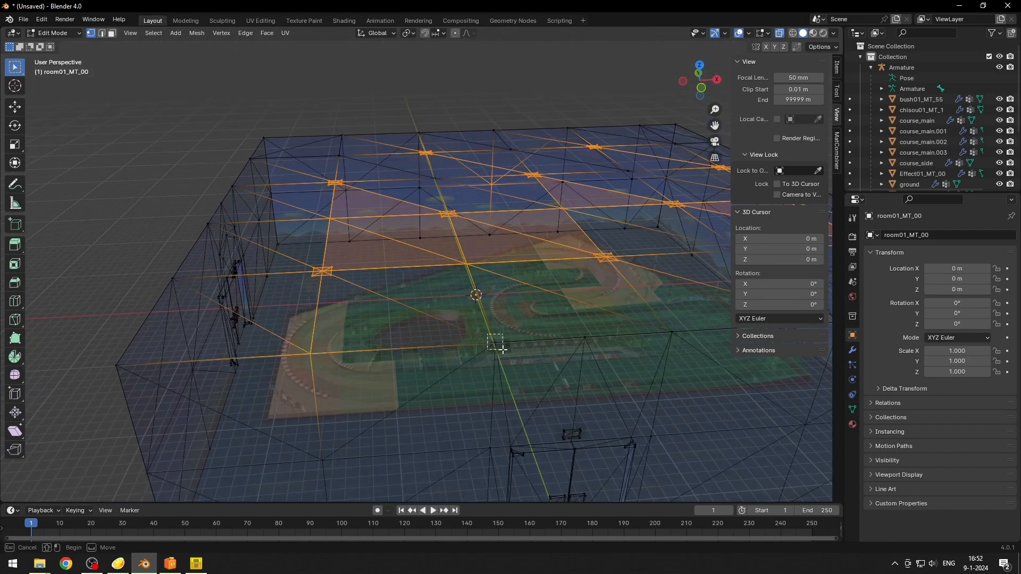
{"action": "left_click_drag", "start_coordinate": [502, 350], "coordinate": [506, 353], "text": "shift"}
{"action": "middle_click_drag", "start_coordinate": [524, 348], "coordinate": [511, 345]}
{"action": "left_click_drag", "start_coordinate": [551, 331], "coordinate": [578, 356], "text": "shift"}
{"action": "middle_click_drag", "start_coordinate": [576, 356], "coordinate": [536, 346]}
{"action": "left_click_drag", "start_coordinate": [466, 361], "coordinate": [501, 335], "text": "shift"}
{"action": "middle_click_drag", "start_coordinate": [501, 335], "coordinate": [528, 374]}
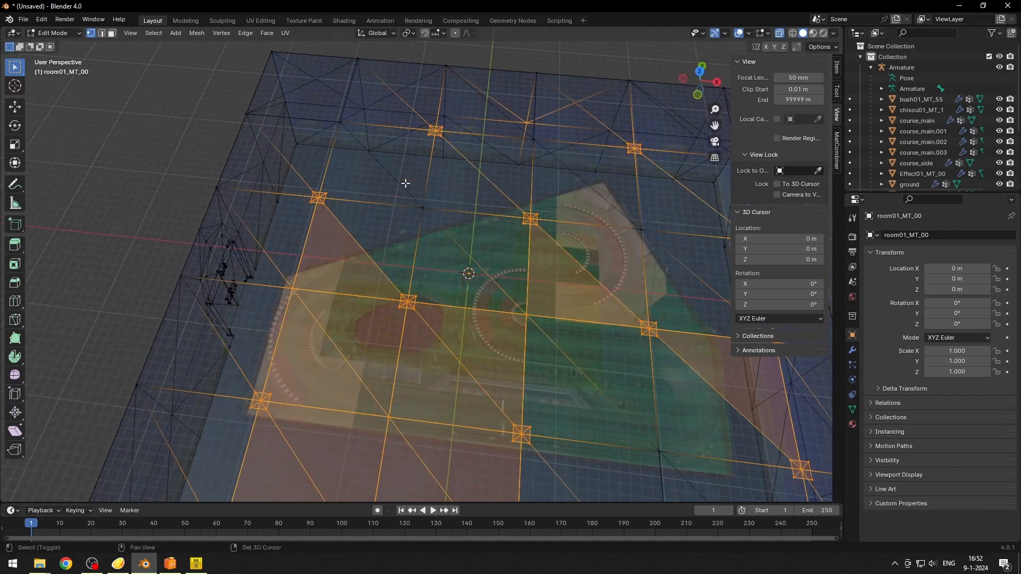
Step: Add the ceiling's outer vertices along the negative X wall and round towards the positive Y wall to the selection
{"action": "middle_click_drag", "start_coordinate": [345, 131], "coordinate": [428, 383]}
{"action": "middle_click_drag", "start_coordinate": [470, 312], "coordinate": [349, 295]}
{"action": "left_click_drag", "start_coordinate": [461, 309], "coordinate": [461, 309]}
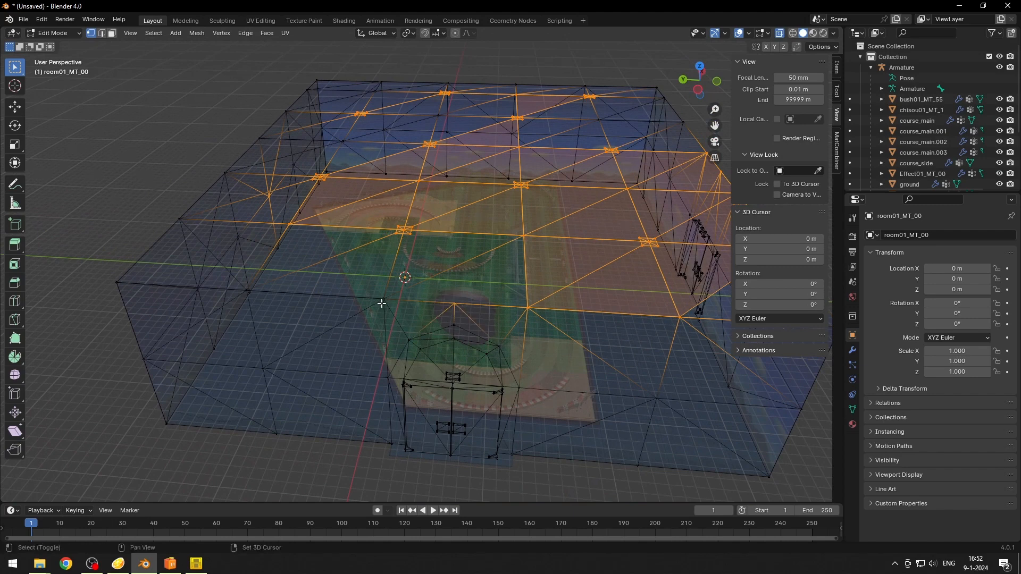
{"action": "middle_click_drag", "start_coordinate": [370, 292], "coordinate": [376, 309]}
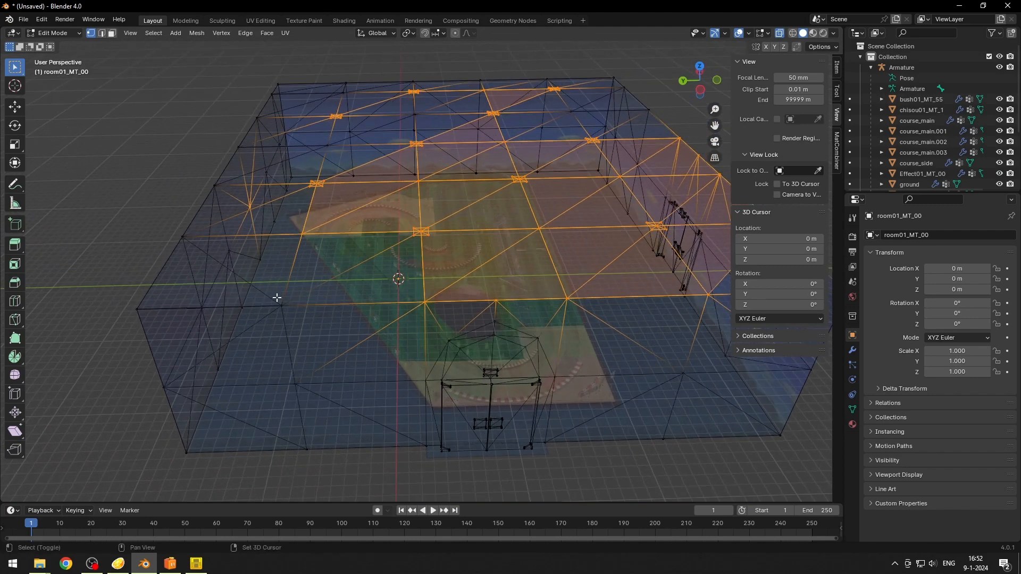
{"action": "middle_click_drag", "start_coordinate": [292, 314], "coordinate": [243, 328]}
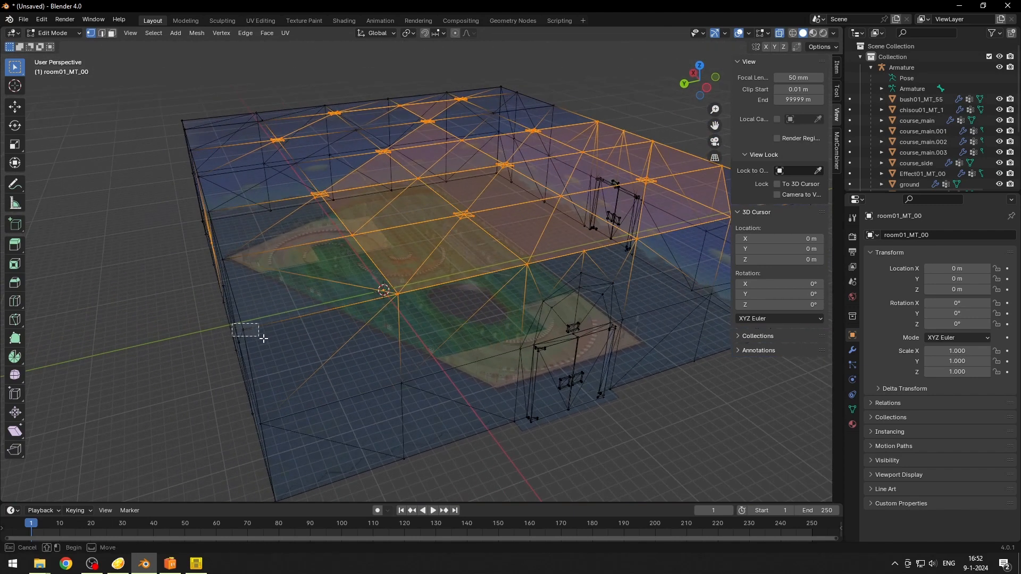
{"action": "left_click_drag", "start_coordinate": [263, 339], "coordinate": [265, 340], "text": "shift"}
{"action": "middle_click_drag", "start_coordinate": [276, 340], "coordinate": [328, 336]}
{"action": "middle_click_drag", "start_coordinate": [387, 286], "coordinate": [294, 279]}
{"action": "left_click_drag", "start_coordinate": [317, 282], "coordinate": [317, 283], "text": "shift"}
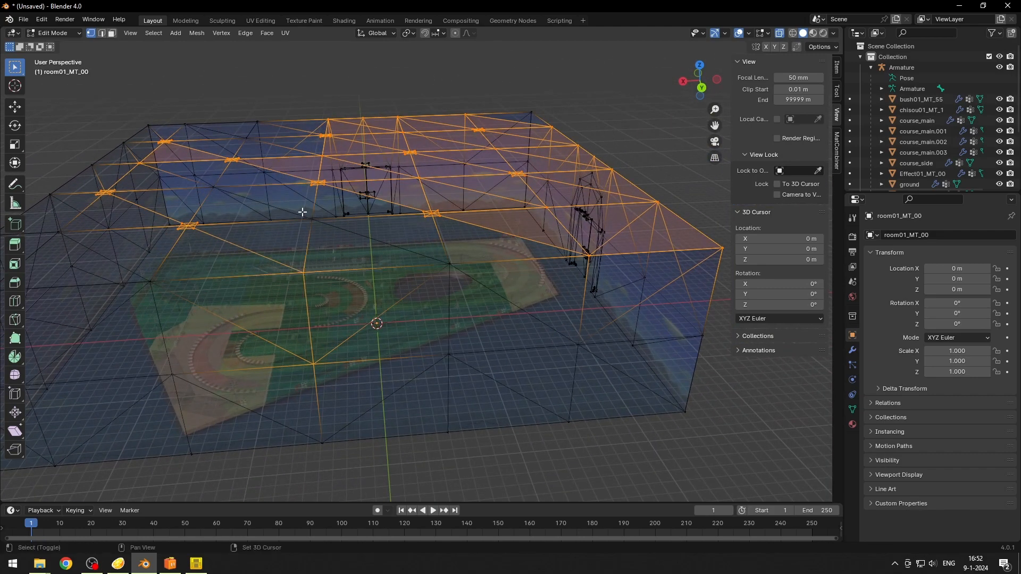
Step: Add the ceiling's missing crossing vertices near the positive X and positive Y corner, undoing the box selection that replaces the selection
{"action": "left_click", "coordinate": [432, 257], "text": "shift"}
{"action": "middle_click_drag", "start_coordinate": [262, 271], "coordinate": [363, 244]}
{"action": "left_click_drag", "start_coordinate": [363, 244], "coordinate": [396, 265]}
{"action": "middle_click_drag", "start_coordinate": [396, 266], "coordinate": [392, 286]}
{"action": "key", "text": "ctrl+z"}
{"action": "left_click", "coordinate": [379, 273], "text": "shift"}
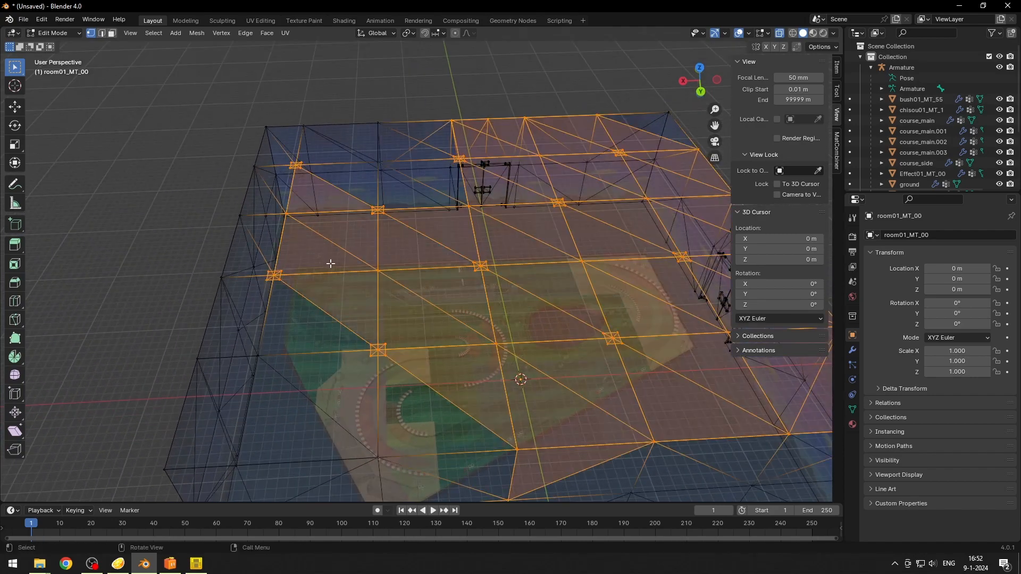
{"action": "middle_click_drag", "start_coordinate": [330, 263], "coordinate": [350, 259]}
{"action": "left_click", "coordinate": [302, 362], "text": "shift"}
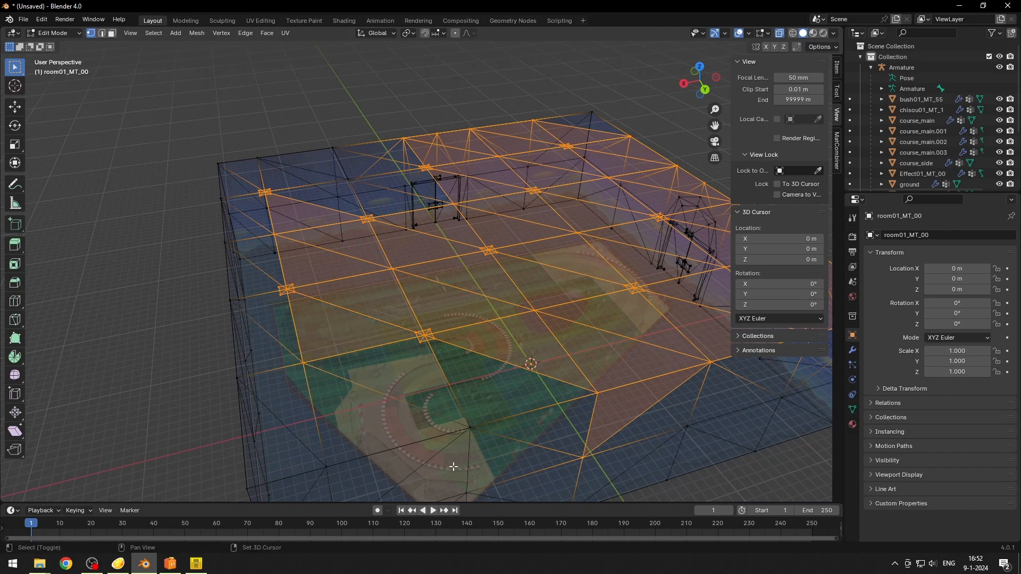
{"action": "left_click", "coordinate": [469, 429], "text": "shift"}
{"action": "left_click", "coordinate": [327, 466], "text": "shift"}
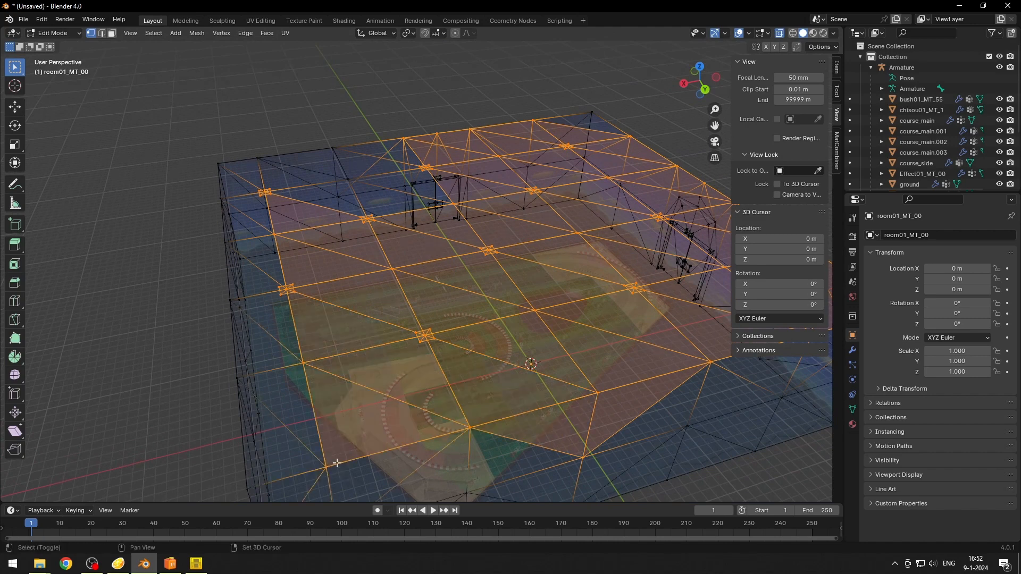
Step: Add the ceiling's corner vertex between the positive X and Y walls and the vertices along the positive X edge
{"action": "middle_click_drag", "start_coordinate": [276, 415], "coordinate": [392, 386], "text": "shift"}
{"action": "left_click_drag", "start_coordinate": [402, 429], "coordinate": [463, 463], "text": "shift"}
{"action": "left_click", "coordinate": [399, 344], "text": "shift"}
{"action": "middle_click_drag", "start_coordinate": [351, 272], "coordinate": [349, 306]}
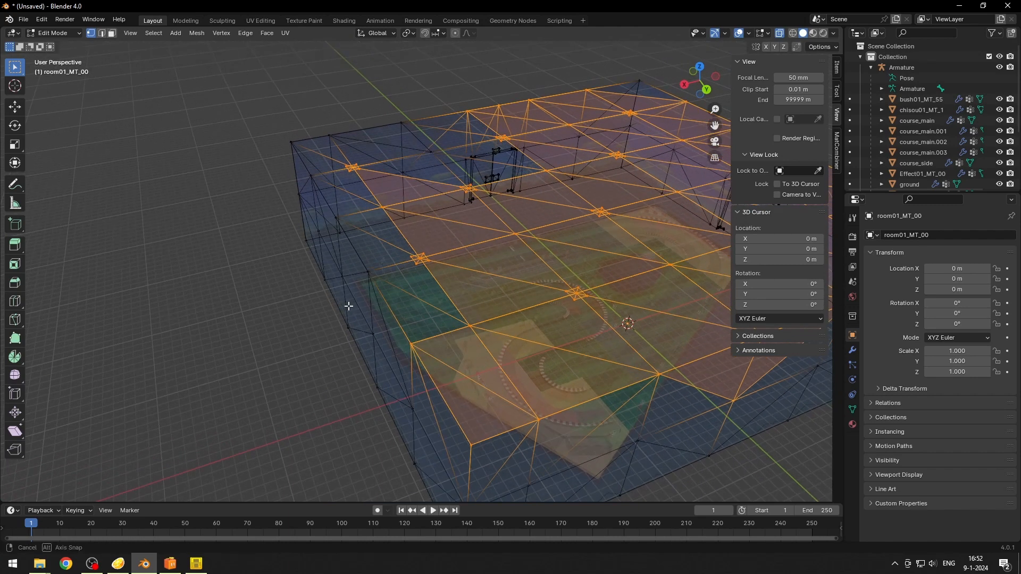
{"action": "left_click", "coordinate": [363, 269], "text": "shift"}
{"action": "left_click", "coordinate": [334, 223], "text": "shift"}
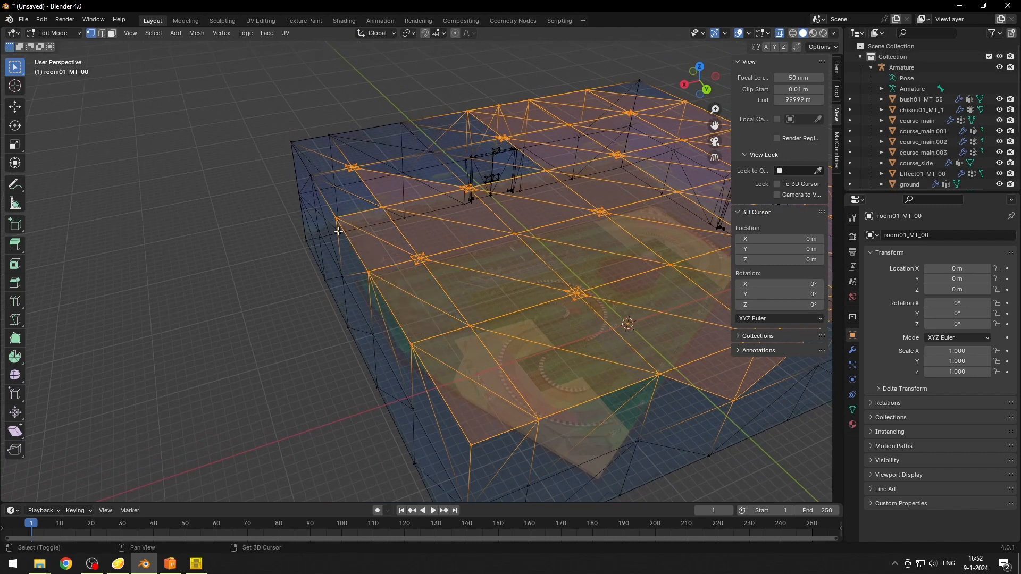
Step: Add the last ceiling vertices at the positive X, negative Y corner and along the negative Y edge, and delete all selected vertices
{"action": "middle_click_drag", "start_coordinate": [337, 223], "coordinate": [172, 330]}
{"action": "left_click", "coordinate": [180, 332], "text": "shift"}
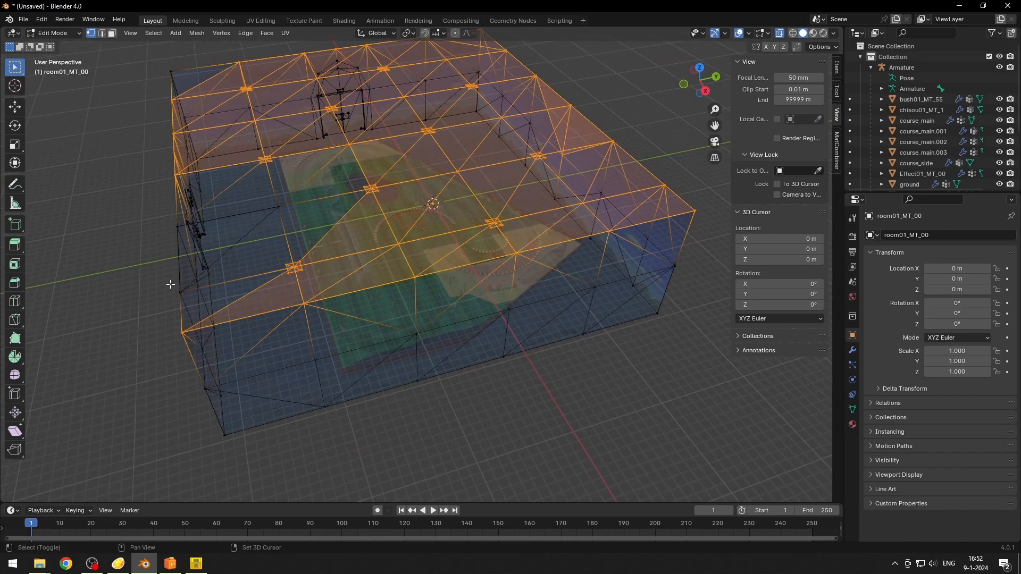
{"action": "left_click", "coordinate": [179, 292], "text": "shift"}
{"action": "left_click", "coordinate": [280, 208], "text": "shift"}
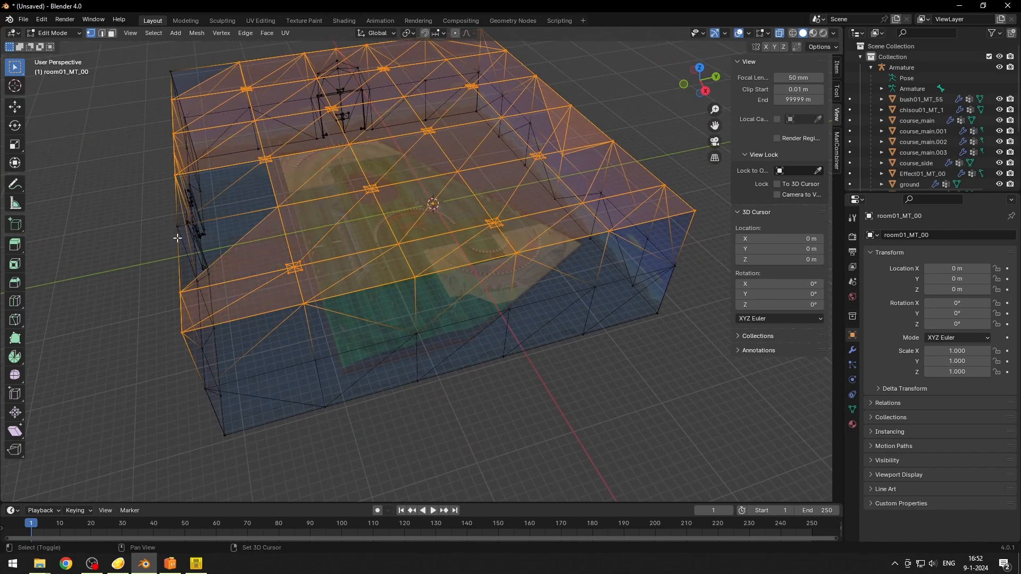
{"action": "left_click", "coordinate": [178, 233], "text": "shift"}
{"action": "middle_click_drag", "start_coordinate": [154, 372], "coordinate": [344, 342]}
{"action": "middle_click_drag", "start_coordinate": [392, 407], "coordinate": [486, 384]}
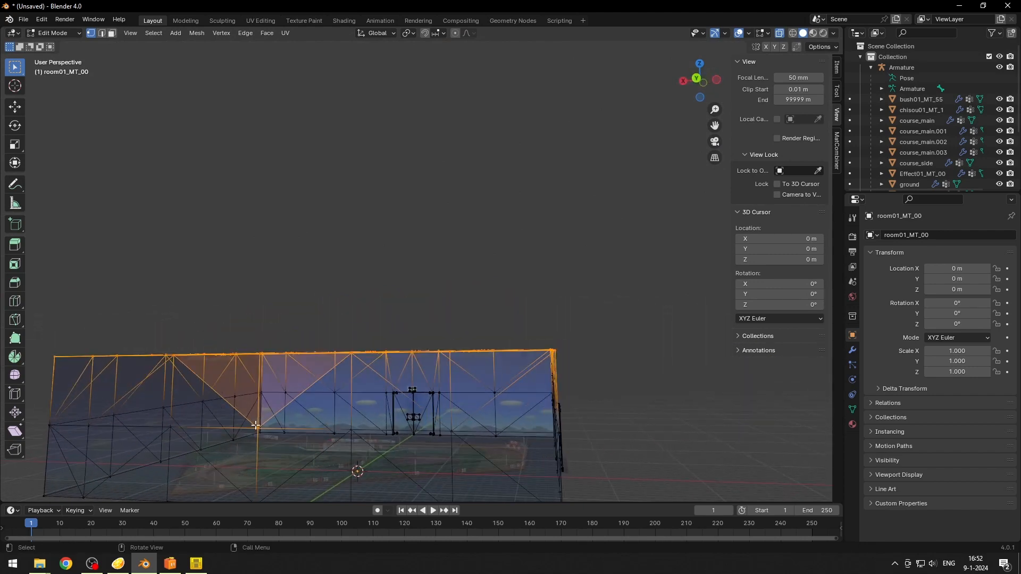
{"action": "middle_click_drag", "start_coordinate": [337, 424], "coordinate": [177, 203]}
{"action": "key", "text": "x"}
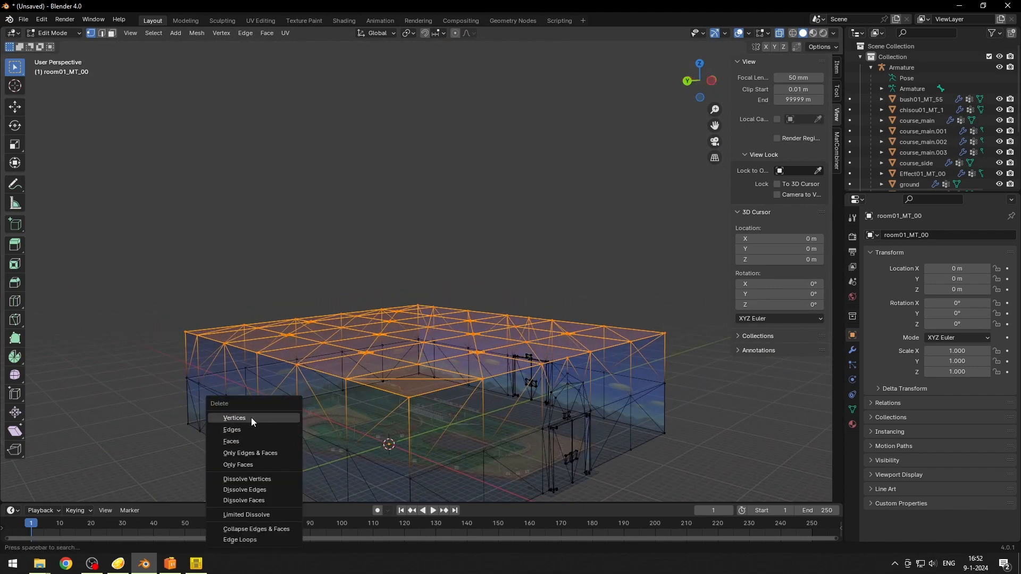
{"action": "left_click", "coordinate": [235, 418]}
Step: Return room01_MT_00 to Object Mode and select the Effect01_MT_00 mesh floating above the open room
{"action": "left_click", "coordinate": [52, 33]}
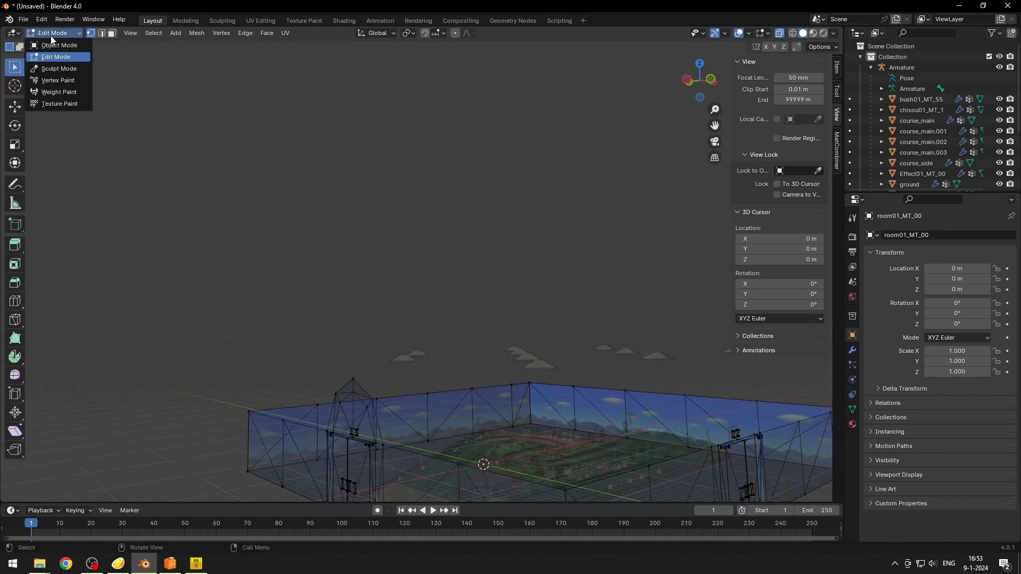
{"action": "left_click", "coordinate": [54, 45]}
{"action": "middle_click_drag", "start_coordinate": [317, 234], "coordinate": [298, 244]}
{"action": "left_click_drag", "start_coordinate": [298, 247], "coordinate": [660, 367]}
{"action": "left_click", "coordinate": [516, 354], "text": "shift"}
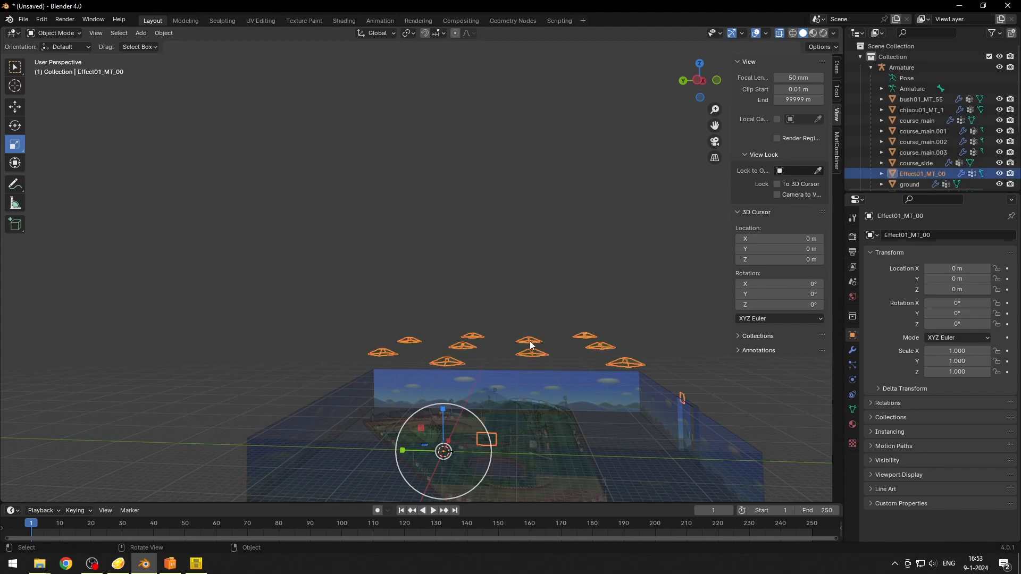
{"action": "middle_click_drag", "start_coordinate": [475, 360], "coordinate": [404, 383]}
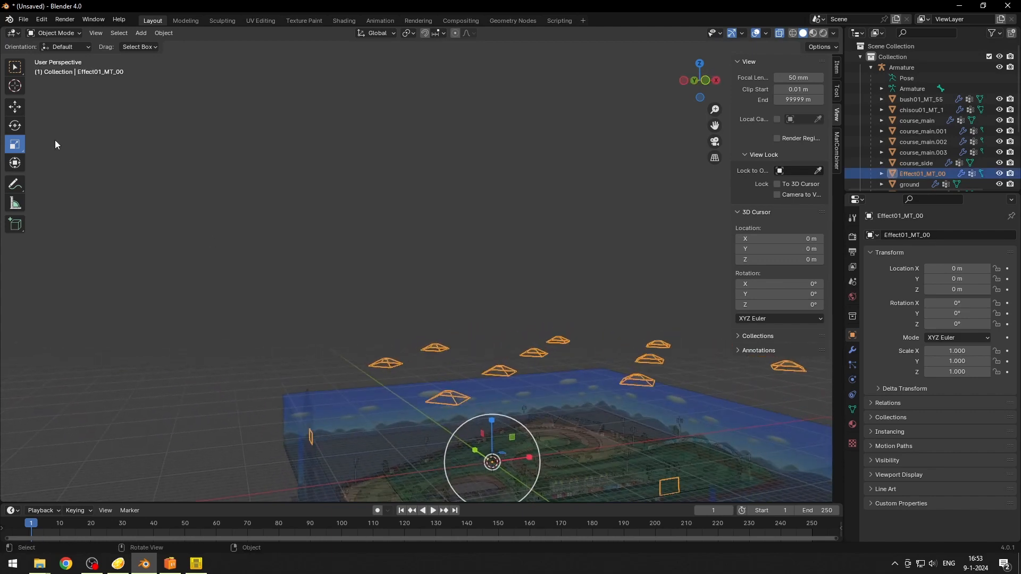
Step: In Edit Mode, select all the floating pyramid shapes of Effect01_MT_00 above the room and delete their vertices
{"action": "left_click", "coordinate": [53, 33]}
{"action": "left_click", "coordinate": [53, 55]}
{"action": "middle_click_drag", "start_coordinate": [164, 128], "coordinate": [708, 88]}
{"action": "middle_click_drag", "start_coordinate": [452, 312], "coordinate": [440, 292]}
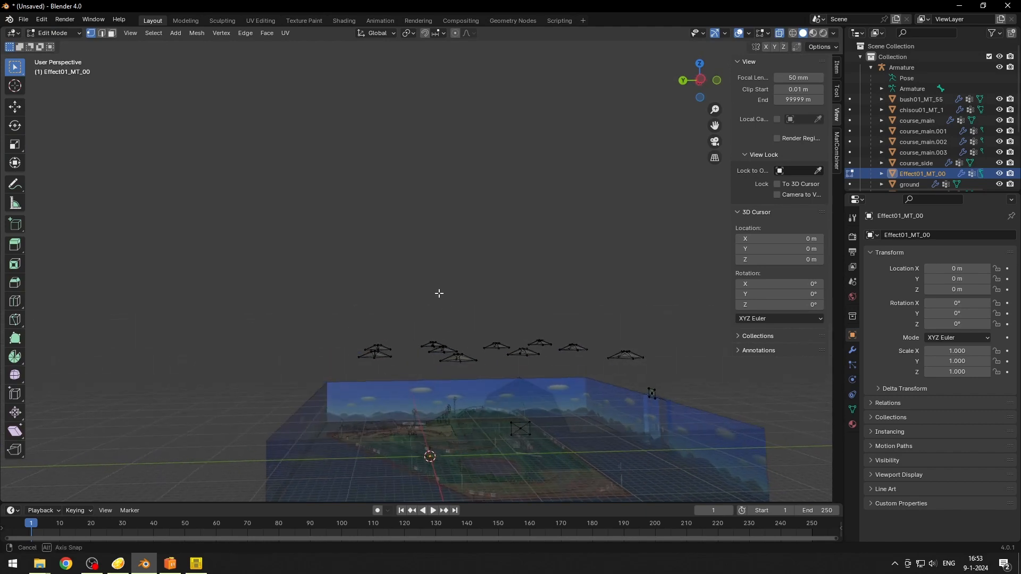
{"action": "left_click_drag", "start_coordinate": [279, 289], "coordinate": [680, 374]}
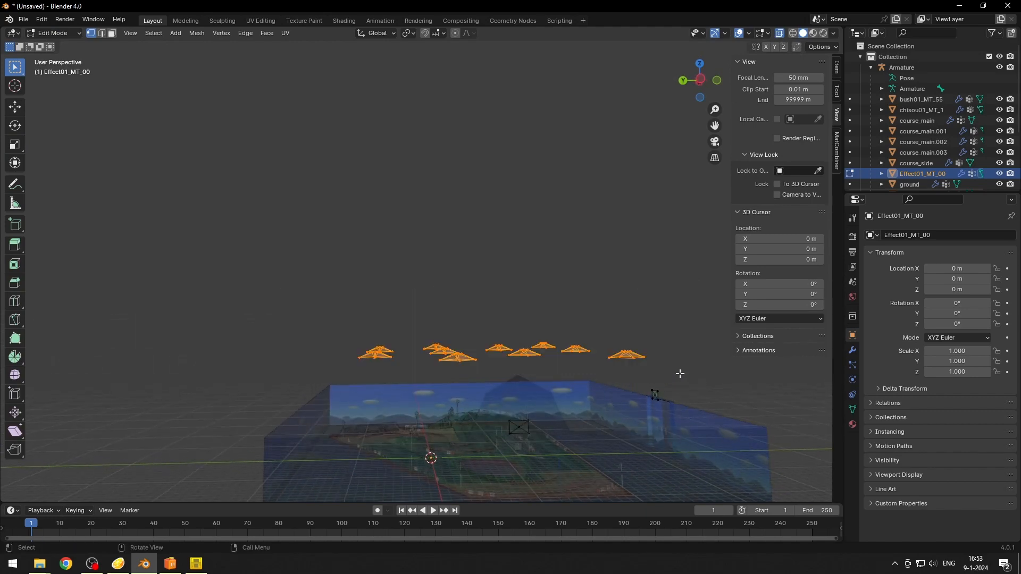
{"action": "key", "text": "x"}
{"action": "left_click", "coordinate": [633, 372]}
{"action": "middle_click_drag", "start_coordinate": [631, 372], "coordinate": [322, 304]}
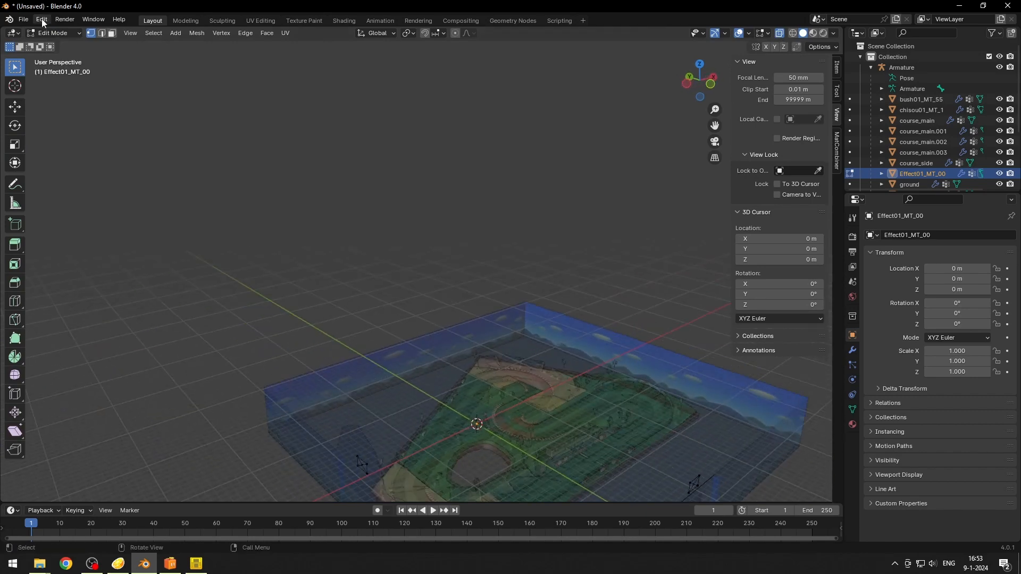
Step: Return Effect01_MT_00 to Object Mode, deselect it, turn off X-ray display, and inspect the open-topped room around the track
{"action": "left_click", "coordinate": [53, 33]}
{"action": "left_click", "coordinate": [52, 45]}
{"action": "left_click", "coordinate": [580, 181]}
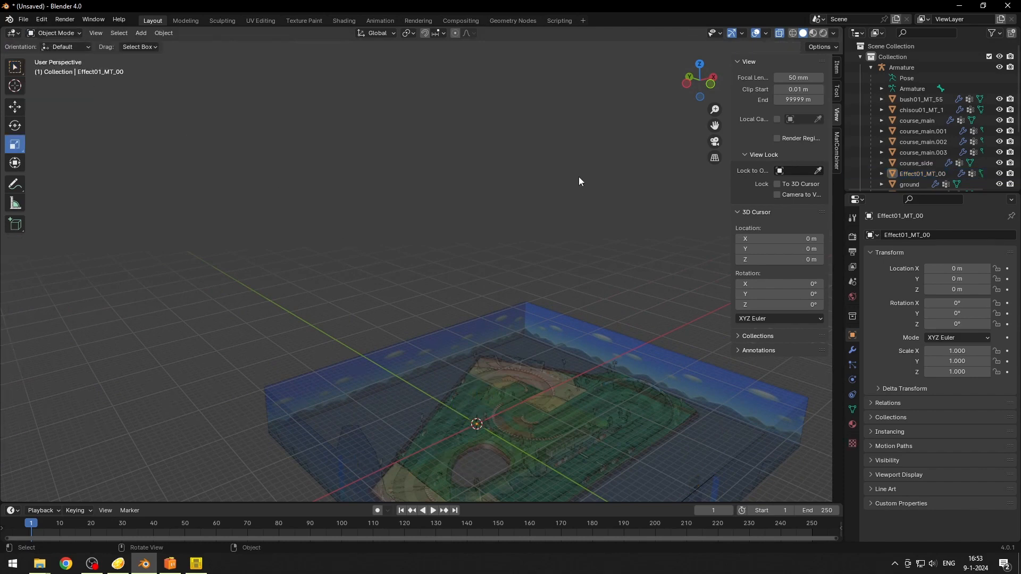
{"action": "left_click", "coordinate": [780, 33]}
{"action": "middle_click_drag", "start_coordinate": [639, 159], "coordinate": [564, 289]}
{"action": "scroll", "coordinate": [564, 294], "scroll_direction": "up", "scroll_amount": 1}
{"action": "scroll", "coordinate": [440, 341], "scroll_direction": "up", "scroll_amount": 1}
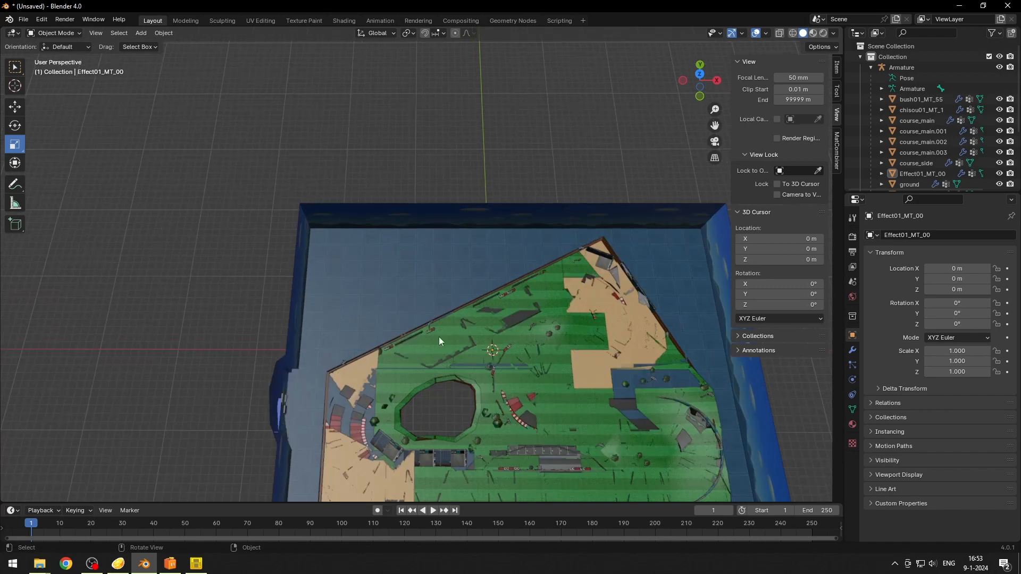
{"action": "scroll", "coordinate": [442, 335], "scroll_direction": "down", "scroll_amount": 1}
{"action": "scroll", "coordinate": [502, 343], "scroll_direction": "up", "scroll_amount": 2}
{"action": "middle_click_drag", "start_coordinate": [502, 344], "coordinate": [506, 285]}
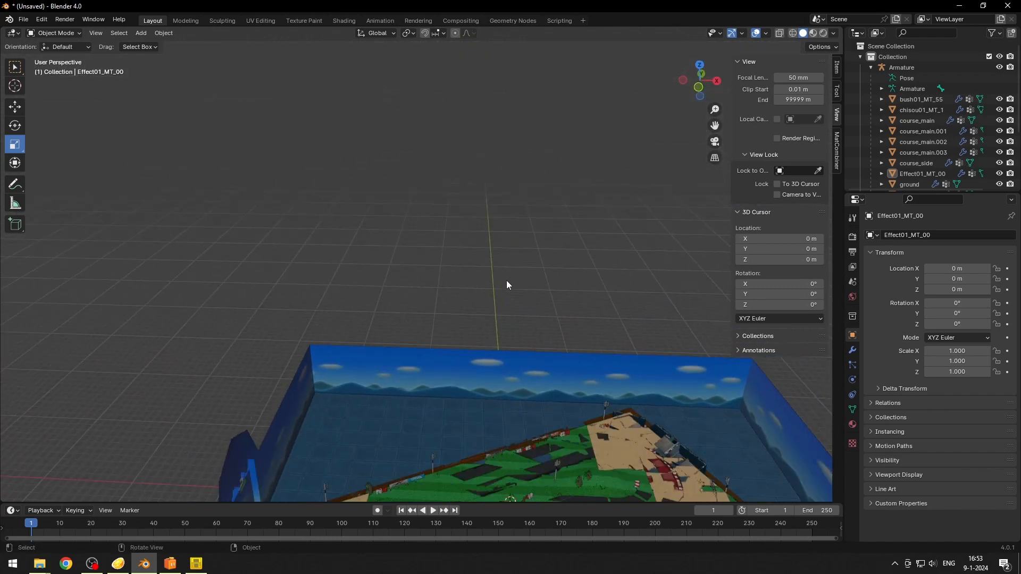
{"action": "scroll", "coordinate": [506, 285], "scroll_direction": "down", "scroll_amount": 2}
{"action": "middle_click_drag", "start_coordinate": [412, 324], "coordinate": [361, 298]}
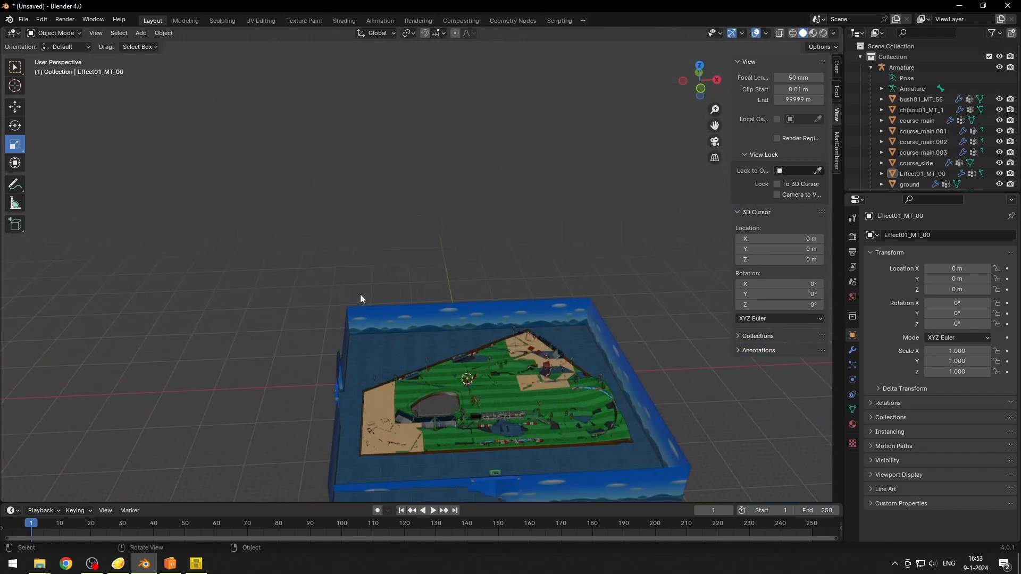
Step: Export the scene as a Wavefront OBJ named untitled_no_roof.obj into the Mod Vault\MK7\Simple Circuit folder
{"action": "left_click", "coordinate": [22, 21]}
{"action": "mouse_move", "coordinate": [46, 181]}
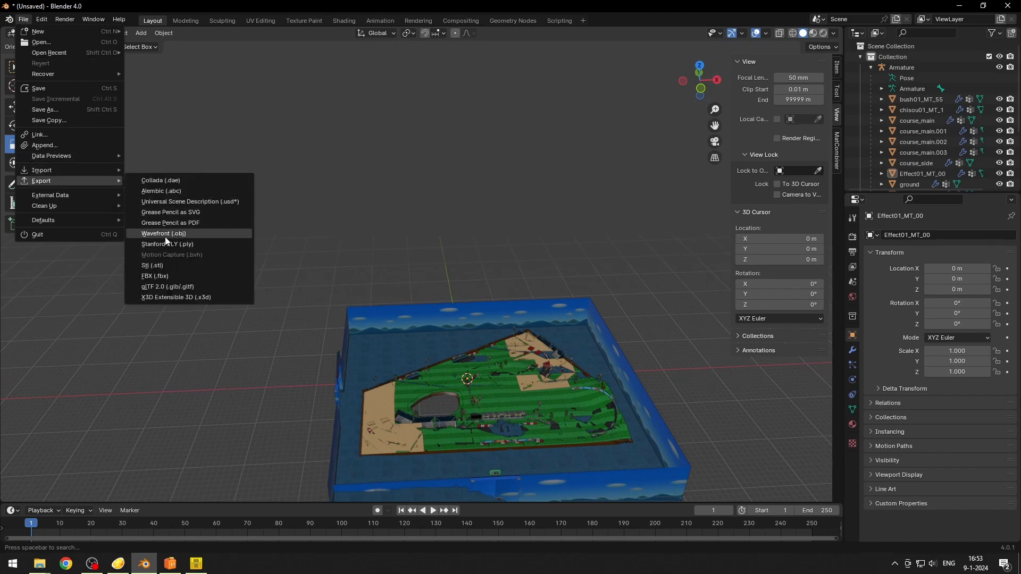
{"action": "left_click", "coordinate": [183, 233]}
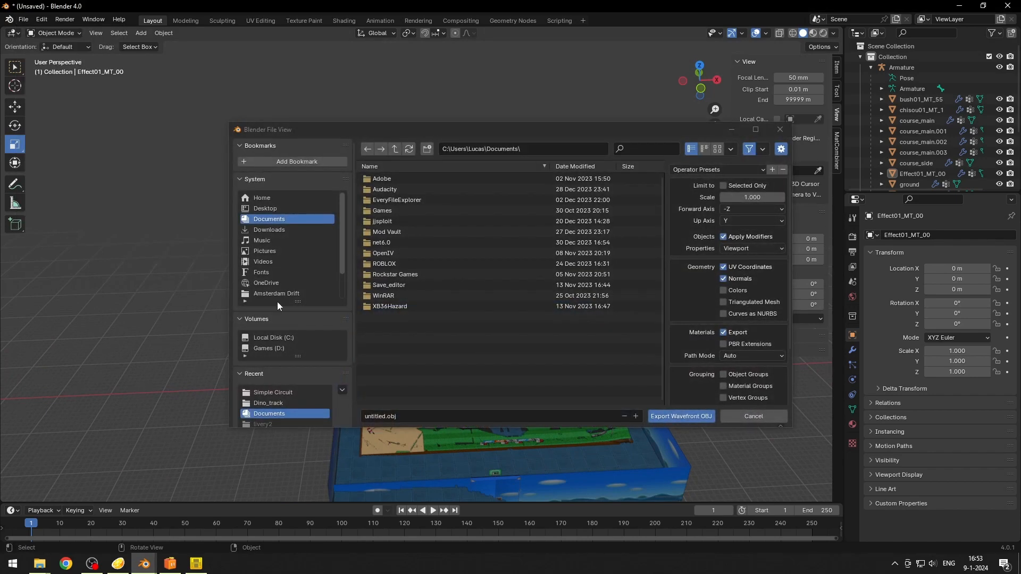
{"action": "double_click", "coordinate": [396, 232]}
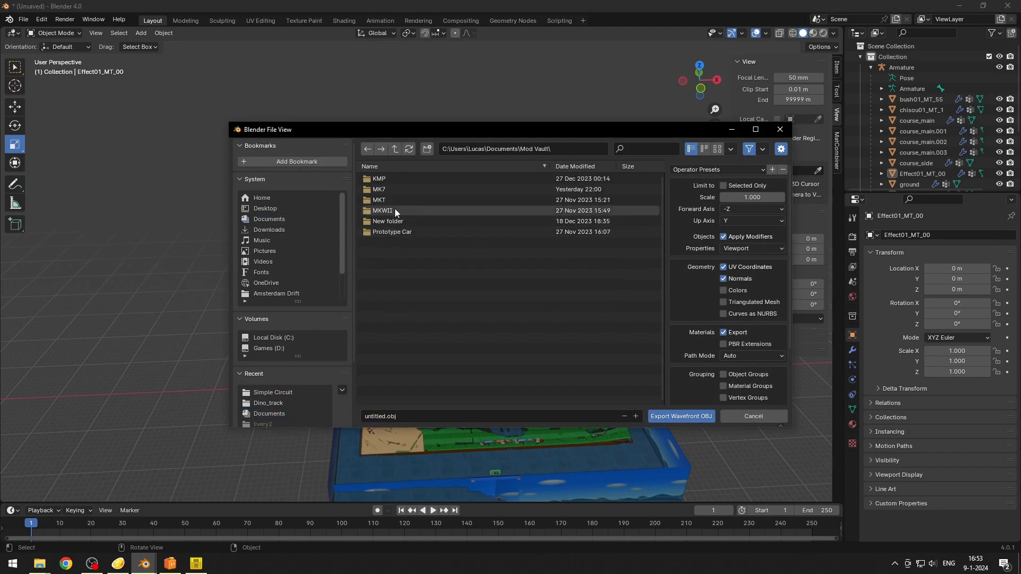
{"action": "left_click", "coordinate": [383, 191]}
{"action": "left_click", "coordinate": [382, 190]}
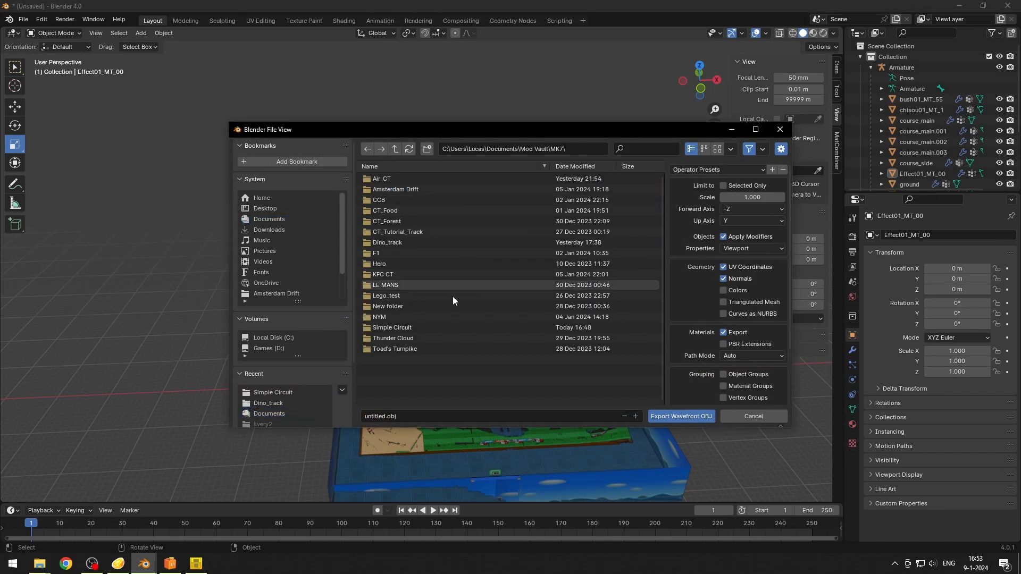
{"action": "double_click", "coordinate": [417, 327]}
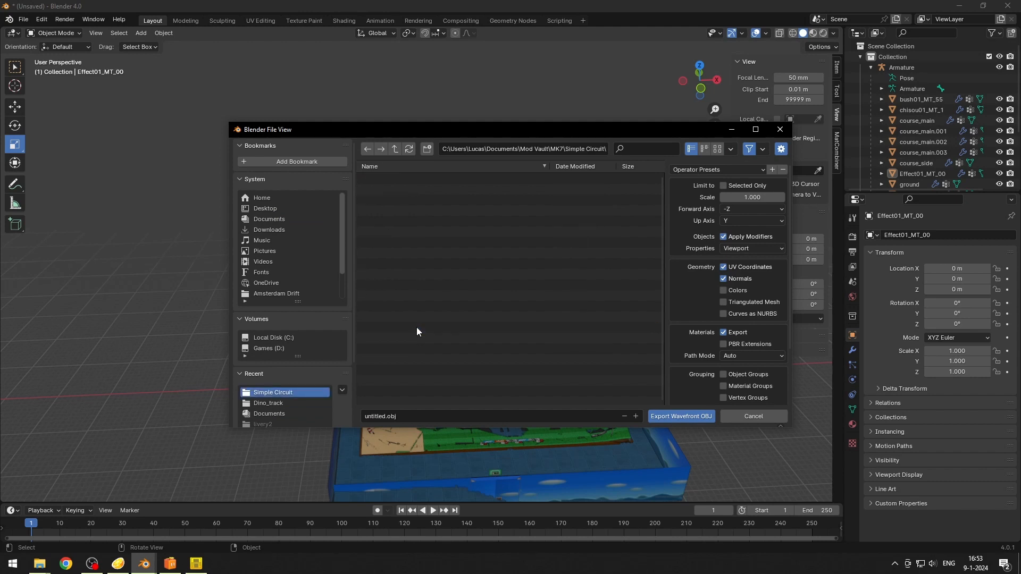
{"action": "left_click", "coordinate": [381, 417]}
{"action": "left_click", "coordinate": [386, 418]}
{"action": "left_click", "coordinate": [386, 419]}
{"action": "left_click", "coordinate": [660, 418]}
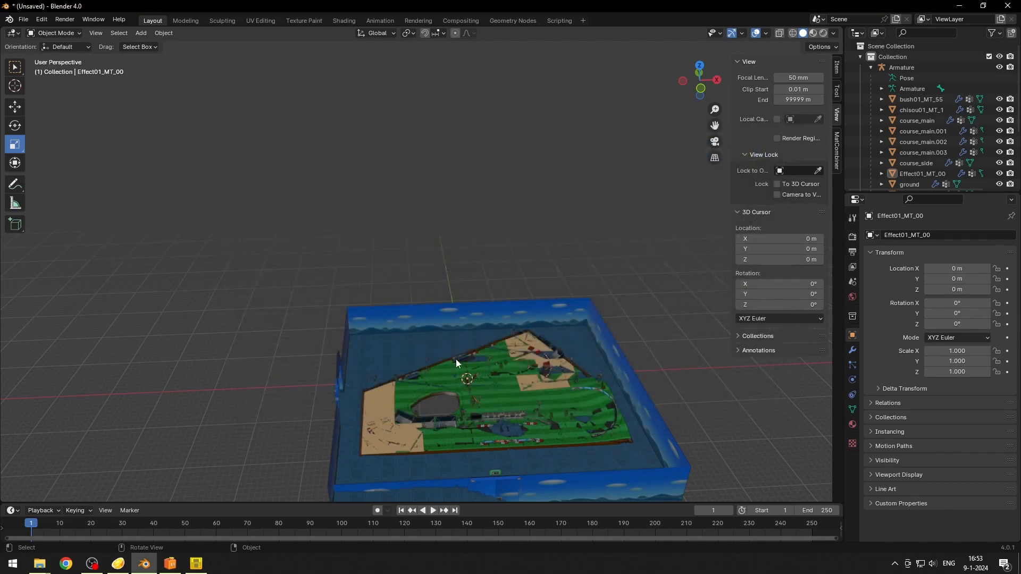
Step: Undo the deletions of the floating Effect01_MT_00 shapes and of the ceiling vertices of room01_MT_00
{"action": "scroll", "coordinate": [479, 361], "scroll_direction": "down", "scroll_amount": 3}
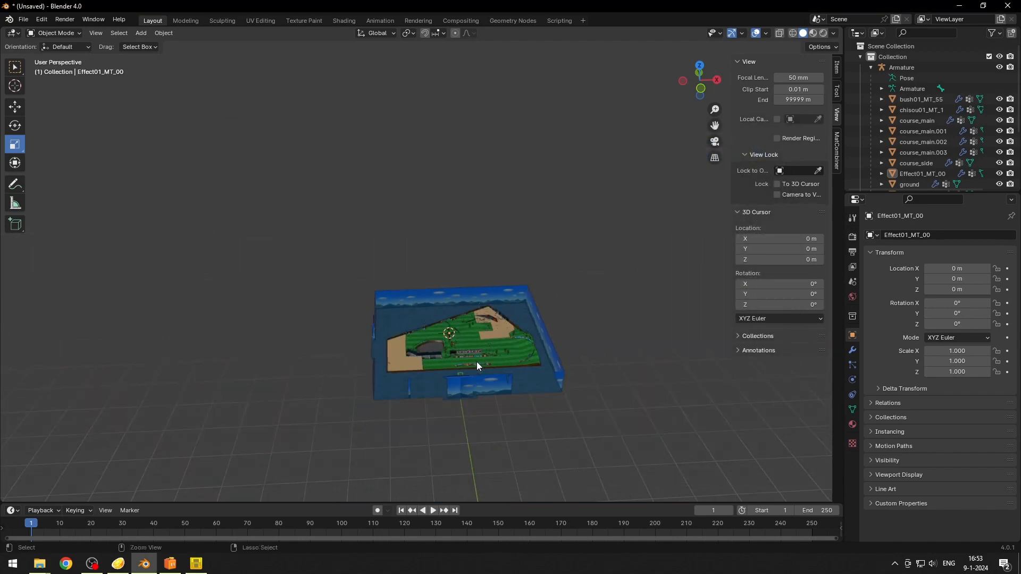
{"action": "left_click", "coordinate": [477, 362]}
{"action": "key", "text": "Tab"}
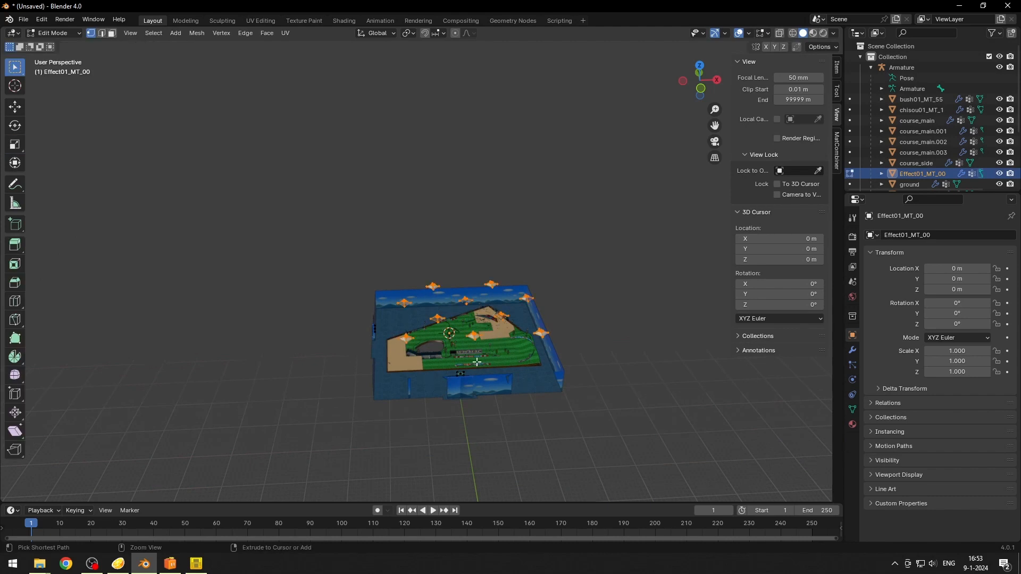
{"action": "key", "text": "Tab"}
{"action": "left_click", "coordinate": [535, 386]}
{"action": "key", "text": "Tab"}
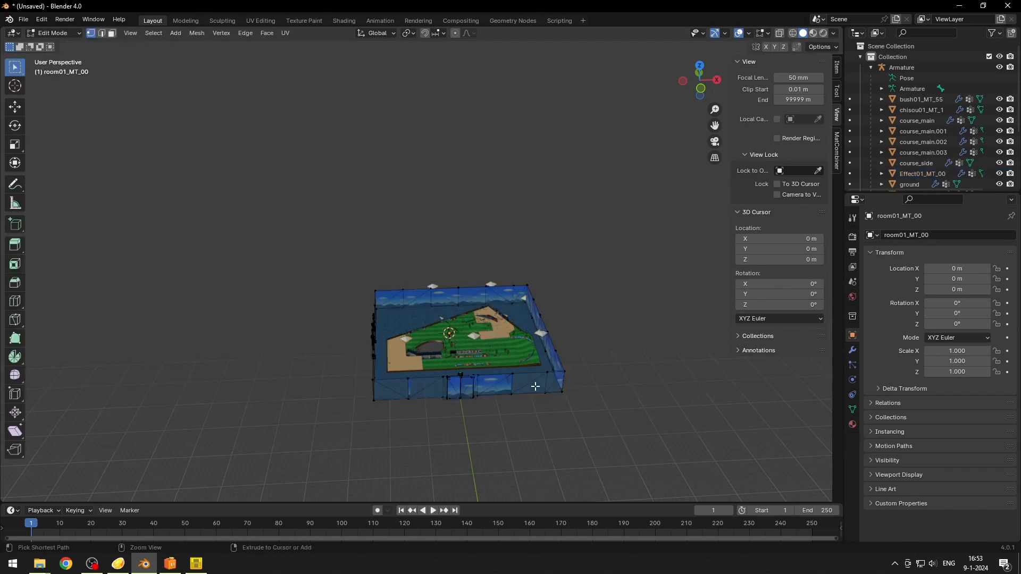
{"action": "middle_click_drag", "start_coordinate": [535, 386], "coordinate": [594, 330]}
Step: Export the roofed model as a Wavefront OBJ named untitled_roof.obj into the Simple Circuit folder, and return room01_MT_00 to Object Mode
{"action": "left_click", "coordinate": [23, 19]}
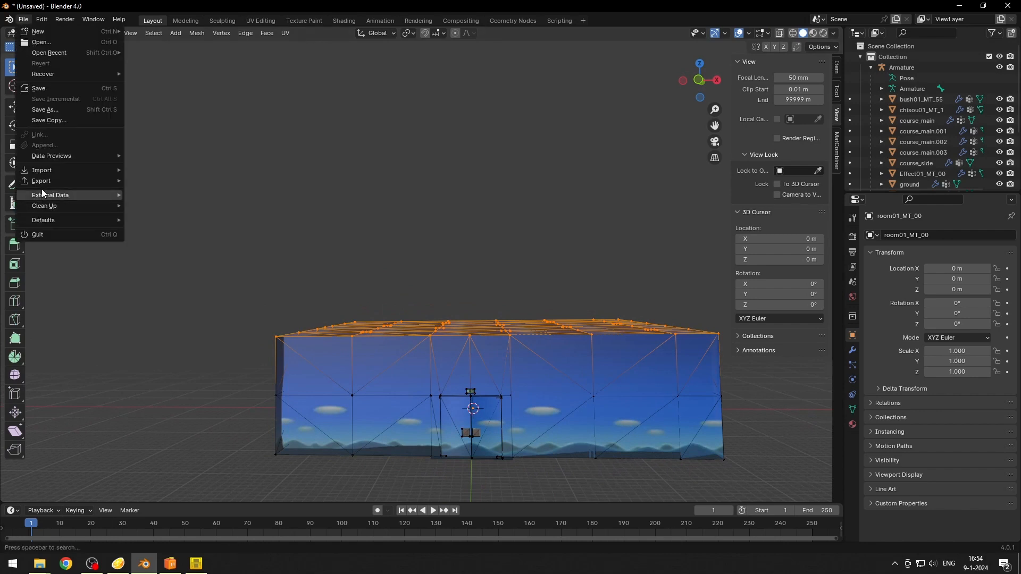
{"action": "mouse_move", "coordinate": [48, 186]}
{"action": "left_click", "coordinate": [171, 233]}
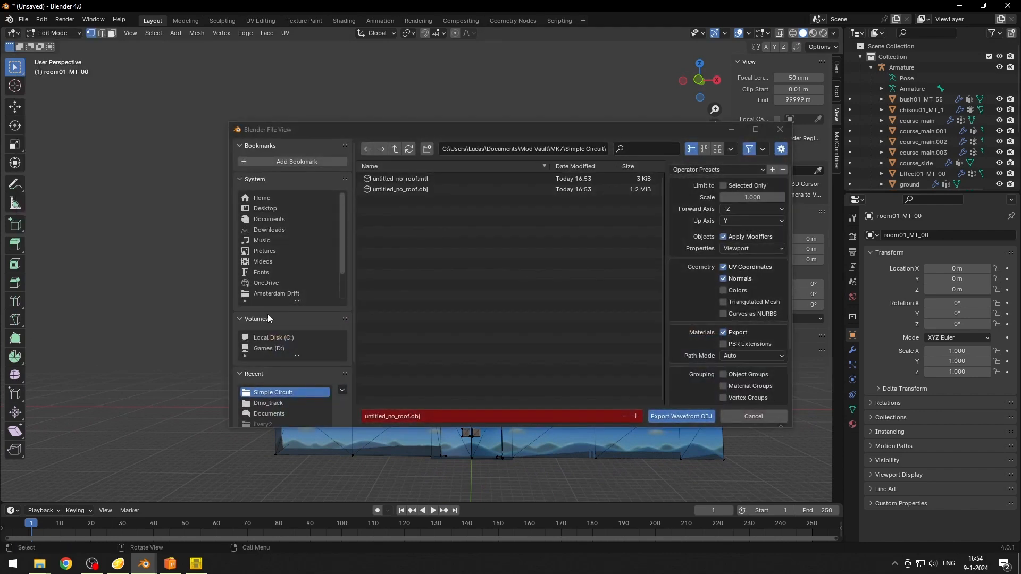
{"action": "left_click", "coordinate": [396, 418]}
{"action": "left_click", "coordinate": [394, 418]}
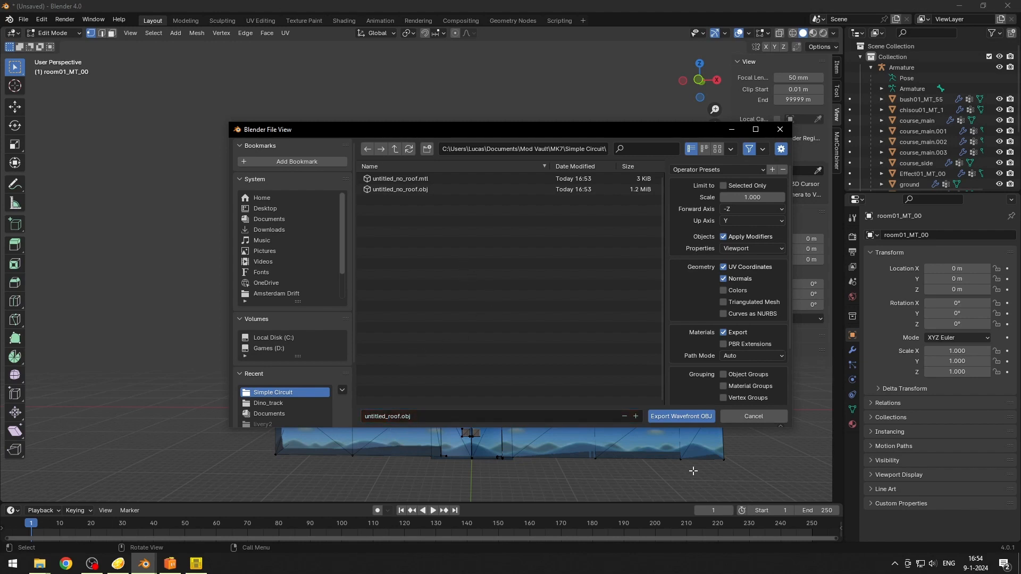
{"action": "left_click", "coordinate": [680, 417]}
{"action": "key", "text": "Tab"}
{"action": "middle_click_drag", "start_coordinate": [659, 417], "coordinate": [391, 392]}
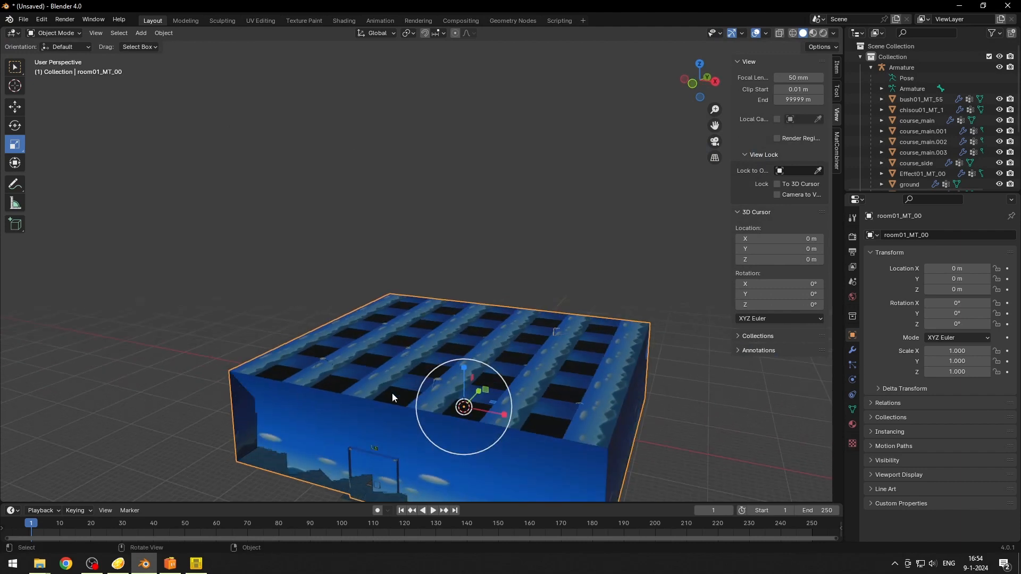
Step: Switch to File Explorer, go to the KMP folder in Mod Vault, launch KMPExpander.exe, and minimize the folder window
{"action": "left_click", "coordinate": [174, 569]}
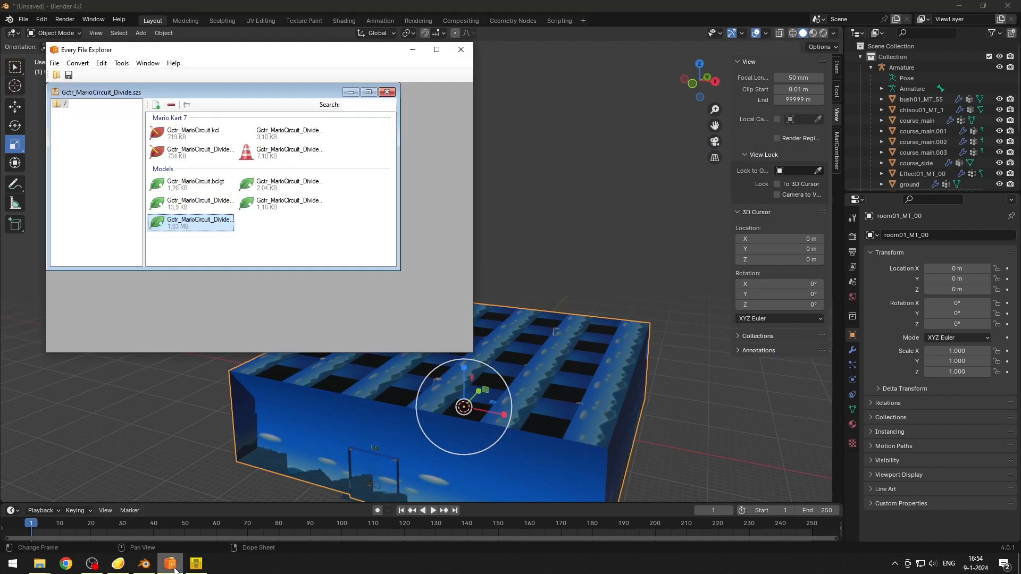
{"action": "left_click", "coordinate": [170, 564]}
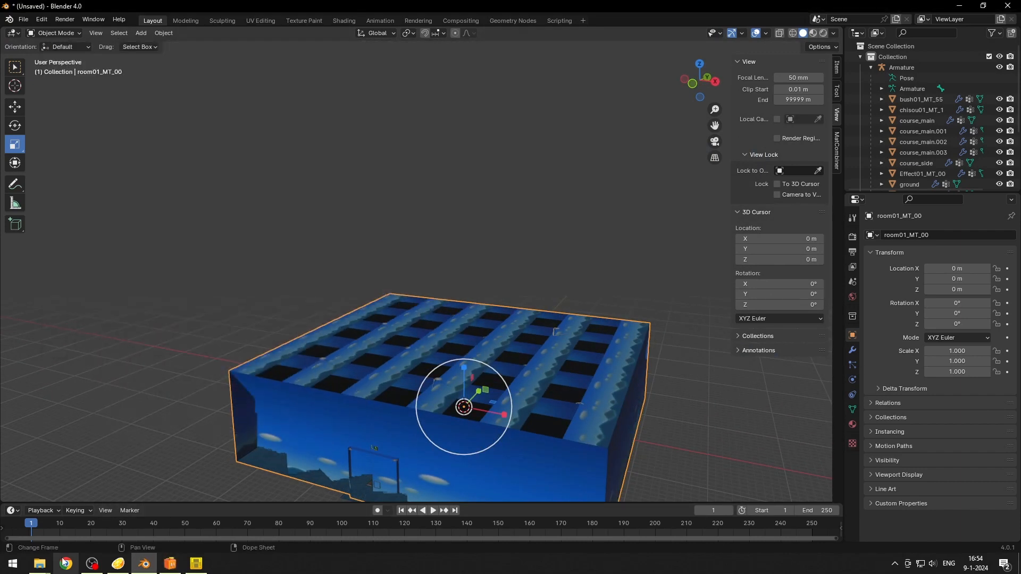
{"action": "left_click", "coordinate": [38, 567]}
{"action": "mouse_move", "coordinate": [94, 524]}
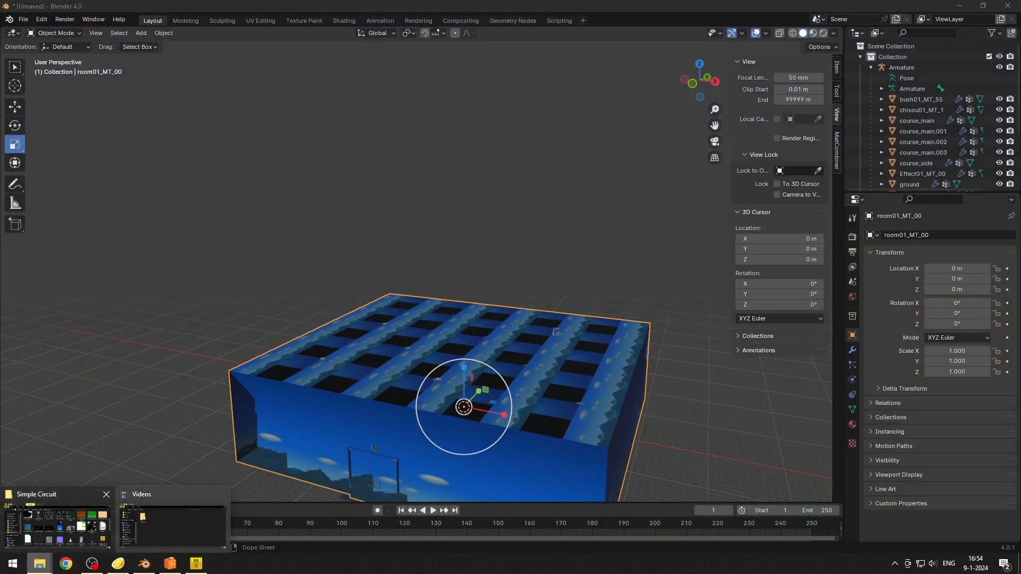
{"action": "left_click", "coordinate": [75, 523]}
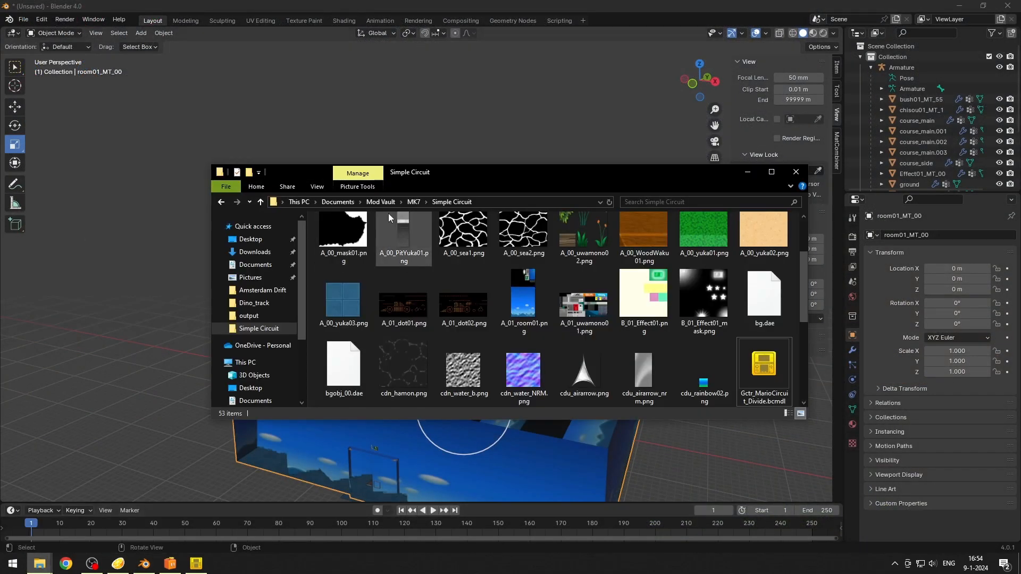
{"action": "left_click", "coordinate": [414, 203]}
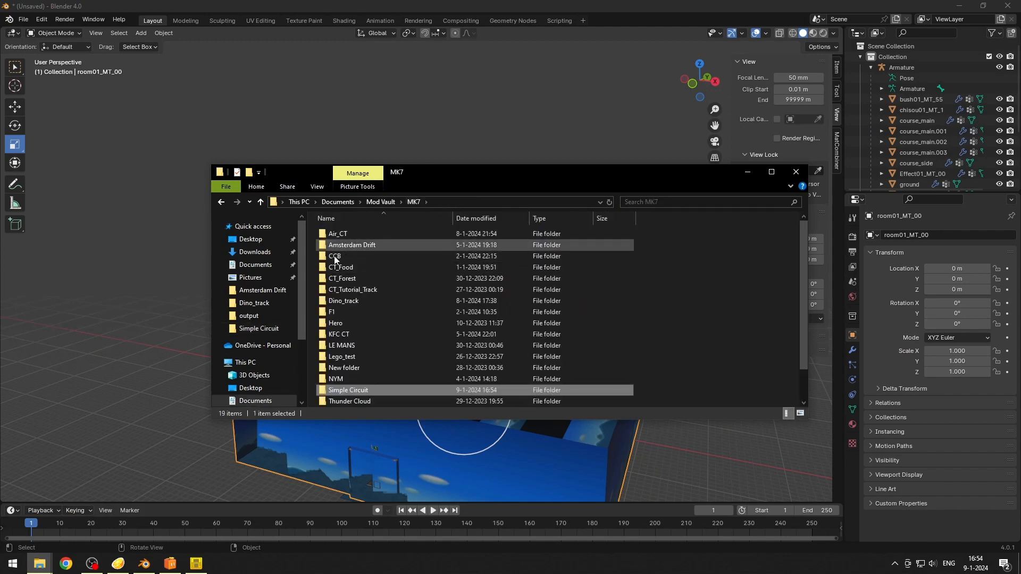
{"action": "left_click", "coordinate": [380, 205]}
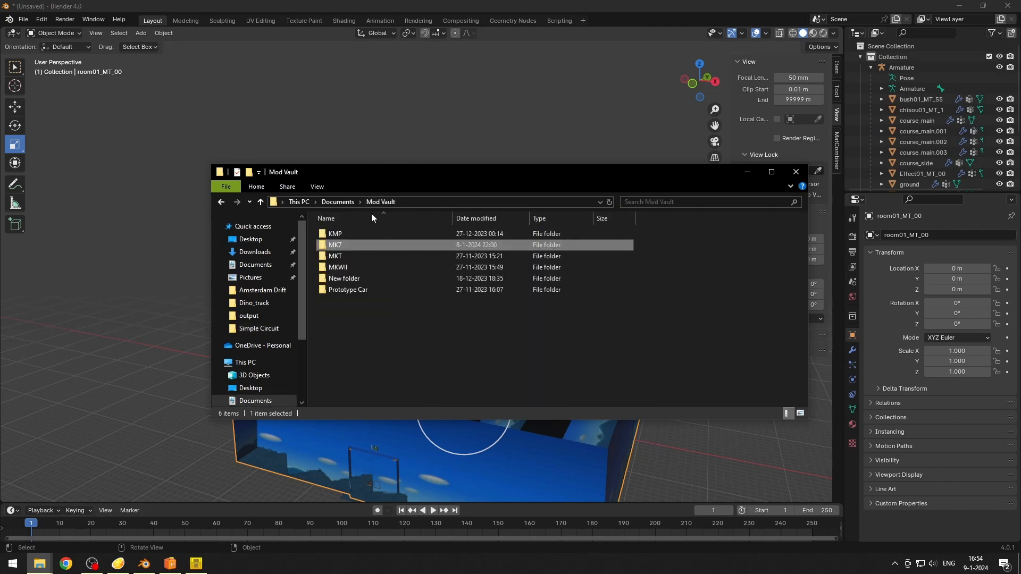
{"action": "double_click", "coordinate": [345, 233]}
{"action": "left_click", "coordinate": [374, 259]}
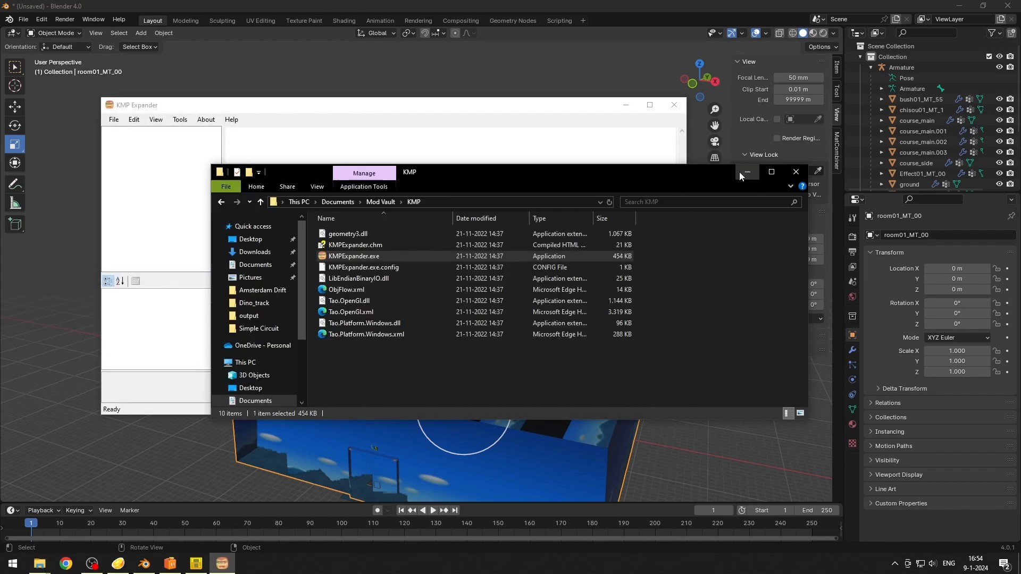
{"action": "left_click", "coordinate": [747, 172]}
Step: Switch to Every File Explorer and export Gctr_MarioCircuit_Divide.kmp from the open archive into the Simple Circuit folder
{"action": "left_click", "coordinate": [177, 565]}
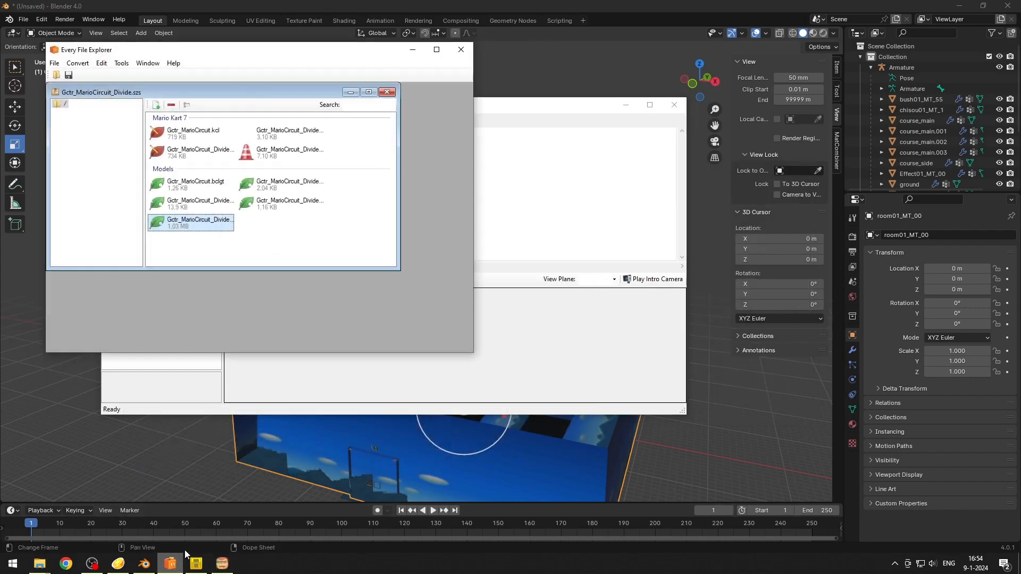
{"action": "left_click_drag", "start_coordinate": [205, 56], "coordinate": [376, 148]}
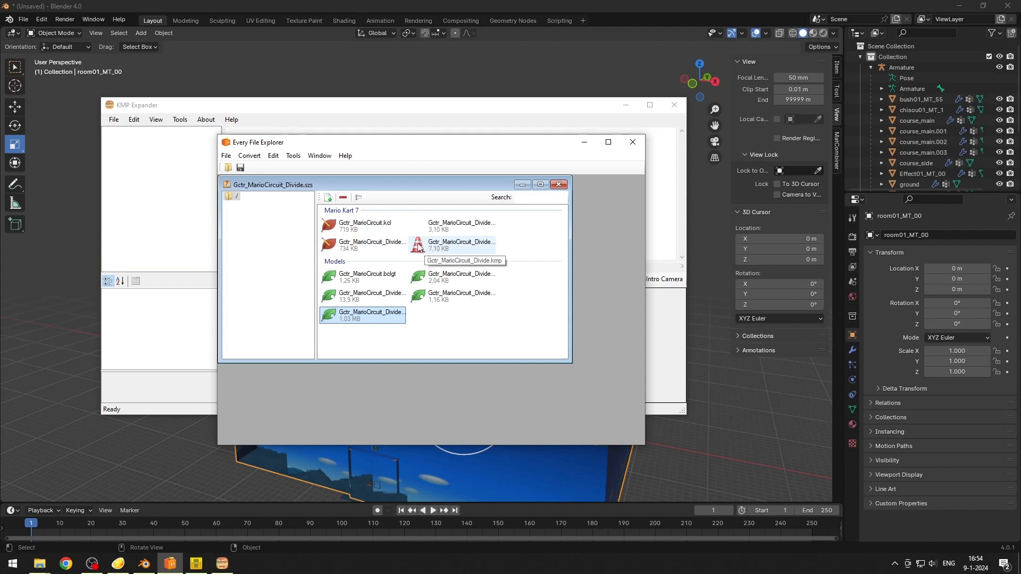
{"action": "left_click", "coordinate": [434, 248]}
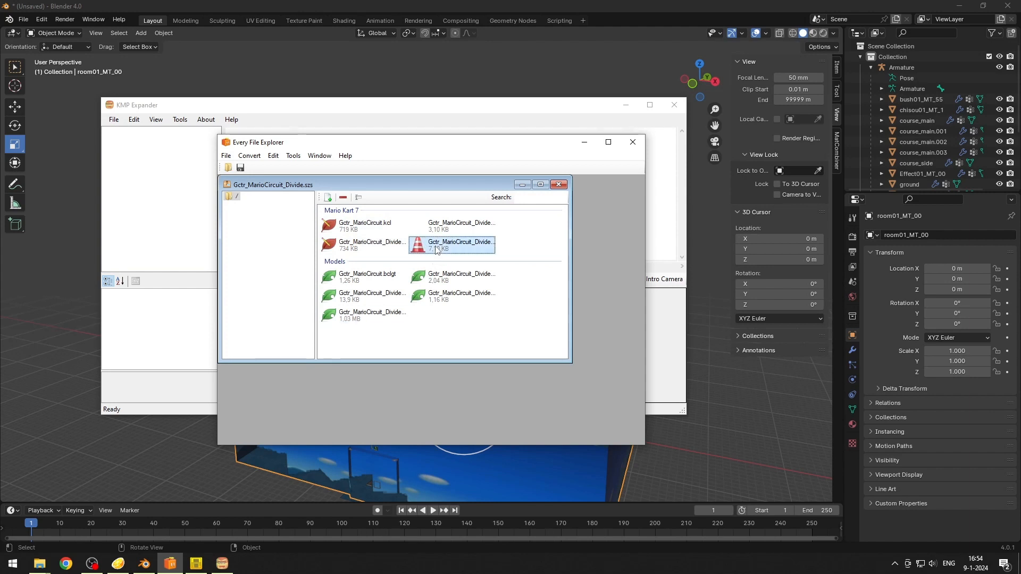
{"action": "right_click", "coordinate": [437, 249]}
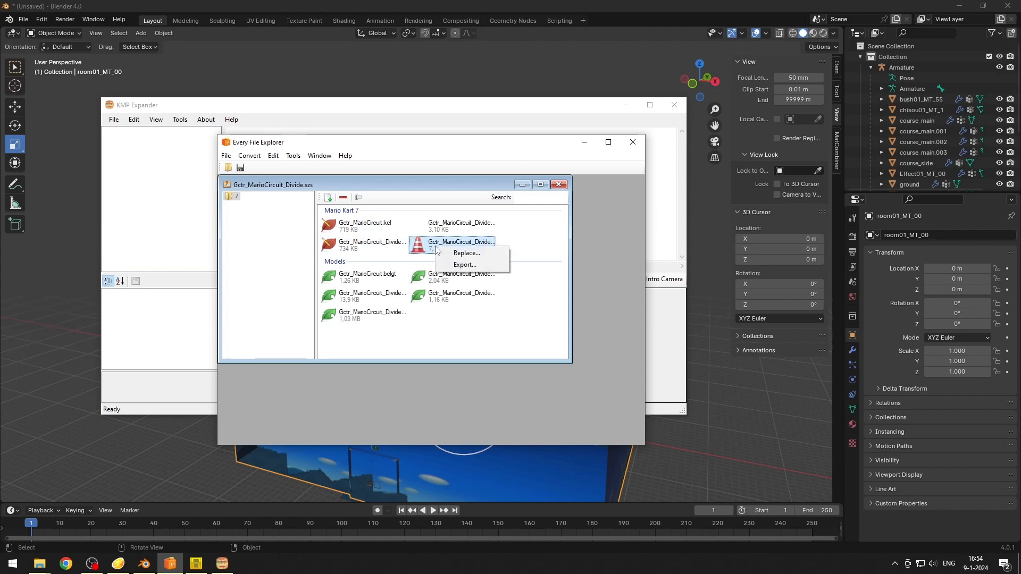
{"action": "left_click", "coordinate": [464, 265]}
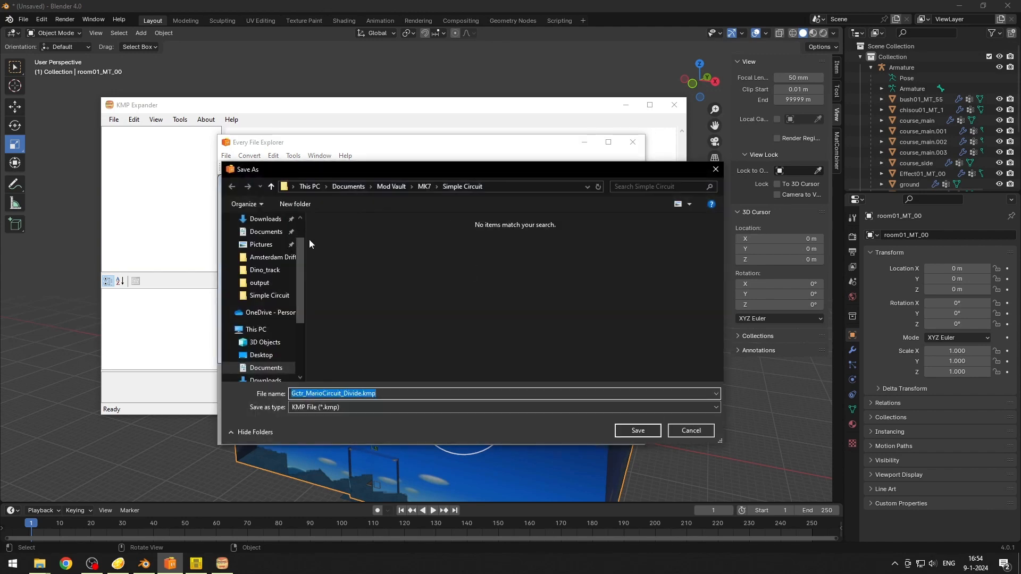
{"action": "left_click", "coordinate": [637, 431]}
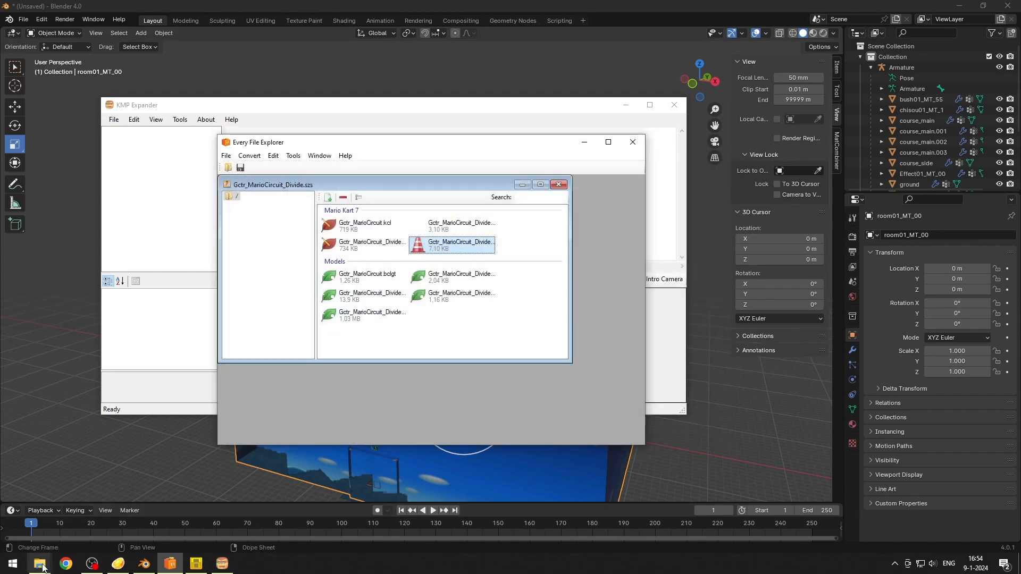
Step: Switch to File Explorer, find Gctr_MarioCircuit_Divide.kmp in the Simple Circuit folder, and open it in KMP Expander
{"action": "mouse_move", "coordinate": [43, 567]}
{"action": "left_click", "coordinate": [73, 517]}
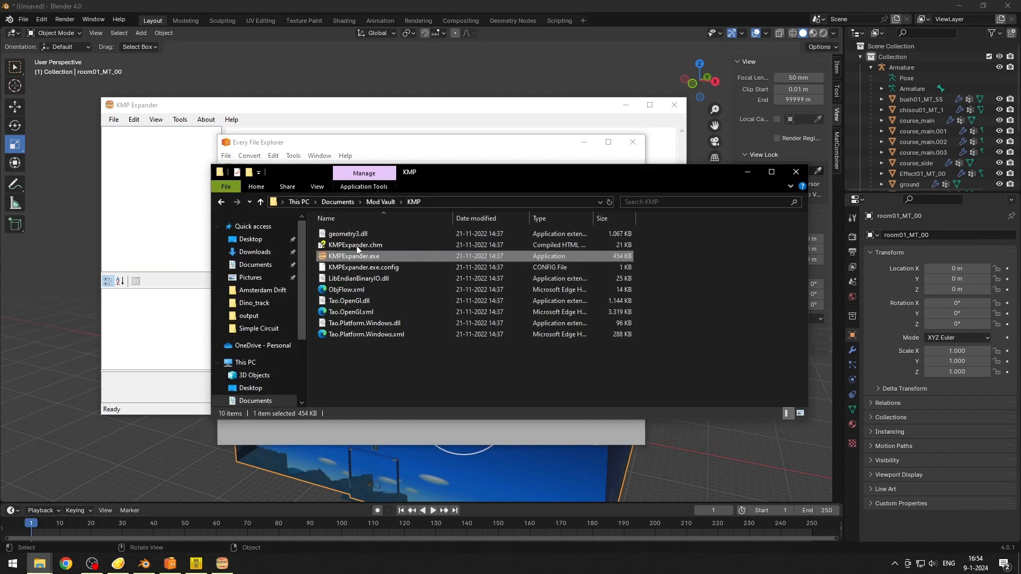
{"action": "left_click", "coordinate": [250, 328]}
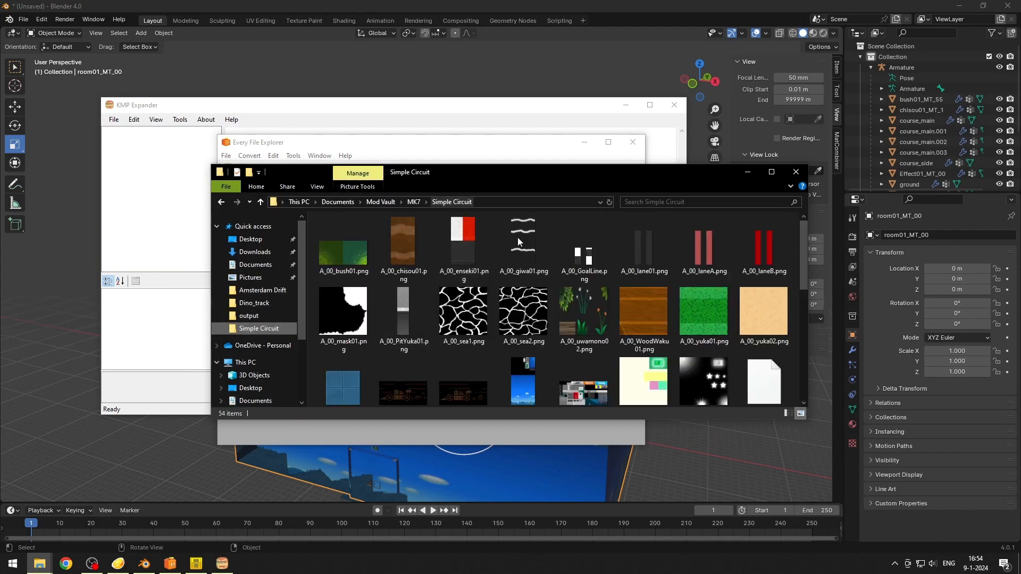
{"action": "scroll", "coordinate": [518, 238], "scroll_direction": "down", "scroll_amount": 5}
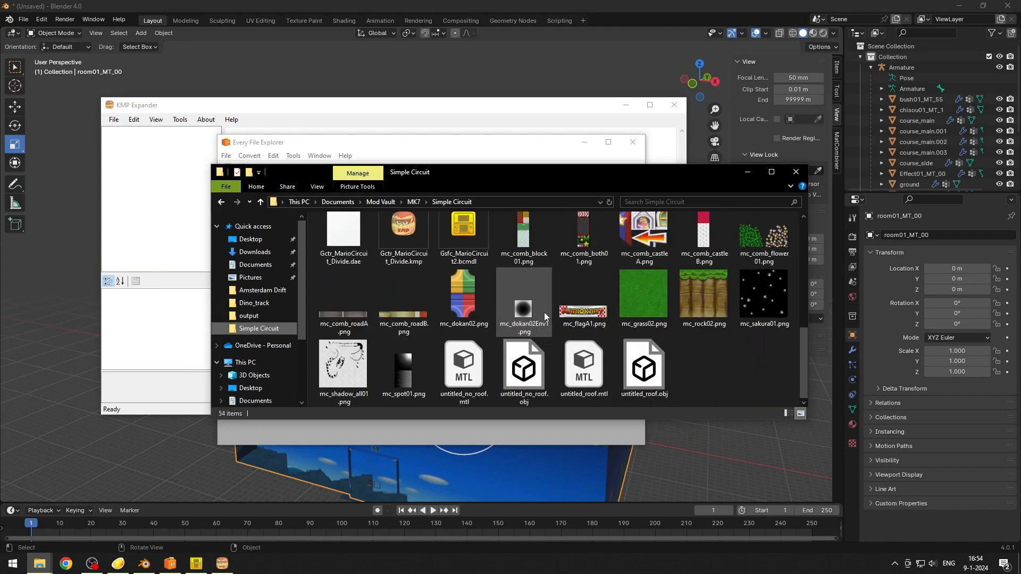
{"action": "scroll", "coordinate": [544, 312], "scroll_direction": "up", "scroll_amount": 1}
{"action": "left_click_drag", "start_coordinate": [450, 174], "coordinate": [645, 188]}
{"action": "double_click", "coordinate": [597, 268]}
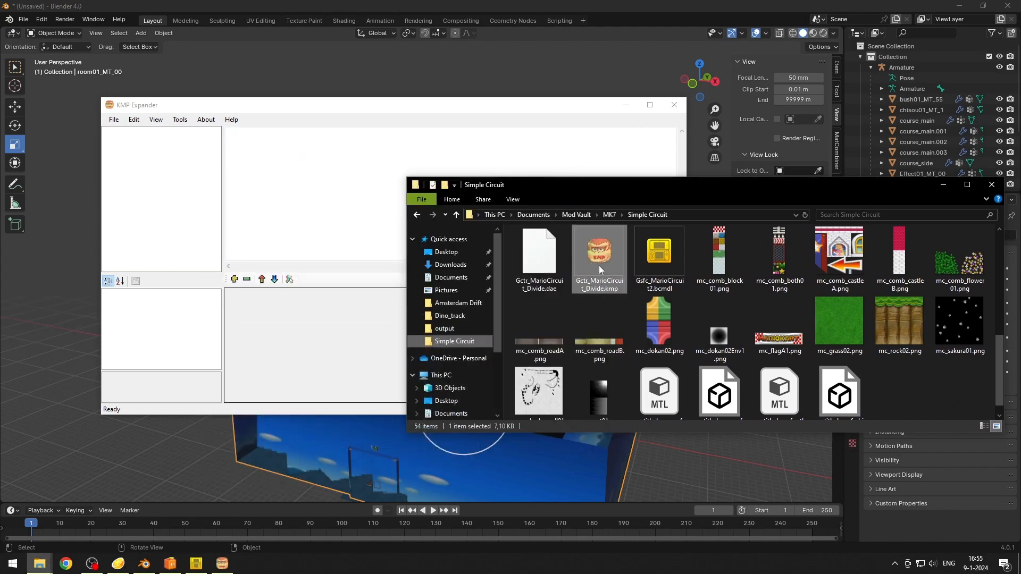
{"action": "left_click_drag", "start_coordinate": [599, 266], "coordinate": [247, 212]}
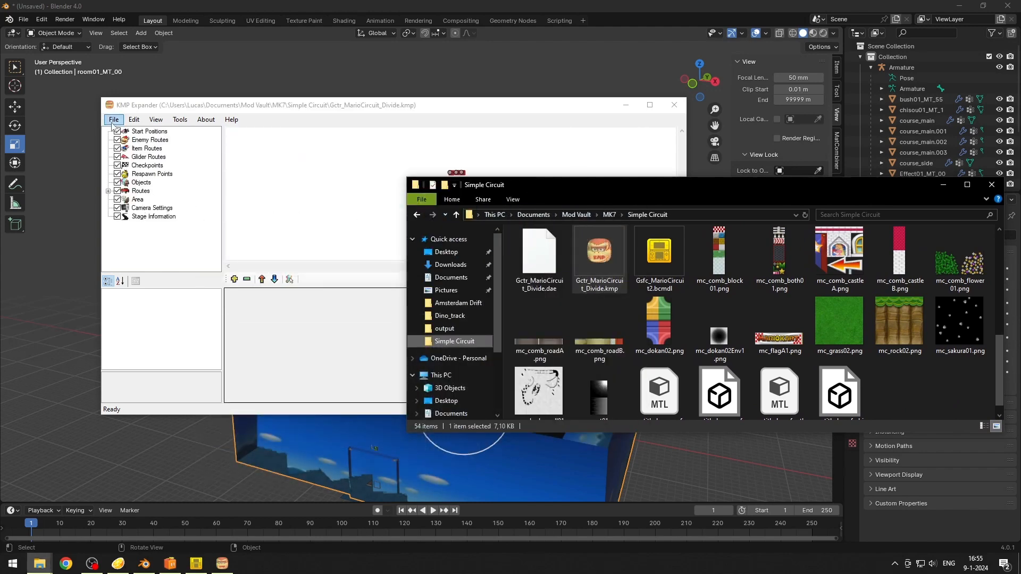
{"action": "left_click", "coordinate": [113, 119]}
{"action": "left_click", "coordinate": [114, 120]}
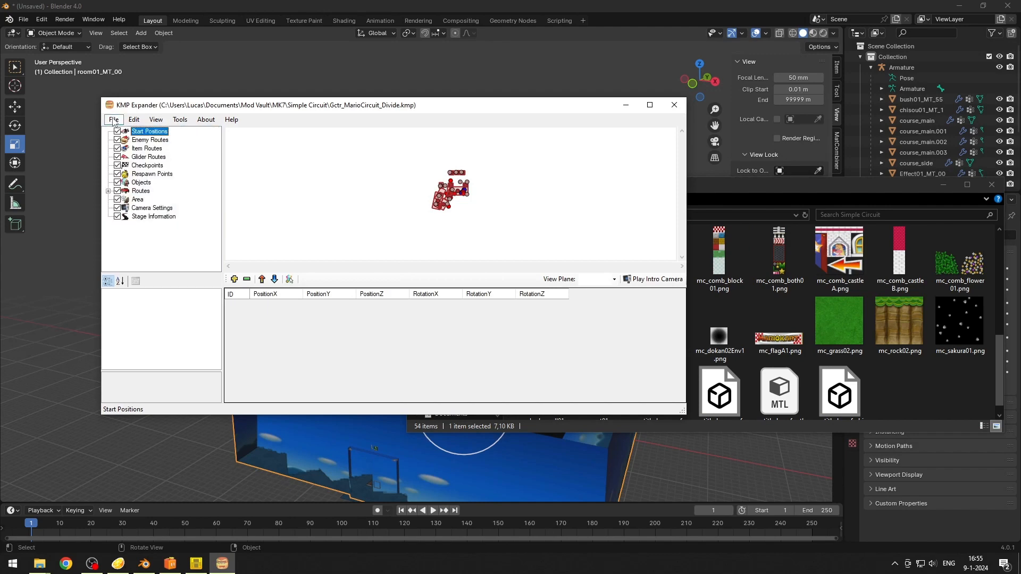
Step: Hide every KMP section from Start Positions to Stage Information in the map view, and open the OBJ Manager
{"action": "scroll", "coordinate": [481, 184], "scroll_direction": "up", "scroll_amount": 5}
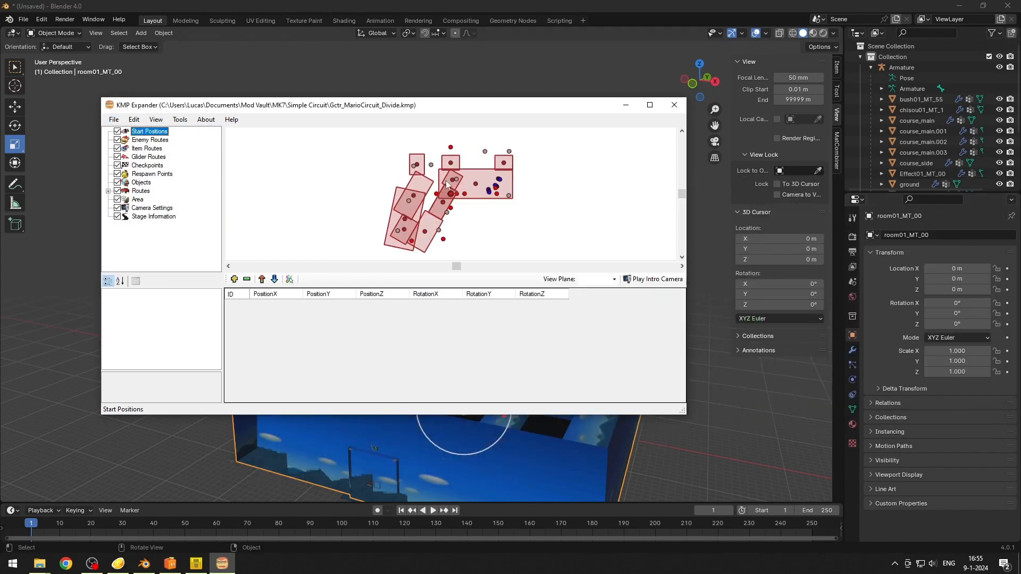
{"action": "left_click", "coordinate": [117, 208]}
{"action": "left_click", "coordinate": [117, 200]}
{"action": "left_click", "coordinate": [117, 191]}
{"action": "left_click", "coordinate": [117, 183]}
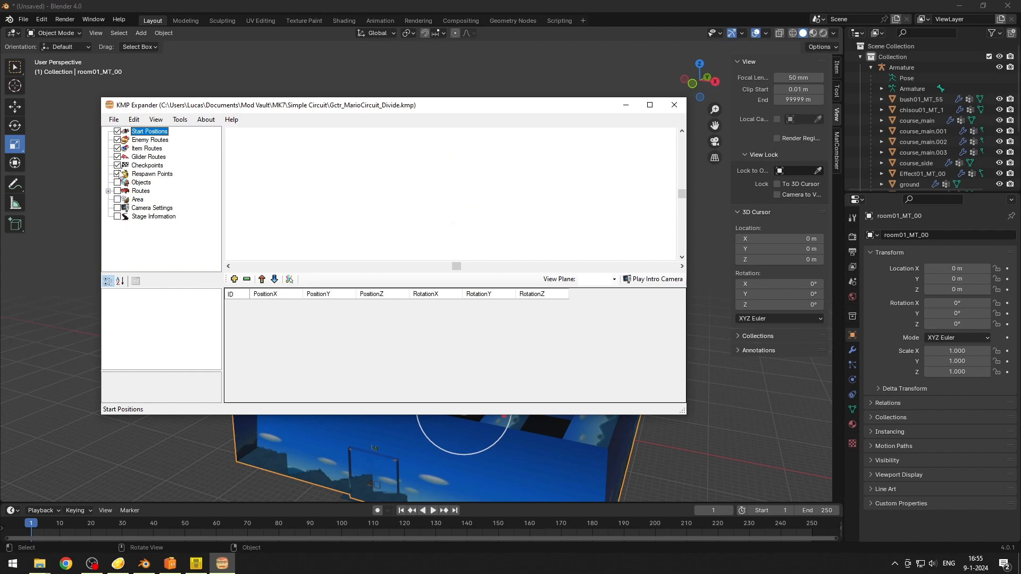
{"action": "left_click", "coordinate": [117, 157]}
{"action": "left_click", "coordinate": [117, 148]}
{"action": "left_click", "coordinate": [117, 140]}
{"action": "left_click", "coordinate": [117, 131]}
{"action": "left_click", "coordinate": [267, 176]}
{"action": "left_click", "coordinate": [181, 119]}
{"action": "left_click", "coordinate": [196, 142]}
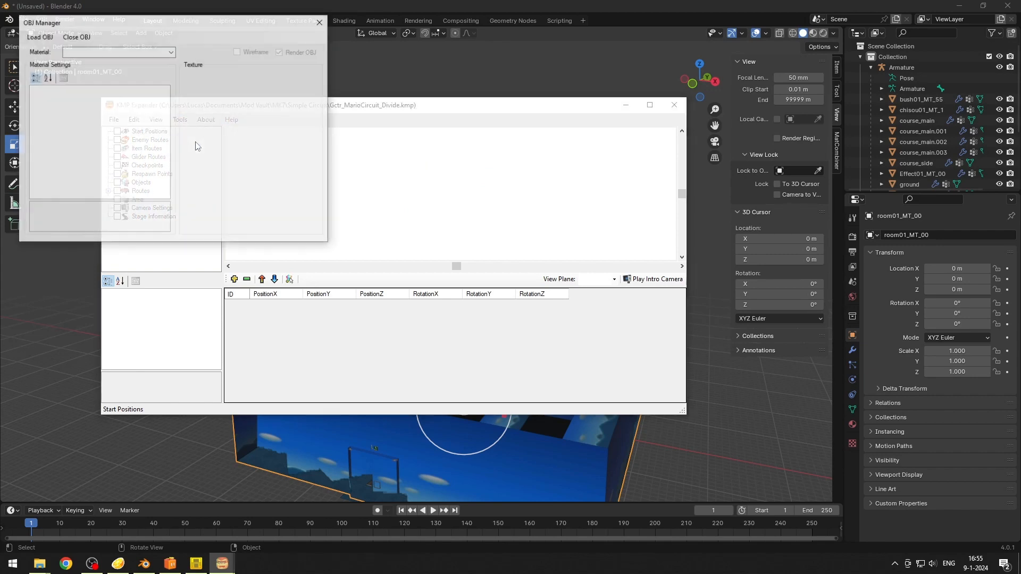
{"action": "left_click", "coordinate": [42, 38]}
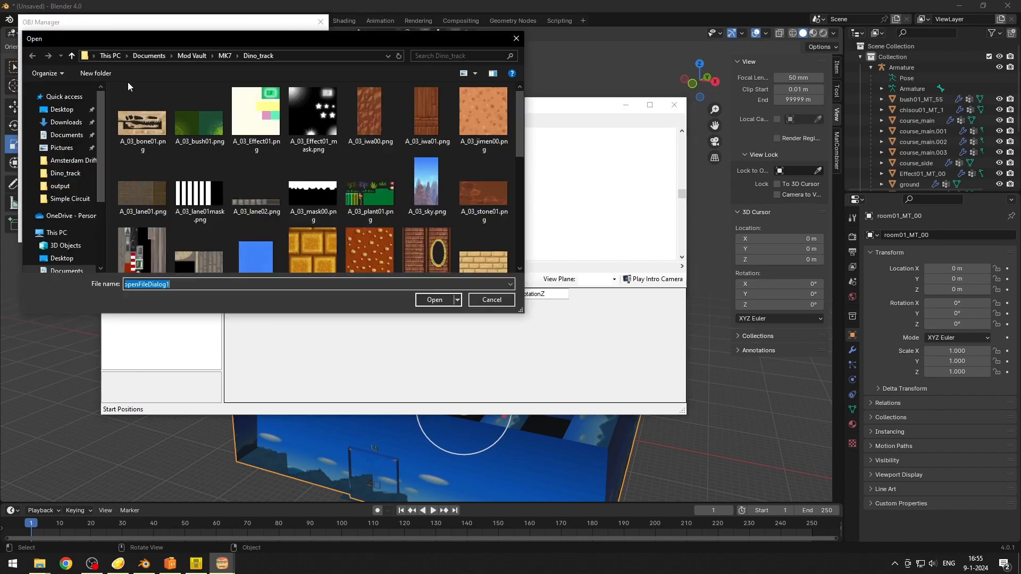
{"action": "scroll", "coordinate": [290, 161], "scroll_direction": "down", "scroll_amount": 2}
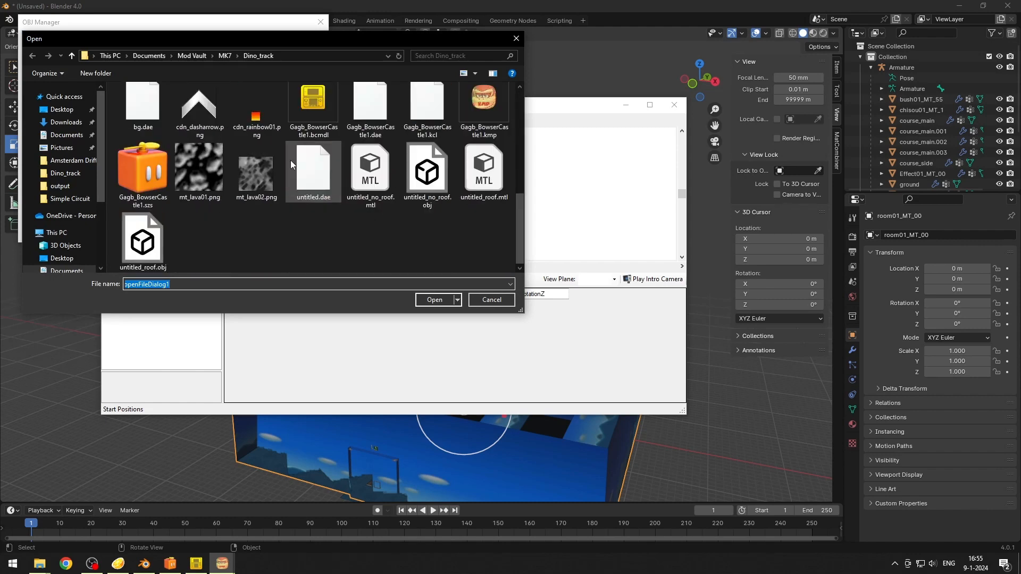
{"action": "double_click", "coordinate": [428, 175]}
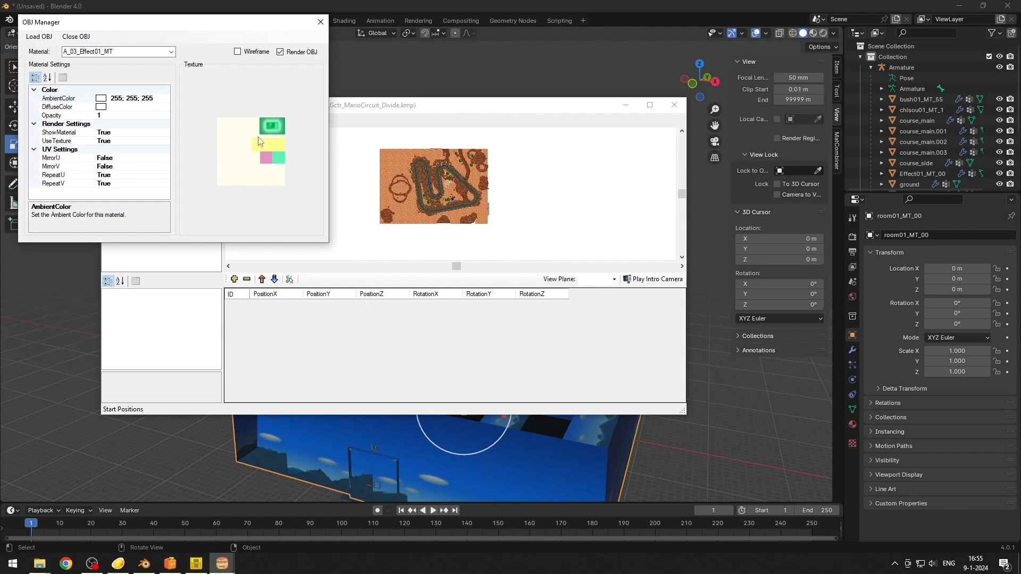
{"action": "left_click", "coordinate": [39, 36]}
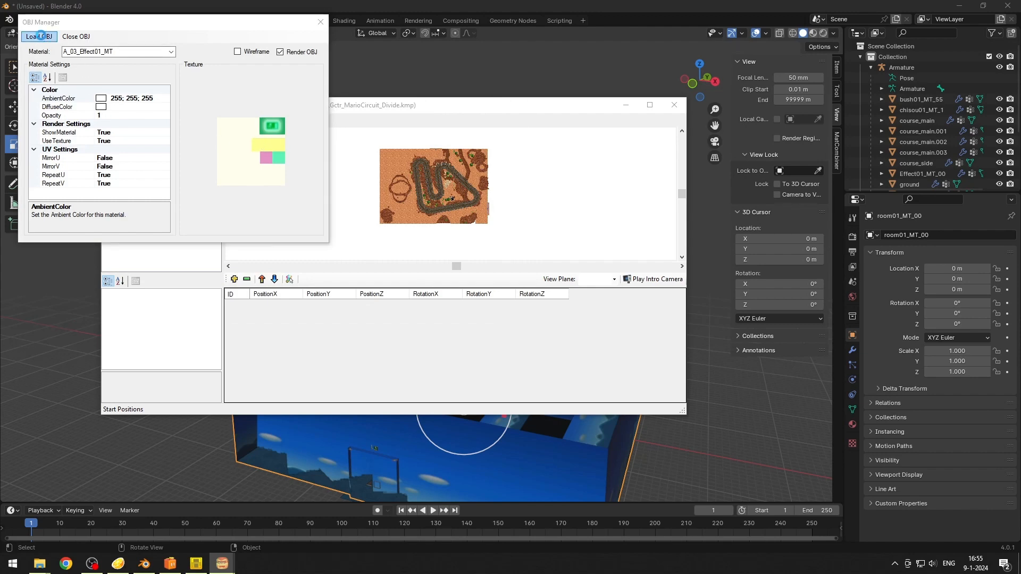
{"action": "left_click", "coordinate": [492, 300]}
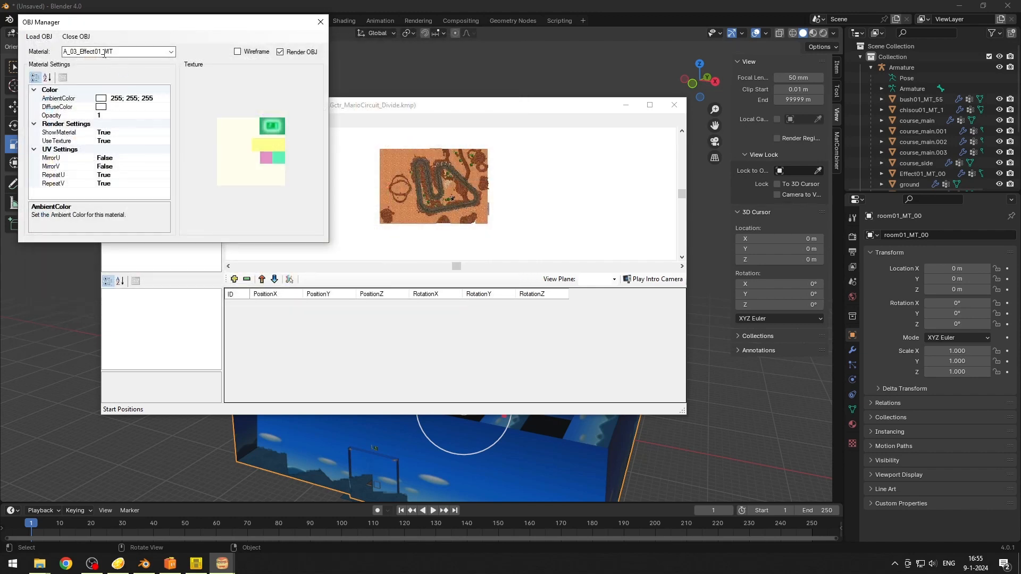
{"action": "left_click", "coordinate": [76, 37]}
Step: Load untitled_no_roof.obj from the Simple Circuit folder as the map background, and close the OBJ Manager
{"action": "left_click", "coordinate": [44, 37]}
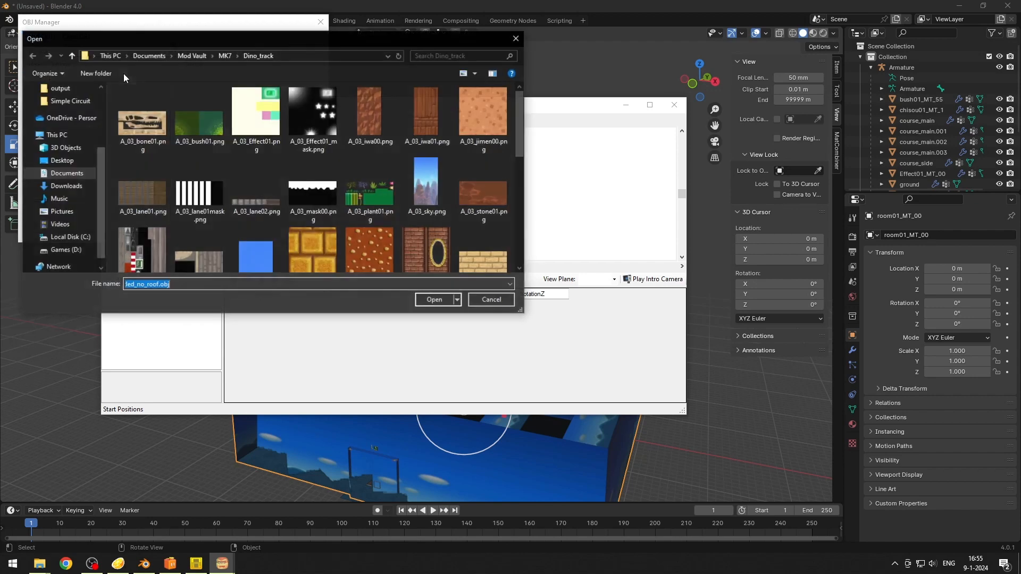
{"action": "left_click", "coordinate": [229, 55]}
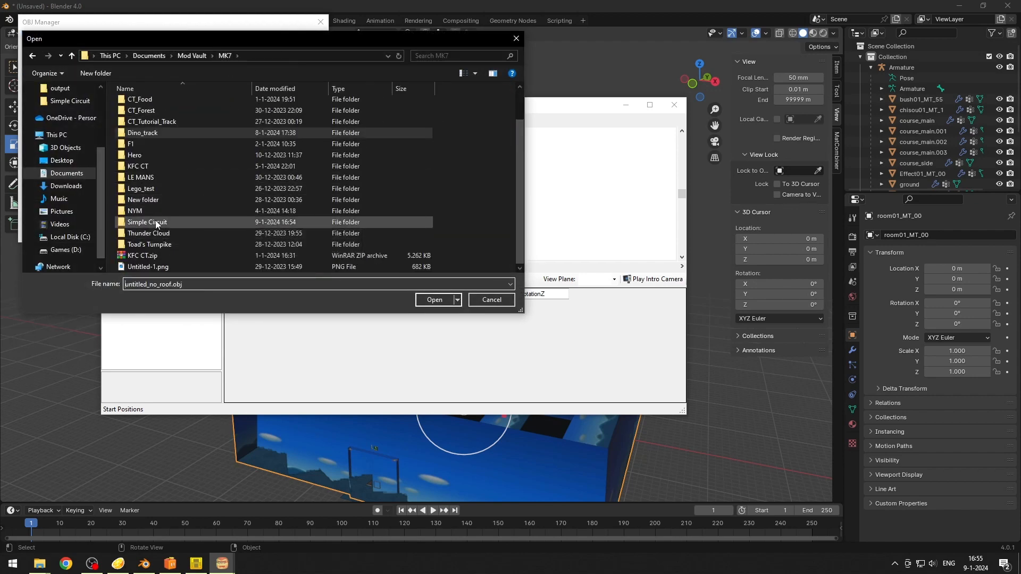
{"action": "double_click", "coordinate": [157, 224]}
{"action": "scroll", "coordinate": [302, 203], "scroll_direction": "down", "scroll_amount": 5}
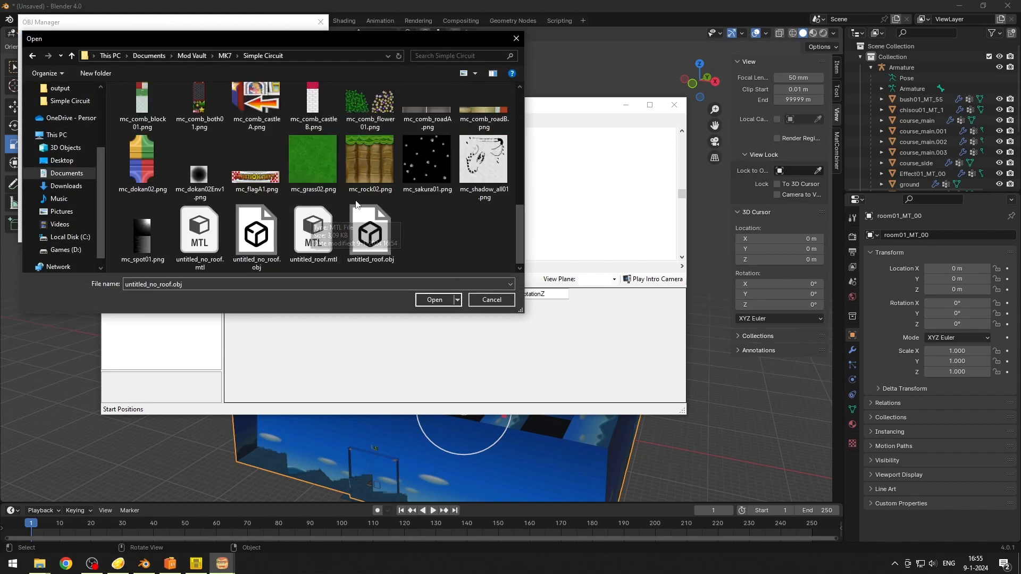
{"action": "double_click", "coordinate": [256, 242]}
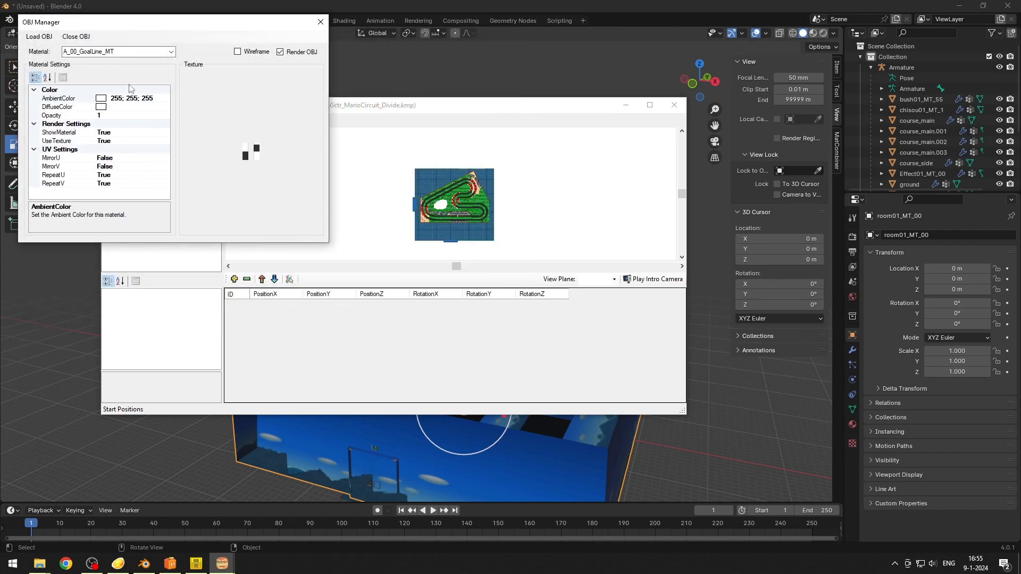
{"action": "left_click", "coordinate": [321, 22]}
Step: Show the Enemy Routes section, add one group to it, and select that group
{"action": "scroll", "coordinate": [413, 209], "scroll_direction": "up", "scroll_amount": 2}
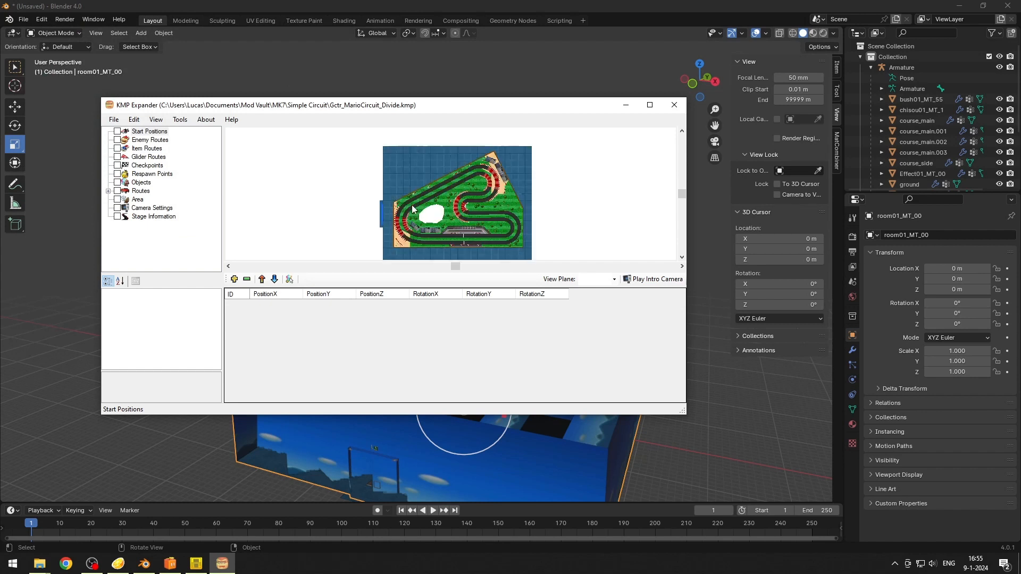
{"action": "left_click", "coordinate": [117, 140]}
{"action": "left_click", "coordinate": [142, 140]}
{"action": "right_click", "coordinate": [145, 144]}
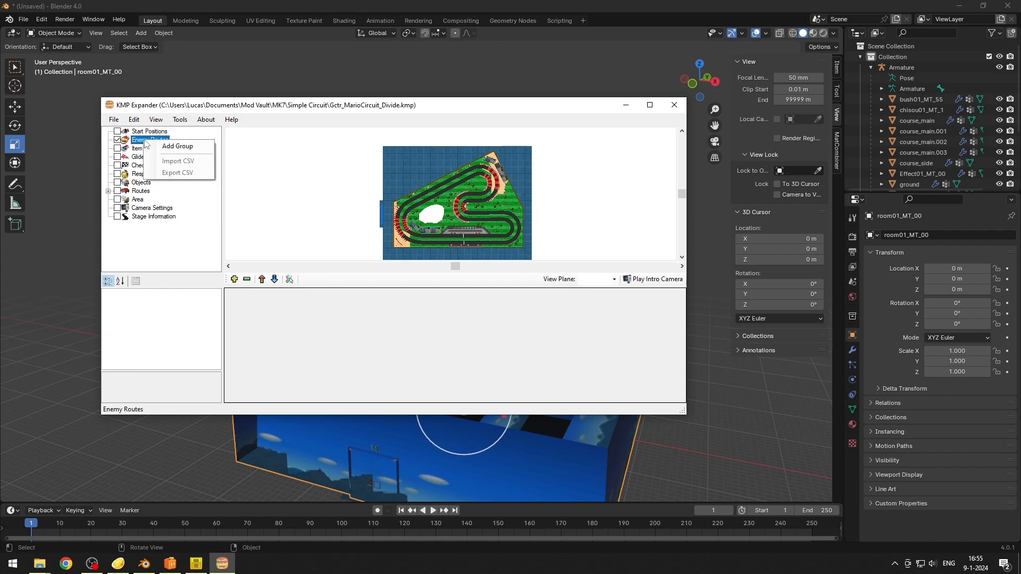
{"action": "left_click", "coordinate": [169, 147]}
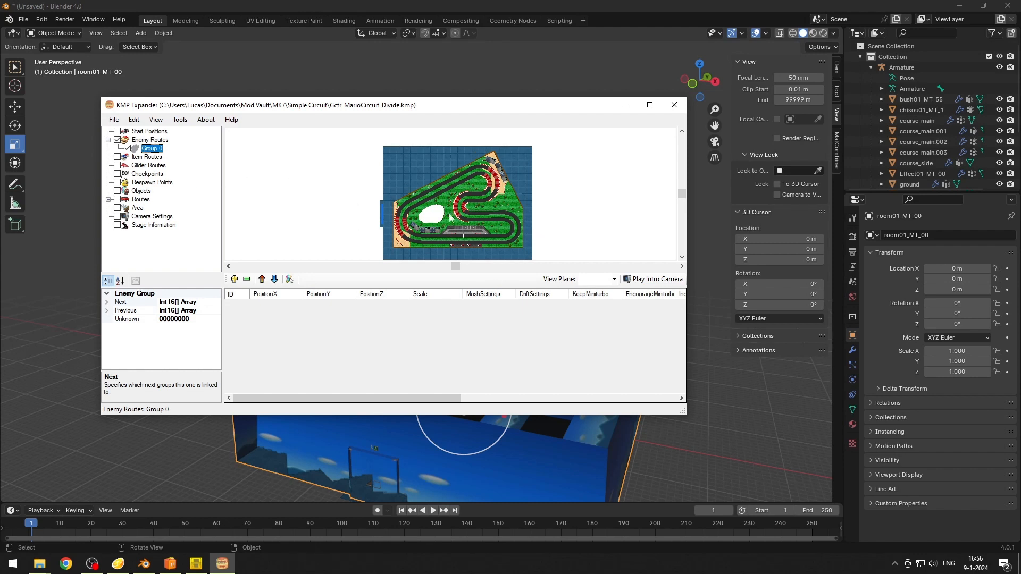
{"action": "left_click", "coordinate": [149, 140]}
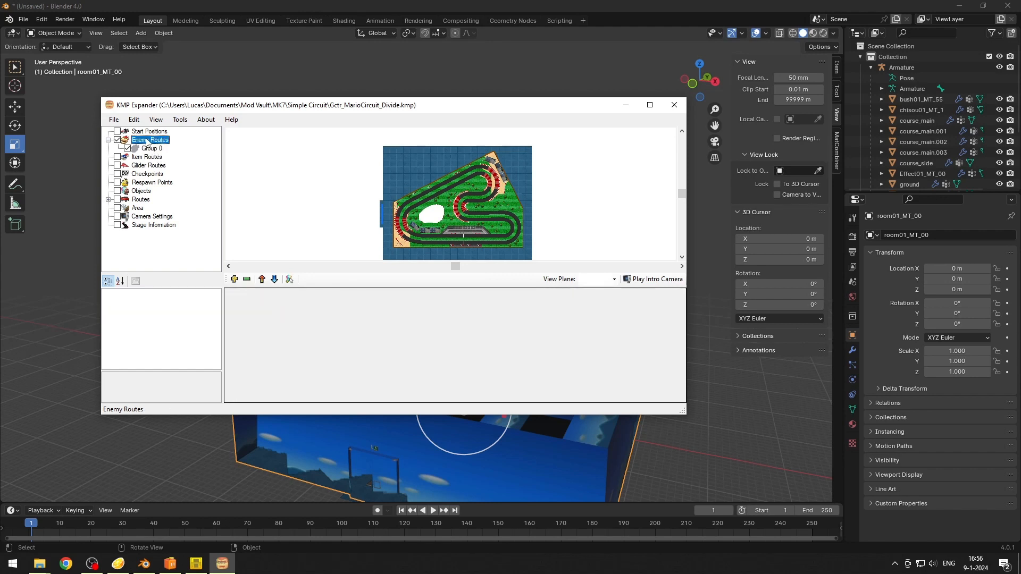
{"action": "right_click", "coordinate": [148, 140]}
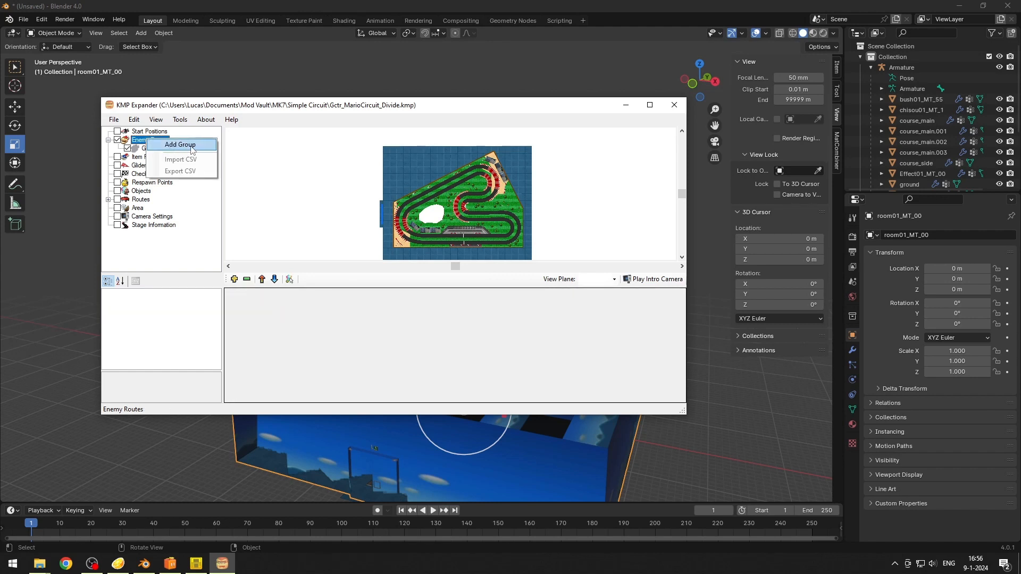
{"action": "left_click", "coordinate": [133, 151]}
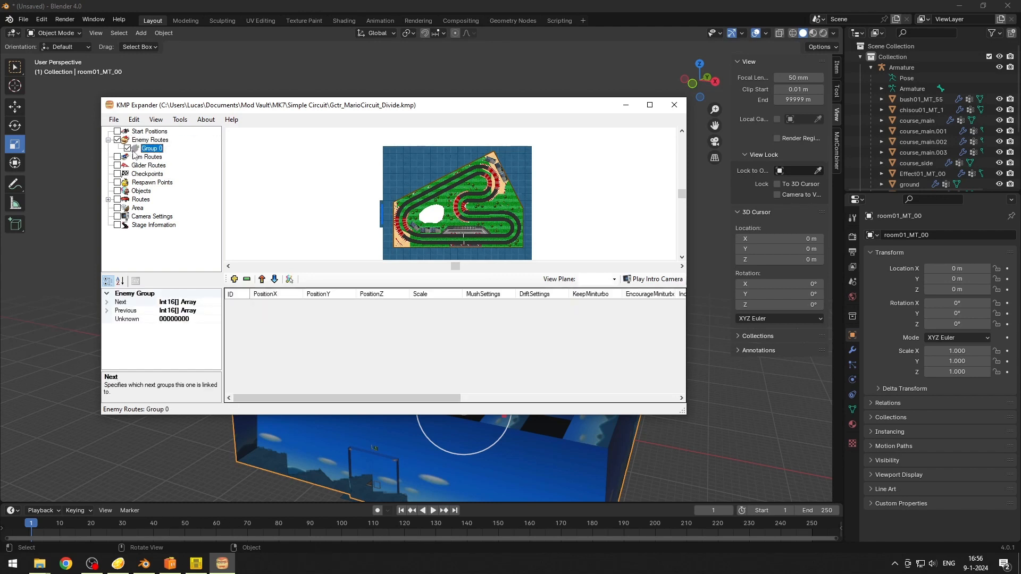
Step: Set entry [0] of both the Next and Previous arrays of the enemy group to 0, and collapse both arrays
{"action": "left_click", "coordinate": [107, 303]}
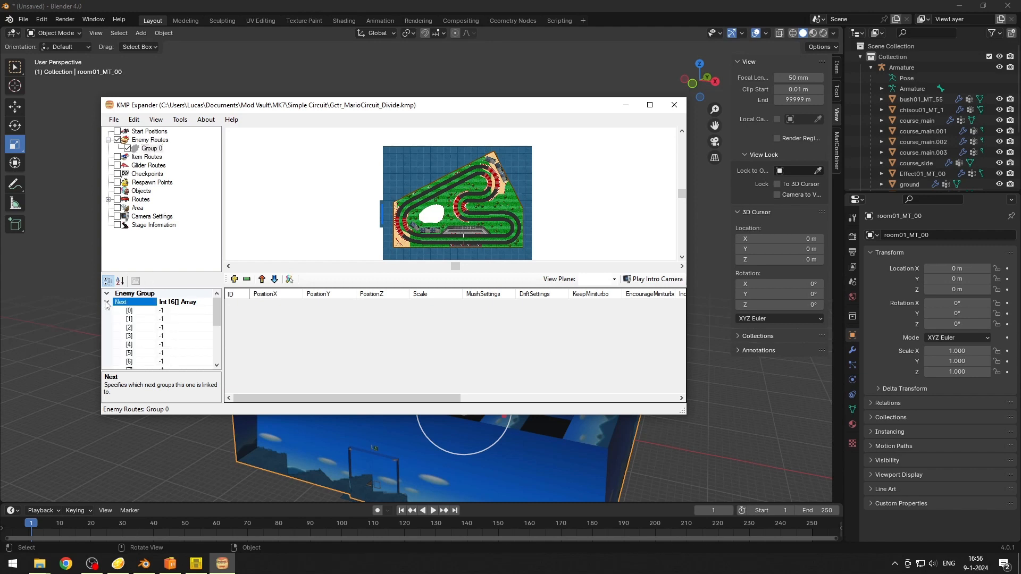
{"action": "left_click", "coordinate": [173, 310]}
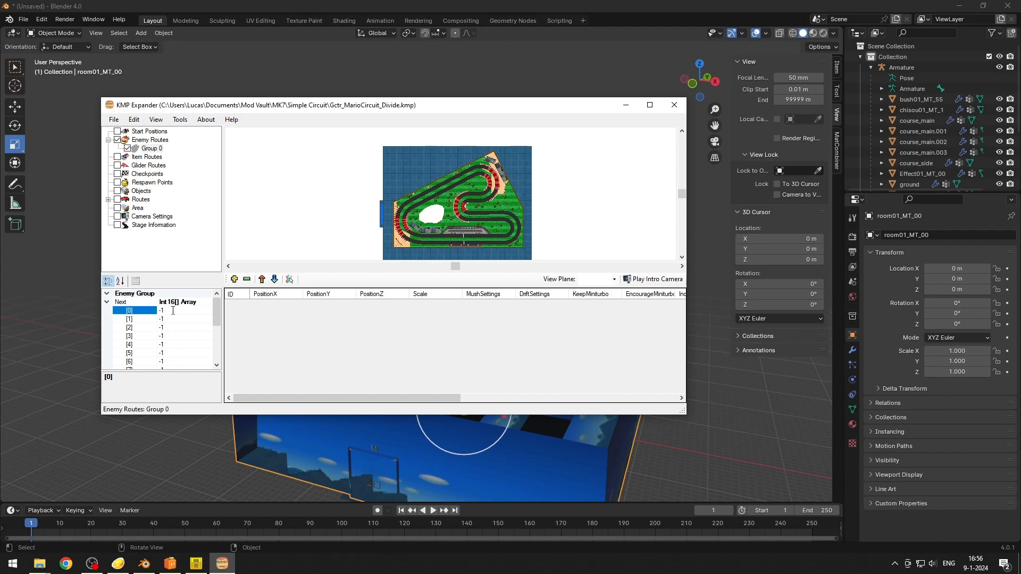
{"action": "type", "text": "0"}
{"action": "scroll", "coordinate": [123, 319], "scroll_direction": "down", "scroll_amount": 4}
{"action": "left_click", "coordinate": [109, 354]}
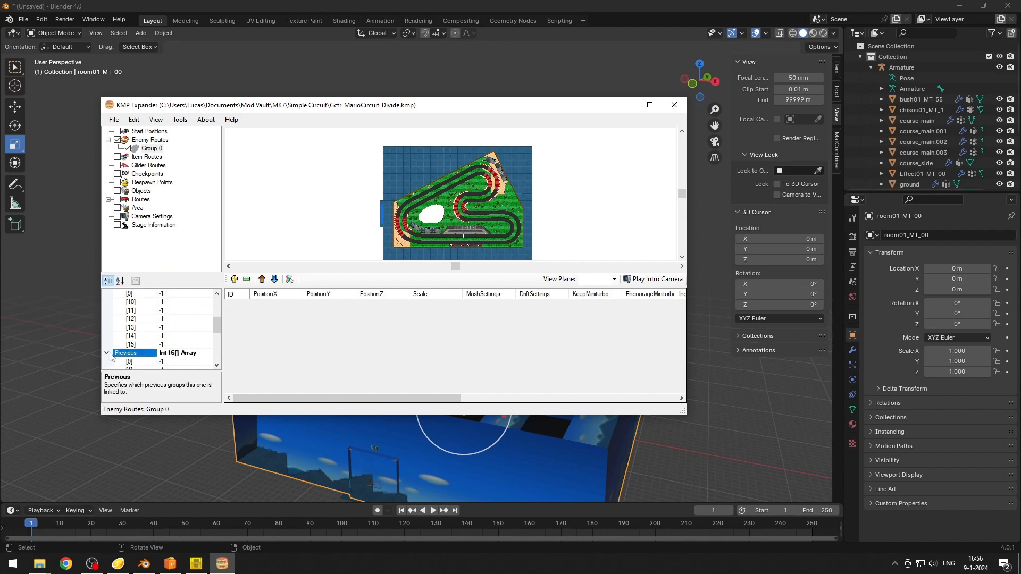
{"action": "left_click", "coordinate": [176, 362]}
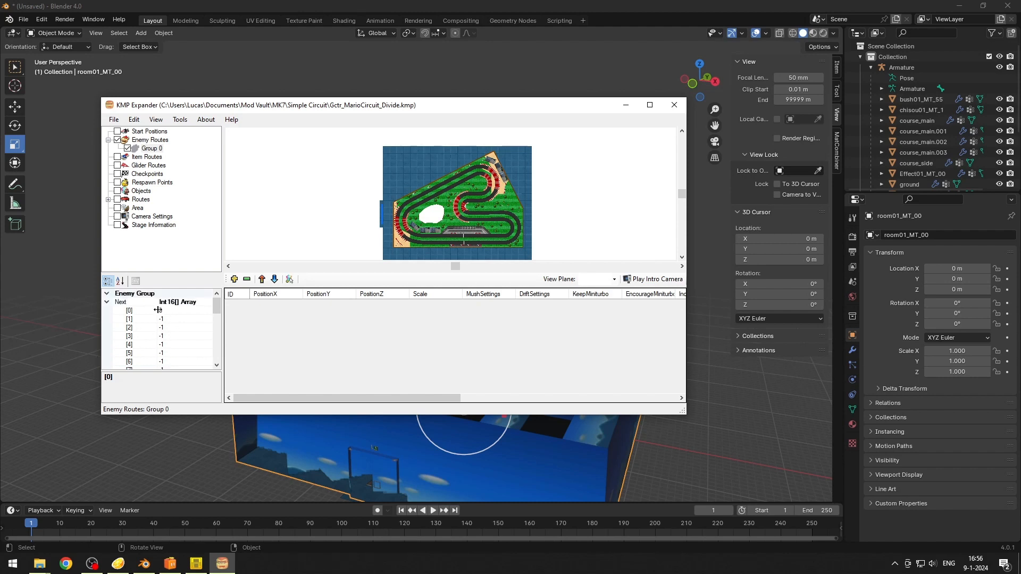
{"action": "scroll", "coordinate": [168, 332], "scroll_direction": "down", "scroll_amount": 2}
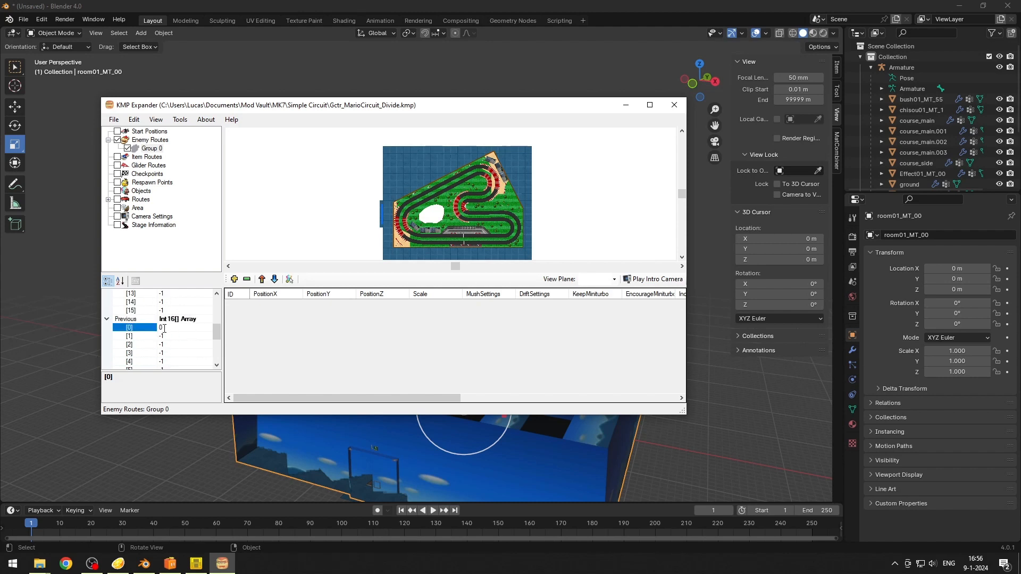
{"action": "scroll", "coordinate": [161, 324], "scroll_direction": "up", "scroll_amount": 5}
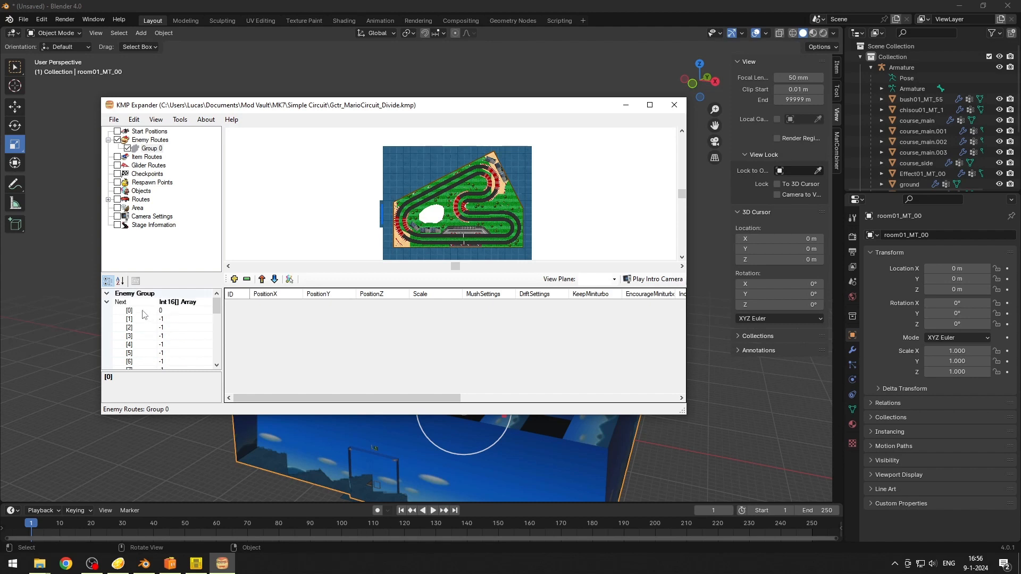
{"action": "left_click", "coordinate": [107, 302]}
{"action": "left_click", "coordinate": [106, 311]}
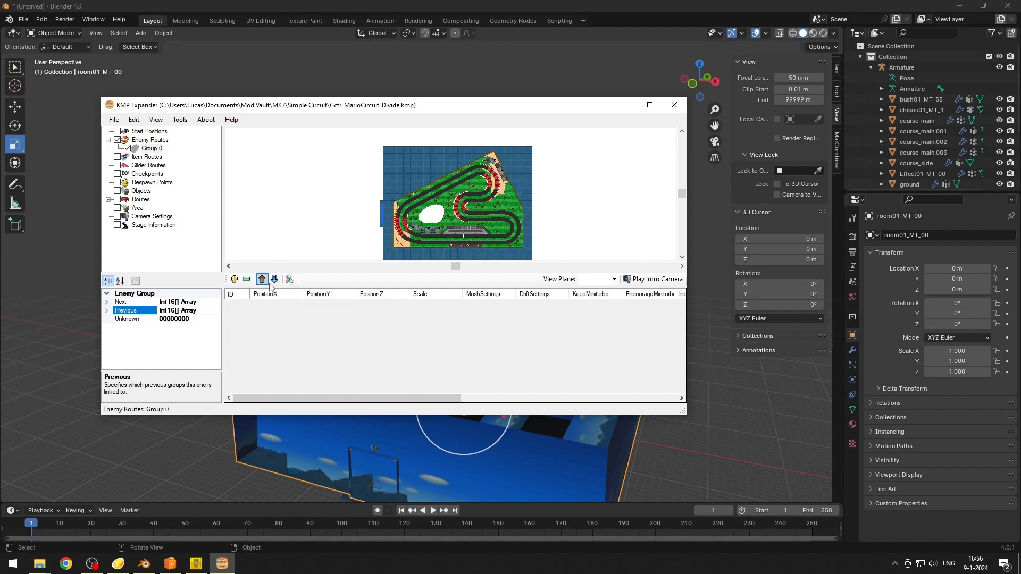
Step: Turn on point drawing and place the first enemy route point on the start line, at about X 449, Z 1607
{"action": "left_click", "coordinate": [289, 280]}
{"action": "scroll", "coordinate": [587, 203], "scroll_direction": "up", "scroll_amount": 2}
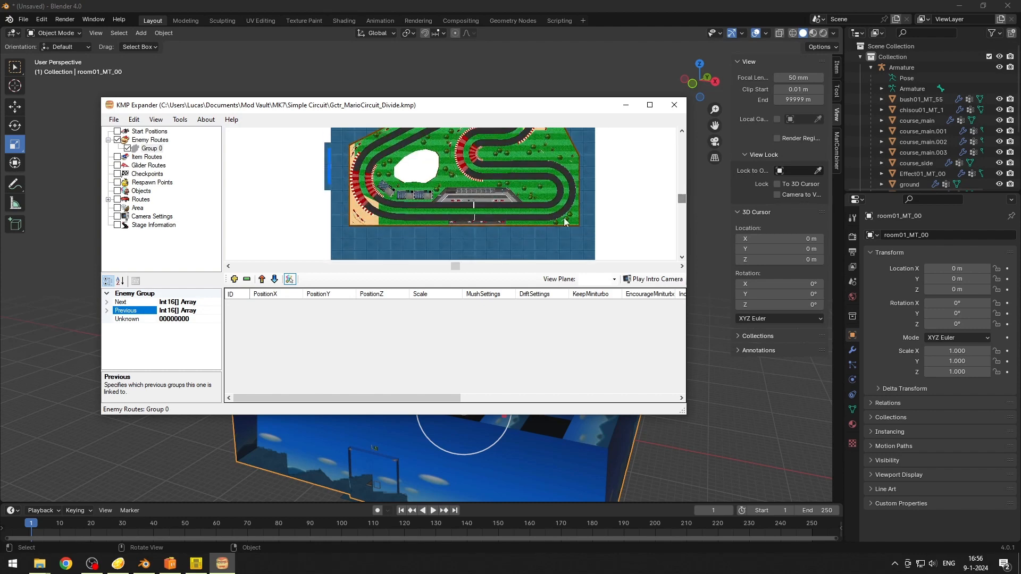
{"action": "scroll", "coordinate": [564, 218], "scroll_direction": "up", "scroll_amount": 3}
{"action": "scroll", "coordinate": [519, 216], "scroll_direction": "down", "scroll_amount": 4}
{"action": "left_click", "coordinate": [473, 210]}
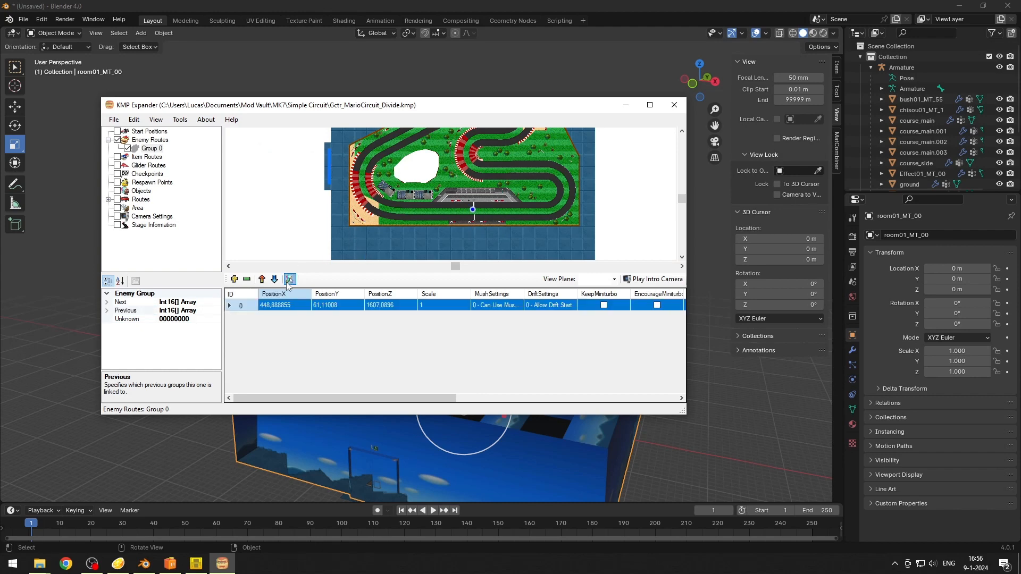
Step: Place enemy route points 1 to 4 along the straight and around the first bend, ending at about X -1801, Z 698
{"action": "scroll", "coordinate": [476, 229], "scroll_direction": "up", "scroll_amount": 3}
{"action": "scroll", "coordinate": [491, 206], "scroll_direction": "down", "scroll_amount": 3}
{"action": "left_click", "coordinate": [290, 279]}
{"action": "left_click_drag", "start_coordinate": [681, 195], "coordinate": [681, 199]}
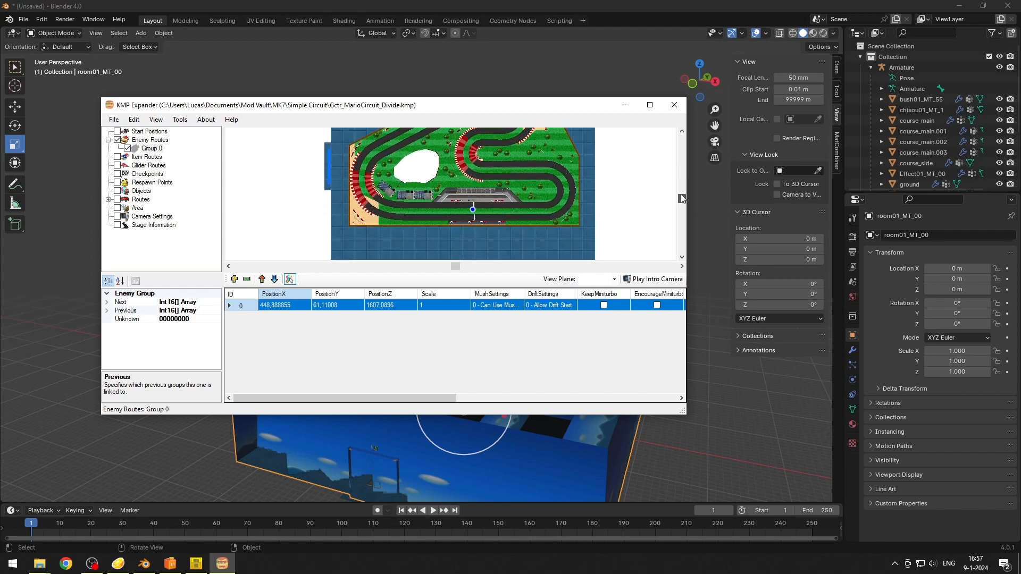
{"action": "left_click", "coordinate": [438, 208]}
{"action": "left_click", "coordinate": [394, 209]}
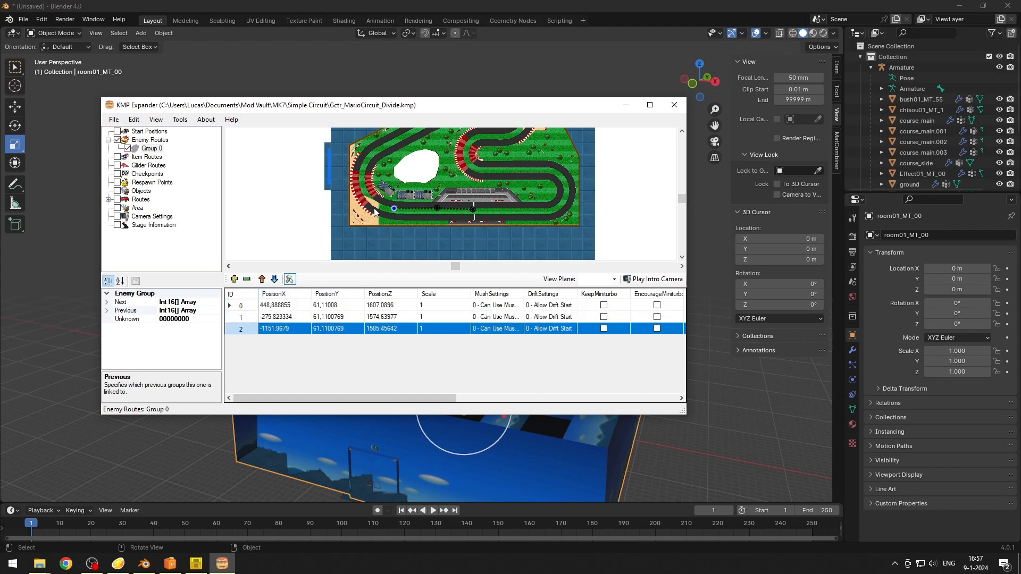
{"action": "left_click", "coordinate": [365, 195]}
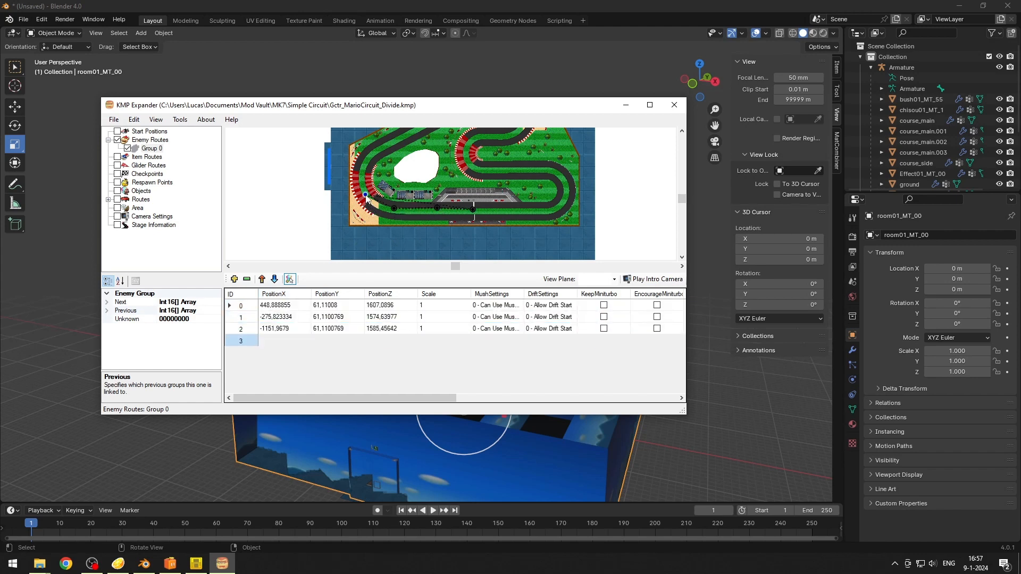
{"action": "left_click", "coordinate": [362, 166]}
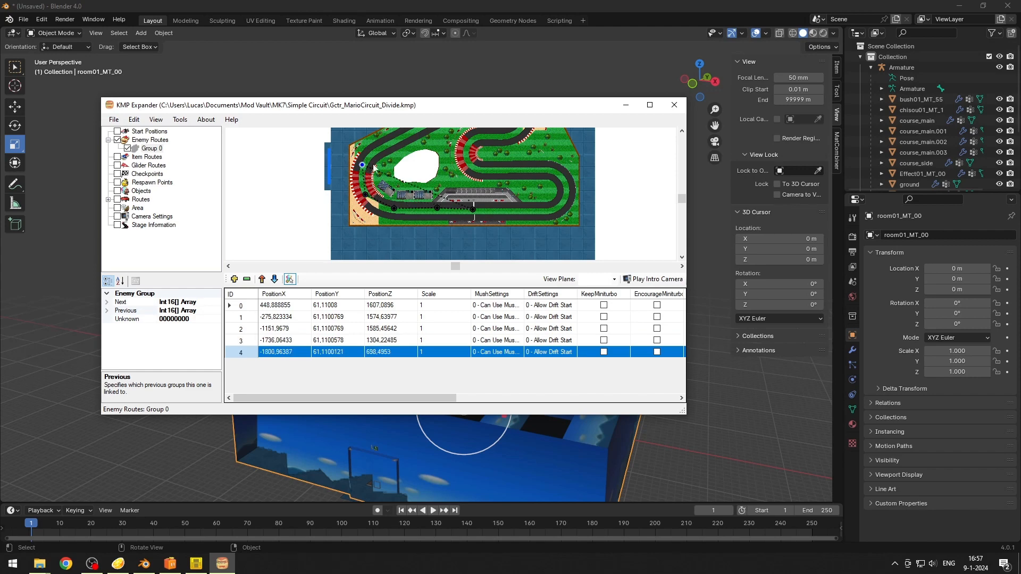
Step: Continue the enemy route with points 5 to 17 around the rest of the track, ending before the start line at about X 1314, Z 1640
{"action": "scroll", "coordinate": [682, 198], "scroll_direction": "up", "scroll_amount": 3}
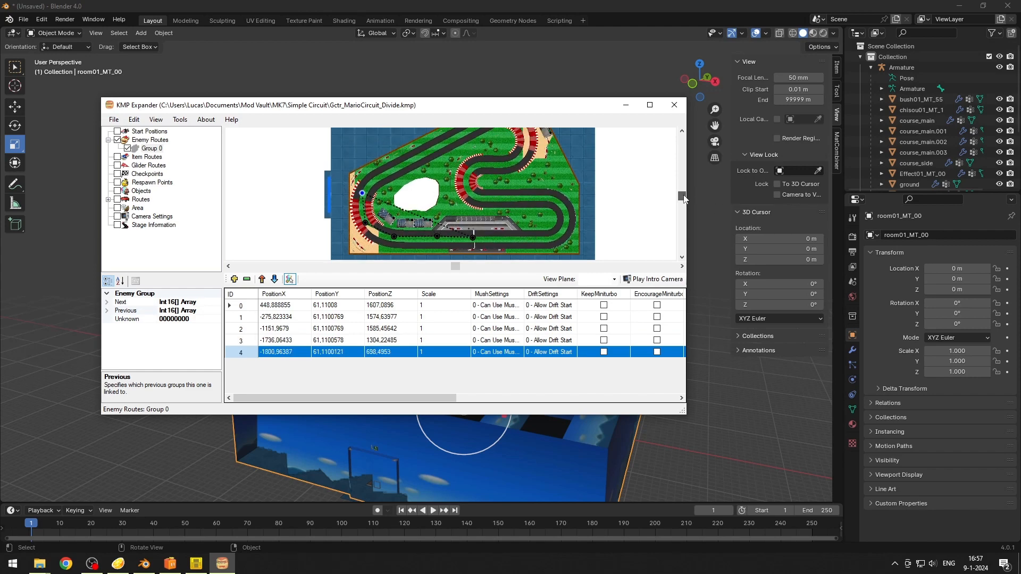
{"action": "left_click", "coordinate": [413, 165]}
{"action": "scroll", "coordinate": [685, 203], "scroll_direction": "up", "scroll_amount": 3}
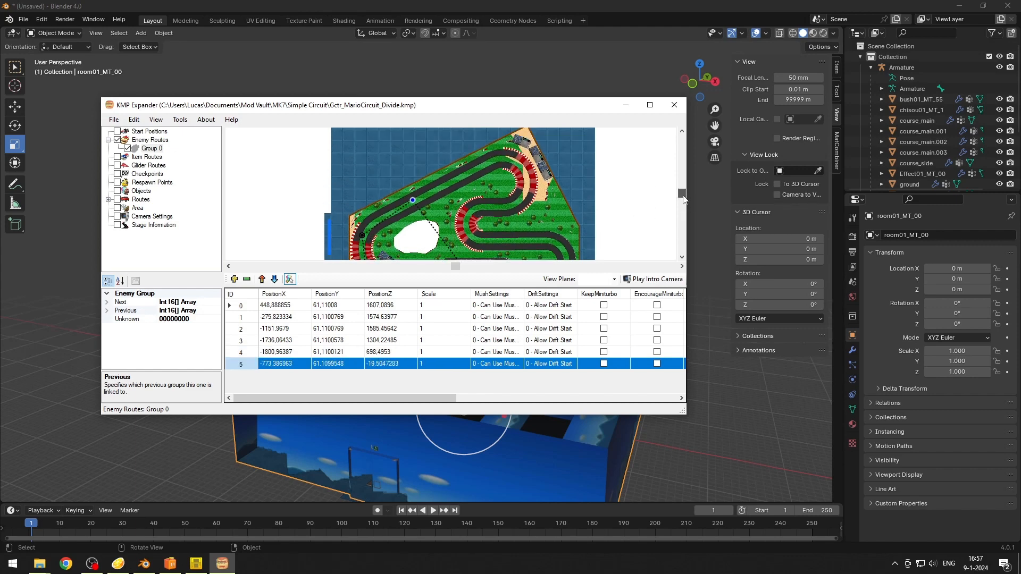
{"action": "left_click", "coordinate": [500, 158]}
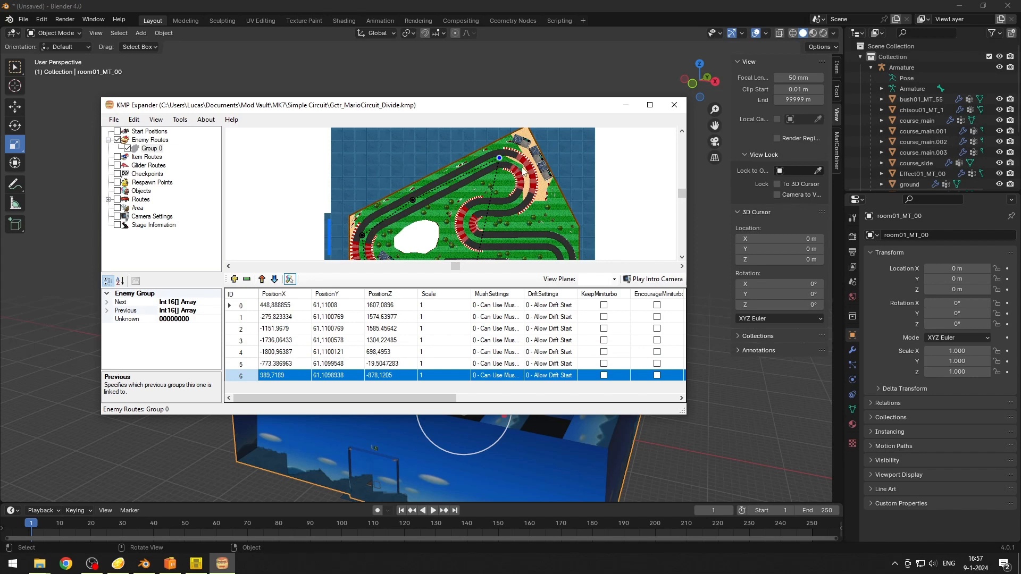
{"action": "left_click", "coordinate": [523, 168]}
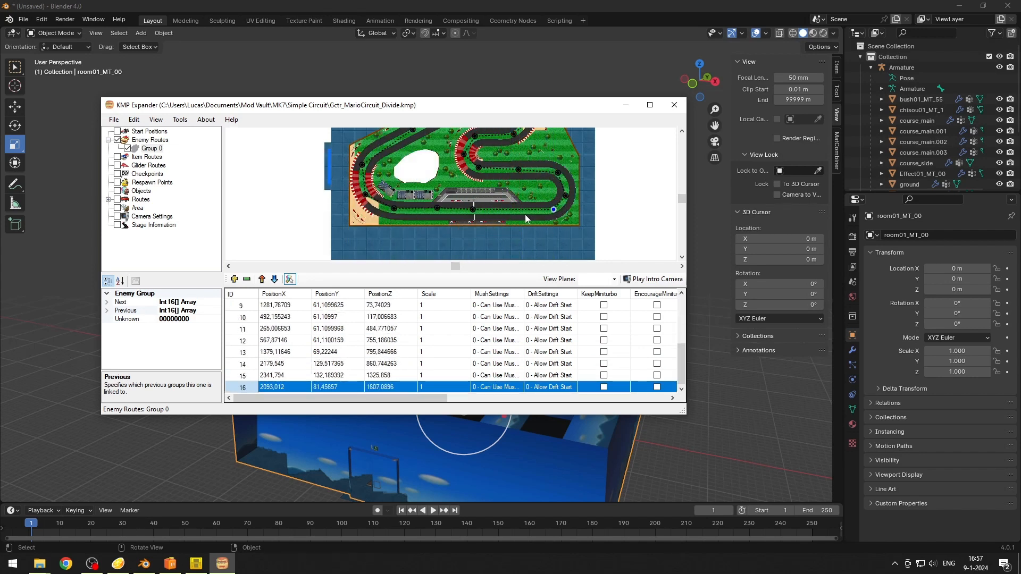
{"action": "left_click", "coordinate": [516, 212]}
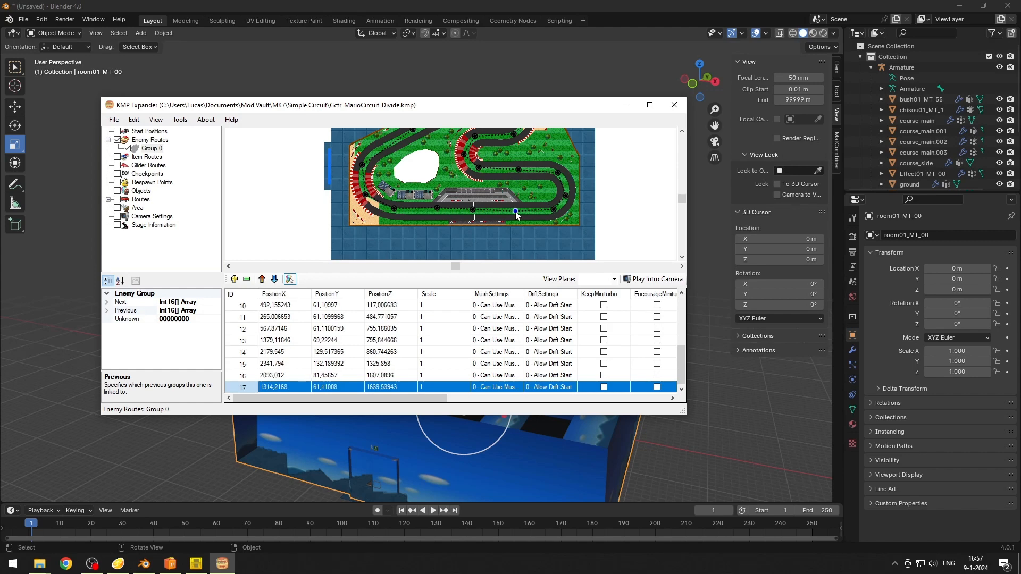
Step: Turn off point drawing and move enemy route points 1, 2 and 3 to about X -308 Z 1625, X -1174 Z 1646 and X -1758 Z 1322
{"action": "left_click", "coordinate": [290, 279]}
{"action": "scroll", "coordinate": [680, 197], "scroll_direction": "up", "scroll_amount": 3}
{"action": "left_click_drag", "start_coordinate": [679, 197], "coordinate": [679, 199]}
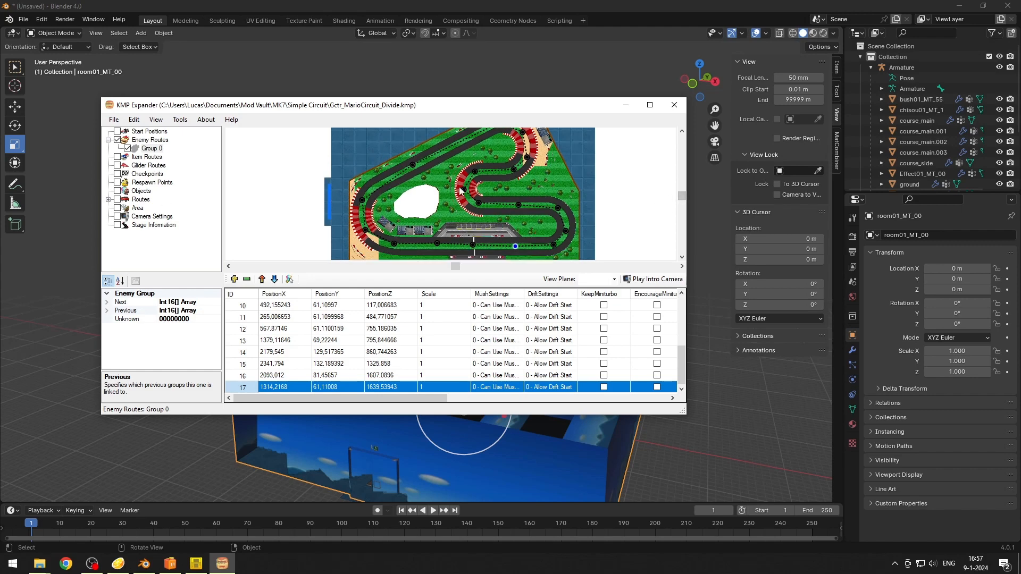
{"action": "scroll", "coordinate": [423, 190], "scroll_direction": "down", "scroll_amount": 3}
{"action": "scroll", "coordinate": [420, 191], "scroll_direction": "up", "scroll_amount": 3}
{"action": "left_click", "coordinate": [436, 245]}
{"action": "left_click", "coordinate": [393, 245]}
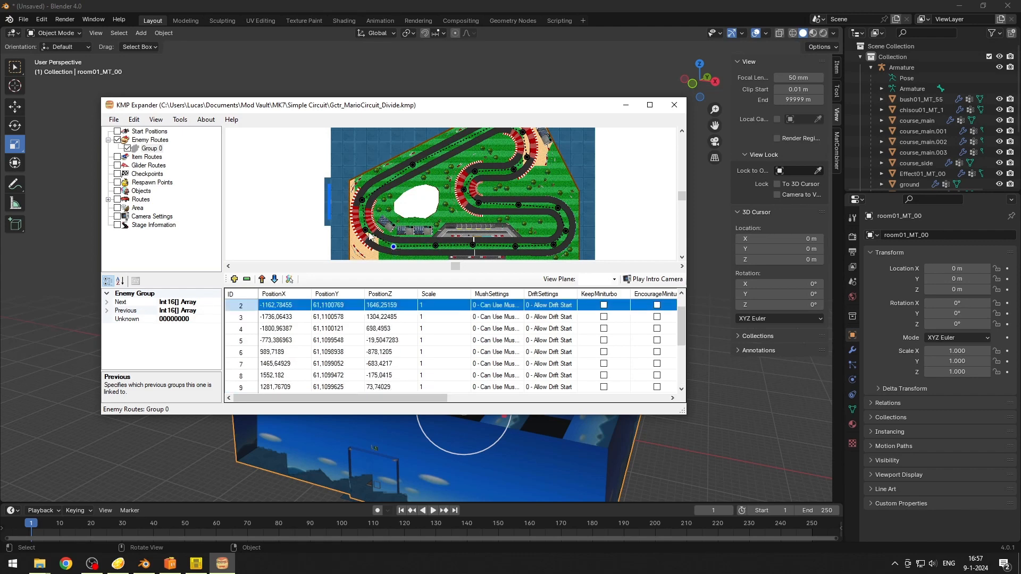
{"action": "left_click_drag", "start_coordinate": [366, 230], "coordinate": [365, 231]}
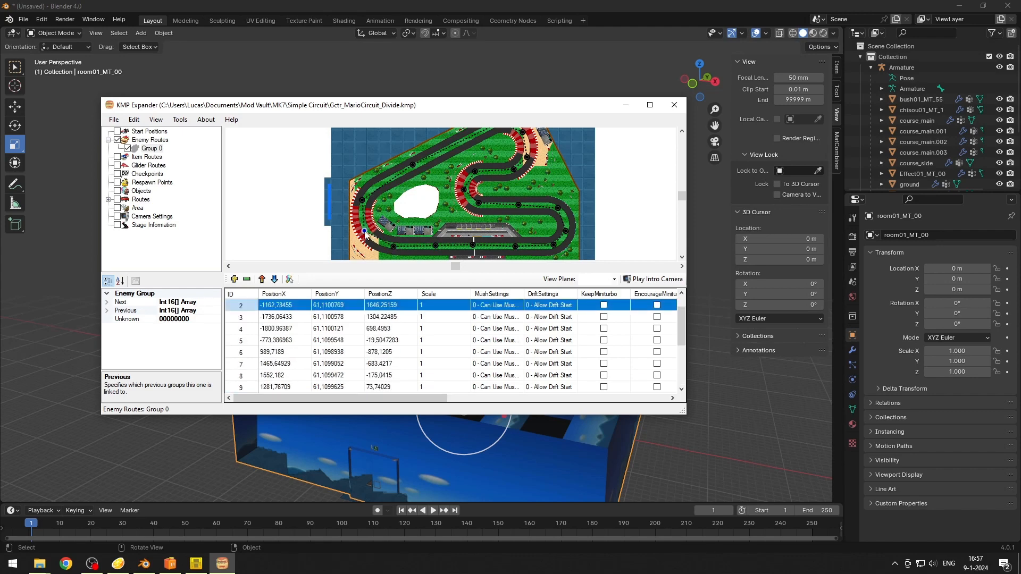
{"action": "left_click", "coordinate": [437, 247]}
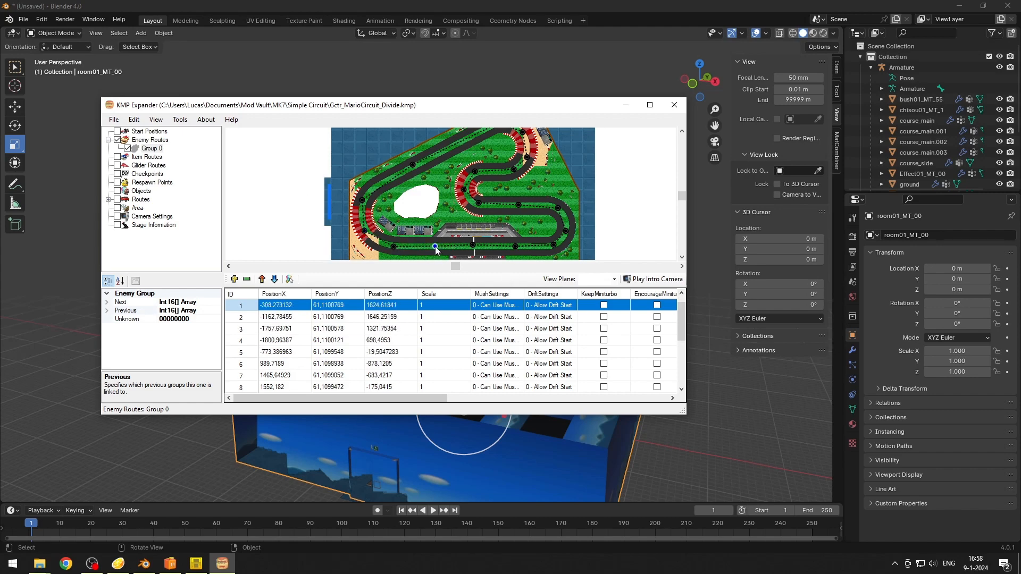
{"action": "left_click_drag", "start_coordinate": [435, 247], "coordinate": [393, 248]}
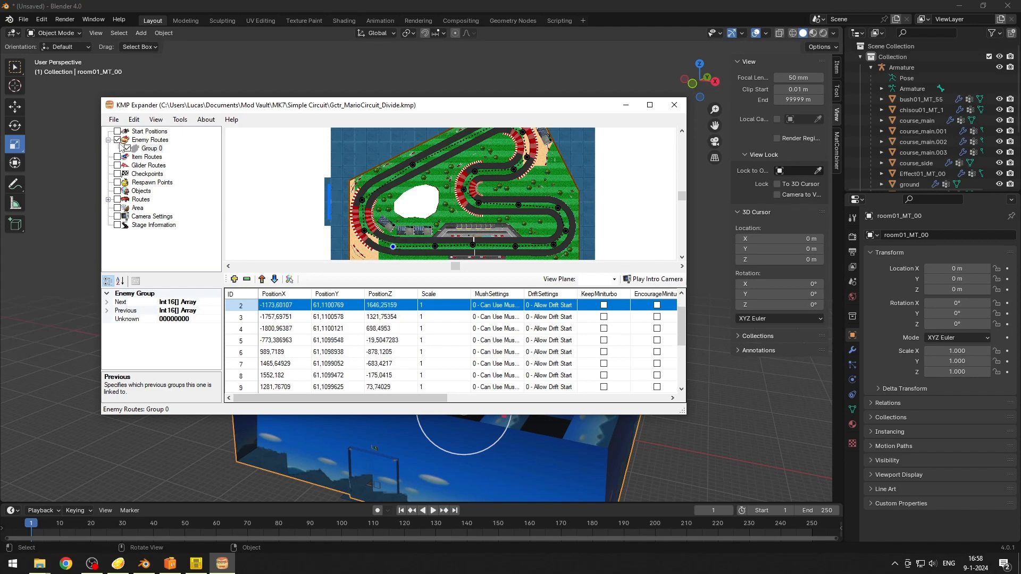
Step: Hide the Enemy Routes, show the Item Routes section, add one group to it, and select that group
{"action": "left_click", "coordinate": [127, 148]}
{"action": "left_click", "coordinate": [134, 158]}
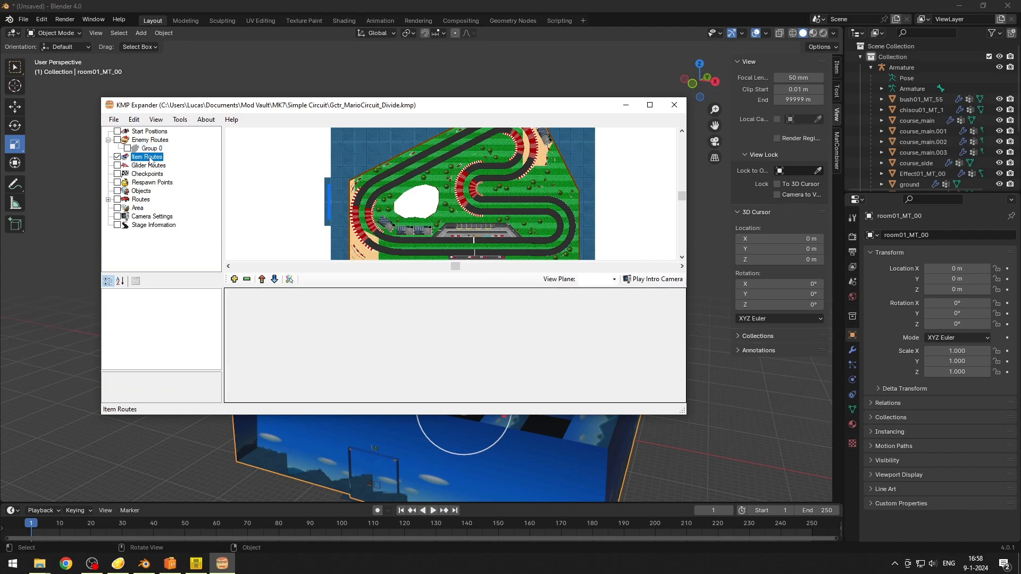
{"action": "right_click", "coordinate": [150, 159]}
{"action": "left_click", "coordinate": [175, 163]}
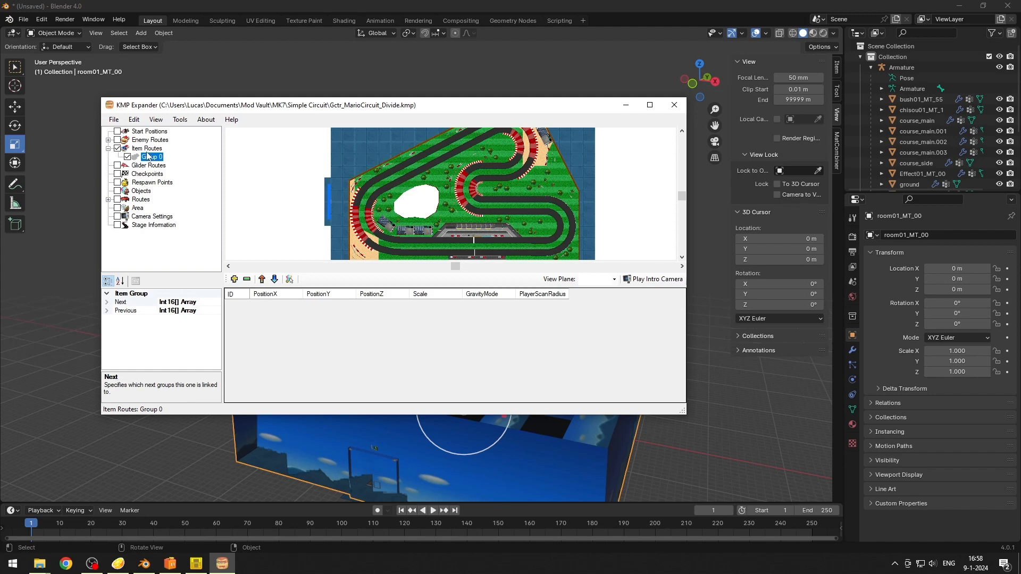
{"action": "right_click", "coordinate": [152, 160]}
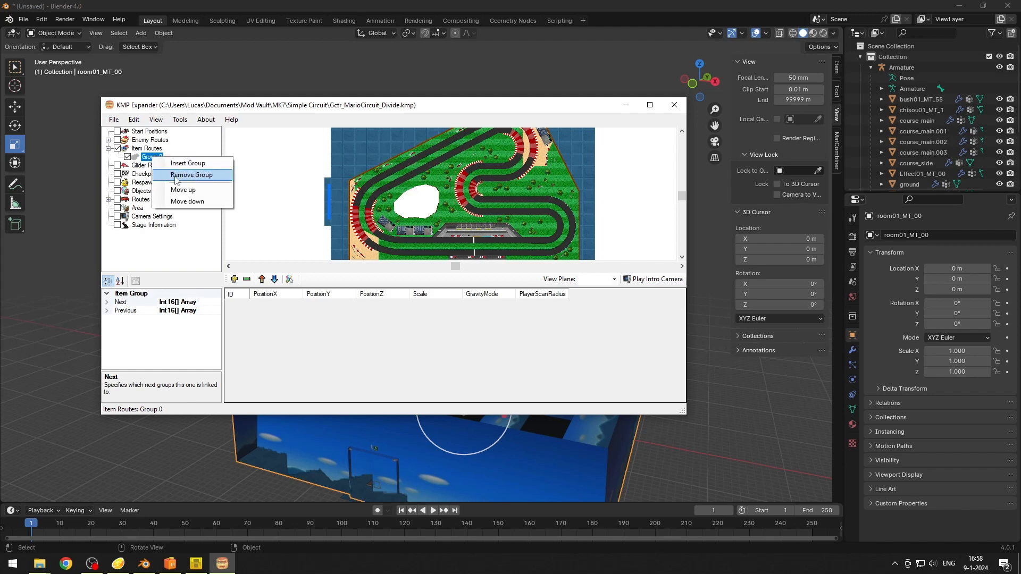
{"action": "left_click", "coordinate": [144, 159]}
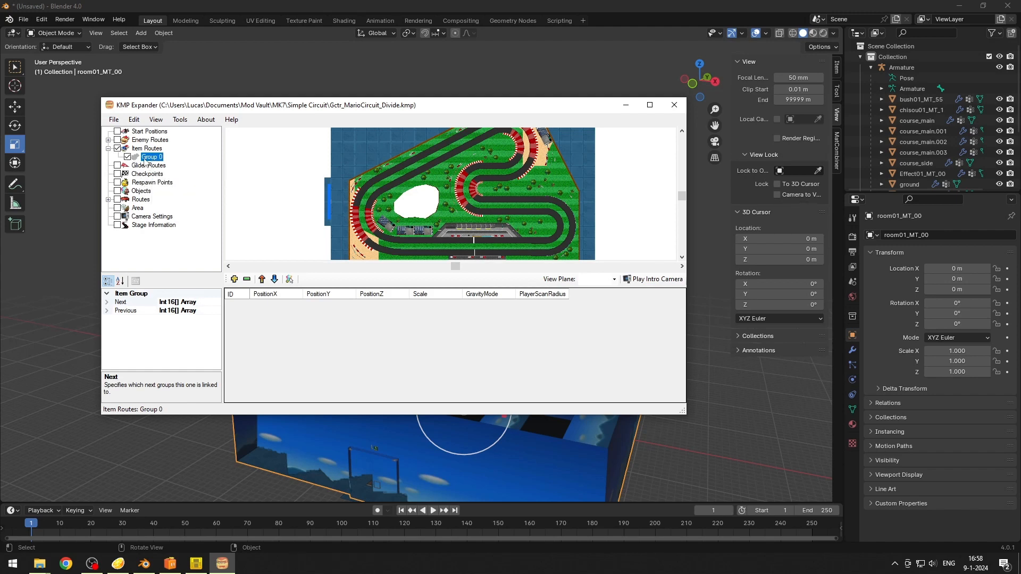
Step: Set entry [0] of both the Next and Previous arrays of the item group to 0, and collapse both arrays
{"action": "left_click", "coordinate": [107, 302]}
{"action": "left_click", "coordinate": [169, 310]}
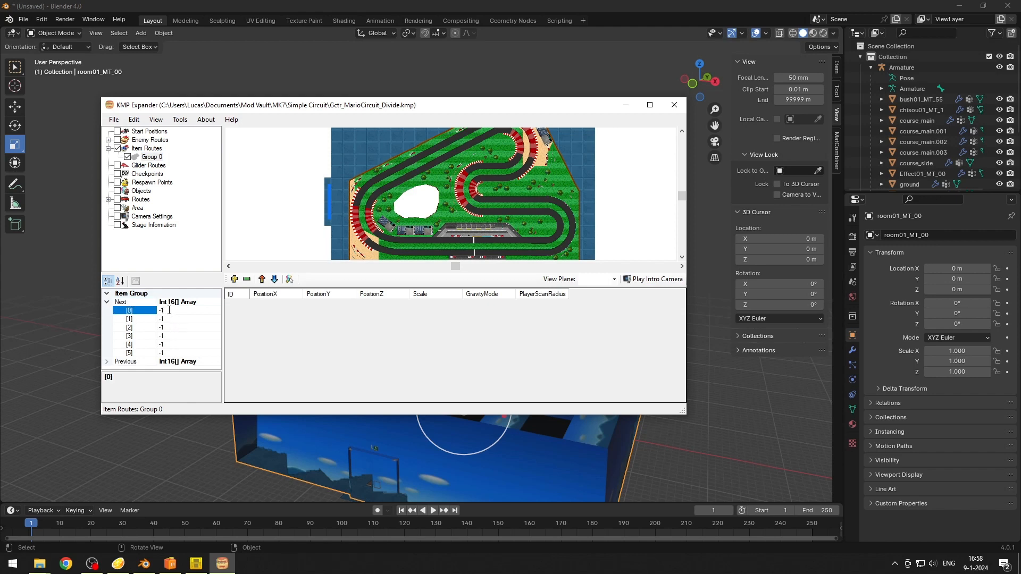
{"action": "left_click", "coordinate": [120, 311]}
{"action": "type", "text": "0"}
{"action": "left_click", "coordinate": [107, 361]}
{"action": "scroll", "coordinate": [131, 343], "scroll_direction": "down", "scroll_amount": 2}
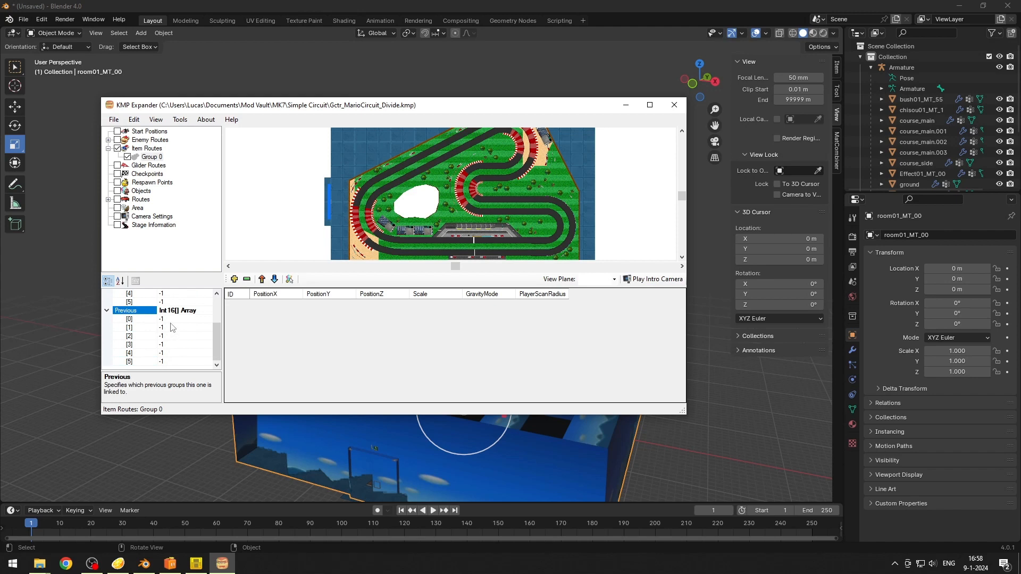
{"action": "left_click", "coordinate": [170, 319]}
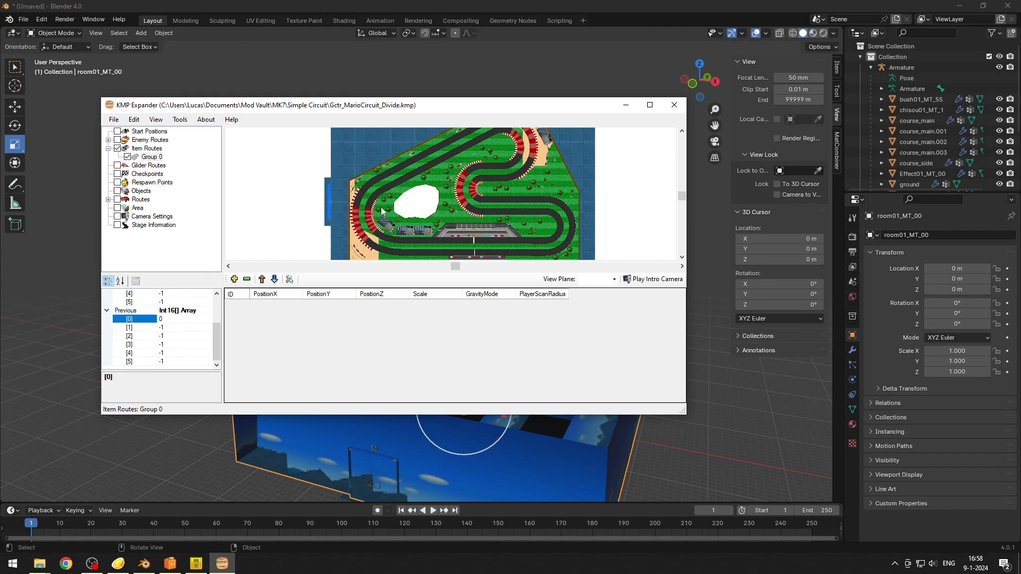
{"action": "scroll", "coordinate": [155, 299], "scroll_direction": "up", "scroll_amount": 2}
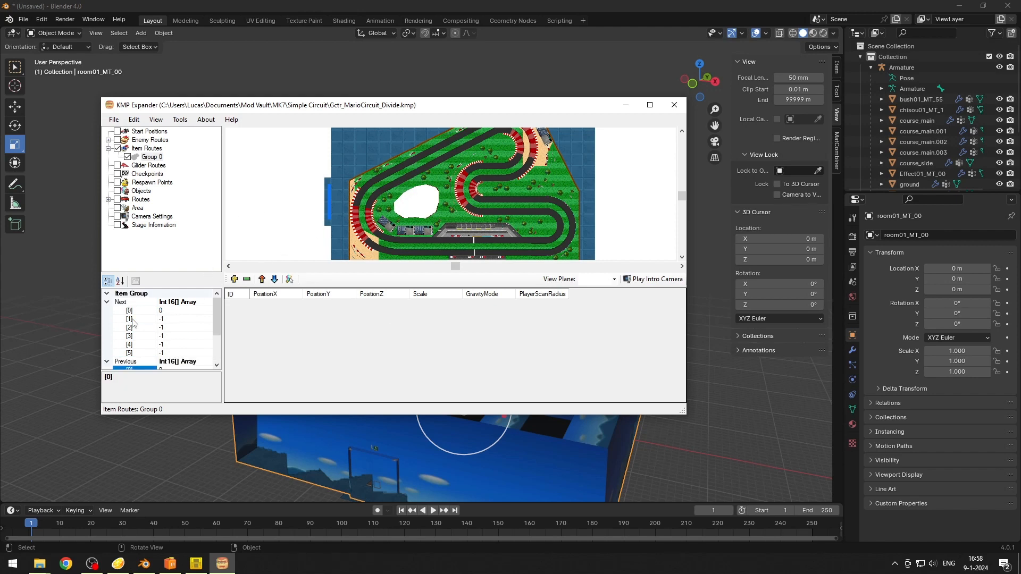
{"action": "left_click", "coordinate": [107, 302]}
{"action": "left_click", "coordinate": [107, 310]}
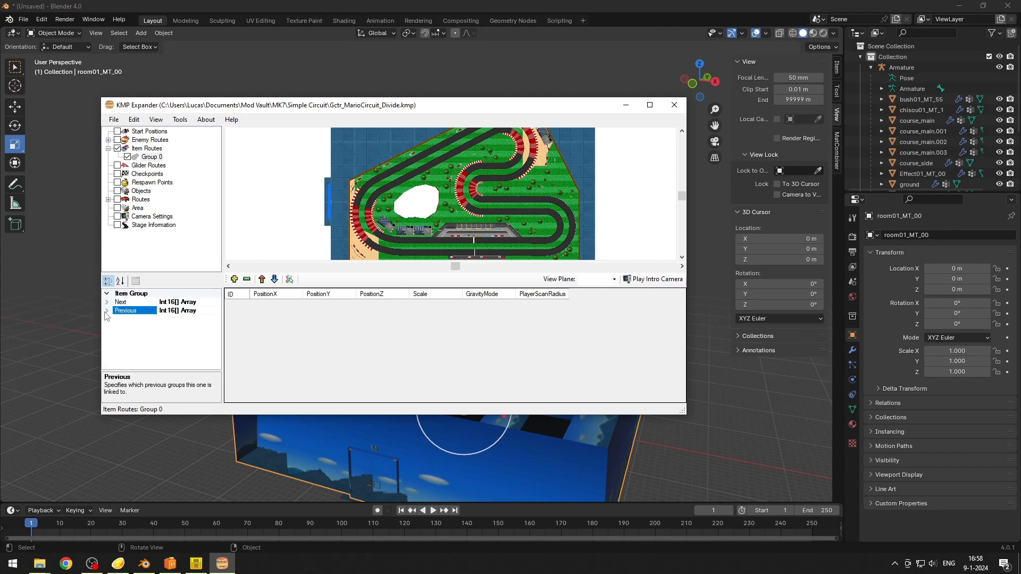
Step: Turn on point drawing and place item route points 0 to 4 from the start line around the first bend, ending at about X -1098, Z 154
{"action": "left_click", "coordinate": [290, 280]}
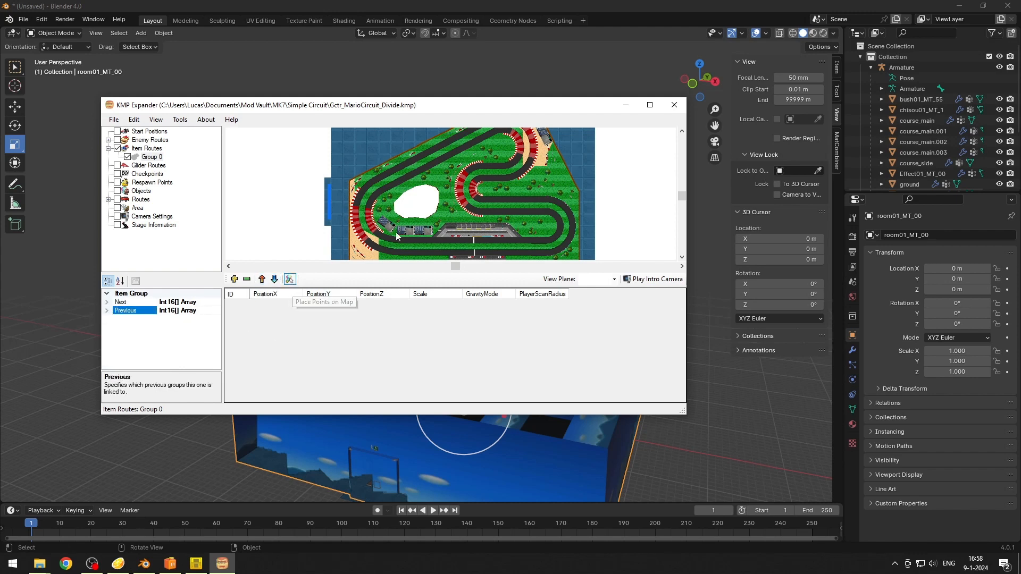
{"action": "left_click", "coordinate": [473, 245]}
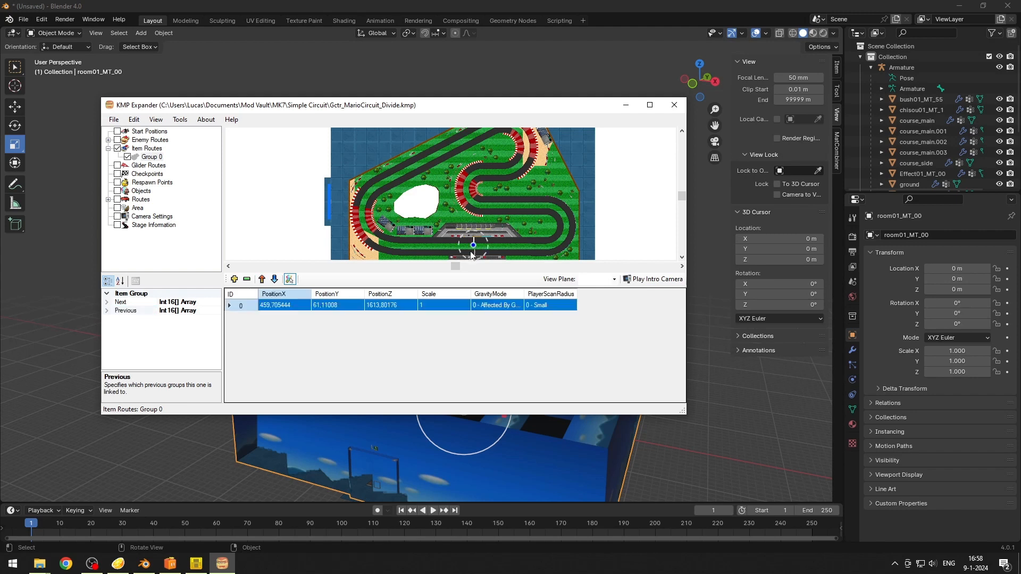
{"action": "left_click", "coordinate": [403, 246]}
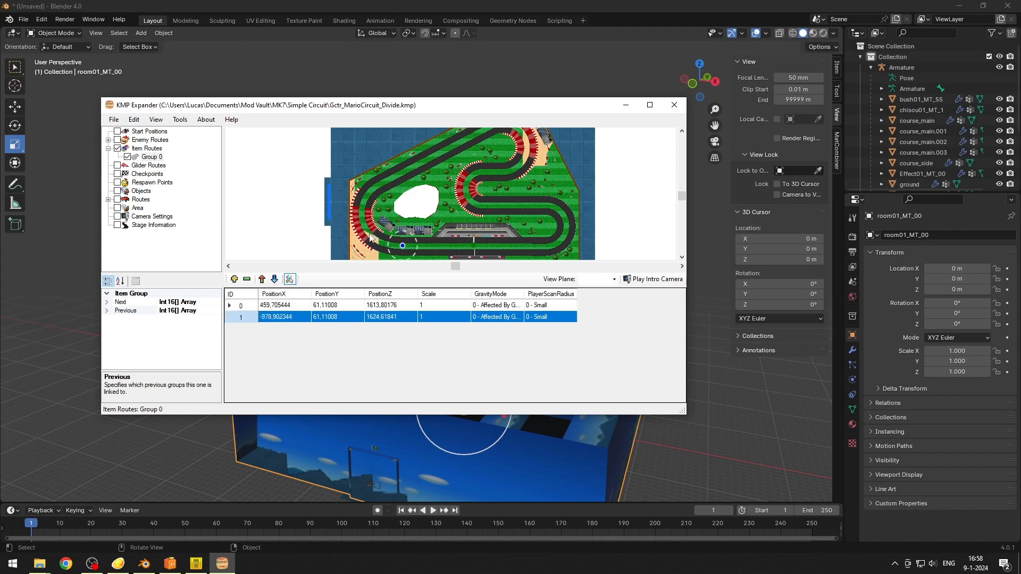
{"action": "left_click", "coordinate": [369, 233]}
{"action": "left_click", "coordinate": [362, 205]}
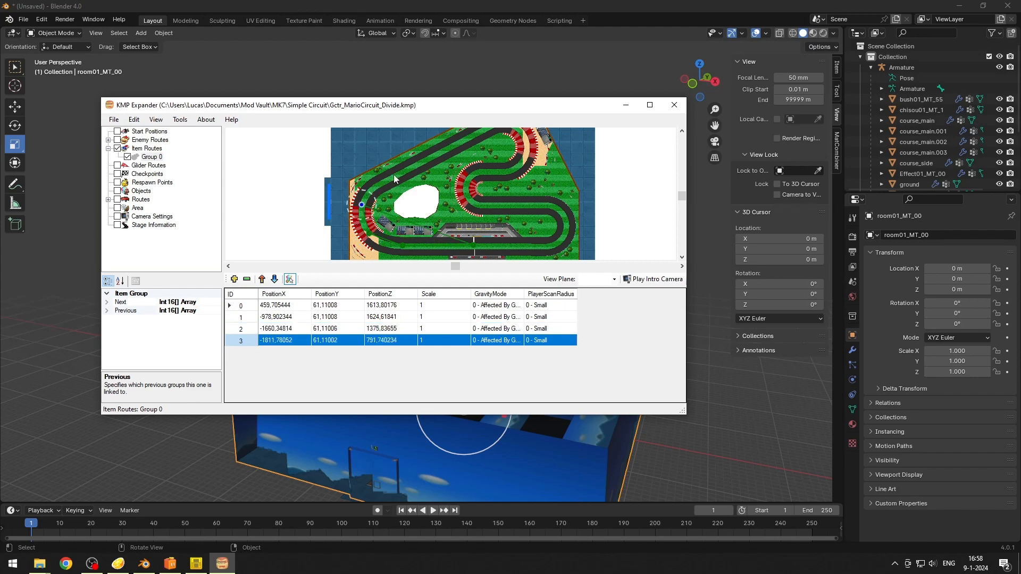
{"action": "left_click", "coordinate": [394, 176]}
Step: Place item route points 5 to 9 along the diagonal straight and around the far hairpin, ending at about X 1260, Z 38
{"action": "left_click_drag", "start_coordinate": [681, 196], "coordinate": [682, 192]}
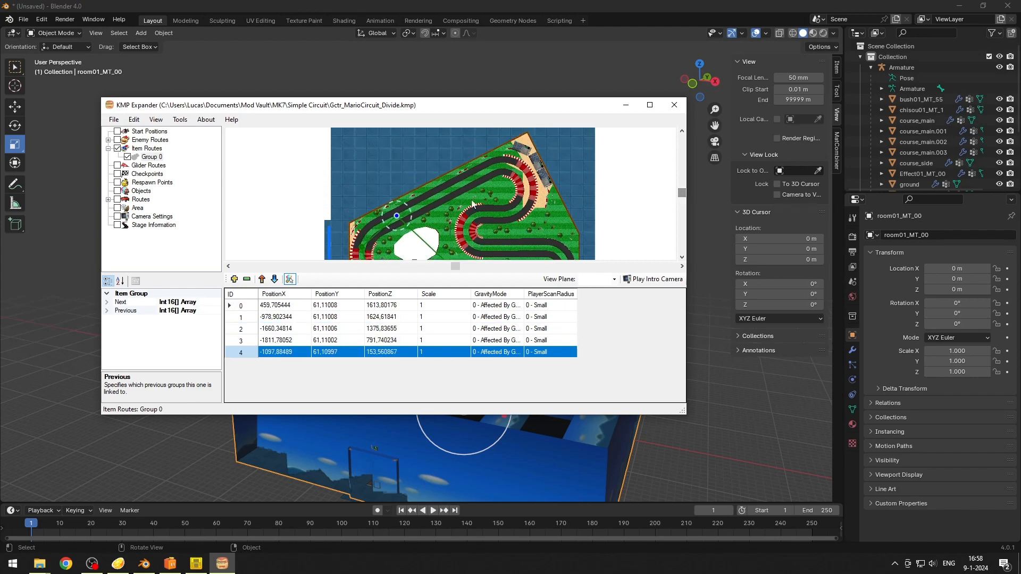
{"action": "left_click", "coordinate": [450, 187]}
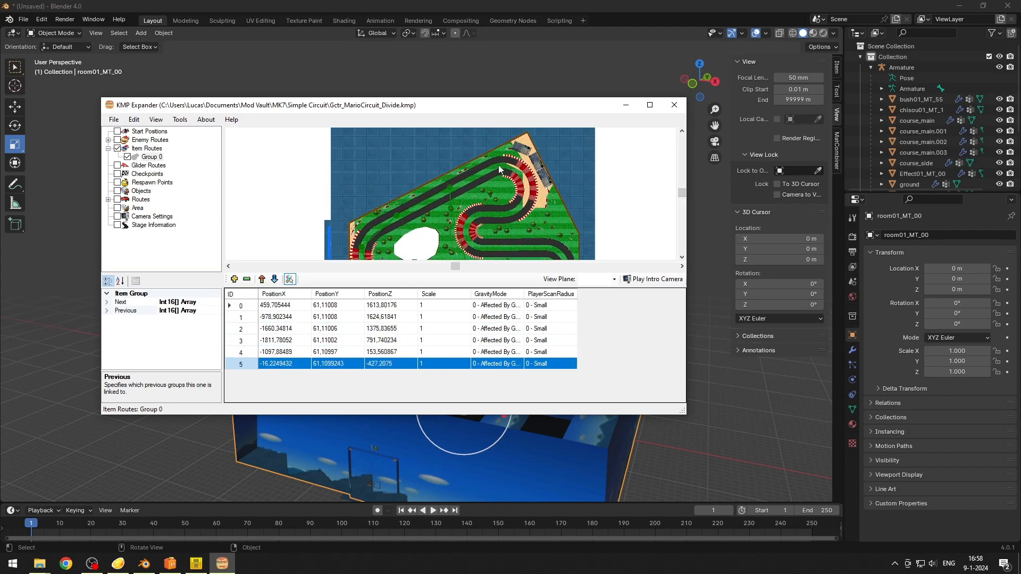
{"action": "left_click", "coordinate": [499, 165]}
{"action": "left_click", "coordinate": [524, 179]}
{"action": "left_click", "coordinate": [524, 198]}
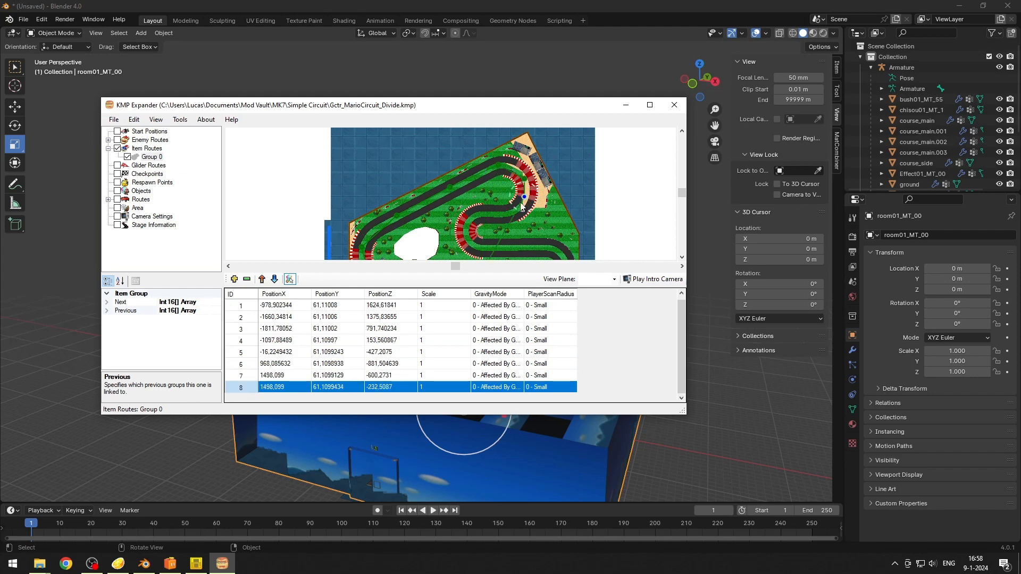
{"action": "left_click", "coordinate": [513, 211]}
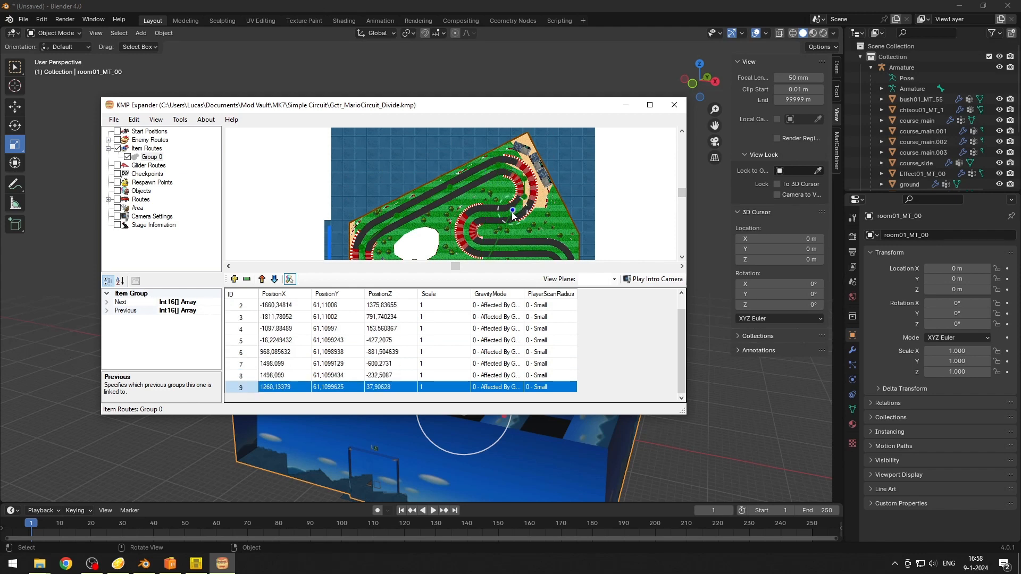
Step: Place item route points 10 to 13 around the inner hairpin and along the following straight, ending at about X 2017, Z 806
{"action": "left_click", "coordinate": [480, 220]}
{"action": "left_click", "coordinate": [466, 235]}
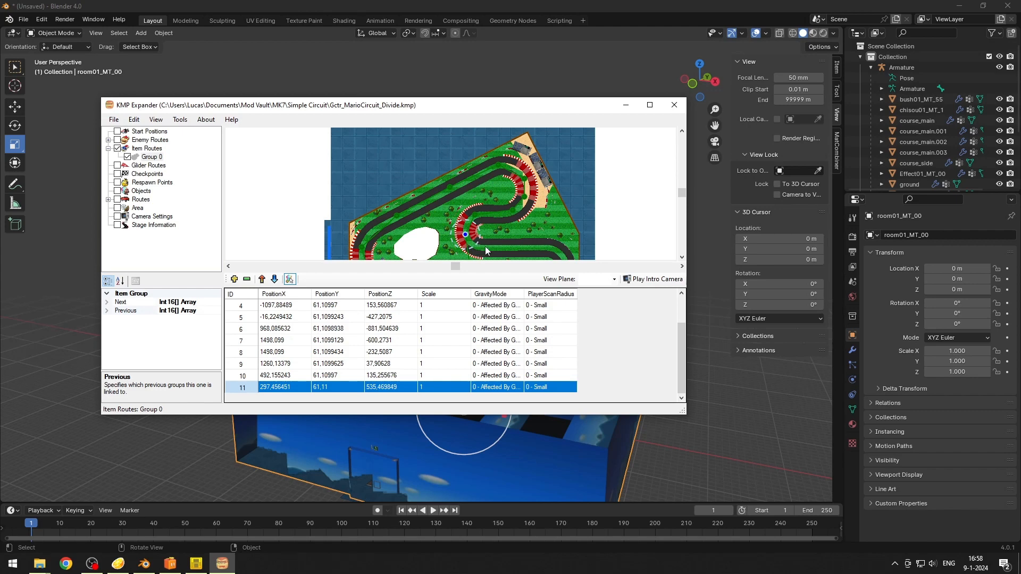
{"action": "left_click", "coordinate": [485, 247]}
{"action": "left_click", "coordinate": [551, 253]}
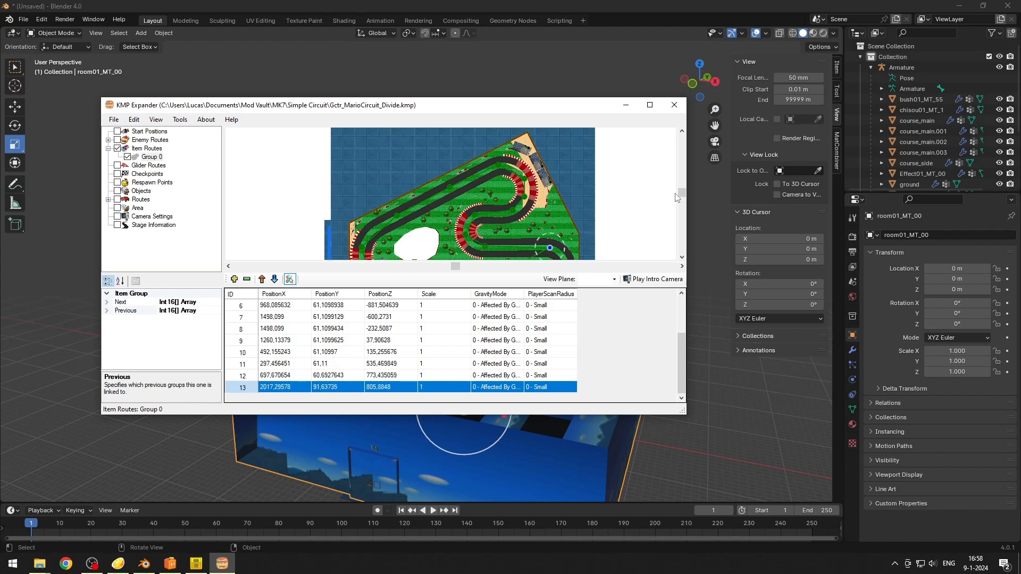
Step: Place item route points 14 to 17 around the final bend back towards the start line, ending at about X 1022, Z 1629
{"action": "left_click_drag", "start_coordinate": [682, 193], "coordinate": [682, 199]}
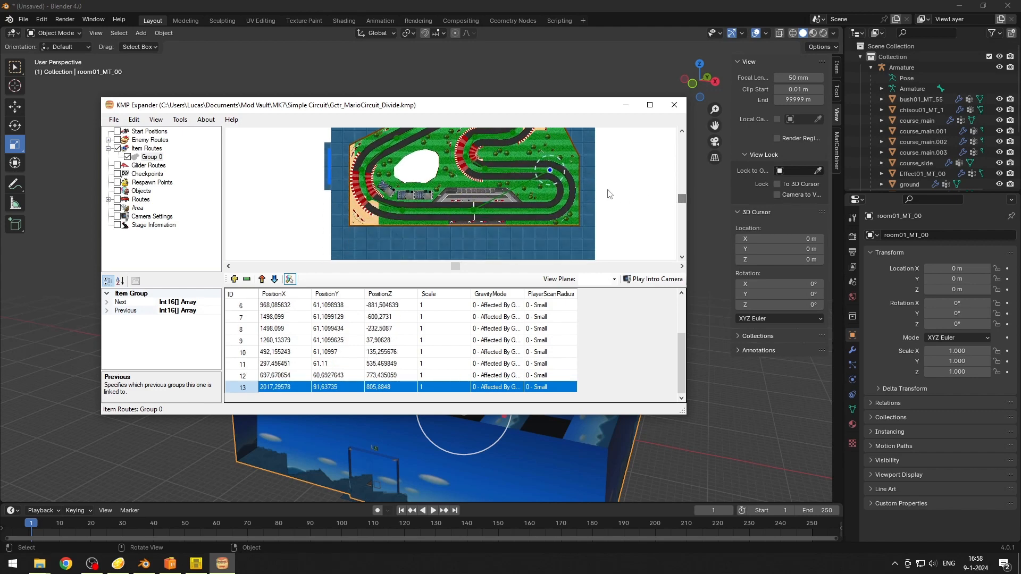
{"action": "left_click", "coordinate": [567, 190]}
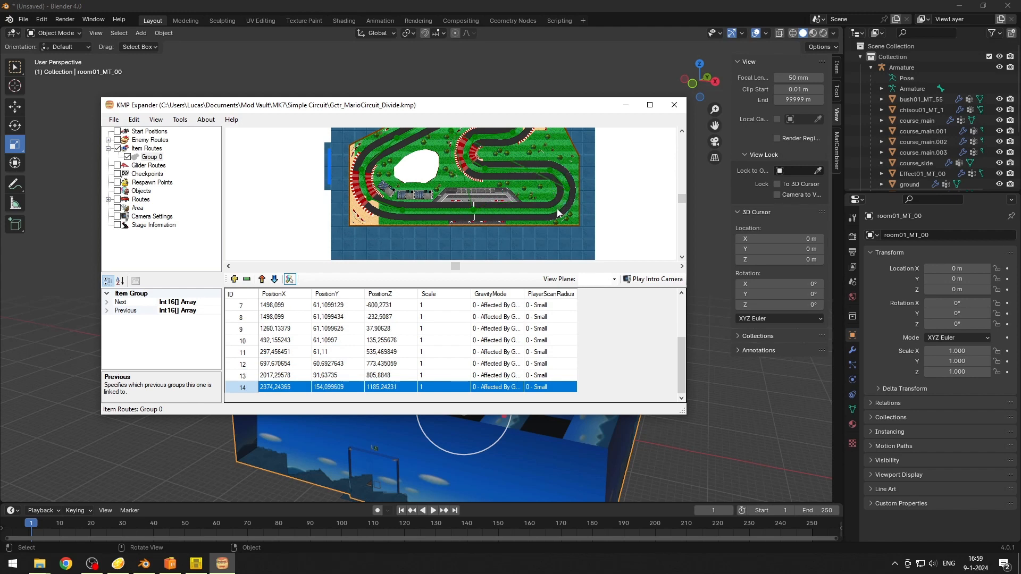
{"action": "left_click", "coordinate": [557, 209]}
{"action": "left_click", "coordinate": [533, 213]}
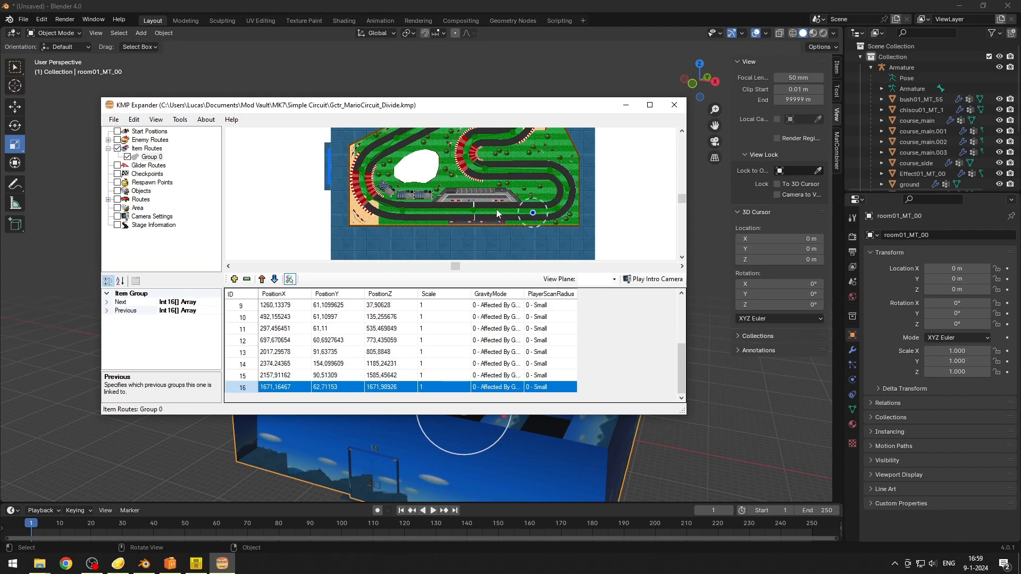
{"action": "left_click", "coordinate": [501, 212]}
Step: Turn off point drawing, shift item route point 16 to about Z 1650, and deselect it
{"action": "left_click", "coordinate": [289, 279]}
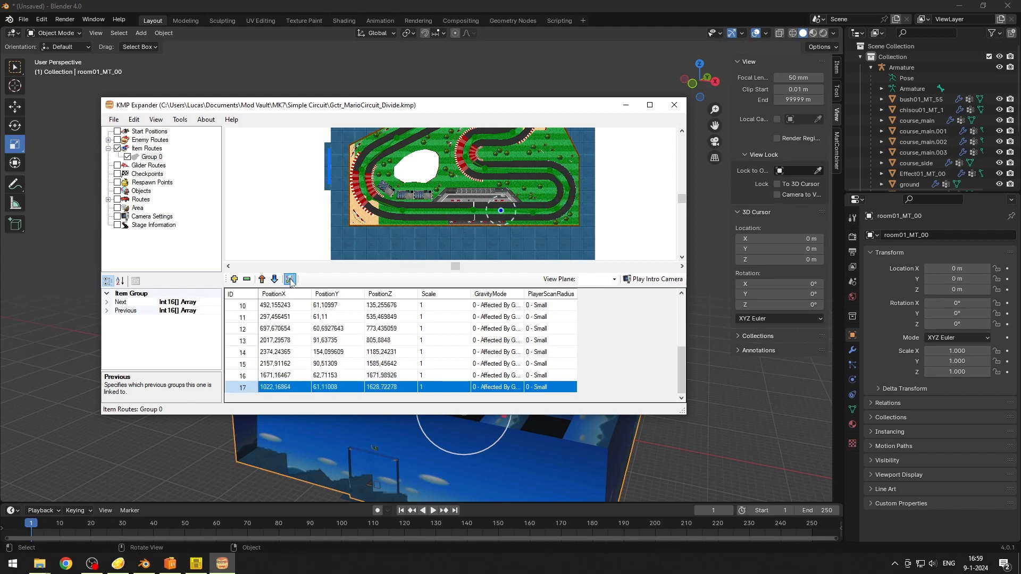
{"action": "left_click", "coordinate": [533, 212]}
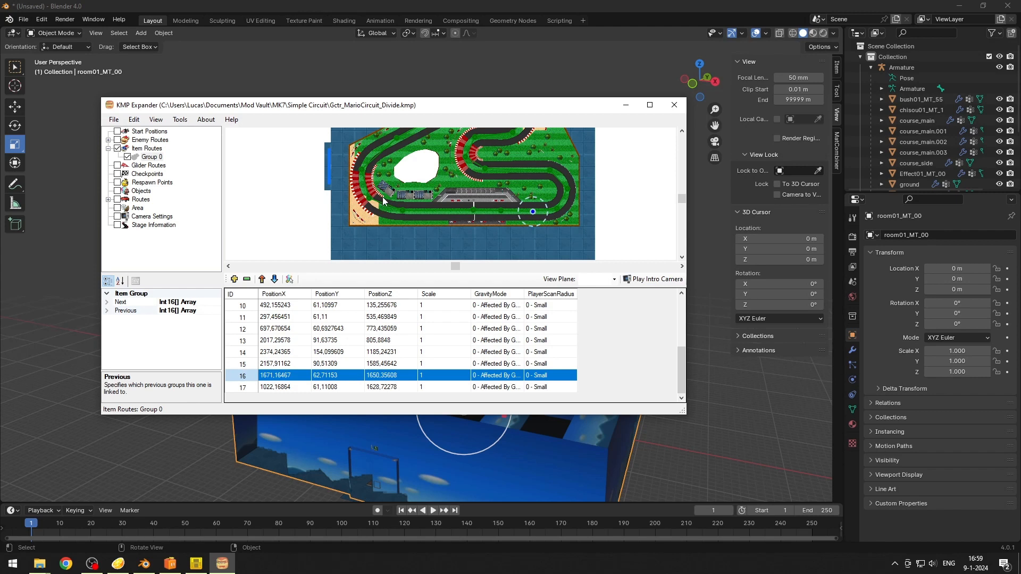
{"action": "left_click", "coordinate": [303, 202]}
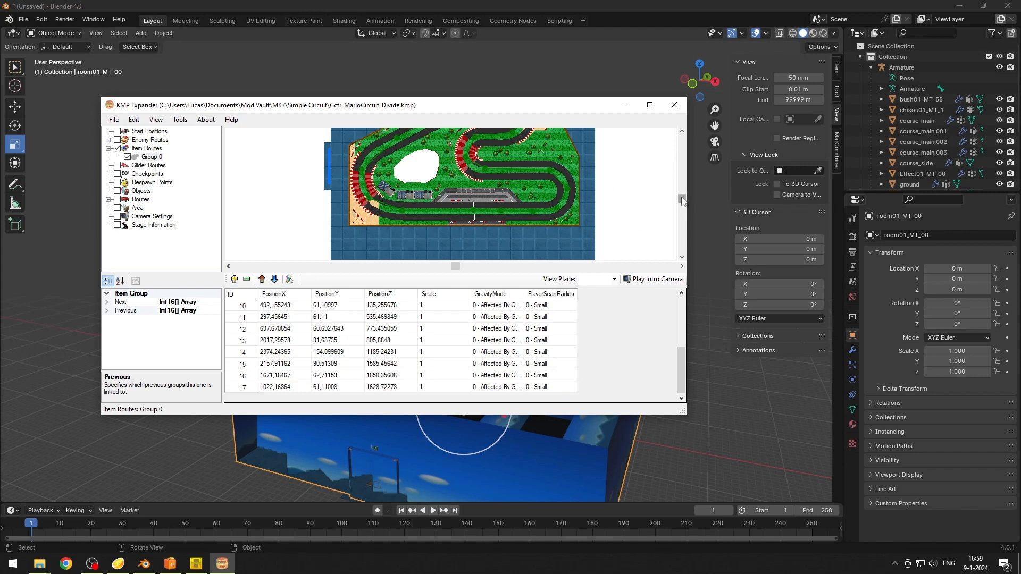
Step: Hide the Item Routes, show the Glider Routes section, and select it
{"action": "left_click_drag", "start_coordinate": [682, 201], "coordinate": [685, 197]}
{"action": "left_click", "coordinate": [127, 157]}
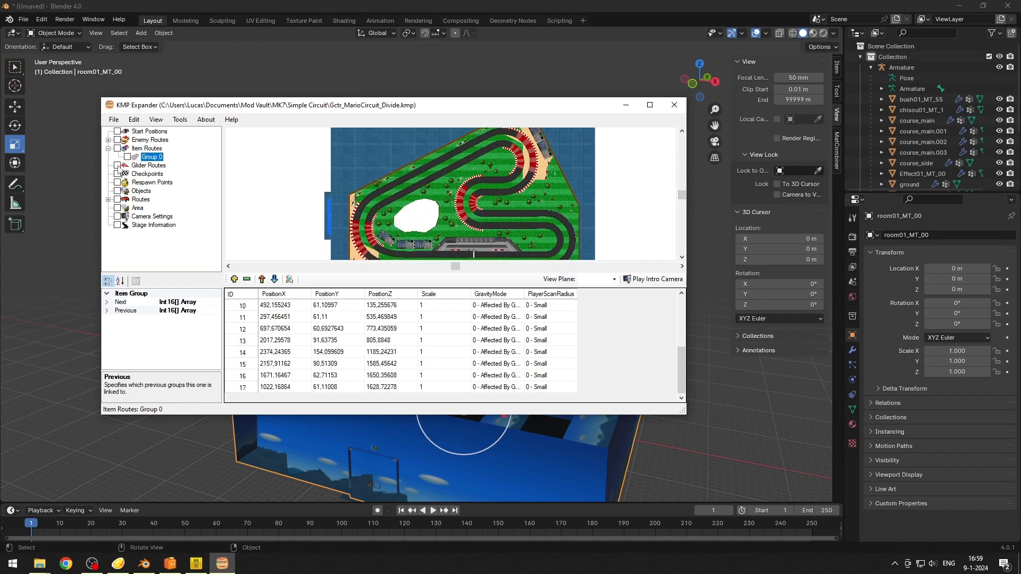
{"action": "left_click_drag", "start_coordinate": [680, 195], "coordinate": [679, 197]}
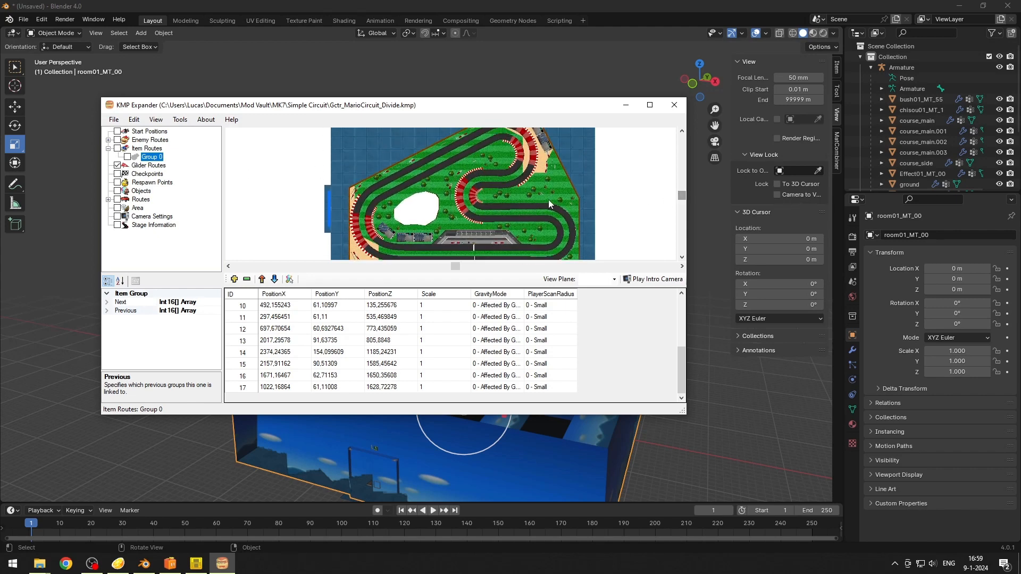
{"action": "scroll", "coordinate": [548, 199], "scroll_direction": "down", "scroll_amount": 2}
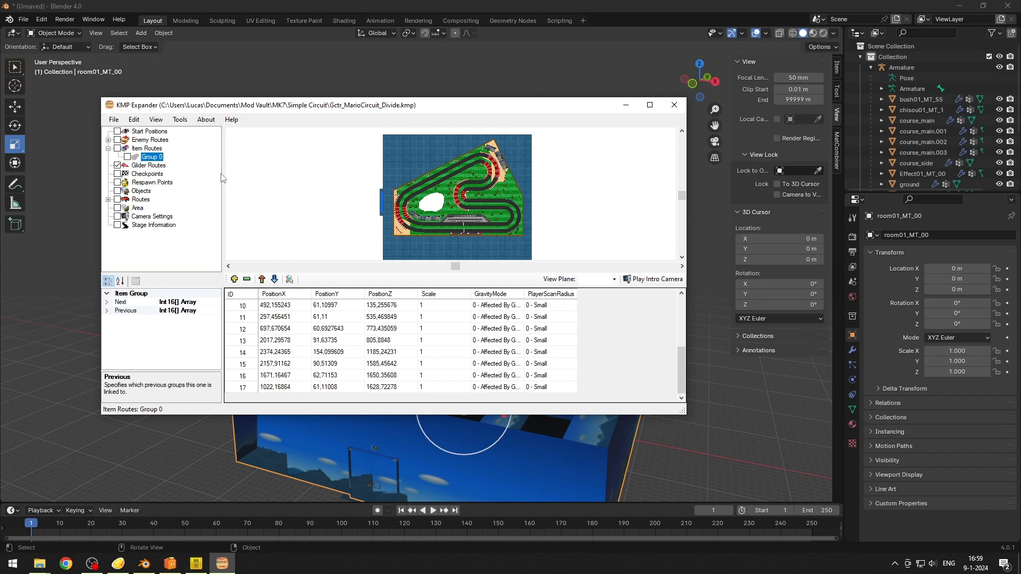
{"action": "left_click", "coordinate": [137, 167]}
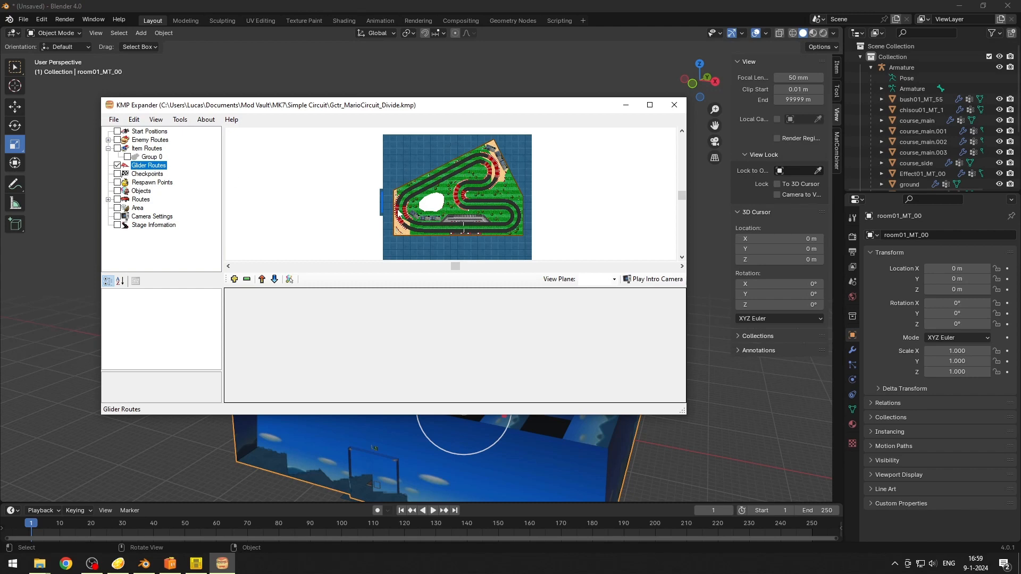
{"action": "scroll", "coordinate": [476, 203], "scroll_direction": "up", "scroll_amount": 4}
{"action": "scroll", "coordinate": [511, 227], "scroll_direction": "down", "scroll_amount": 2}
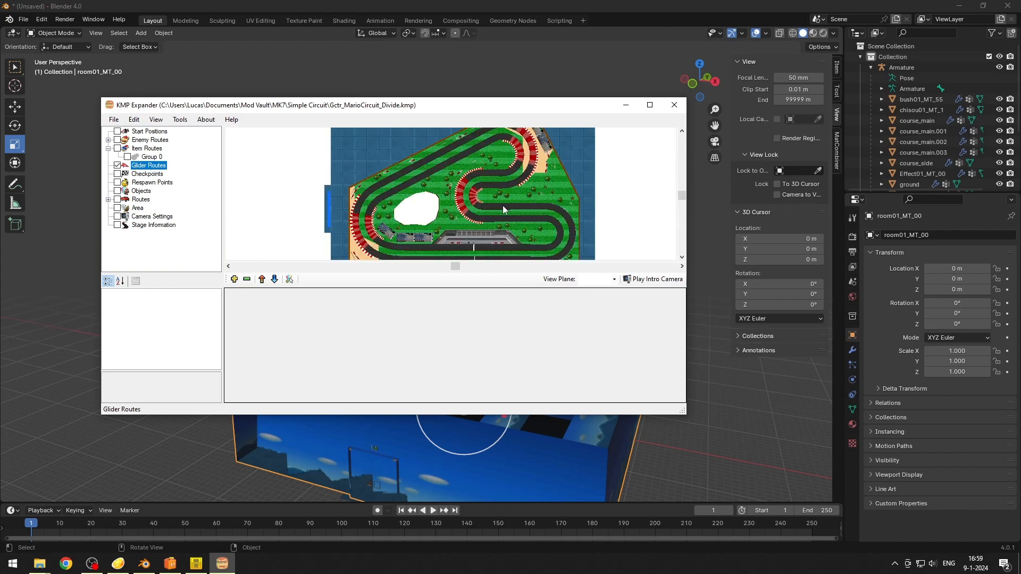
Step: View the points of Item Routes Group 0, return to the Glider Routes section, and hide it
{"action": "right_click", "coordinate": [145, 168]}
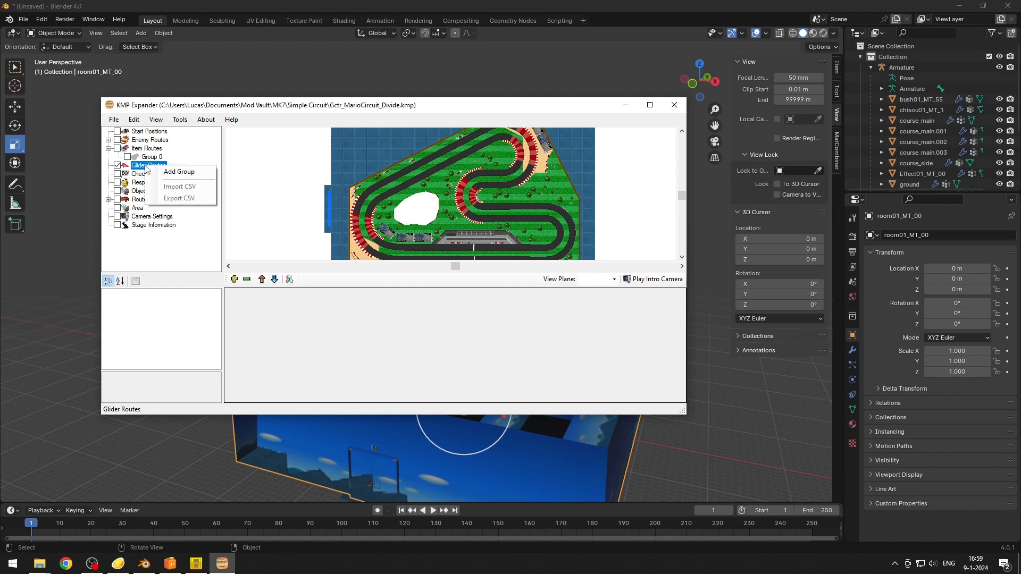
{"action": "left_click", "coordinate": [153, 156]}
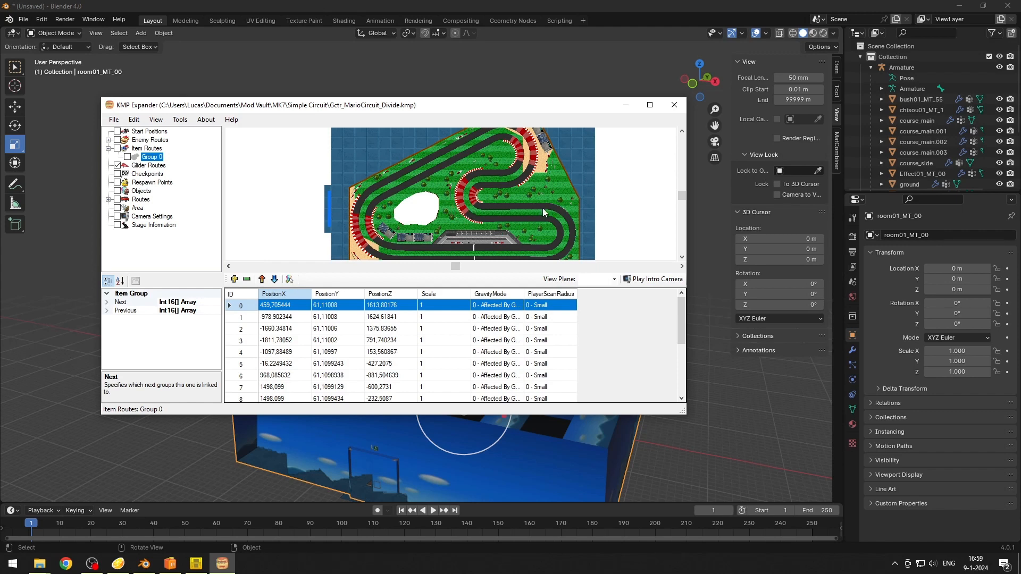
{"action": "left_click", "coordinate": [134, 166]}
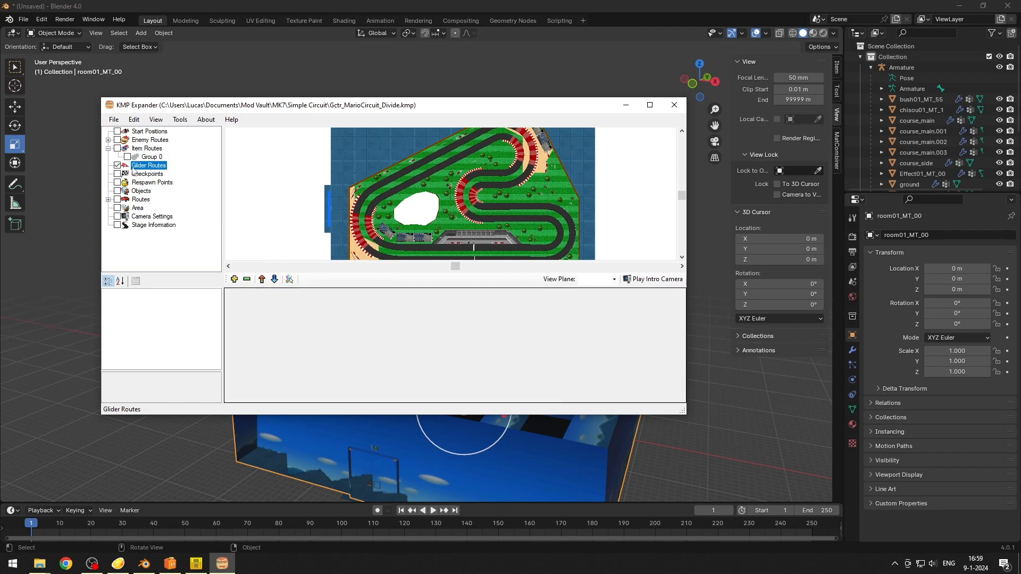
{"action": "left_click", "coordinate": [118, 166]}
Step: Add a trial group to the Glider Routes, check its Next array, and remove the group again
{"action": "right_click", "coordinate": [145, 167]}
{"action": "left_click", "coordinate": [149, 171]}
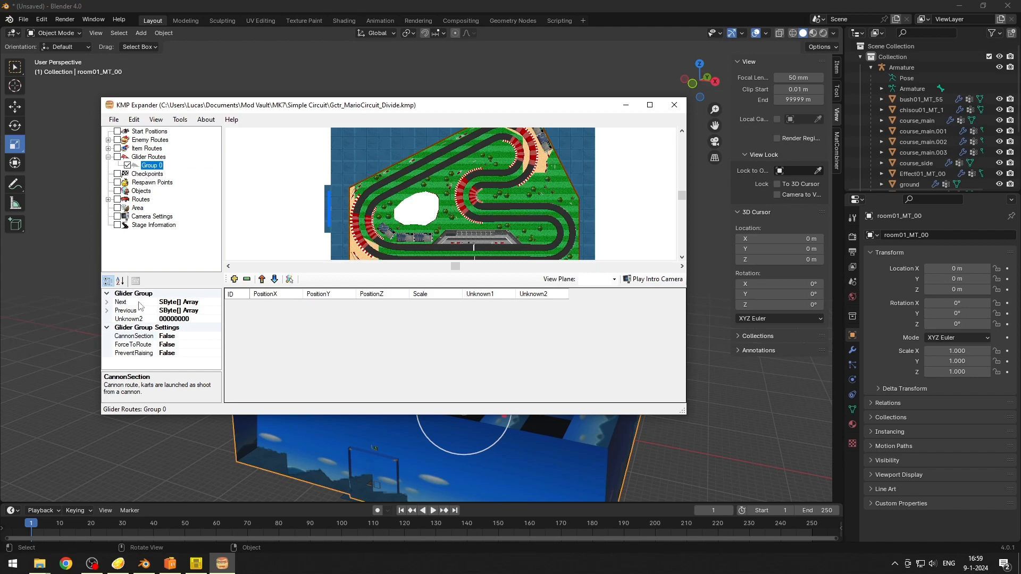
{"action": "left_click", "coordinate": [107, 302]}
{"action": "left_click", "coordinate": [106, 303]}
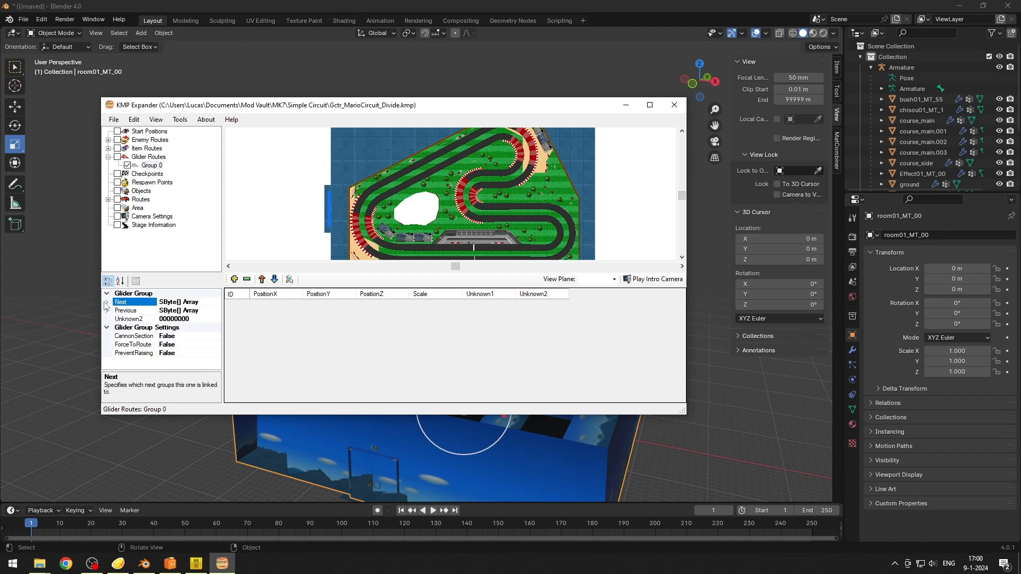
{"action": "right_click", "coordinate": [154, 166]}
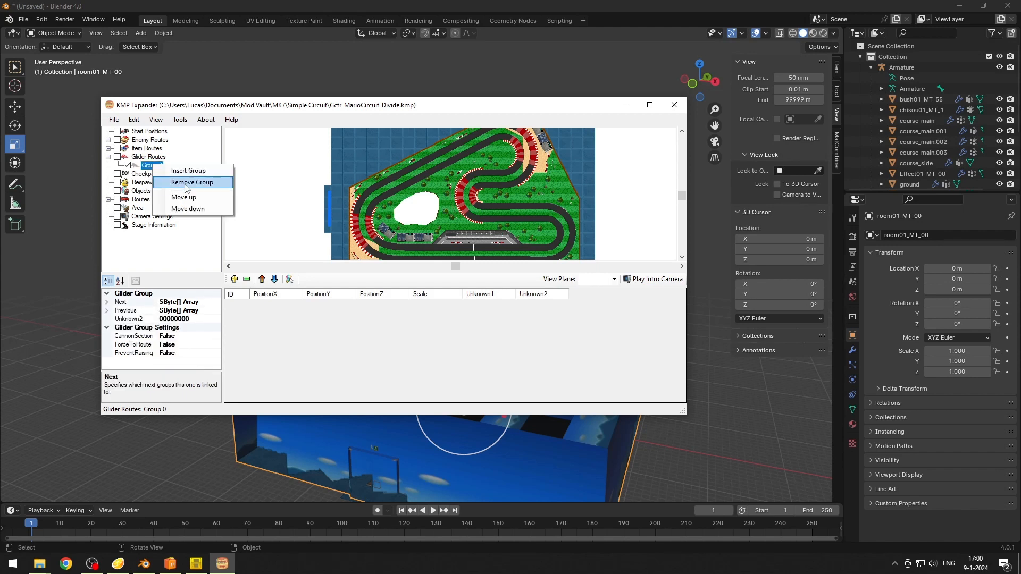
{"action": "left_click", "coordinate": [186, 182]}
Step: Show the Checkpoints section, add one group to it, and open that group
{"action": "left_click", "coordinate": [129, 168]}
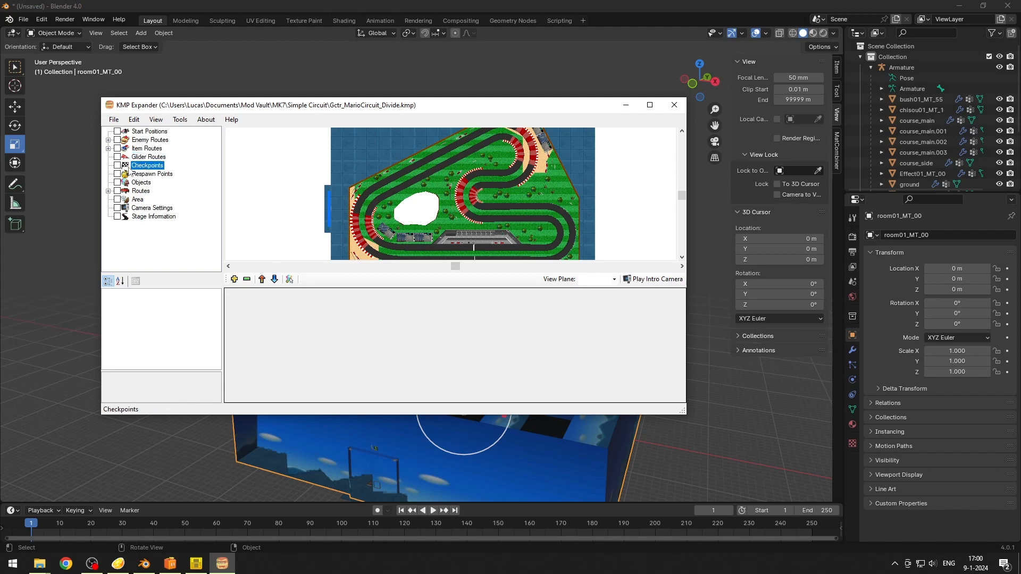
{"action": "left_click", "coordinate": [118, 166]}
{"action": "right_click", "coordinate": [143, 168]}
{"action": "left_click", "coordinate": [157, 169]}
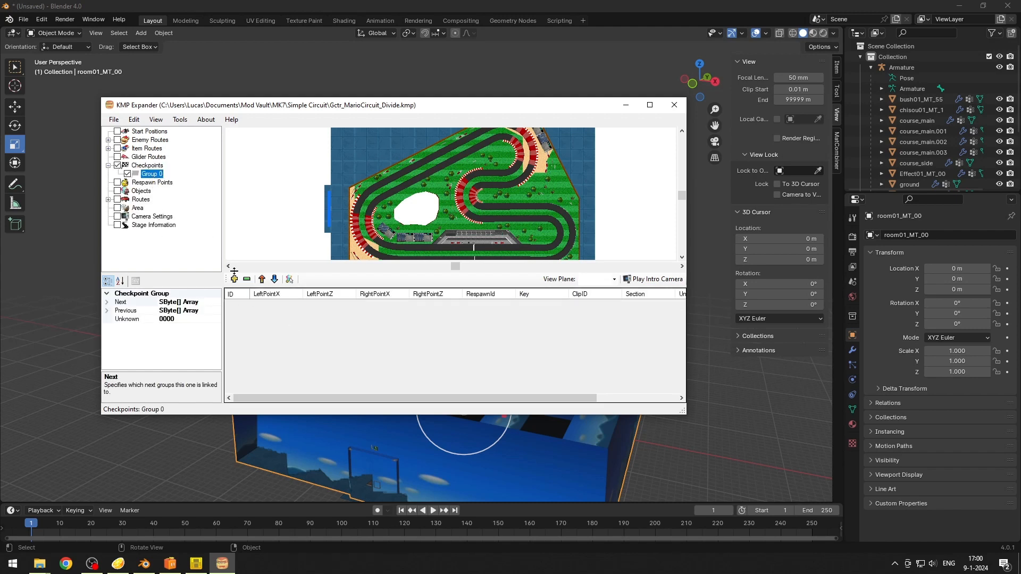
{"action": "left_click", "coordinate": [245, 305]}
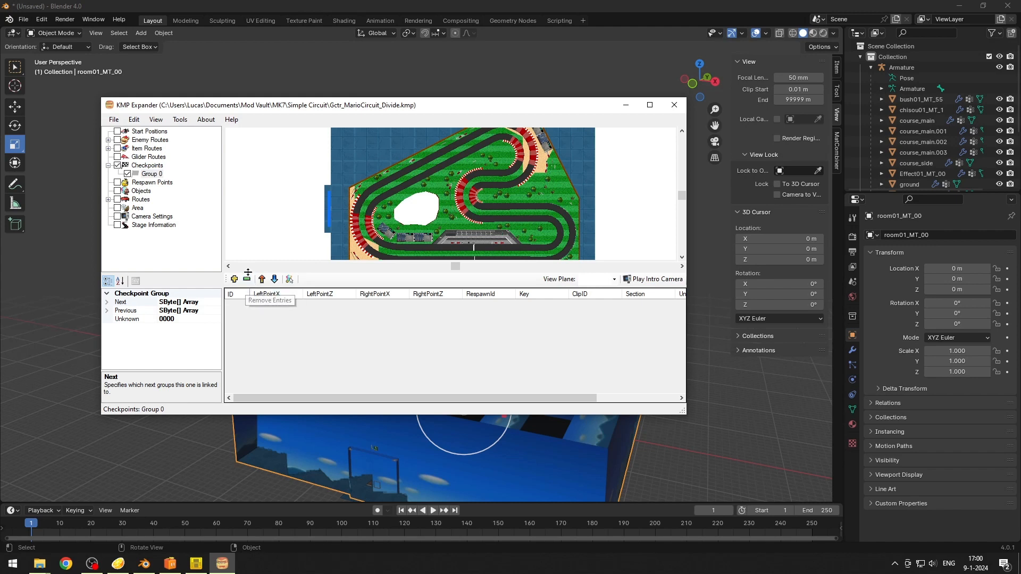
Step: Set entry [0] of both the Next and Previous arrays of the checkpoint group to 0
{"action": "left_click", "coordinate": [106, 303]}
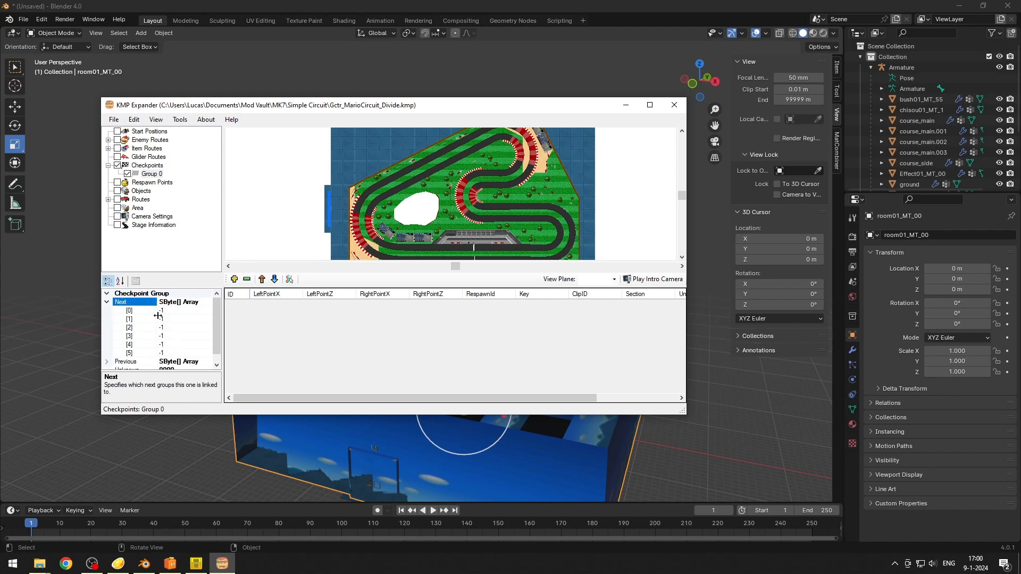
{"action": "left_click", "coordinate": [162, 310]}
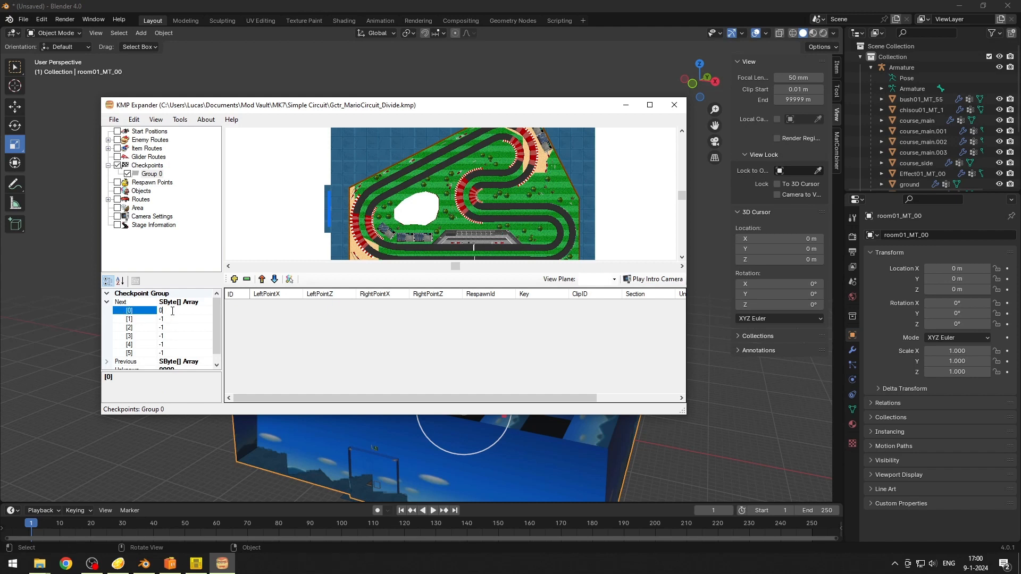
{"action": "scroll", "coordinate": [172, 312], "scroll_direction": "down", "scroll_amount": 1}
{"action": "left_click", "coordinate": [107, 353]}
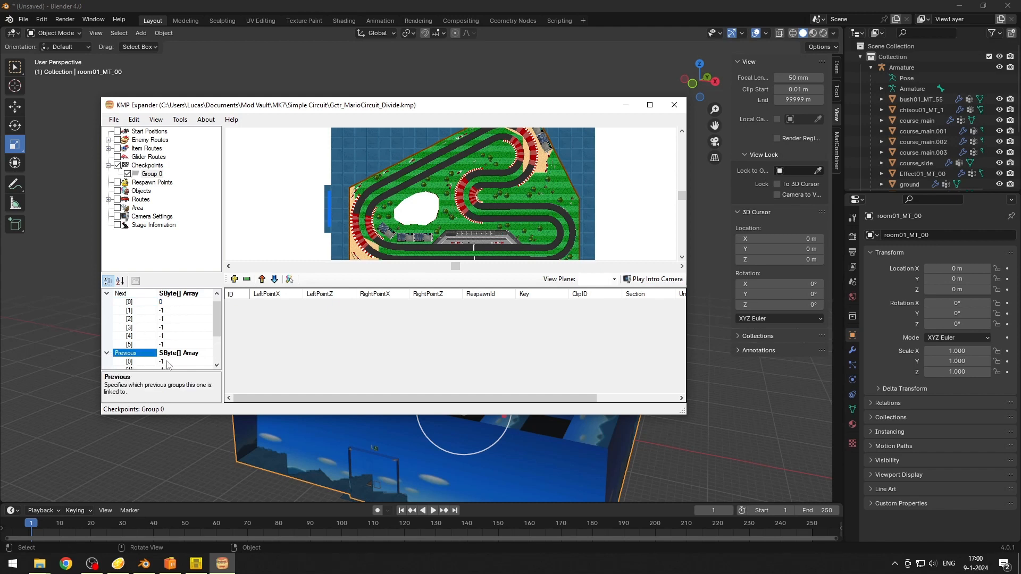
{"action": "left_click", "coordinate": [168, 362]}
{"action": "key", "text": "BackSpace"}
{"action": "key", "text": "BackSpace"}
{"action": "type", "text": "0"}
{"action": "key", "text": "Return"}
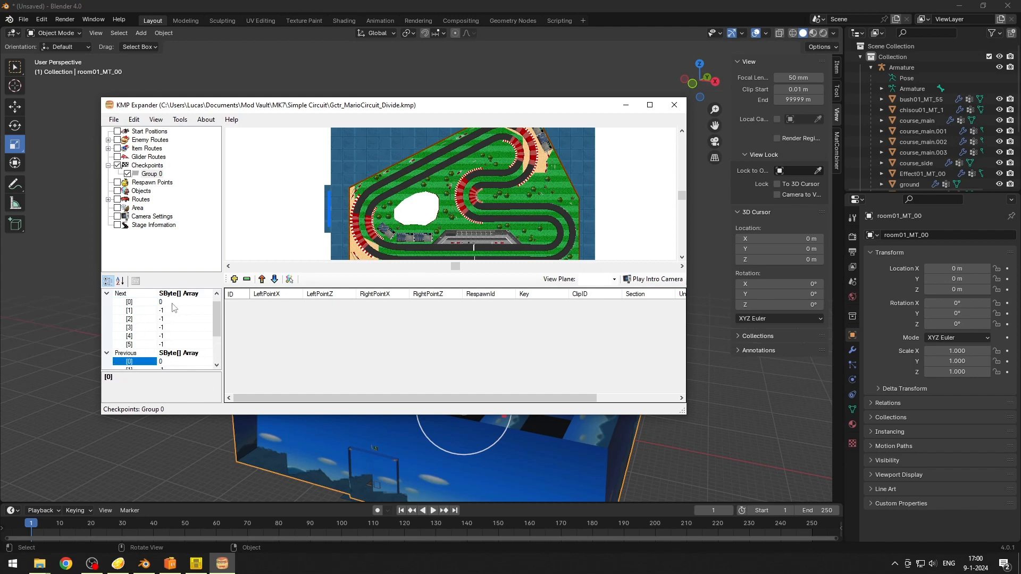
Step: Turn on point drawing and place checkpoints 0 to 3 along the inner track edge from the start line into the first bend, ending at about X -1455, Z 758
{"action": "left_click", "coordinate": [290, 279]}
{"action": "left_click_drag", "start_coordinate": [680, 191], "coordinate": [683, 197]}
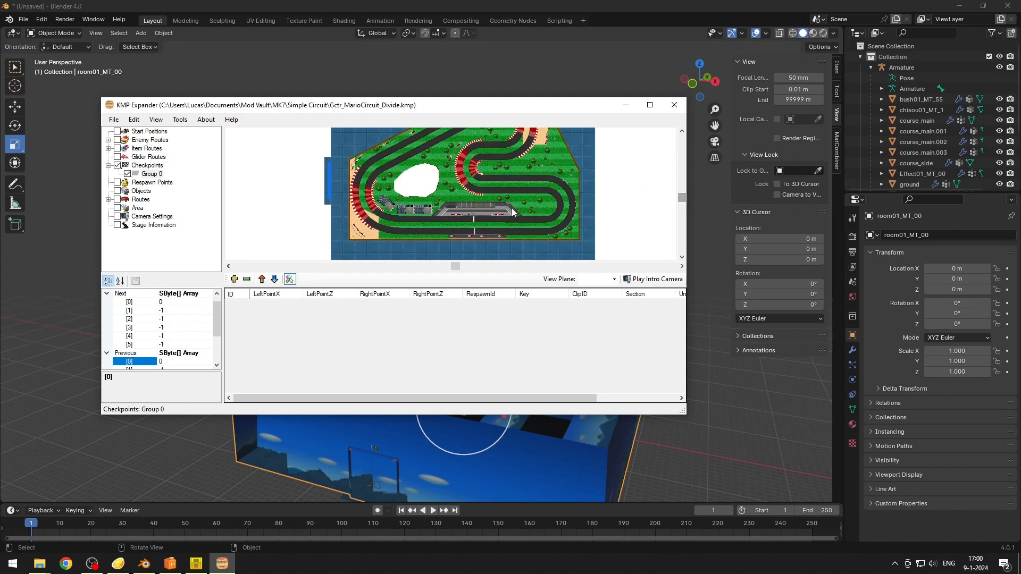
{"action": "left_click", "coordinate": [473, 209]}
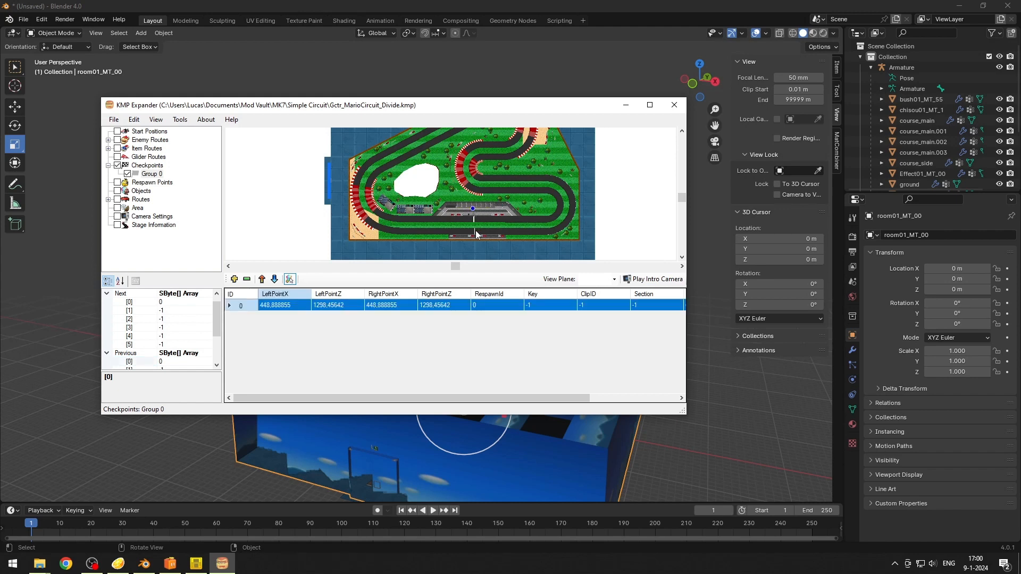
{"action": "left_click", "coordinate": [420, 209]}
{"action": "left_click", "coordinate": [385, 202]}
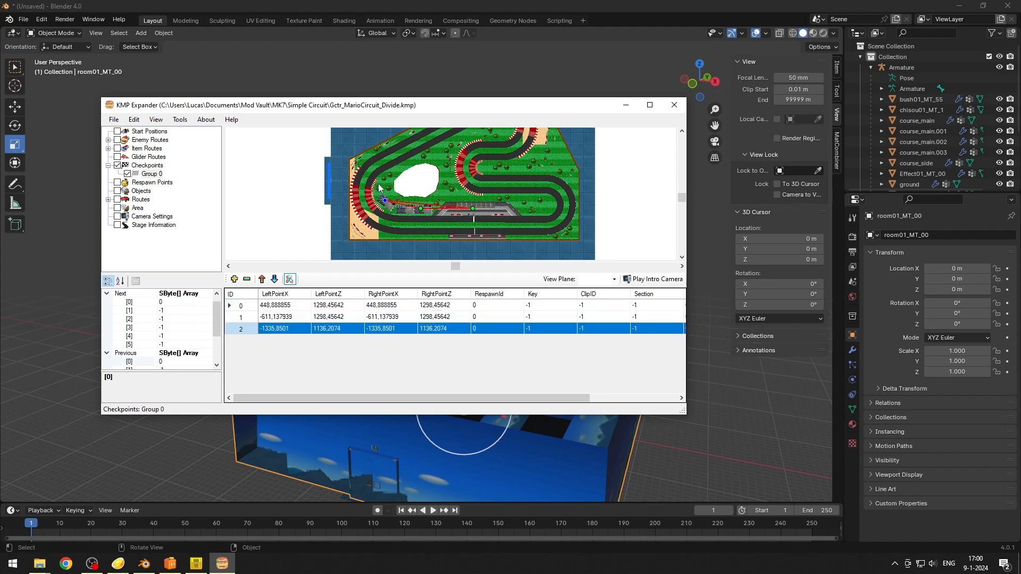
{"action": "left_click", "coordinate": [381, 187]}
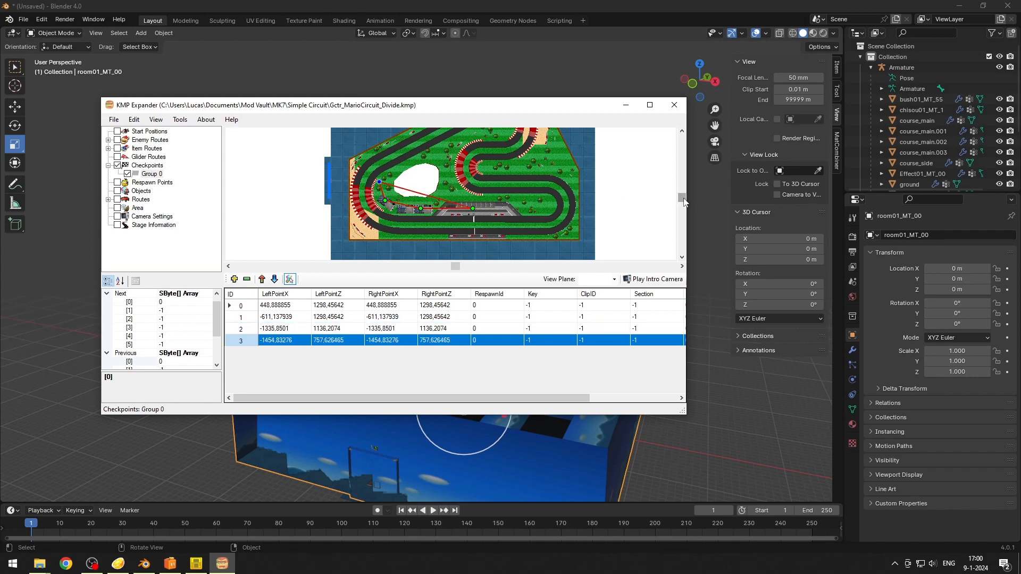
Step: Place checkpoints 4 to 9 along the inner edge of the diagonal straight and into the far hairpin, ending at about X 1195, Z -376
{"action": "scroll", "coordinate": [643, 209], "scroll_direction": "up", "scroll_amount": 3}
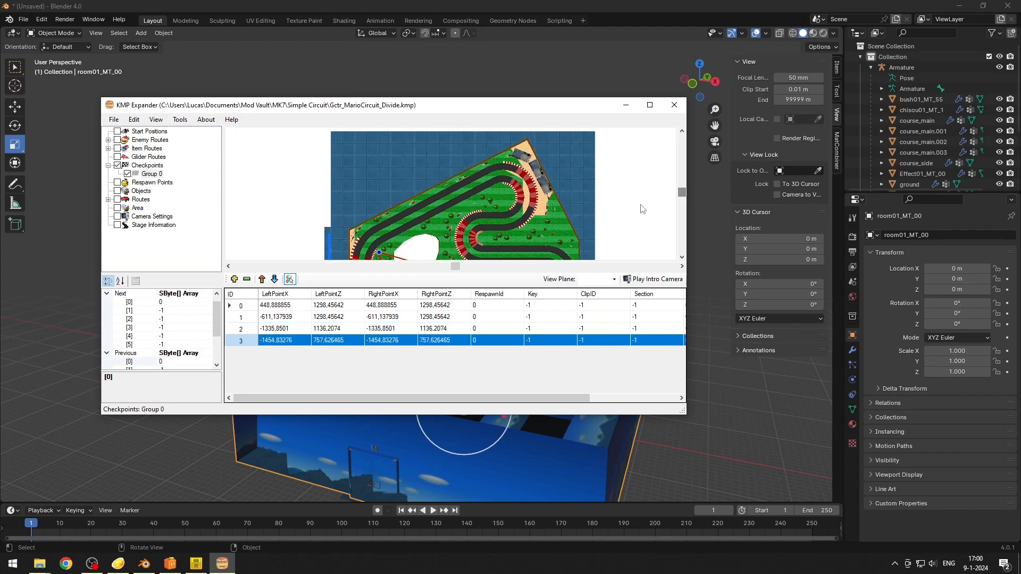
{"action": "left_click", "coordinate": [410, 236]}
{"action": "left_click", "coordinate": [433, 223]}
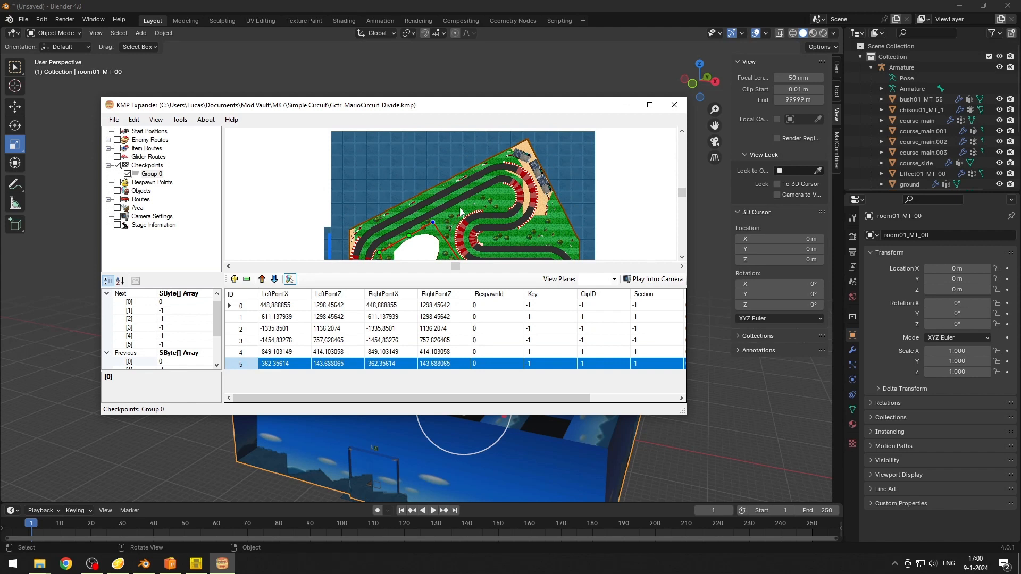
{"action": "left_click", "coordinate": [462, 204]}
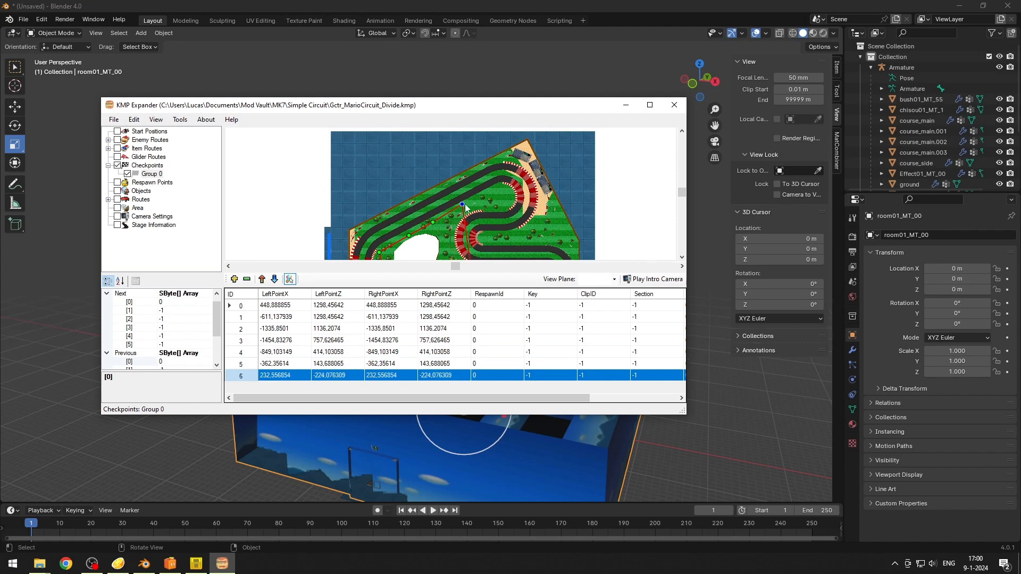
{"action": "left_click", "coordinate": [489, 189]}
{"action": "left_click", "coordinate": [507, 190]}
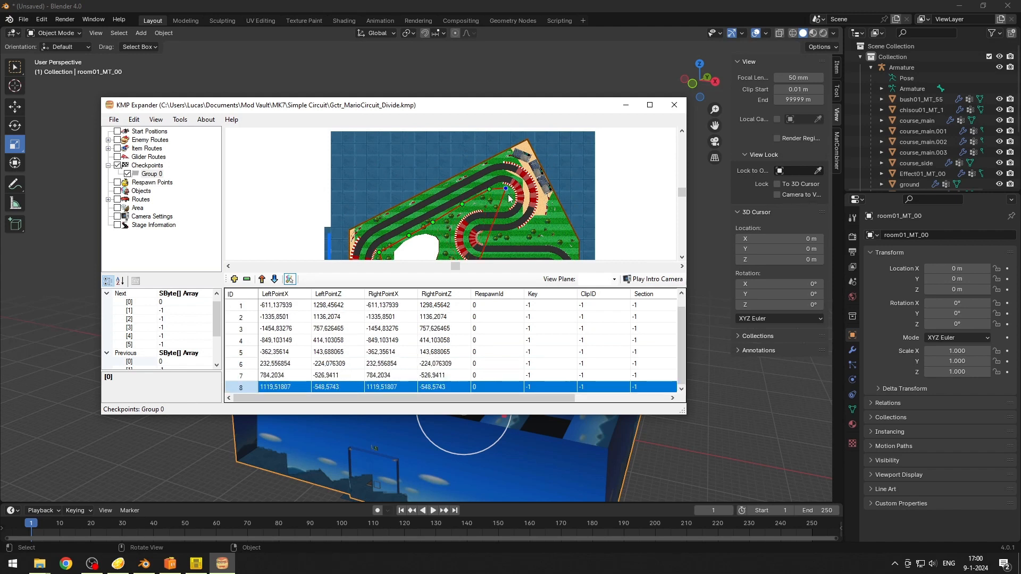
{"action": "left_click", "coordinate": [509, 197]}
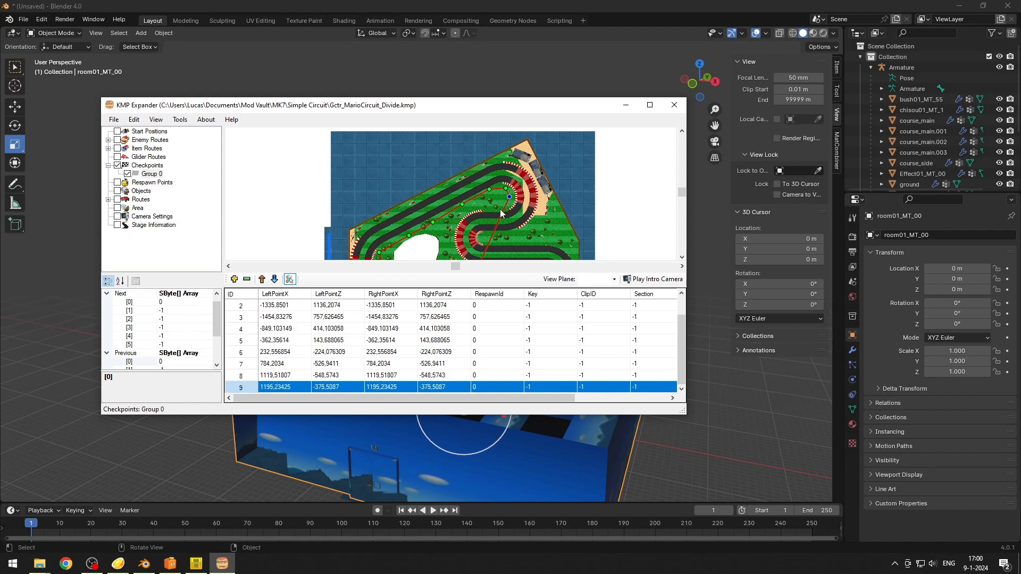
Step: Place checkpoints 10 to 14 along the inner edge from the far hairpin around the middle bend, ending at about X 27, Z 663
{"action": "left_click", "coordinate": [499, 209]}
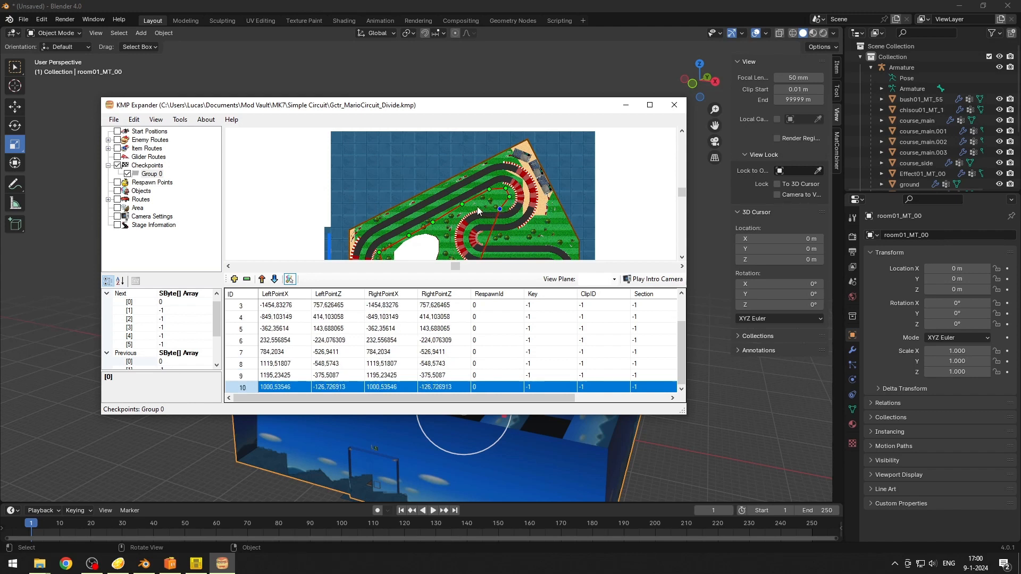
{"action": "left_click", "coordinate": [481, 213]}
{"action": "left_click", "coordinate": [465, 224]}
{"action": "left_click", "coordinate": [448, 232]}
{"action": "left_click", "coordinate": [452, 248]}
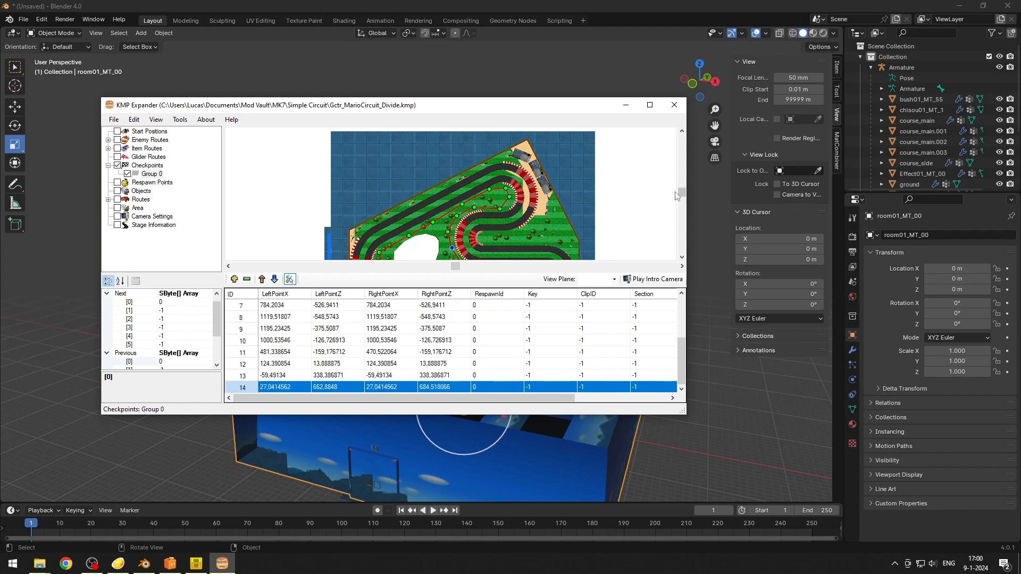
Step: Replace checkpoint 14 with one at about X 38, Z 796 and continue placing checkpoints up to 17 at about X 1725, Z 1045
{"action": "scroll", "coordinate": [677, 196], "scroll_direction": "down", "scroll_amount": 2}
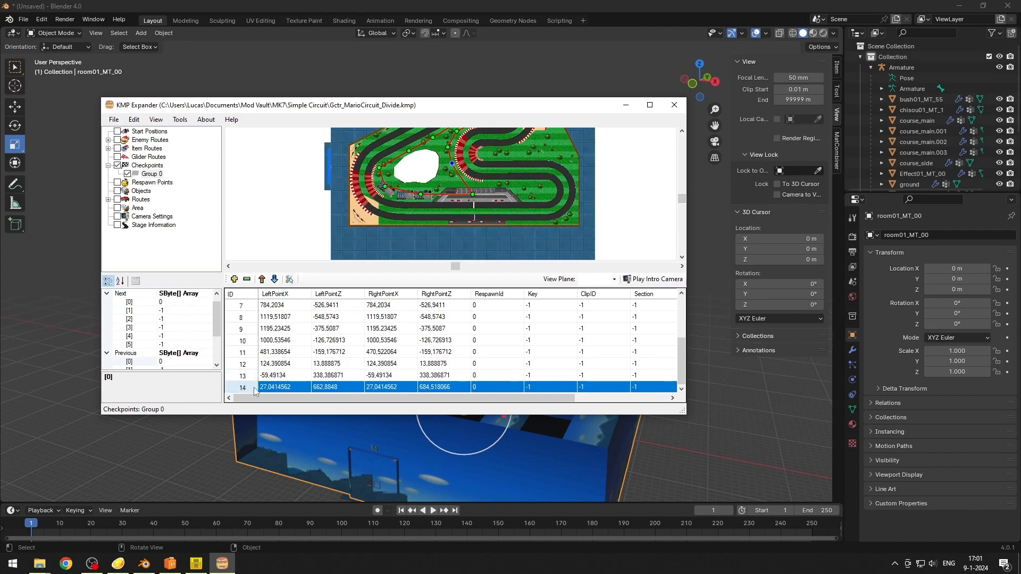
{"action": "left_click", "coordinate": [247, 279]}
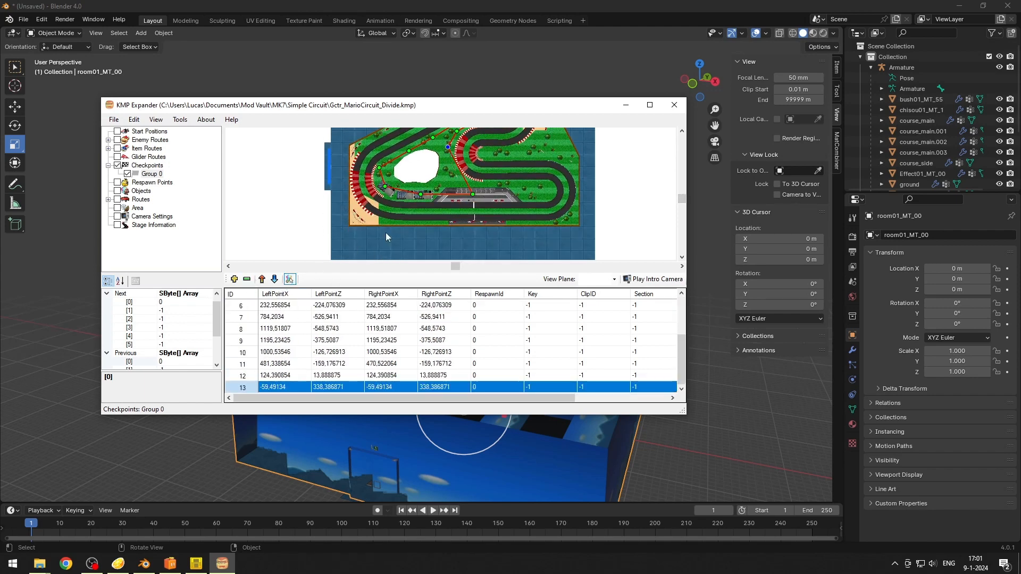
{"action": "left_click", "coordinate": [453, 169]}
{"action": "left_click", "coordinate": [468, 182]}
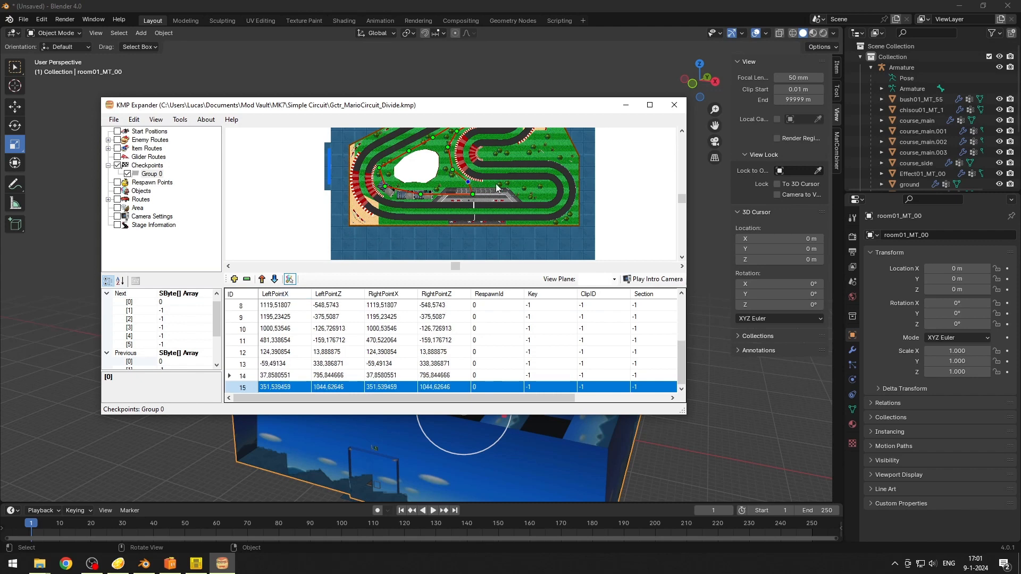
{"action": "left_click", "coordinate": [497, 182]}
{"action": "left_click", "coordinate": [536, 182]}
{"action": "left_click", "coordinate": [550, 185]}
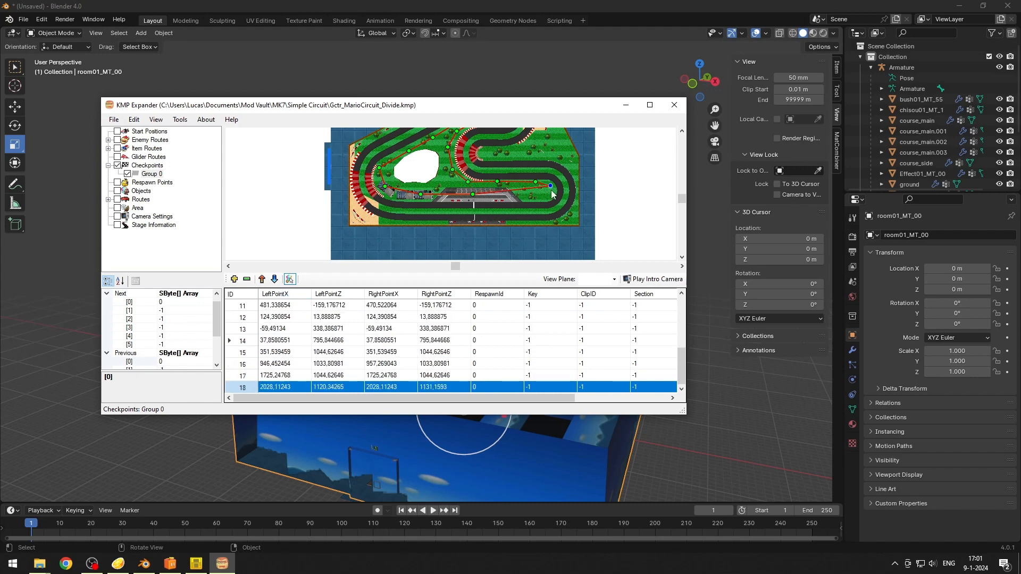
{"action": "left_click", "coordinate": [551, 193]}
{"action": "left_click", "coordinate": [247, 280]}
{"action": "scroll", "coordinate": [249, 367], "scroll_direction": "down", "scroll_amount": 1}
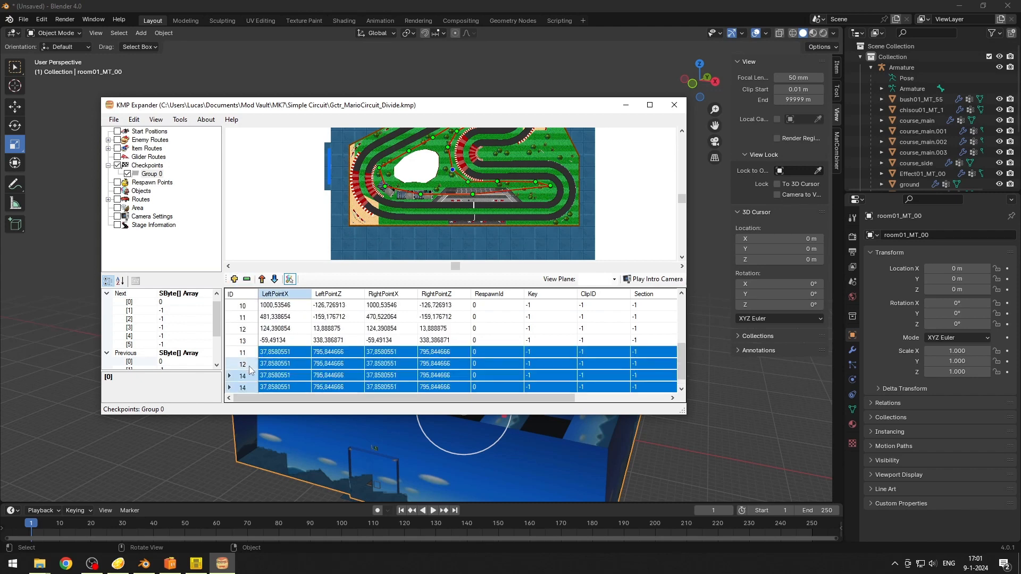
{"action": "left_click", "coordinate": [244, 388]}
{"action": "left_click", "coordinate": [248, 280]}
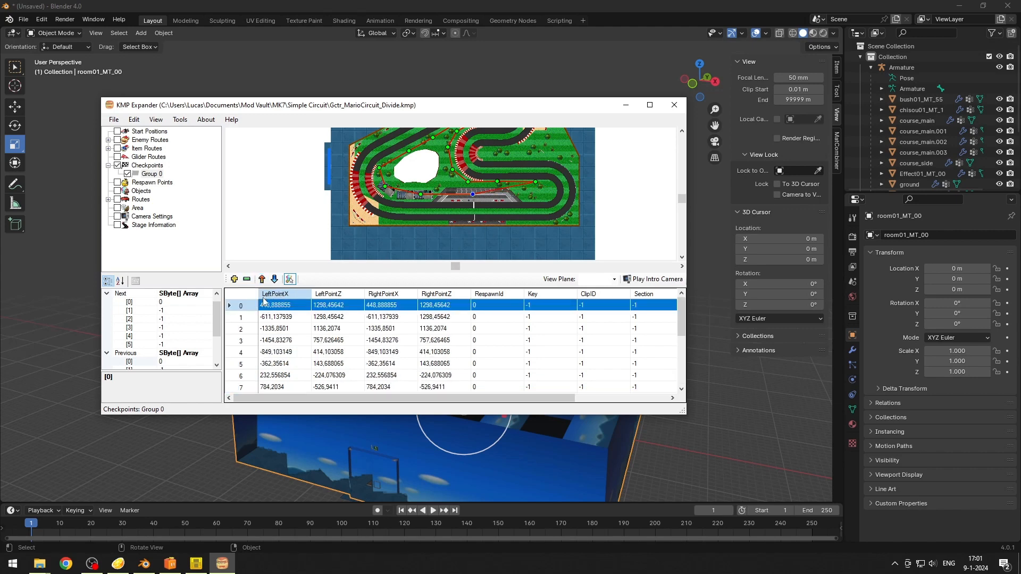
{"action": "left_click", "coordinate": [536, 182]}
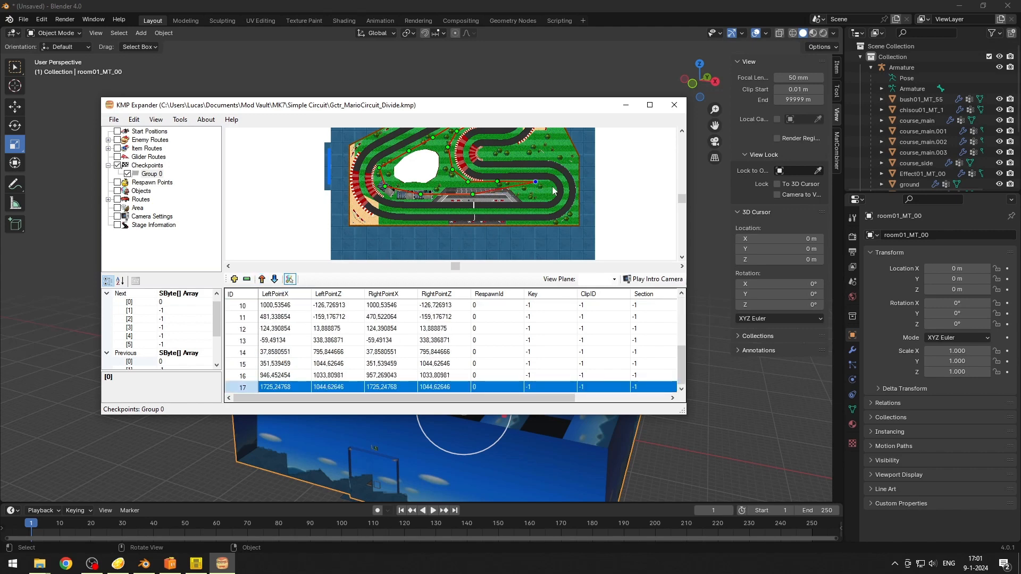
{"action": "left_click", "coordinate": [552, 193]}
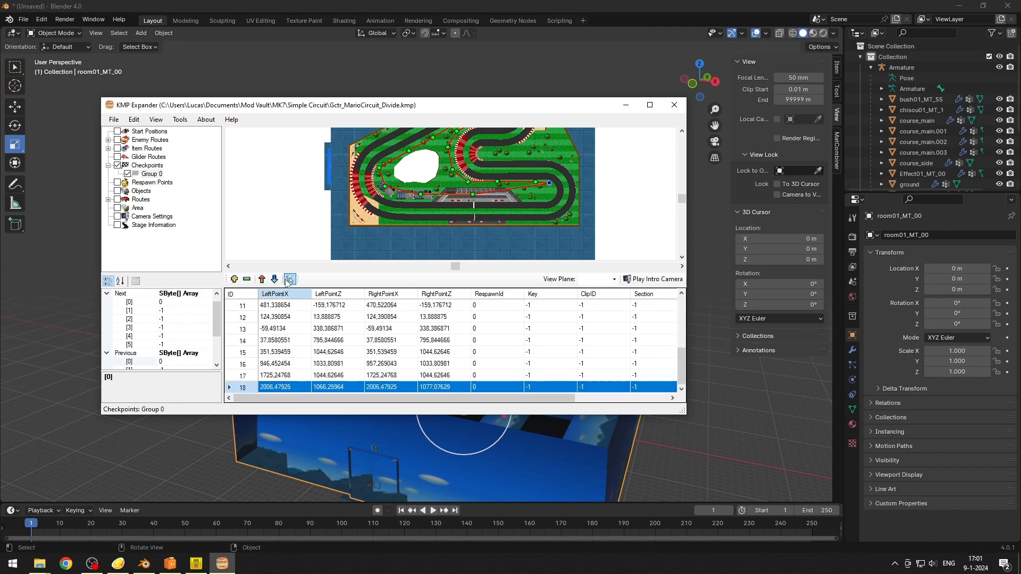
{"action": "left_click", "coordinate": [246, 279]}
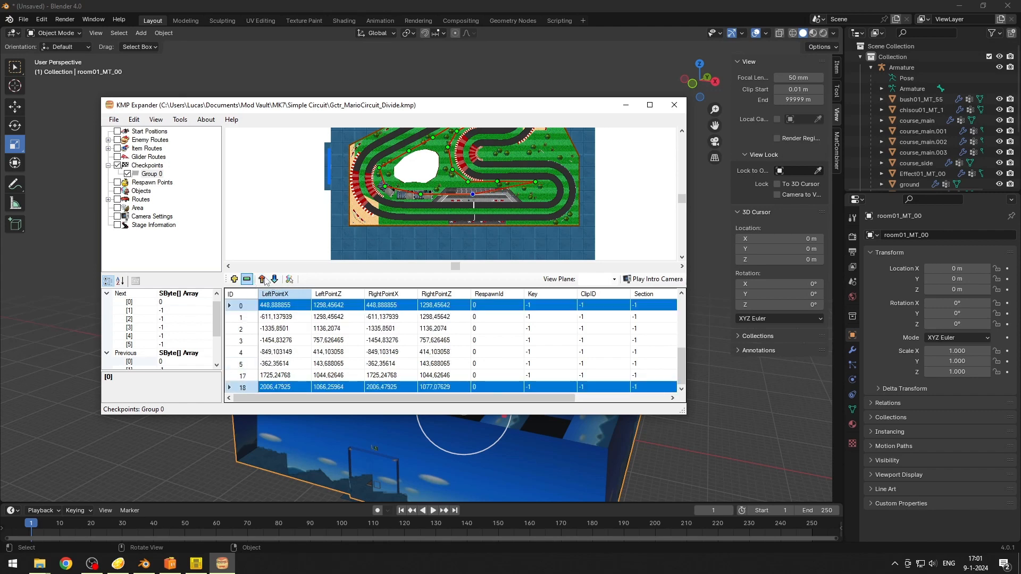
Step: Continue from checkpoint 17 with checkpoints 18 to 21 around the final hairpin's inner edge, ending at about X 1141, Z 1326
{"action": "left_click", "coordinate": [536, 182]}
{"action": "left_click", "coordinate": [551, 186]}
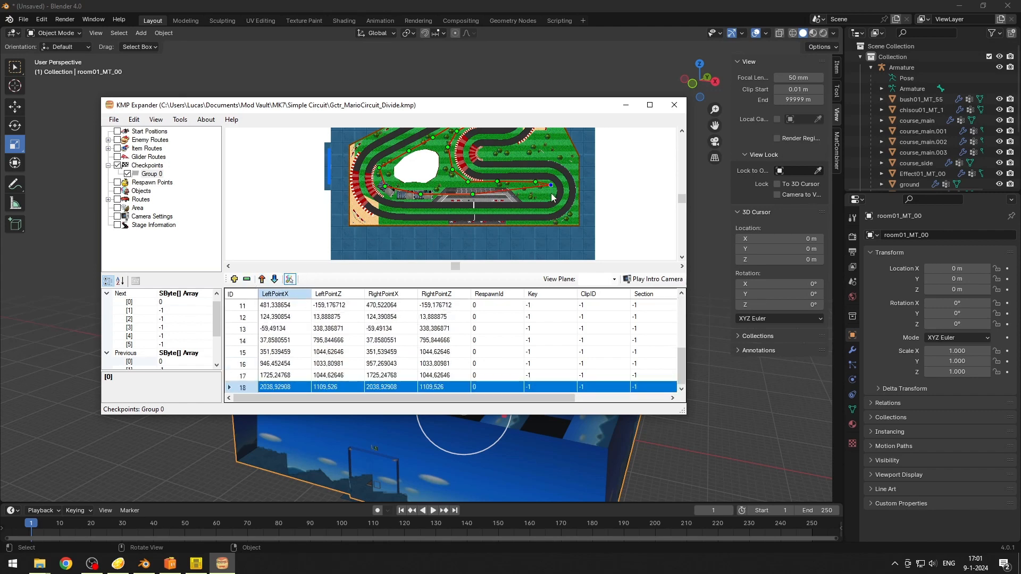
{"action": "left_click", "coordinate": [551, 193]}
{"action": "left_click", "coordinate": [537, 197]}
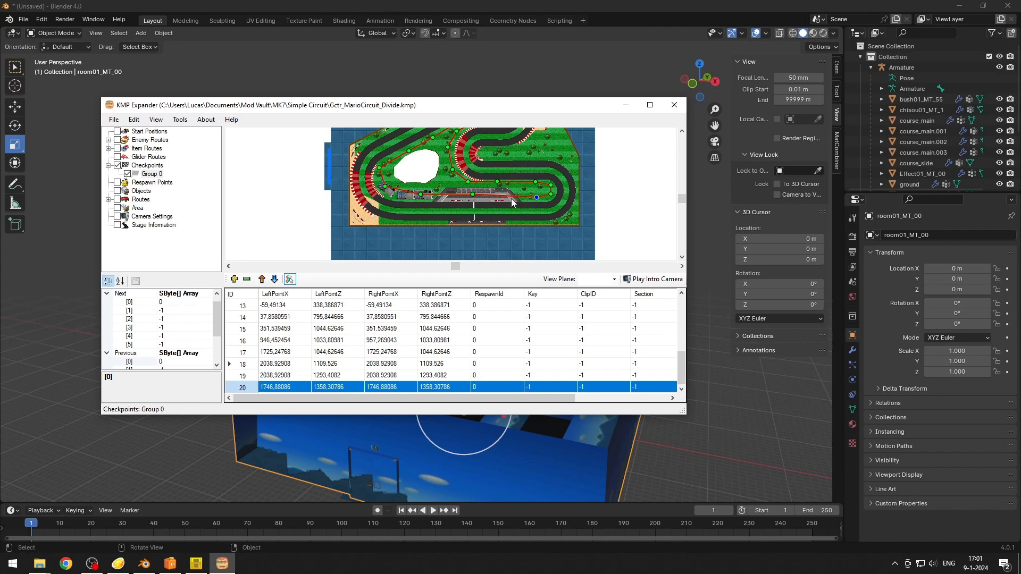
{"action": "left_click", "coordinate": [507, 196]}
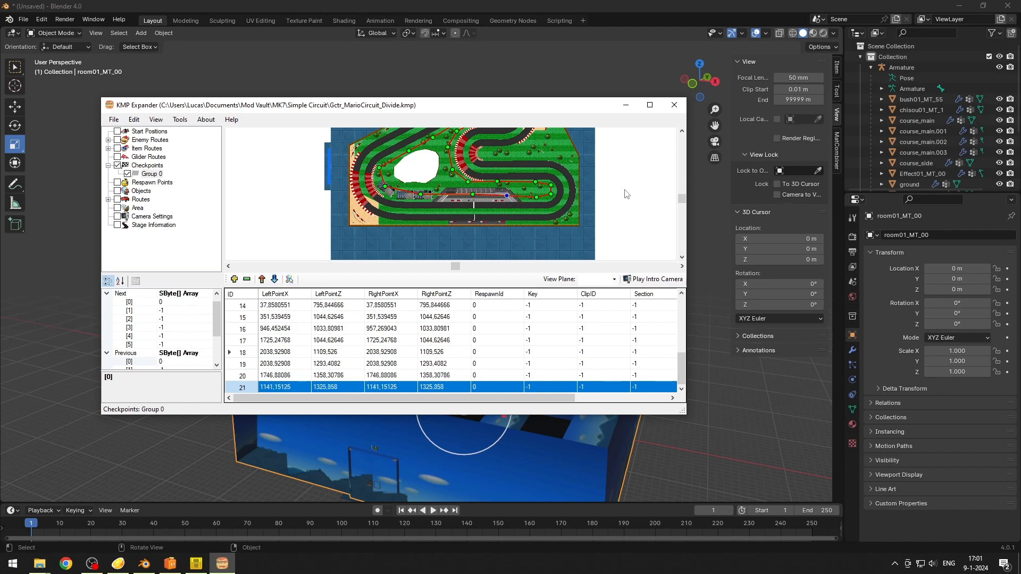
Step: Stretch checkpoint 0 across the start straight from about X 481, Z 1926 to X 471, Z 1298, and set its Key to 0
{"action": "left_click_drag", "start_coordinate": [682, 200], "coordinate": [682, 200]}
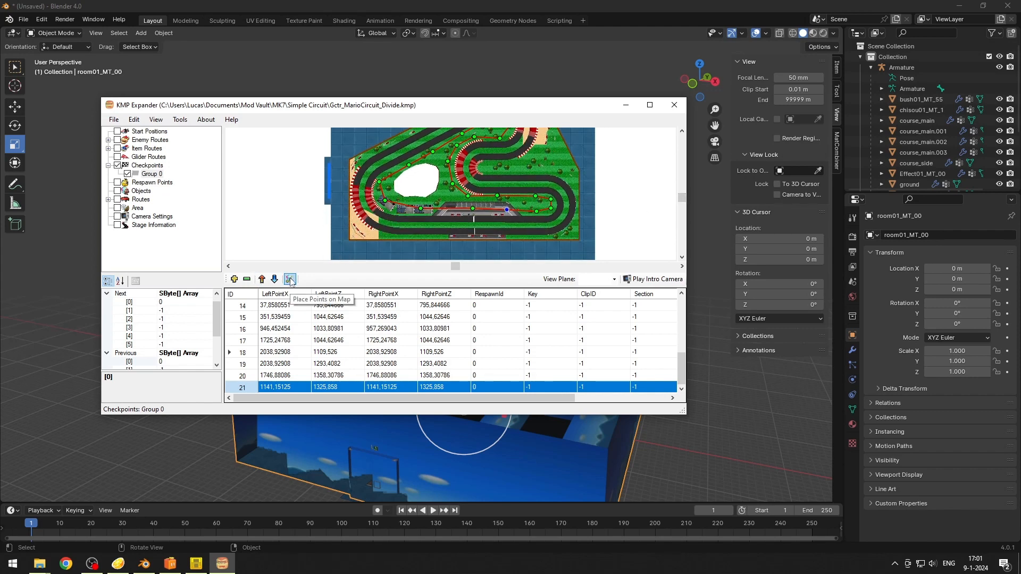
{"action": "left_click_drag", "start_coordinate": [476, 211], "coordinate": [474, 238]}
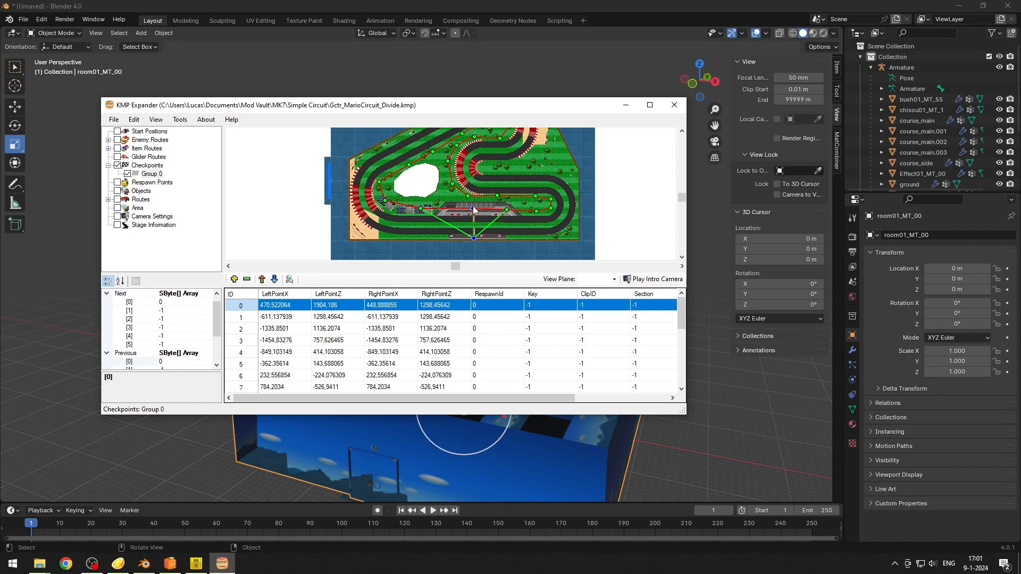
{"action": "left_click", "coordinate": [473, 210]}
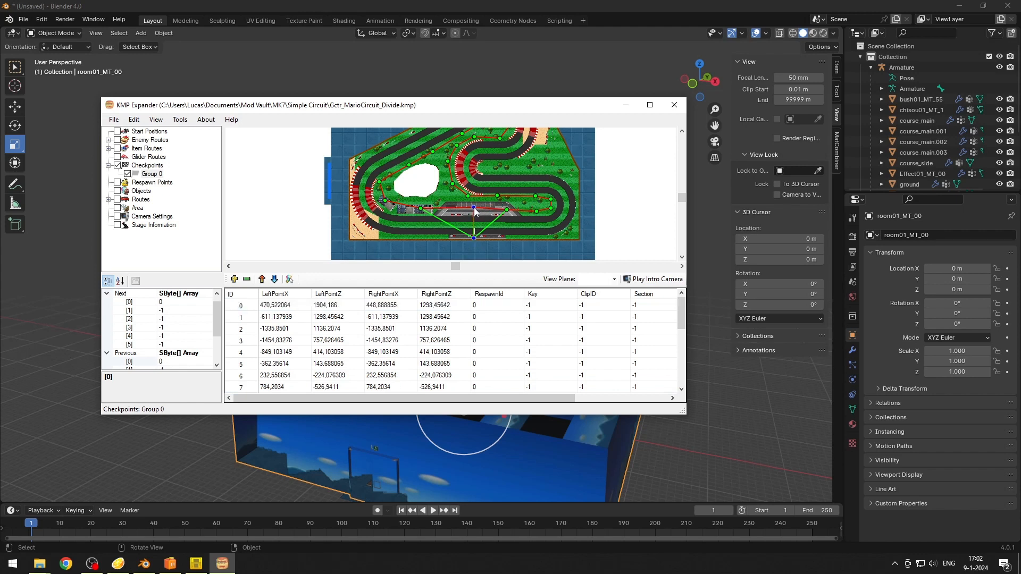
{"action": "left_click", "coordinate": [474, 207]}
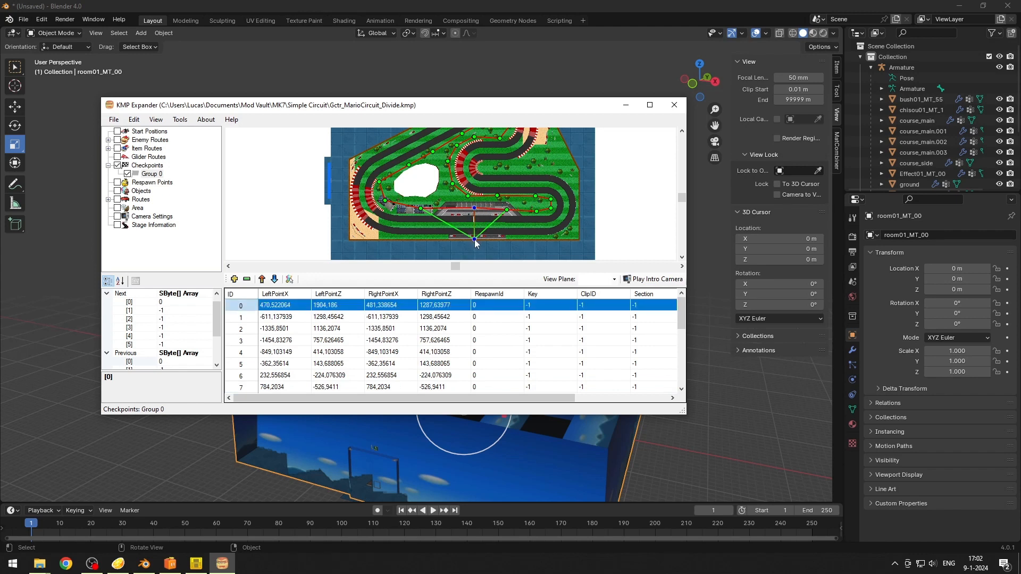
{"action": "left_click_drag", "start_coordinate": [475, 240], "coordinate": [476, 212]}
{"action": "double_click", "coordinate": [544, 306]}
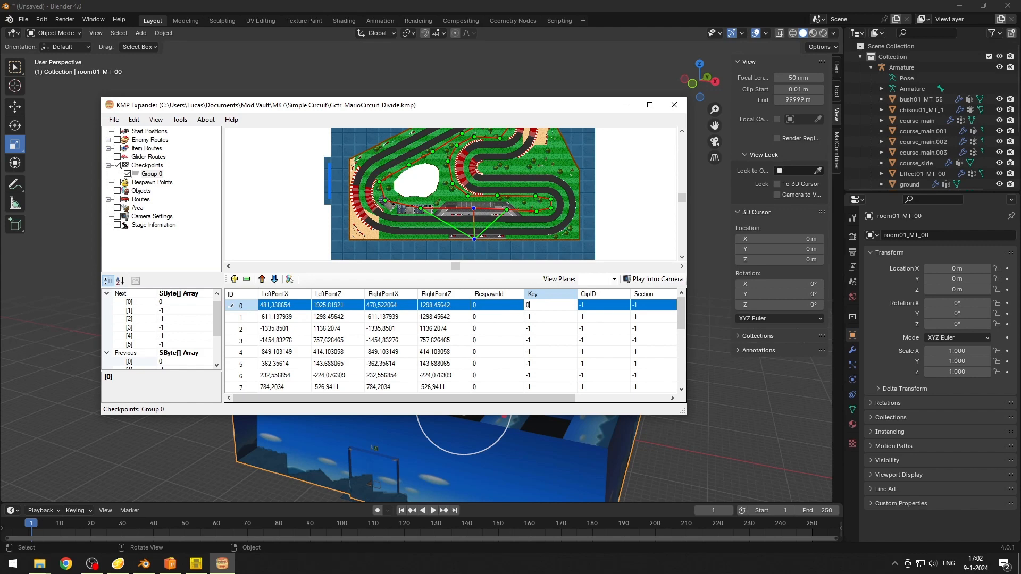
{"action": "left_click", "coordinate": [509, 316]}
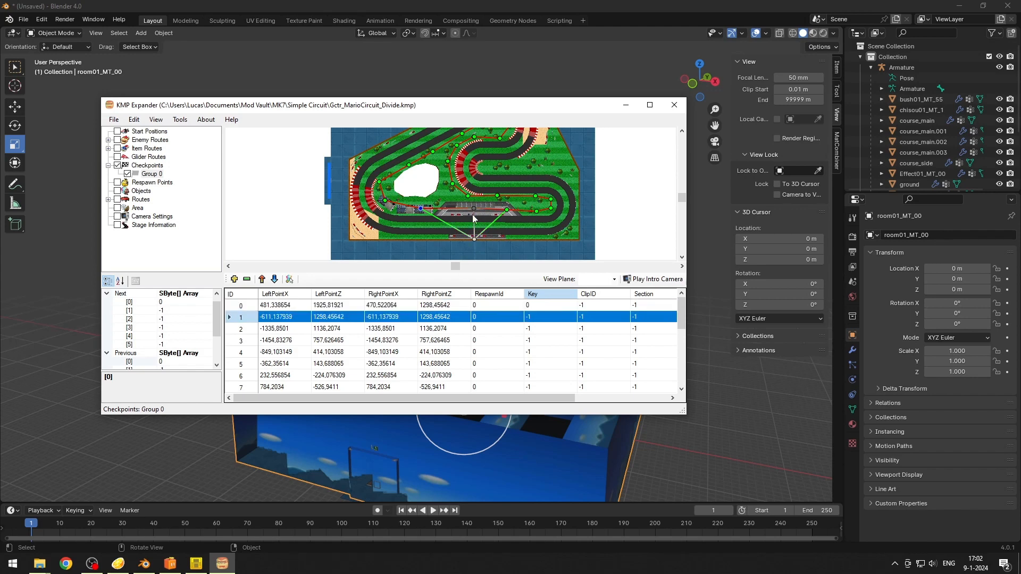
Step: Move the left points of checkpoints 1 to 4 to the outer track edge around the first bend, checkpoint 4's to about X -1260, Z -107
{"action": "scroll", "coordinate": [474, 217], "scroll_direction": "up", "scroll_amount": 3}
{"action": "scroll", "coordinate": [477, 219], "scroll_direction": "down", "scroll_amount": 3}
{"action": "left_click_drag", "start_coordinate": [420, 207], "coordinate": [354, 219]}
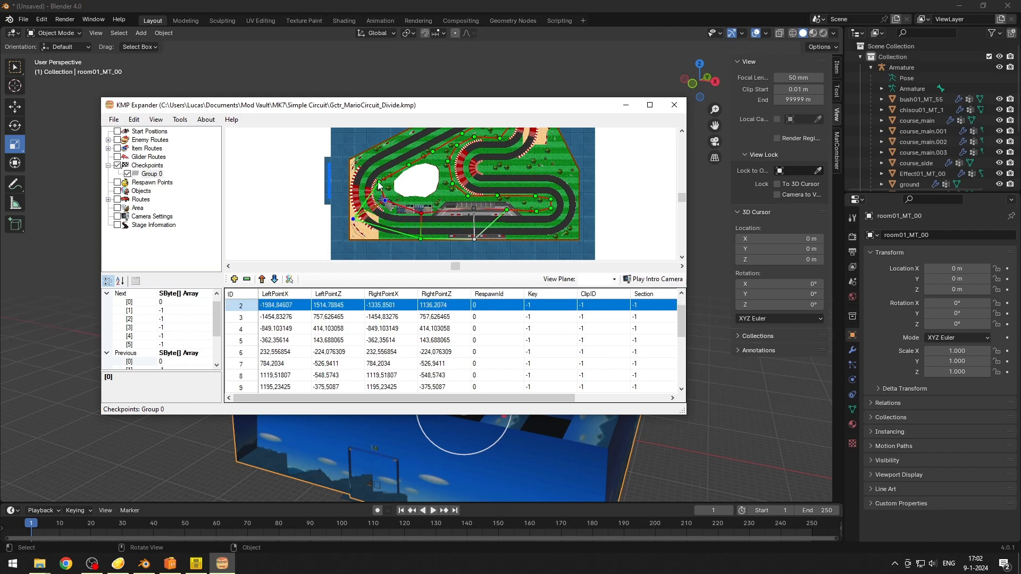
{"action": "left_click_drag", "start_coordinate": [379, 184], "coordinate": [341, 162]}
{"action": "scroll", "coordinate": [685, 200], "scroll_direction": "up", "scroll_amount": 1}
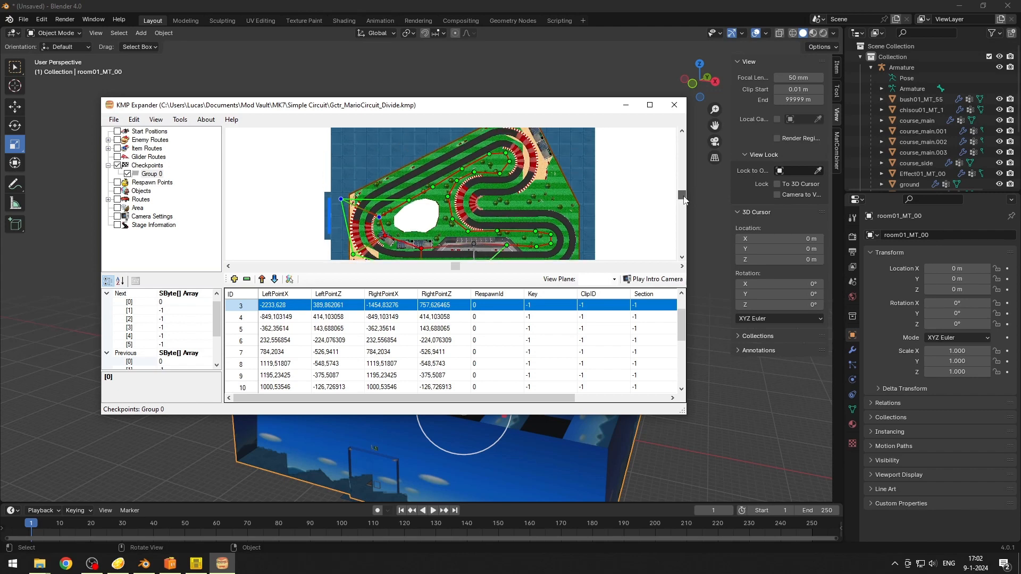
{"action": "left_click_drag", "start_coordinate": [684, 200], "coordinate": [685, 198]}
{"action": "left_click_drag", "start_coordinate": [409, 215], "coordinate": [389, 189]}
{"action": "left_click_drag", "start_coordinate": [341, 213], "coordinate": [348, 217]}
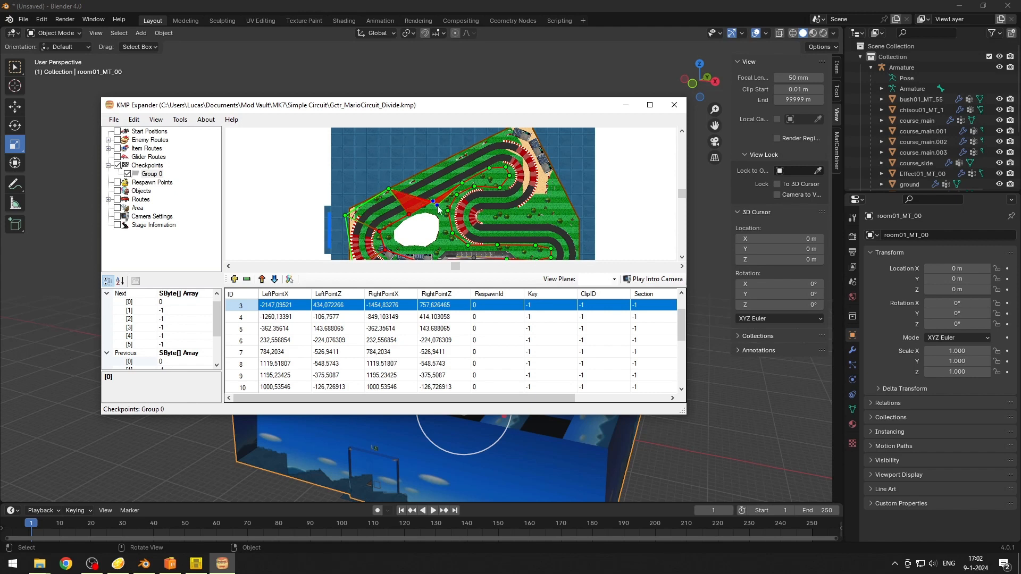
Step: Move the left points of checkpoints 5 and 6 to the diagonal straight's outer edge and adjust both ends of checkpoint 6
{"action": "left_click_drag", "start_coordinate": [417, 180], "coordinate": [450, 161]}
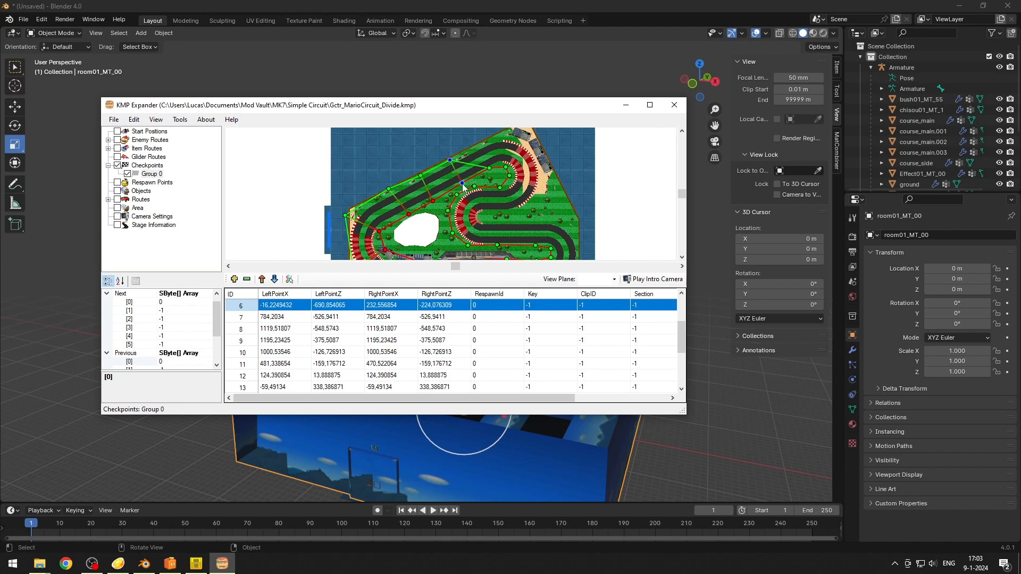
{"action": "left_click_drag", "start_coordinate": [462, 184], "coordinate": [444, 151]}
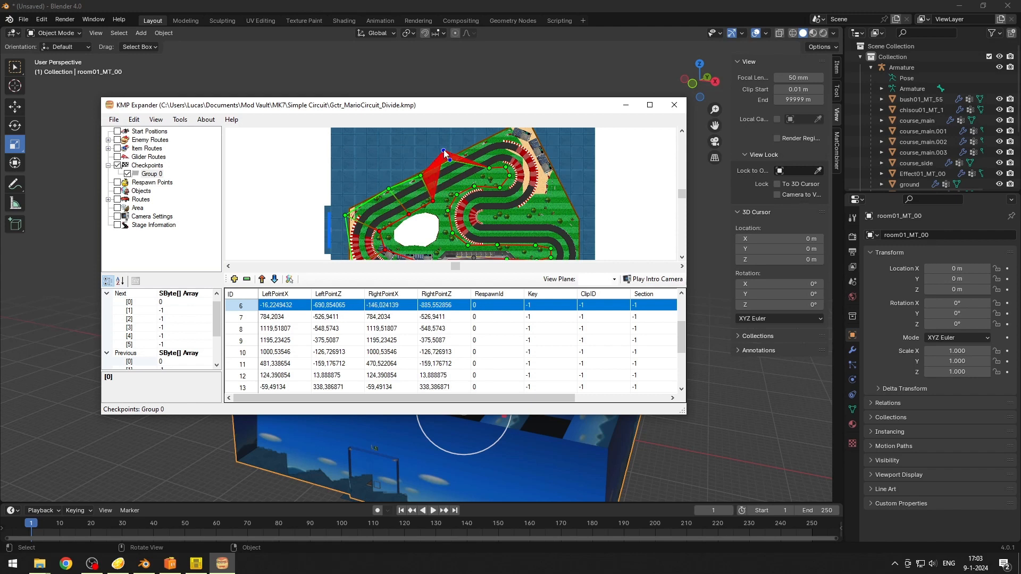
{"action": "left_click_drag", "start_coordinate": [463, 181], "coordinate": [464, 182]}
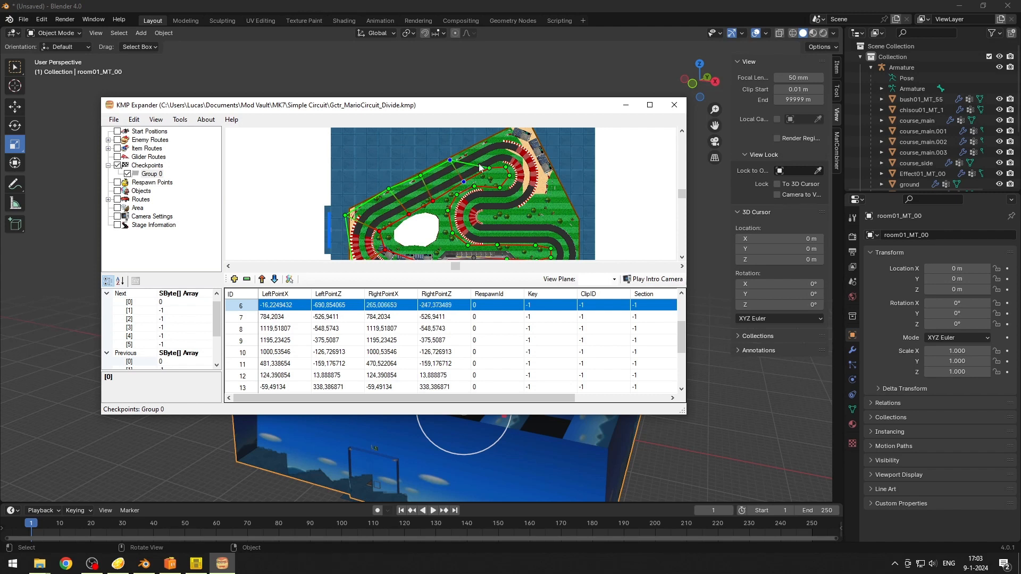
{"action": "mouse_move", "coordinate": [465, 181]}
{"action": "left_mouse_down"}
{"action": "mouse_move", "coordinate": [436, 146]}
{"action": "mouse_move", "coordinate": [467, 180]}
{"action": "left_mouse_up"}
{"action": "left_click", "coordinate": [454, 160]}
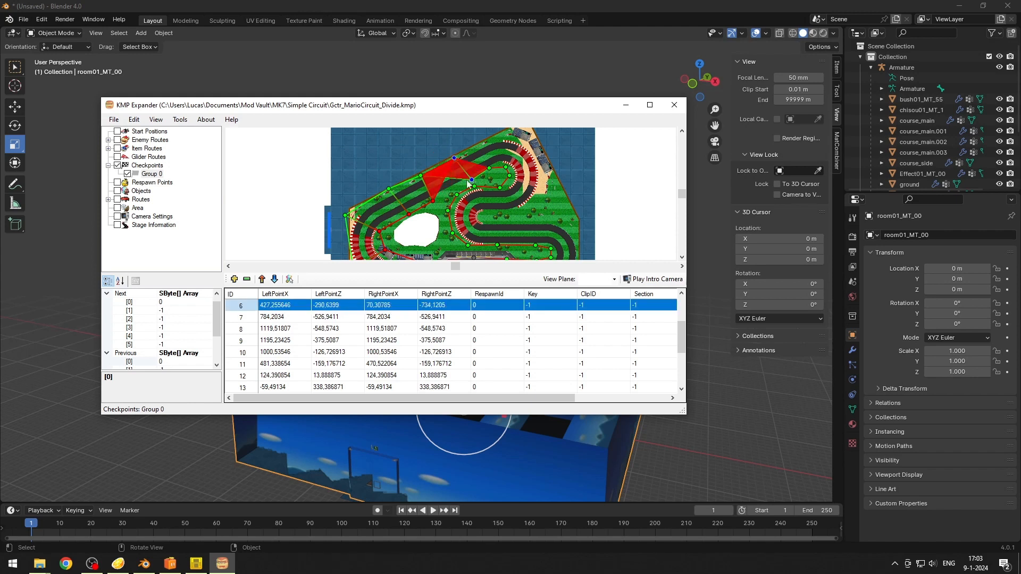
{"action": "left_click", "coordinate": [453, 156]}
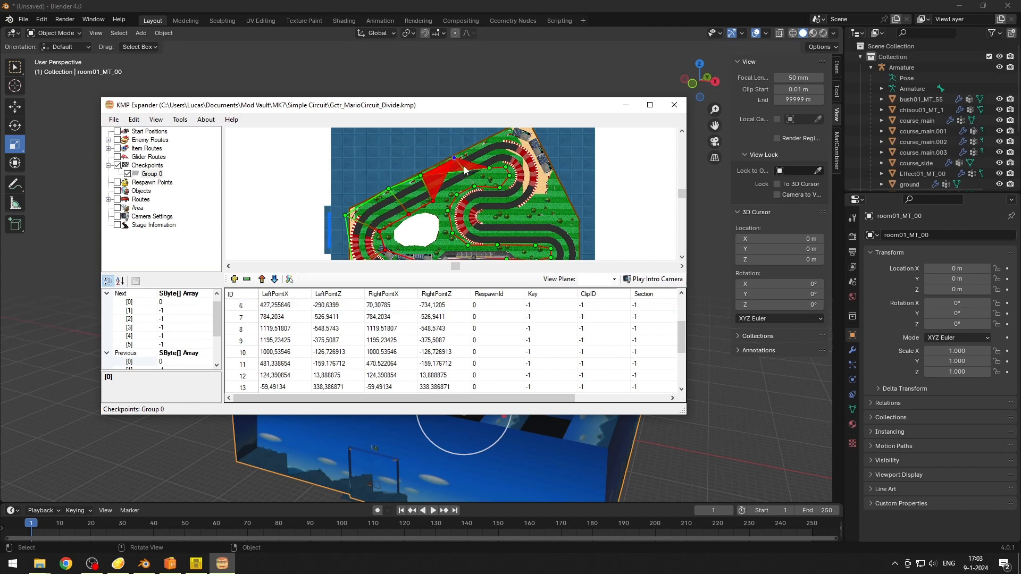
Step: Move the left points of checkpoints 7 to 16 across the track through the far hairpin and middle bend, checkpoint 16's to about X 1650, Z 596
{"action": "left_click_drag", "start_coordinate": [452, 150], "coordinate": [551, 195]}
{"action": "left_click", "coordinate": [492, 178]}
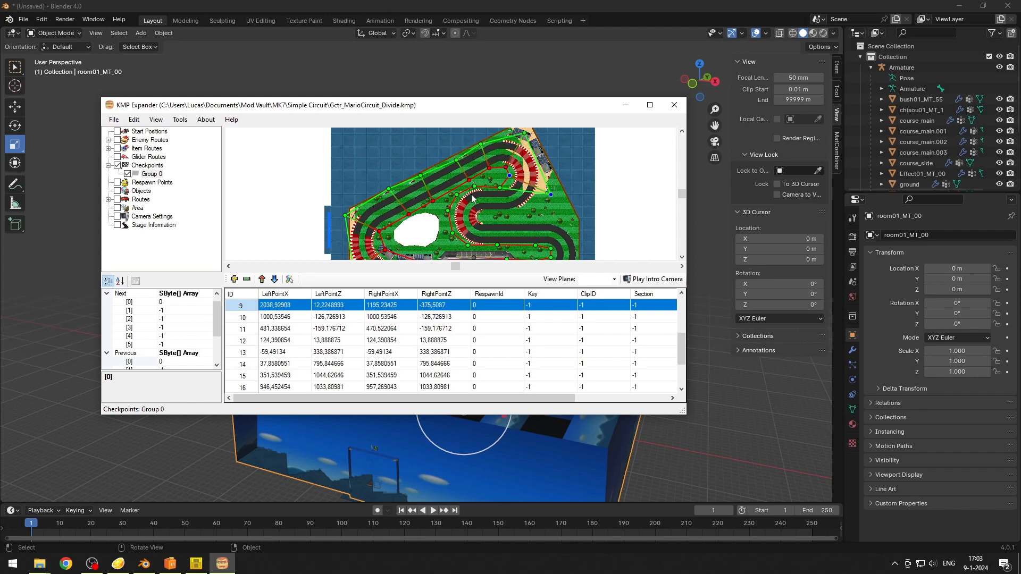
{"action": "left_click_drag", "start_coordinate": [474, 186], "coordinate": [516, 214]}
{"action": "left_click_drag", "start_coordinate": [448, 211], "coordinate": [484, 213]}
{"action": "left_click_drag", "start_coordinate": [482, 221], "coordinate": [511, 224]}
Step: Move the left points of checkpoints 17 to 21 to the final hairpin's outer edge, with checkpoint 20's at about X 2309, Z 1874
{"action": "scroll", "coordinate": [680, 200], "scroll_direction": "down", "scroll_amount": 3}
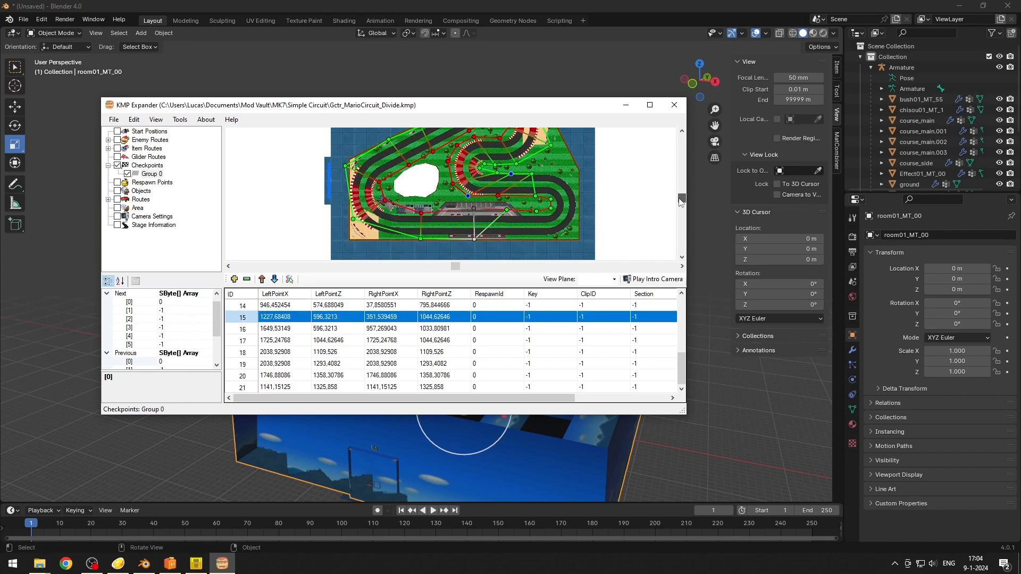
{"action": "left_click_drag", "start_coordinate": [555, 169], "coordinate": [564, 230]}
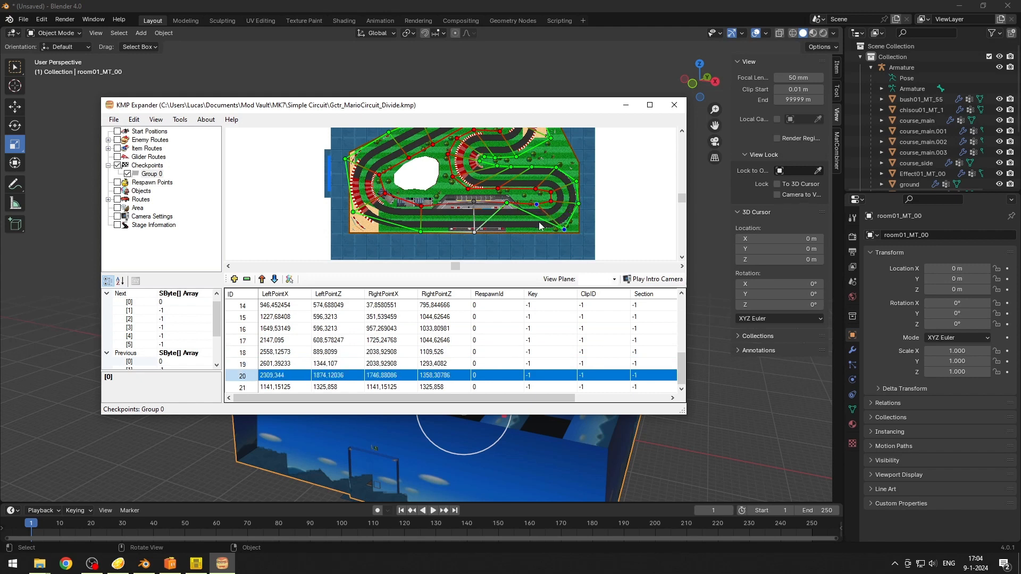
{"action": "left_click_drag", "start_coordinate": [508, 204], "coordinate": [507, 229]}
{"action": "left_click", "coordinate": [506, 229]}
Step: Refine the left points of checkpoints 1 and 2, moving checkpoint 2's to about X -2017, Z 1669
{"action": "left_click_drag", "start_coordinate": [421, 232], "coordinate": [419, 232]}
{"action": "left_click_drag", "start_coordinate": [354, 213], "coordinate": [351, 219]}
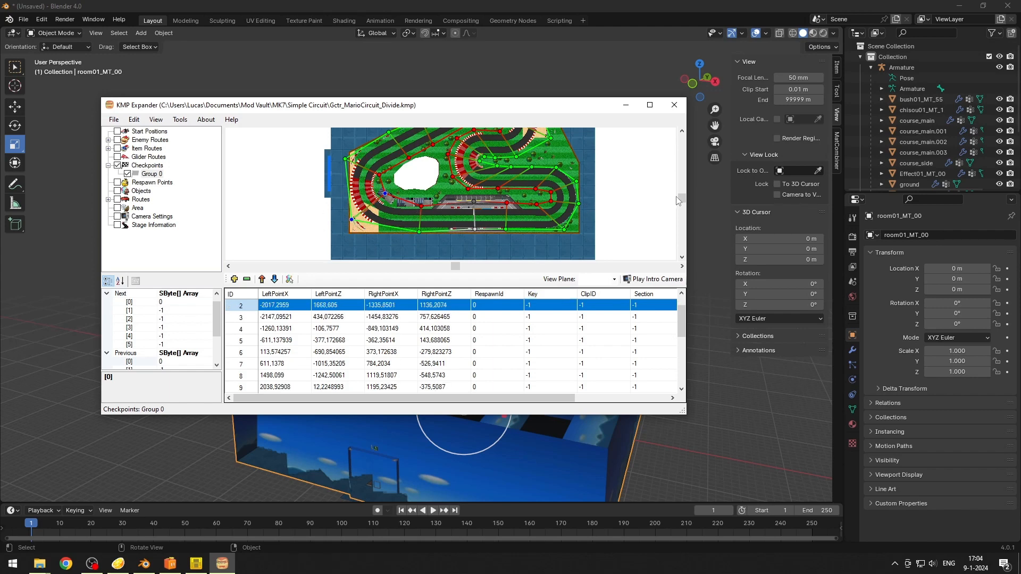
{"action": "left_click_drag", "start_coordinate": [682, 197], "coordinate": [686, 201]}
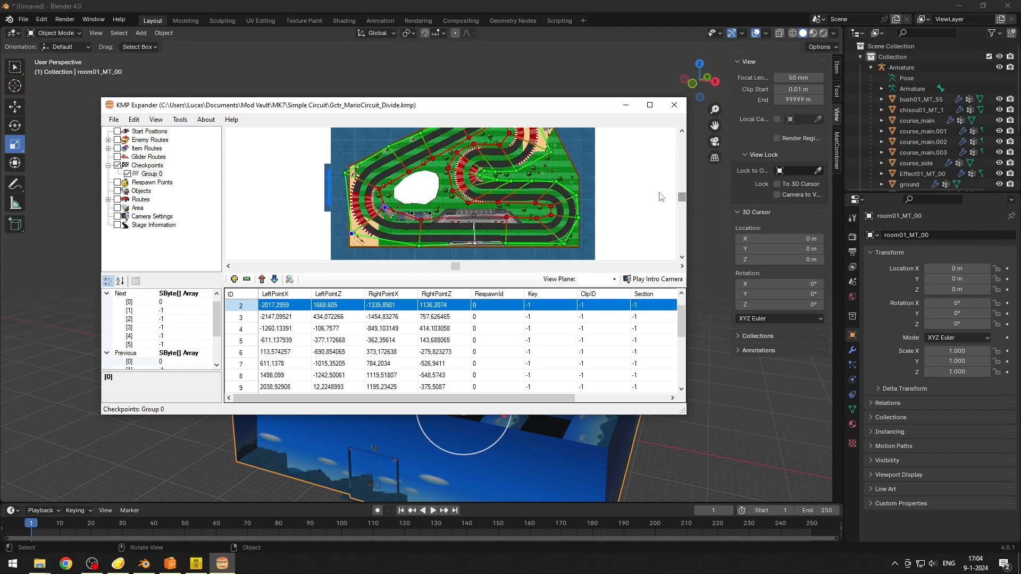
{"action": "scroll", "coordinate": [518, 183], "scroll_direction": "down", "scroll_amount": 2}
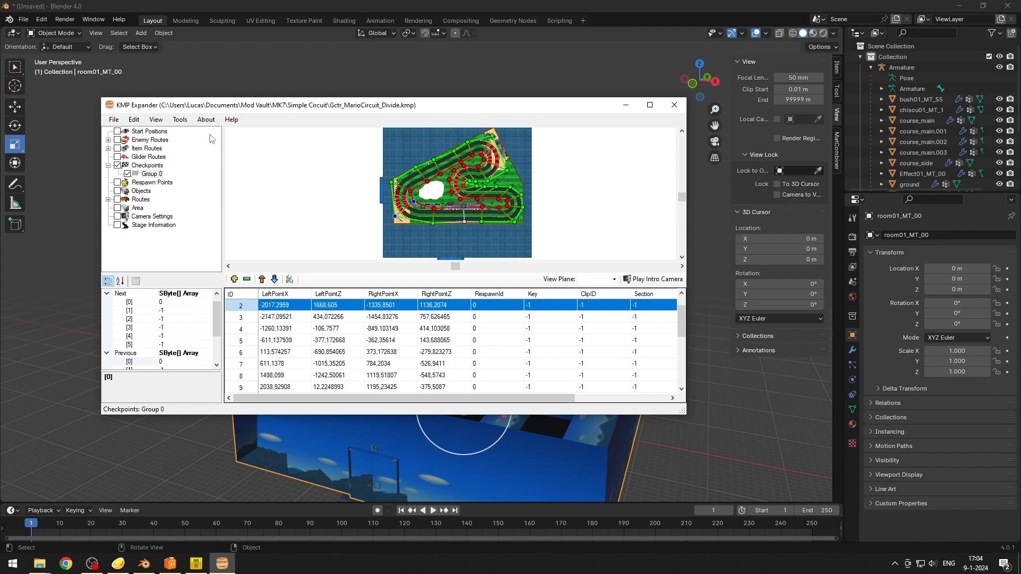
Step: Hide the checkpoint group on the map, then open and show the Respawn Points section
{"action": "left_click", "coordinate": [128, 174]}
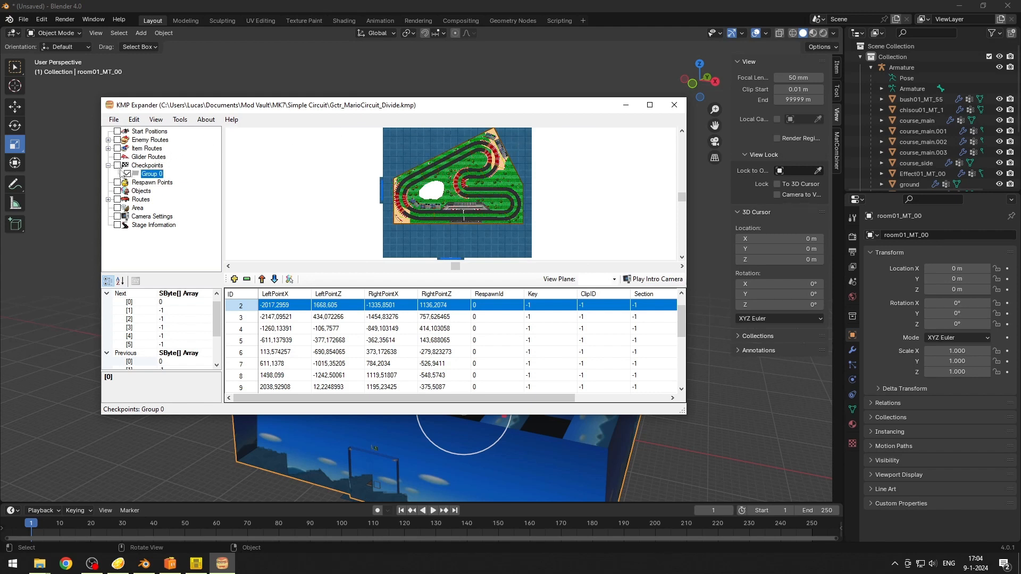
{"action": "left_click", "coordinate": [127, 174]}
{"action": "left_click", "coordinate": [147, 183]}
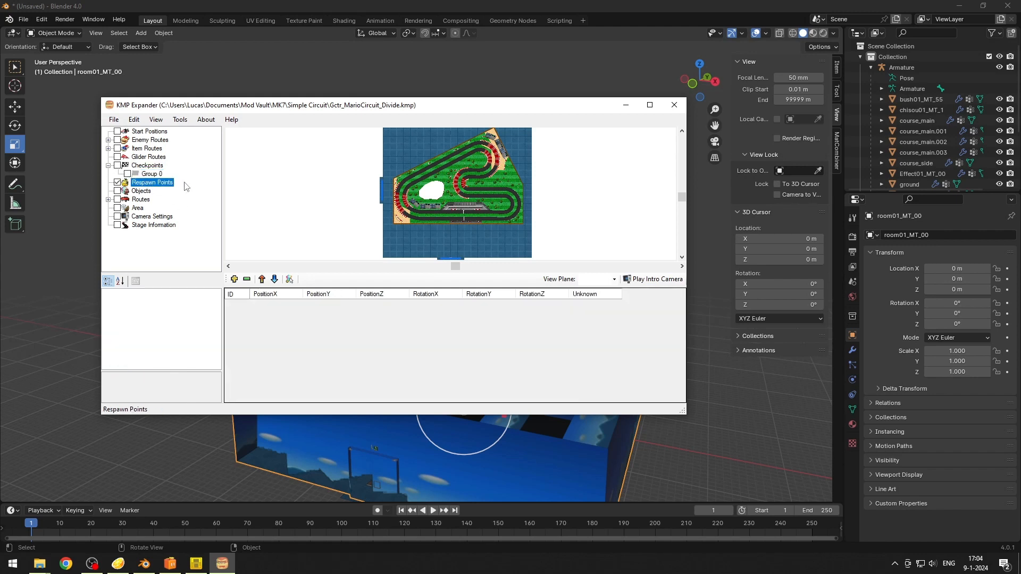
{"action": "right_click", "coordinate": [158, 184]}
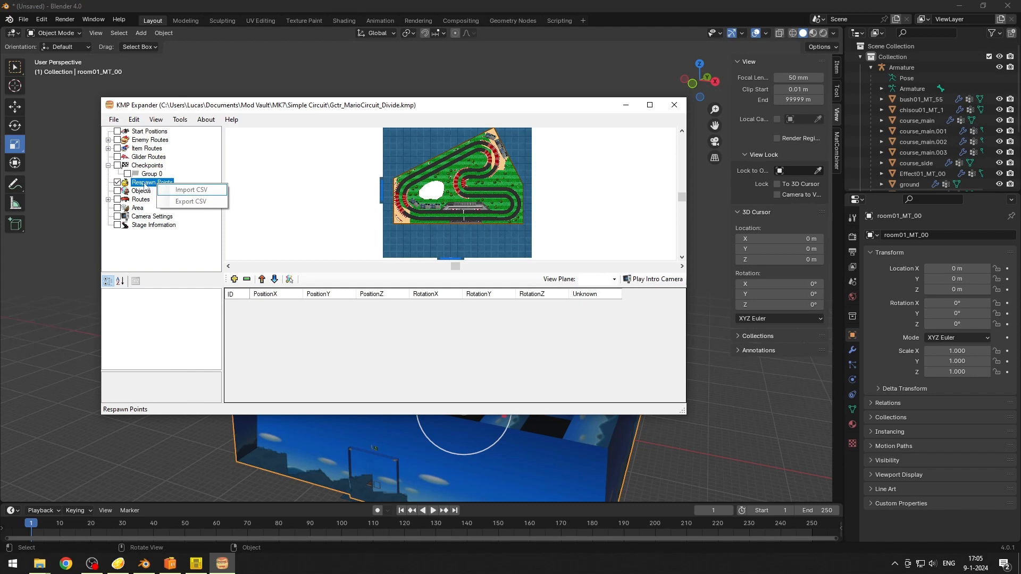
{"action": "left_click", "coordinate": [145, 184]}
{"action": "right_click", "coordinate": [143, 184]}
{"action": "left_click", "coordinate": [141, 184]}
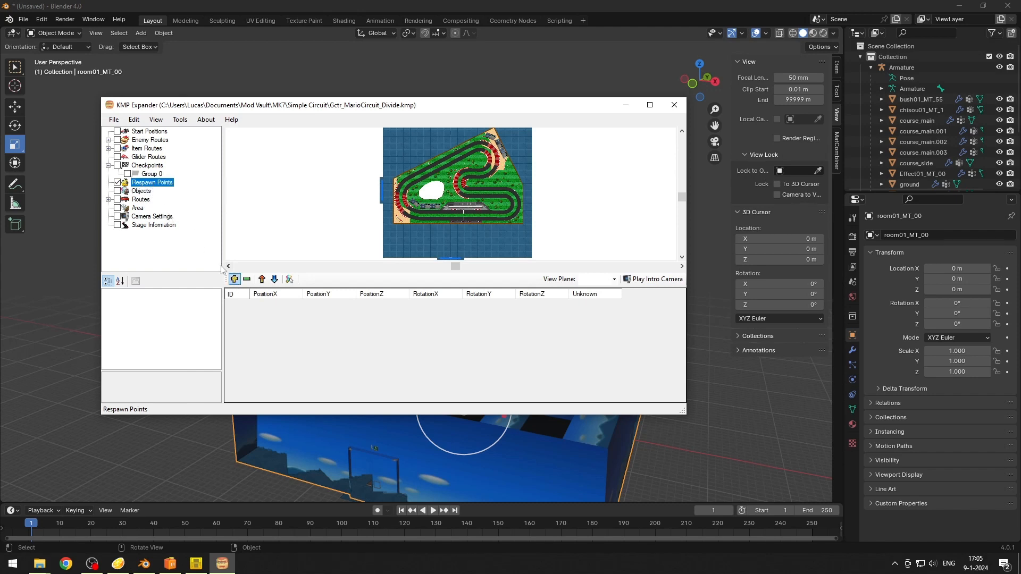
{"action": "right_click", "coordinate": [150, 188]}
{"action": "left_click", "coordinate": [124, 191]}
{"action": "left_click", "coordinate": [234, 279]}
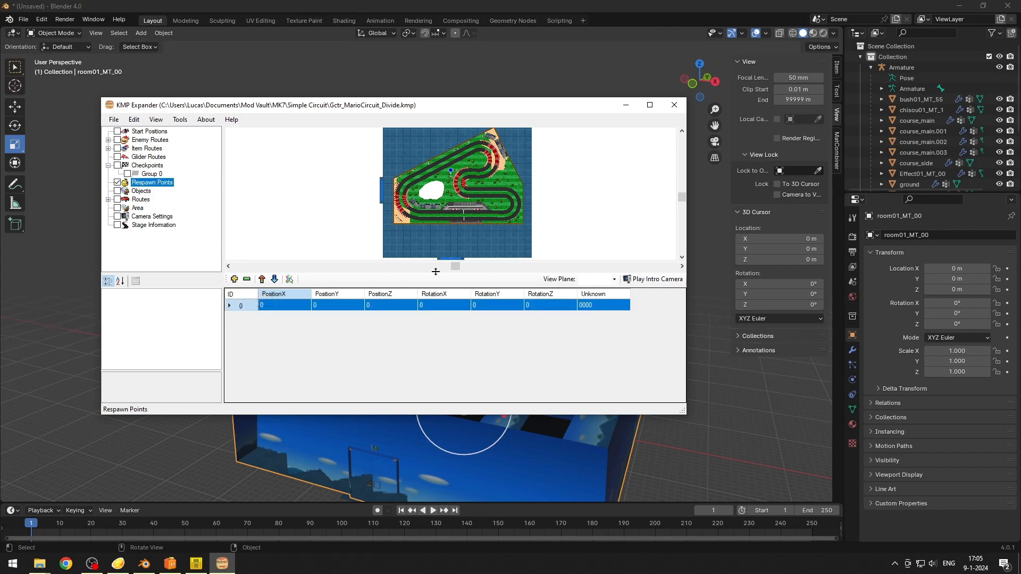
{"action": "scroll", "coordinate": [481, 141], "scroll_direction": "up", "scroll_amount": 2}
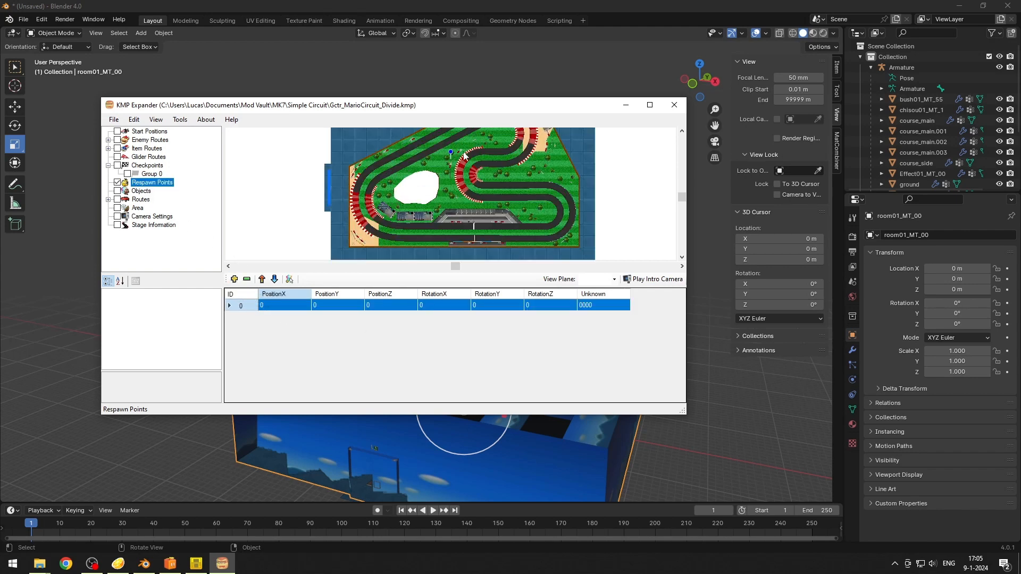
{"action": "left_click", "coordinate": [246, 279]}
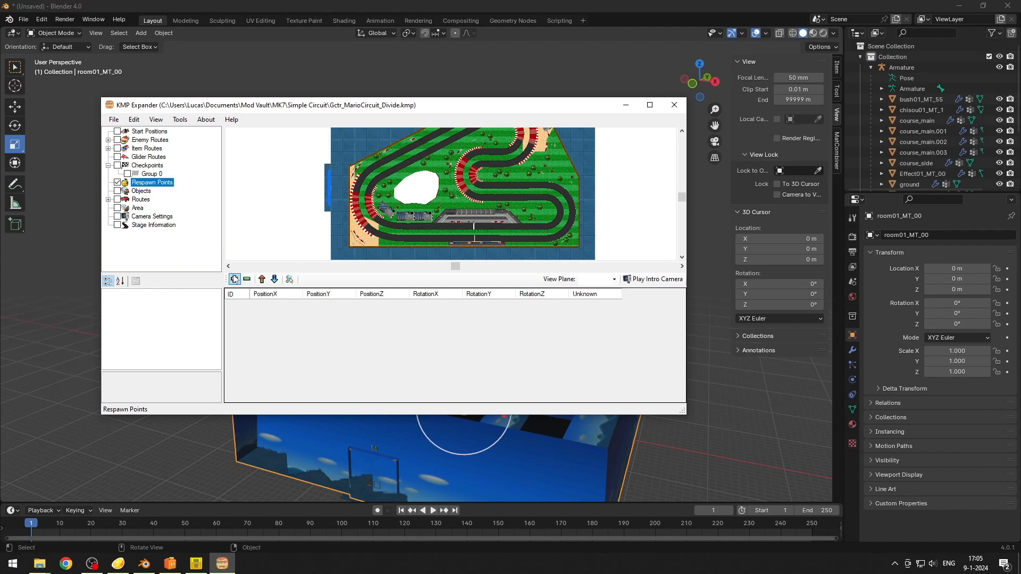
Step: Display the checkpoints of Group 0 on the track map alongside the respawn points
{"action": "left_click", "coordinate": [287, 279]}
{"action": "left_click", "coordinate": [290, 280]}
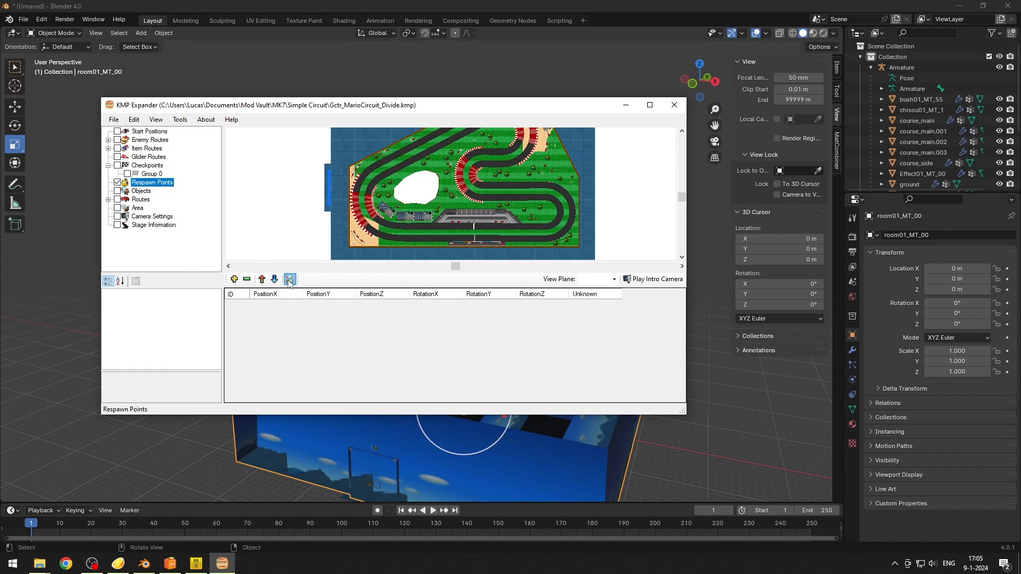
{"action": "left_click", "coordinate": [128, 175]}
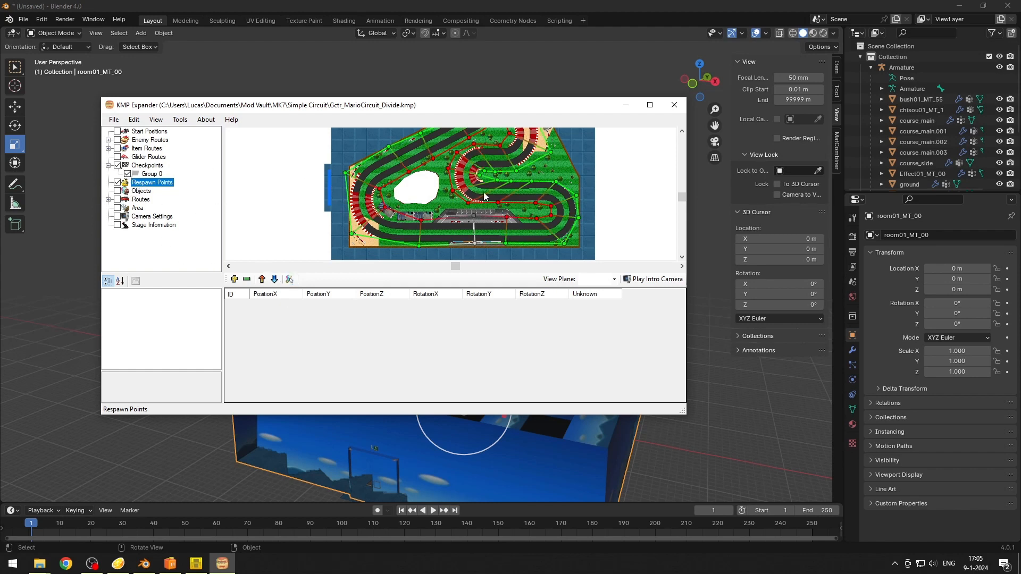
{"action": "left_click", "coordinate": [290, 279]}
{"action": "left_click", "coordinate": [290, 279]}
Step: Select the start-line checkpoint and nudge the outer point of the checkpoint after it to about Z 1922
{"action": "left_click", "coordinate": [474, 215]}
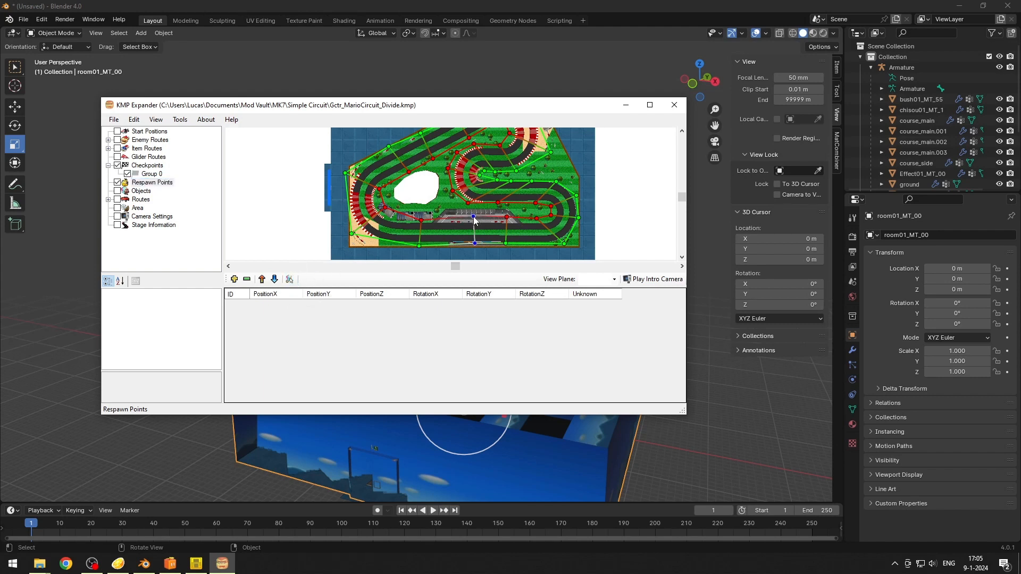
{"action": "left_click_drag", "start_coordinate": [477, 245], "coordinate": [474, 244]}
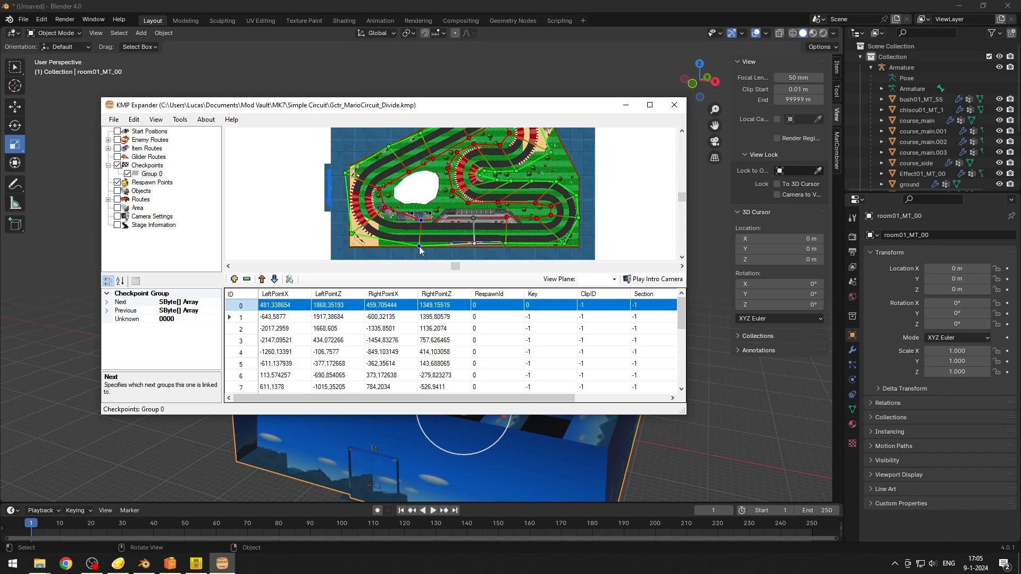
{"action": "left_click_drag", "start_coordinate": [419, 247], "coordinate": [420, 246]}
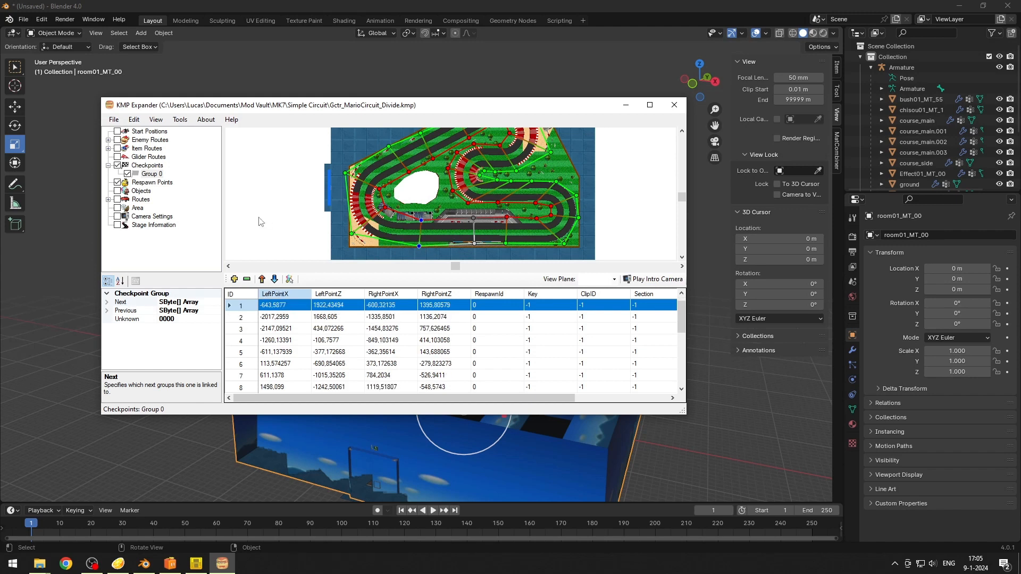
Step: Draw three respawn points around the first bend at about X -1260, Z 1544; X -1812, Z 976; and X -1293, Z 218
{"action": "left_click", "coordinate": [154, 183]}
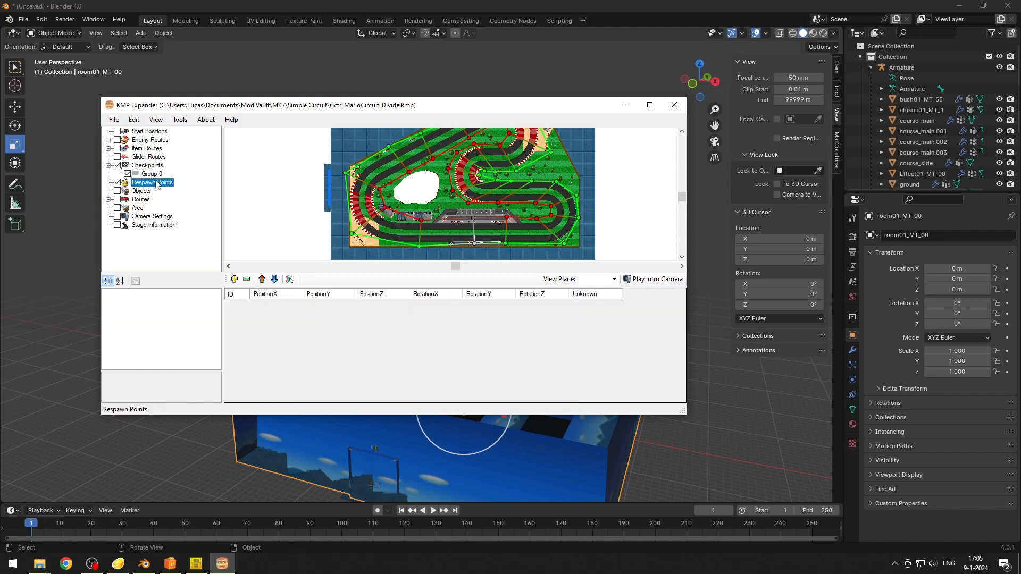
{"action": "left_click", "coordinate": [288, 280]}
{"action": "left_click", "coordinate": [389, 229]}
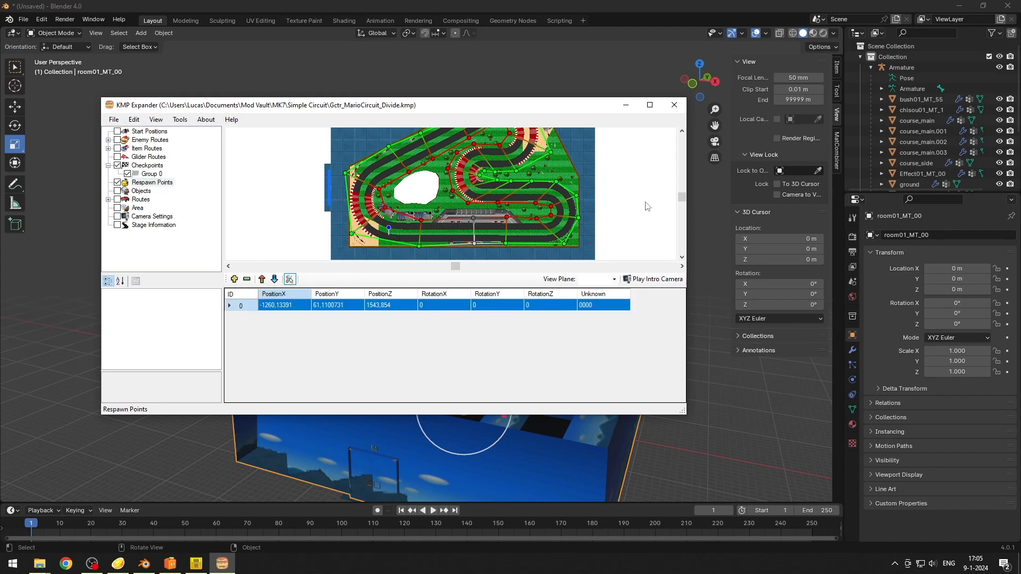
{"action": "left_click_drag", "start_coordinate": [683, 198], "coordinate": [683, 197]}
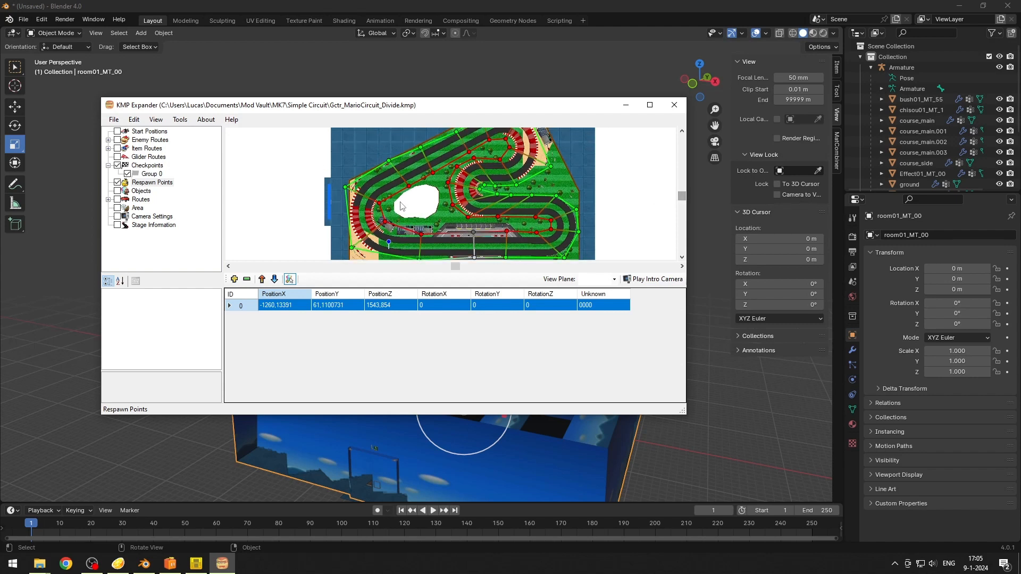
{"action": "left_click", "coordinate": [363, 215]}
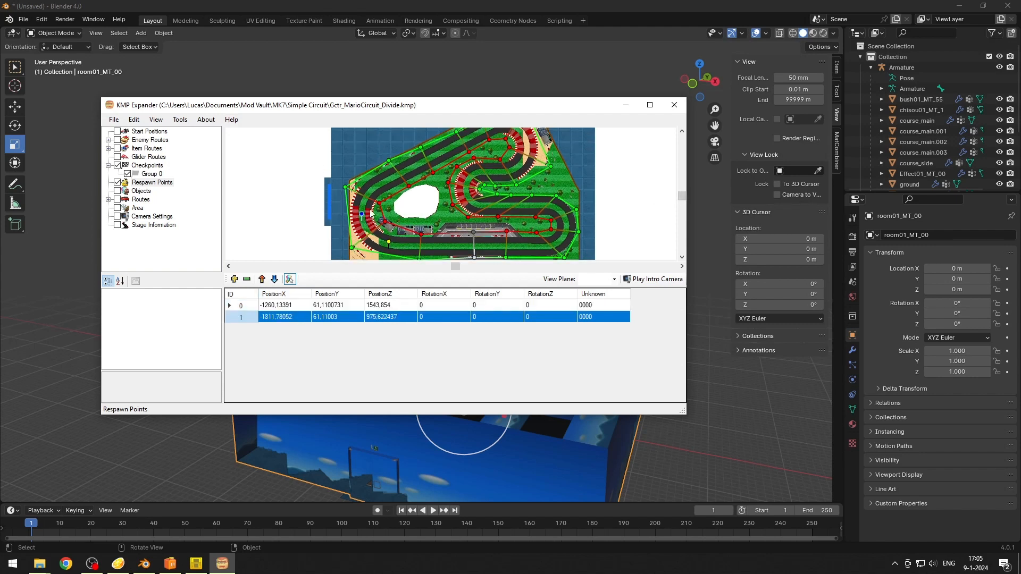
{"action": "left_click", "coordinate": [388, 176]}
Step: Add five respawn points between the checkpoints along the diagonal straight and into the far hairpin, ending at about X 1520, Z -554
{"action": "left_click_drag", "start_coordinate": [682, 196], "coordinate": [682, 193]}
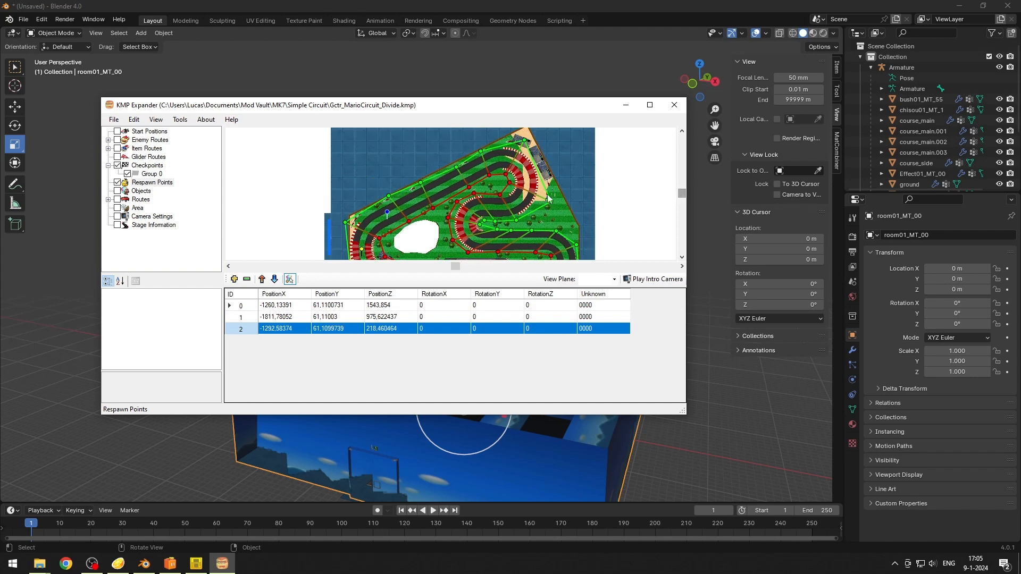
{"action": "left_click", "coordinate": [414, 197]}
{"action": "left_click", "coordinate": [449, 183]}
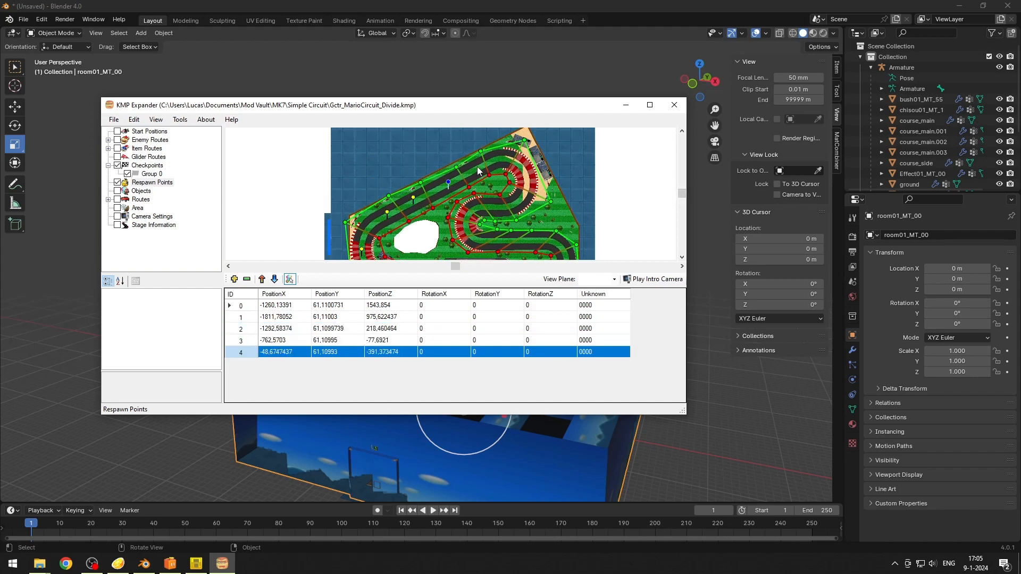
{"action": "left_click", "coordinate": [477, 167]}
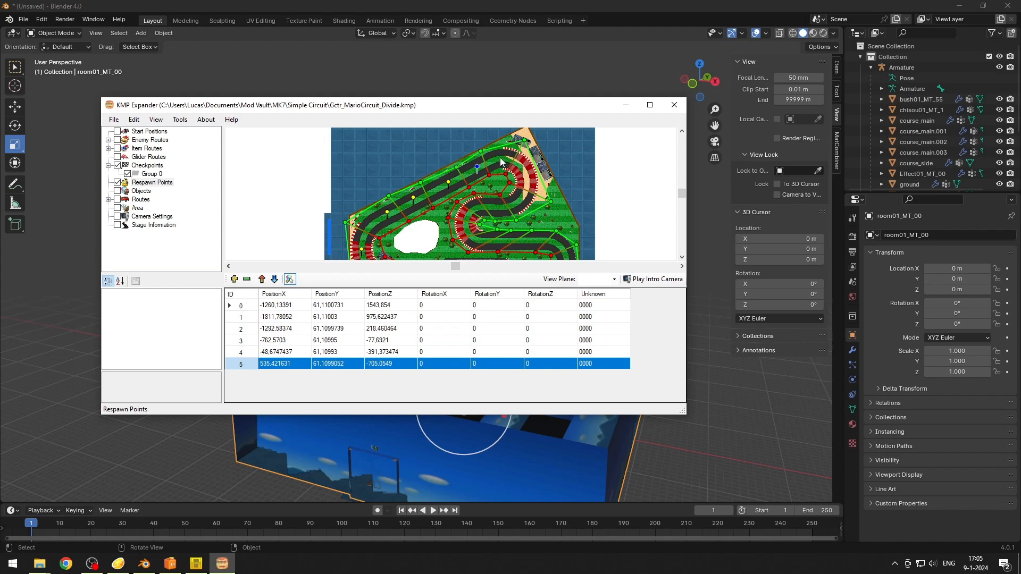
{"action": "left_click", "coordinate": [501, 158]}
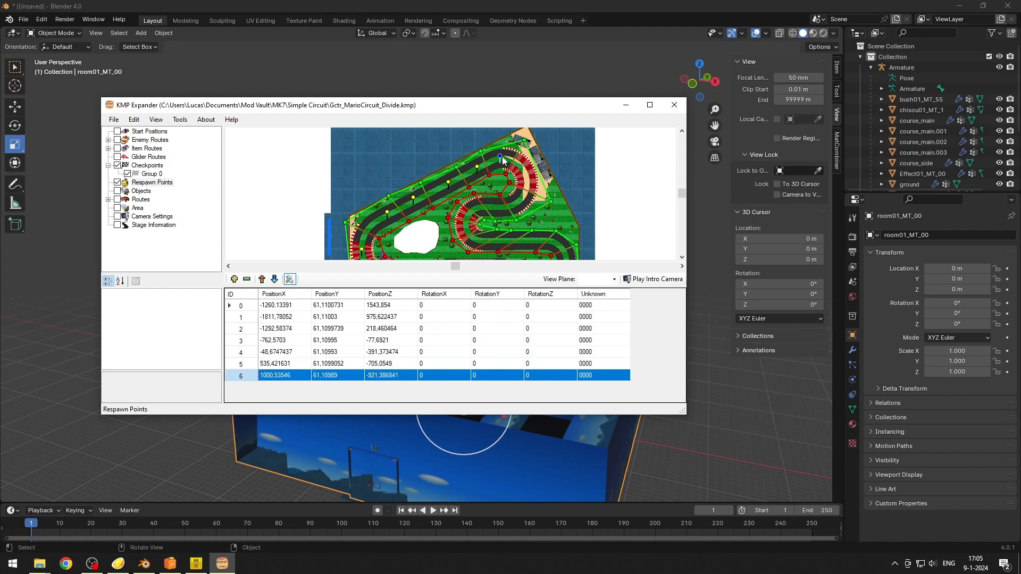
{"action": "left_click", "coordinate": [526, 175]}
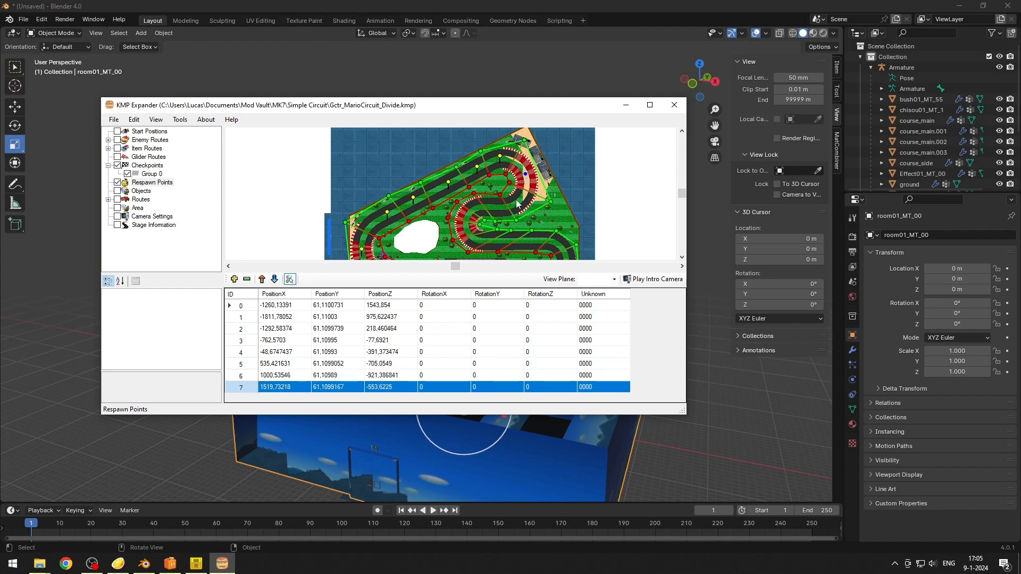
Step: Add six respawn points from the hairpin exit around the inner S-bend, ending at about X 535, Z 777
{"action": "left_click", "coordinate": [519, 199]}
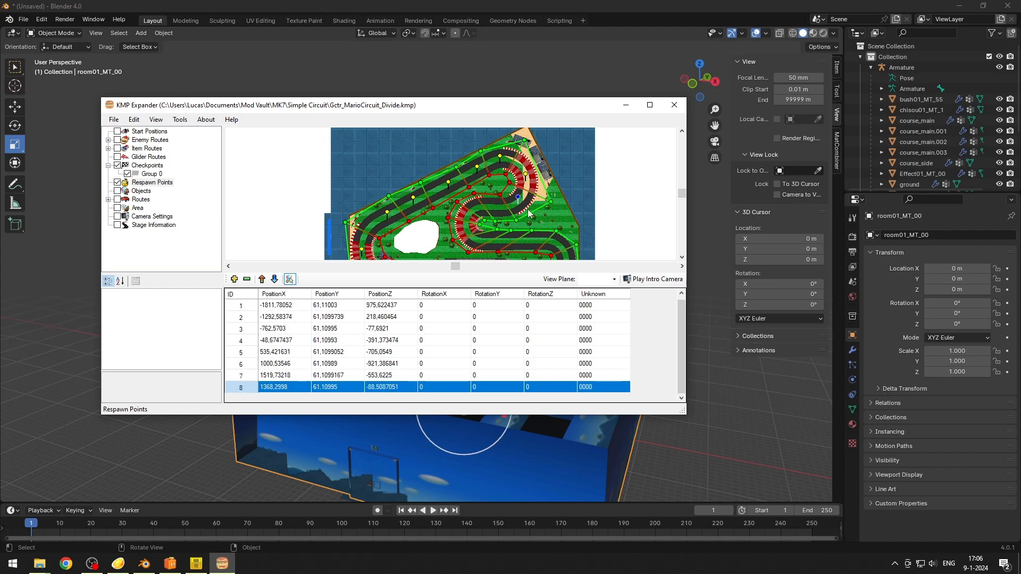
{"action": "left_click", "coordinate": [494, 206]}
{"action": "left_click", "coordinate": [479, 207]}
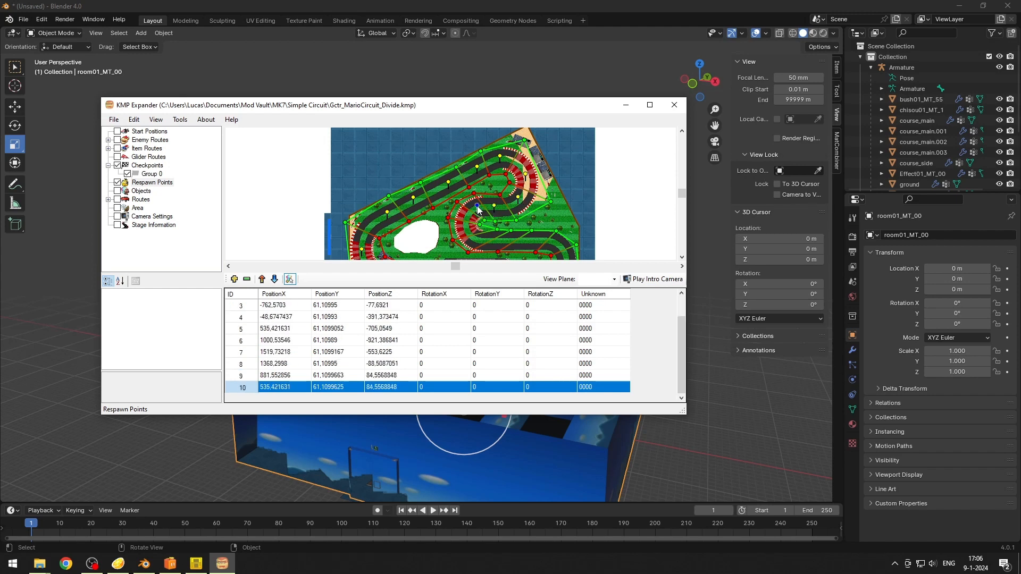
{"action": "left_click", "coordinate": [466, 215]}
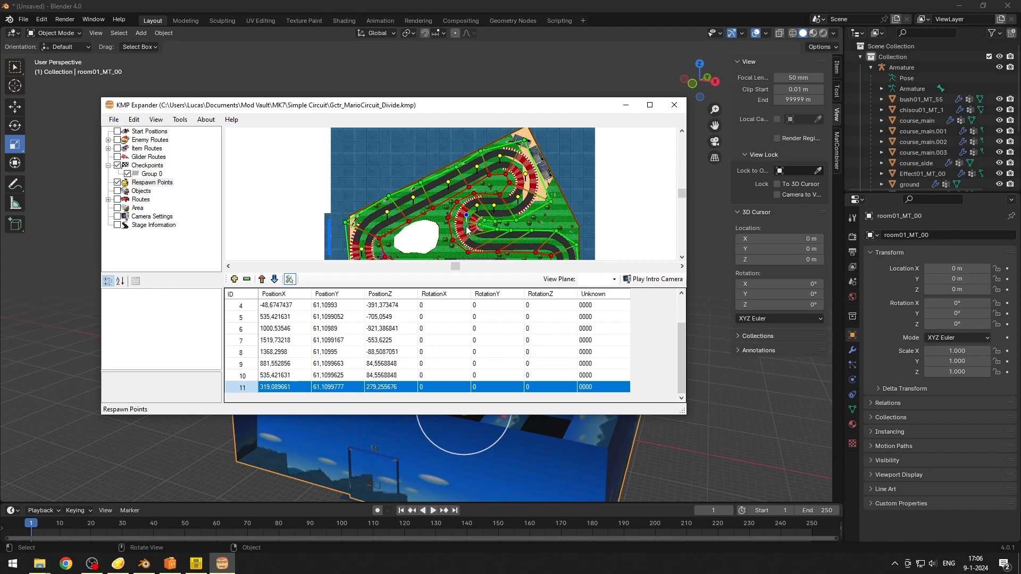
{"action": "left_click", "coordinate": [466, 227]}
{"action": "left_click", "coordinate": [478, 241]}
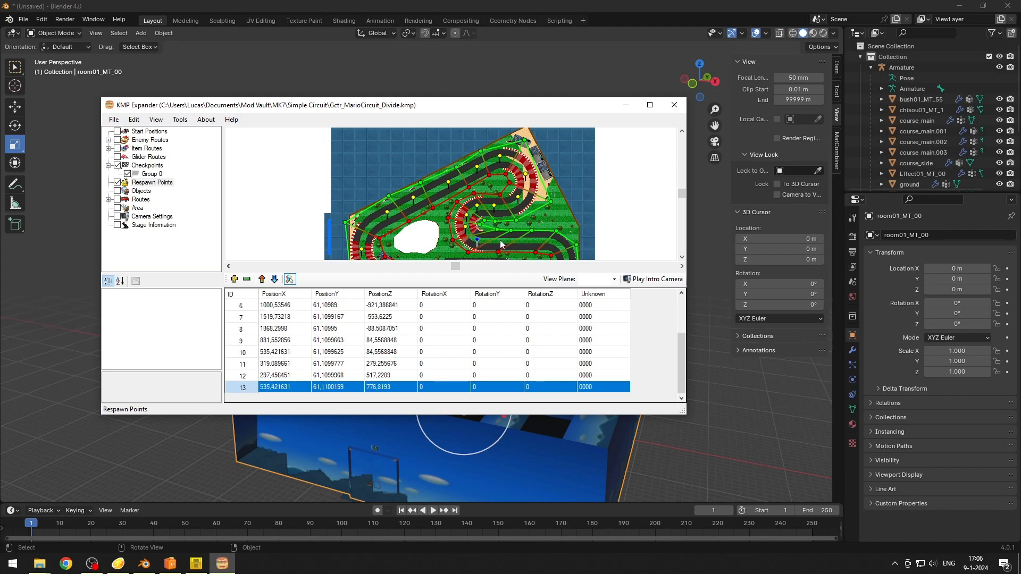
Step: Add six respawn points along the inner straight and around the final bend, ending at about X 1520, Z 1582, and stop drawing points
{"action": "left_click", "coordinate": [500, 241]}
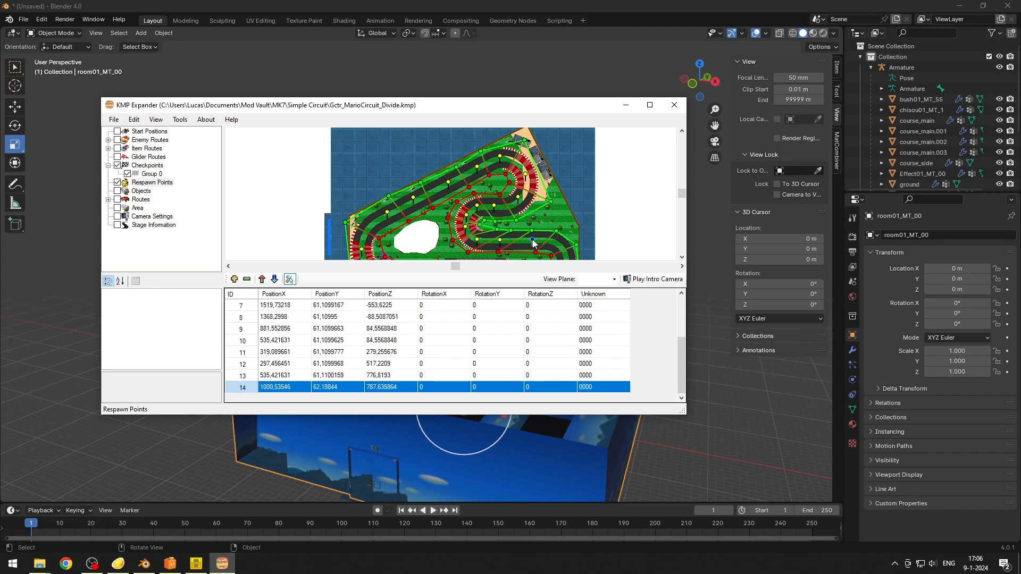
{"action": "left_click", "coordinate": [532, 239]}
{"action": "left_click", "coordinate": [556, 243]}
{"action": "left_click_drag", "start_coordinate": [681, 194], "coordinate": [683, 199]}
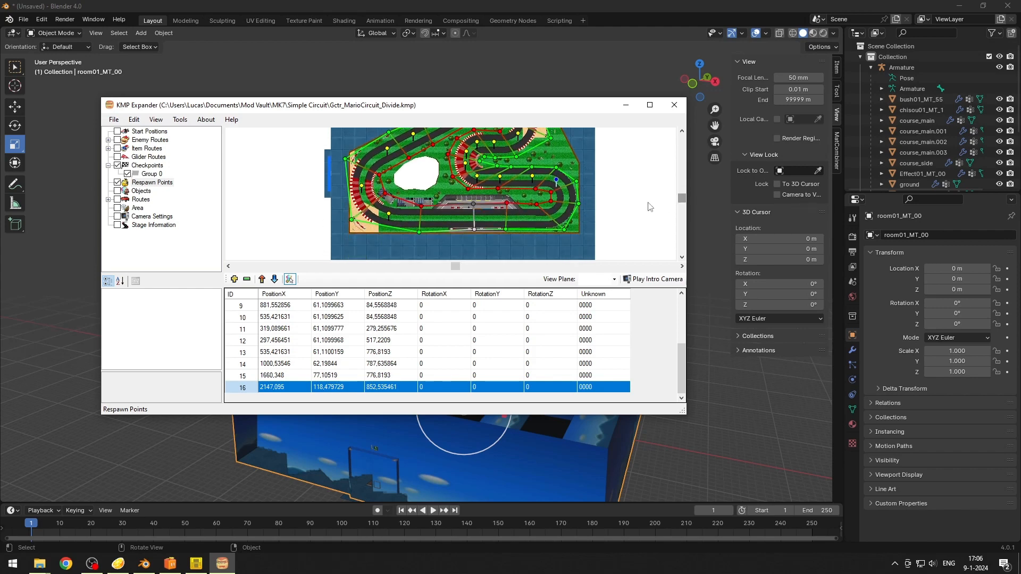
{"action": "left_click", "coordinate": [566, 193]}
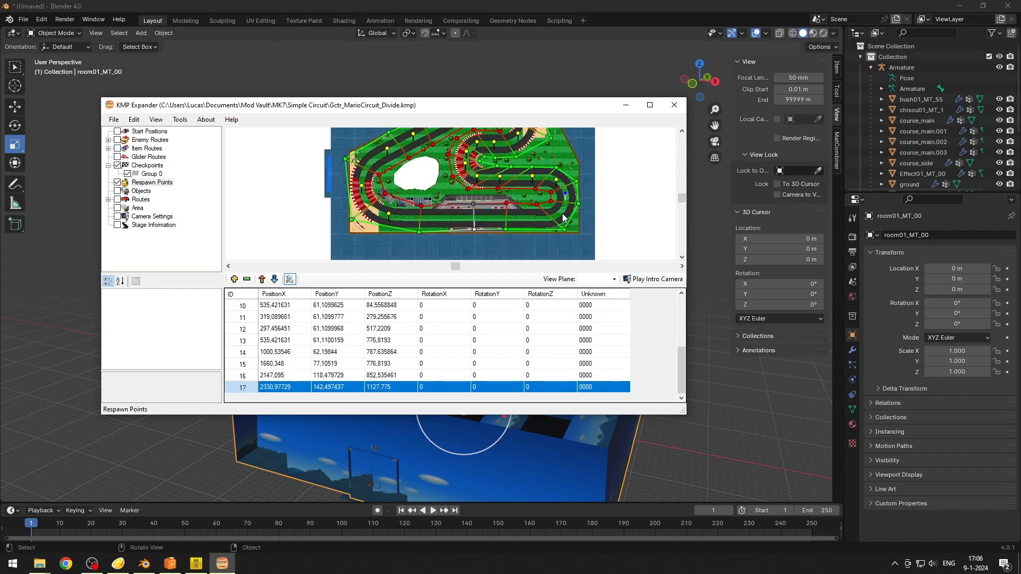
{"action": "left_click", "coordinate": [561, 212]}
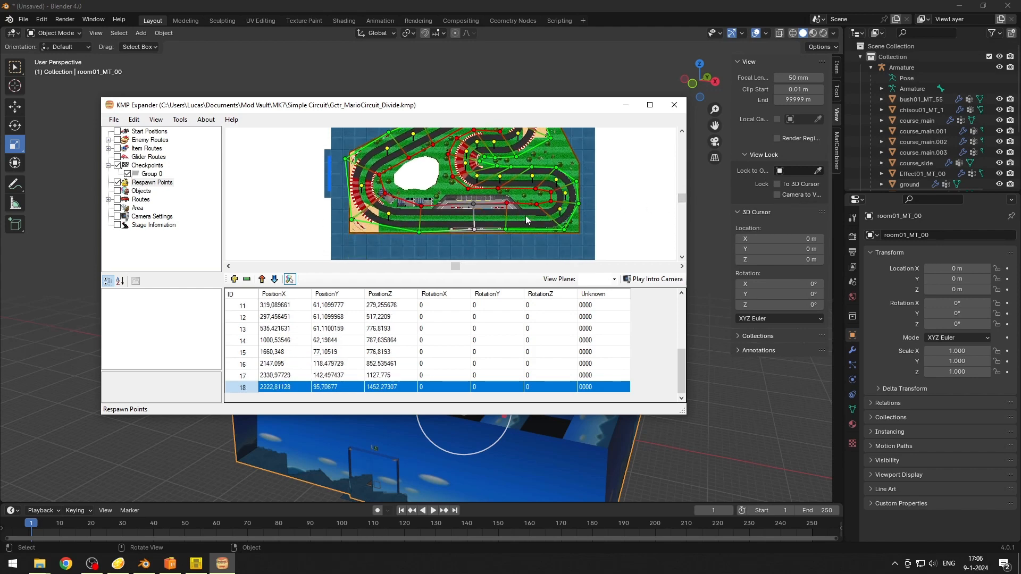
{"action": "left_click", "coordinate": [526, 216]}
{"action": "left_click", "coordinate": [291, 282]}
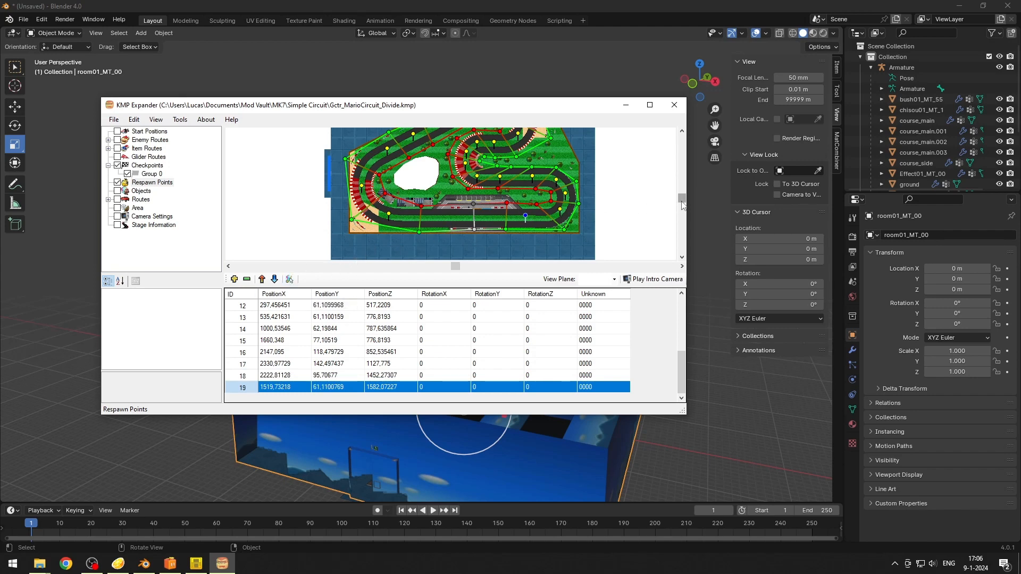
Step: Set the RotationY of the first respawn point to -90
{"action": "left_click_drag", "start_coordinate": [682, 201], "coordinate": [682, 201]}
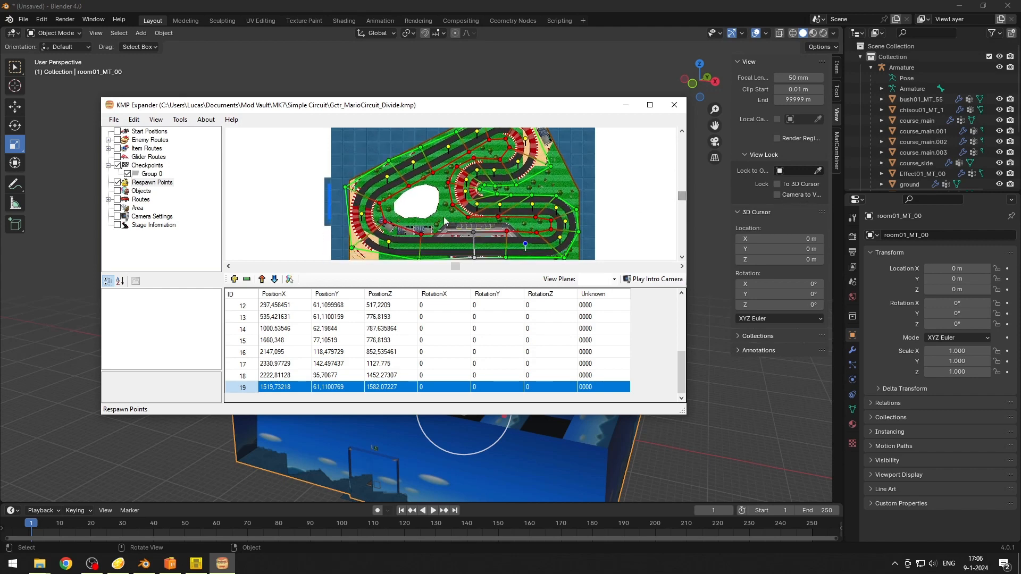
{"action": "left_click", "coordinate": [388, 243]}
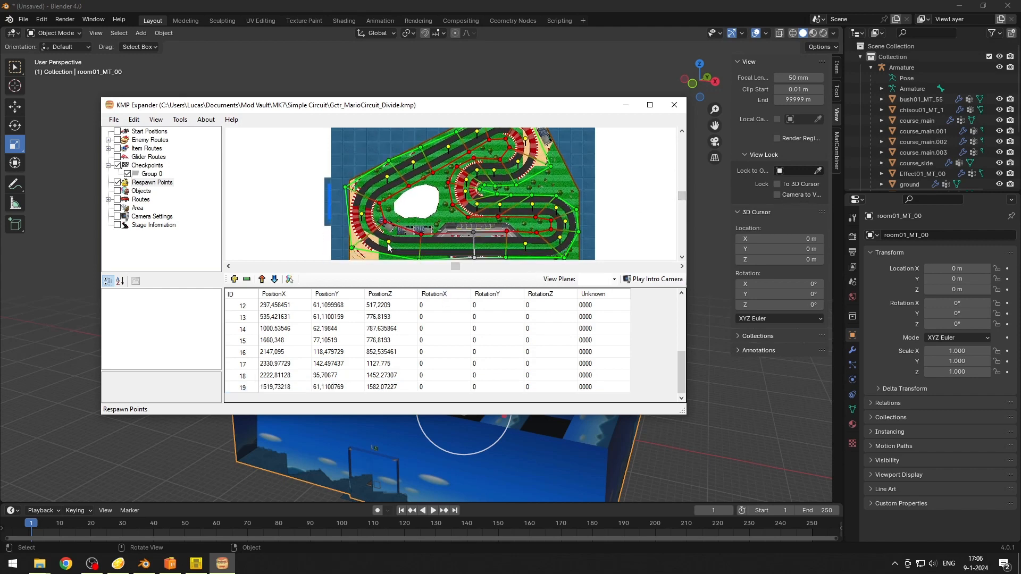
{"action": "left_click", "coordinate": [481, 306]}
{"action": "left_click", "coordinate": [482, 306]}
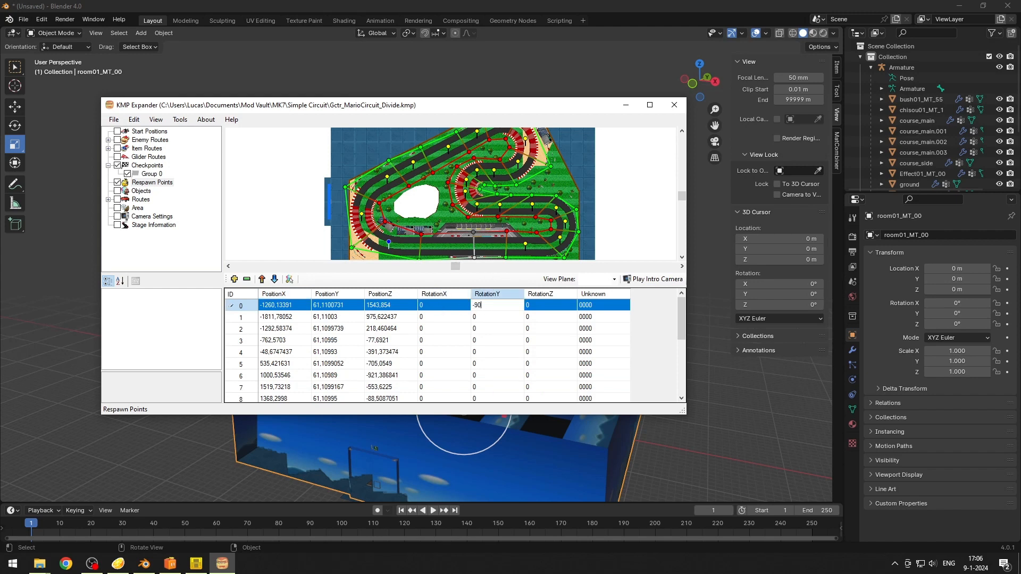
{"action": "left_click", "coordinate": [443, 311]}
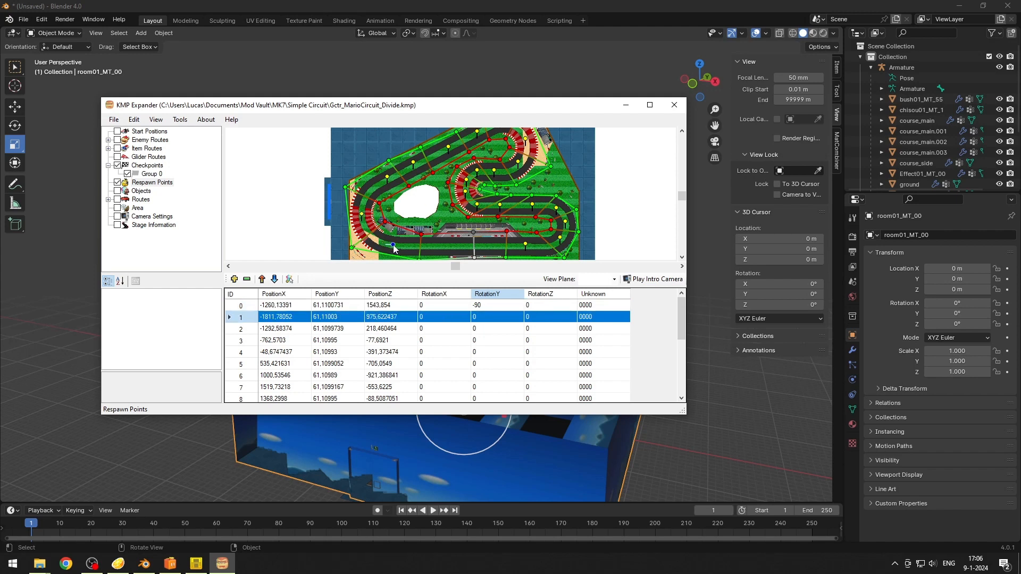
Step: Move the first respawn point to about X -1174, Z 1603 and set its RotationY to -70
{"action": "left_click_drag", "start_coordinate": [394, 245], "coordinate": [394, 245]}
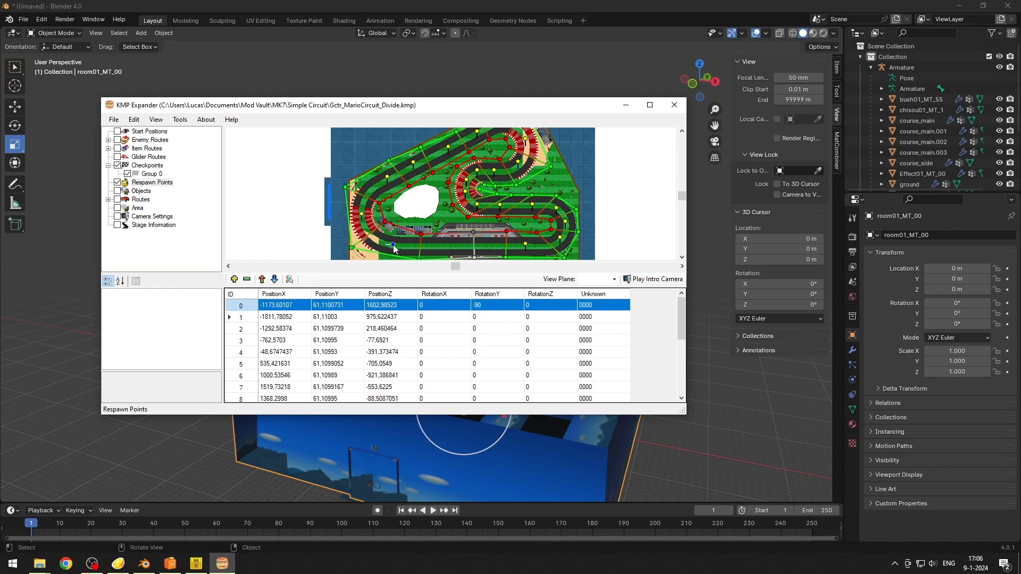
{"action": "double_click", "coordinate": [495, 306]}
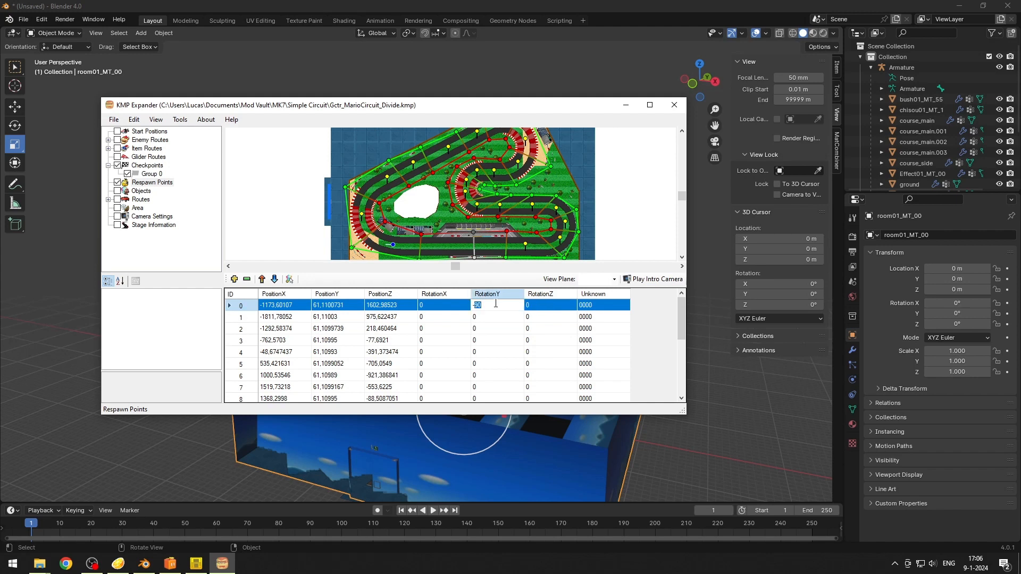
{"action": "type", "text": "-70"}
{"action": "key", "text": "Return"}
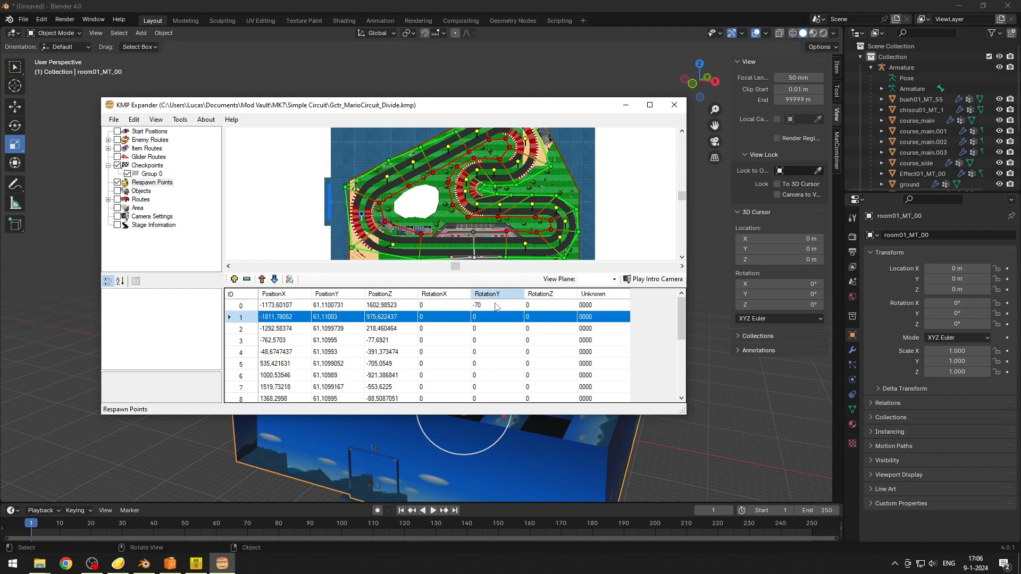
Step: Set RotationY to -100 for respawn point 0 and 180 for point 1, and move point 1 to about X -1801, Z 1116
{"action": "double_click", "coordinate": [495, 306]}
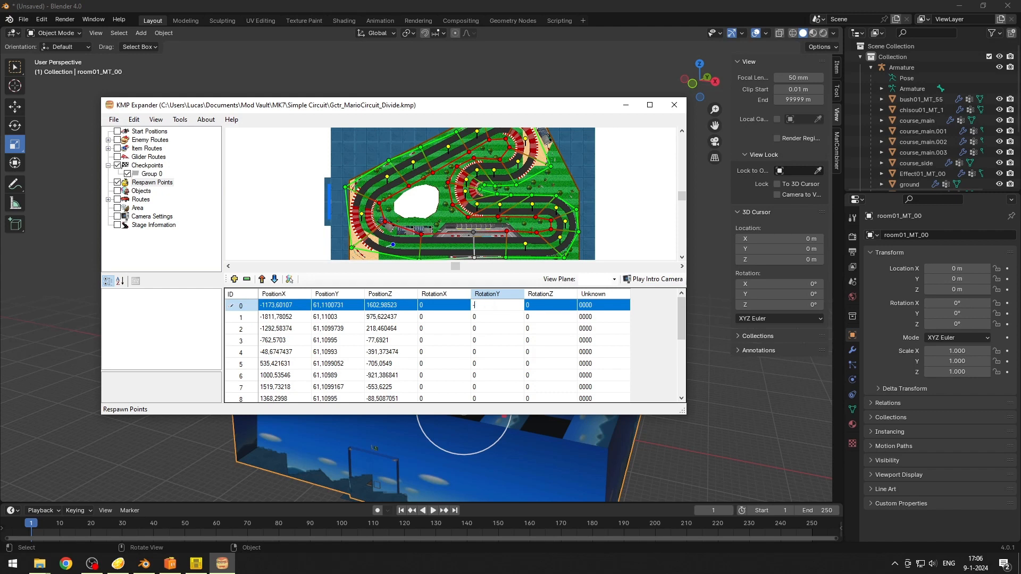
{"action": "key", "text": "Return"}
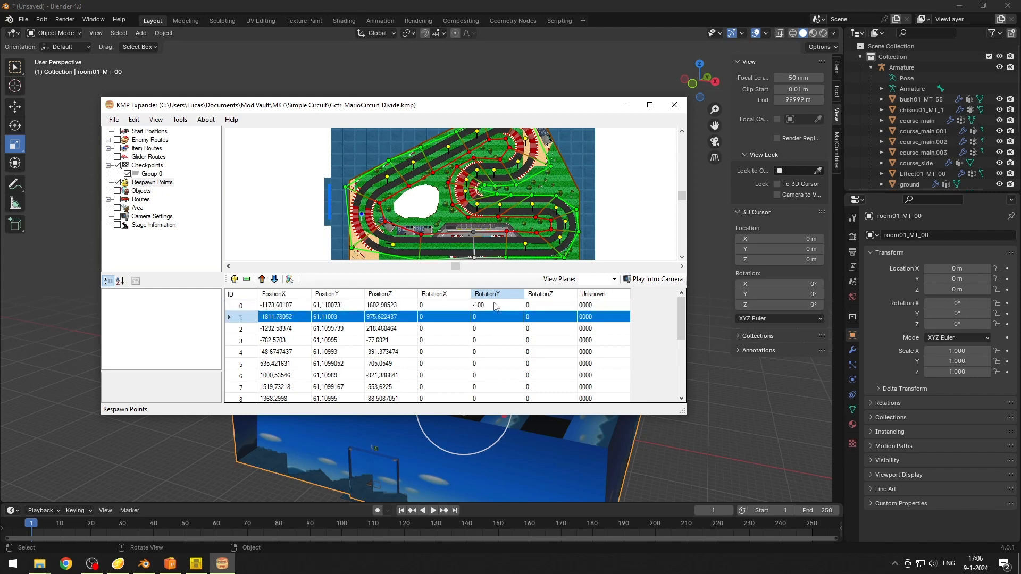
{"action": "left_click", "coordinate": [489, 316]}
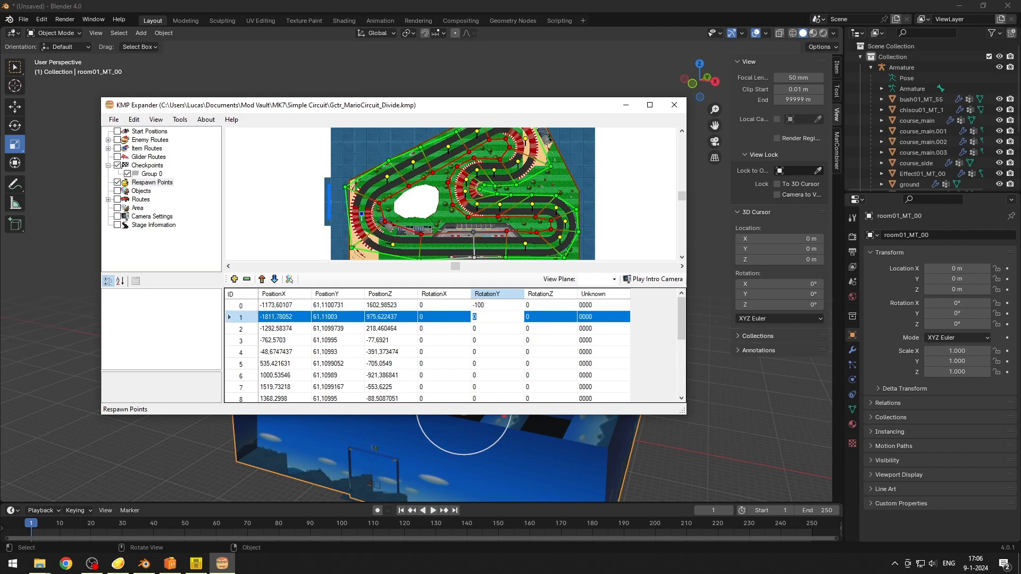
{"action": "type", "text": "180"}
{"action": "key", "text": "Return"}
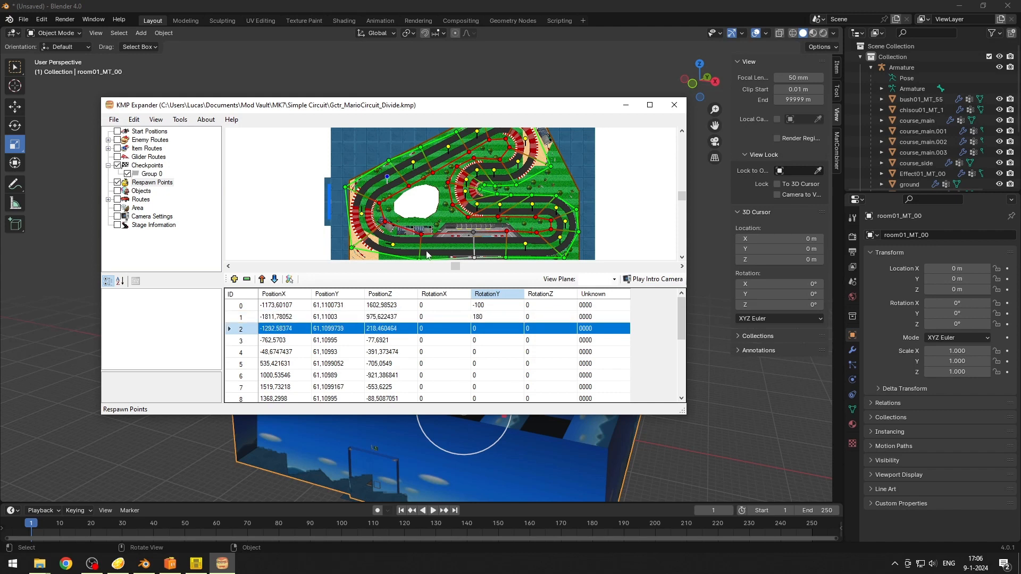
{"action": "left_click_drag", "start_coordinate": [362, 214], "coordinate": [362, 220]}
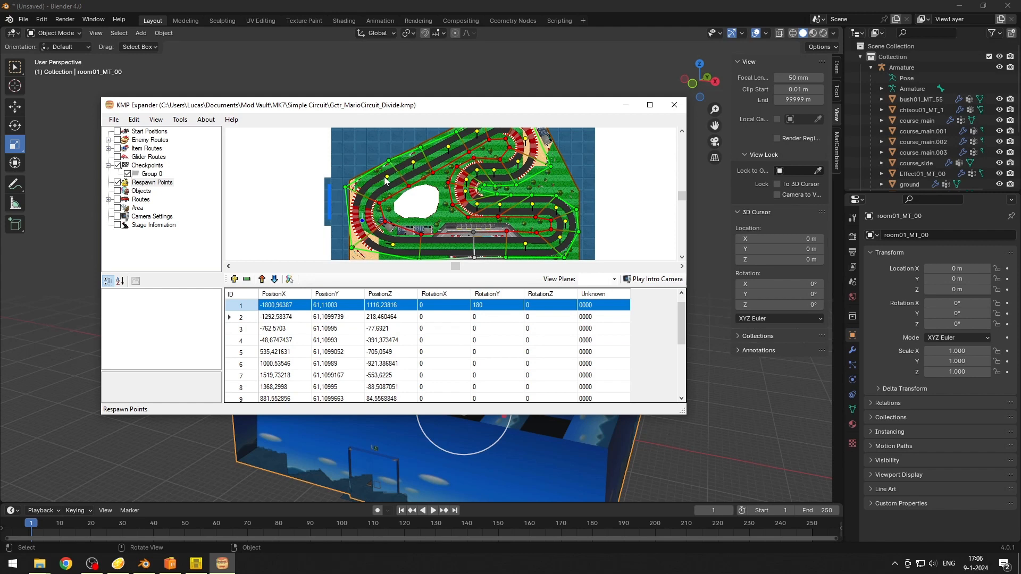
Step: Move respawn point 2 to about X -1412, Z 316 and try RotationY values of 10 and 20 on it
{"action": "left_click_drag", "start_coordinate": [384, 177], "coordinate": [382, 182]}
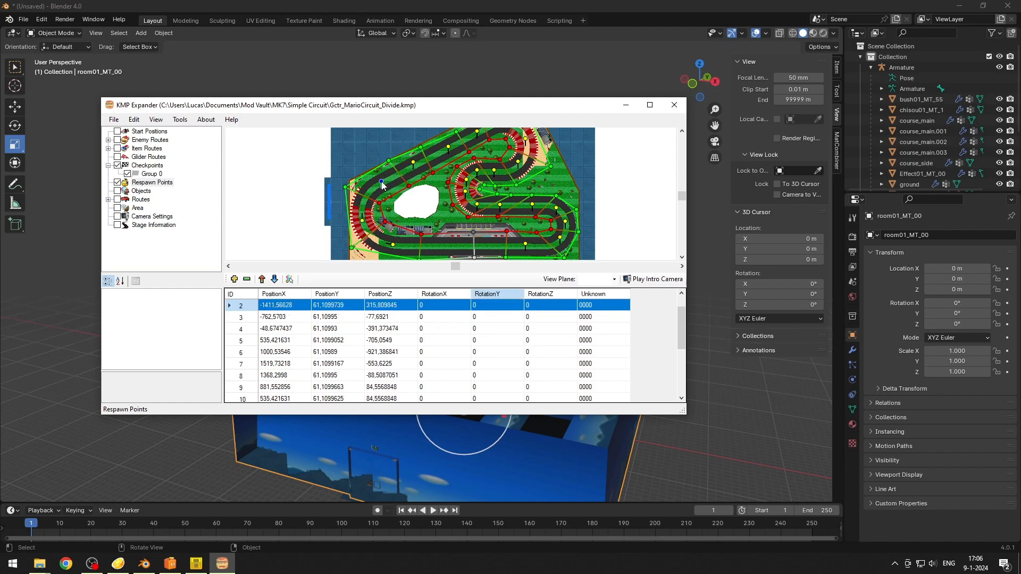
{"action": "double_click", "coordinate": [493, 306]}
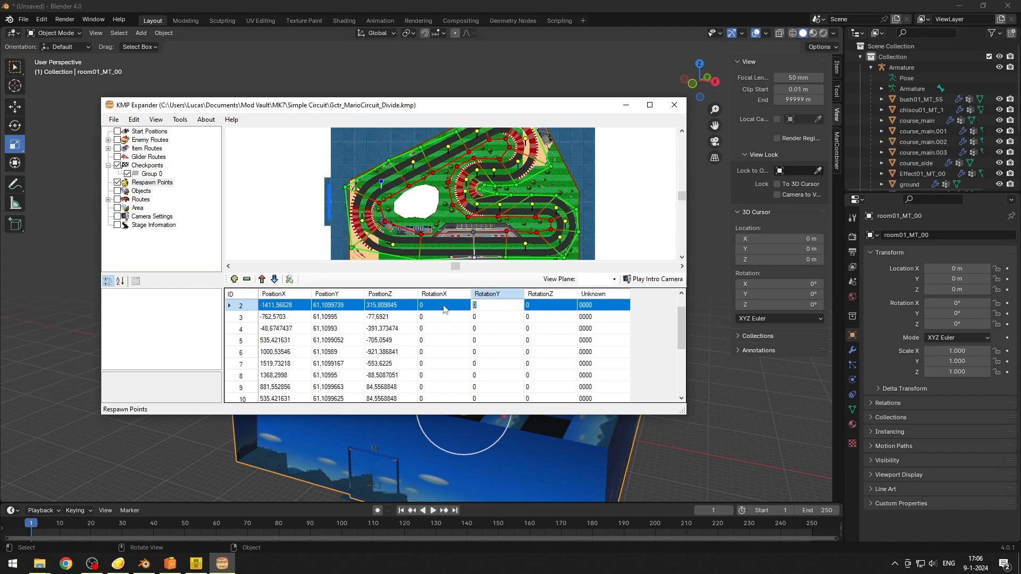
{"action": "type", "text": "10"}
{"action": "key", "text": "Return"}
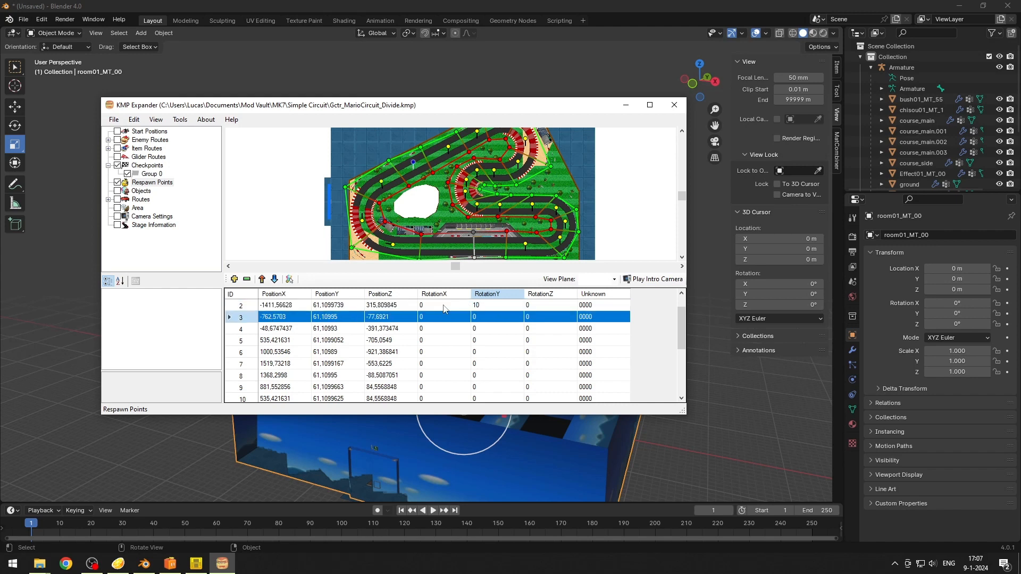
{"action": "left_click", "coordinate": [485, 307]}
{"action": "left_click", "coordinate": [486, 306]}
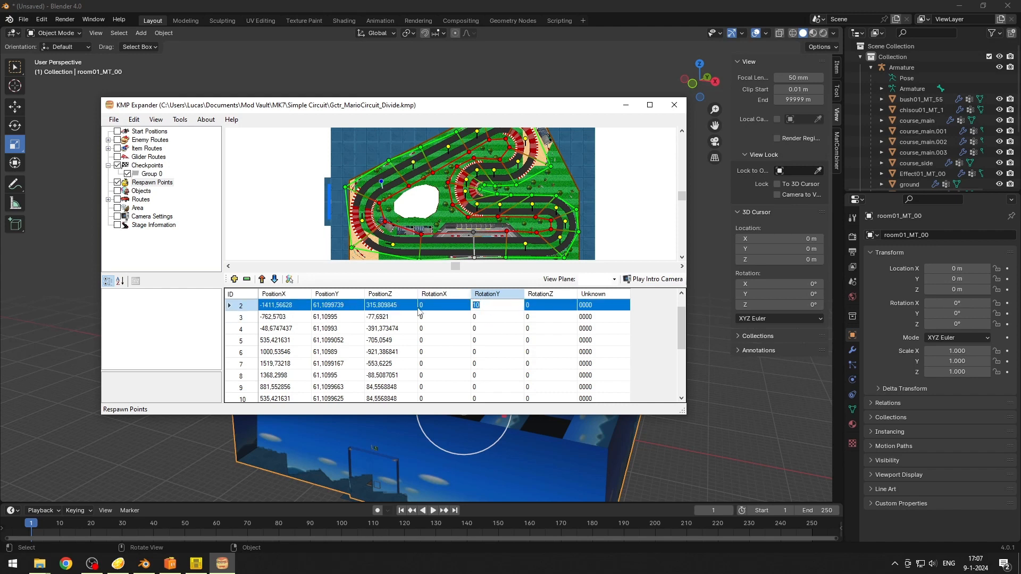
{"action": "type", "text": "20"}
{"action": "key", "text": "Return"}
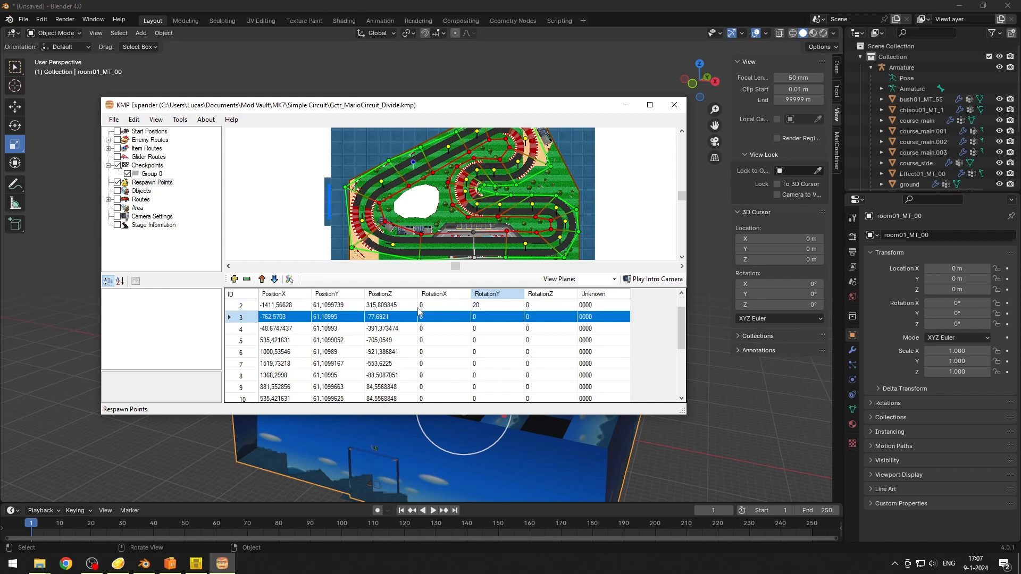
Step: Set the RotationY of respawn point 2 to 120 and move it to about X -1466, Z 381
{"action": "left_click", "coordinate": [383, 187]}
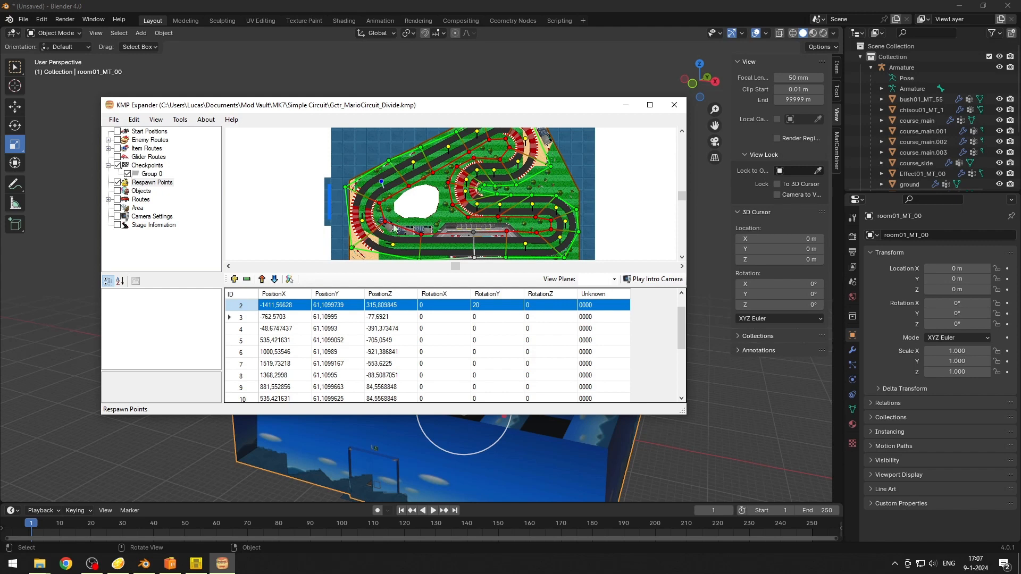
{"action": "left_click", "coordinate": [481, 307]}
{"action": "left_click", "coordinate": [481, 306]}
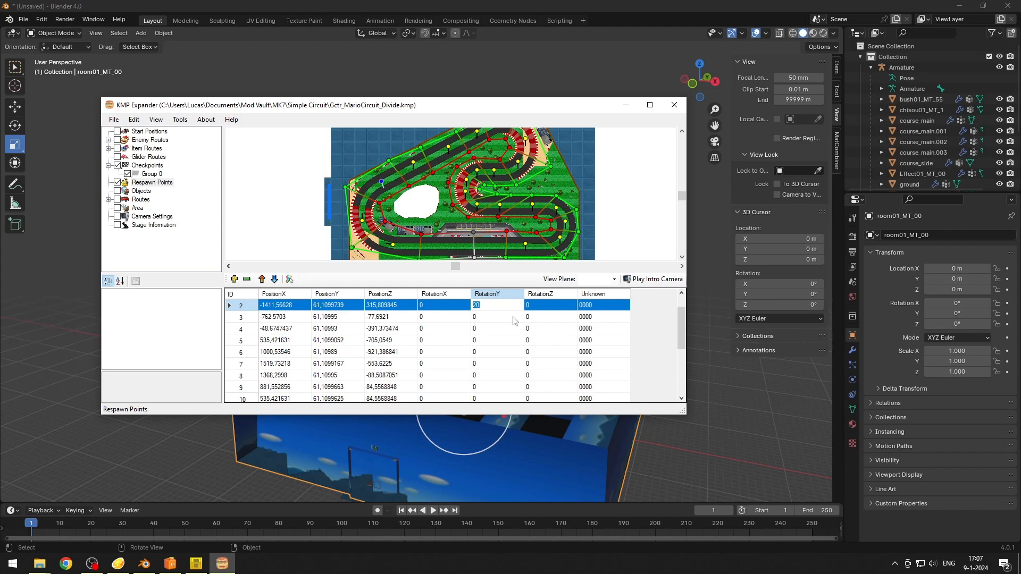
{"action": "type", "text": "100"}
{"action": "key", "text": "Return"}
{"action": "double_click", "coordinate": [495, 303]}
{"action": "type", "text": "1,10"}
{"action": "key", "text": "Return"}
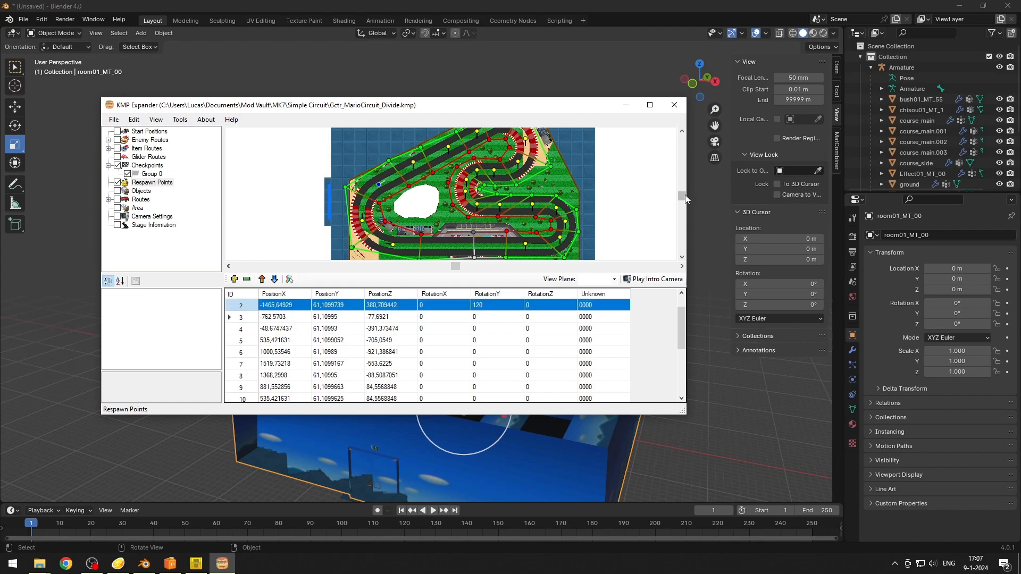
Step: Set RotationY to 120 for respawn points 3, 4 and 5, and move point 3 to about X -827, Z 45
{"action": "double_click", "coordinate": [495, 305]}
{"action": "type", "text": "120"}
{"action": "key", "text": "Return"}
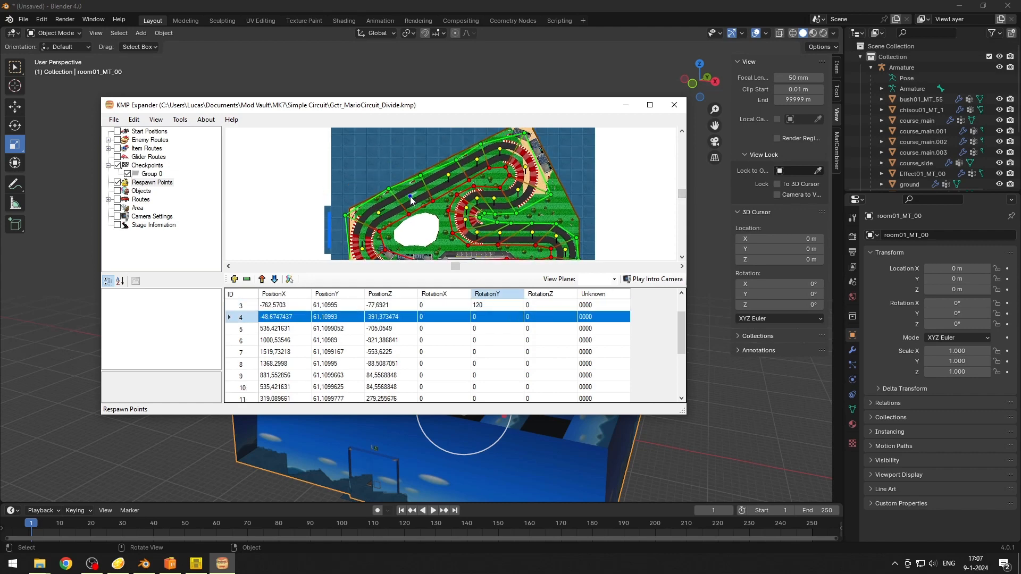
{"action": "left_click", "coordinate": [410, 197]}
{"action": "double_click", "coordinate": [486, 306]}
{"action": "type", "text": "120"}
{"action": "key", "text": "Return"}
{"action": "double_click", "coordinate": [485, 317]}
{"action": "type", "text": "120"}
{"action": "key", "text": "Return"}
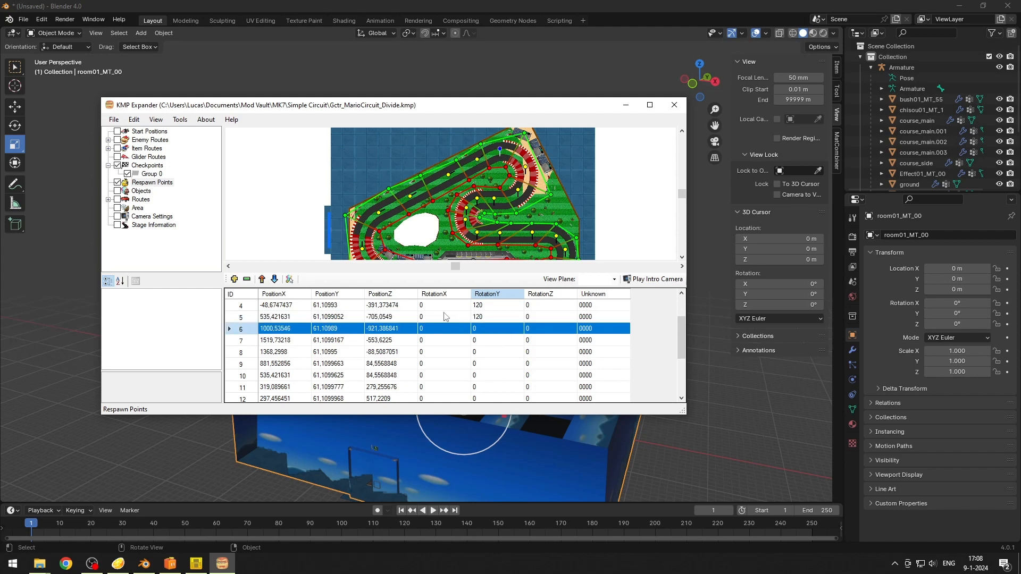
Step: Move respawn point 5 to about X 449, Z -626 and point 6 to about X 957, Z -842 with RotationY 90
{"action": "left_click_drag", "start_coordinate": [477, 159], "coordinate": [498, 153]}
{"action": "left_click", "coordinate": [500, 150]}
{"action": "double_click", "coordinate": [485, 305]}
{"action": "type", "text": "90"}
{"action": "key", "text": "Return"}
Step: Try RotationY values of 20 and -20 on respawn point 8 in the upper bend
{"action": "left_click", "coordinate": [518, 190]}
{"action": "double_click", "coordinate": [494, 305]}
{"action": "type", "text": "20"}
{"action": "key", "text": "Return"}
{"action": "left_click", "coordinate": [493, 305]}
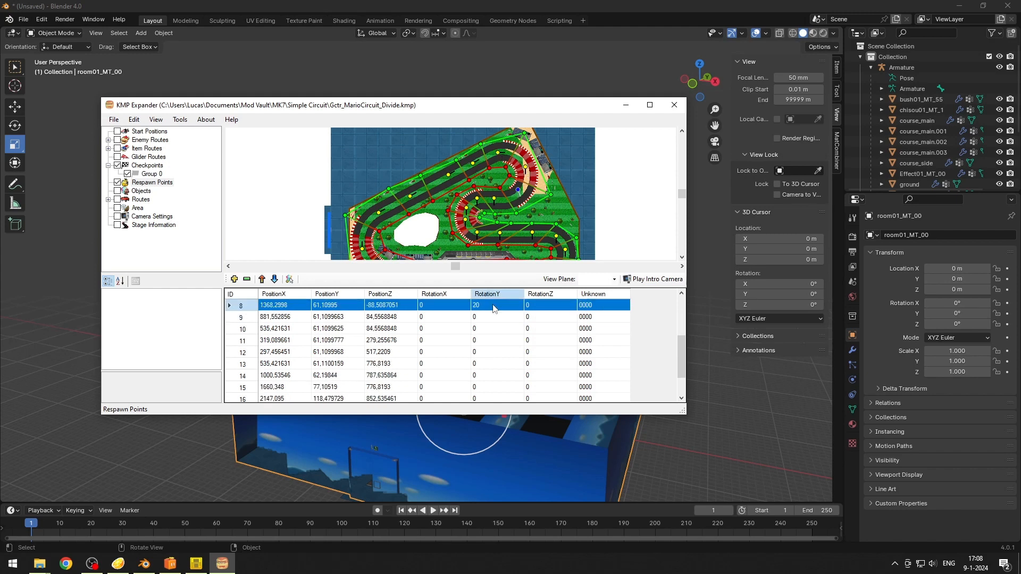
{"action": "left_click", "coordinate": [494, 307]}
{"action": "type", "text": "-20"}
{"action": "key", "text": "Return"}
Step: Set RotationY to -30 for respawn point 8, -90 for point 9 and -50 for point 10
{"action": "double_click", "coordinate": [492, 306]}
{"action": "type", "text": "-30"}
{"action": "key", "text": "Return"}
{"action": "type", "text": "-90"}
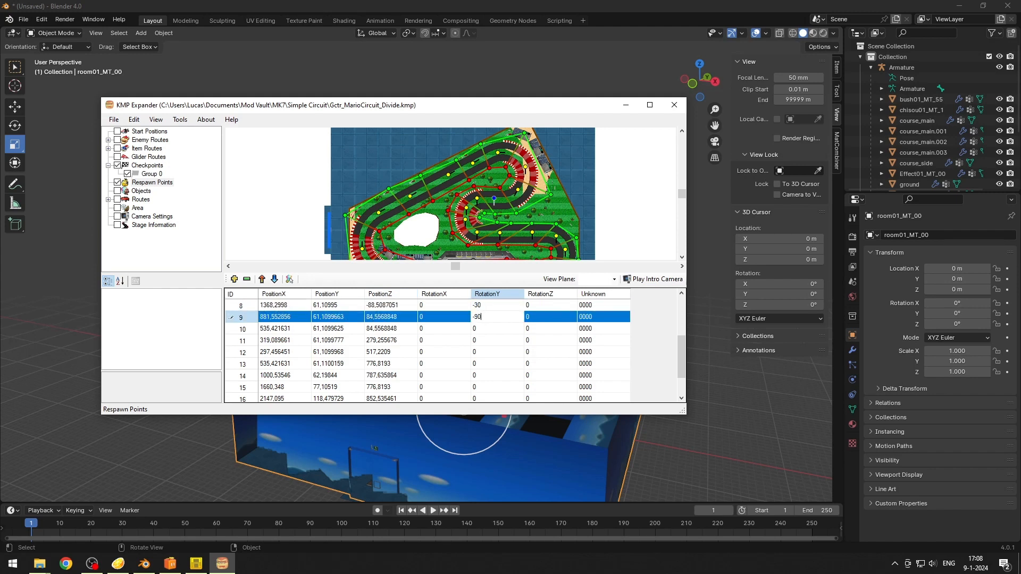
{"action": "key", "text": "Return"}
{"action": "type", "text": "-70"}
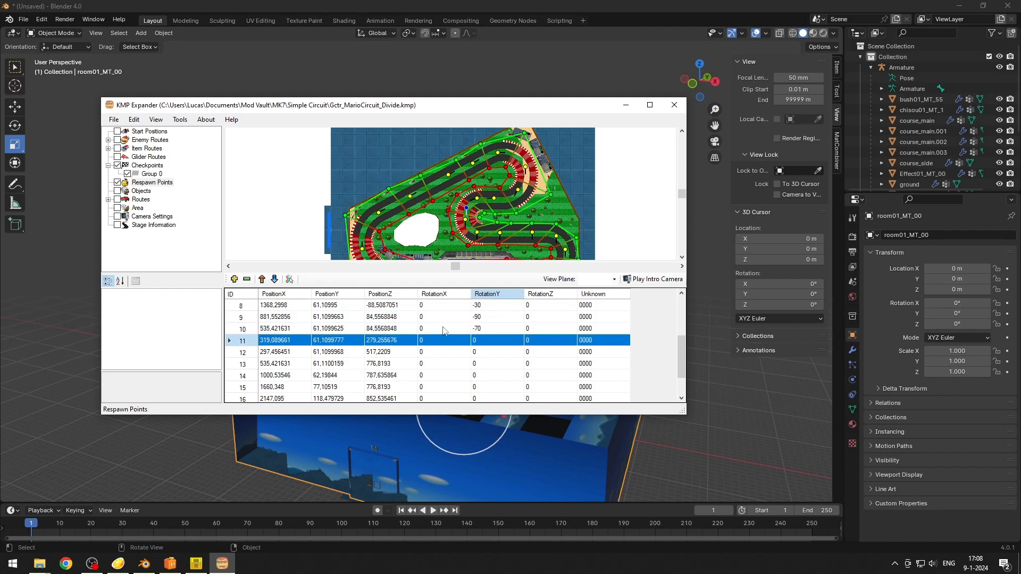
{"action": "scroll", "coordinate": [494, 306], "scroll_direction": "down", "scroll_amount": 1}
{"action": "key", "text": "Return"}
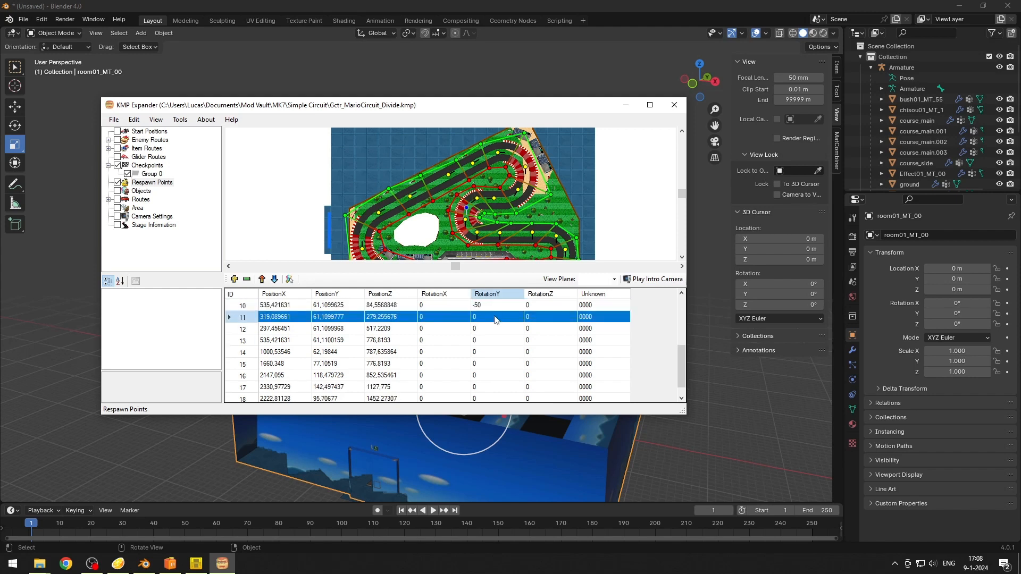
Step: Nudge respawn point 12 to about Z 510 and set its RotationY to 20
{"action": "double_click", "coordinate": [495, 318]}
{"action": "left_click", "coordinate": [465, 220]}
{"action": "double_click", "coordinate": [484, 305]}
{"action": "type", "text": "20"}
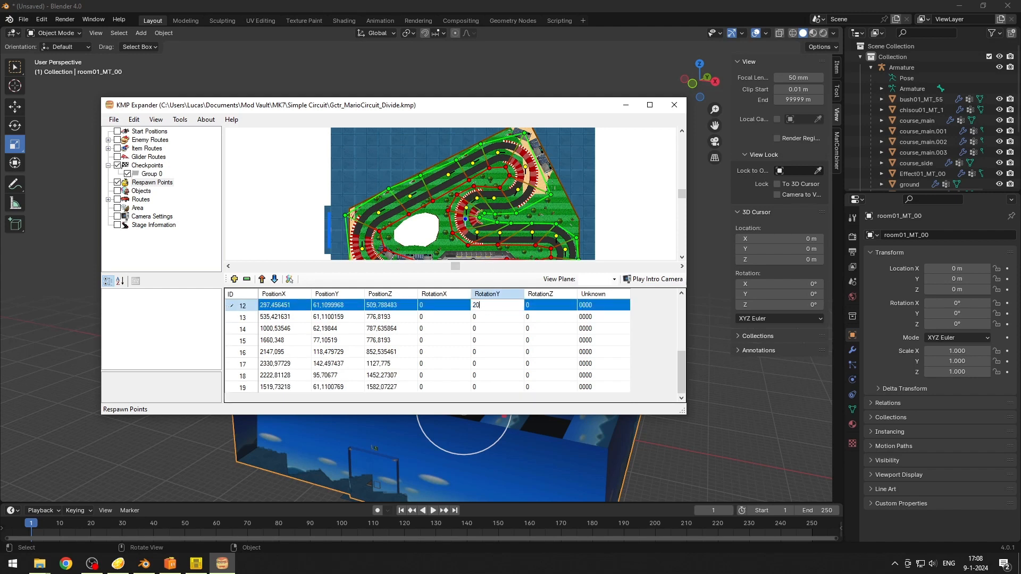
{"action": "key", "text": "Return"}
Step: Set RotationY to 90 for respawn points 13, 14 and 15 along the inner straight
{"action": "type", "text": "90"}
{"action": "key", "text": "Return"}
{"action": "type", "text": "90"}
{"action": "key", "text": "Return"}
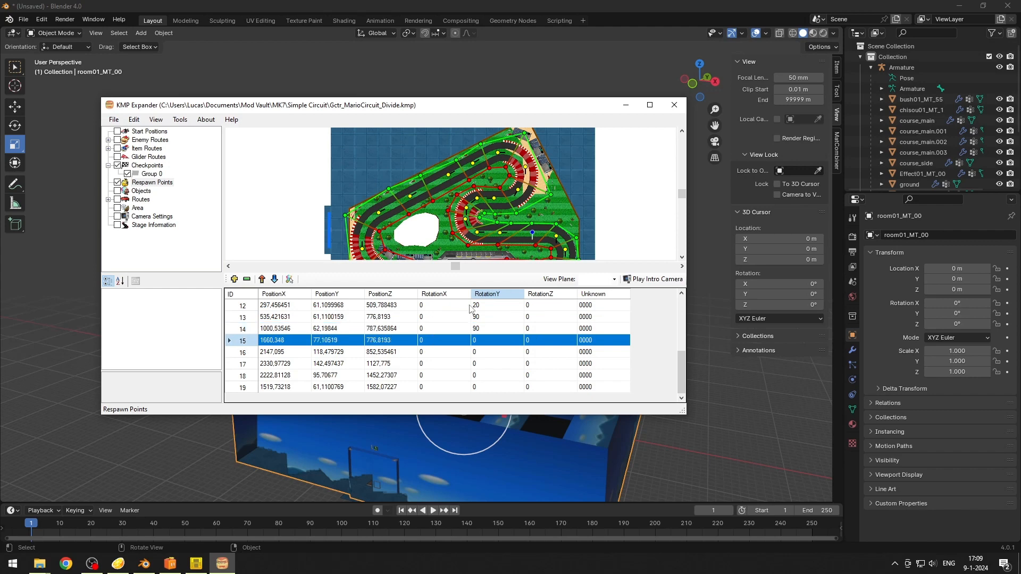
{"action": "type", "text": "90"}
{"action": "key", "text": "Return"}
Step: Set the RotationY of respawn point 16 to 70 and move it to about X 2071, Z 867
{"action": "type", "text": "70"}
{"action": "key", "text": "Return"}
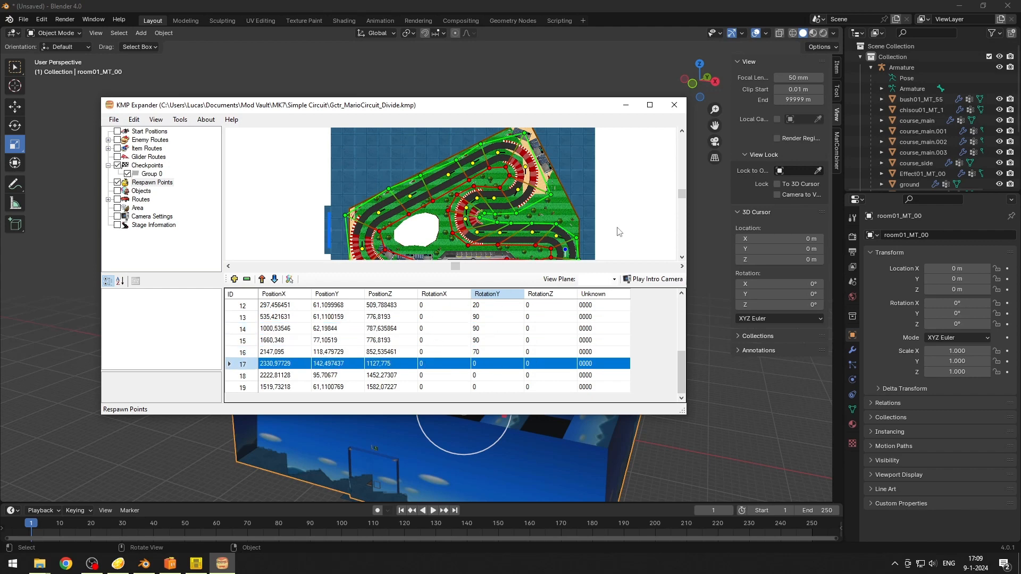
{"action": "left_click", "coordinate": [554, 237]}
Step: Set RotationY to -60 for respawn point 18 and -90 for point 19, and move point 19 to about Z 1634
{"action": "left_click_drag", "start_coordinate": [682, 194], "coordinate": [682, 200]}
{"action": "left_click", "coordinate": [560, 188]}
{"action": "double_click", "coordinate": [474, 376]}
{"action": "type", "text": "-"}
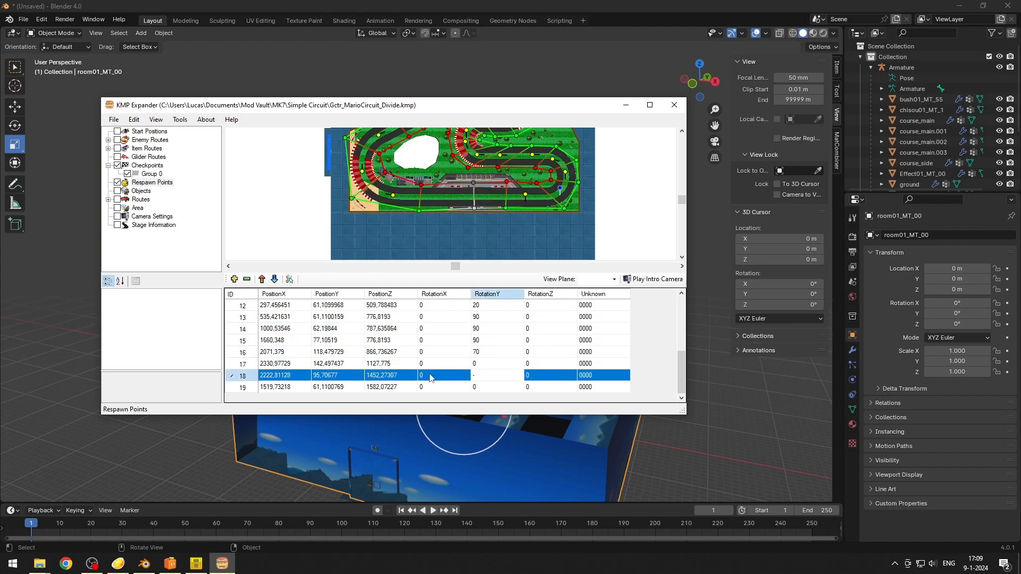
{"action": "type", "text": "60"}
{"action": "key", "text": "Return"}
{"action": "type", "text": "-90"}
{"action": "left_click", "coordinate": [526, 197]}
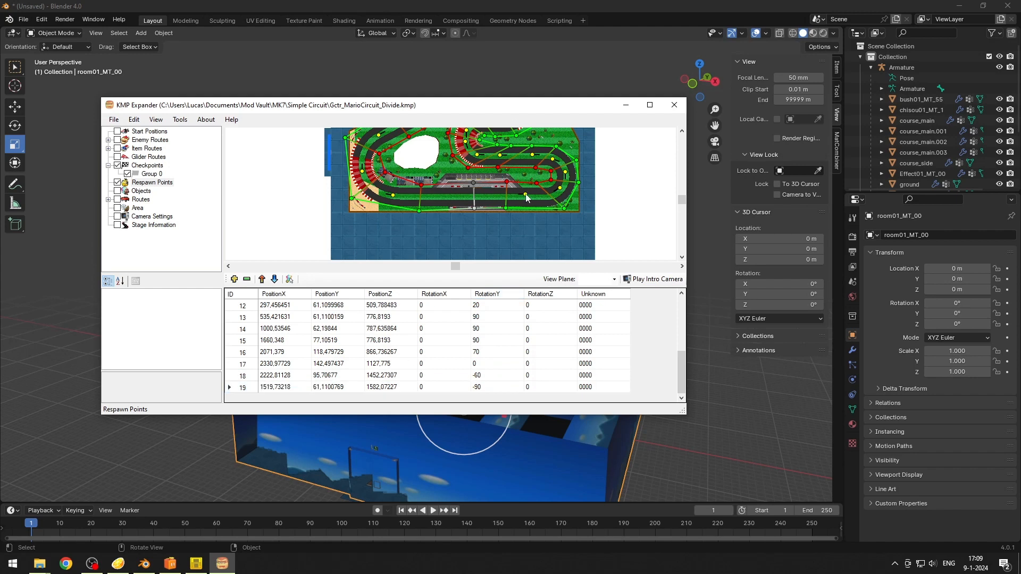
{"action": "left_click", "coordinate": [525, 197]}
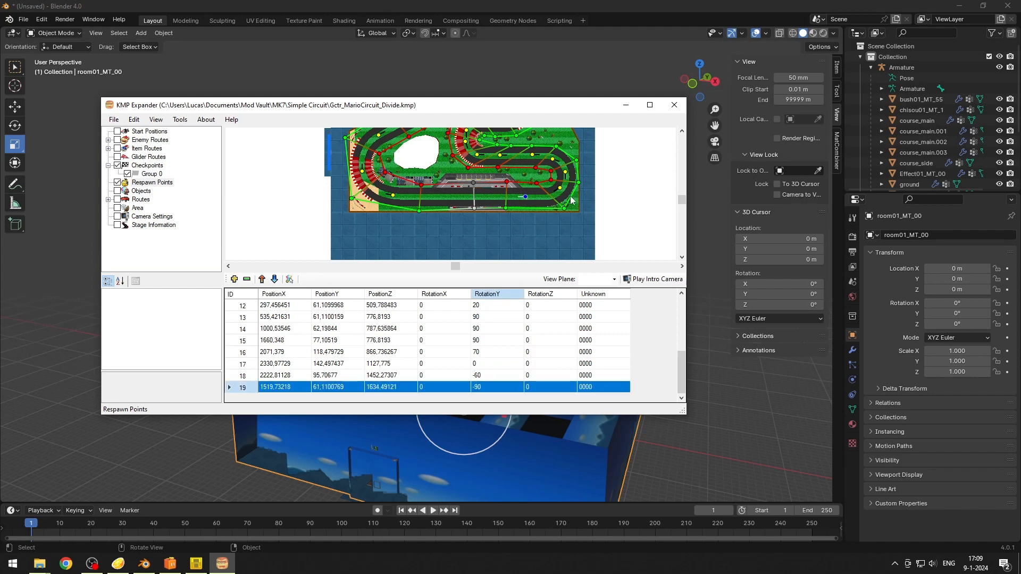
Step: Step through respawn points 0 to 8 and examine each one's place on the map relative to the checkpoints
{"action": "scroll", "coordinate": [681, 200], "scroll_direction": "up", "scroll_amount": 3}
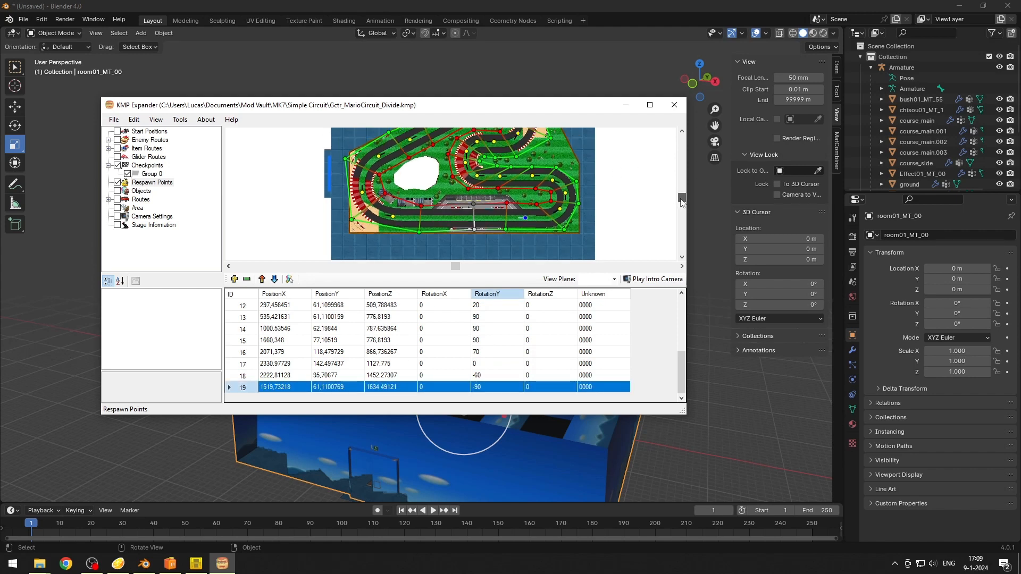
{"action": "left_click_drag", "start_coordinate": [682, 201], "coordinate": [682, 202]}
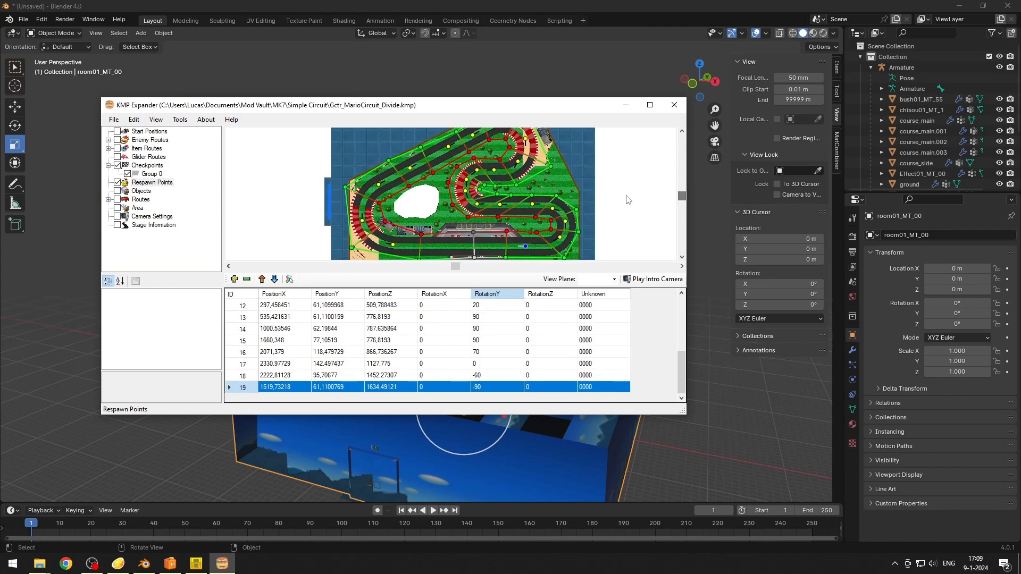
{"action": "scroll", "coordinate": [548, 192], "scroll_direction": "down", "scroll_amount": 1}
{"action": "scroll", "coordinate": [513, 193], "scroll_direction": "up", "scroll_amount": 1}
{"action": "scroll", "coordinate": [243, 367], "scroll_direction": "up", "scroll_amount": 4}
{"action": "left_click", "coordinate": [242, 307]}
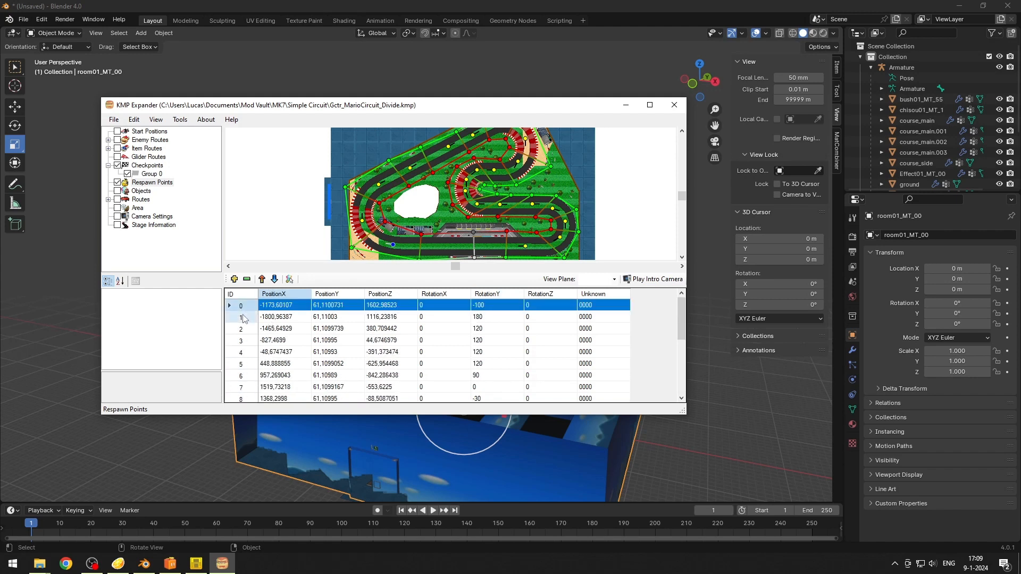
{"action": "left_click", "coordinate": [244, 318]}
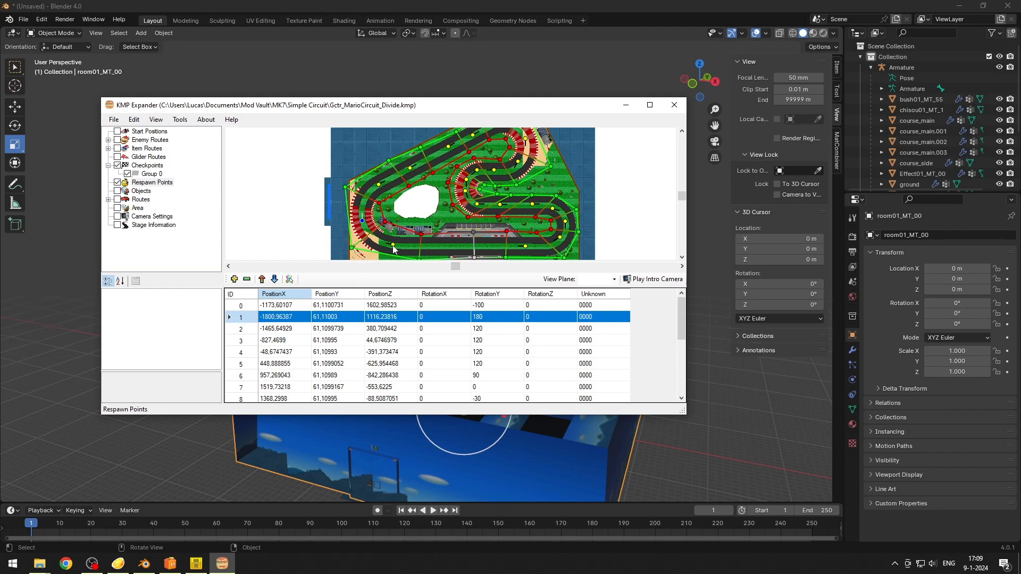
{"action": "left_click", "coordinate": [238, 330]}
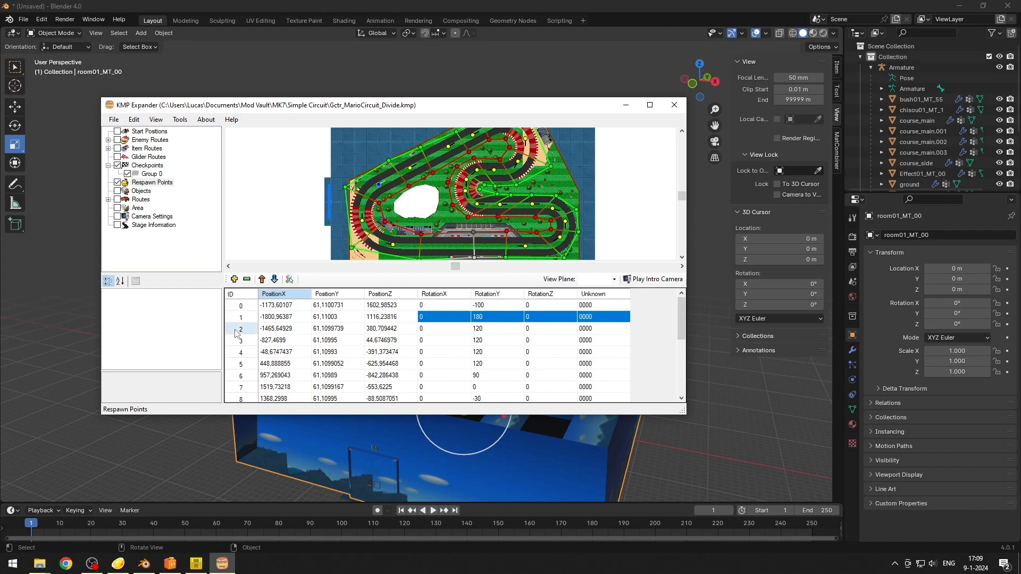
{"action": "left_click", "coordinate": [242, 341]}
{"action": "left_click", "coordinate": [245, 353]}
{"action": "left_click", "coordinate": [246, 364]}
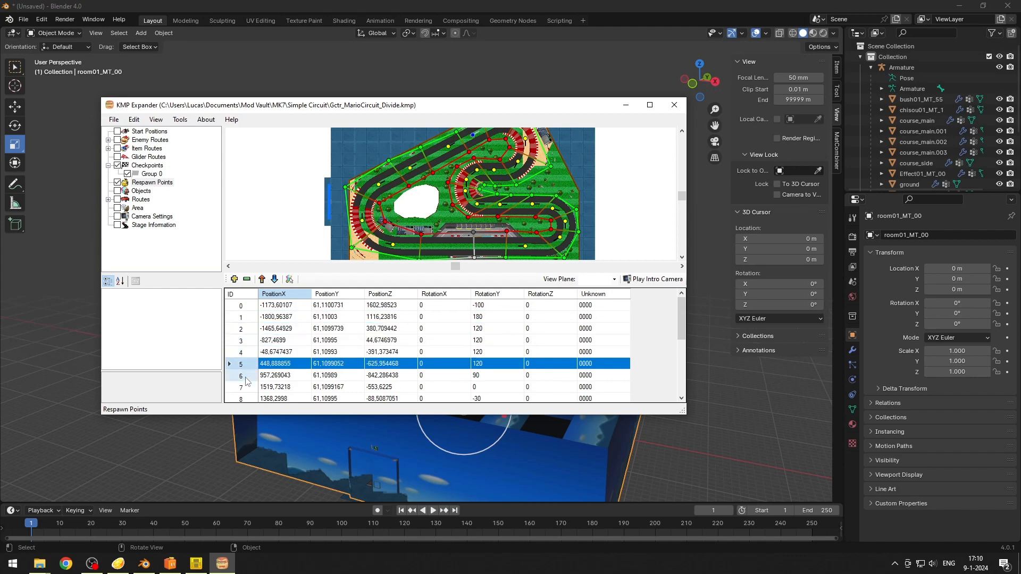
{"action": "left_click", "coordinate": [247, 375]}
{"action": "left_click", "coordinate": [247, 387]}
{"action": "left_click", "coordinate": [247, 398]}
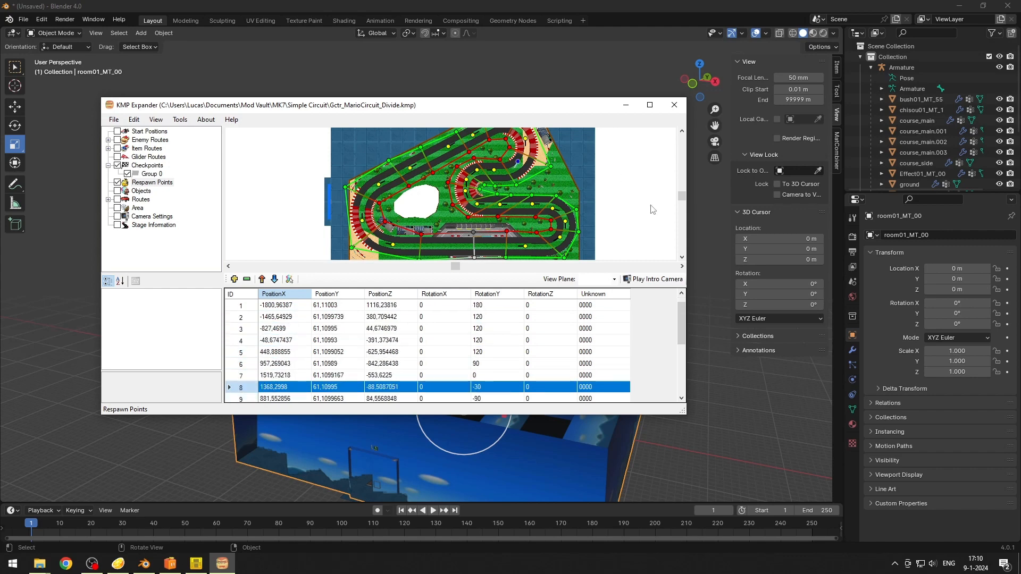
Step: Set the Key of checkpoint 2, at the first bend after the start straight, to 1
{"action": "left_click_drag", "start_coordinate": [683, 197], "coordinate": [684, 202]}
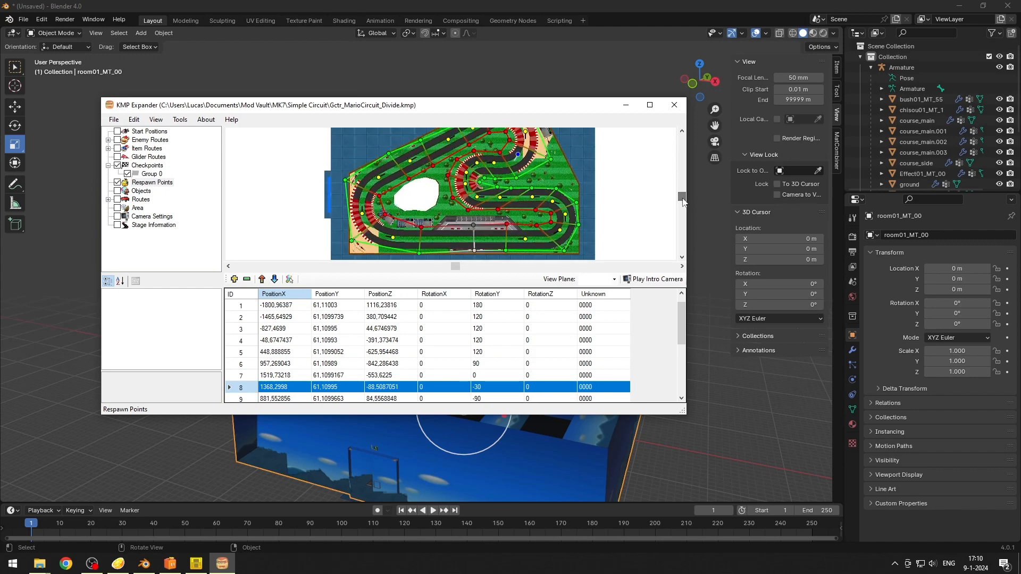
{"action": "scroll", "coordinate": [242, 309], "scroll_direction": "up", "scroll_amount": 1}
{"action": "left_click", "coordinate": [242, 307]}
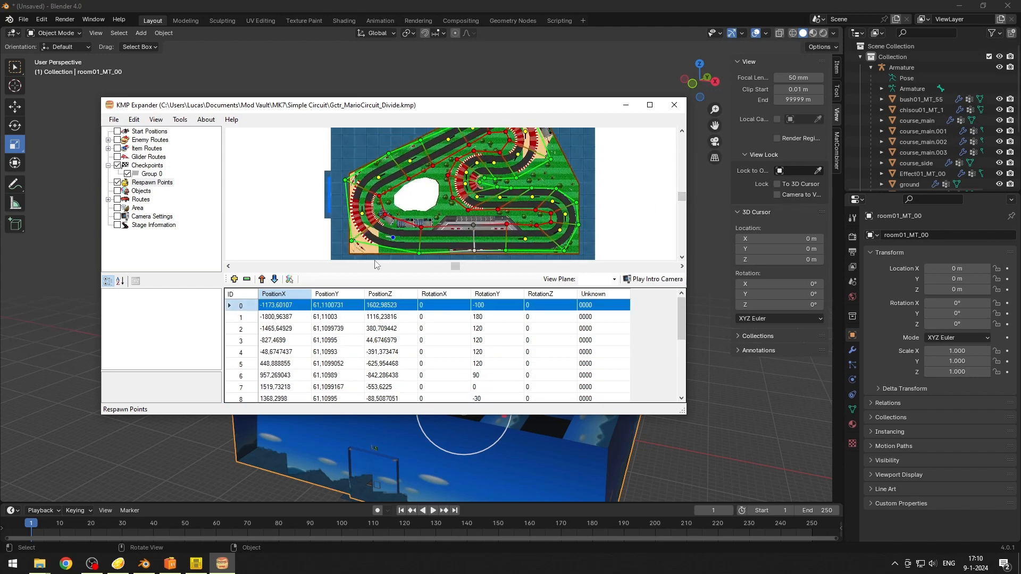
{"action": "left_click", "coordinate": [386, 215]}
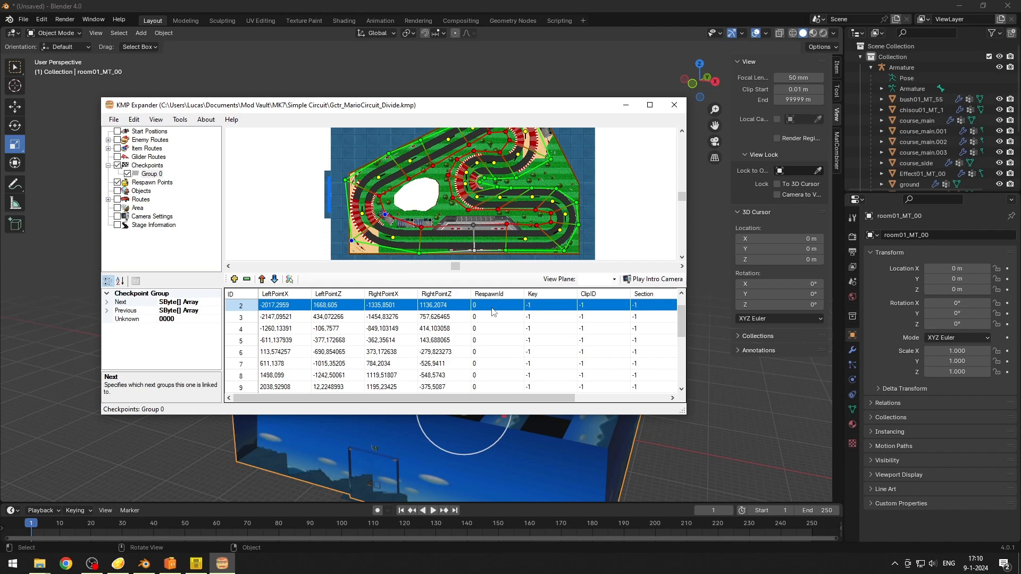
{"action": "left_click", "coordinate": [539, 304]}
{"action": "left_click", "coordinate": [539, 304]}
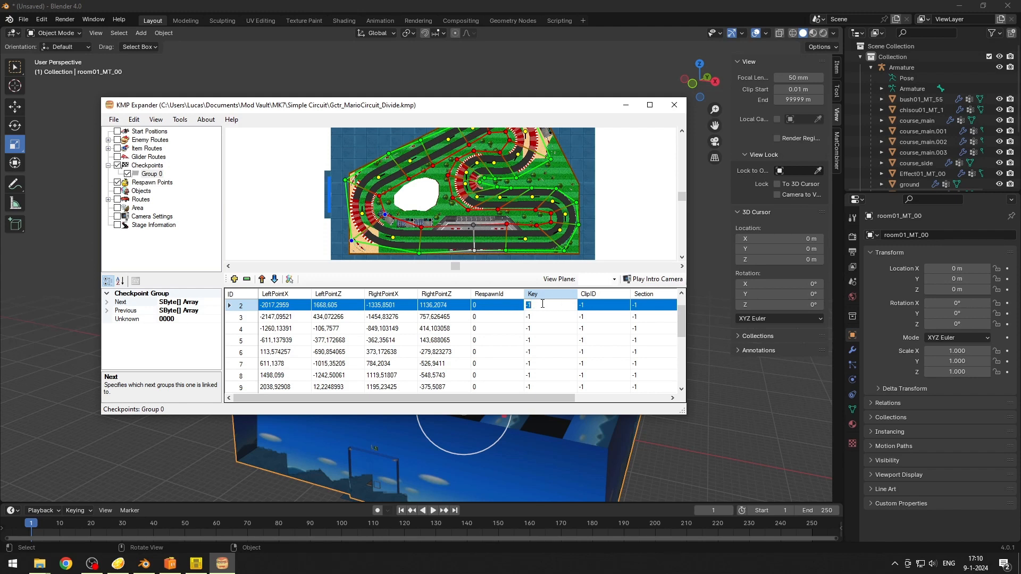
{"action": "type", "text": "1"}
{"action": "key", "text": "Return"}
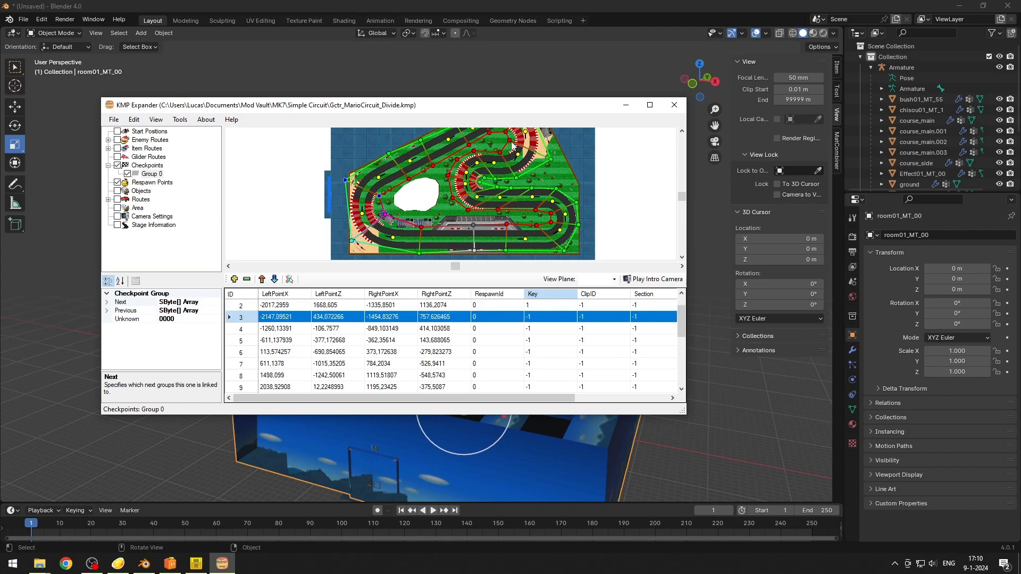
Step: Set the Key of checkpoint 7, near the end of the long diagonal straight, to 2
{"action": "left_click_drag", "start_coordinate": [682, 201], "coordinate": [683, 195]}
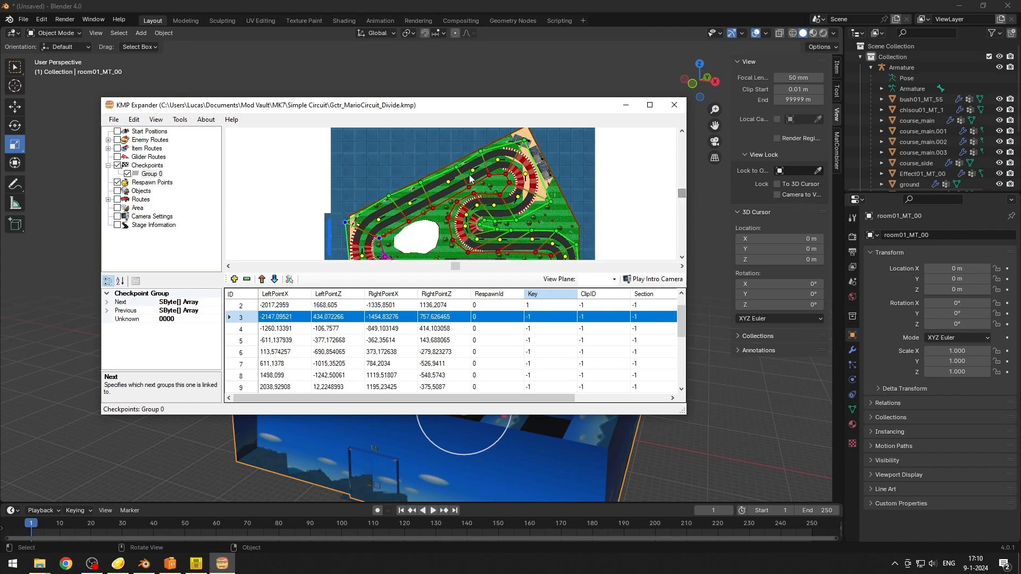
{"action": "left_click", "coordinate": [490, 177]}
{"action": "left_click", "coordinate": [543, 305]}
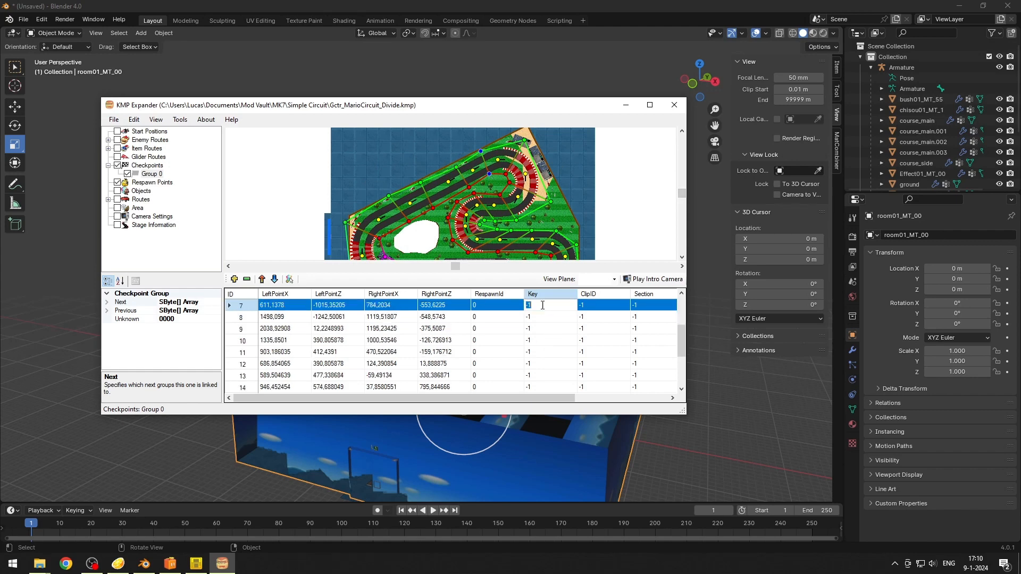
{"action": "key", "text": "Return"}
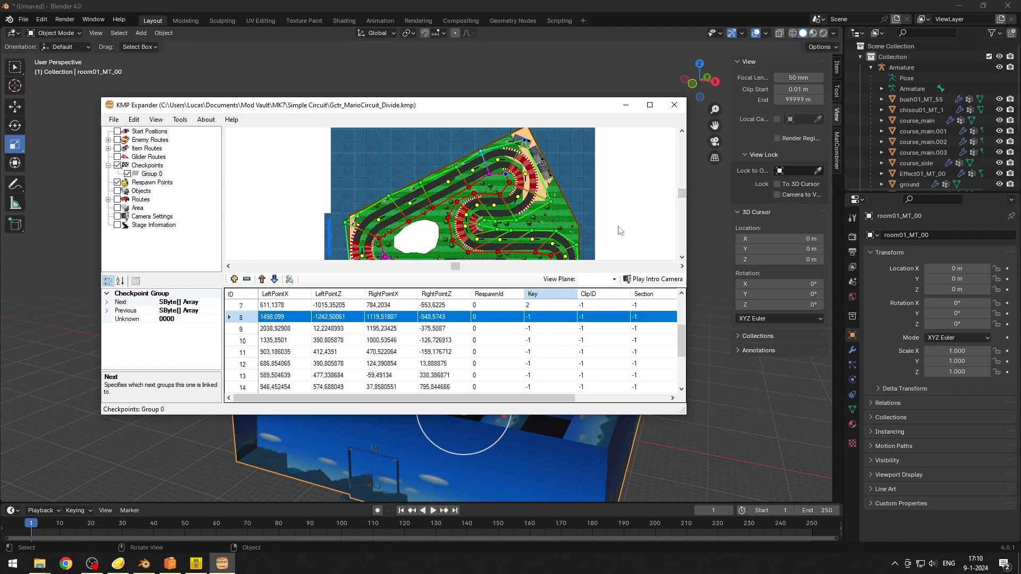
Step: Set the Key of checkpoint 16, on the inner straight, to 3
{"action": "left_click_drag", "start_coordinate": [685, 199], "coordinate": [684, 204]}
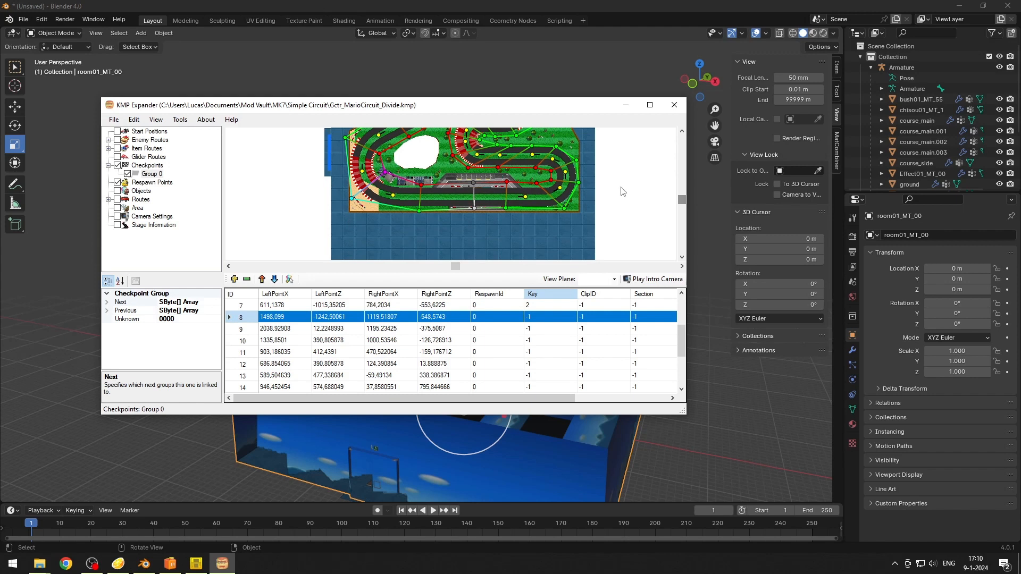
{"action": "left_click", "coordinate": [530, 150]}
{"action": "left_click", "coordinate": [532, 151]}
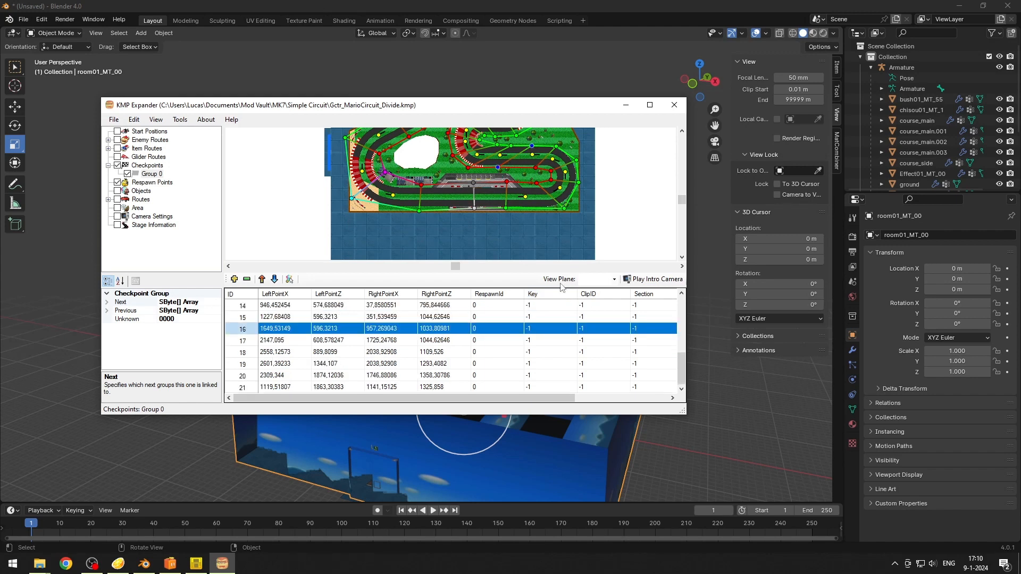
{"action": "left_click", "coordinate": [540, 327]}
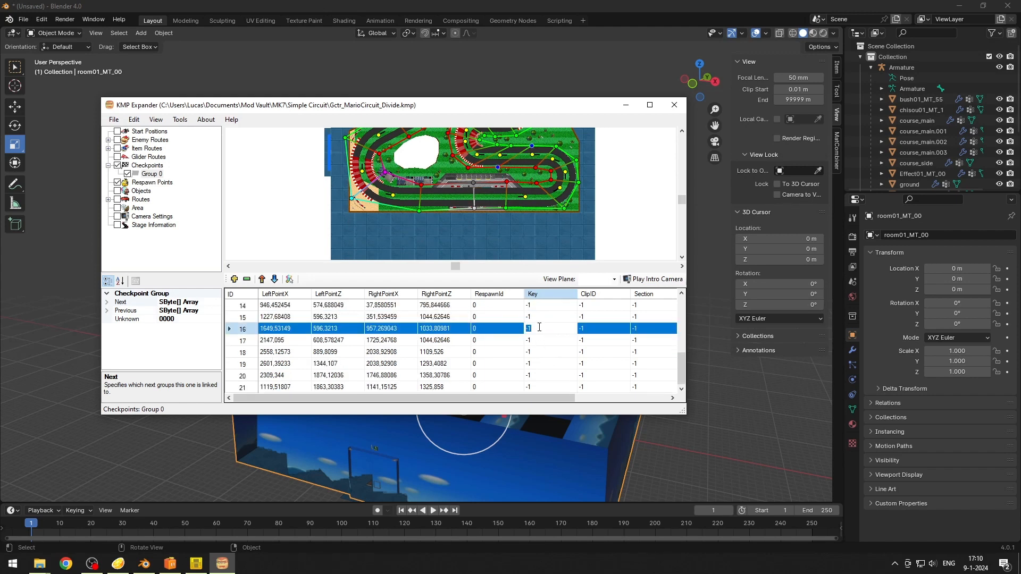
{"action": "type", "text": "3"}
{"action": "key", "text": "Return"}
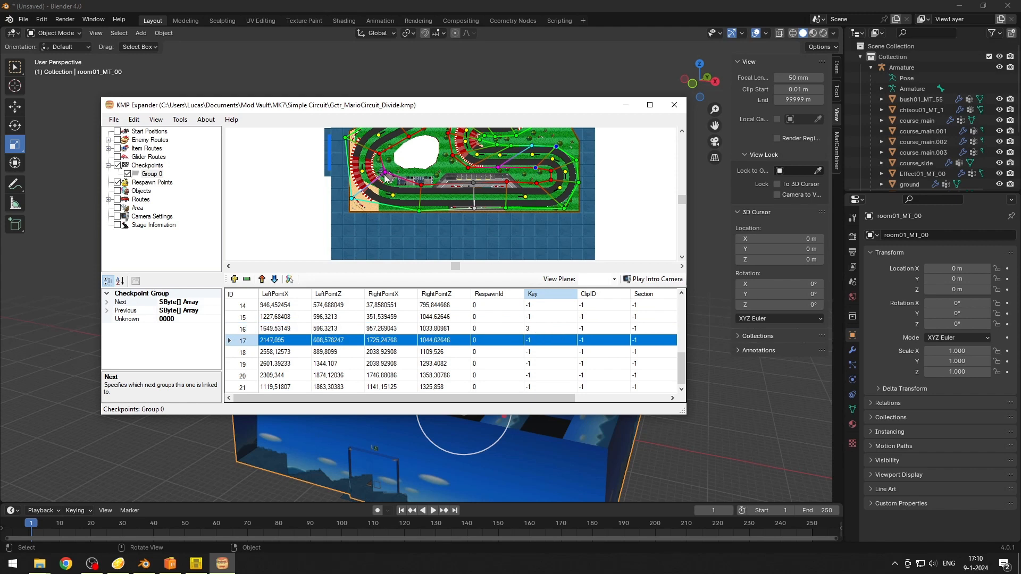
Step: Go back through checkpoints 2, 7 and 16 and examine their Key values and places on the map
{"action": "left_click", "coordinate": [385, 175]}
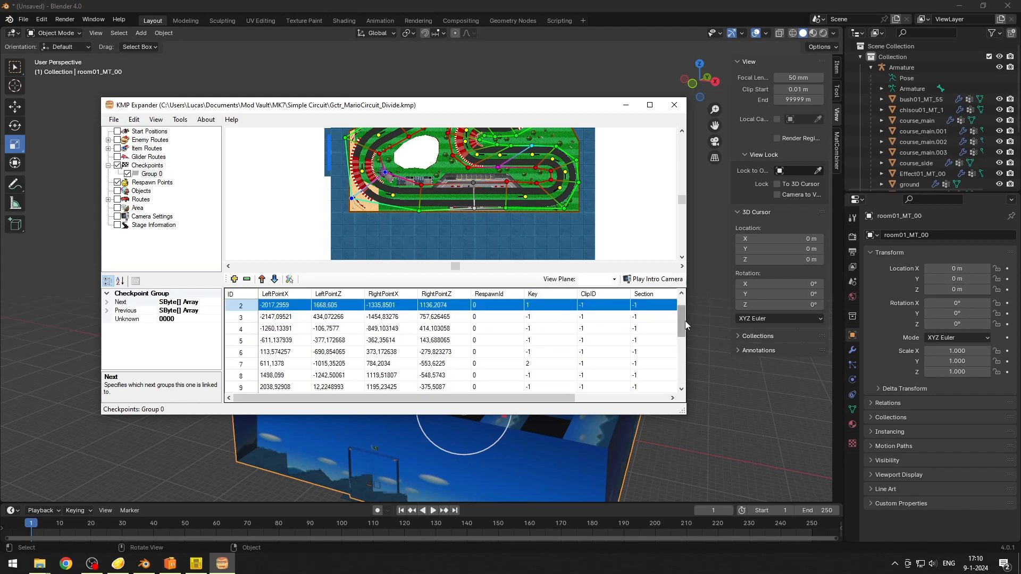
{"action": "left_click_drag", "start_coordinate": [685, 325], "coordinate": [685, 318]}
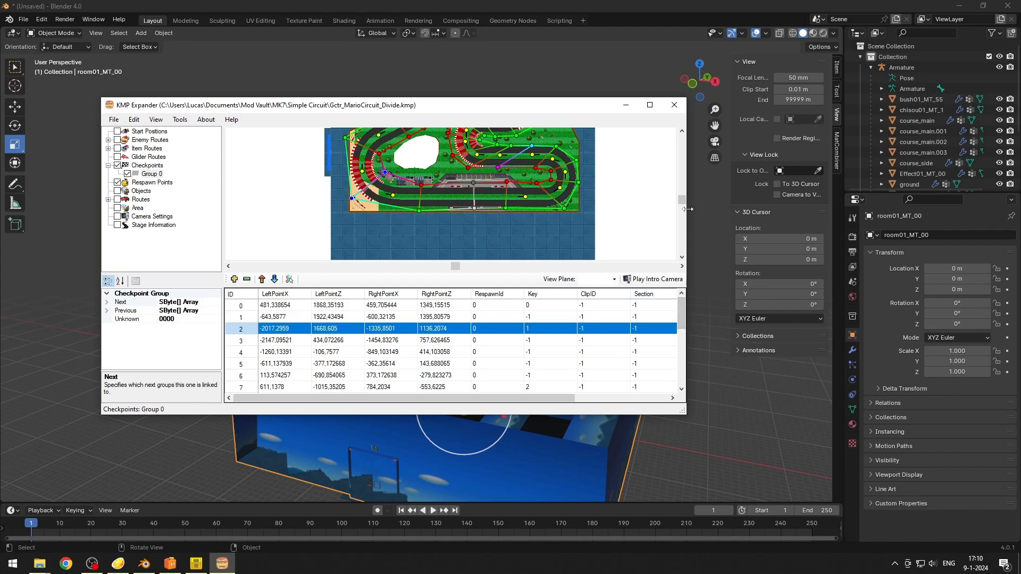
{"action": "scroll", "coordinate": [684, 205], "scroll_direction": "up", "scroll_amount": 2}
{"action": "left_click_drag", "start_coordinate": [682, 198], "coordinate": [682, 197]}
{"action": "left_click", "coordinate": [489, 167]}
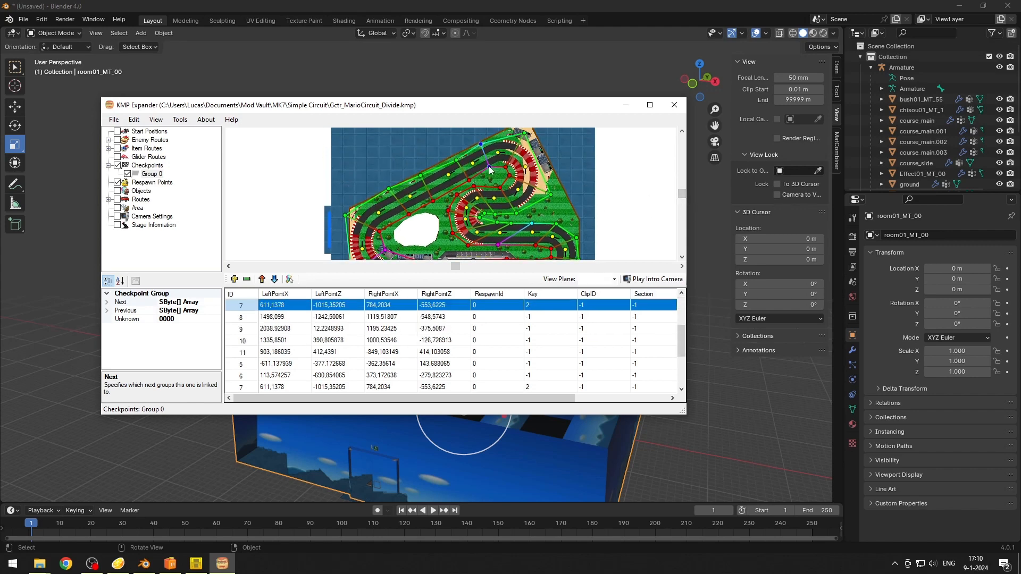
{"action": "scroll", "coordinate": [682, 197], "scroll_direction": "down", "scroll_amount": 2}
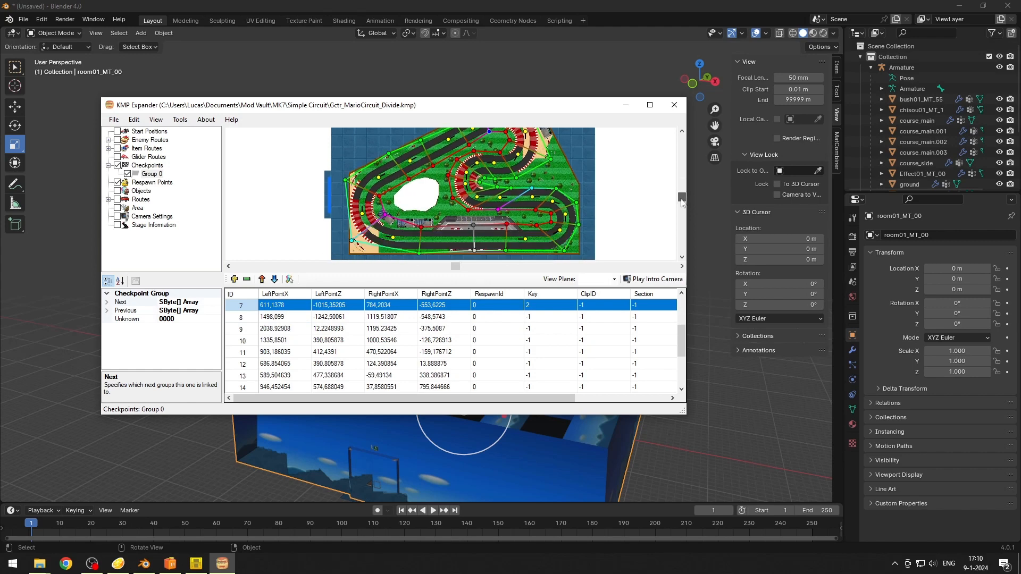
{"action": "left_click", "coordinate": [531, 182]}
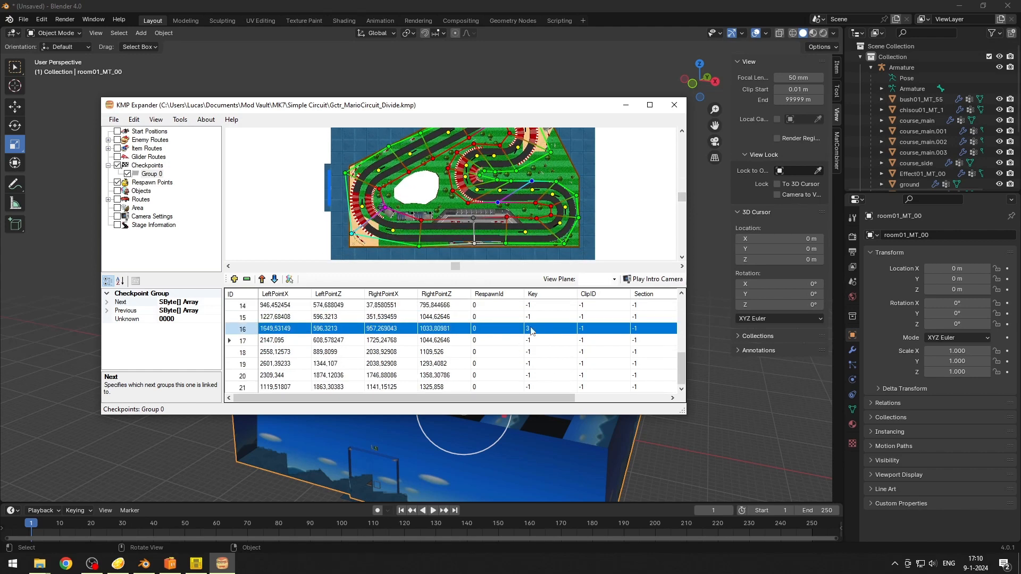
Step: Set the Key of checkpoint 20, at the last bend before the finish straight, to 4
{"action": "left_click", "coordinate": [537, 218]}
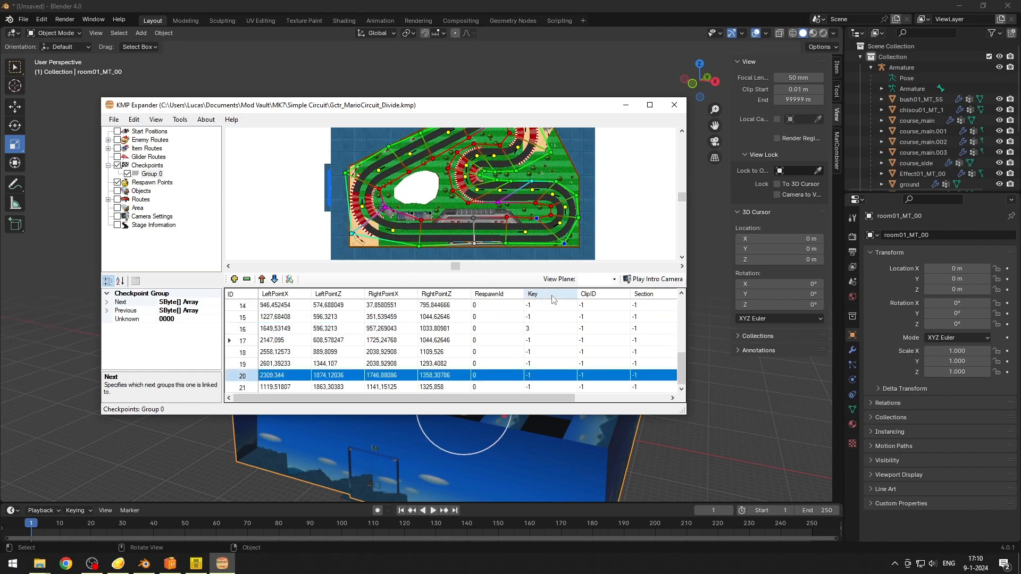
{"action": "double_click", "coordinate": [536, 376]}
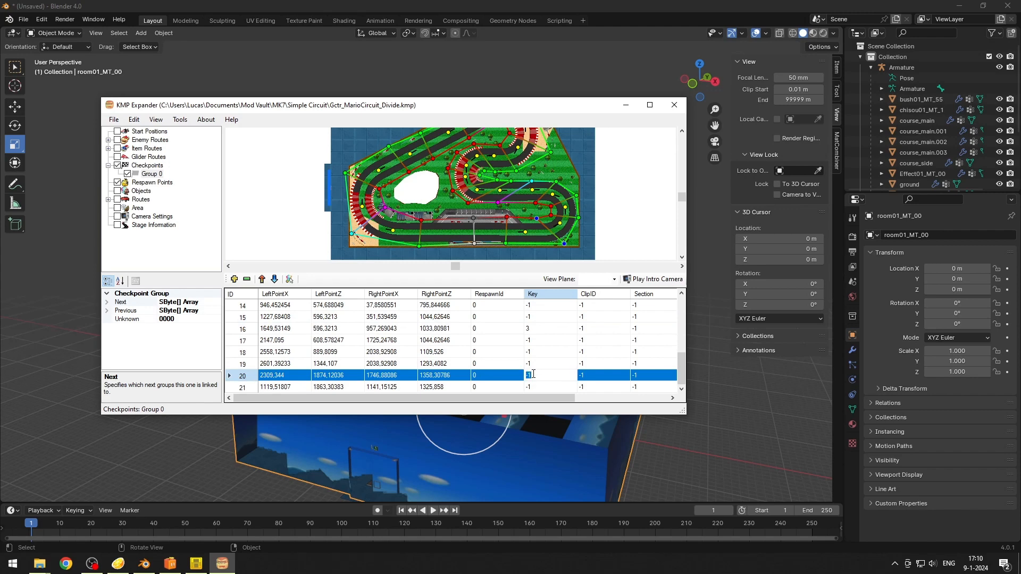
{"action": "key", "text": "Return"}
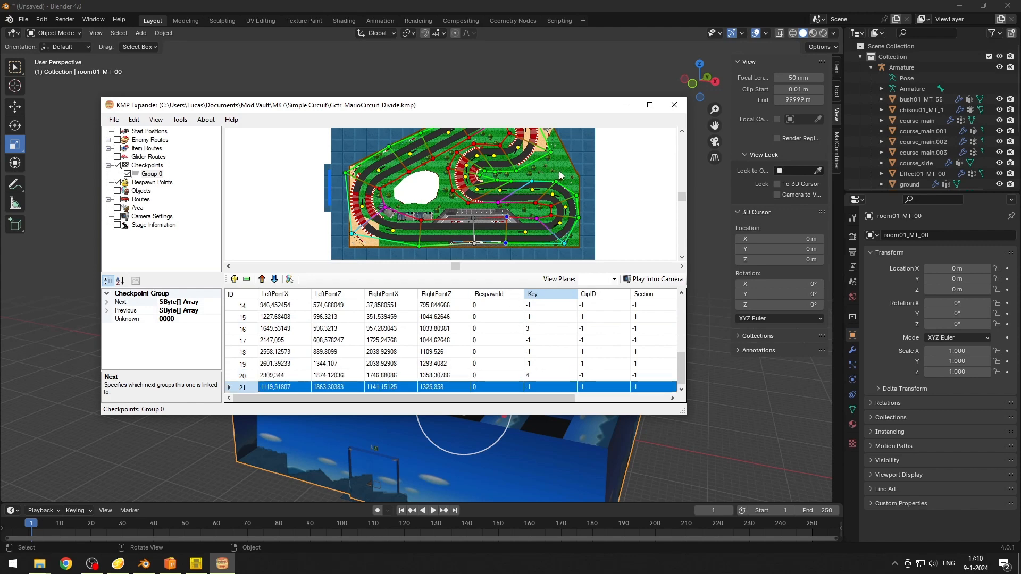
Step: Move respawn point 0 back along the start straight, before checkpoint 1, to about X -81, Z 1671
{"action": "left_click_drag", "start_coordinate": [681, 197], "coordinate": [682, 196]}
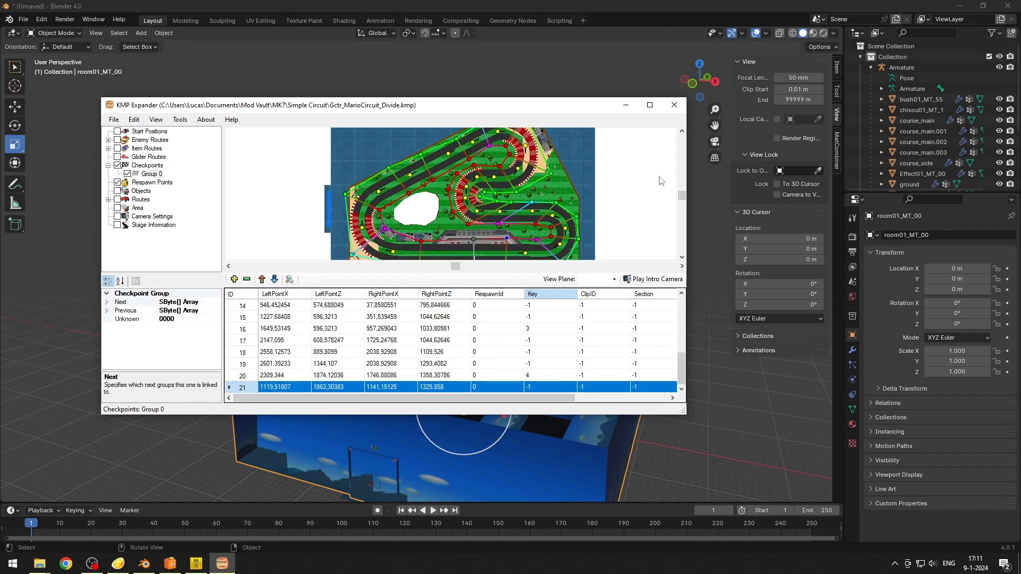
{"action": "left_click_drag", "start_coordinate": [683, 196], "coordinate": [684, 199]}
{"action": "left_click", "coordinate": [421, 227]}
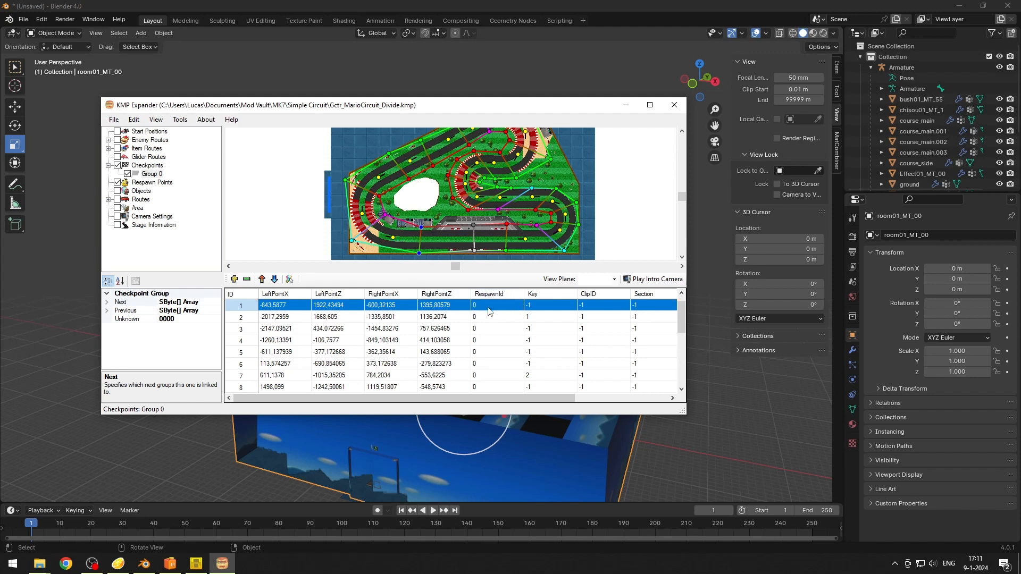
{"action": "left_click", "coordinate": [394, 237]}
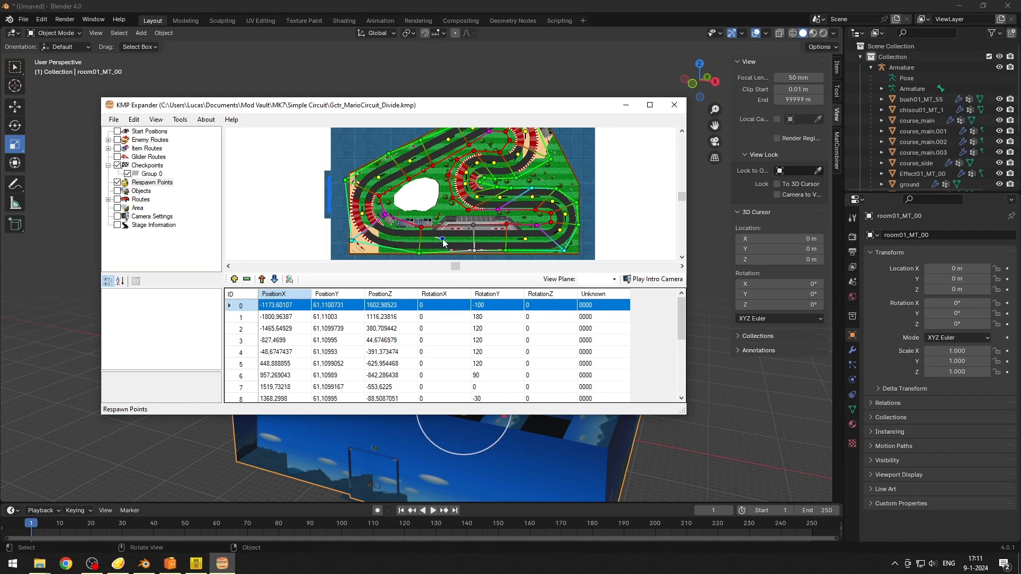
{"action": "left_click_drag", "start_coordinate": [444, 243], "coordinate": [449, 246]}
Step: Place an additional respawn point past checkpoint 1 at about X -1152, Z 1596 and order it as point 1
{"action": "left_click", "coordinate": [290, 281]}
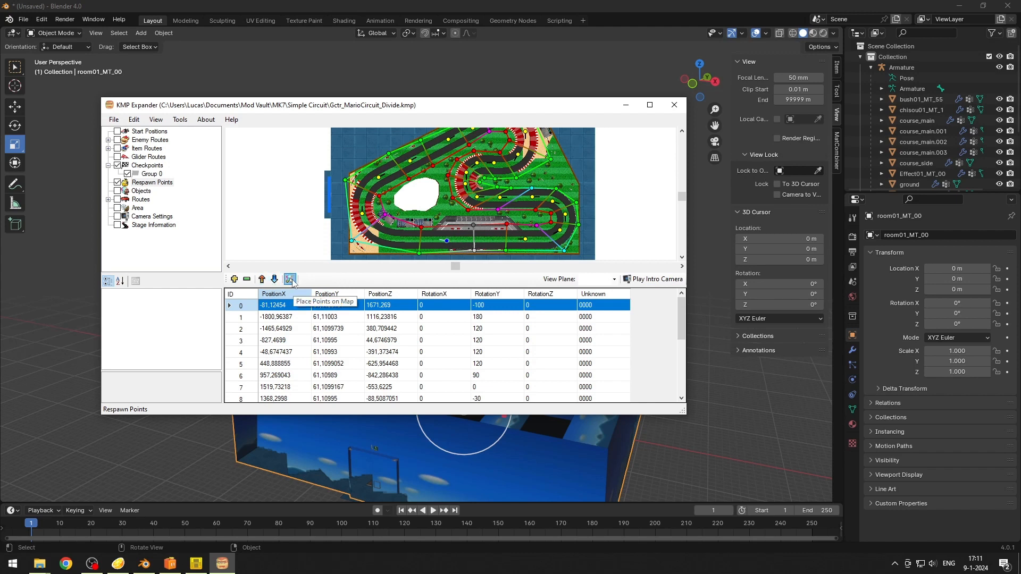
{"action": "left_click", "coordinate": [394, 237]}
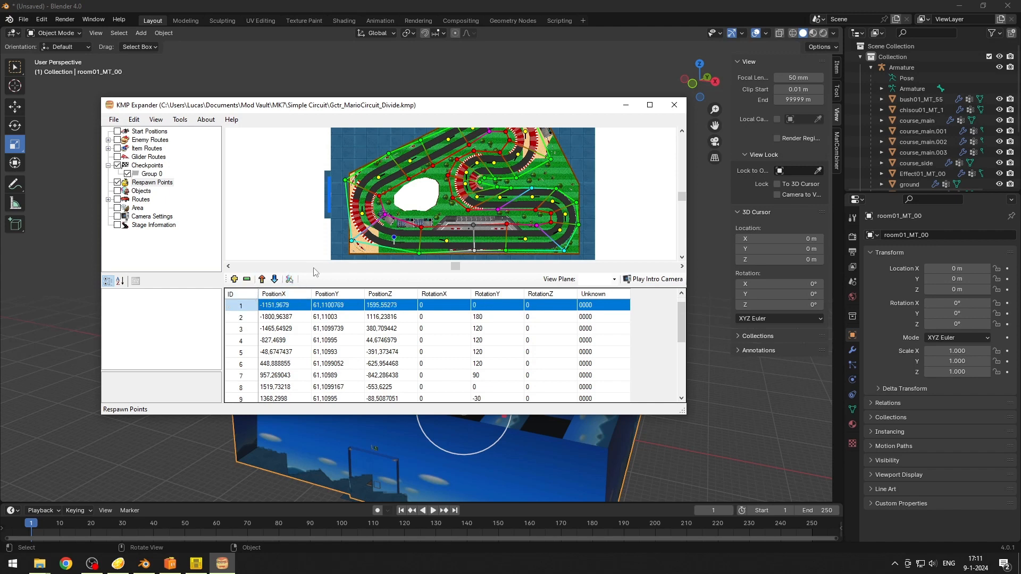
{"action": "left_click", "coordinate": [362, 214]}
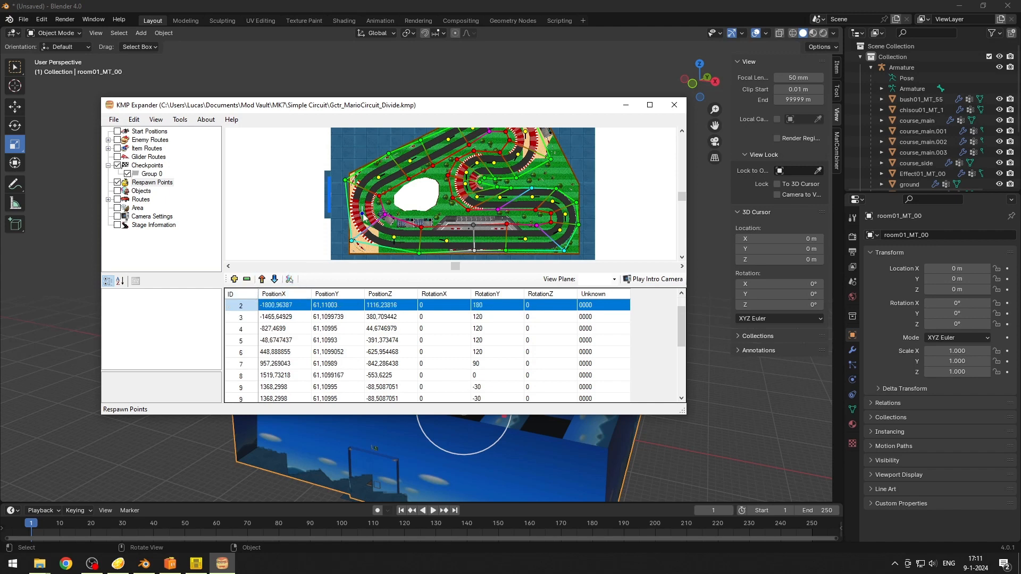
{"action": "left_click", "coordinate": [379, 178]}
Step: Set the RotationY of the added respawn point 1 to -90
{"action": "left_click", "coordinate": [394, 238]}
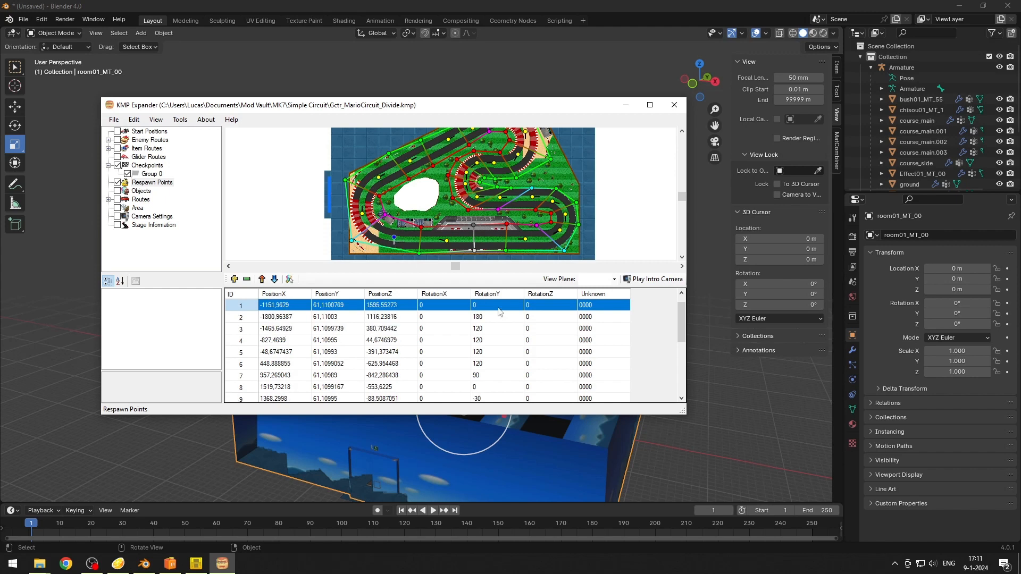
{"action": "left_click", "coordinate": [490, 305]}
{"action": "left_click", "coordinate": [489, 304]}
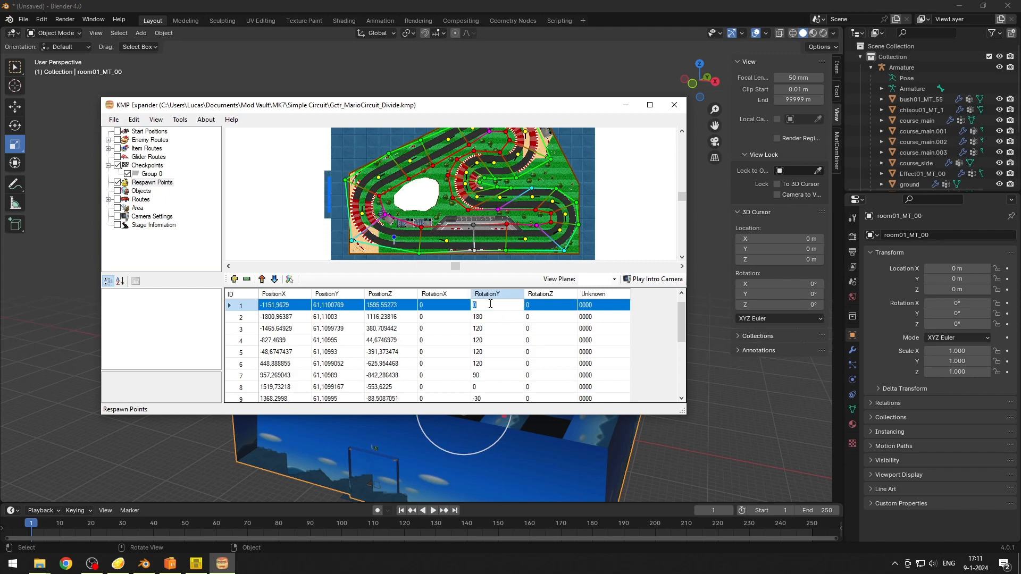
{"action": "type", "text": "90"}
{"action": "key", "text": "Return"}
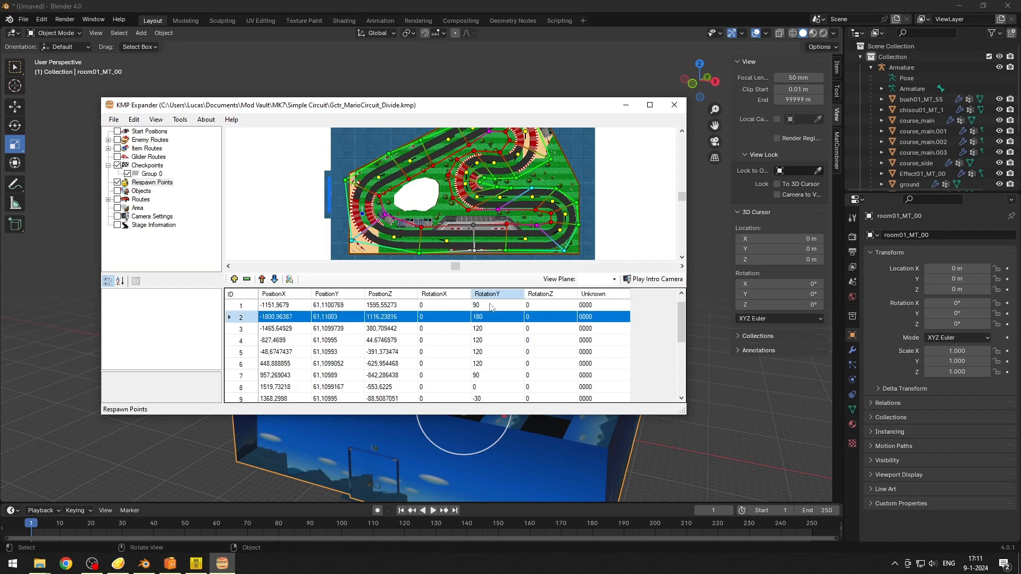
{"action": "left_click", "coordinate": [490, 306]}
{"action": "left_click", "coordinate": [490, 306]}
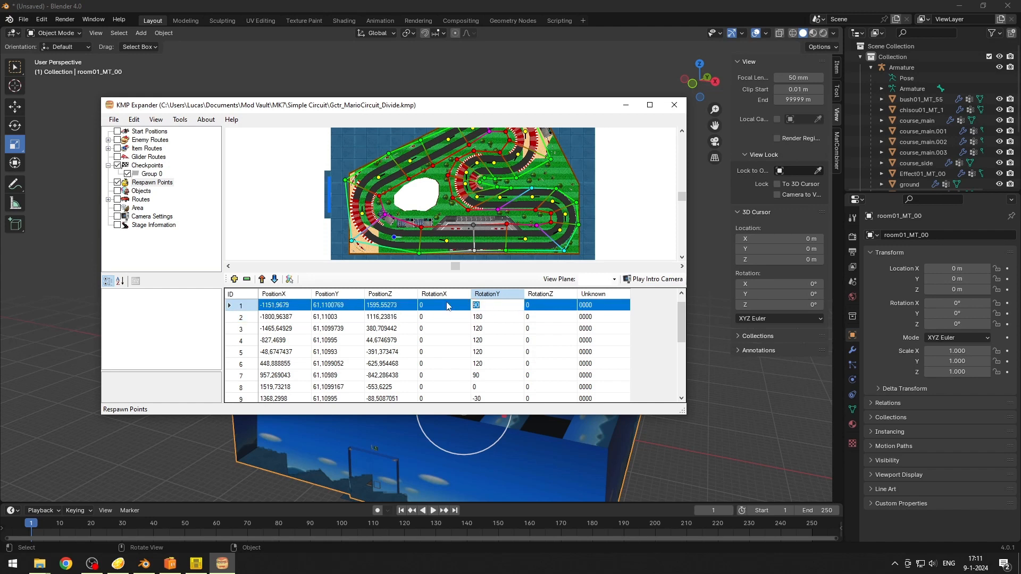
{"action": "type", "text": "-"}
{"action": "key", "text": "Return"}
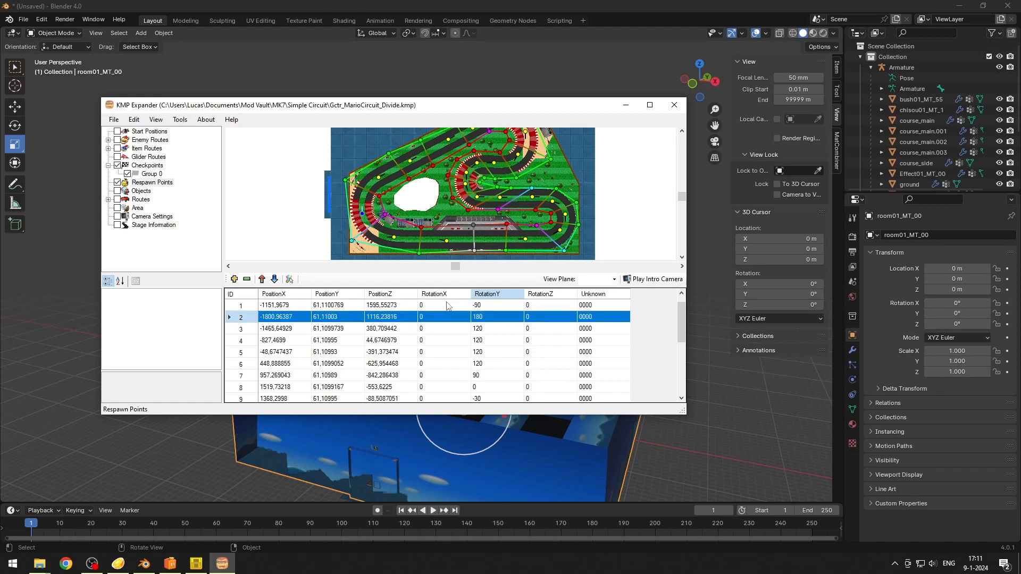
Step: Shift respawn point 0 to about X -103, Z 1639 and set its RotationY to -90
{"action": "left_click", "coordinate": [422, 228]}
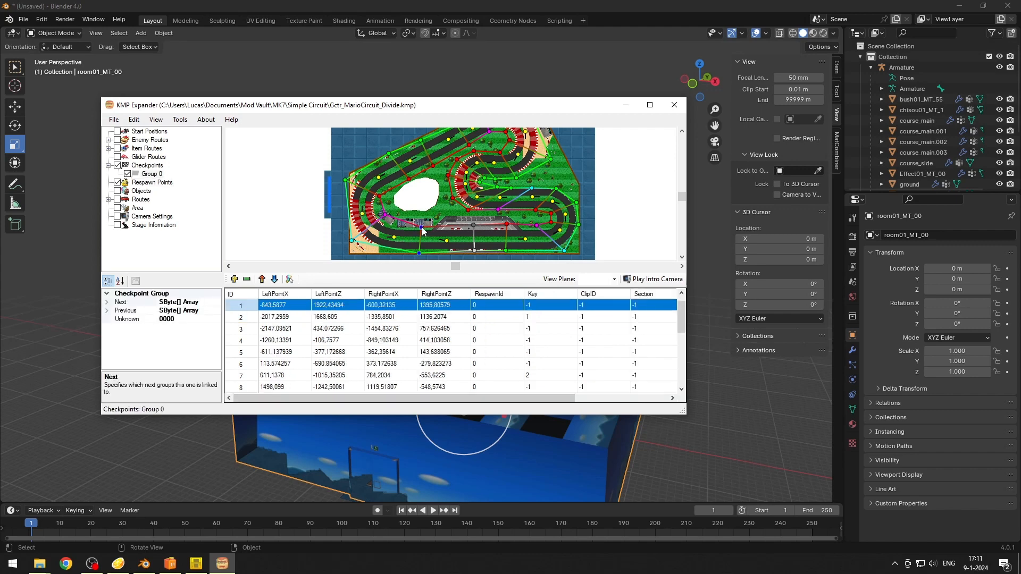
{"action": "left_click", "coordinate": [446, 241]}
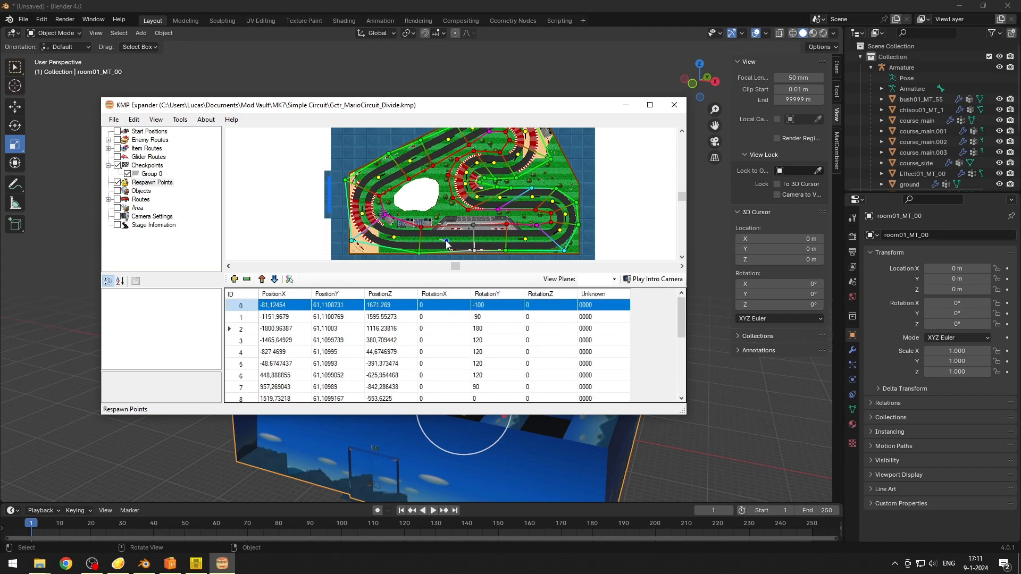
{"action": "left_click", "coordinate": [490, 306]}
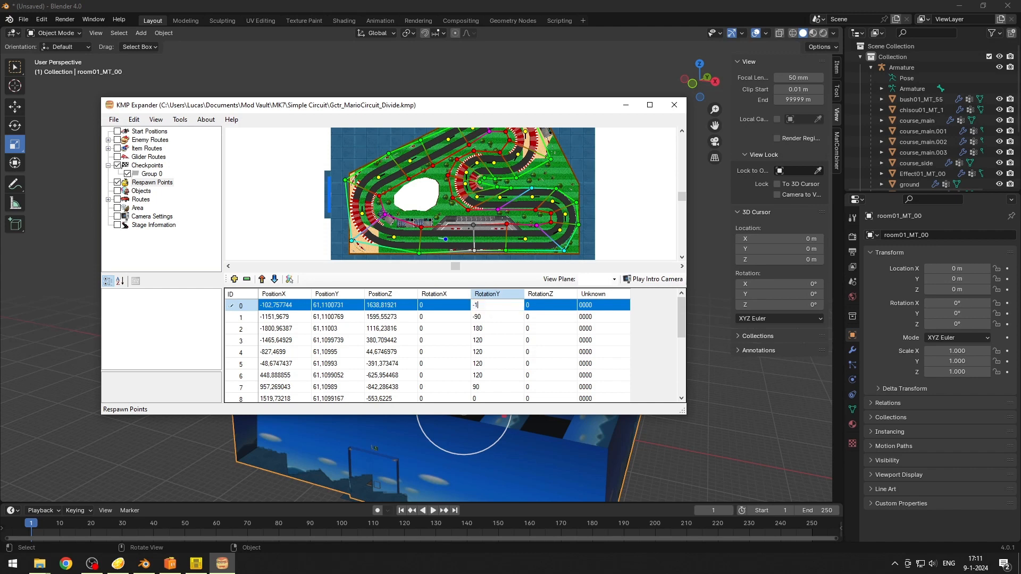
{"action": "type", "text": "-90"}
{"action": "key", "text": "Return"}
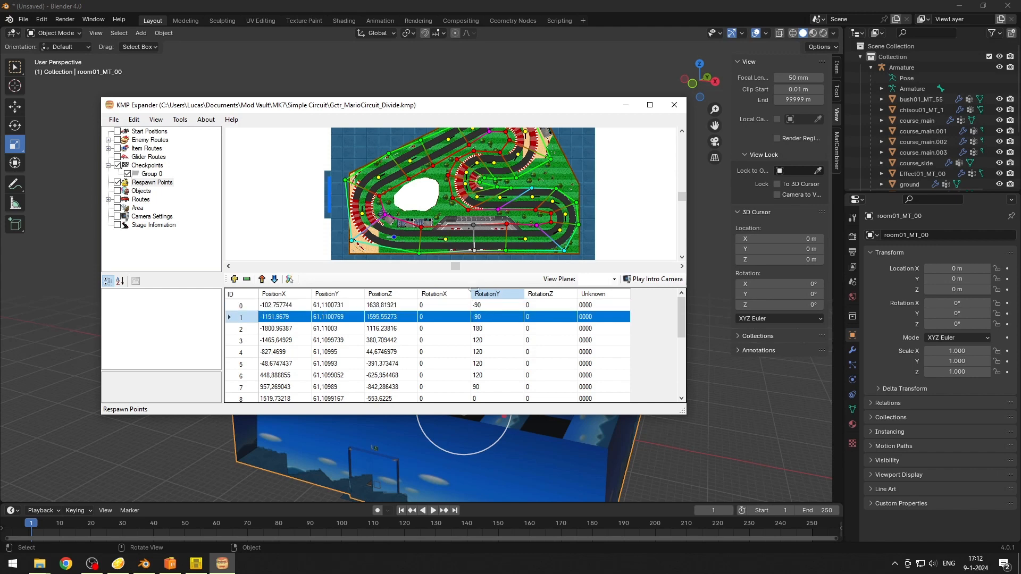
Step: Set the RespawnId of checkpoint 2 to 1 and of checkpoint 3 to 2
{"action": "left_click", "coordinate": [420, 228]}
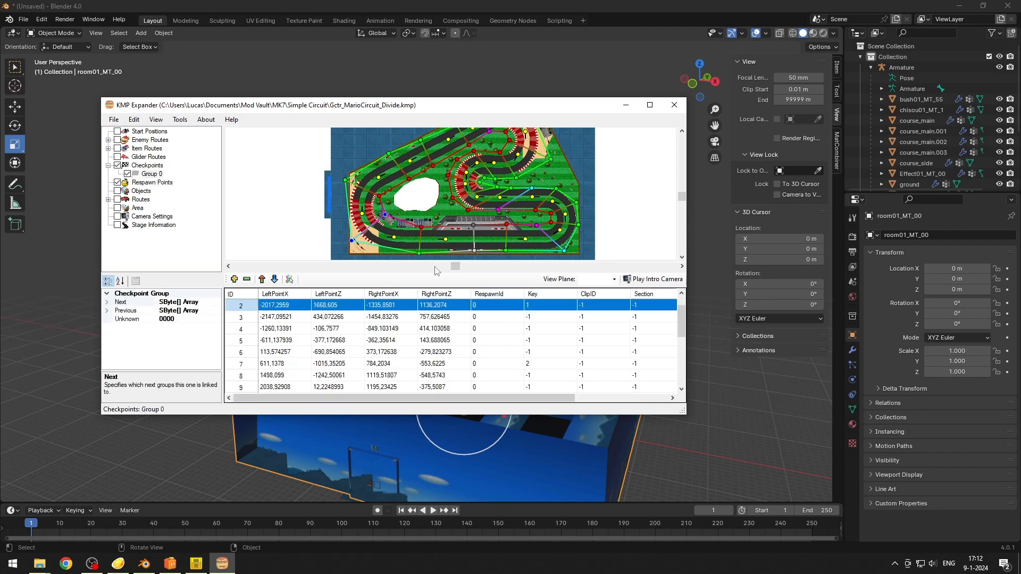
{"action": "left_click", "coordinate": [482, 308]}
{"action": "left_click", "coordinate": [482, 306]}
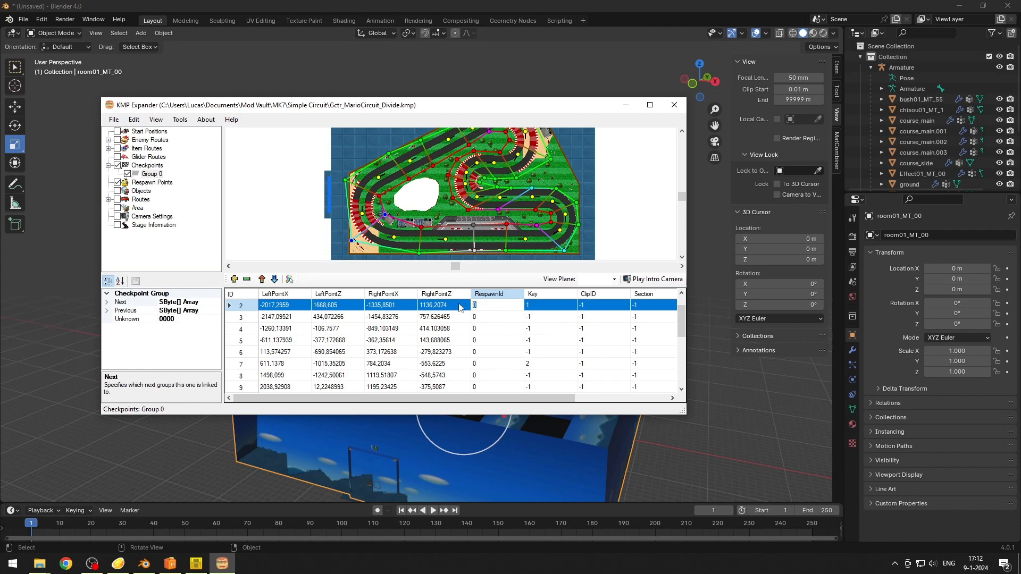
{"action": "type", "text": "1"}
{"action": "key", "text": "Return"}
{"action": "left_click", "coordinate": [481, 304]}
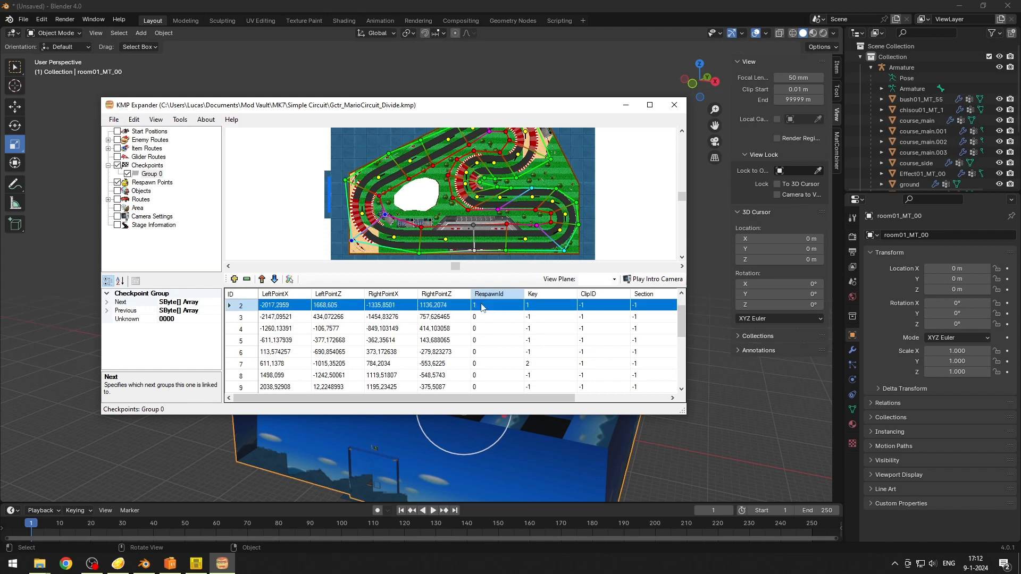
{"action": "left_click", "coordinate": [379, 197]}
{"action": "left_click", "coordinate": [481, 305]}
{"action": "type", "text": "2"}
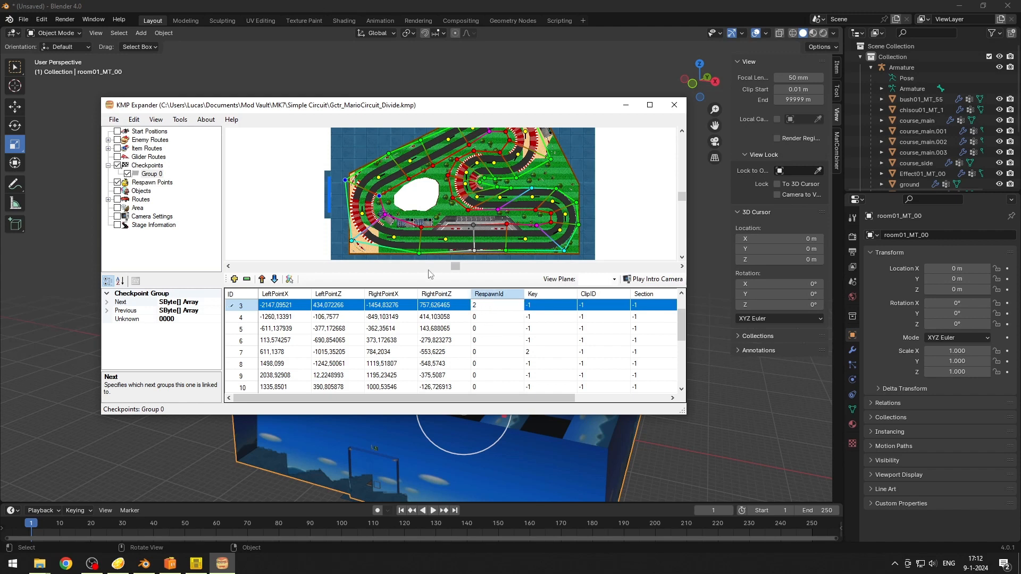
{"action": "key", "text": "Return"}
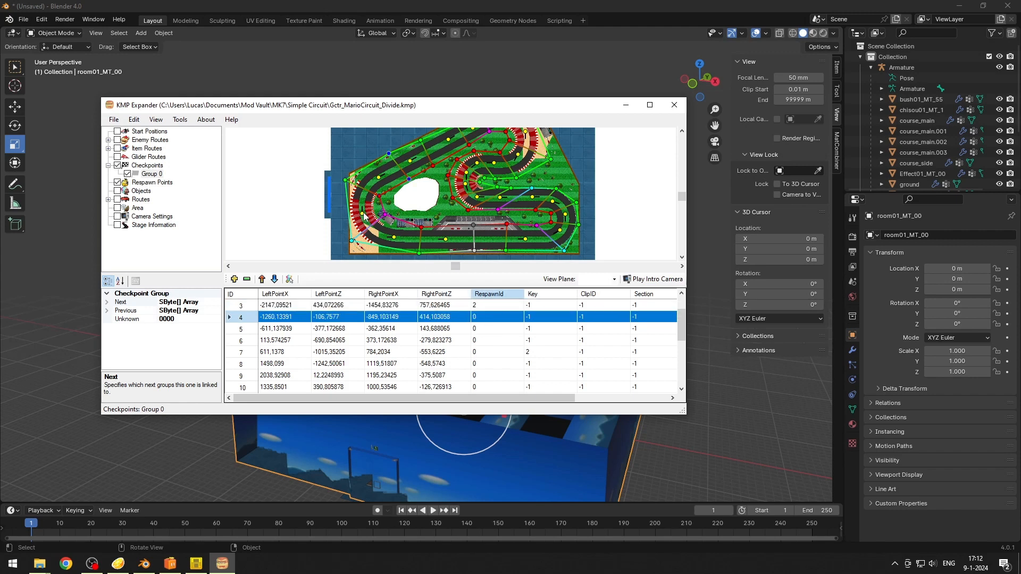
Step: Set the RespawnId of checkpoint 4 to 3 and of checkpoint 5 to 4
{"action": "left_click", "coordinate": [490, 314]}
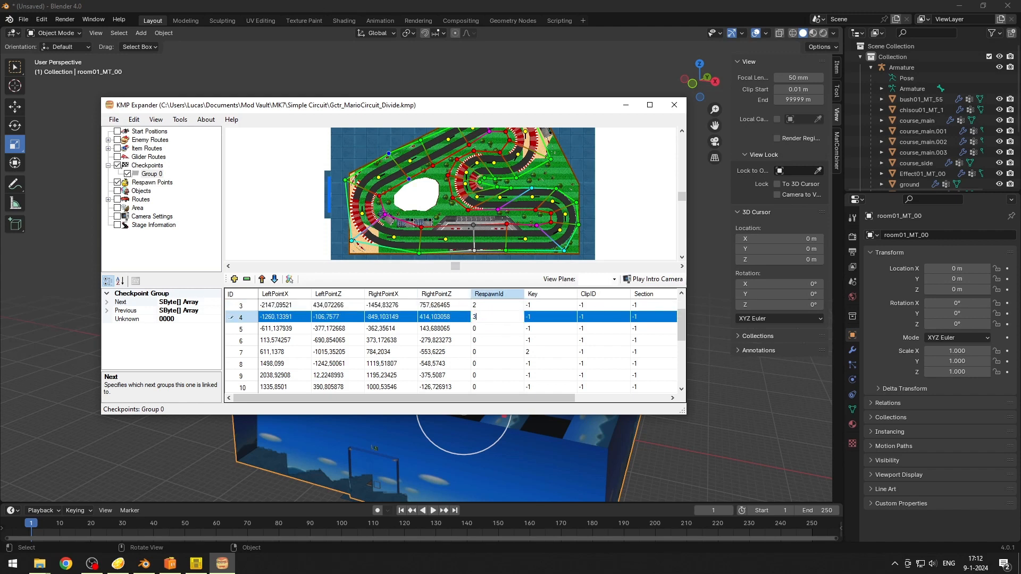
{"action": "type", "text": "3"}
{"action": "key", "text": "Return"}
{"action": "left_click", "coordinate": [481, 329]}
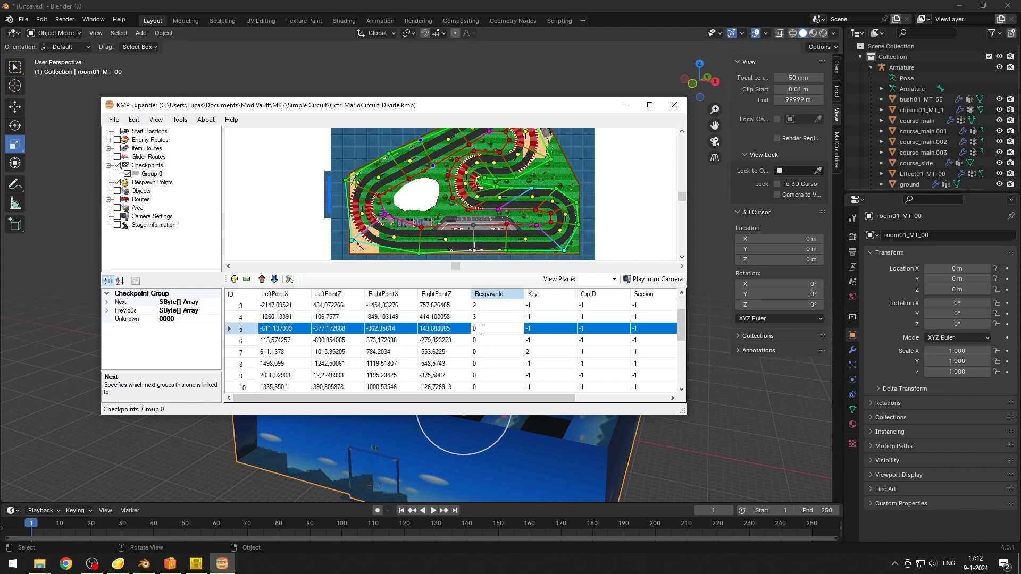
{"action": "type", "text": "4"}
{"action": "key", "text": "Return"}
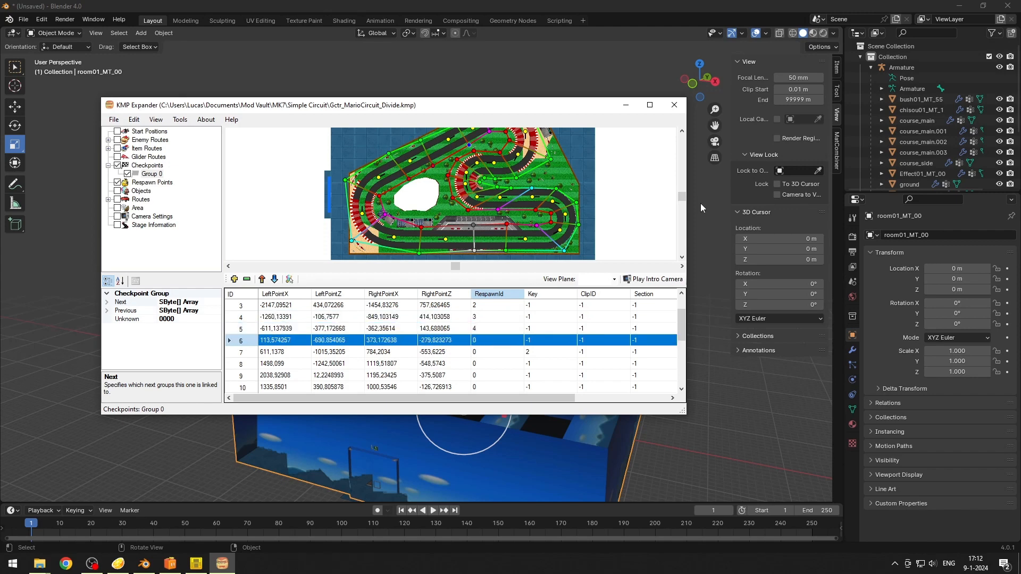
Step: Move respawn point 5 back along the upper straight, between checkpoints 5 and 6, to about X -178, Z -283
{"action": "scroll", "coordinate": [686, 201], "scroll_direction": "up", "scroll_amount": 2}
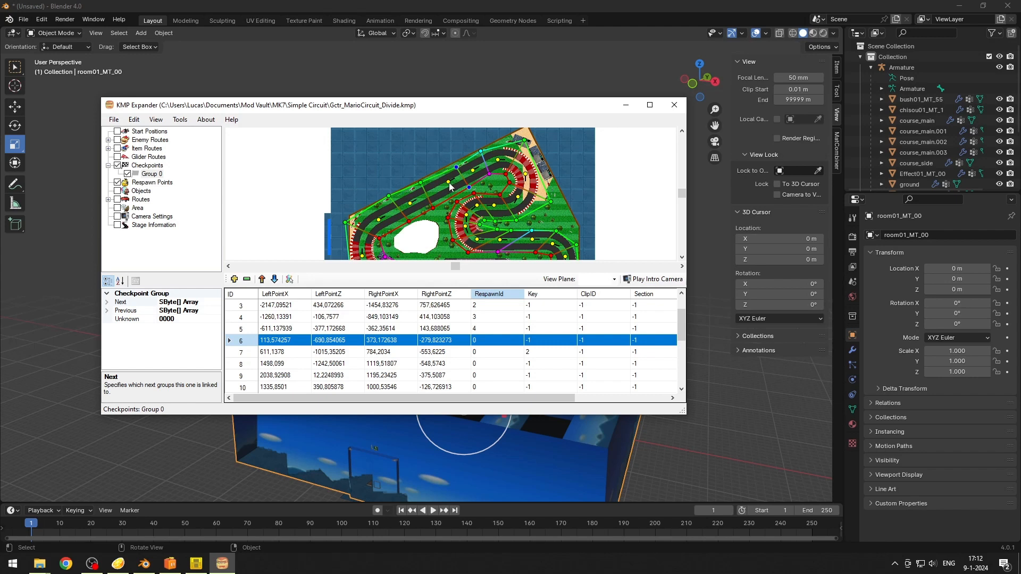
{"action": "left_click_drag", "start_coordinate": [449, 182], "coordinate": [443, 187]}
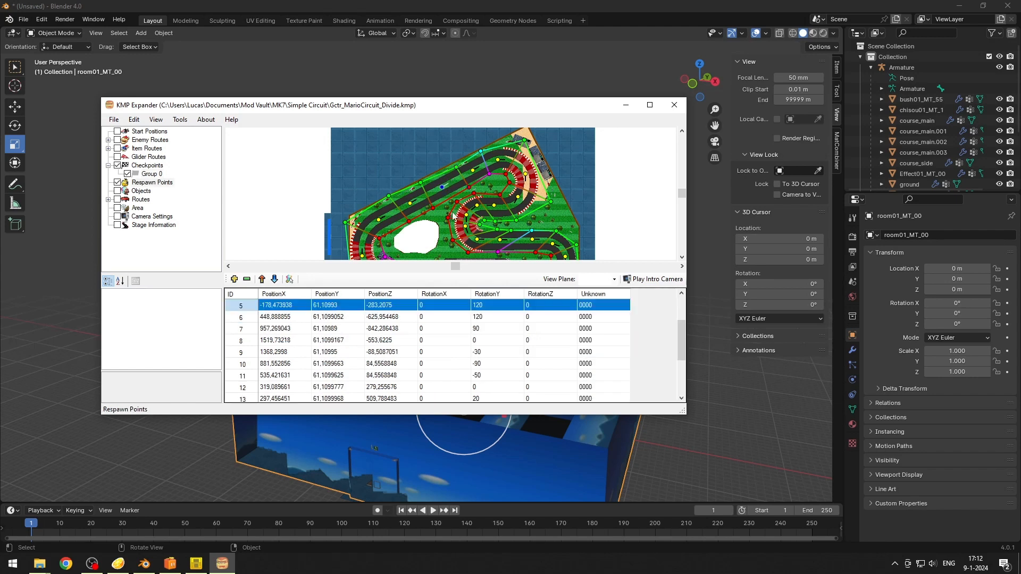
{"action": "left_click", "coordinate": [469, 188]}
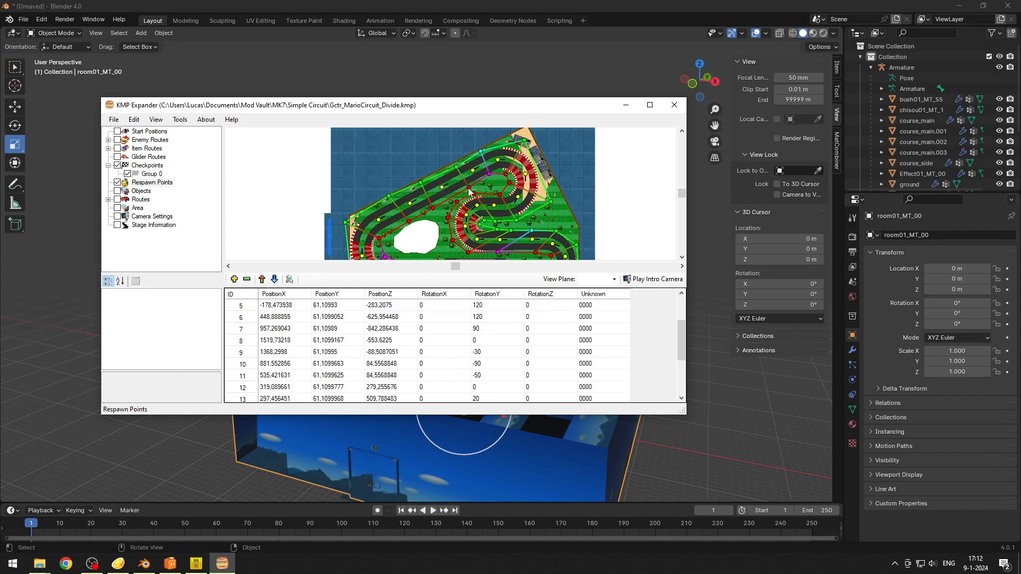
Step: Compare checkpoint 5 with respawn point 4 on the map and set the RespawnId of checkpoint 6 to 5
{"action": "scroll", "coordinate": [485, 329], "scroll_direction": "up", "scroll_amount": 1}
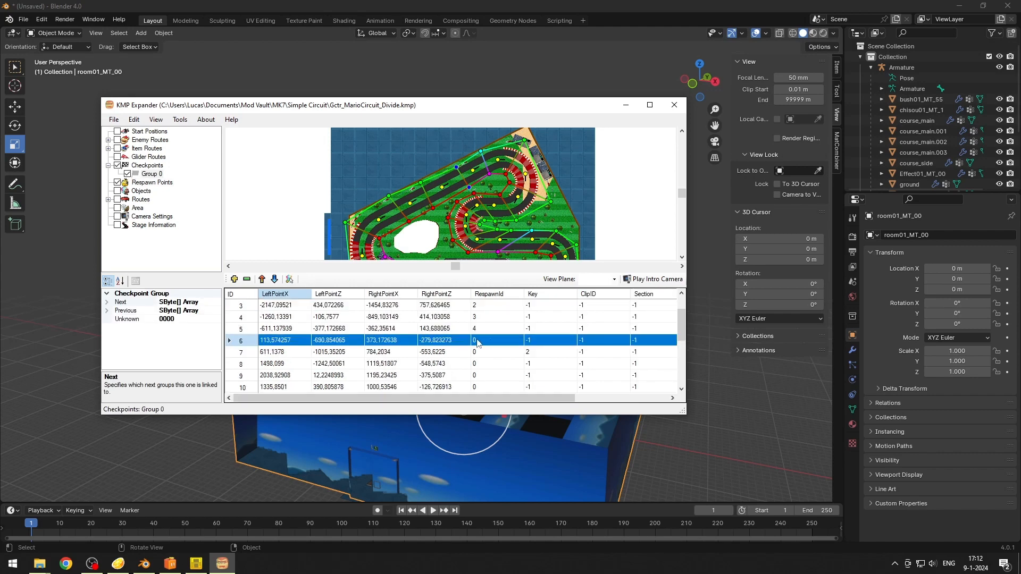
{"action": "left_click", "coordinate": [433, 208]}
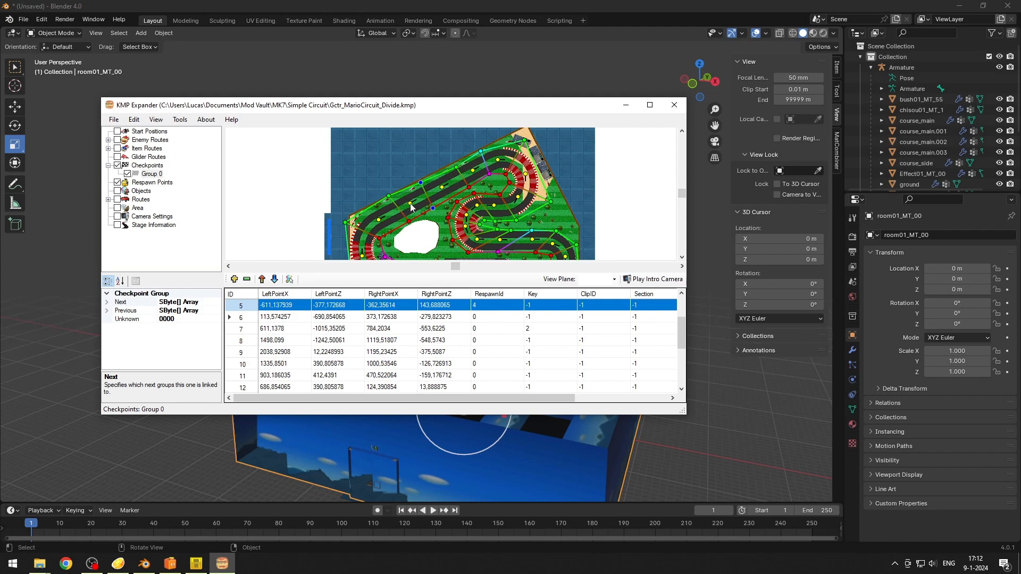
{"action": "left_click", "coordinate": [411, 205]}
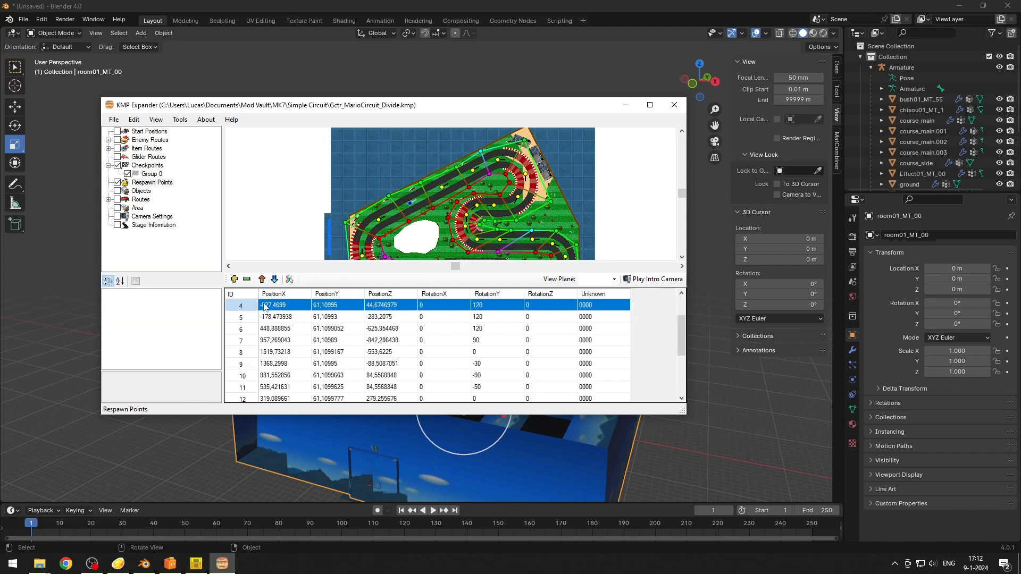
{"action": "left_click", "coordinate": [470, 188]}
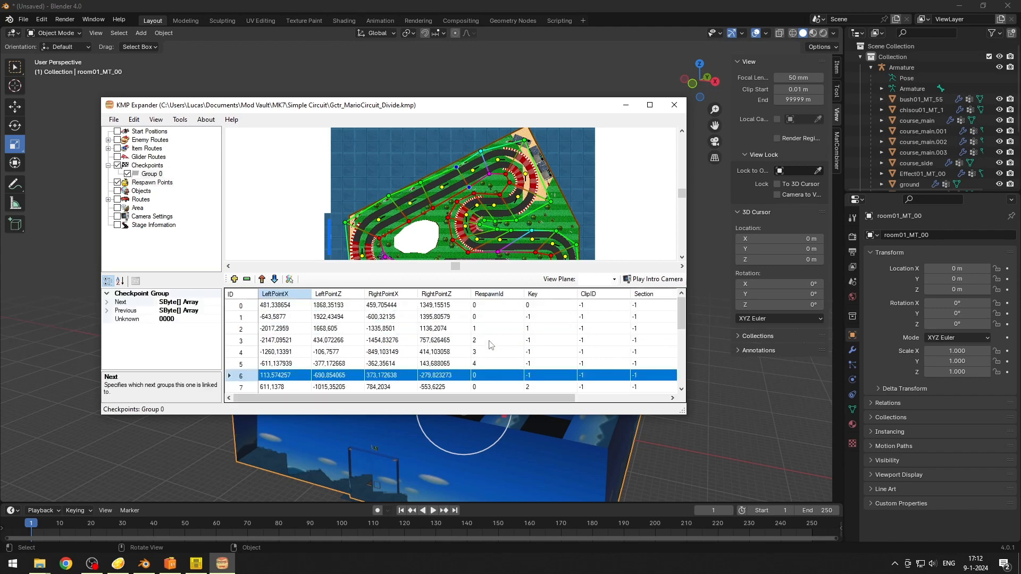
{"action": "double_click", "coordinate": [483, 375]}
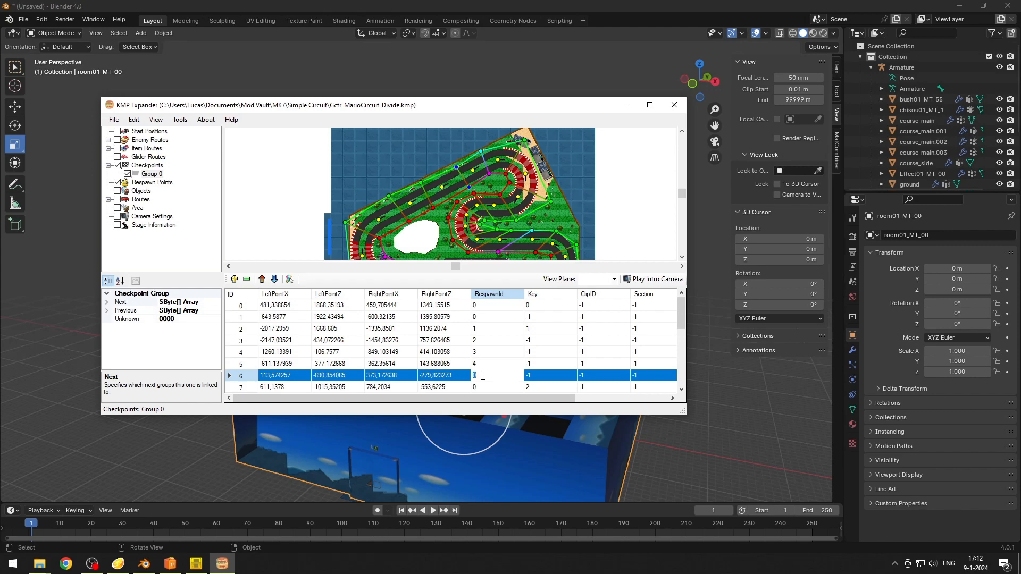
{"action": "key", "text": "Return"}
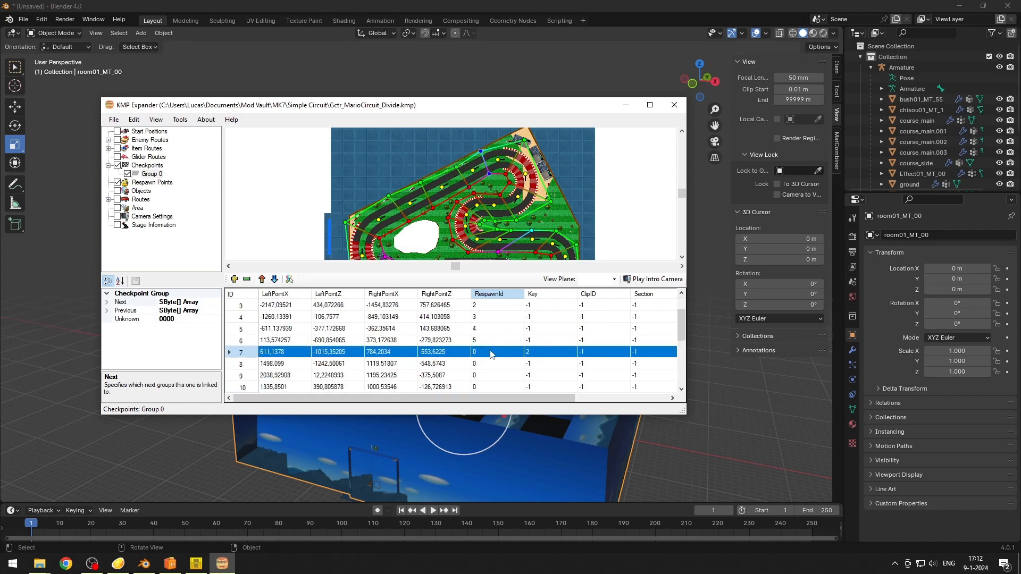
Step: Set the RespawnId of checkpoint 7 to 6 and check checkpoint 6 against respawn point 5 on the map
{"action": "scroll", "coordinate": [483, 355], "scroll_direction": "down", "scroll_amount": 1}
{"action": "left_click", "coordinate": [481, 353]}
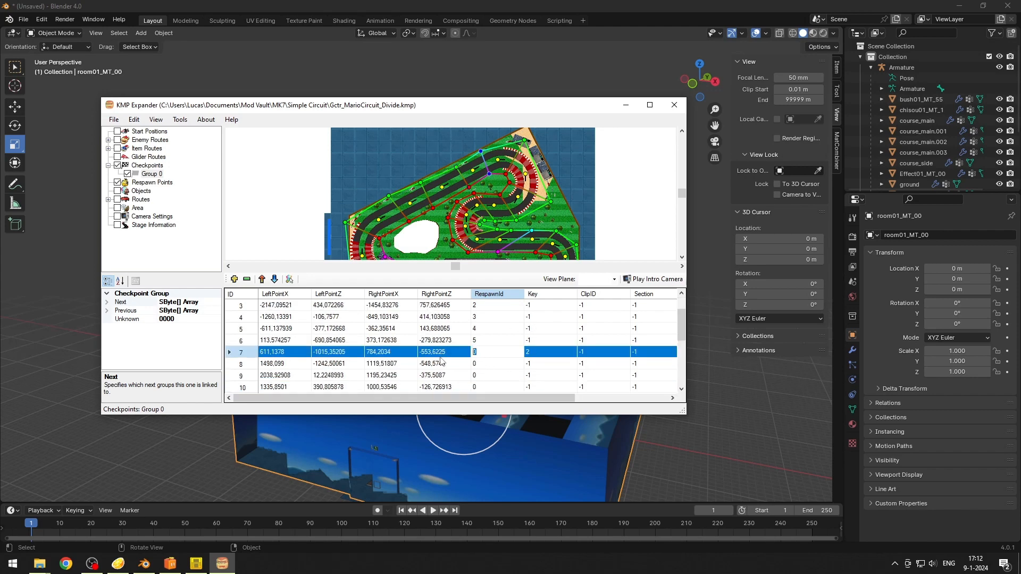
{"action": "type", "text": "6"}
{"action": "left_click", "coordinate": [482, 343]}
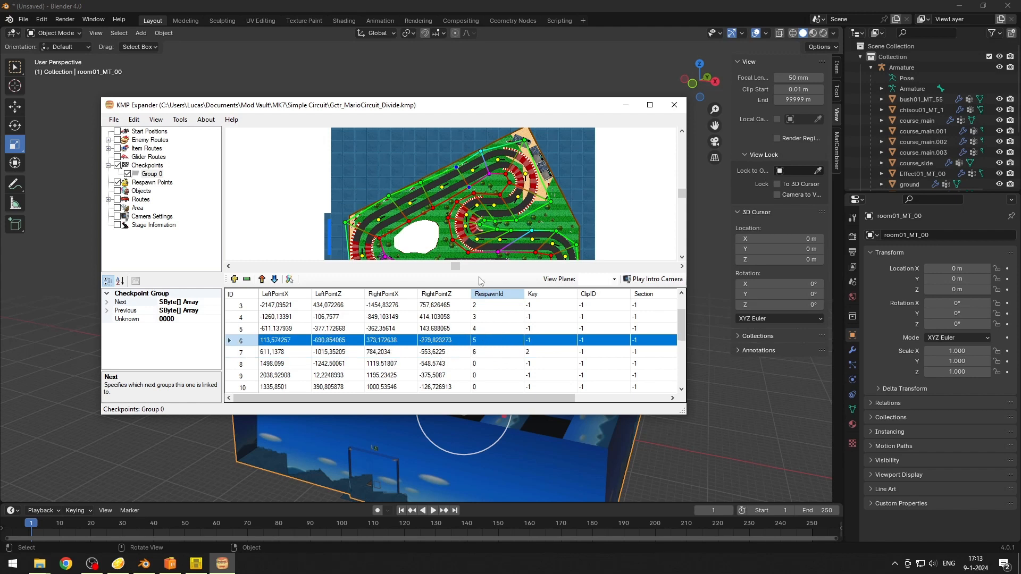
{"action": "left_click", "coordinate": [443, 187]}
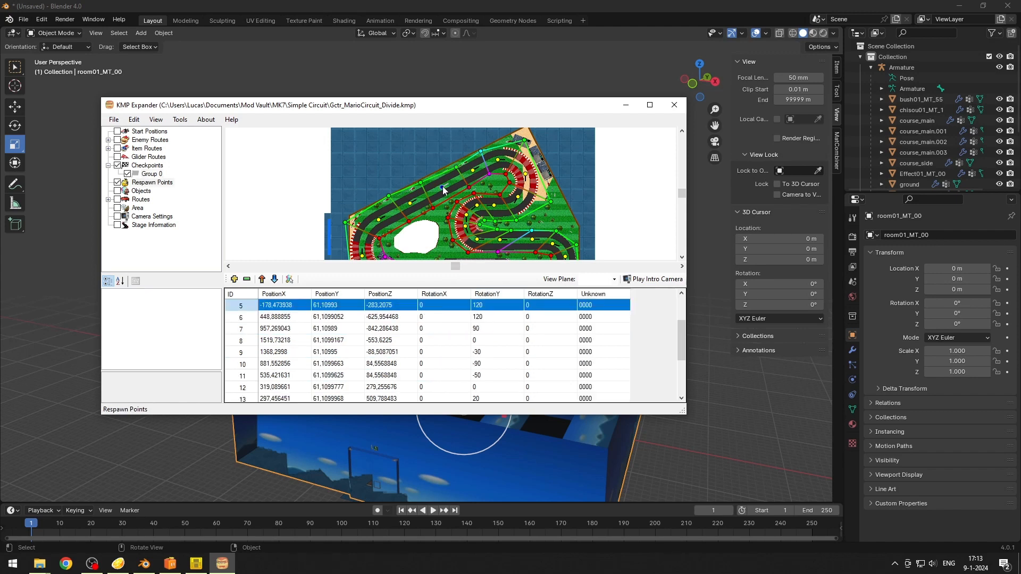
{"action": "left_click", "coordinate": [469, 190]}
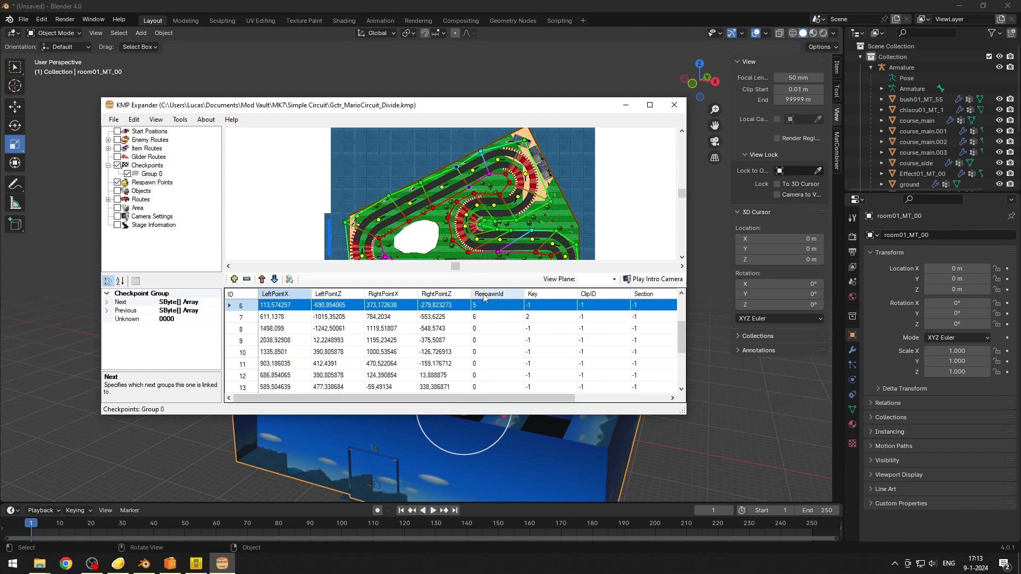
Step: Set the RespawnId of checkpoint 8 to 7 and of checkpoint 9 to 8
{"action": "left_click", "coordinate": [484, 318]}
{"action": "left_click", "coordinate": [485, 328]}
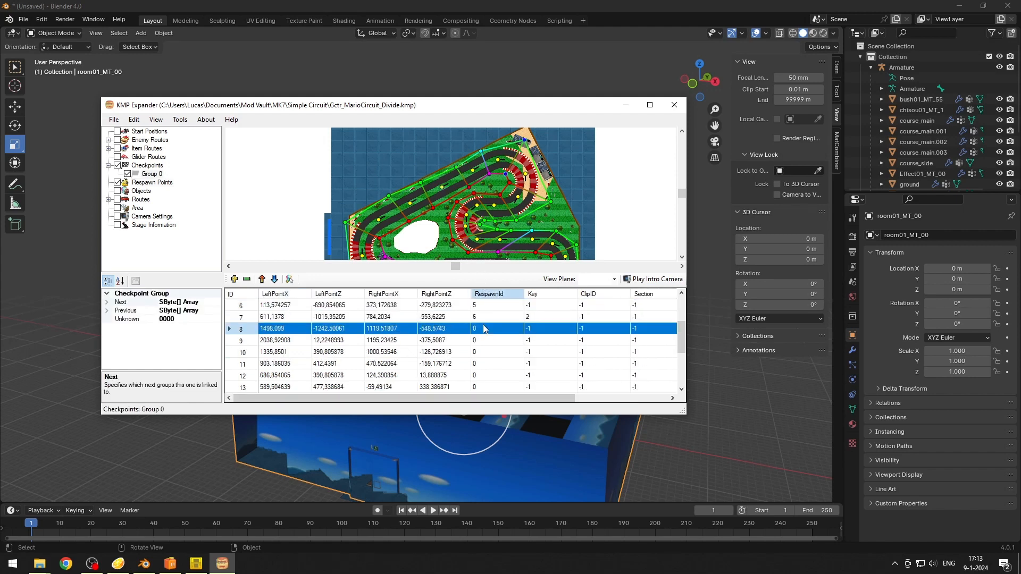
{"action": "left_click", "coordinate": [485, 329]}
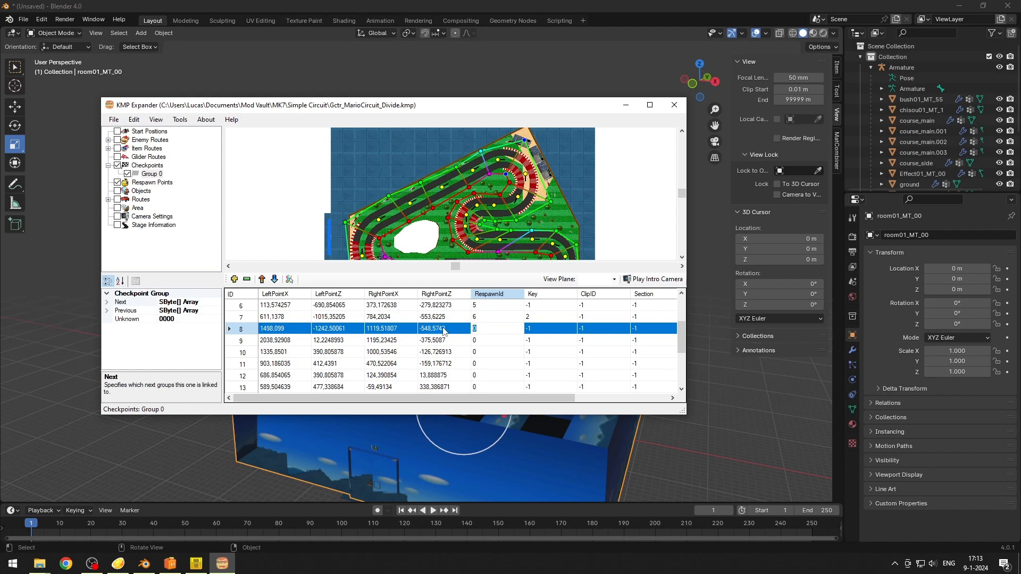
{"action": "type", "text": "7"}
{"action": "left_click", "coordinate": [483, 341]}
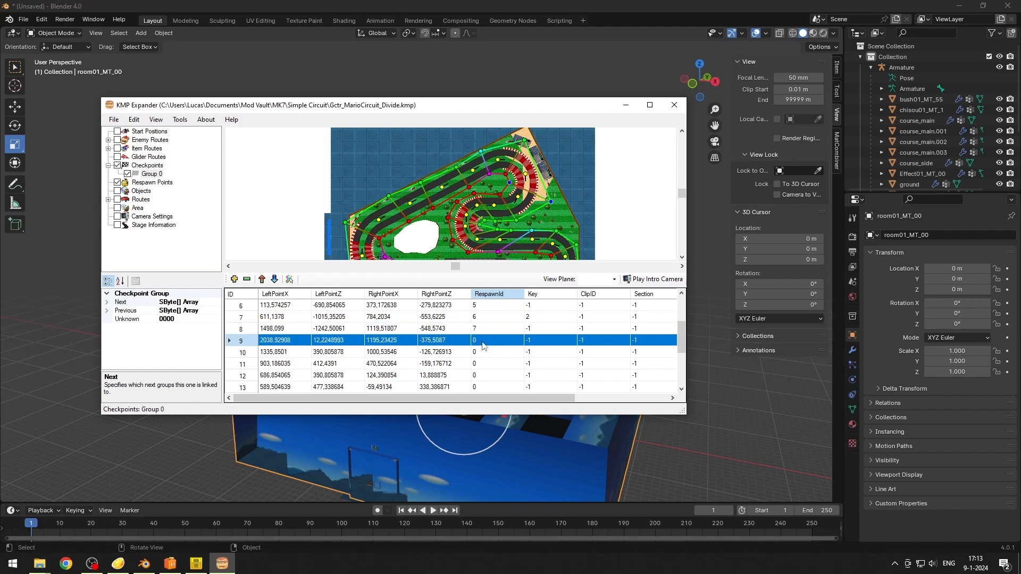
{"action": "left_click", "coordinate": [483, 341]}
{"action": "type", "text": "8"}
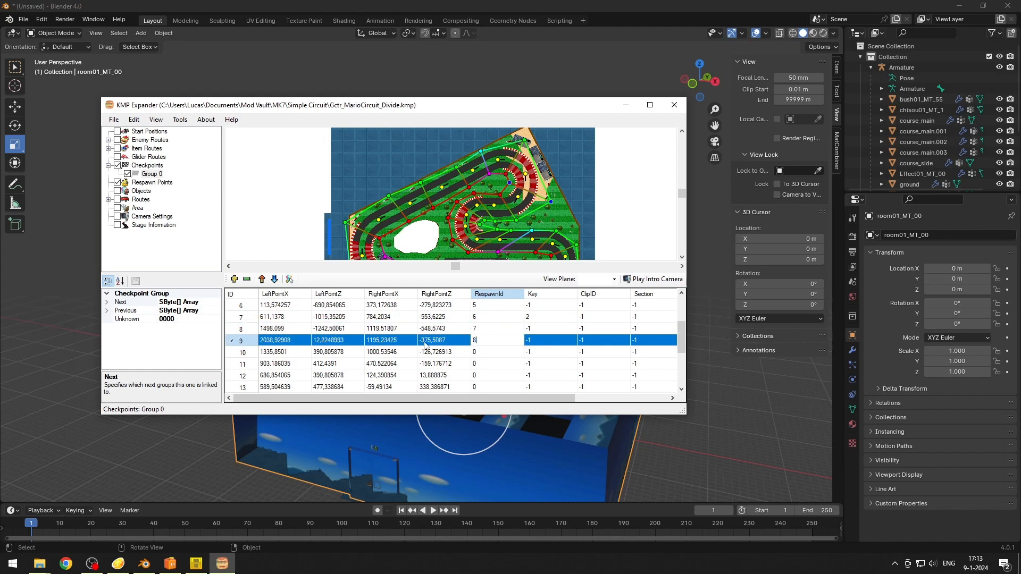
Step: Set the RespawnId of checkpoint 10 to 9 and of checkpoint 11 to 10
{"action": "left_click", "coordinate": [484, 351]}
{"action": "left_click", "coordinate": [483, 351]}
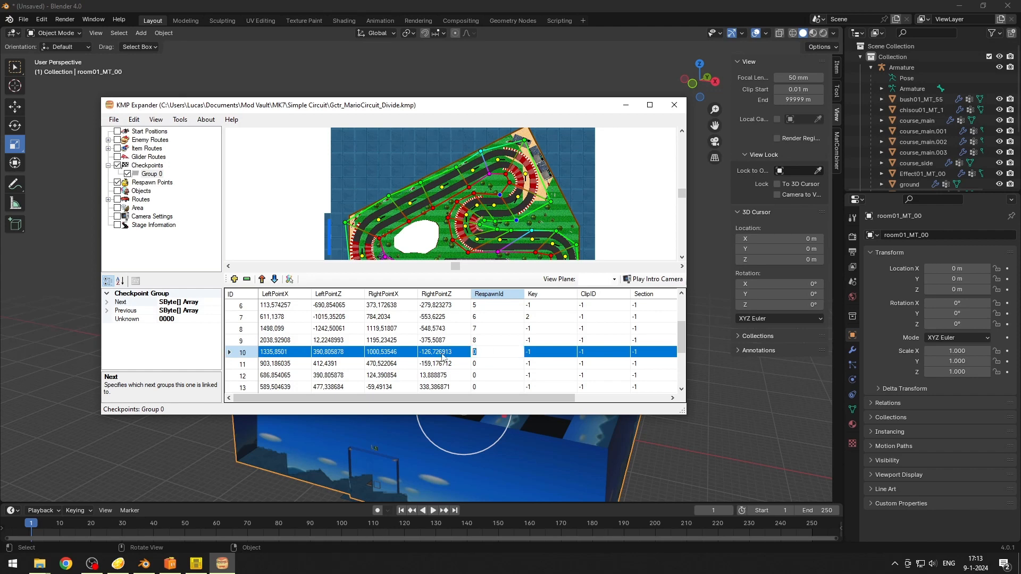
{"action": "type", "text": "9"}
{"action": "scroll", "coordinate": [483, 343], "scroll_direction": "down", "scroll_amount": 1}
{"action": "left_click", "coordinate": [484, 328]}
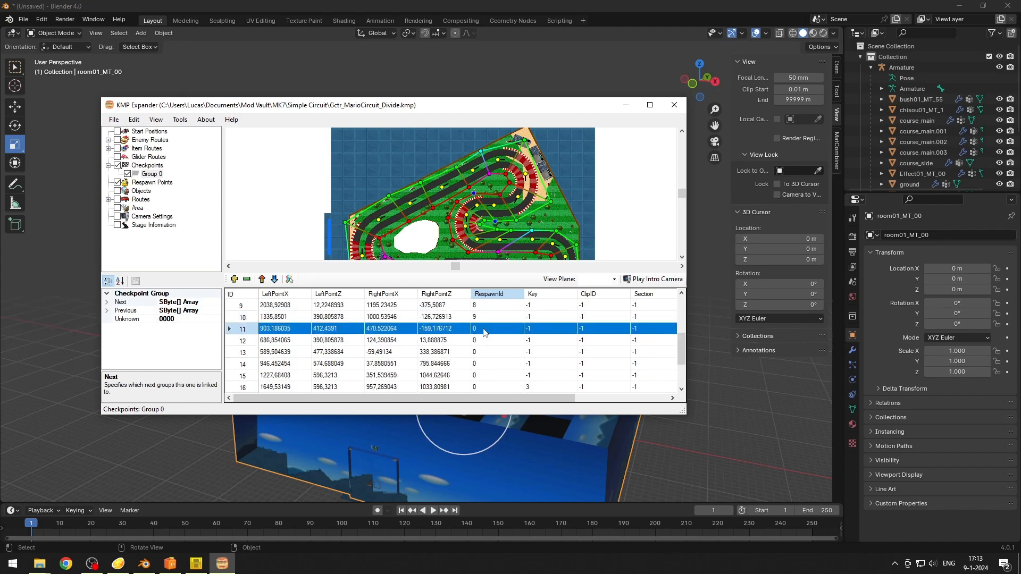
{"action": "left_click", "coordinate": [484, 329]}
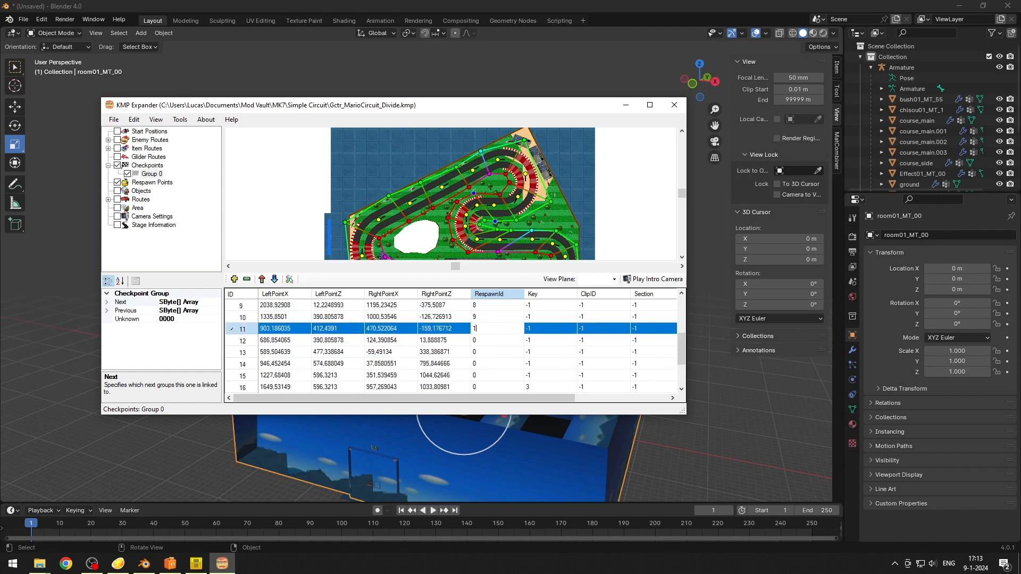
{"action": "type", "text": "10"}
Step: Set the RespawnId of checkpoint 12 to 11 and of checkpoint 13 to 12
{"action": "left_click", "coordinate": [489, 338]}
{"action": "left_click", "coordinate": [489, 338]}
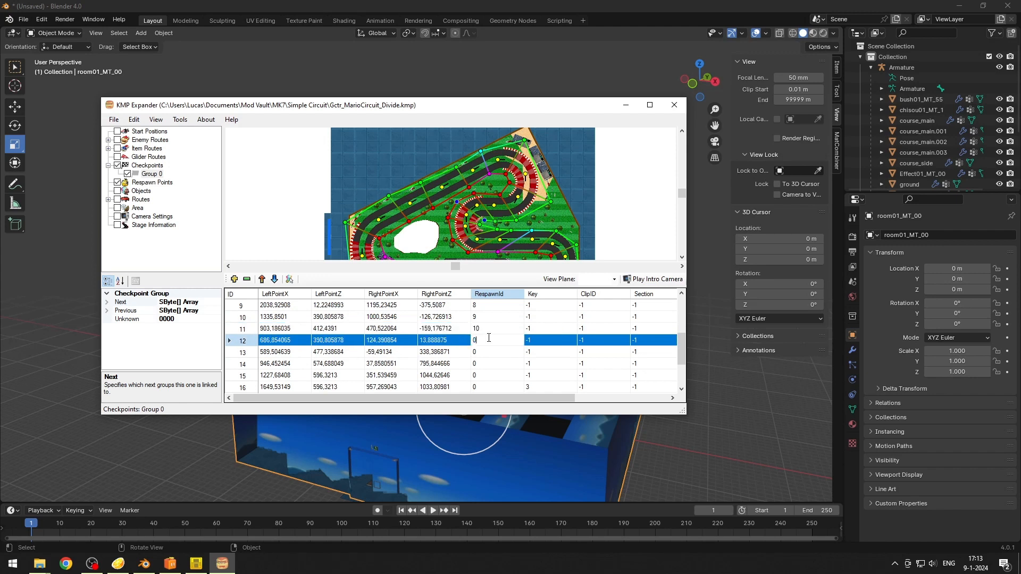
{"action": "left_click_drag", "start_coordinate": [489, 338], "coordinate": [432, 341]}
{"action": "type", "text": "11"}
{"action": "left_click", "coordinate": [488, 353]}
{"action": "left_click", "coordinate": [489, 353]}
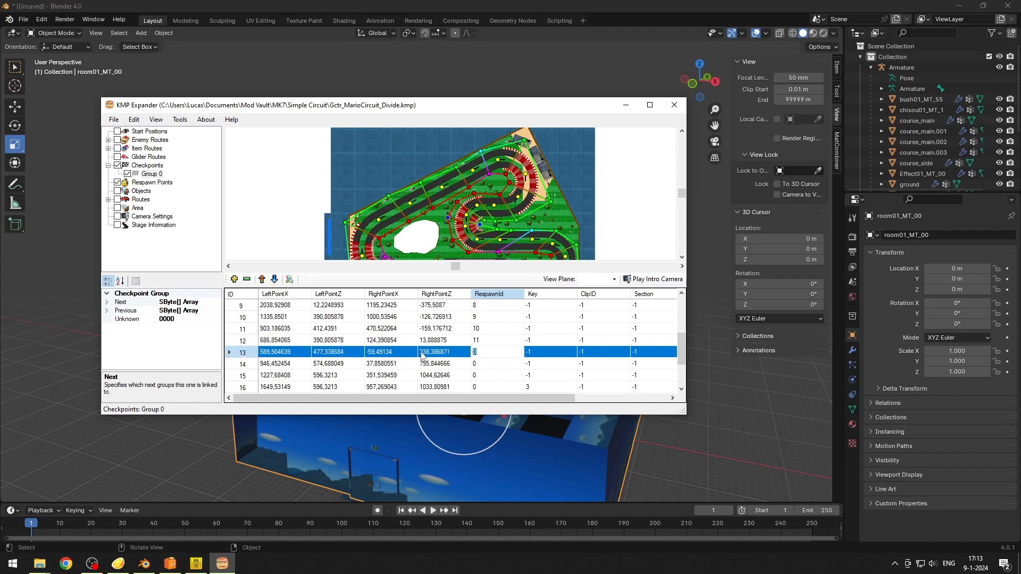
{"action": "type", "text": "12"}
Step: Set the RespawnId of checkpoints 14, 15 and 16 to 13, 14 and 15 respectively
{"action": "left_click", "coordinate": [486, 365]}
{"action": "left_click", "coordinate": [485, 364]}
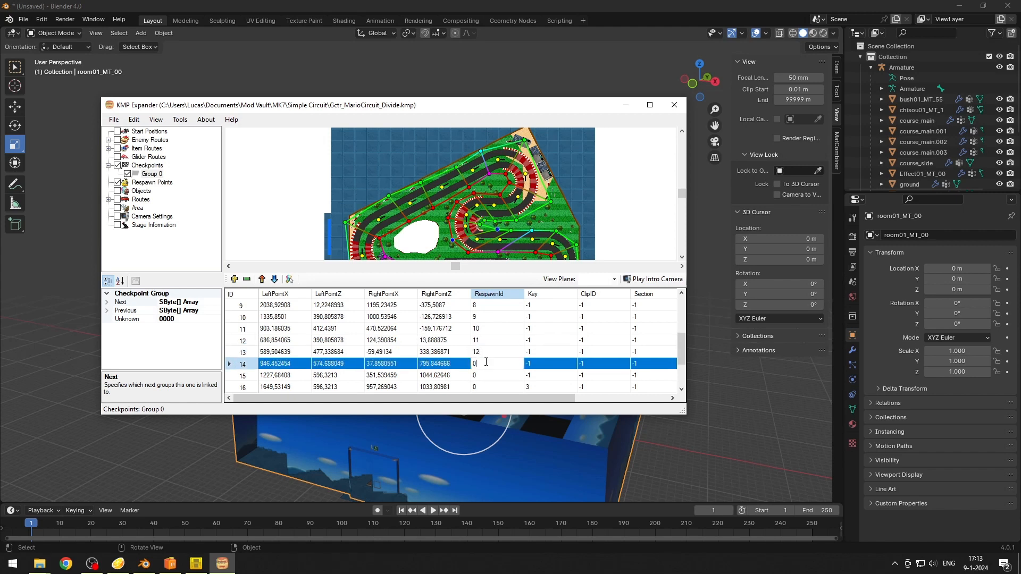
{"action": "type", "text": "13"}
{"action": "left_click", "coordinate": [485, 375]}
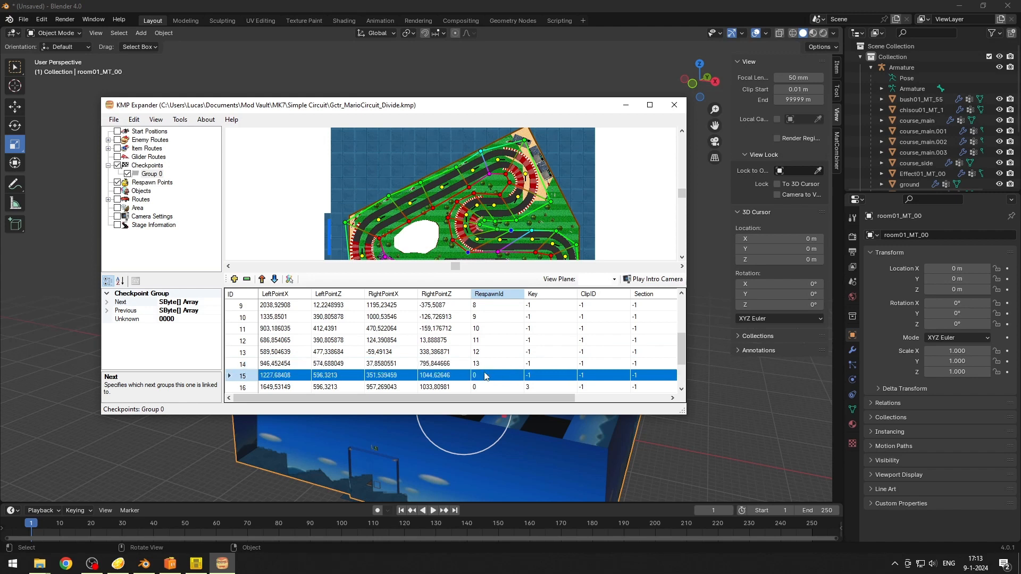
{"action": "left_click", "coordinate": [485, 373]}
{"action": "type", "text": "1"}
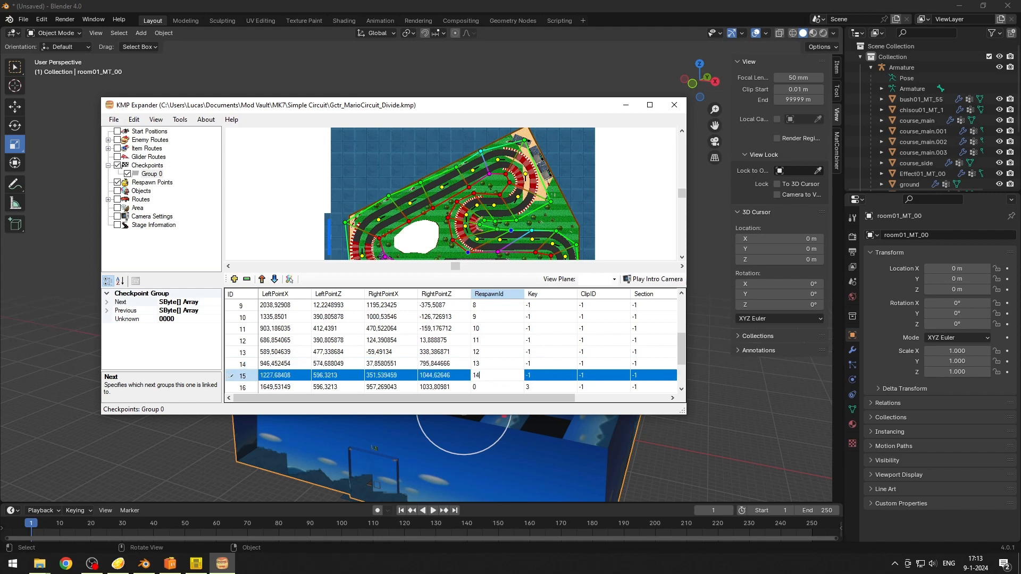
{"action": "type", "text": "4"}
{"action": "key", "text": "Return"}
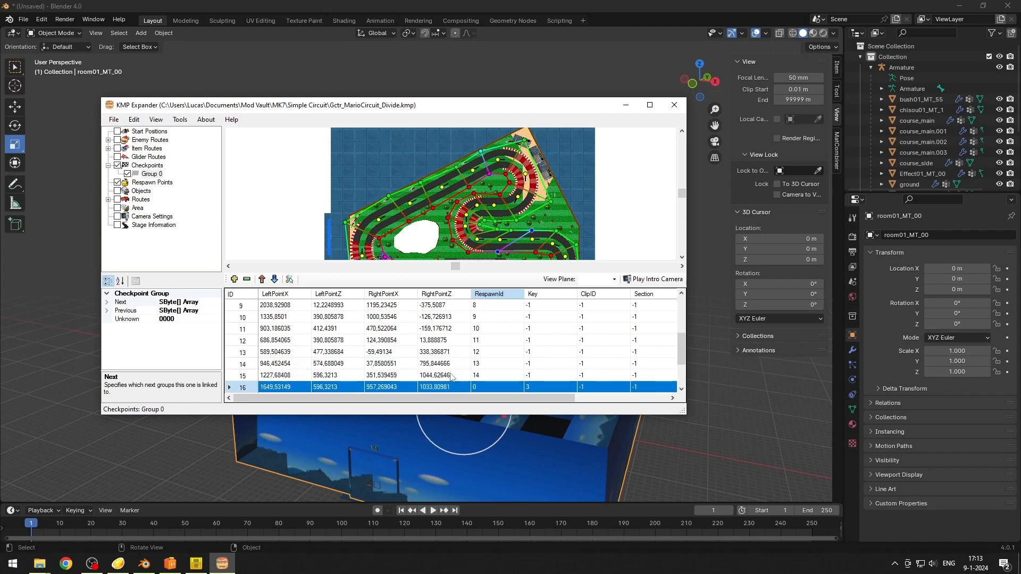
{"action": "left_click", "coordinate": [481, 385]}
{"action": "type", "text": "15"}
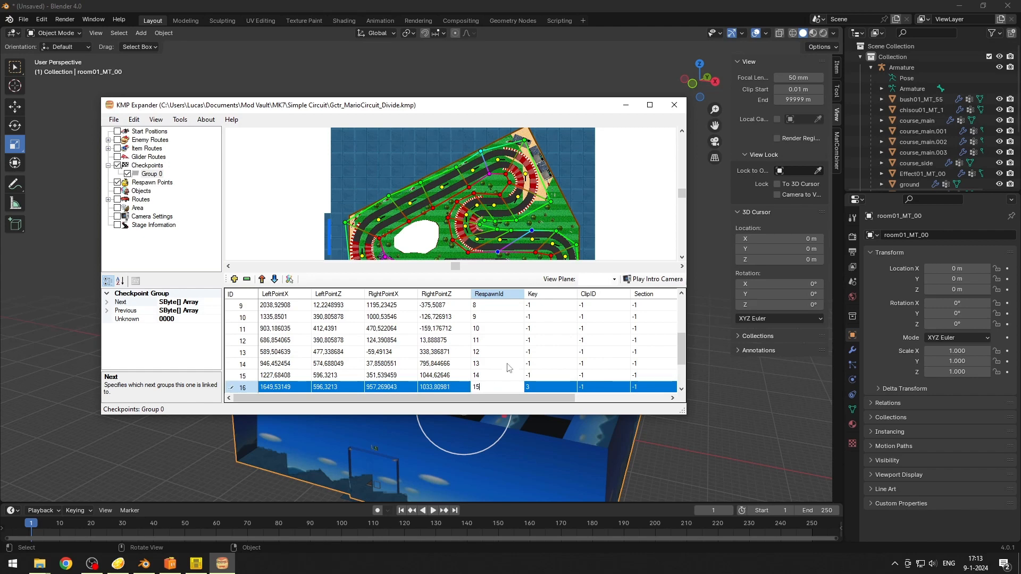
Step: Set the RespawnId of checkpoint 17 to 16 and of checkpoint 18 to 17
{"action": "key", "text": "Return"}
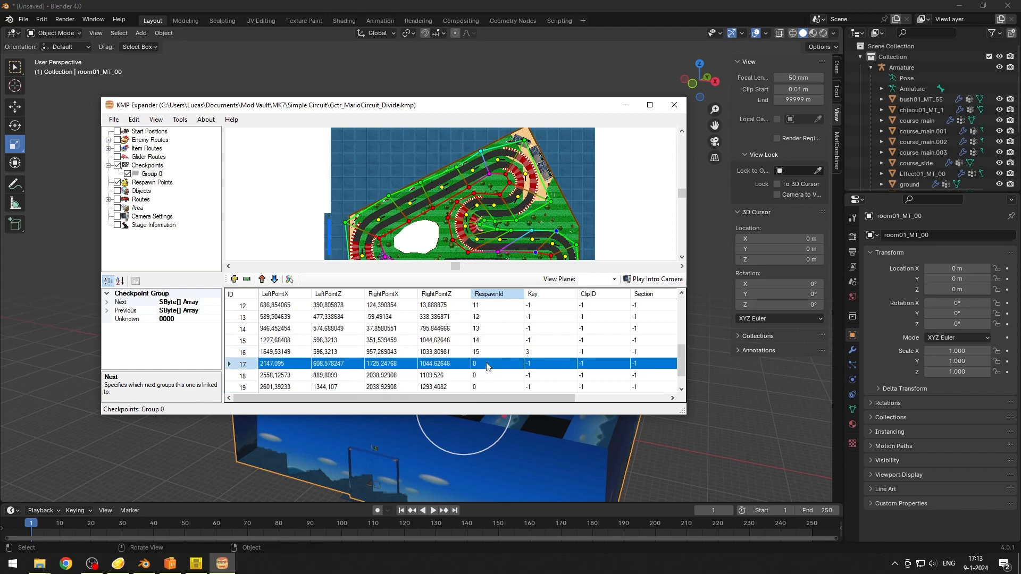
{"action": "left_click", "coordinate": [487, 364]}
{"action": "type", "text": "16"}
{"action": "key", "text": "Return"}
{"action": "left_click", "coordinate": [487, 377]}
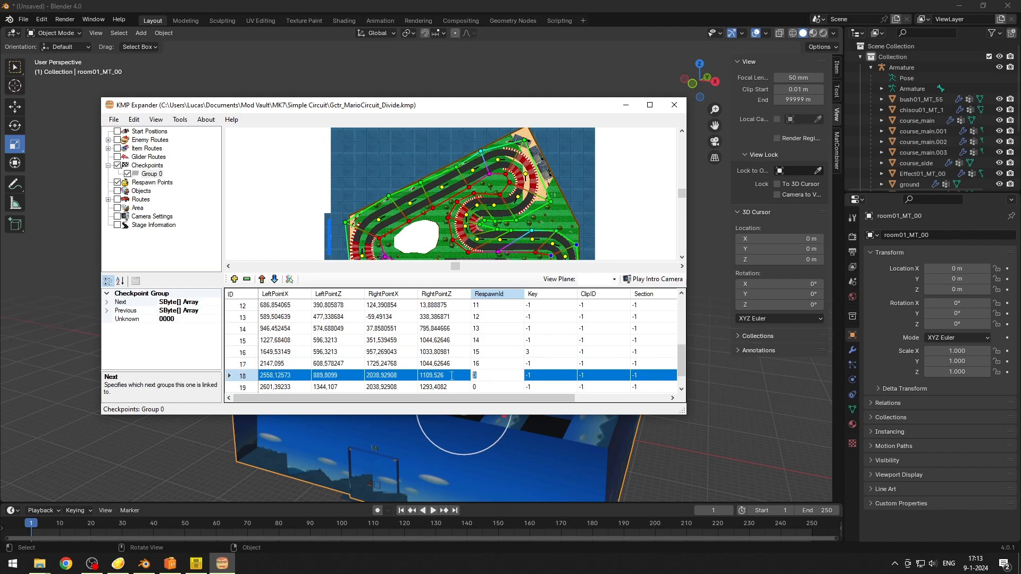
{"action": "key", "text": "Return"}
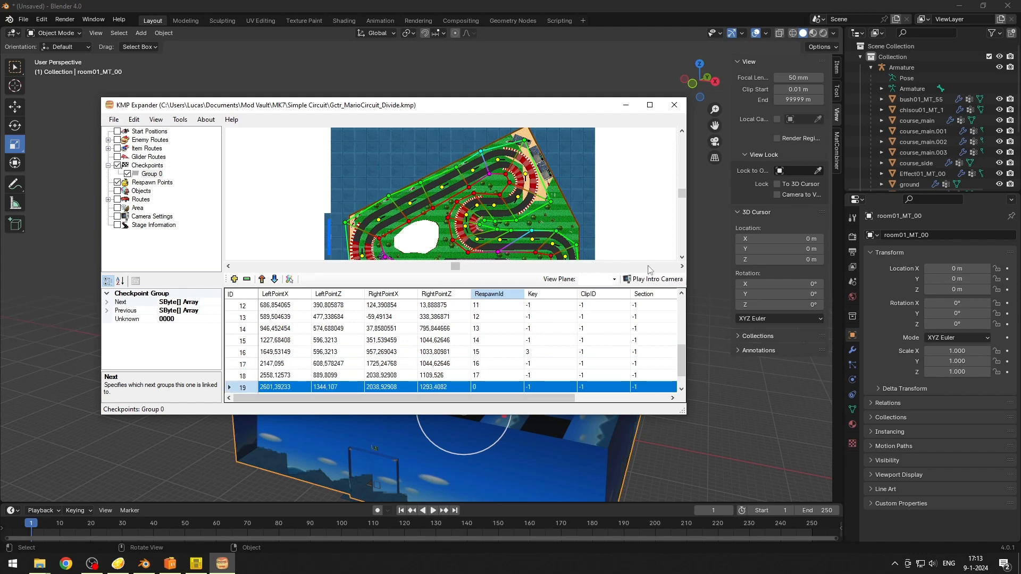
Step: Set the RespawnId of checkpoints 19, 20 and 21 to 18, 19 and 20 respectively
{"action": "left_click_drag", "start_coordinate": [682, 194], "coordinate": [683, 198]}
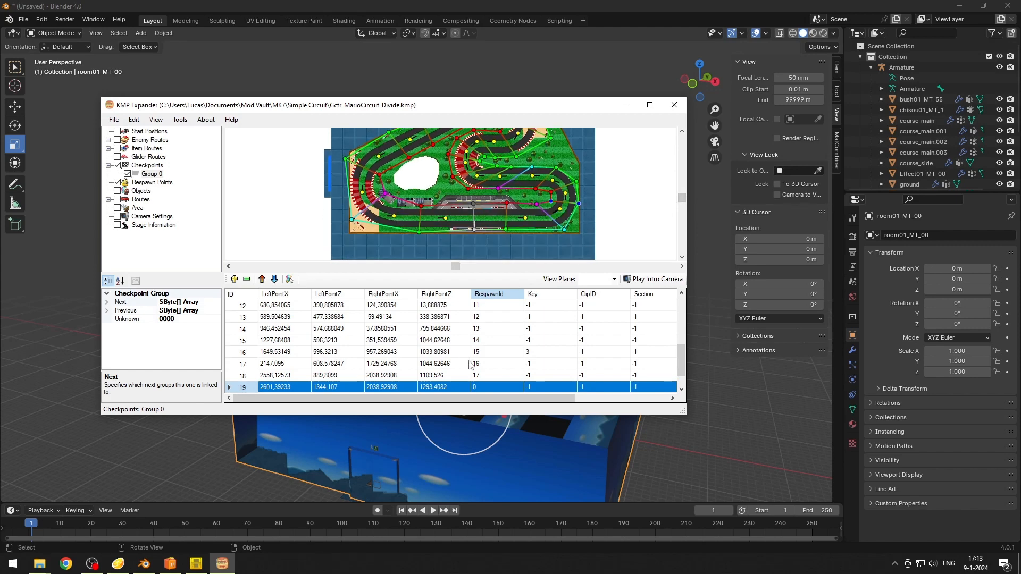
{"action": "left_click", "coordinate": [484, 385]}
{"action": "key", "text": "BackSpace"}
{"action": "type", "text": "18"}
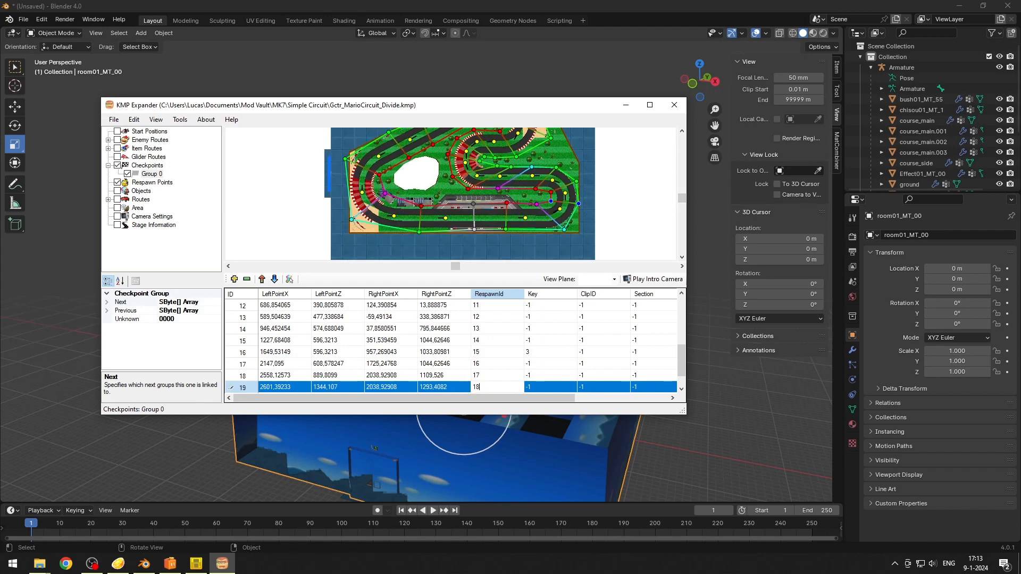
{"action": "key", "text": "Return"}
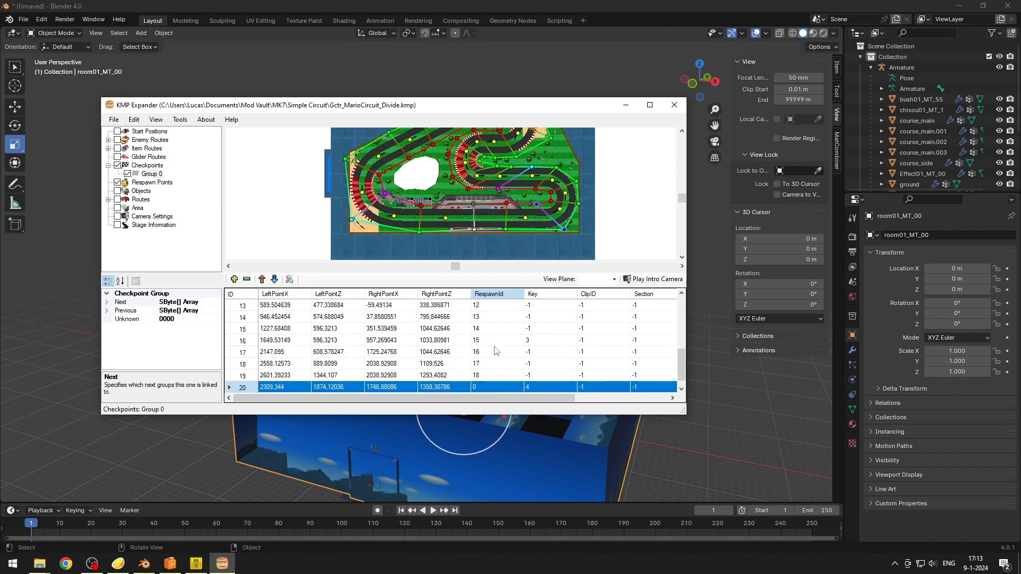
{"action": "left_click", "coordinate": [482, 377]}
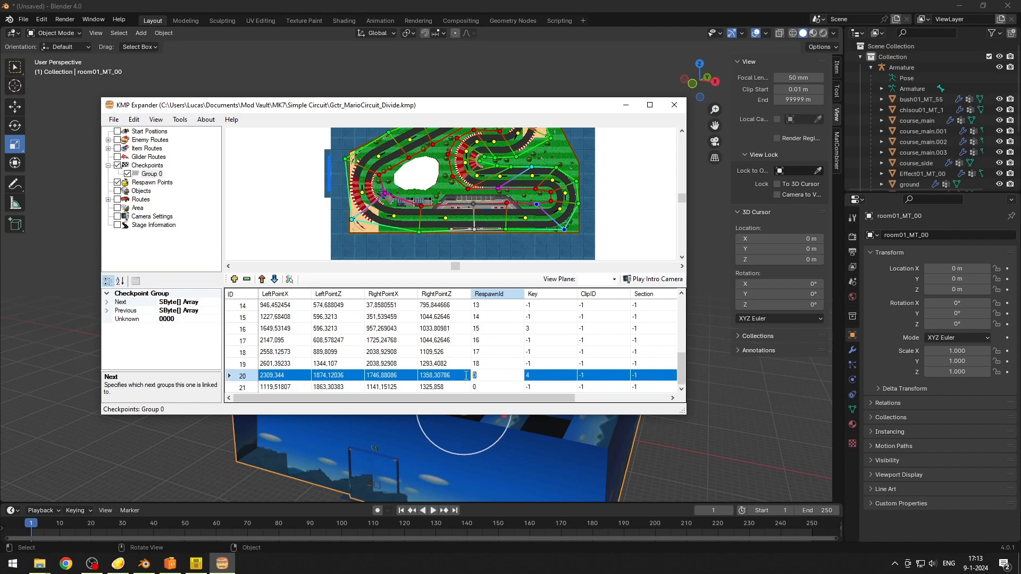
{"action": "type", "text": "19"}
{"action": "key", "text": "Return"}
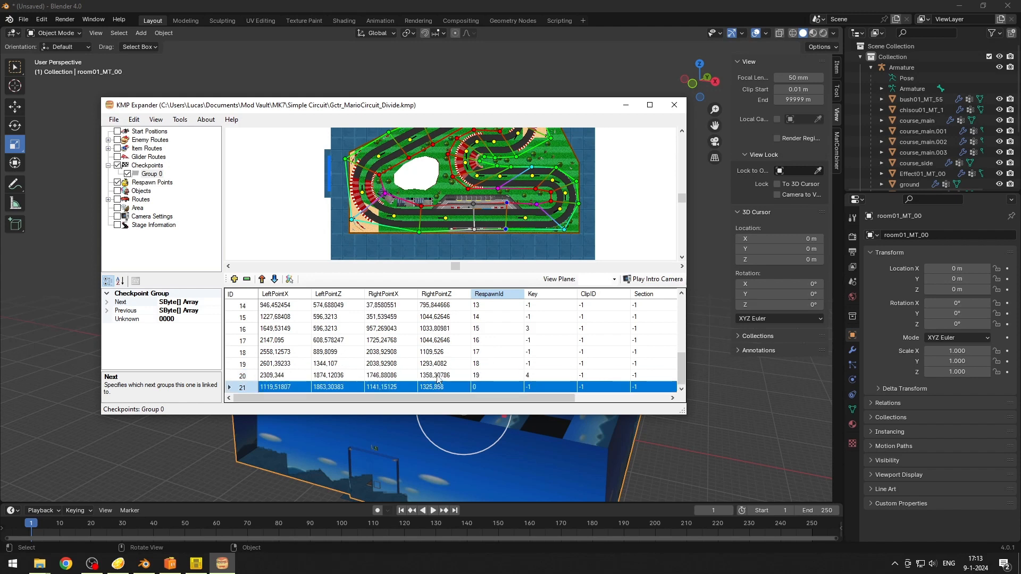
{"action": "left_click", "coordinate": [485, 387]}
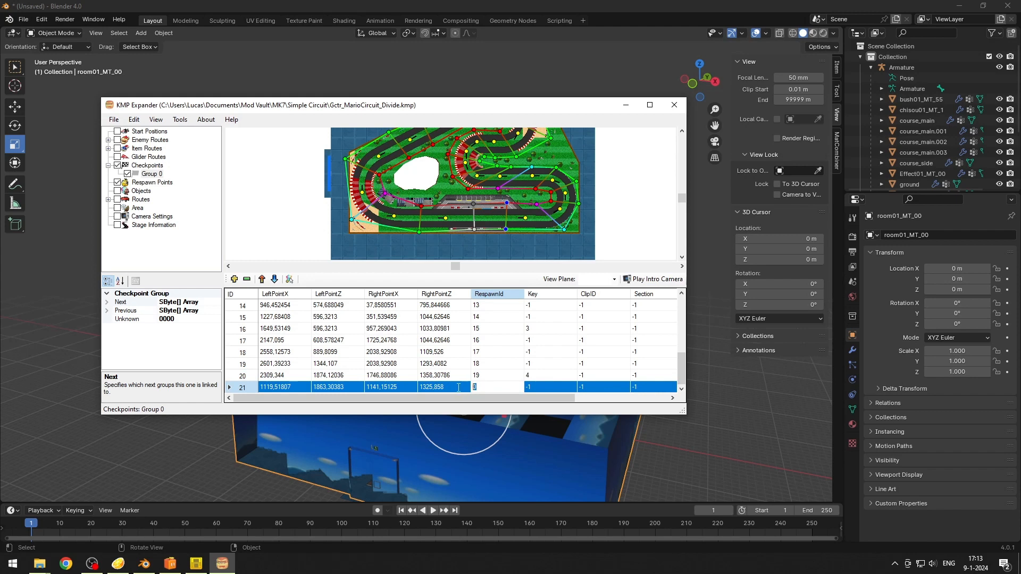
{"action": "type", "text": "20"}
{"action": "key", "text": "Return"}
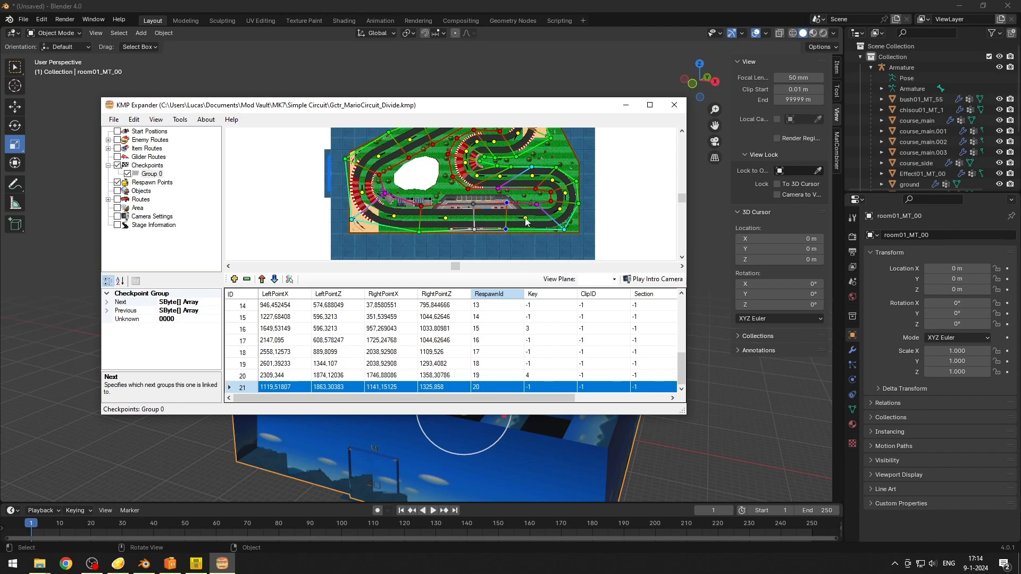
Step: Check the respawn assignments of the checkpoints around the final corner and the start line against the nearby respawn points
{"action": "left_click", "coordinate": [525, 219]}
{"action": "left_click", "coordinate": [562, 227]}
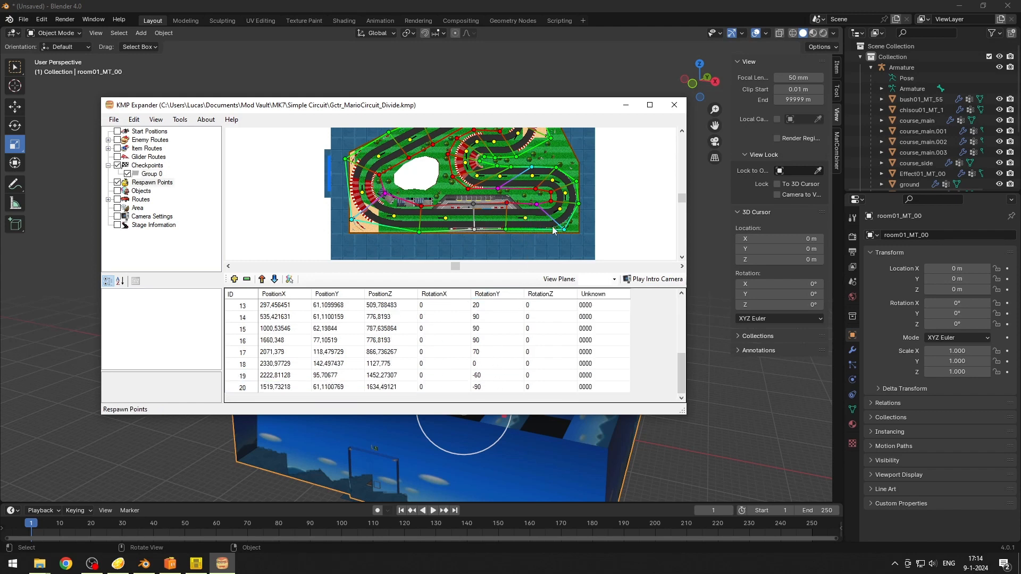
{"action": "left_click", "coordinate": [505, 228]}
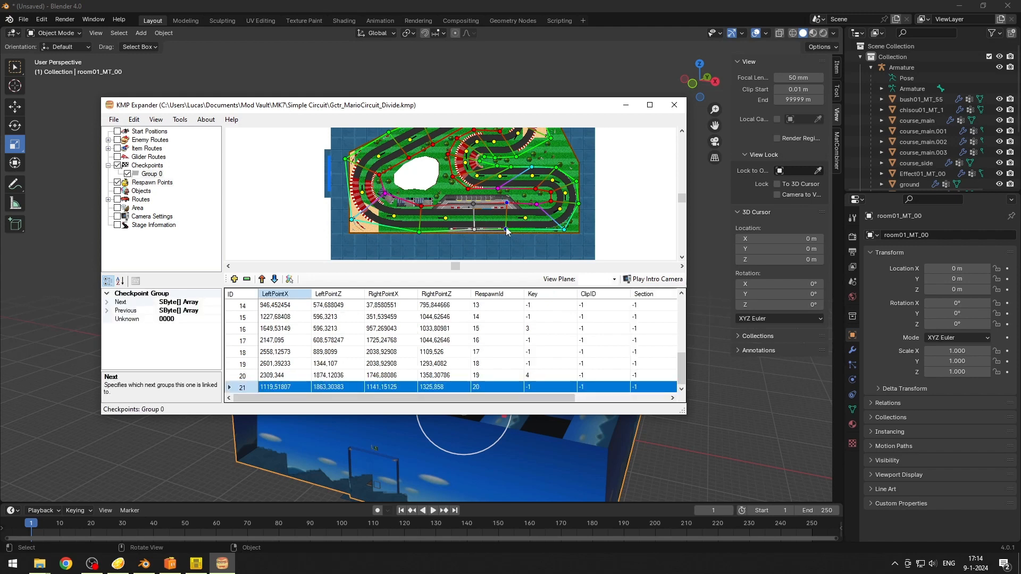
{"action": "left_click", "coordinate": [538, 204]}
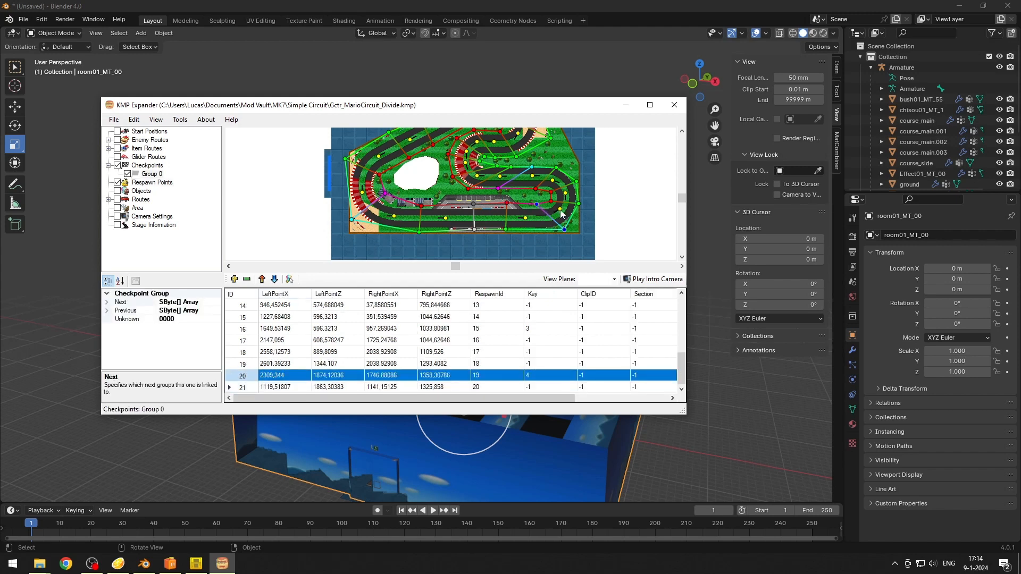
{"action": "left_click", "coordinate": [560, 210]}
{"action": "left_click", "coordinate": [564, 229]}
{"action": "scroll", "coordinate": [515, 315], "scroll_direction": "up", "scroll_amount": 5}
{"action": "left_click", "coordinate": [478, 310]}
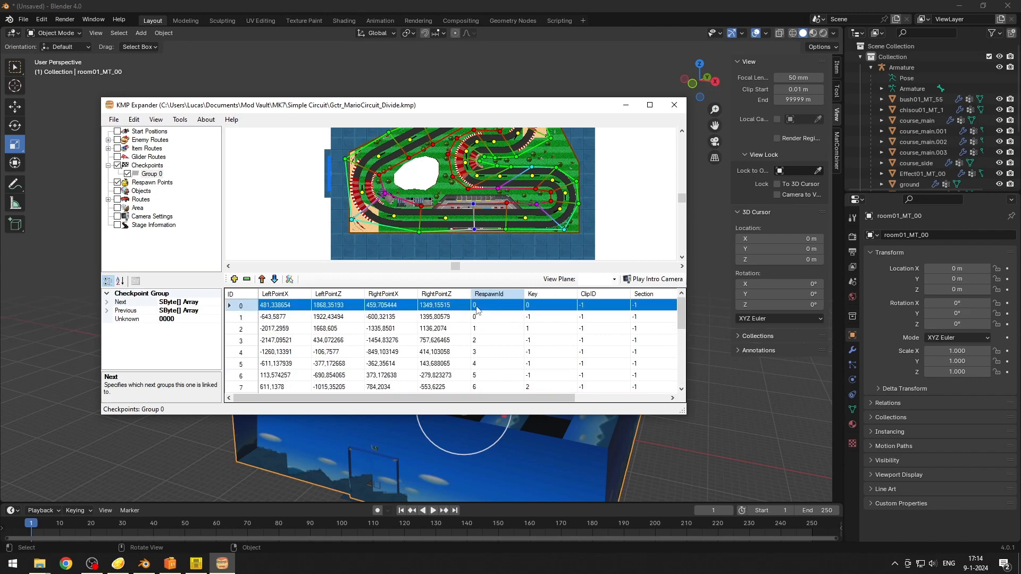
{"action": "left_click", "coordinate": [480, 318]}
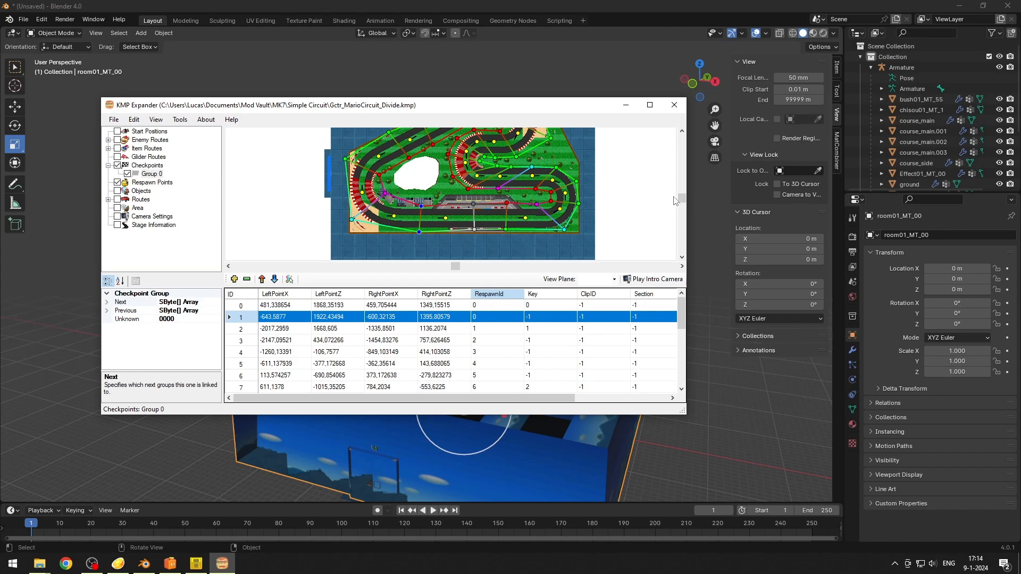
Step: Hide the checkpoint group and the respawn points on the map and show the objects instead
{"action": "left_click_drag", "start_coordinate": [687, 197], "coordinate": [685, 199]}
{"action": "left_click", "coordinate": [128, 174]}
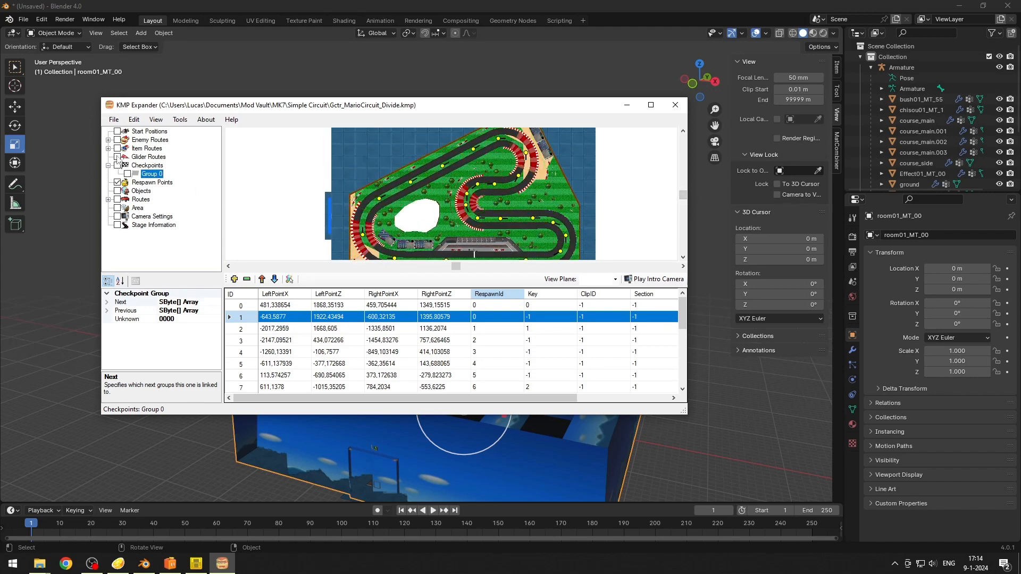
{"action": "left_click", "coordinate": [118, 183]}
{"action": "left_click", "coordinate": [118, 191]}
{"action": "scroll", "coordinate": [475, 201], "scroll_direction": "down", "scroll_amount": 5}
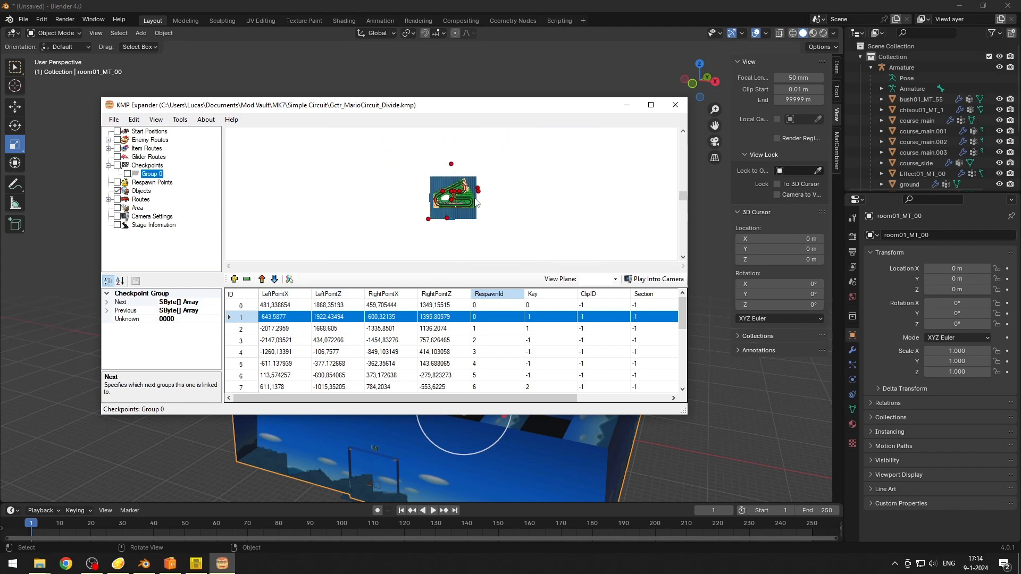
{"action": "scroll", "coordinate": [475, 202], "scroll_direction": "up", "scroll_amount": 2}
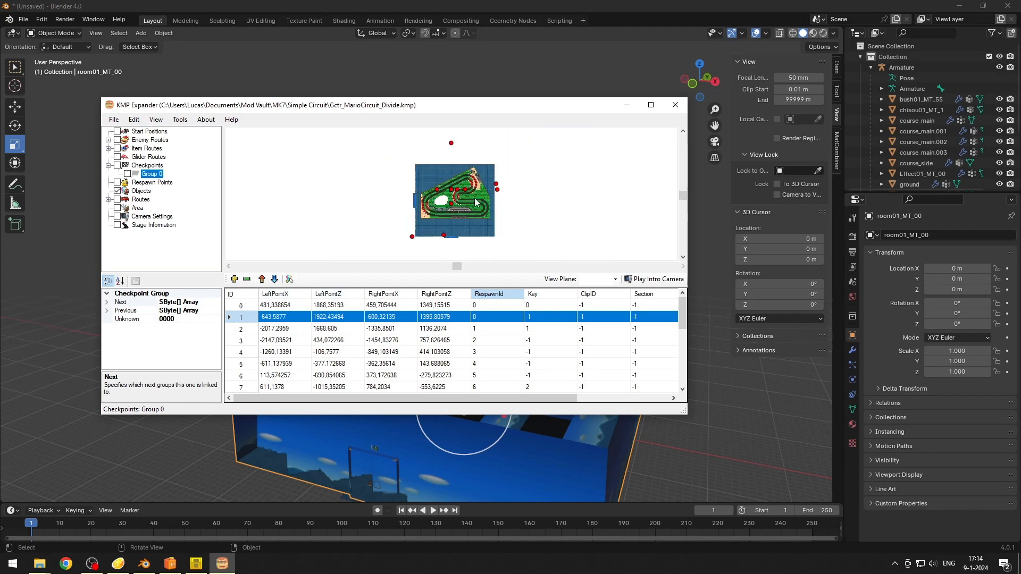
Step: Remove every existing entry from the Objects list, starting with the Goomba at ID 0
{"action": "left_click", "coordinate": [446, 236]}
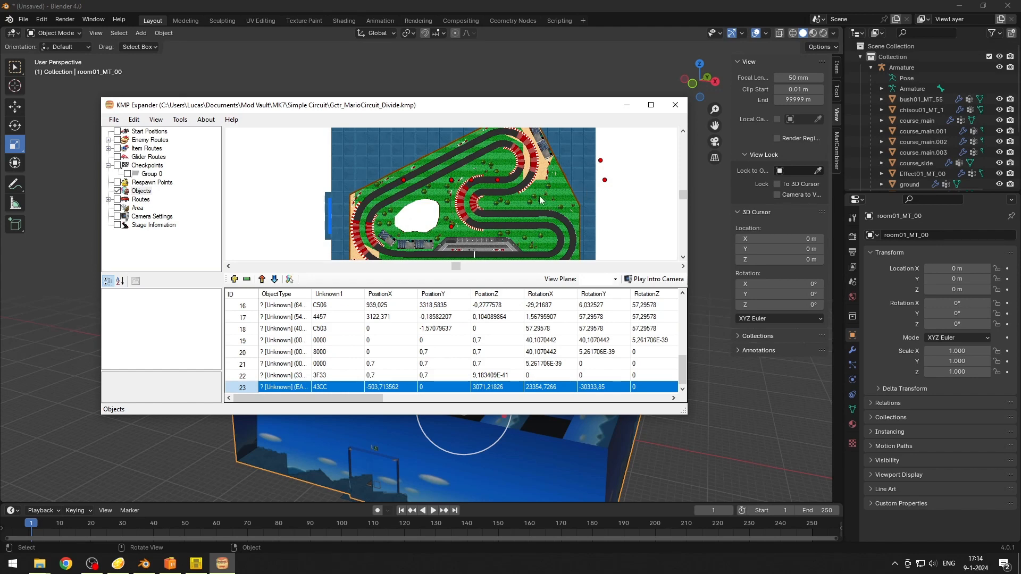
{"action": "scroll", "coordinate": [541, 200], "scroll_direction": "down", "scroll_amount": 2}
{"action": "scroll", "coordinate": [310, 324], "scroll_direction": "up", "scroll_amount": 6}
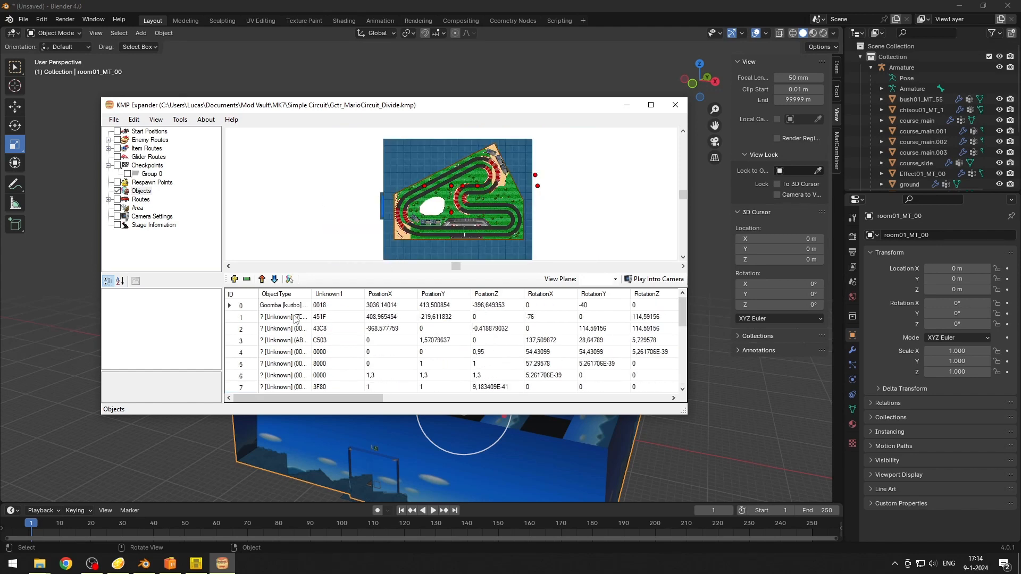
{"action": "left_click", "coordinate": [279, 306]}
{"action": "scroll", "coordinate": [359, 328], "scroll_direction": "down", "scroll_amount": 5}
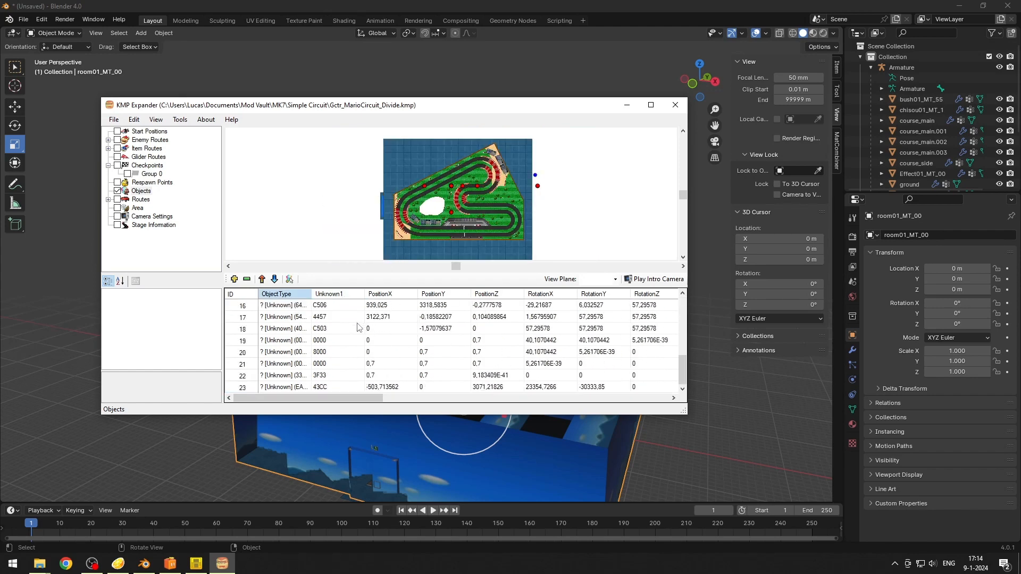
{"action": "scroll", "coordinate": [360, 328], "scroll_direction": "up", "scroll_amount": 5}
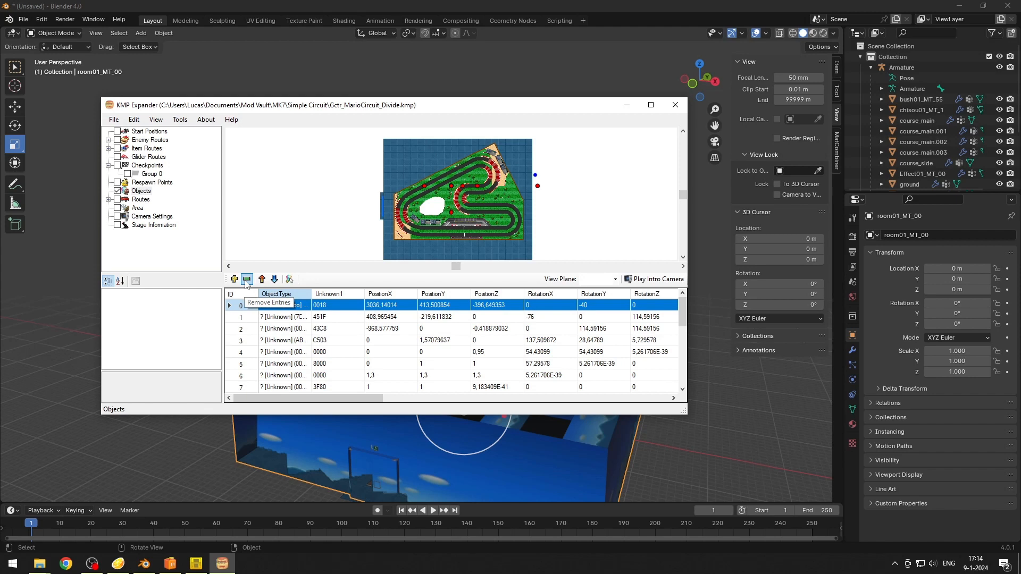
{"action": "left_click", "coordinate": [246, 280]}
{"action": "left_click", "coordinate": [247, 280]}
{"action": "left_click", "coordinate": [247, 280]}
{"action": "left_click", "coordinate": [248, 280]}
{"action": "left_click", "coordinate": [247, 280]}
{"action": "left_click", "coordinate": [248, 280]}
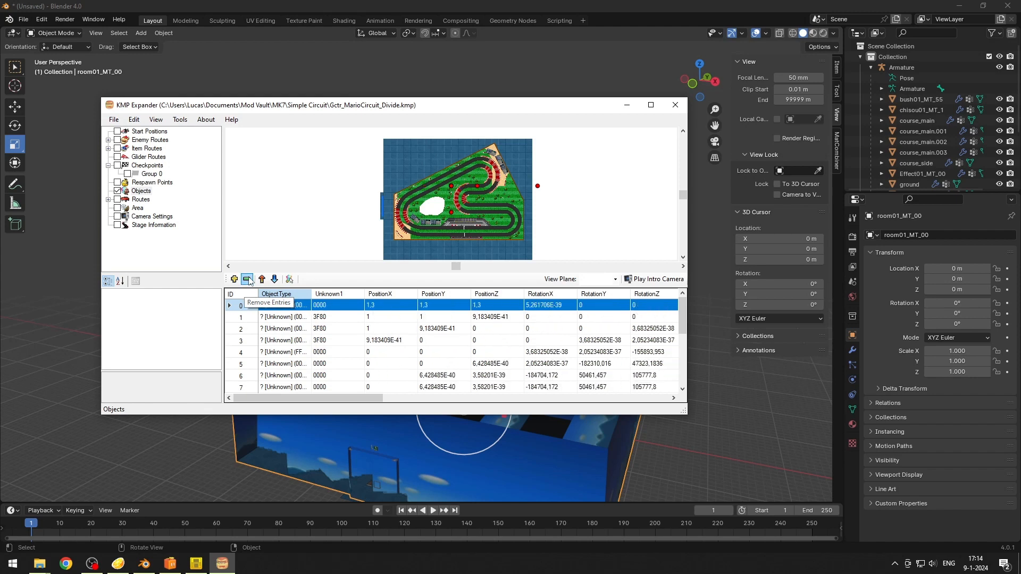
{"action": "left_click", "coordinate": [247, 279]}
{"action": "left_click", "coordinate": [248, 279]}
{"action": "left_click", "coordinate": [248, 280]}
{"action": "left_click", "coordinate": [248, 280]}
{"action": "left_click", "coordinate": [248, 280]}
{"action": "left_click", "coordinate": [248, 280]}
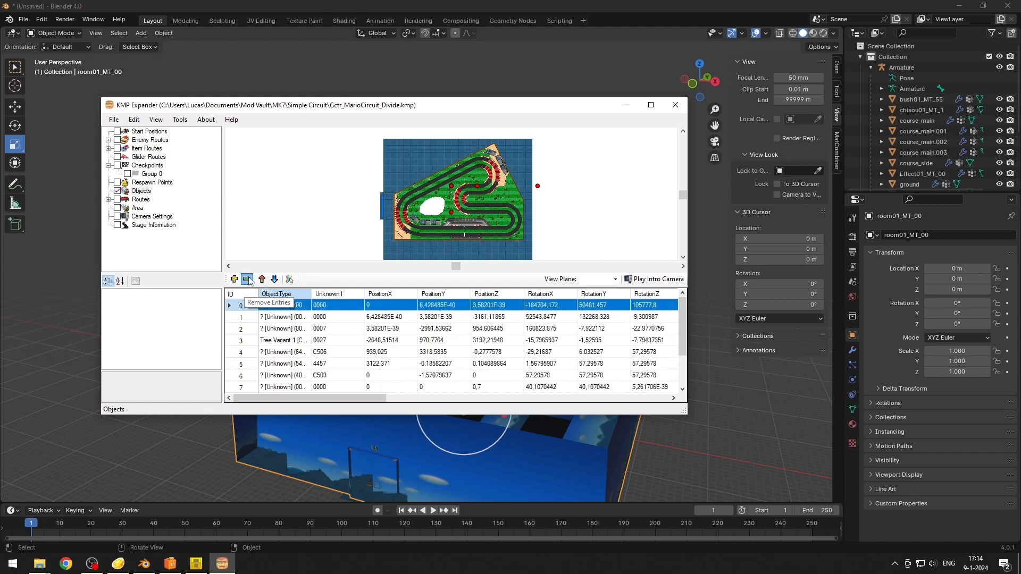
{"action": "left_click", "coordinate": [248, 280]}
{"action": "left_click", "coordinate": [248, 280]}
{"action": "left_click", "coordinate": [248, 280]}
{"action": "left_click", "coordinate": [248, 280]}
{"action": "left_click", "coordinate": [248, 280]}
{"action": "left_click", "coordinate": [248, 280]}
{"action": "left_click", "coordinate": [247, 280]}
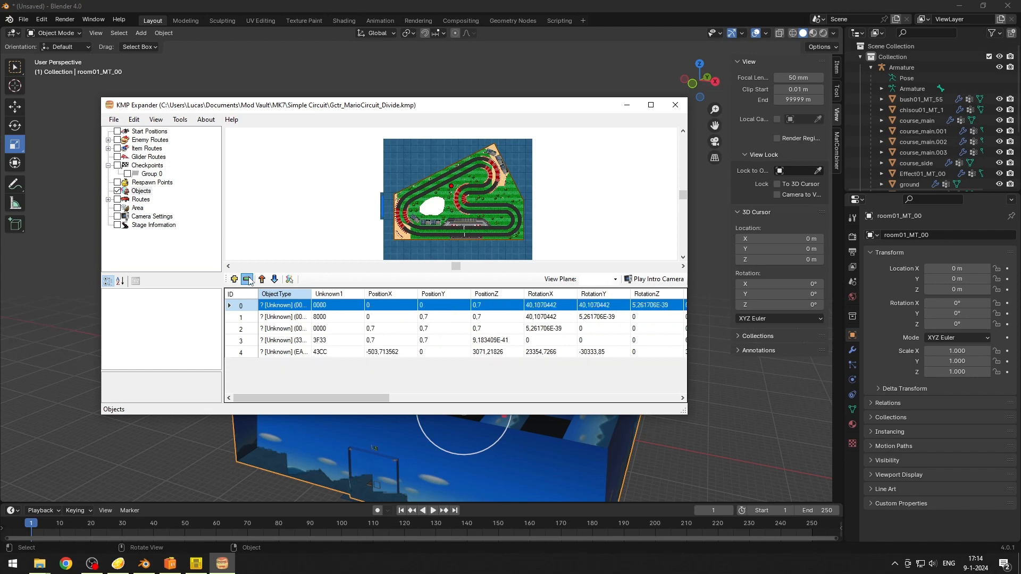
{"action": "left_click", "coordinate": [248, 279]}
{"action": "left_click", "coordinate": [248, 280]}
{"action": "left_click", "coordinate": [248, 280]}
{"action": "left_click", "coordinate": [248, 280]}
{"action": "left_click", "coordinate": [248, 280]}
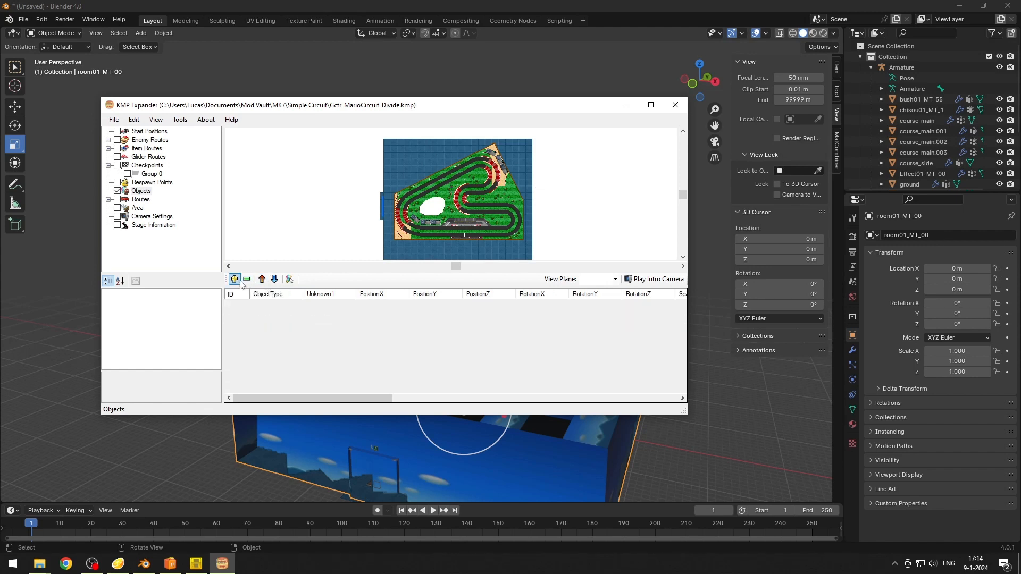
Step: Add a new object and set its object type to Start Grid [Start]
{"action": "left_click", "coordinate": [235, 280]}
{"action": "double_click", "coordinate": [278, 307]}
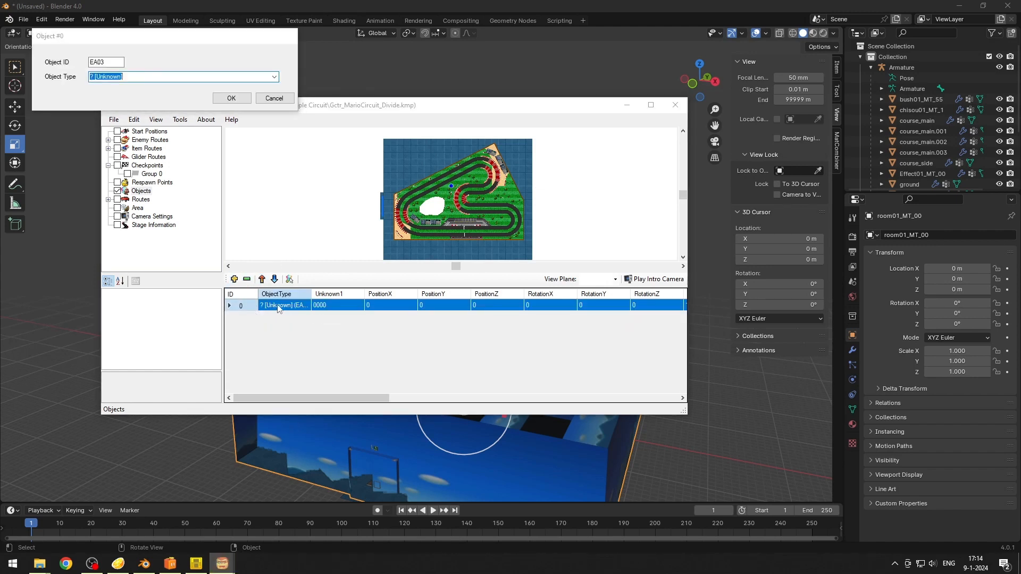
{"action": "left_click", "coordinate": [274, 77]}
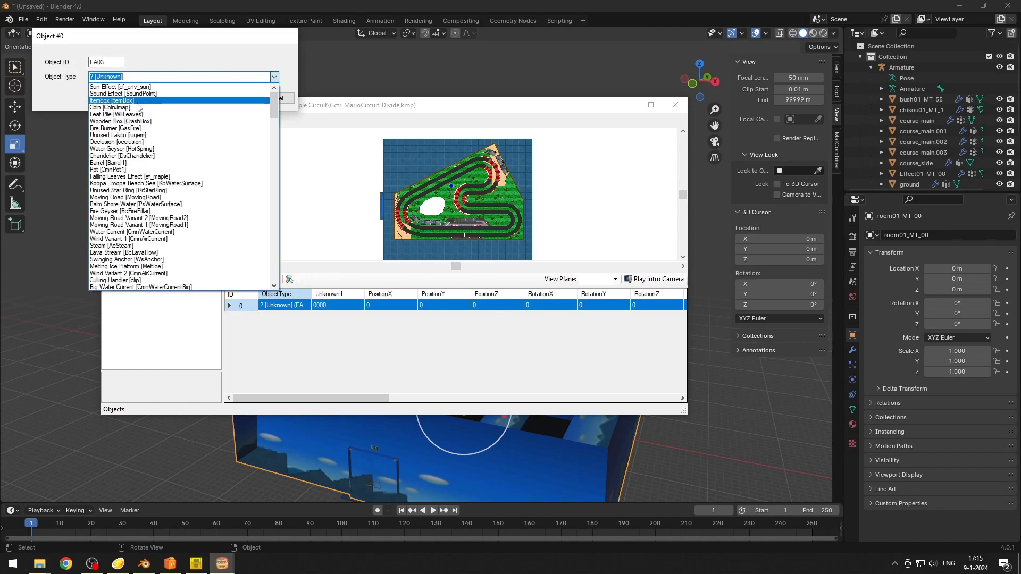
{"action": "type", "text": "s"}
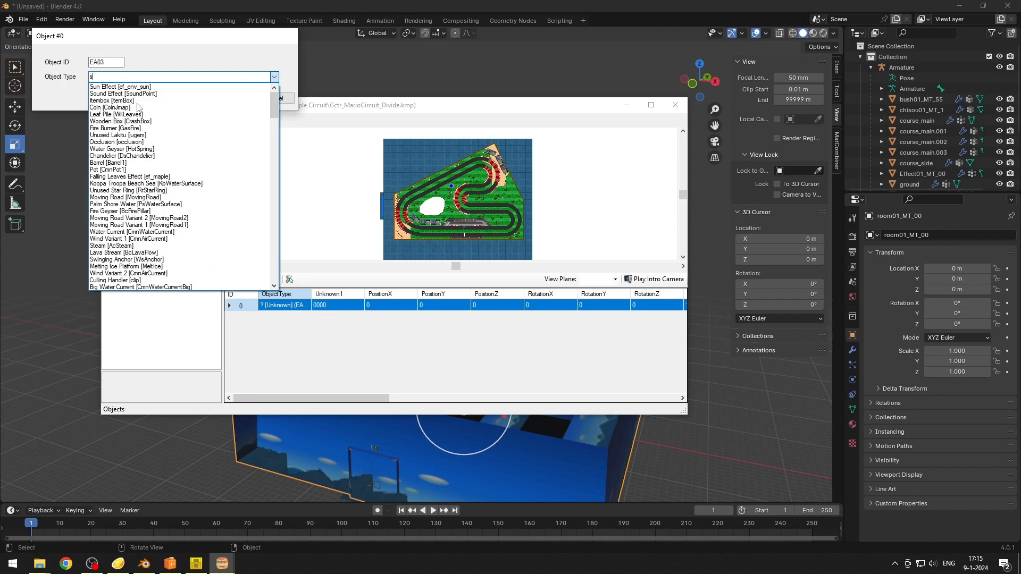
{"action": "type", "text": "tar"}
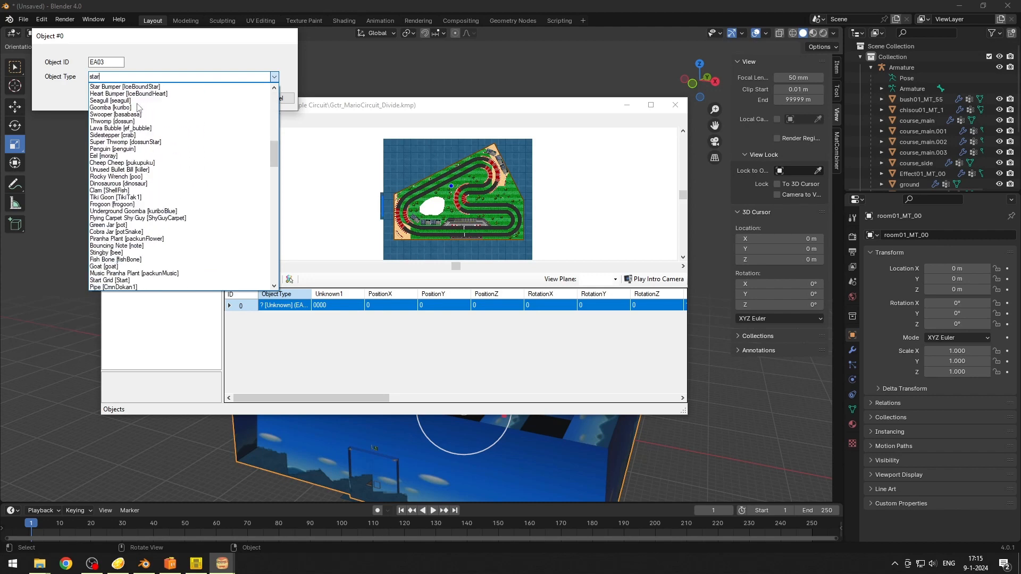
{"action": "type", "text": "t"}
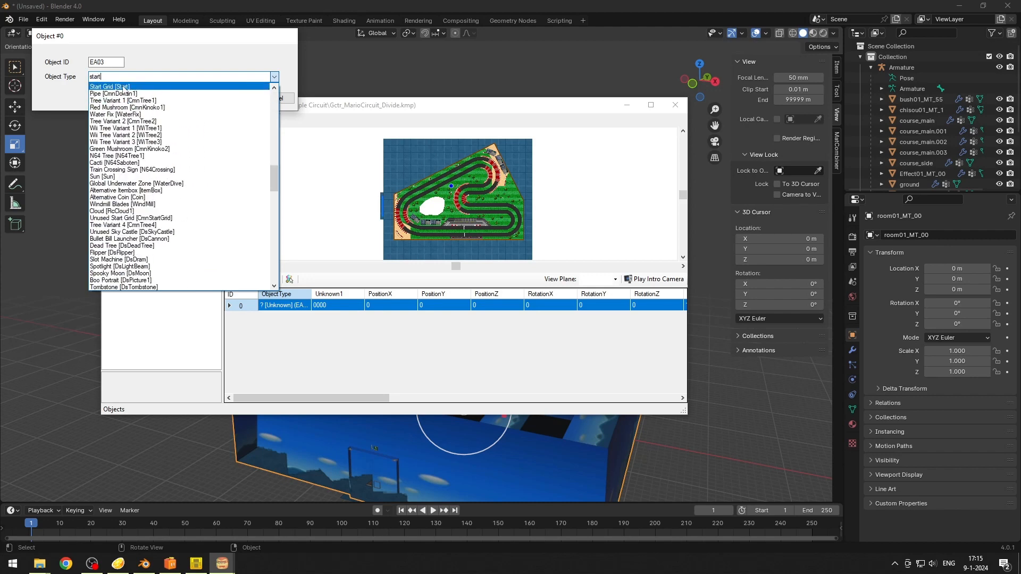
{"action": "left_click", "coordinate": [125, 87]}
{"action": "left_click", "coordinate": [228, 99]}
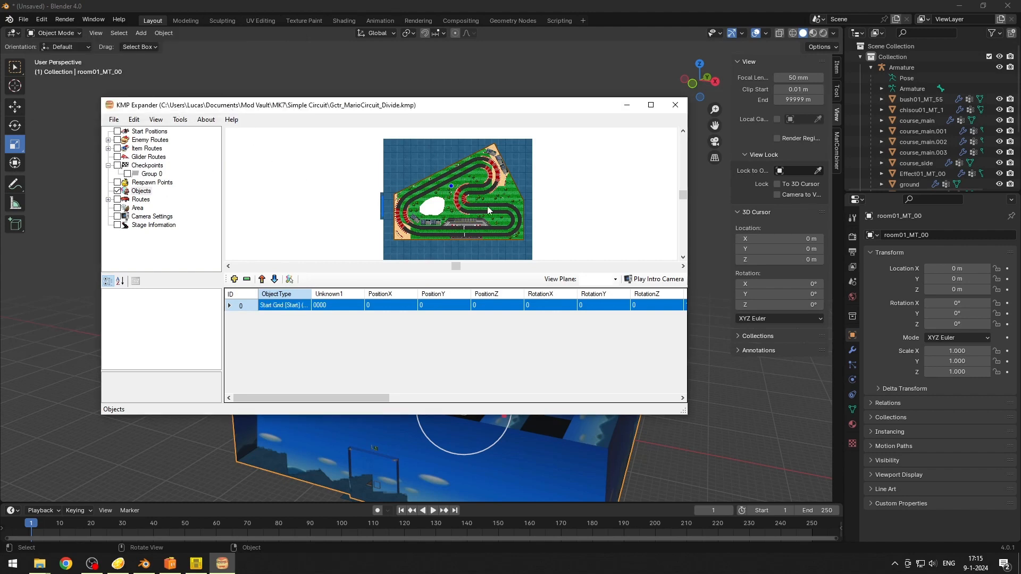
Step: Move the Start Grid object onto the track's start line, at about X 471 and Z 1639
{"action": "scroll", "coordinate": [476, 213], "scroll_direction": "up", "scroll_amount": 2}
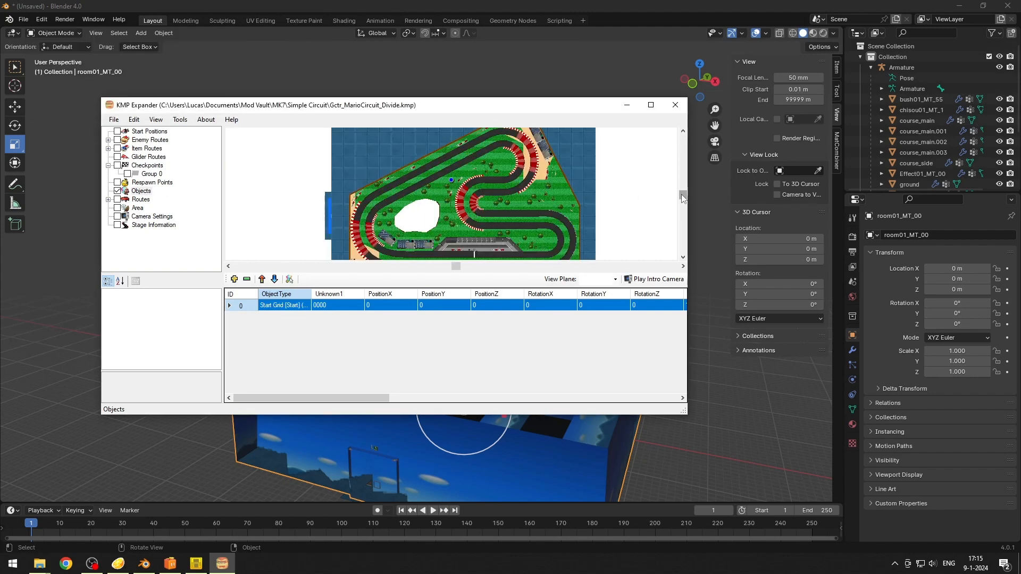
{"action": "left_click_drag", "start_coordinate": [683, 195], "coordinate": [683, 199]}
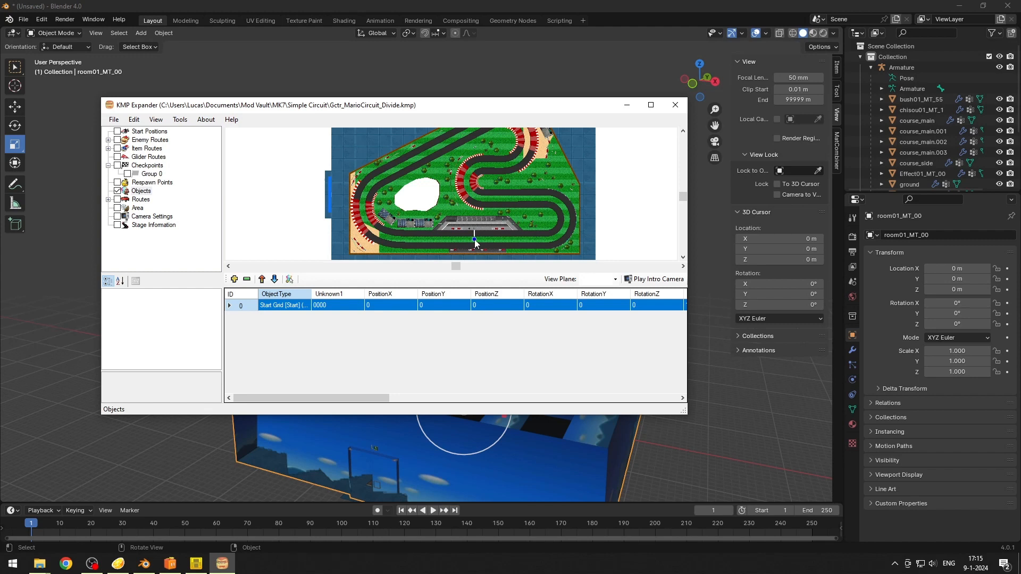
{"action": "left_click_drag", "start_coordinate": [474, 239], "coordinate": [475, 240]}
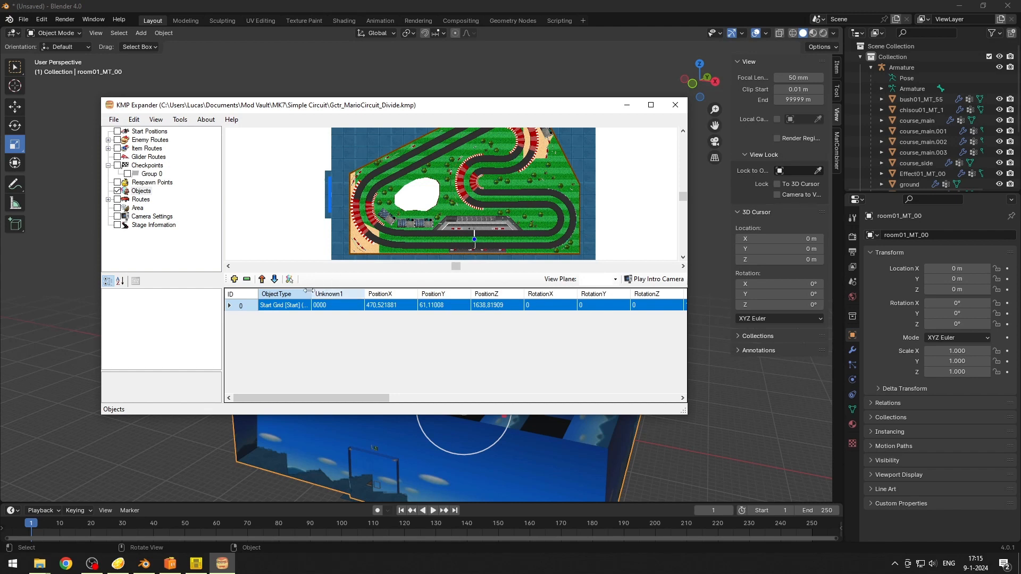
Step: Add a second object to the Objects list and set its object type to N64 Skybox Variant 1 [N64VR1]
{"action": "left_click", "coordinate": [235, 280]}
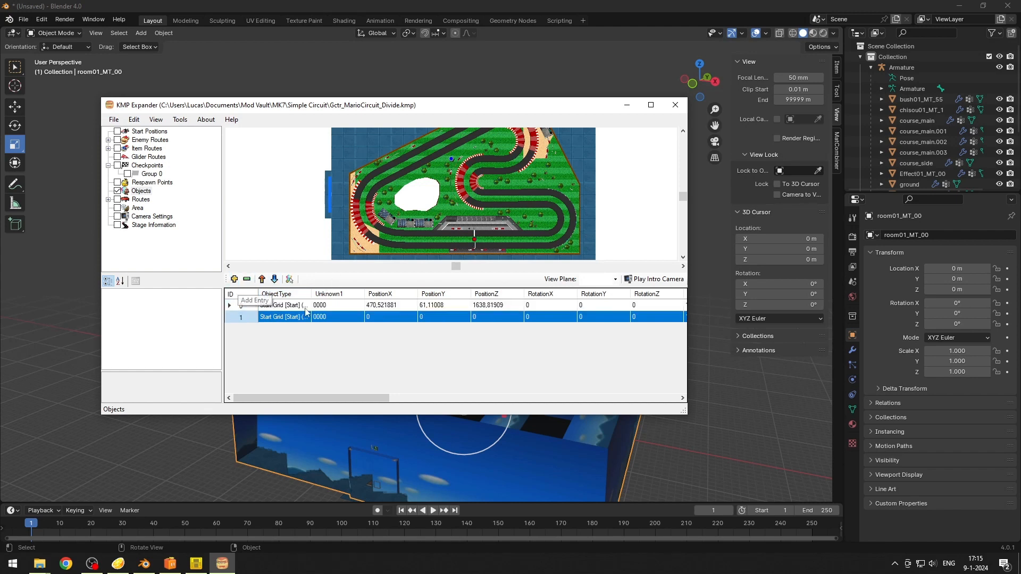
{"action": "left_click", "coordinate": [281, 318]}
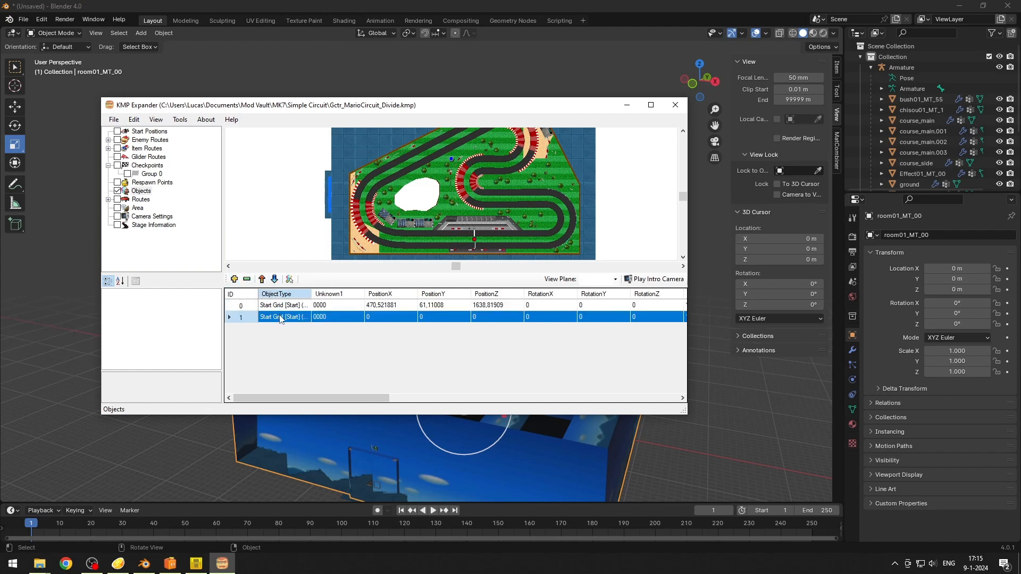
{"action": "double_click", "coordinate": [277, 318]}
{"action": "type", "text": "sk"}
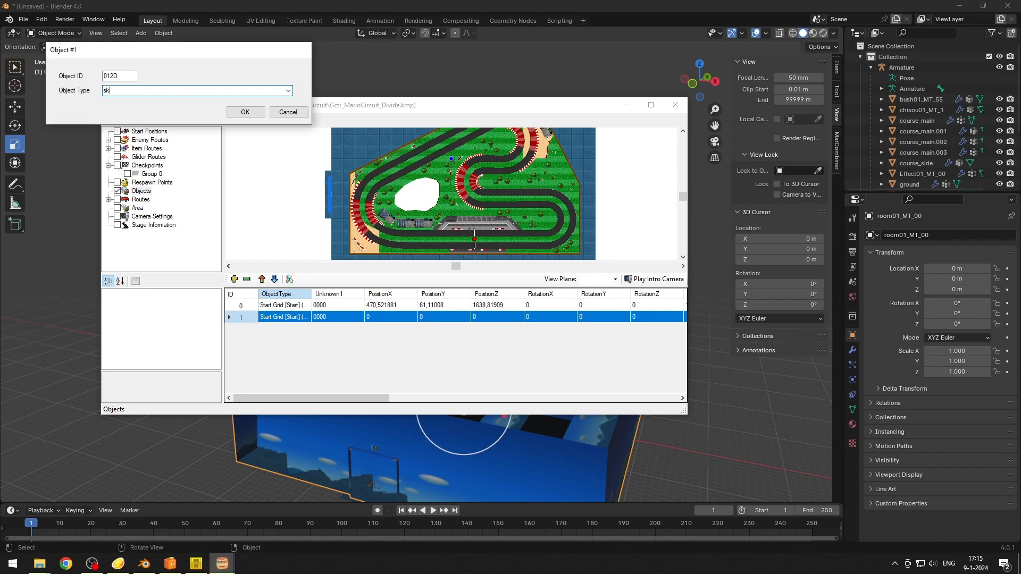
{"action": "type", "text": "y"}
{"action": "left_click", "coordinate": [288, 91]}
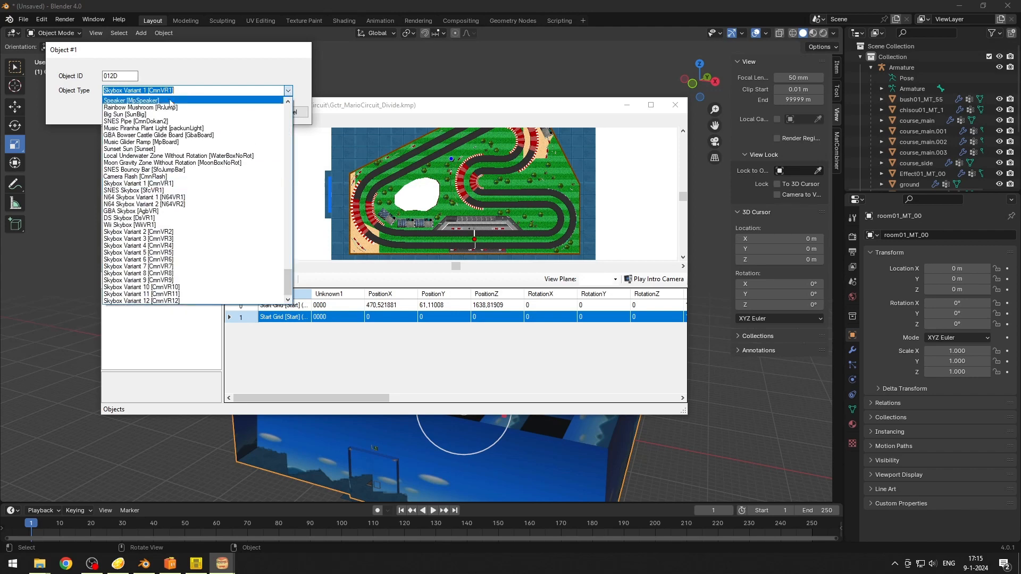
{"action": "left_click", "coordinate": [134, 198]}
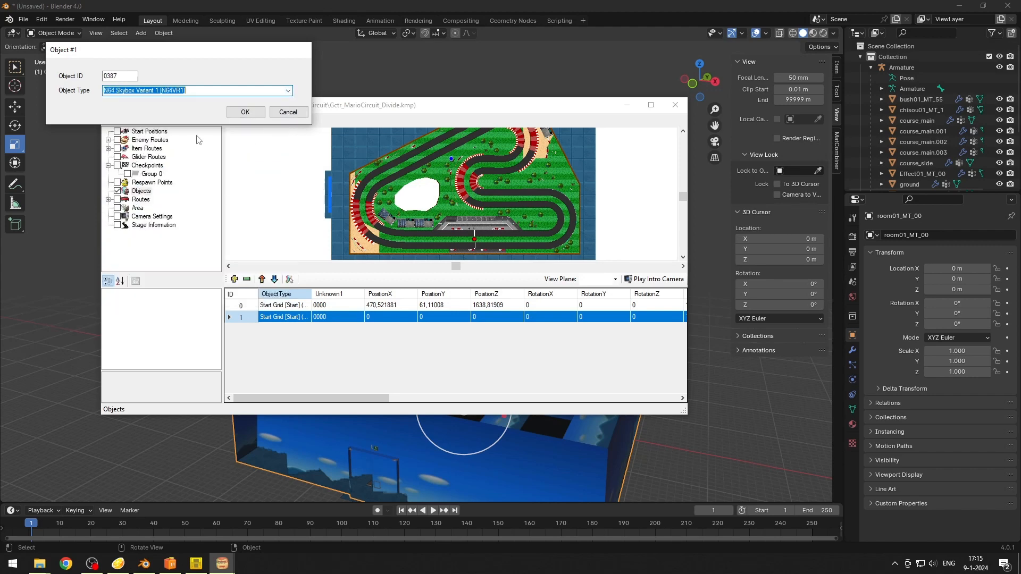
{"action": "left_click", "coordinate": [242, 112]}
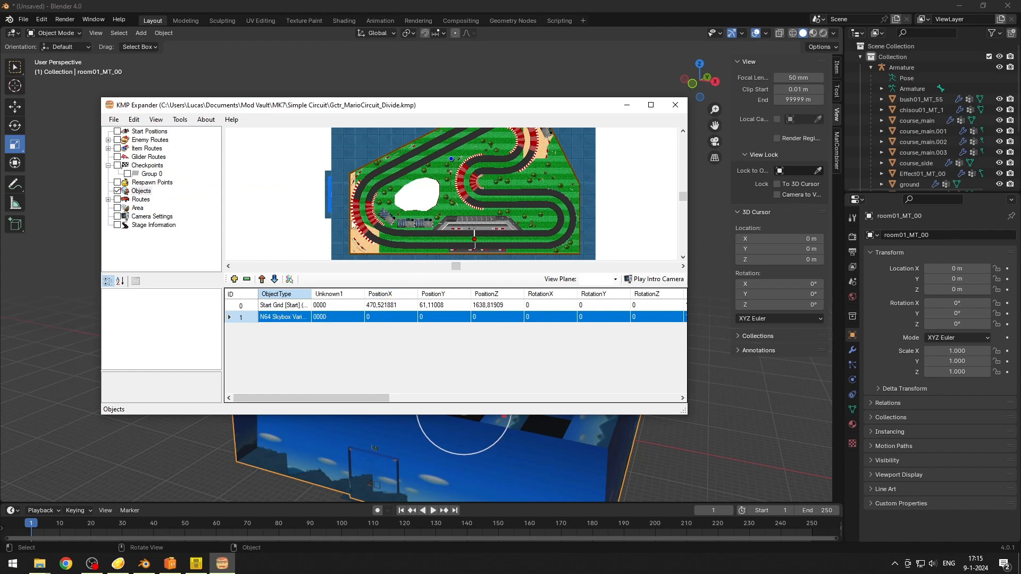
{"action": "left_click", "coordinate": [453, 158]}
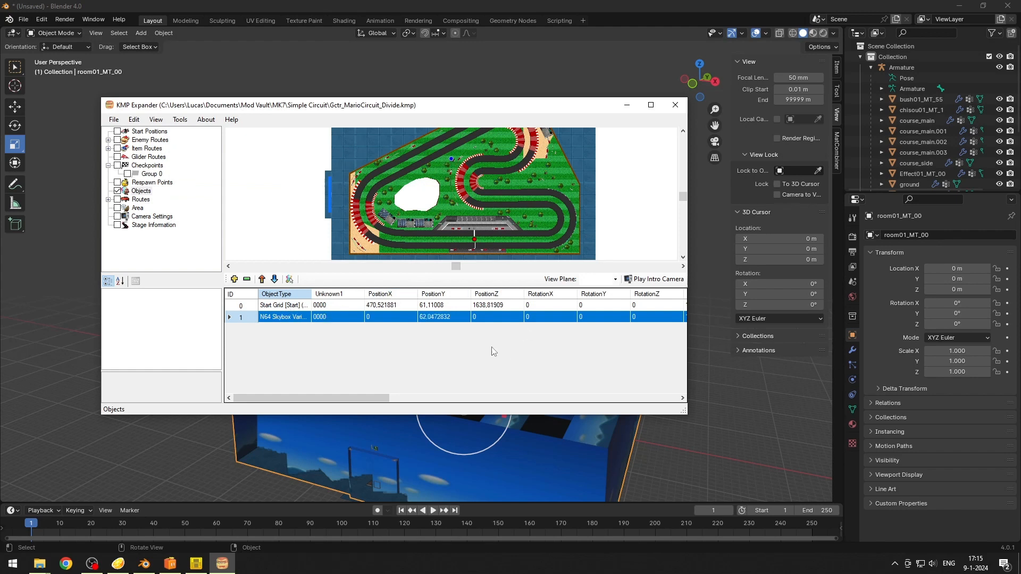
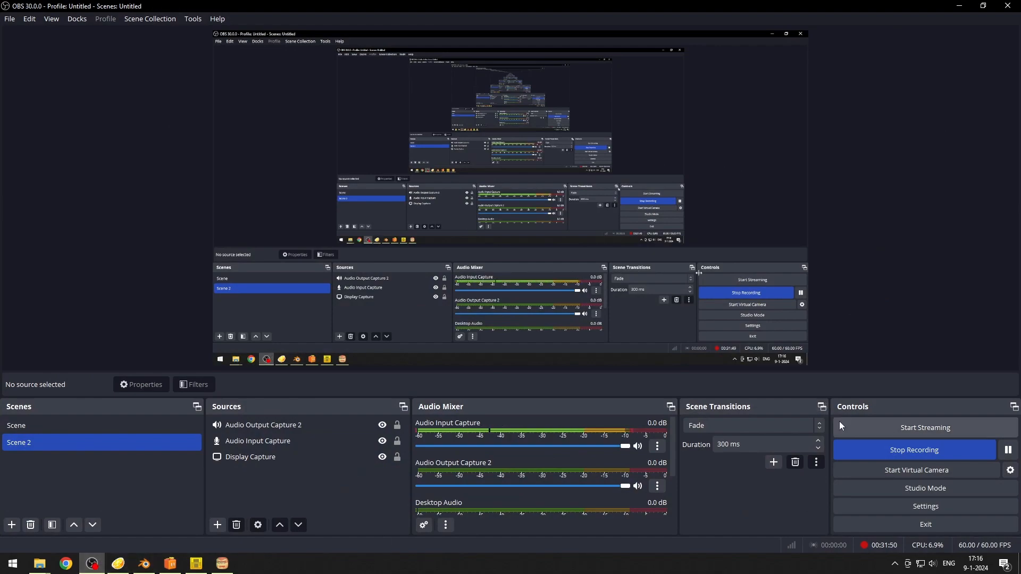
Step: In KMP Expander, add a Start Grid [Start] object and move it onto the track's start line, at about X 466 and Z 1650
{"action": "left_click", "coordinate": [960, 5]}
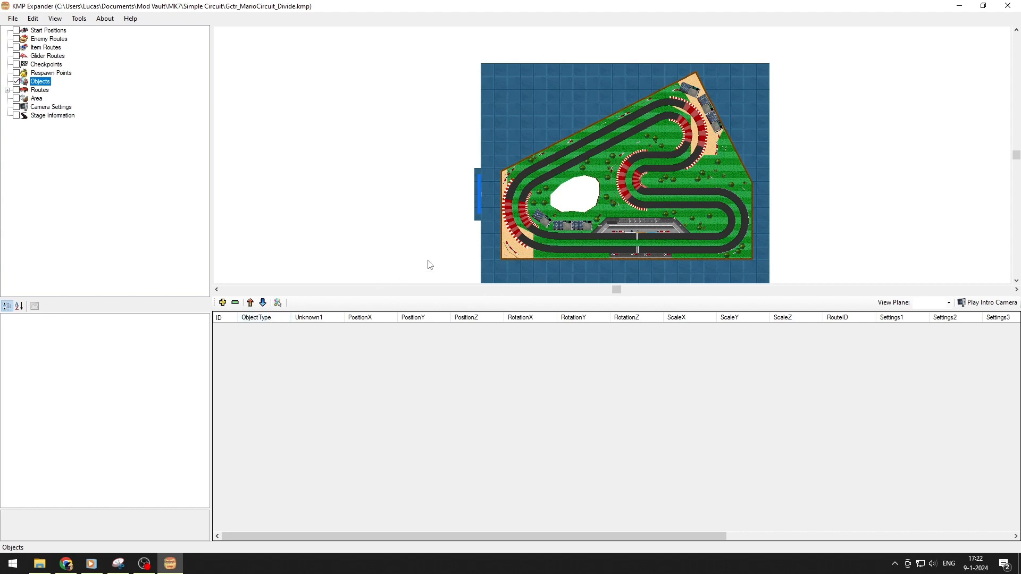
{"action": "left_click", "coordinate": [222, 303]}
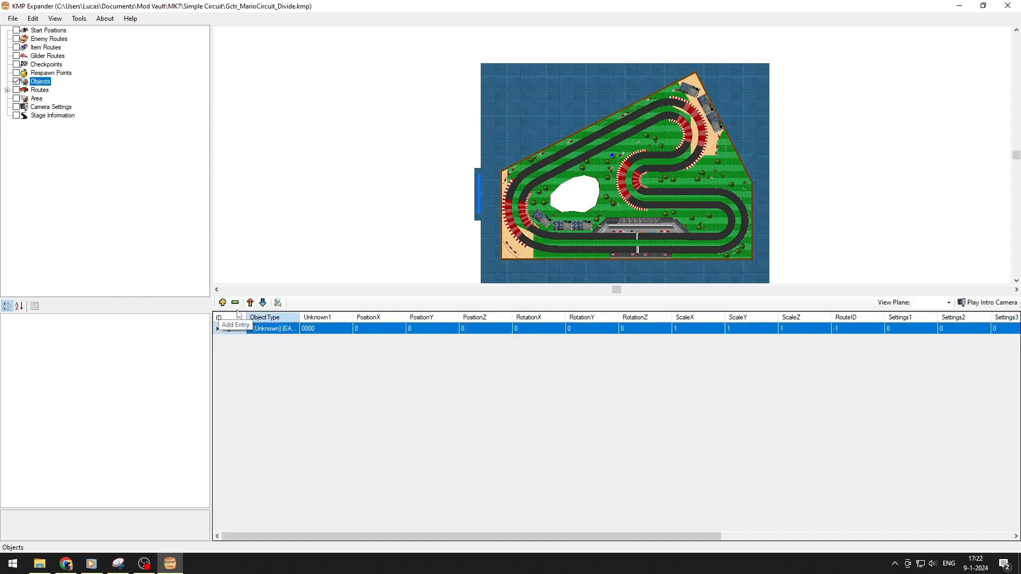
{"action": "double_click", "coordinate": [262, 329]}
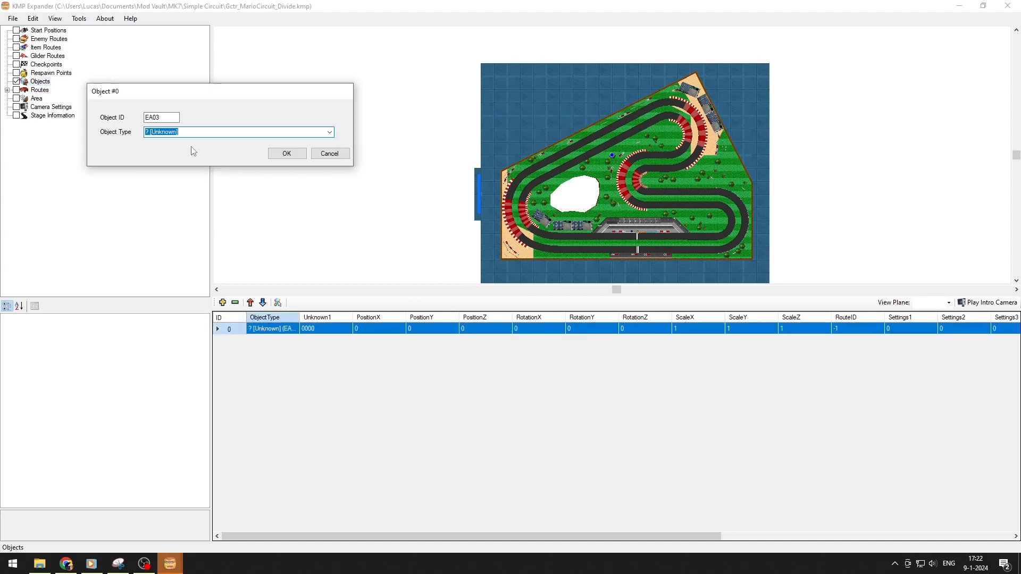
{"action": "type", "text": "starting"}
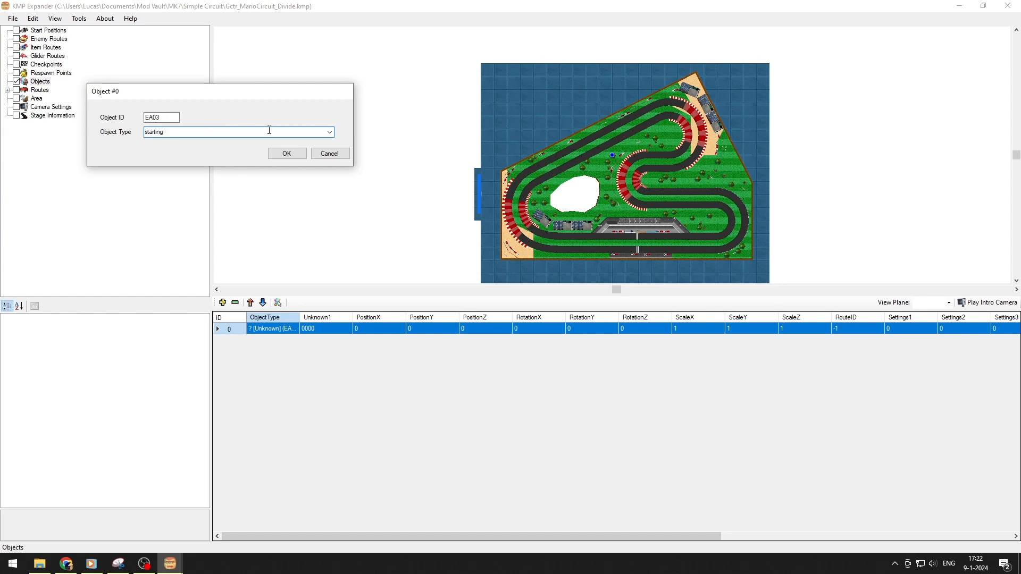
{"action": "left_click", "coordinate": [330, 133]}
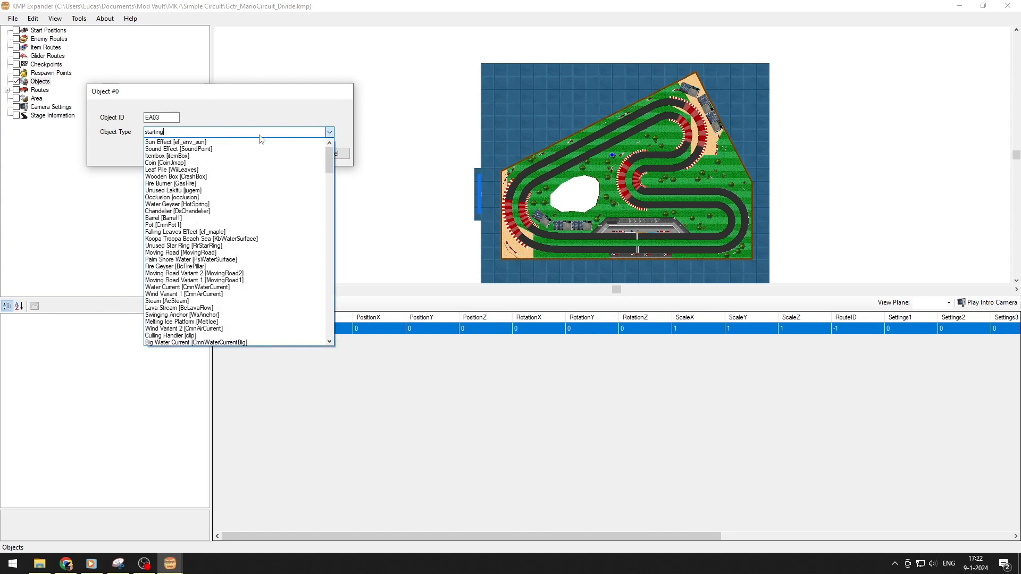
{"action": "left_click", "coordinate": [182, 134]}
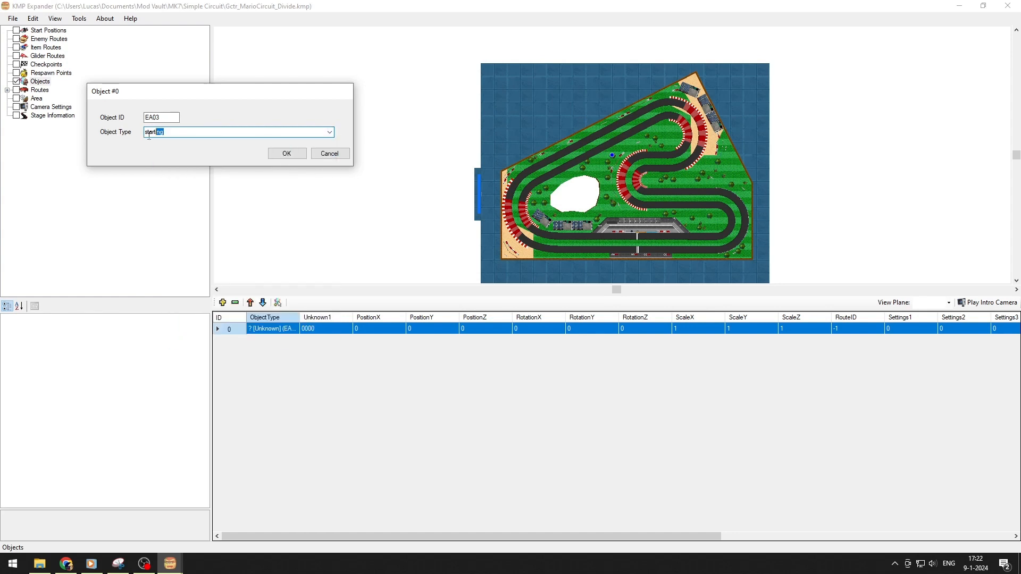
{"action": "left_click", "coordinate": [330, 134]}
{"action": "type", "text": "star"}
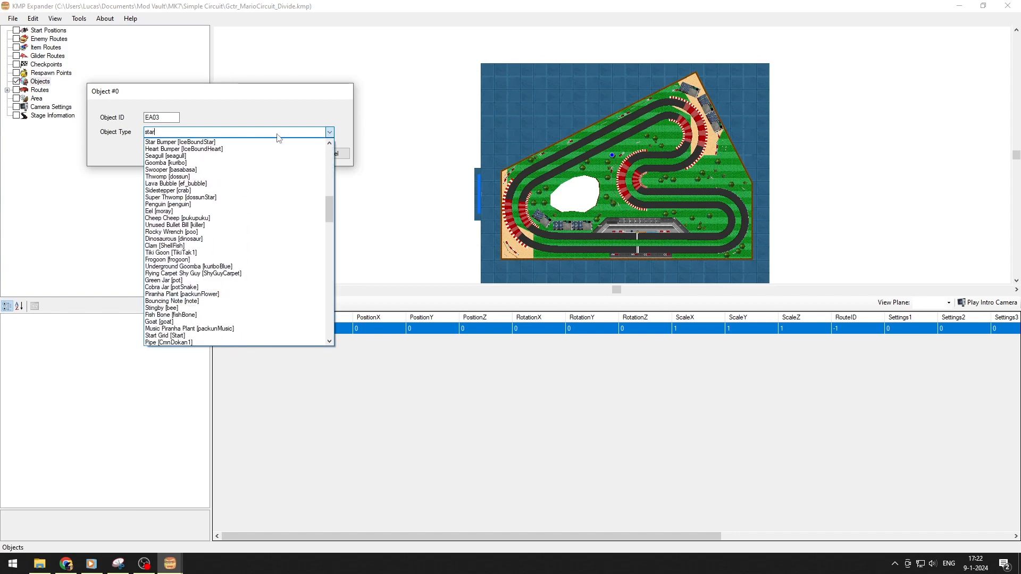
{"action": "type", "text": "t"}
{"action": "left_click", "coordinate": [181, 142]}
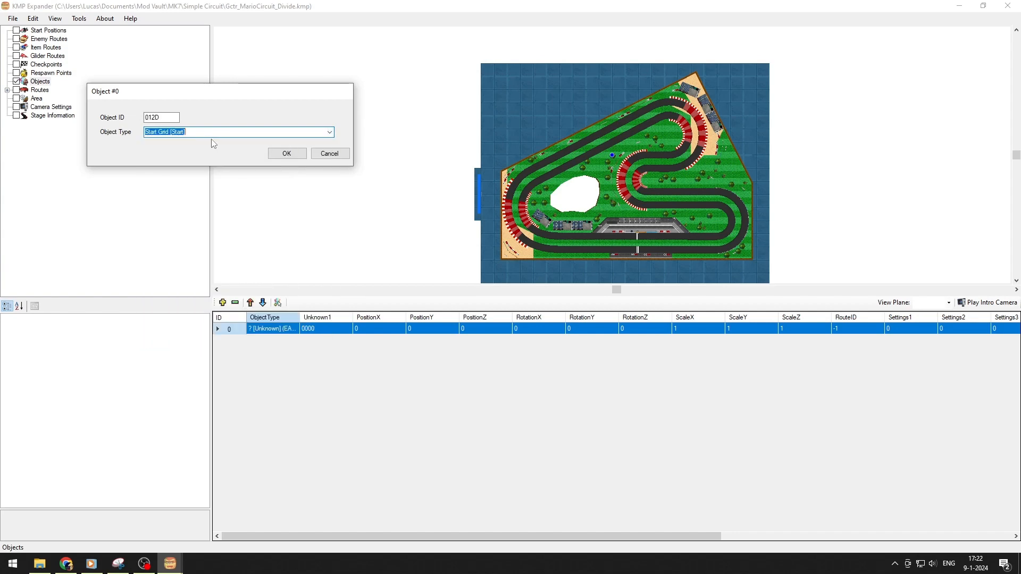
{"action": "left_click", "coordinate": [286, 153]}
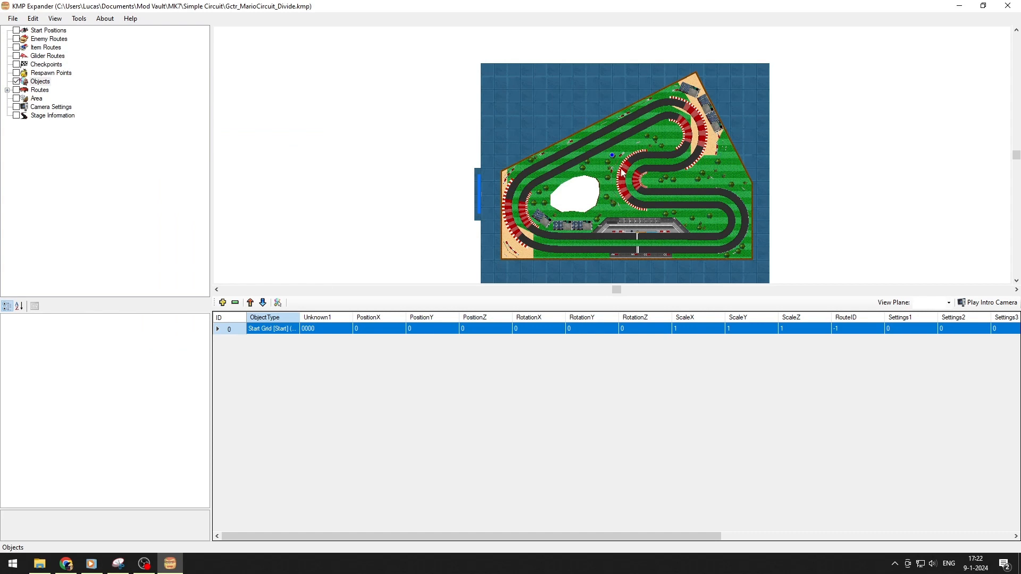
{"action": "left_click_drag", "start_coordinate": [611, 156], "coordinate": [633, 234]}
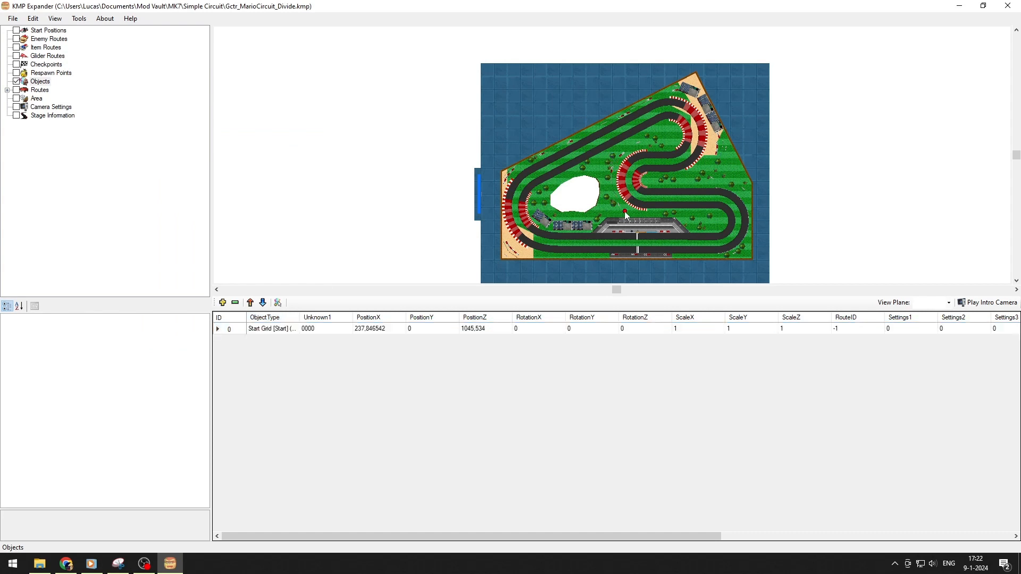
{"action": "left_click", "coordinate": [637, 244]}
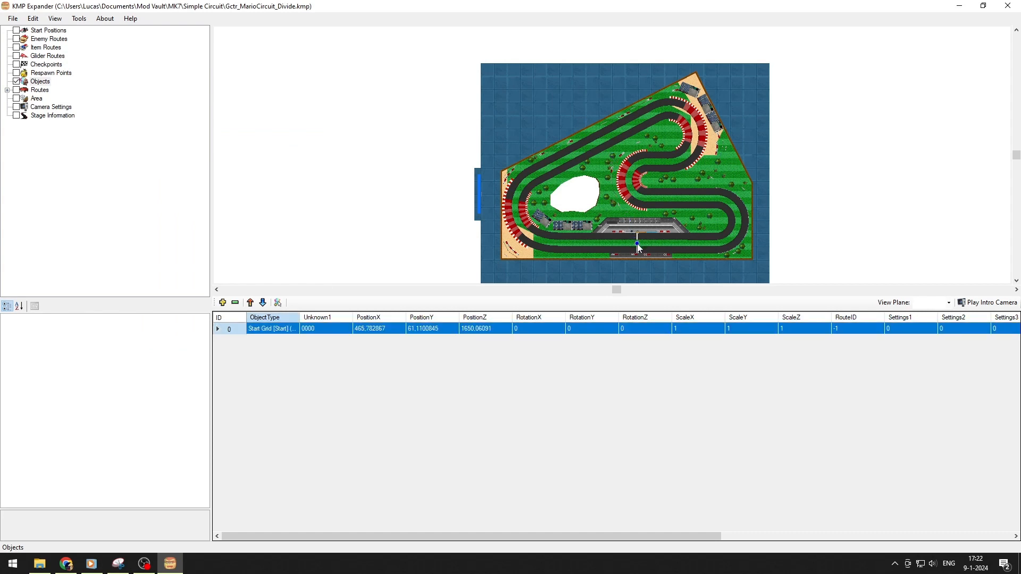
Step: Add a second object and set its object type to SNES Skybox [SfcVR1]
{"action": "left_click", "coordinate": [222, 302]}
{"action": "left_click", "coordinate": [261, 341]}
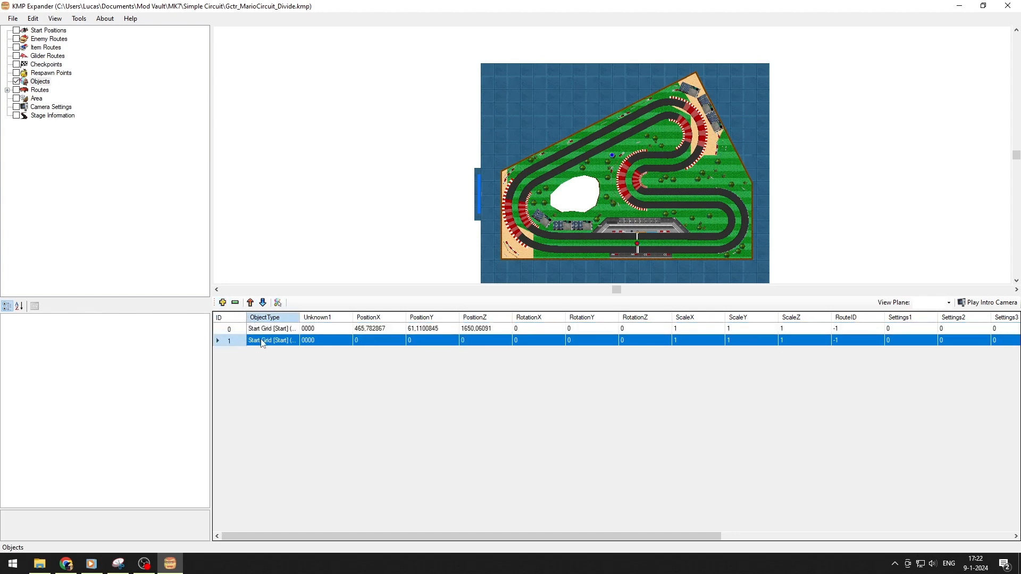
{"action": "double_click", "coordinate": [262, 341]}
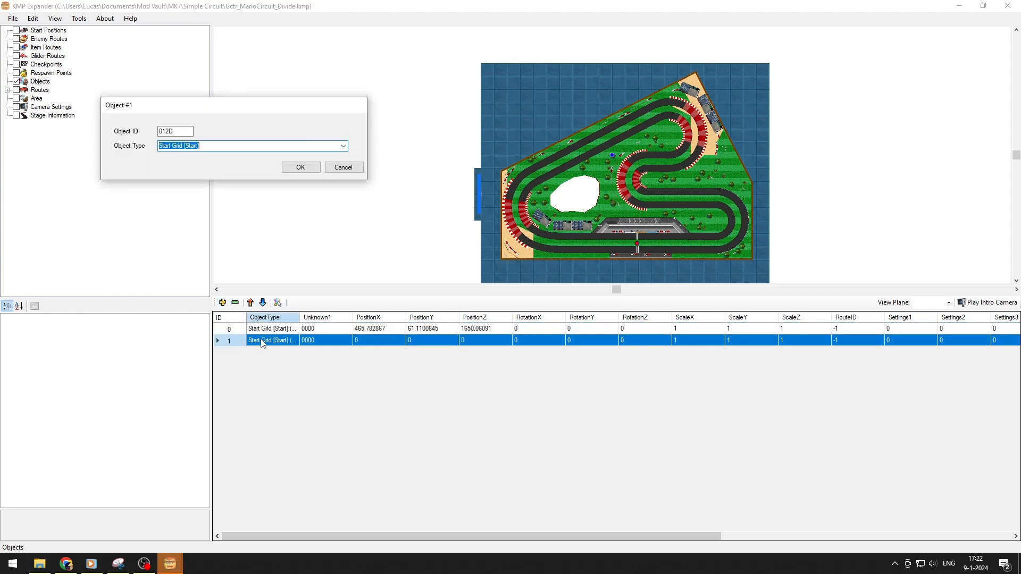
{"action": "left_click", "coordinate": [344, 147]}
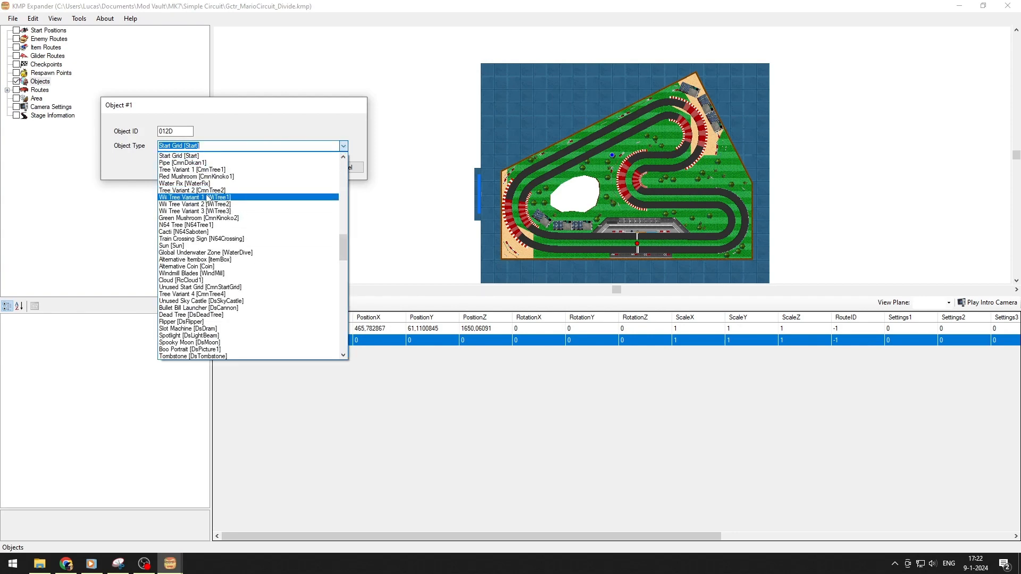
{"action": "type", "text": "sky"}
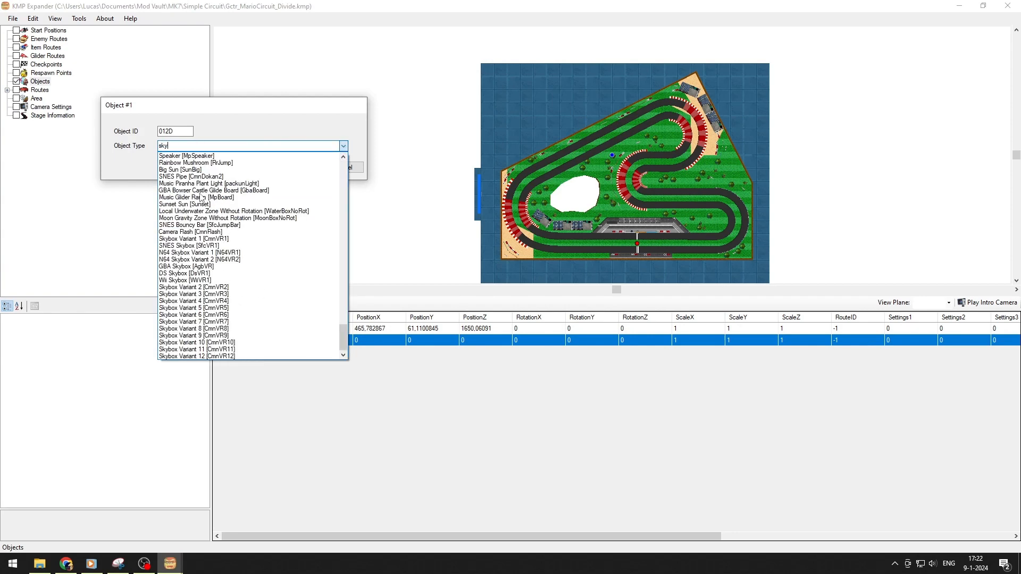
{"action": "left_click", "coordinate": [181, 246]}
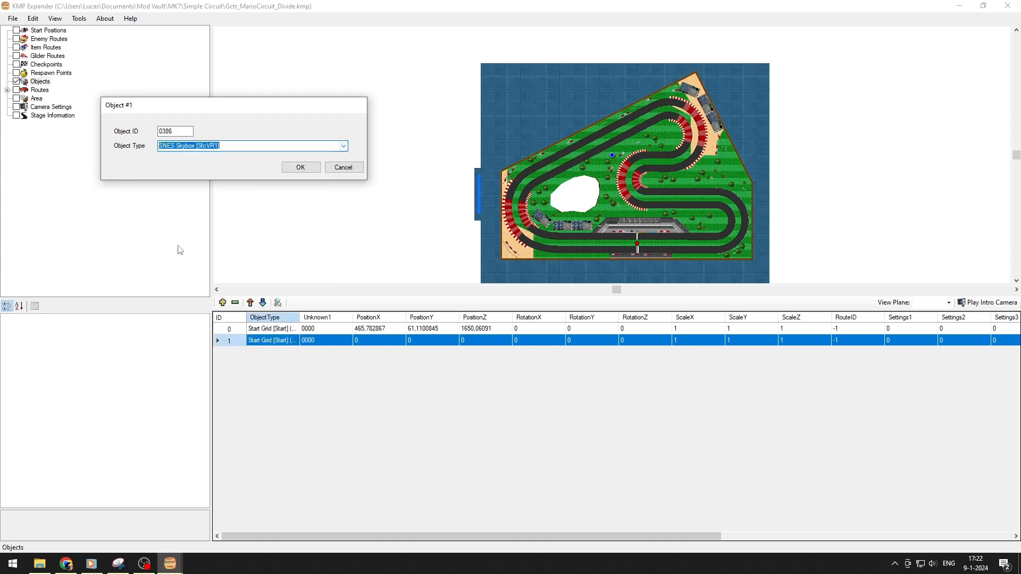
{"action": "left_click", "coordinate": [300, 167]}
{"action": "double_click", "coordinate": [289, 343]}
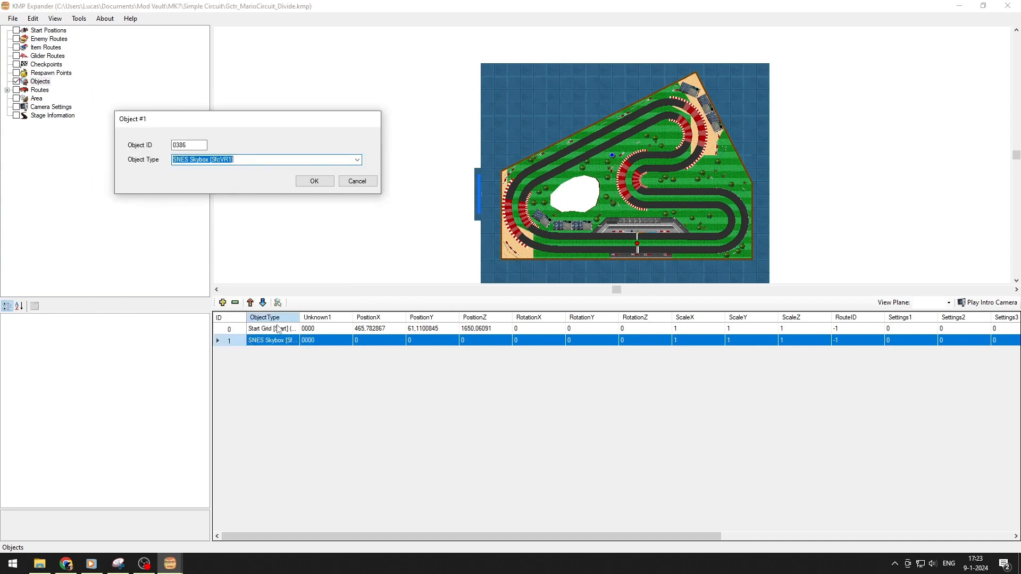
{"action": "left_click", "coordinate": [358, 181]}
{"action": "left_click", "coordinate": [266, 329]}
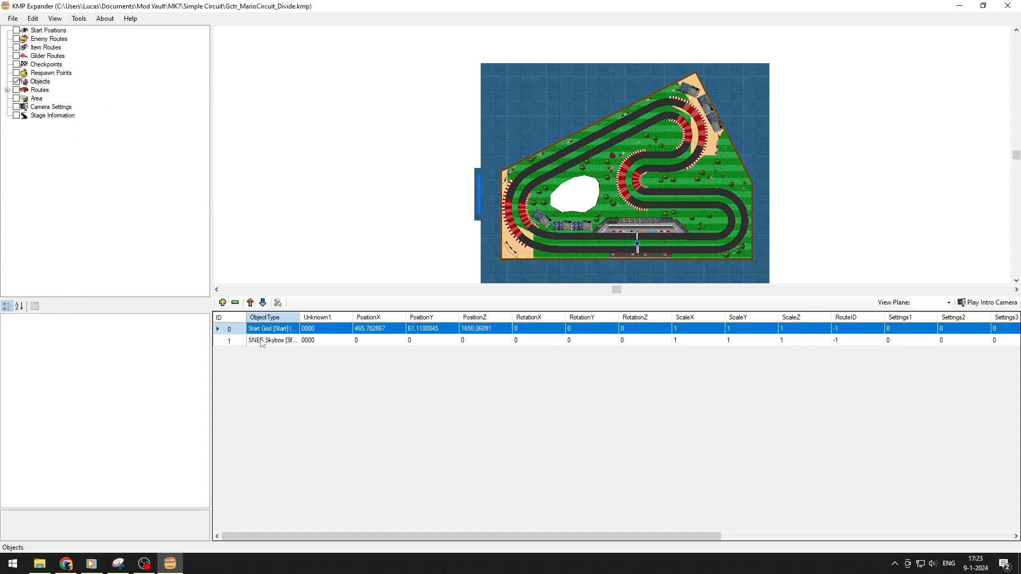
{"action": "left_click", "coordinate": [265, 341]}
{"action": "left_click", "coordinate": [267, 329]}
{"action": "left_click", "coordinate": [265, 341]}
{"action": "left_click", "coordinate": [268, 330]}
{"action": "left_click", "coordinate": [267, 340]}
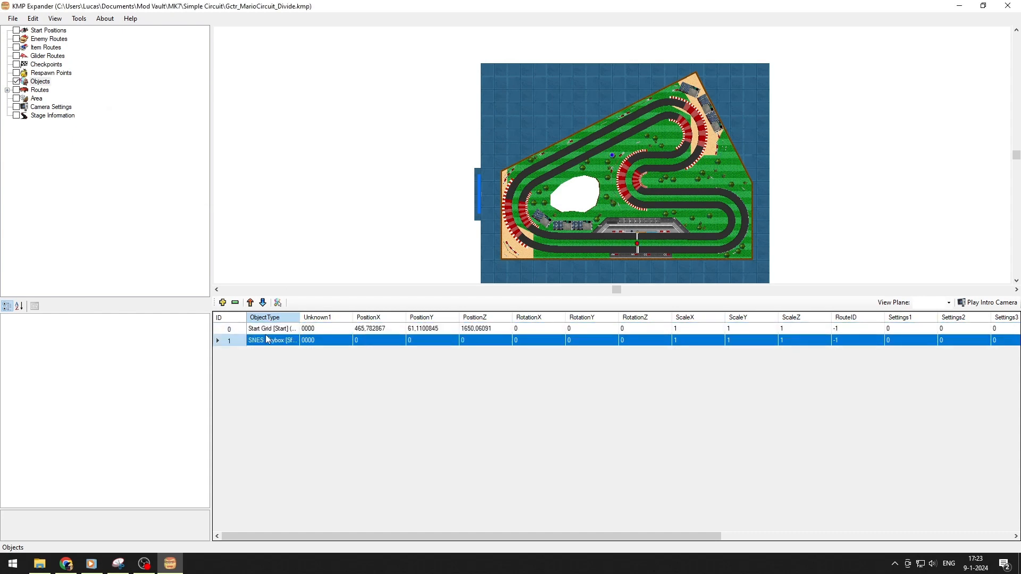
Step: Add a third object and make it a Coin by setting its Object ID to 0005
{"action": "left_click", "coordinate": [223, 303]}
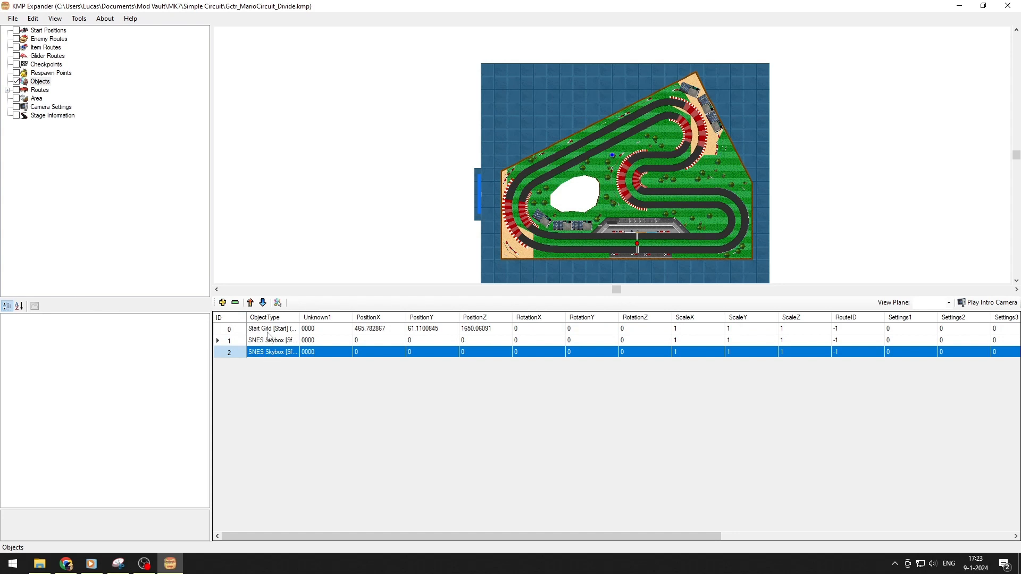
{"action": "left_click", "coordinate": [284, 354]}
{"action": "double_click", "coordinate": [282, 354]}
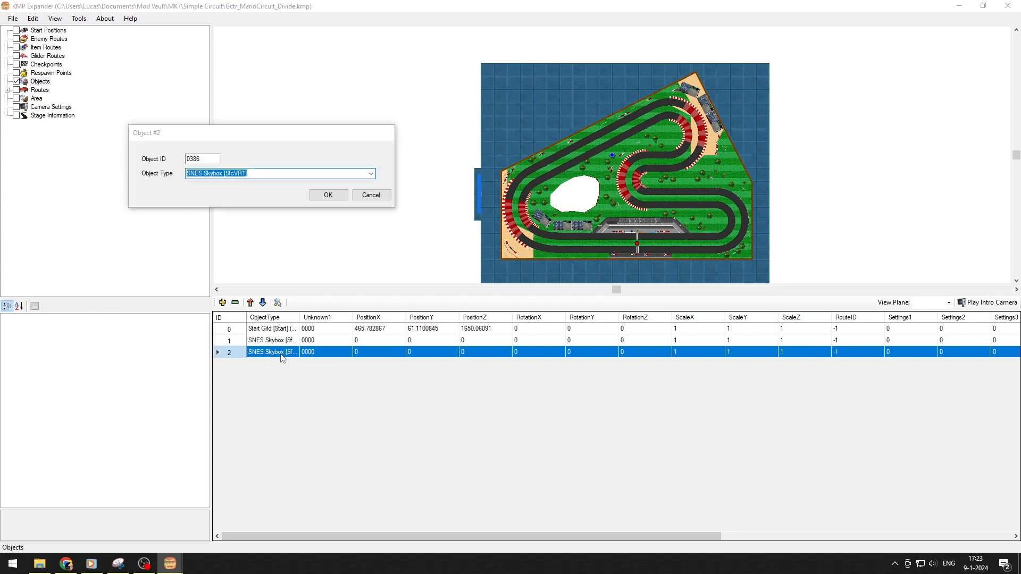
{"action": "left_click", "coordinate": [206, 160]}
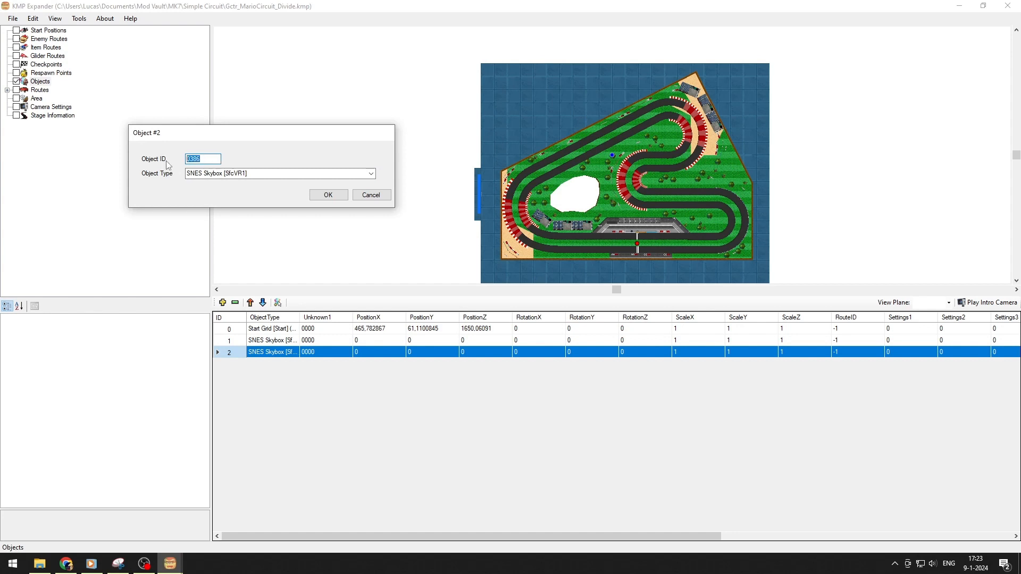
{"action": "type", "text": "0005"}
{"action": "left_click", "coordinate": [324, 198]}
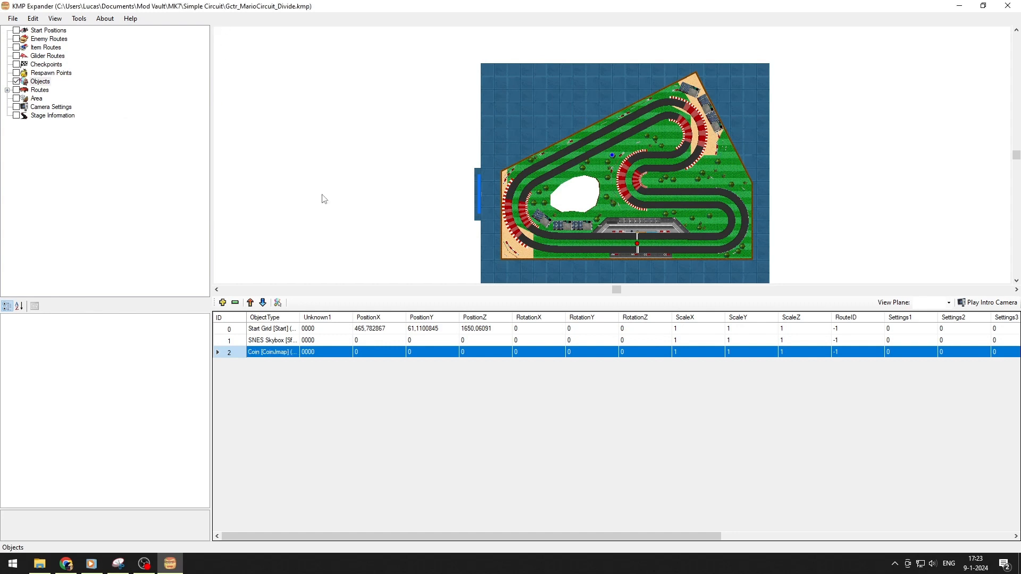
Step: Place twelve Coin points on the map along the road, going around the whole circuit
{"action": "left_click", "coordinate": [278, 303]}
{"action": "left_click", "coordinate": [588, 239]}
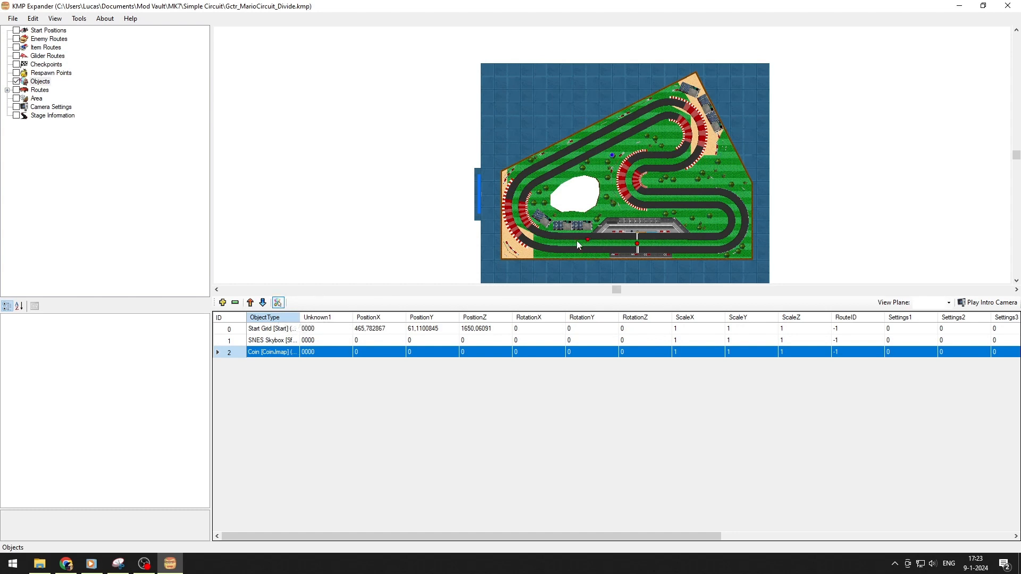
{"action": "left_click", "coordinate": [533, 236]}
{"action": "left_click", "coordinate": [552, 161]}
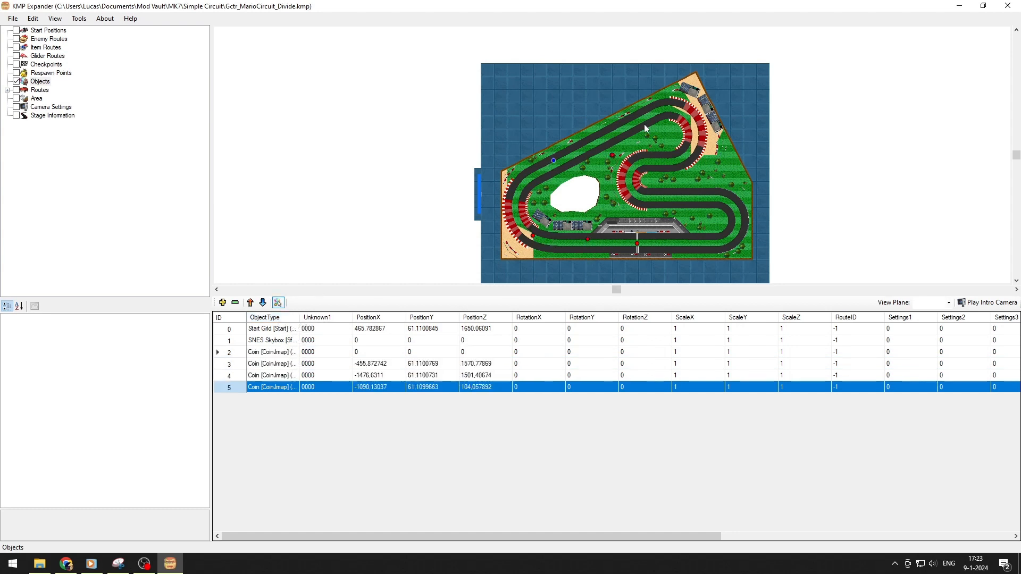
{"action": "left_click", "coordinate": [649, 114]}
{"action": "left_click", "coordinate": [695, 123]}
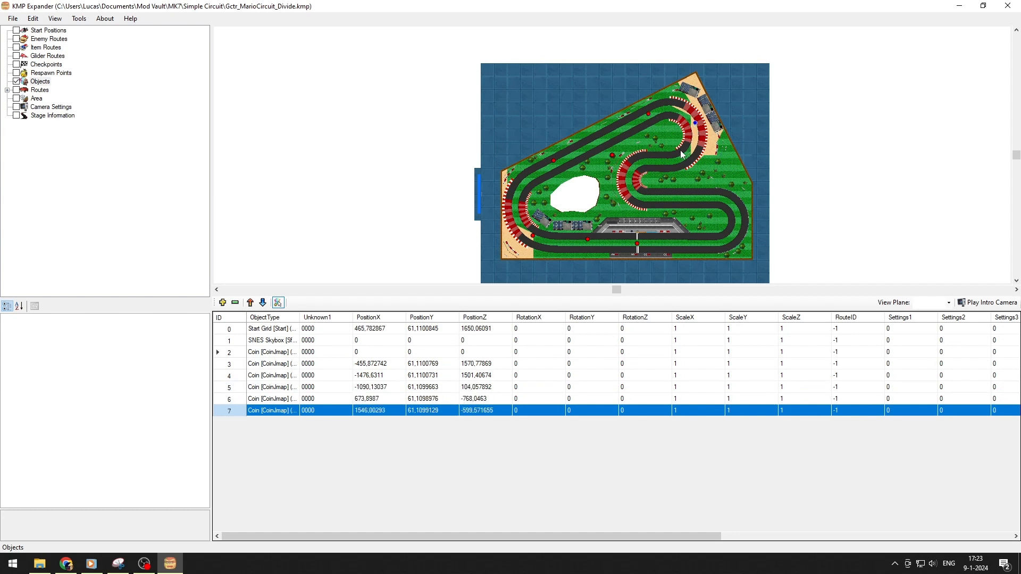
{"action": "left_click", "coordinate": [635, 170]}
{"action": "left_click", "coordinate": [639, 196]}
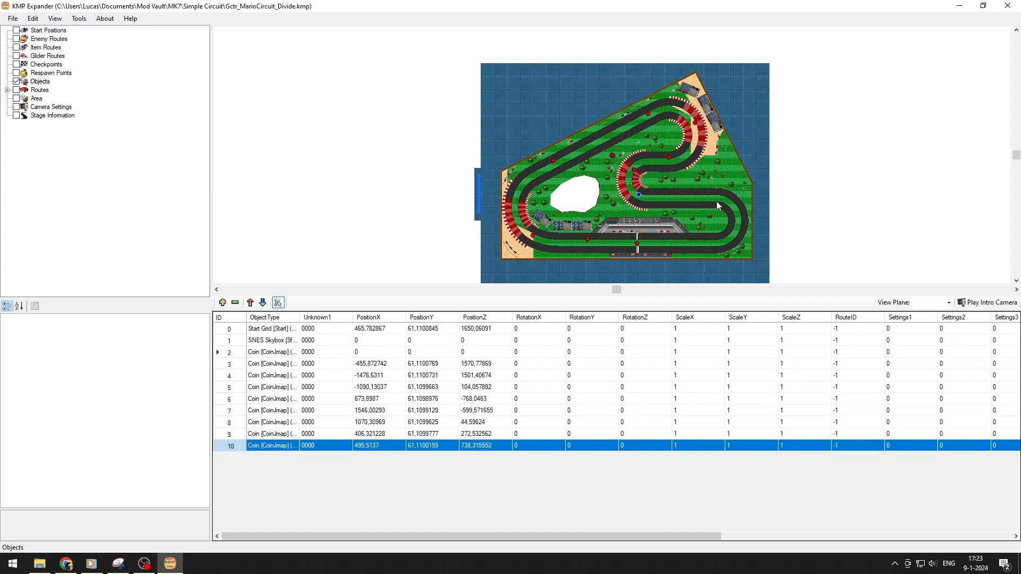
{"action": "left_click", "coordinate": [717, 201]}
{"action": "left_click", "coordinate": [721, 238]}
{"action": "left_click", "coordinate": [668, 240]}
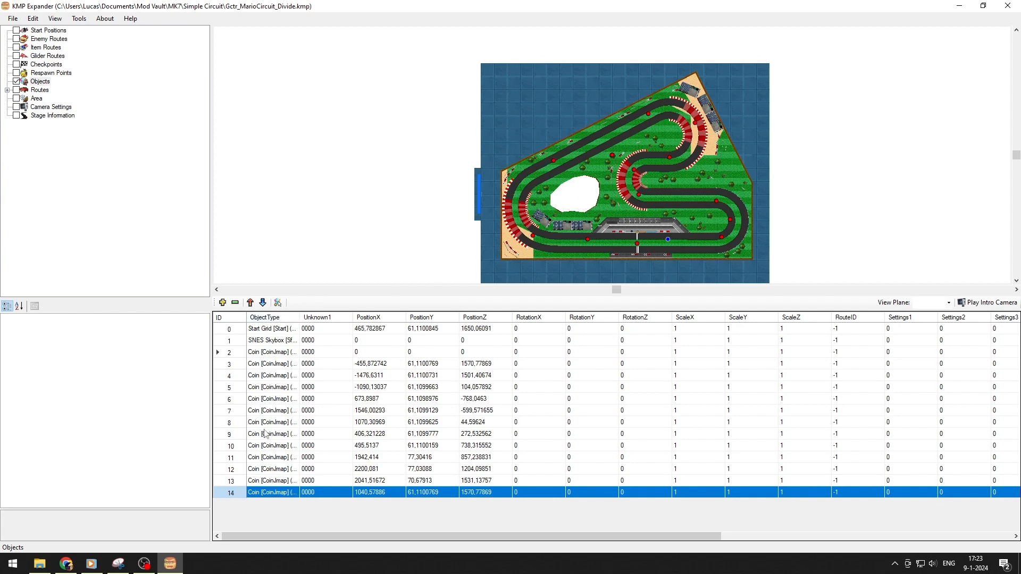
Step: Add another object at the end of the list and make it an Itembox by setting its Object ID to 0004
{"action": "left_click", "coordinate": [222, 302]}
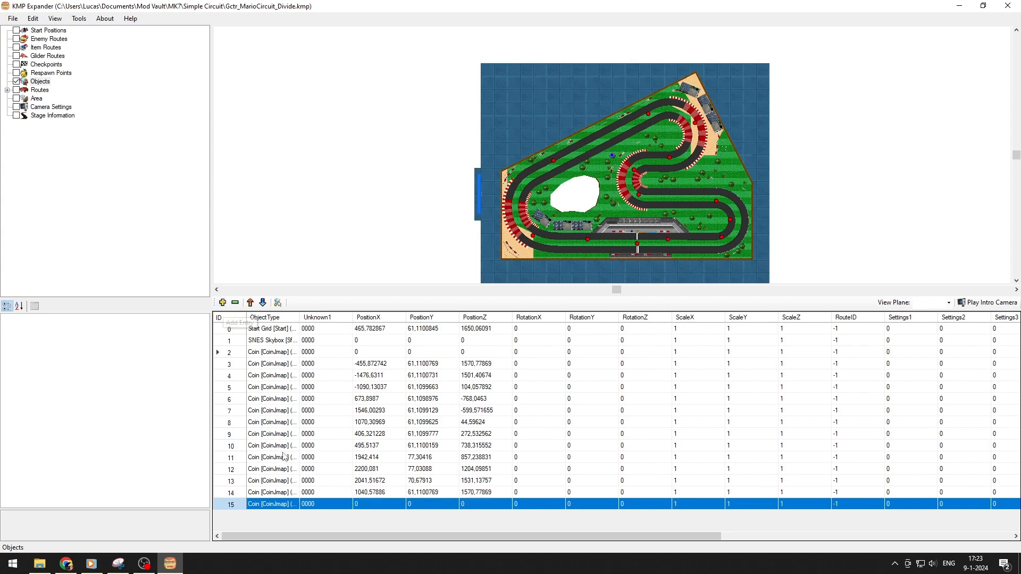
{"action": "left_click", "coordinate": [265, 504]}
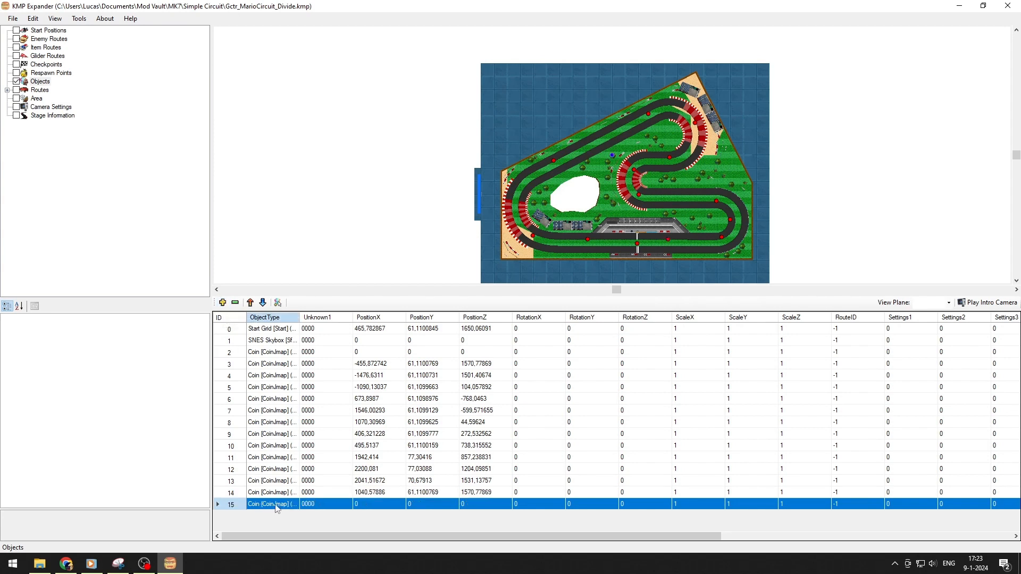
{"action": "double_click", "coordinate": [268, 505]}
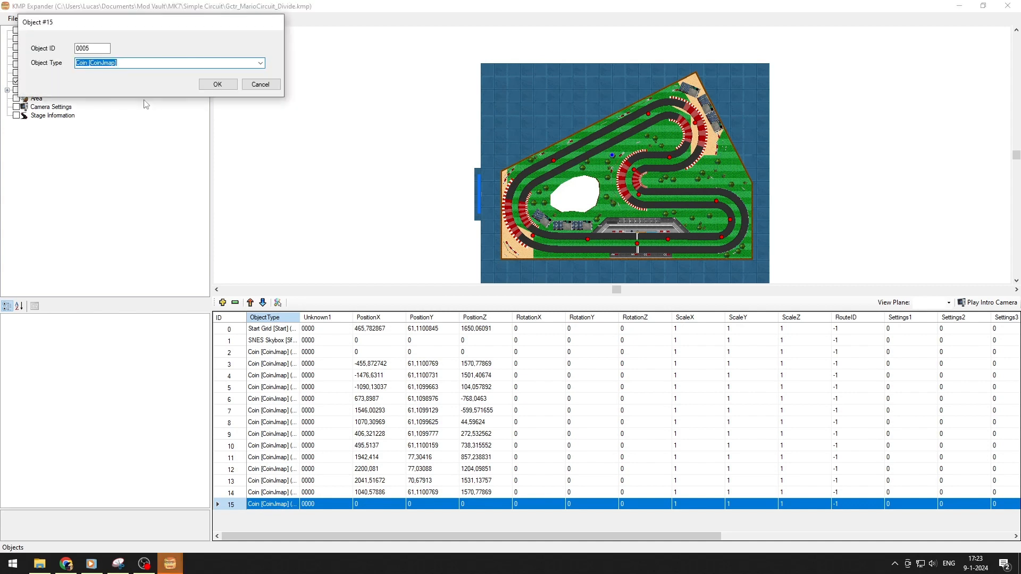
{"action": "left_click", "coordinate": [100, 48]}
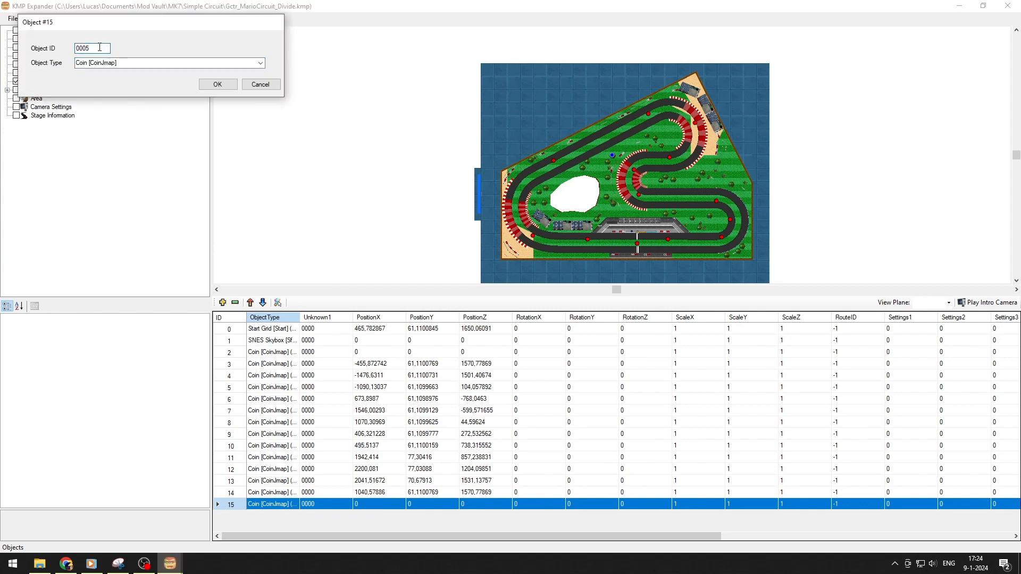
{"action": "key", "text": "BackSpace"}
{"action": "type", "text": "4"}
{"action": "key", "text": "Return"}
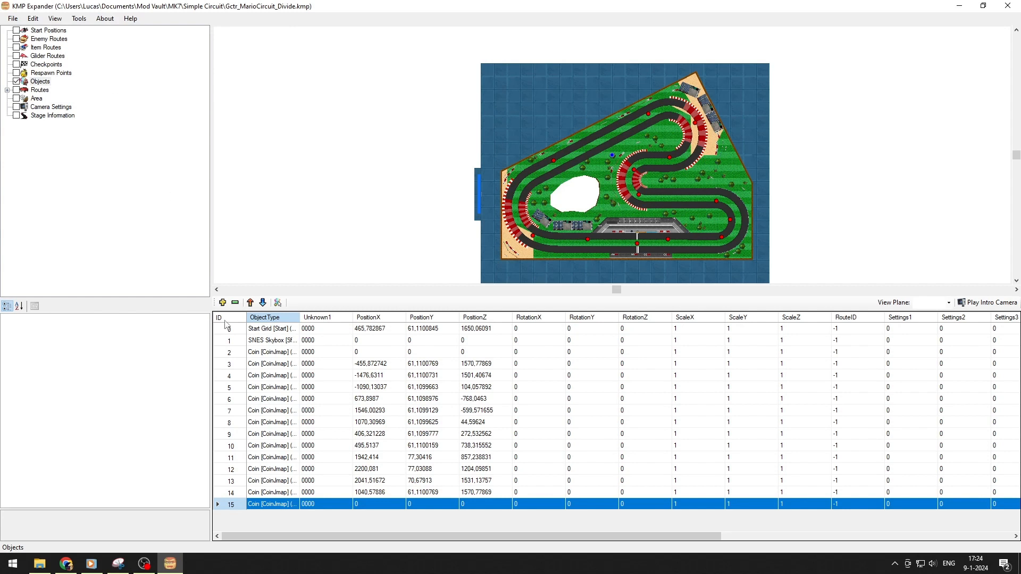
{"action": "double_click", "coordinate": [258, 510]}
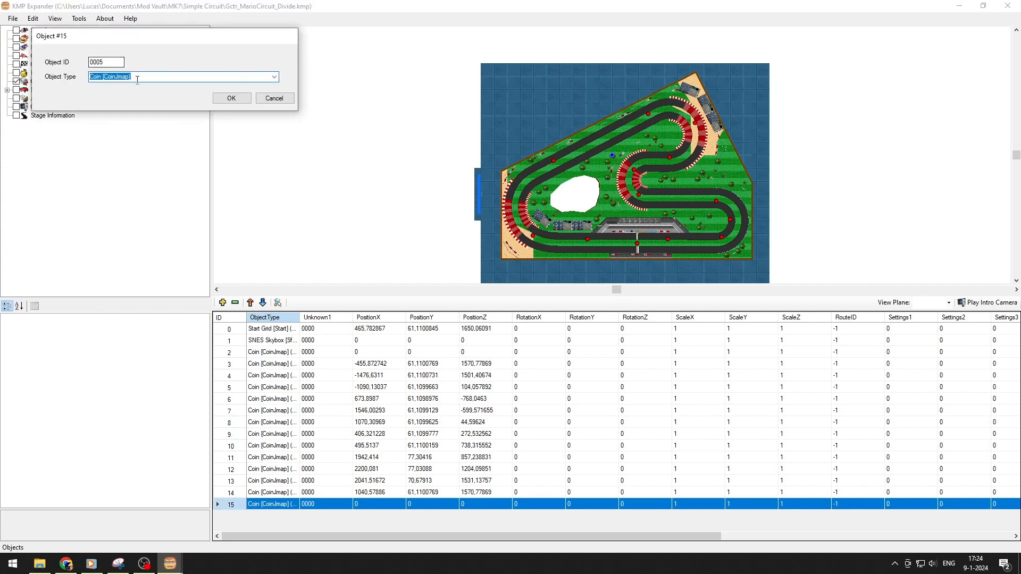
{"action": "left_click", "coordinate": [112, 62]}
{"action": "key", "text": "BackSpace"}
{"action": "type", "text": "4"}
{"action": "left_click", "coordinate": [233, 98]}
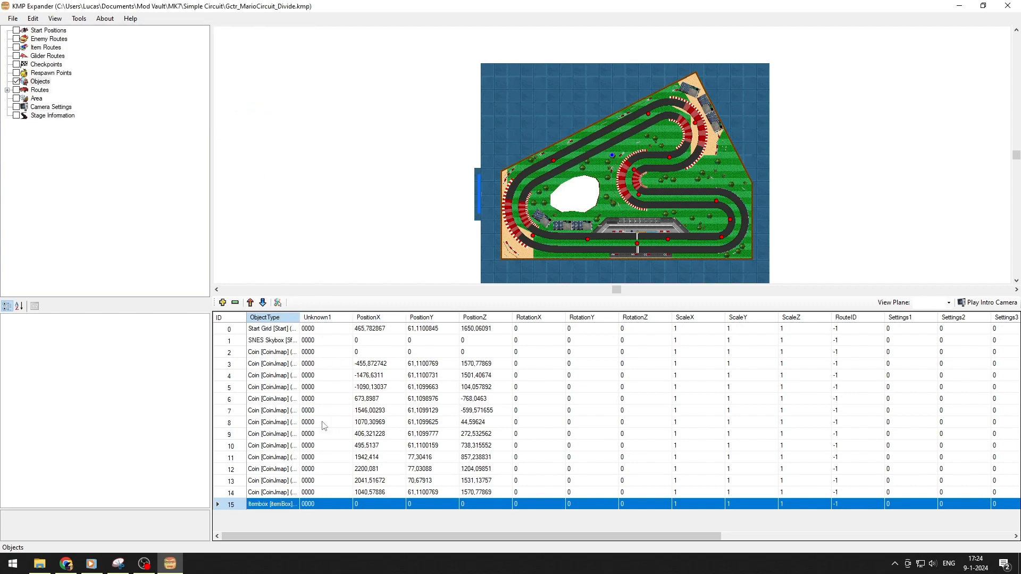
Step: Place nineteen Itembox points on the map along the road around the circuit, and leave point placement
{"action": "left_click", "coordinate": [278, 303]}
{"action": "left_click", "coordinate": [606, 240]}
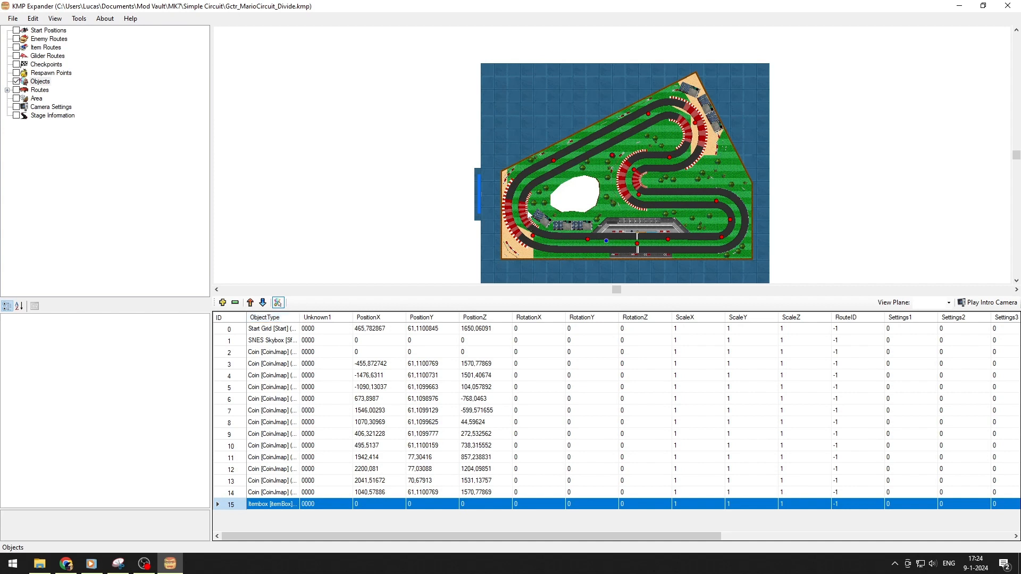
{"action": "left_click", "coordinate": [595, 143]}
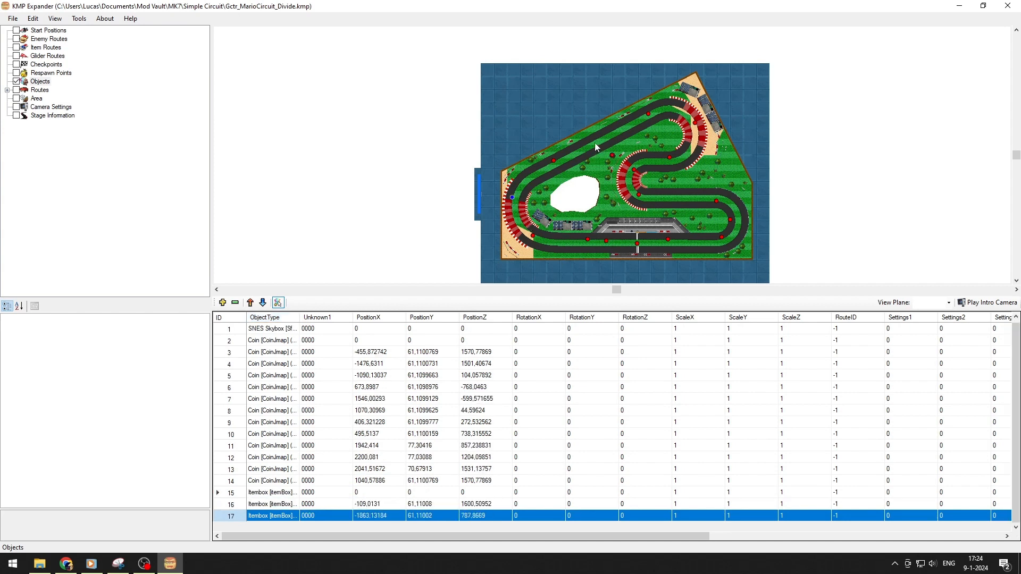
{"action": "left_click", "coordinate": [685, 113]}
{"action": "left_click", "coordinate": [693, 147]}
{"action": "left_click", "coordinate": [646, 161]}
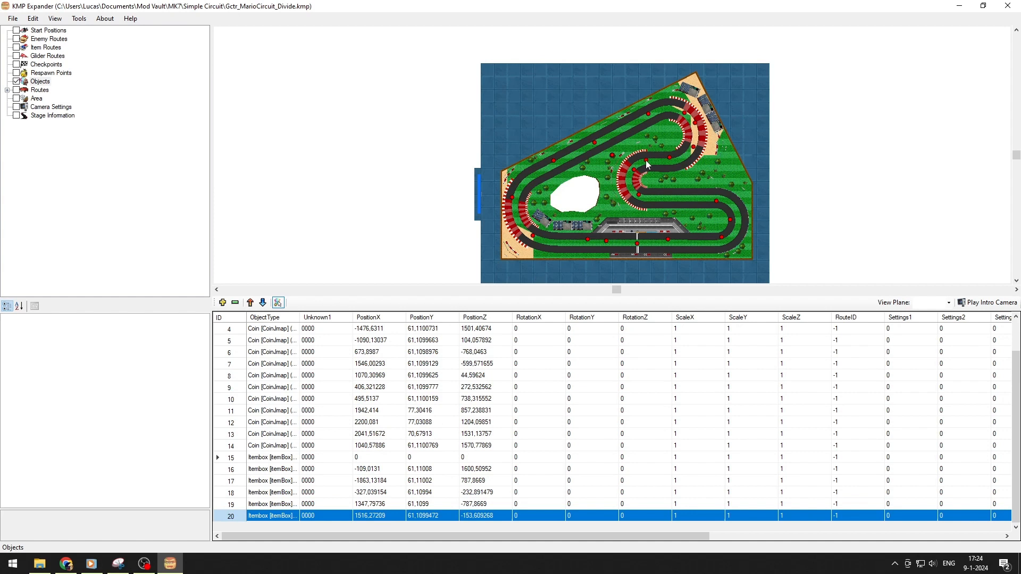
{"action": "left_click", "coordinate": [626, 184]}
{"action": "left_click", "coordinate": [661, 194]}
{"action": "left_click", "coordinate": [700, 195]}
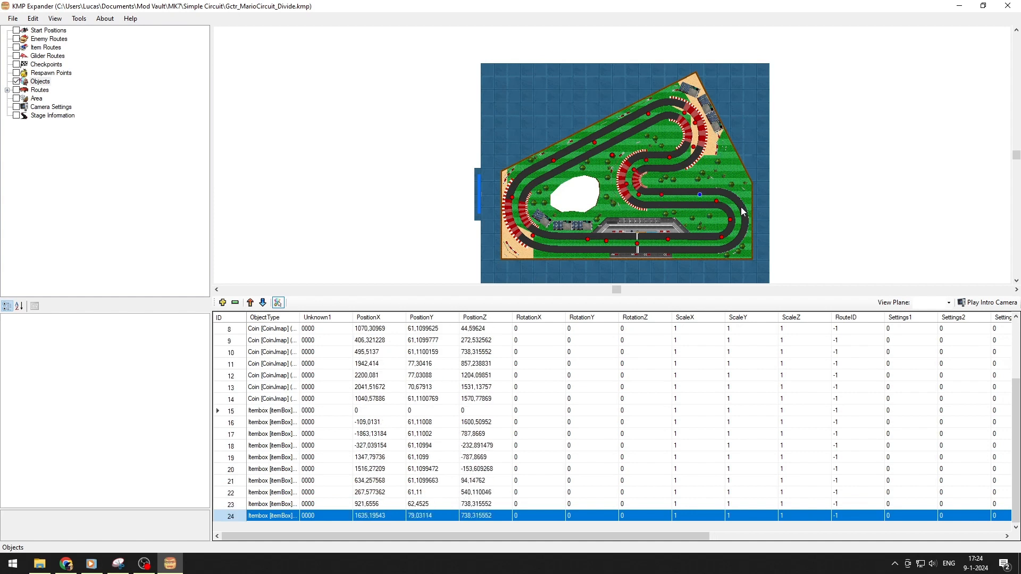
{"action": "left_click", "coordinate": [738, 211]}
{"action": "left_click", "coordinate": [734, 225]}
{"action": "left_click", "coordinate": [687, 244]}
{"action": "left_click", "coordinate": [650, 243]}
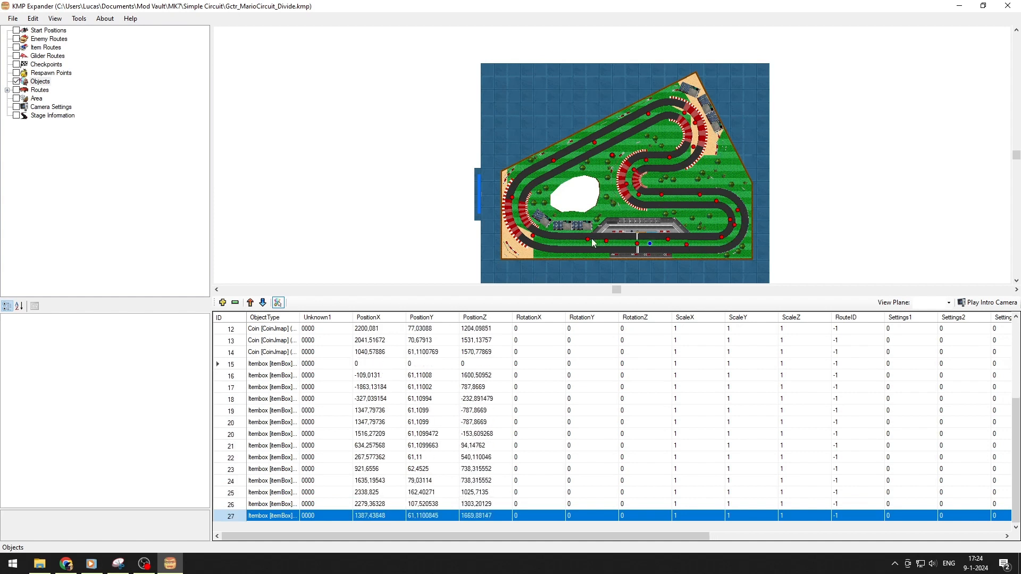
{"action": "left_click", "coordinate": [578, 240]}
{"action": "left_click", "coordinate": [551, 232]}
{"action": "left_click", "coordinate": [558, 242]}
{"action": "left_click", "coordinate": [525, 223]}
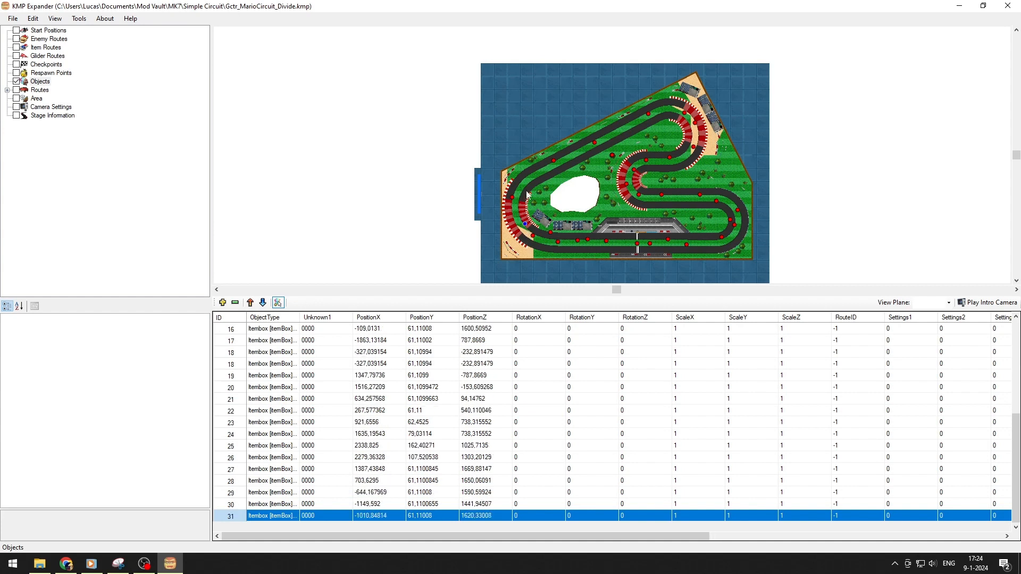
{"action": "left_click", "coordinate": [527, 187]}
{"action": "left_click", "coordinate": [597, 156]}
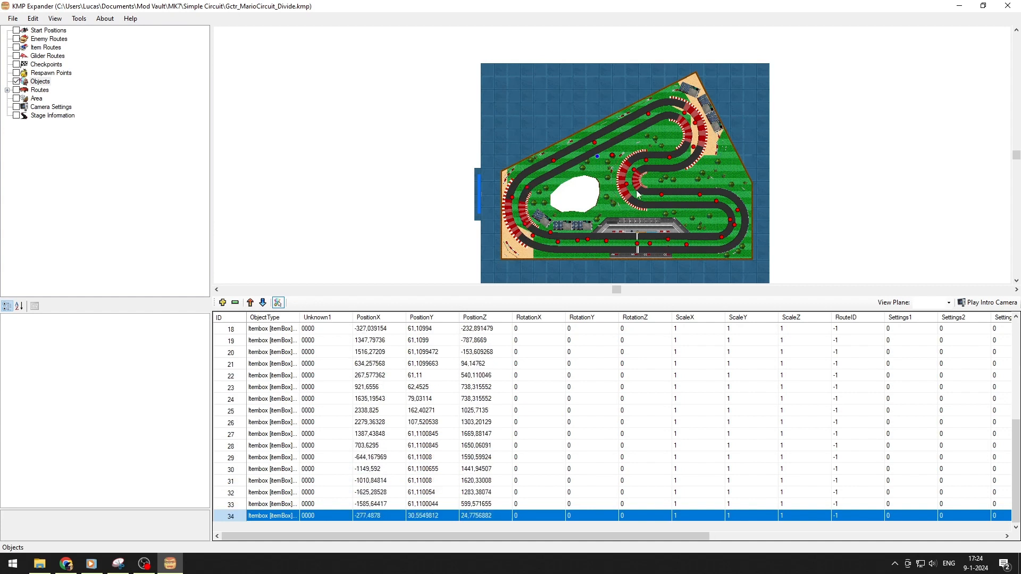
{"action": "left_click", "coordinate": [277, 302]}
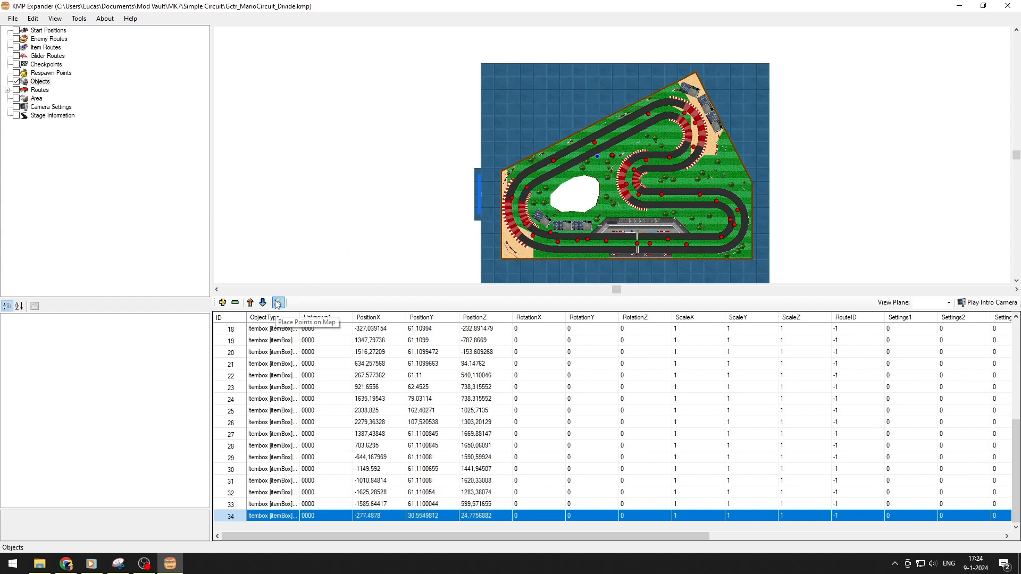
{"action": "scroll", "coordinate": [531, 136], "scroll_direction": "up", "scroll_amount": 5}
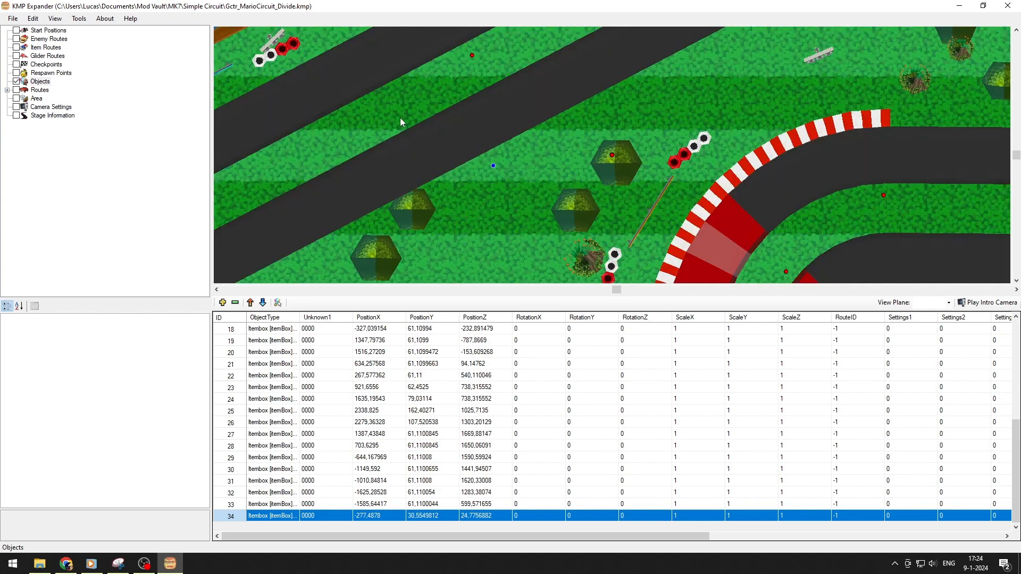
{"action": "scroll", "coordinate": [543, 132], "scroll_direction": "down", "scroll_amount": 4}
{"action": "scroll", "coordinate": [544, 131], "scroll_direction": "up", "scroll_amount": 4}
{"action": "scroll", "coordinate": [544, 131], "scroll_direction": "down", "scroll_amount": 4}
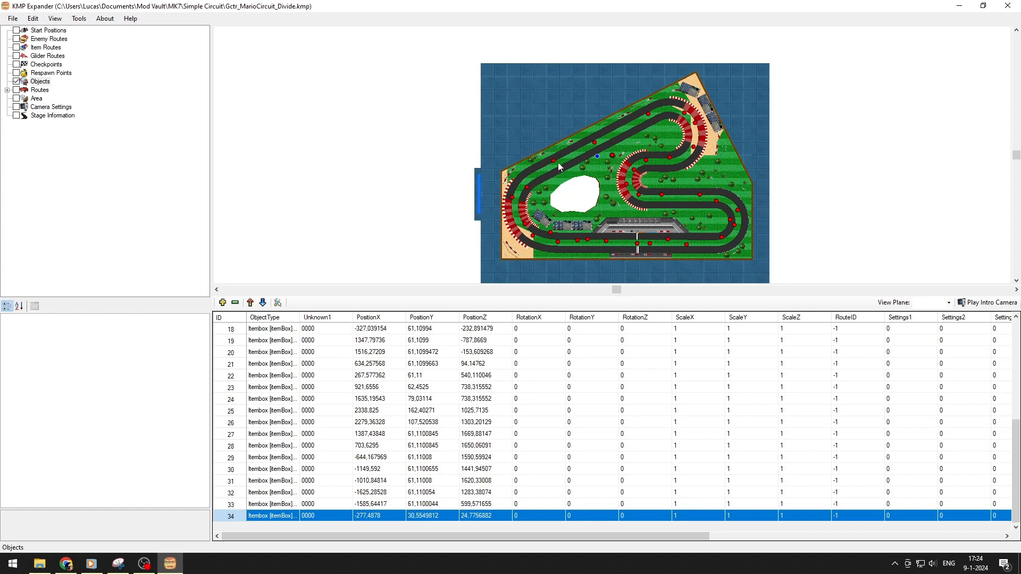
{"action": "scroll", "coordinate": [222, 443], "scroll_direction": "up", "scroll_amount": 6}
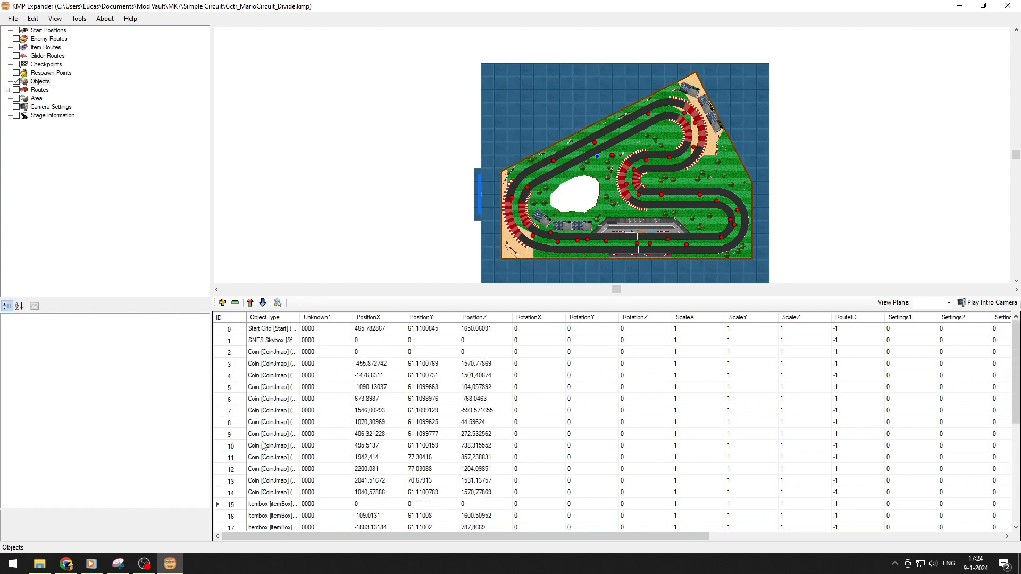
{"action": "scroll", "coordinate": [291, 428], "scroll_direction": "down", "scroll_amount": 6}
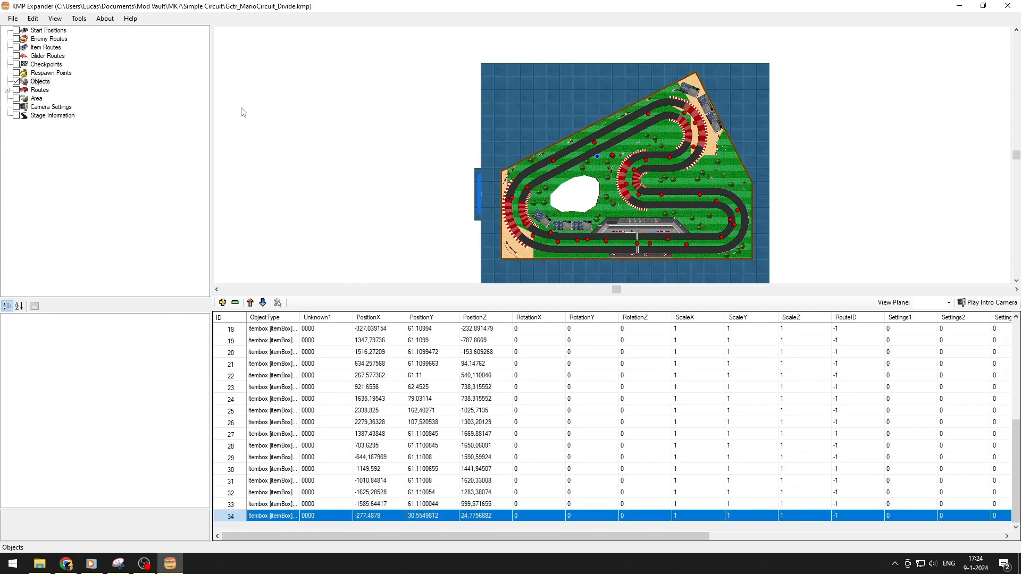
Step: Save the KMP file and close KMP Expander, declining to save changes again
{"action": "left_click", "coordinate": [13, 18]}
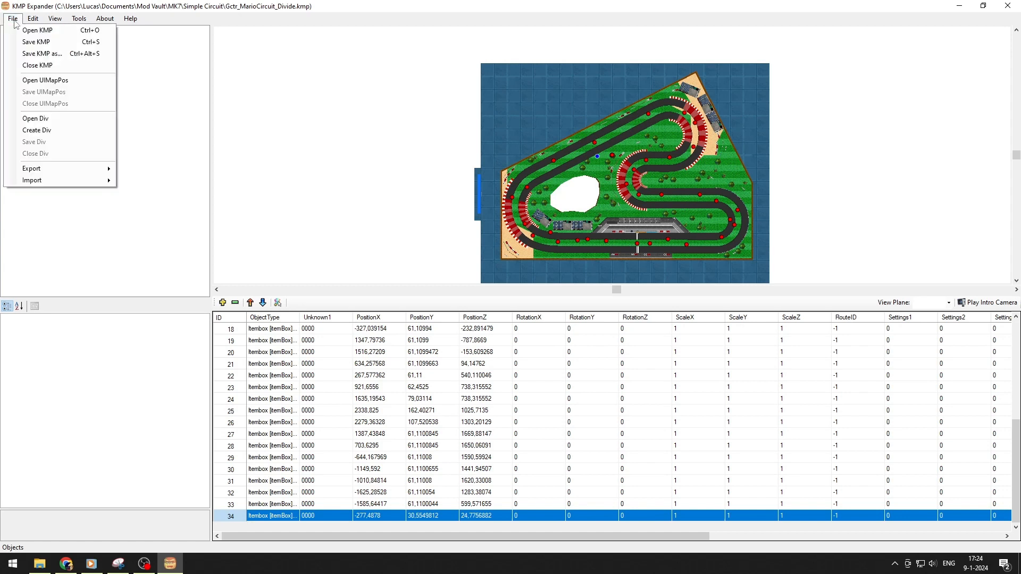
{"action": "left_click", "coordinate": [35, 42]}
{"action": "left_click", "coordinate": [1008, 6]}
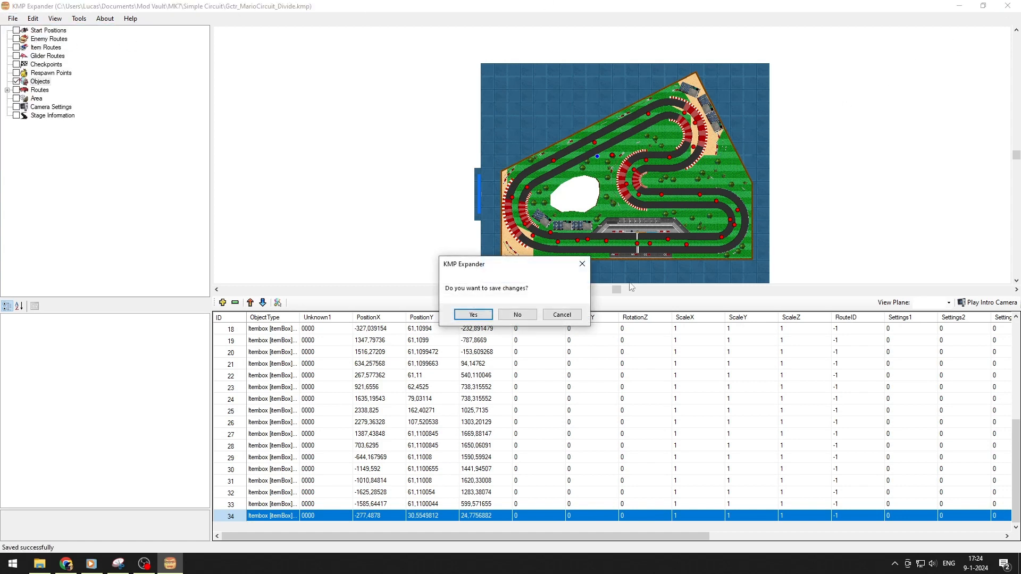
{"action": "left_click", "coordinate": [516, 315]}
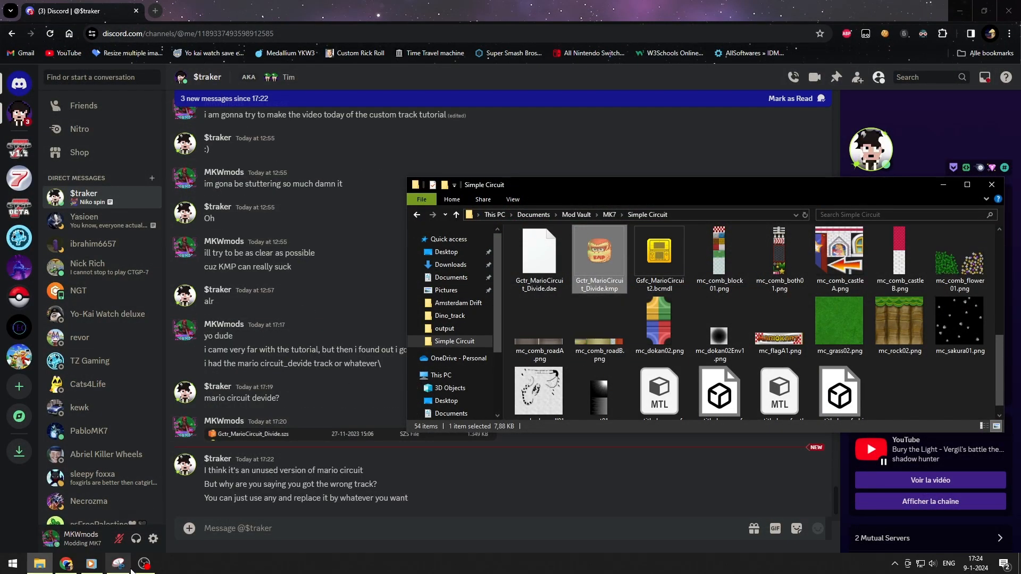
Step: In File Explorer, go to the Desktop, follow the MK7 RomFS shortcut and open its Course folder
{"action": "scroll", "coordinate": [638, 317], "scroll_direction": "down", "scroll_amount": 1}
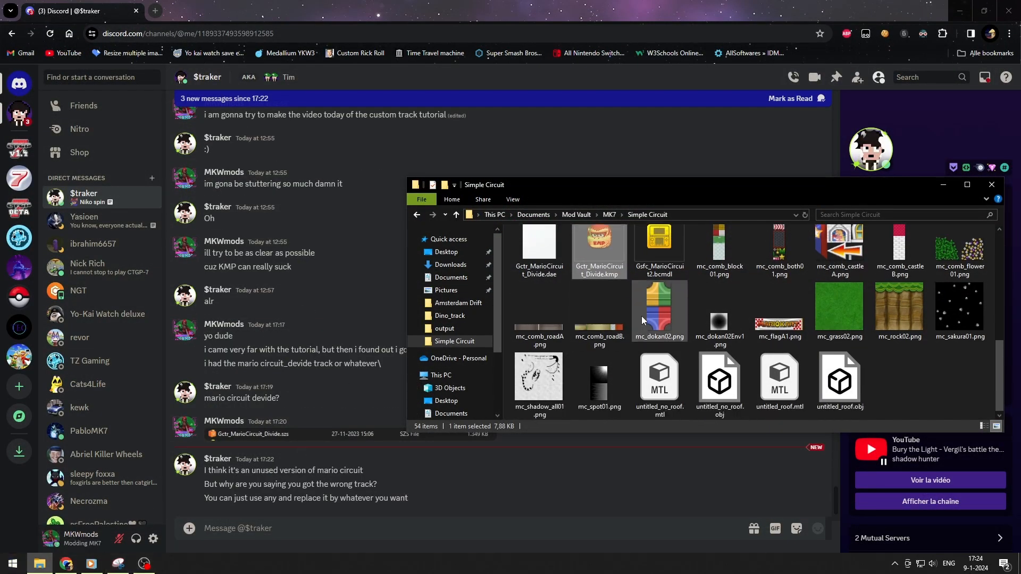
{"action": "scroll", "coordinate": [642, 316], "scroll_direction": "up", "scroll_amount": 3}
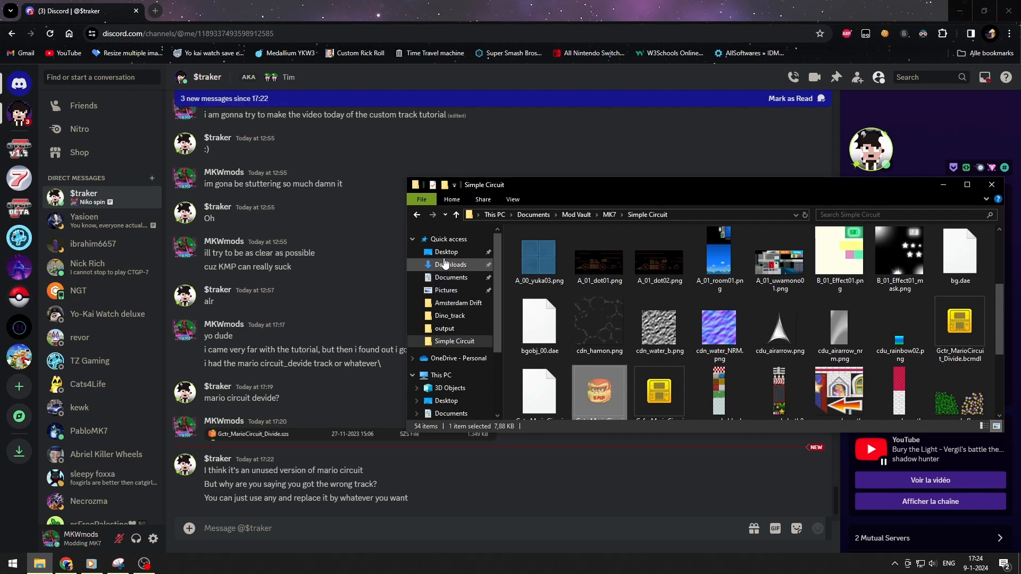
{"action": "left_click", "coordinate": [446, 251]}
{"action": "left_click", "coordinate": [967, 185]}
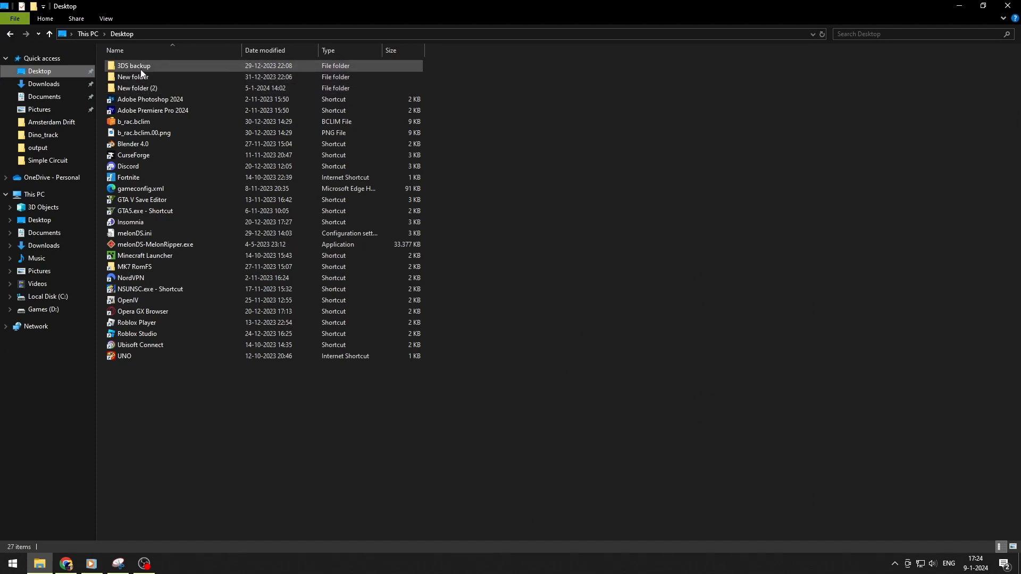
{"action": "double_click", "coordinate": [151, 266]}
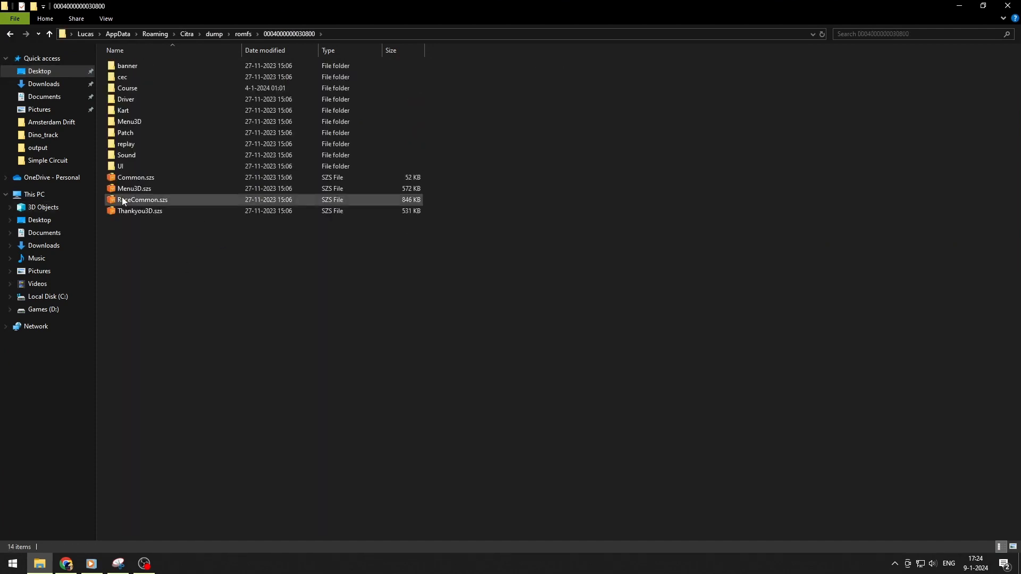
{"action": "double_click", "coordinate": [134, 92]}
{"action": "left_click", "coordinate": [134, 93]}
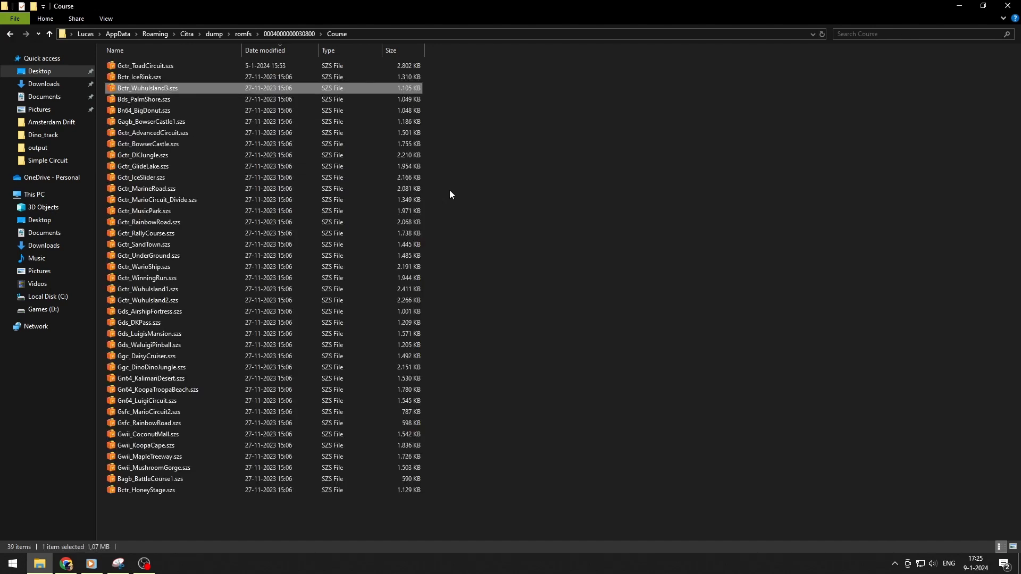
Step: Open Gctr_MarioCircuit_Divide.szs in Every File Explorer and replace its KMP with Gctr_MarioCircuit_Divide.kmp from the Simple Circuit folder
{"action": "left_click", "coordinate": [170, 201]}
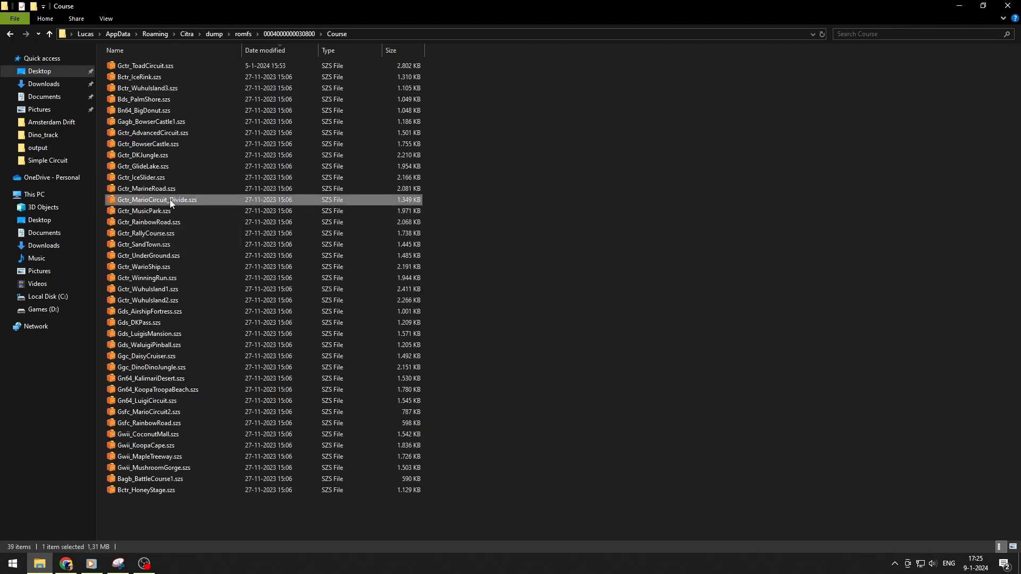
{"action": "double_click", "coordinate": [170, 199]}
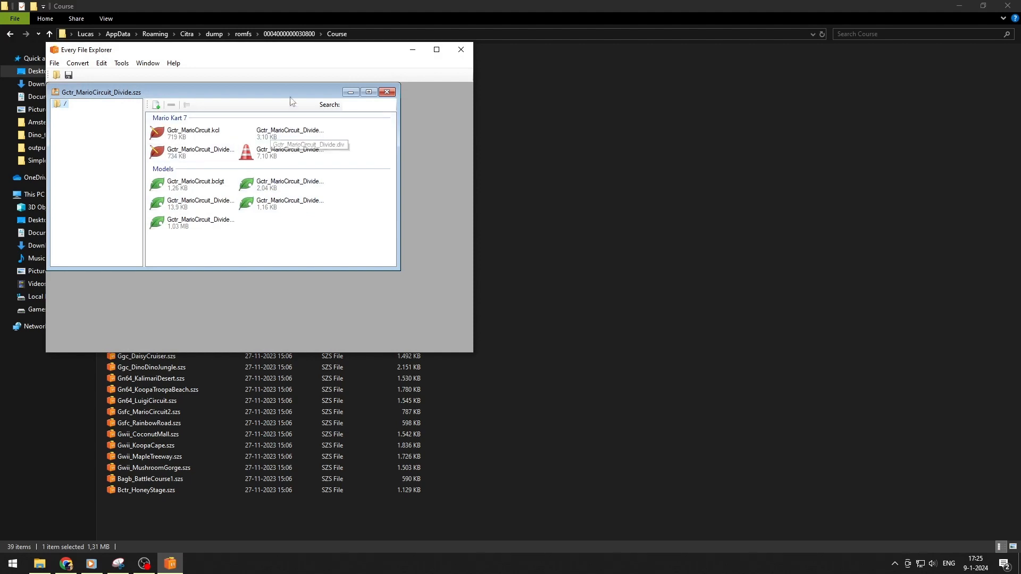
{"action": "left_click", "coordinate": [277, 156]}
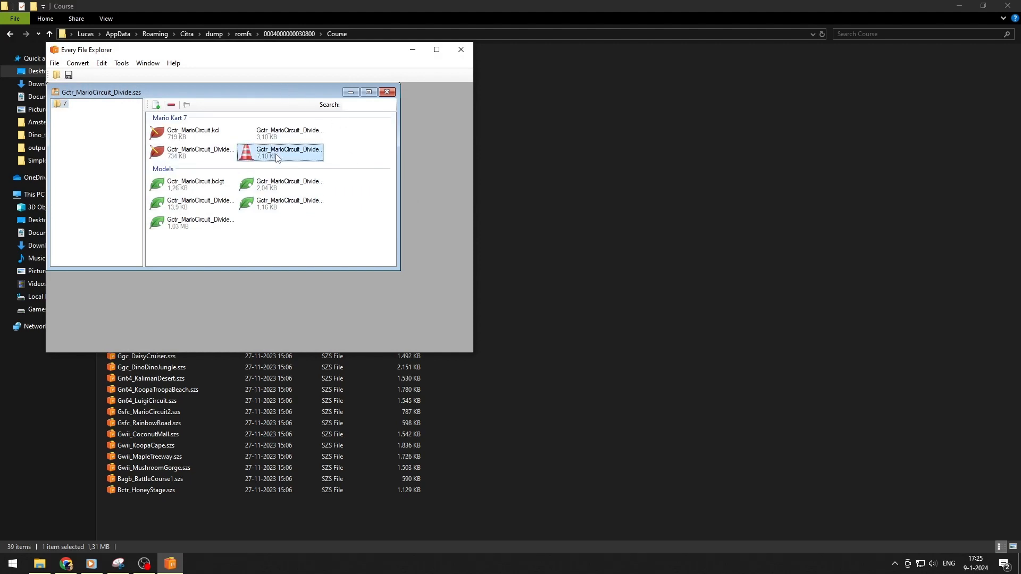
{"action": "right_click", "coordinate": [286, 155]}
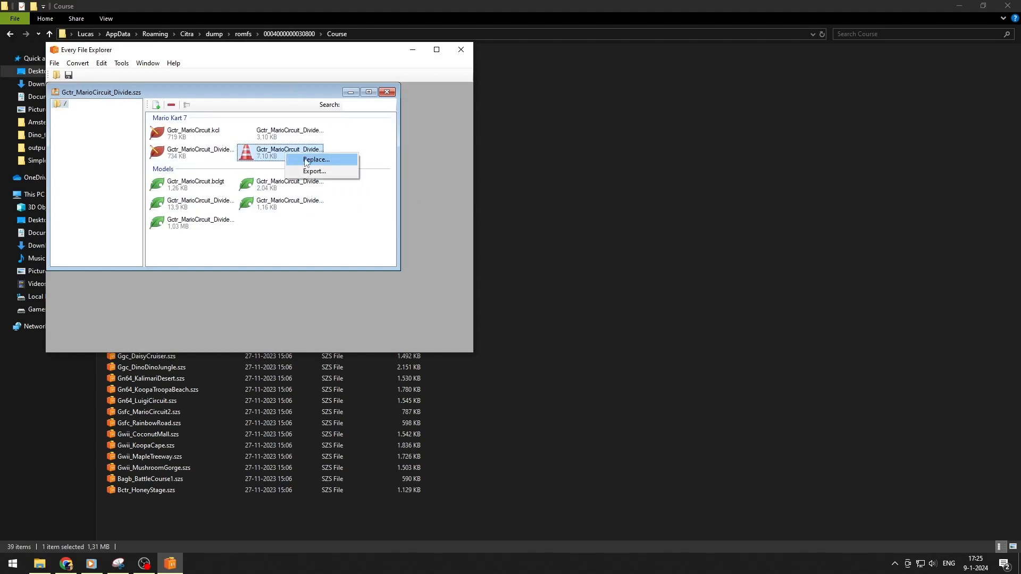
{"action": "left_click", "coordinate": [306, 159]}
{"action": "scroll", "coordinate": [336, 192], "scroll_direction": "down", "scroll_amount": 5}
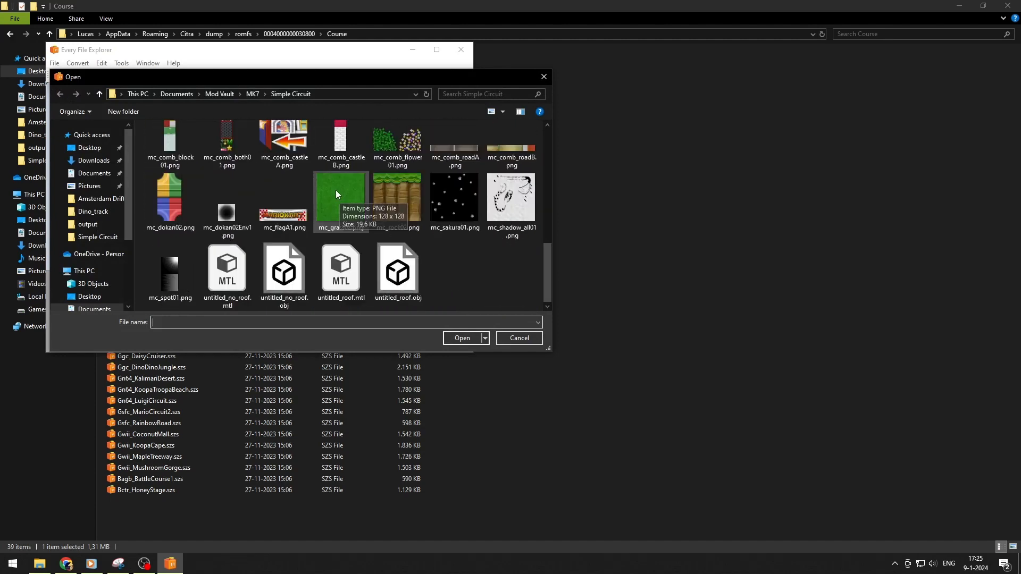
{"action": "scroll", "coordinate": [336, 190], "scroll_direction": "up", "scroll_amount": 2}
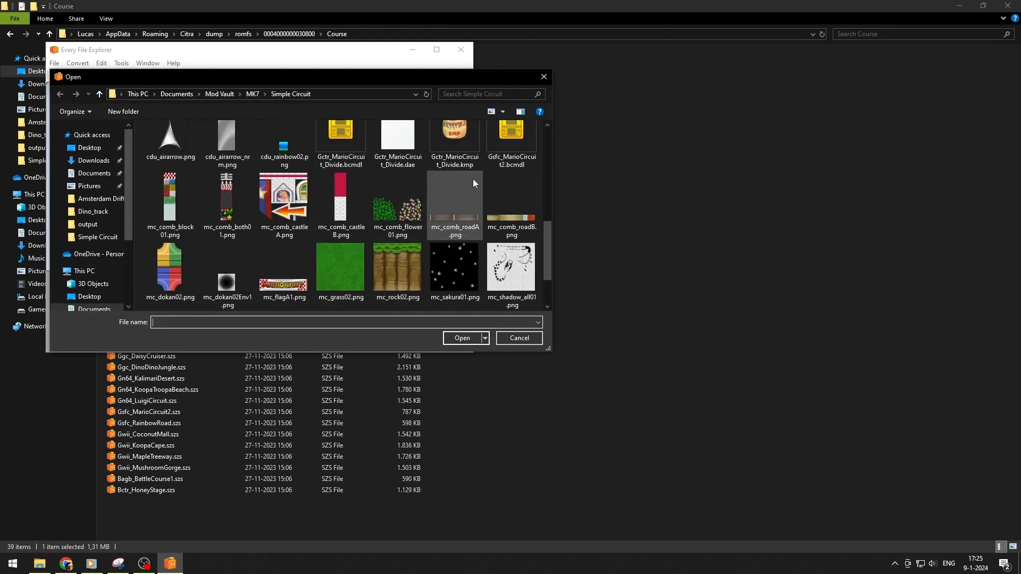
{"action": "scroll", "coordinate": [471, 176], "scroll_direction": "up", "scroll_amount": 1}
{"action": "double_click", "coordinate": [453, 153]}
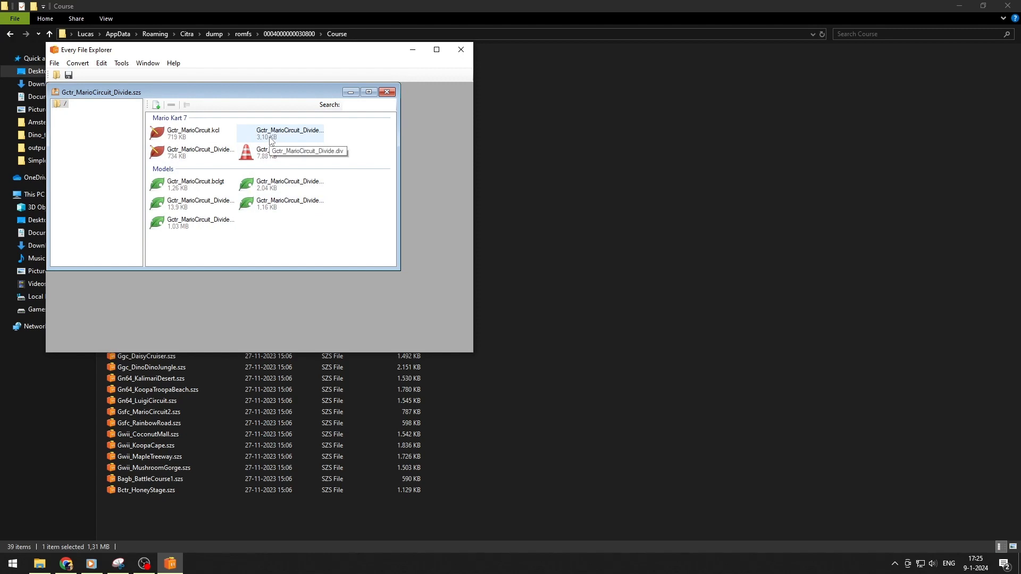
Step: Export the archive's Gctr_MarioCircuit_Divide.kcl into the Simple Circuit folder under the same name
{"action": "left_click", "coordinate": [202, 155]}
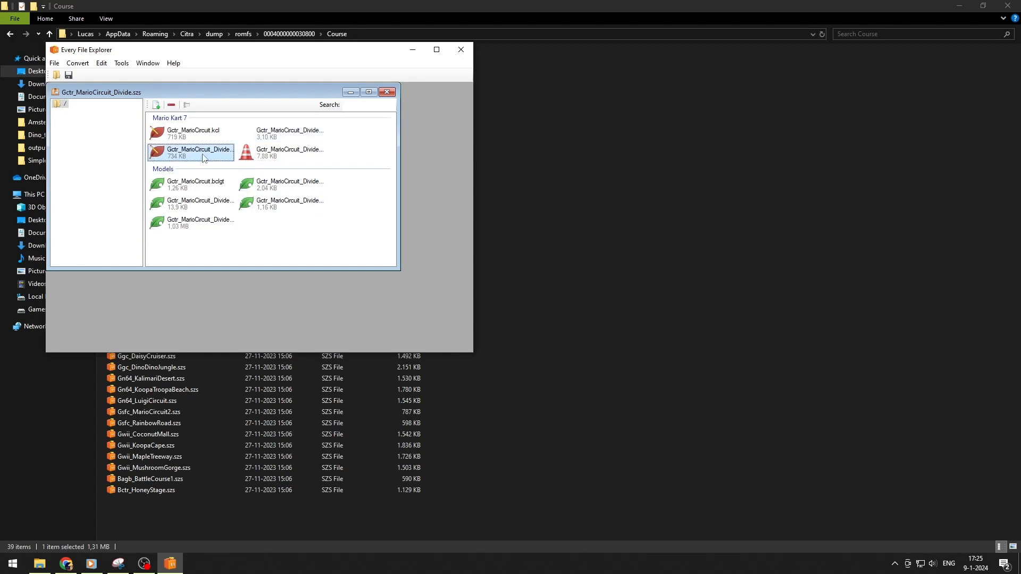
{"action": "right_click", "coordinate": [200, 155]}
{"action": "left_click", "coordinate": [223, 163]}
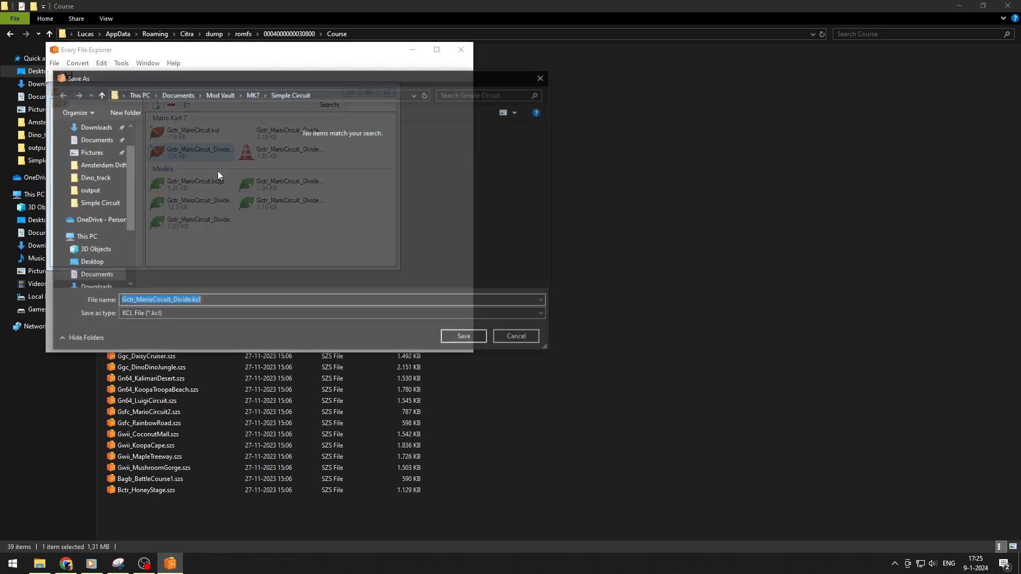
{"action": "left_click", "coordinate": [460, 337]}
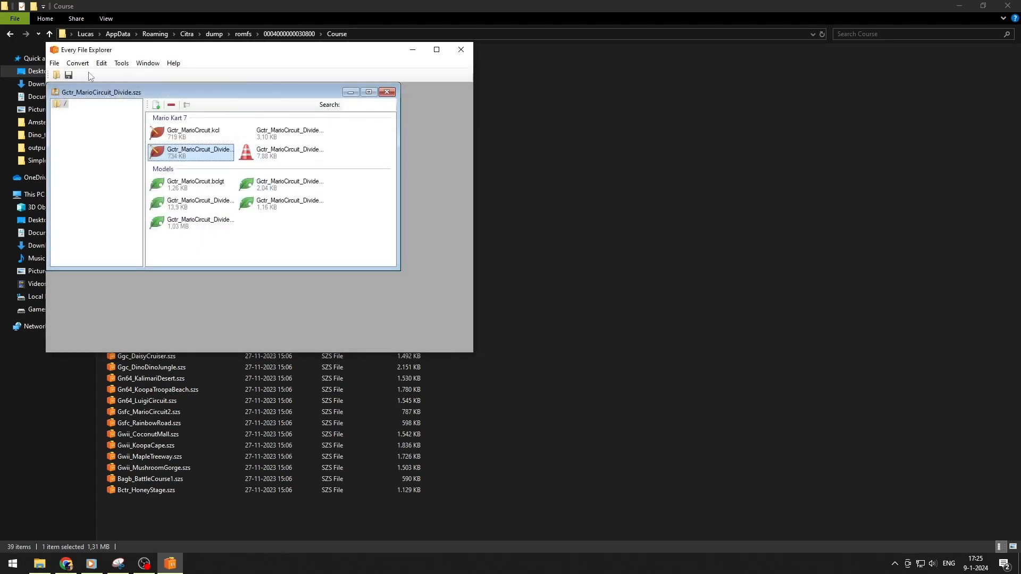
Step: Create a new Mario Kart 7 Collision (KCL) from untitled_roof.obj
{"action": "left_click", "coordinate": [54, 64]}
{"action": "mouse_move", "coordinate": [81, 88]}
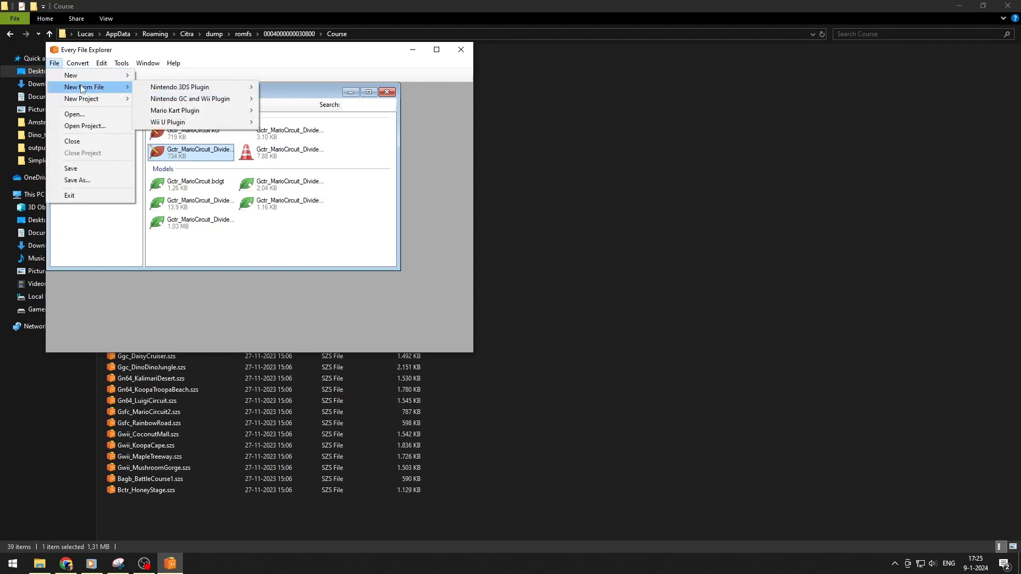
{"action": "mouse_move", "coordinate": [189, 112]}
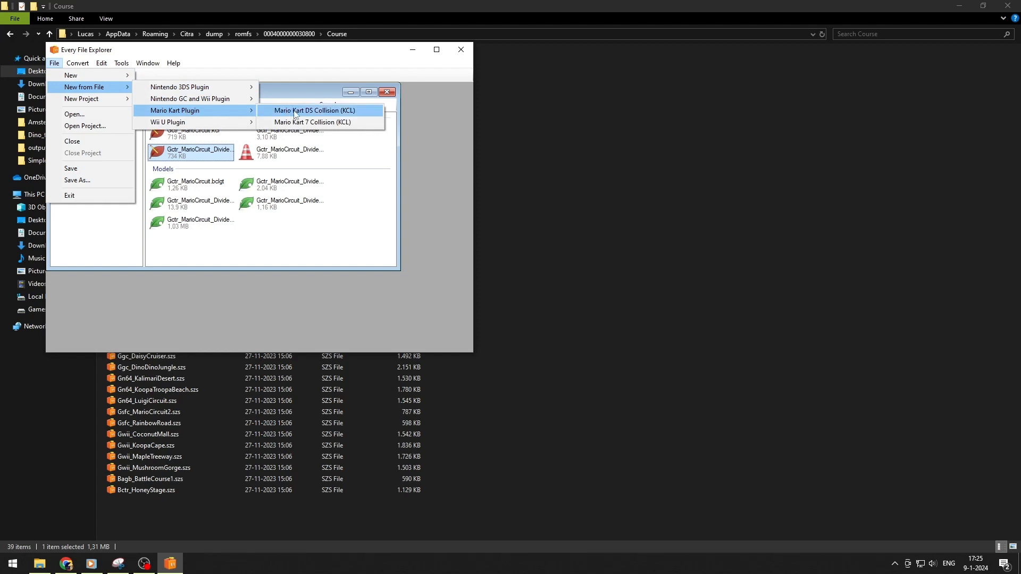
{"action": "left_click", "coordinate": [340, 126]}
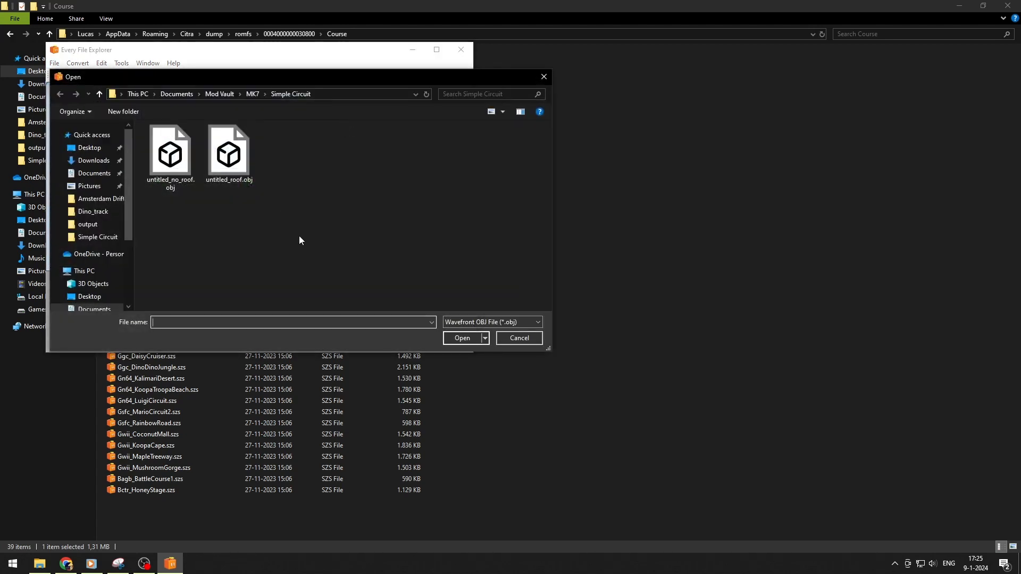
{"action": "double_click", "coordinate": [233, 151]}
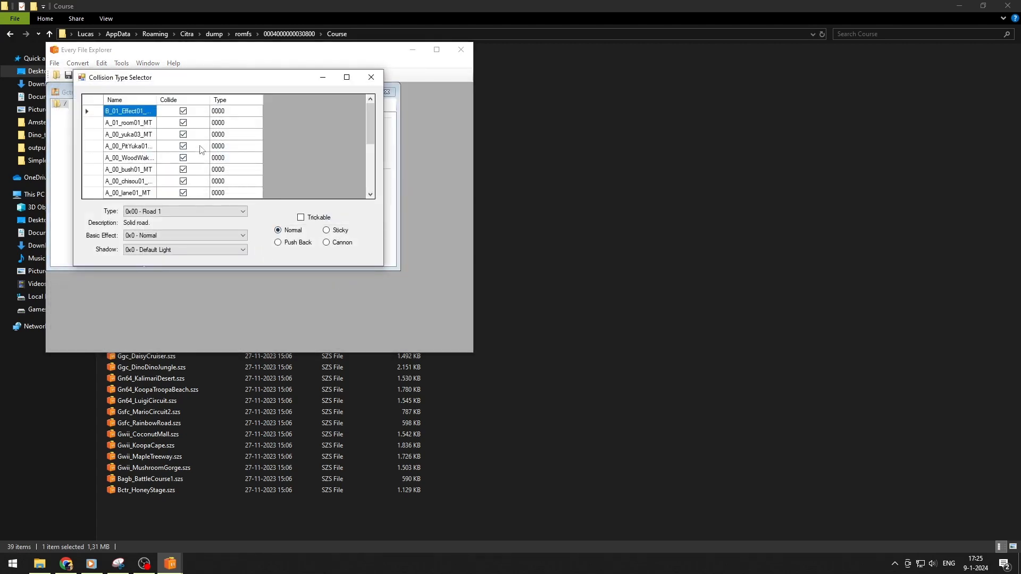
Step: Launch Blender 4.0 and delete the default camera, cube and light
{"action": "key", "text": "super"}
{"action": "type", "text": "bl"}
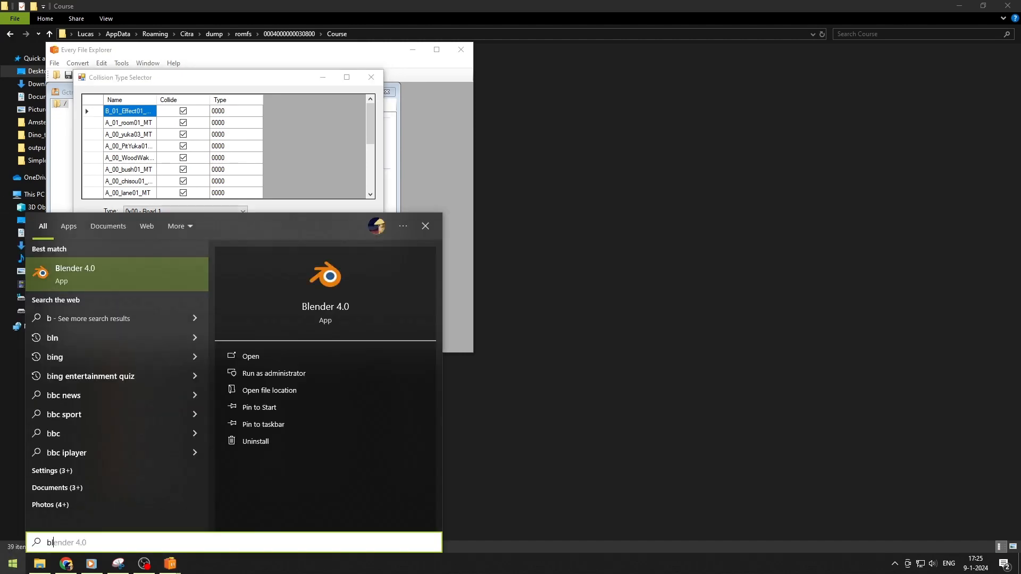
{"action": "key", "text": "Return"}
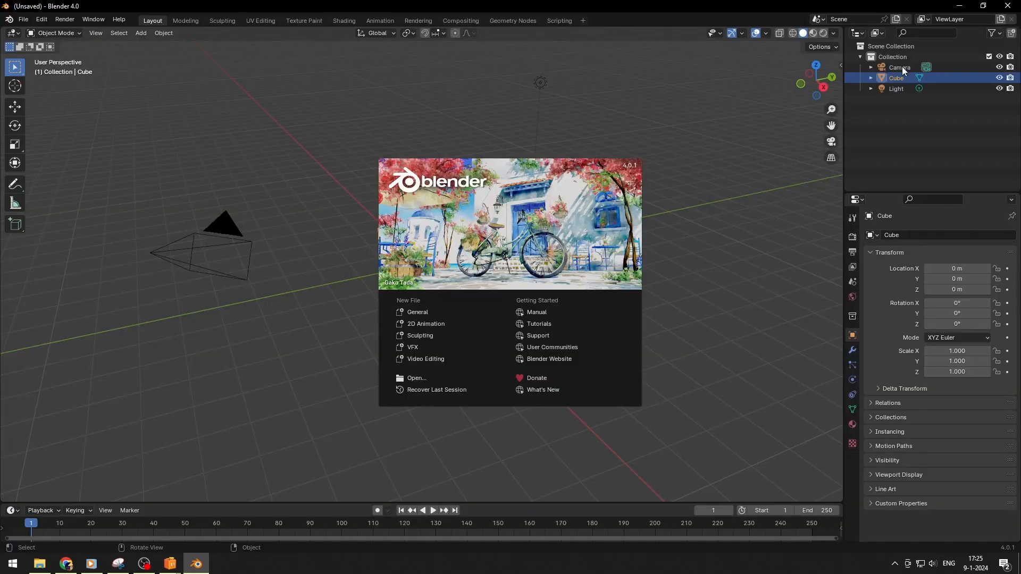
{"action": "left_click", "coordinate": [903, 67]}
{"action": "left_click", "coordinate": [903, 68]}
{"action": "key", "text": "Delete"}
{"action": "left_click", "coordinate": [902, 68]}
{"action": "key", "text": "Delete"}
{"action": "left_click", "coordinate": [903, 67]}
{"action": "key", "text": "Delete"}
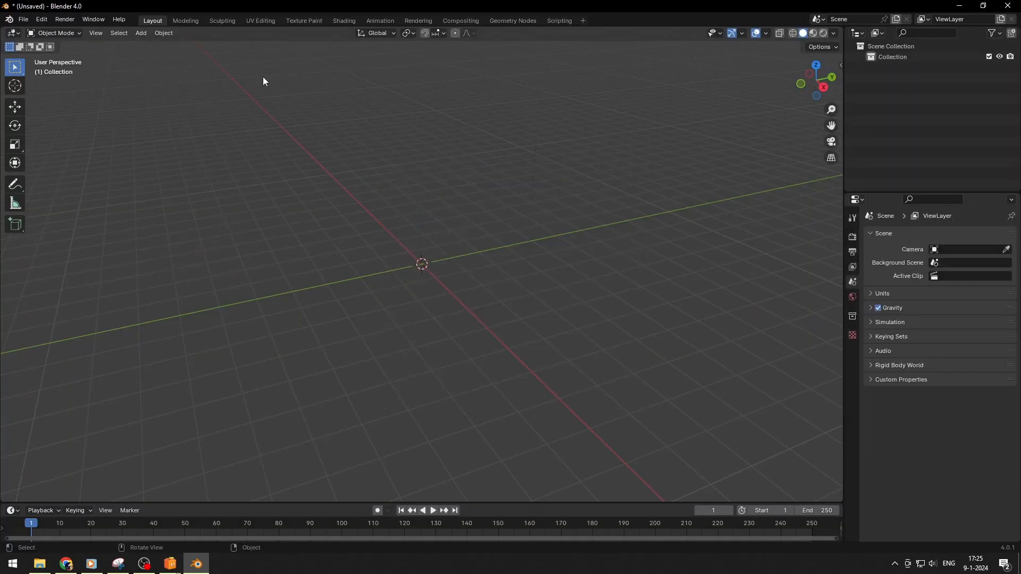
Step: Import the Collada file bg.dae from Documents\Mod Vault\MK7\Simple Circuit
{"action": "left_click", "coordinate": [30, 20]}
{"action": "mouse_move", "coordinate": [64, 170]}
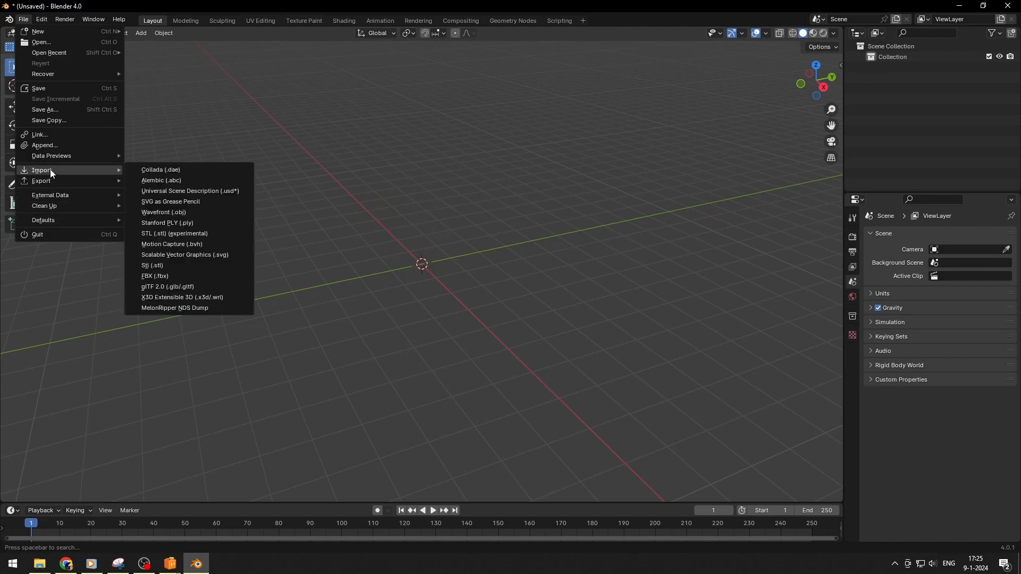
{"action": "left_click", "coordinate": [180, 172]}
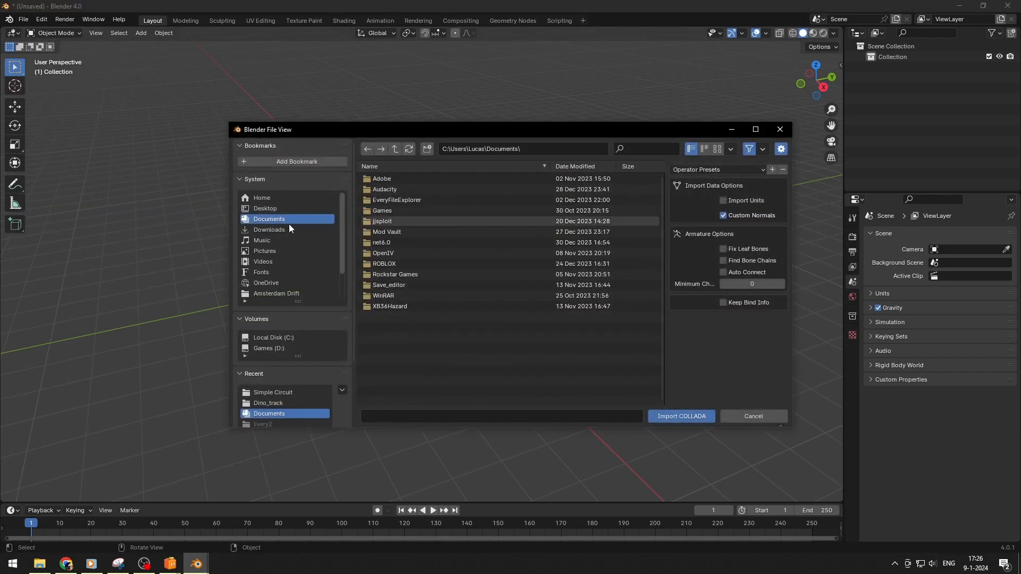
{"action": "double_click", "coordinate": [397, 233]}
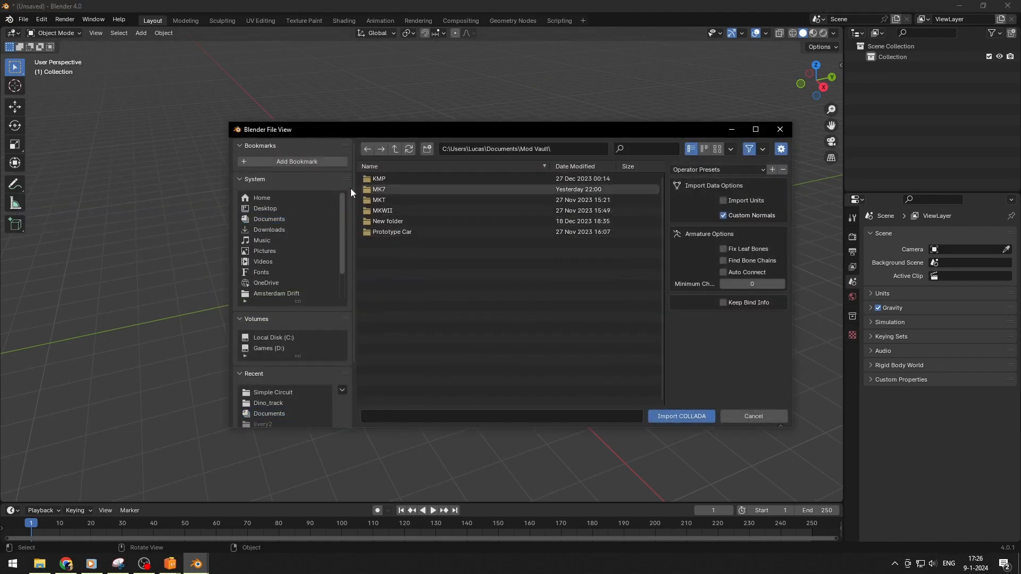
{"action": "double_click", "coordinate": [387, 190]}
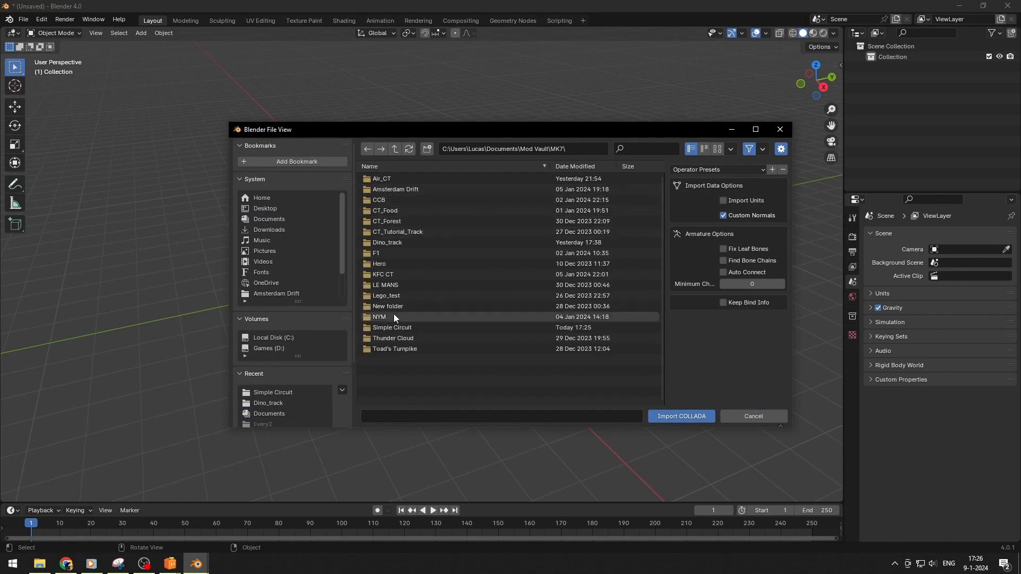
{"action": "double_click", "coordinate": [408, 329]}
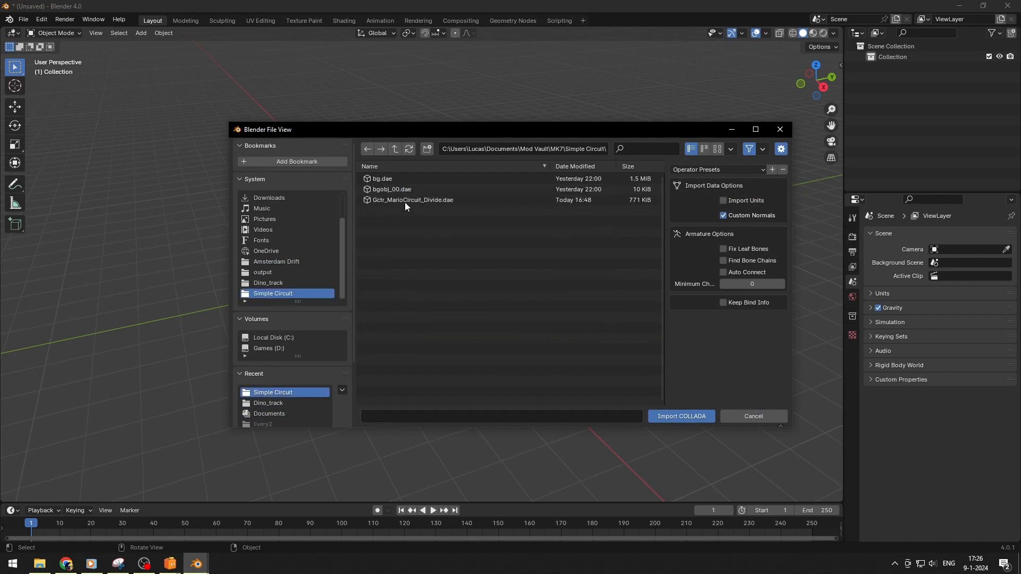
{"action": "double_click", "coordinate": [397, 178]}
Step: Set the viewport shading color to Texture for the imported track
{"action": "scroll", "coordinate": [646, 139], "scroll_direction": "down", "scroll_amount": 20}
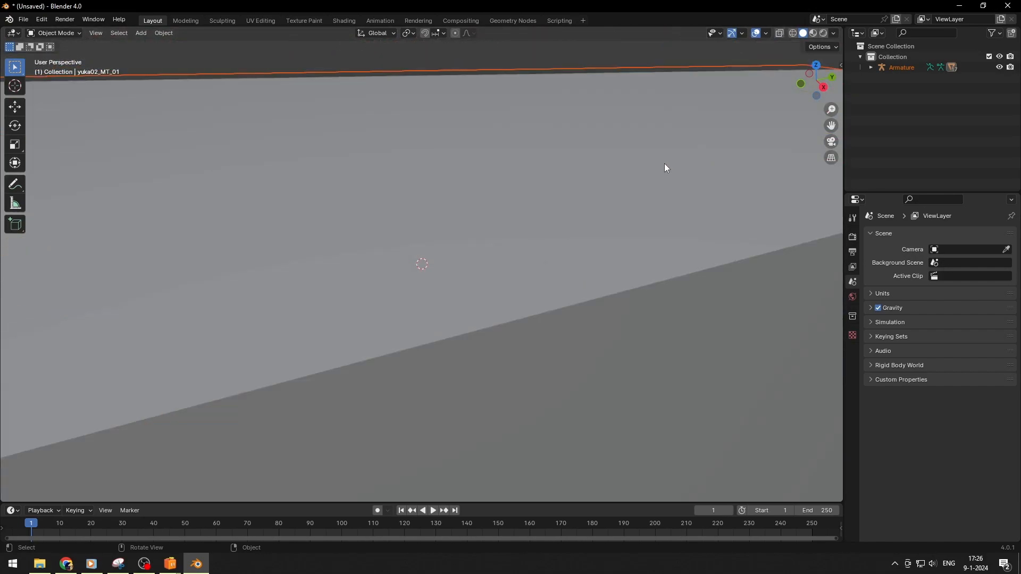
{"action": "mouse_move", "coordinate": [665, 165]}
{"action": "middle_mouse_down"}
{"action": "mouse_move", "coordinate": [472, 207]}
{"action": "mouse_move", "coordinate": [390, 209]}
{"action": "mouse_move", "coordinate": [566, 180]}
{"action": "middle_mouse_up"}
{"action": "left_click", "coordinate": [834, 33]}
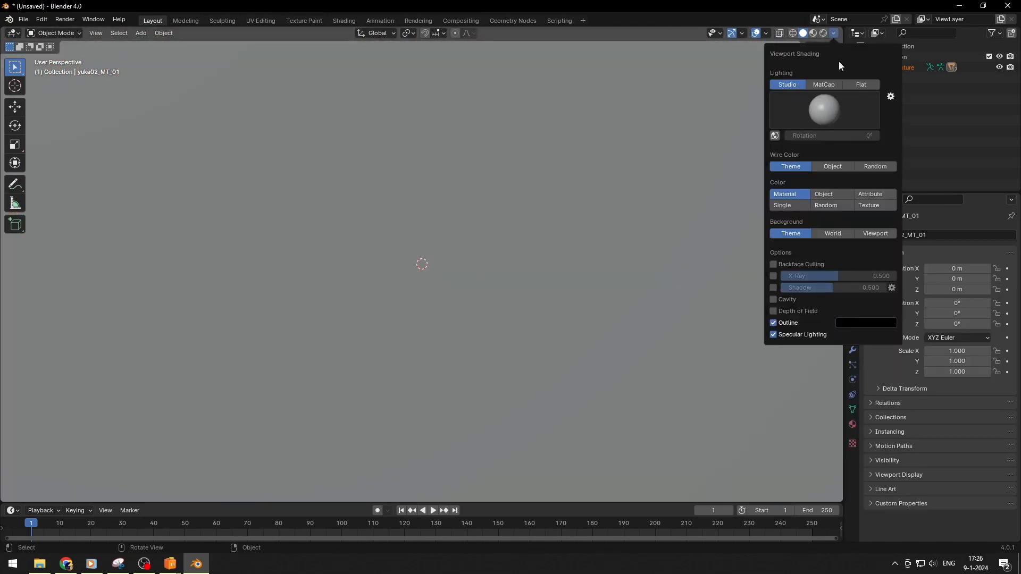
{"action": "left_click", "coordinate": [867, 205]}
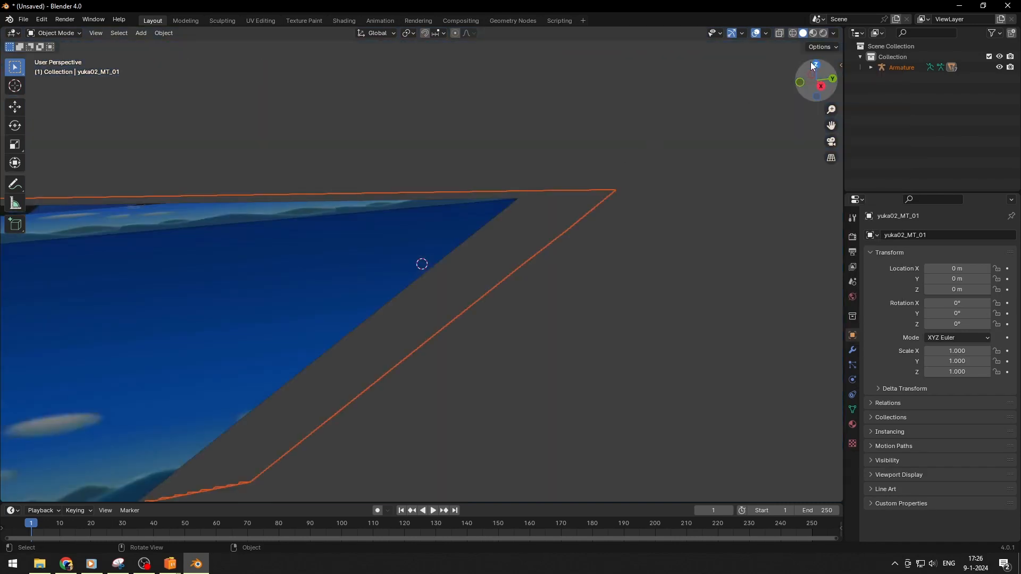
Step: Set the 3D view's clip end to 9999 m so the whole track is drawn
{"action": "left_click_drag", "start_coordinate": [843, 65], "coordinate": [734, 70]}
{"action": "left_click", "coordinate": [837, 113]}
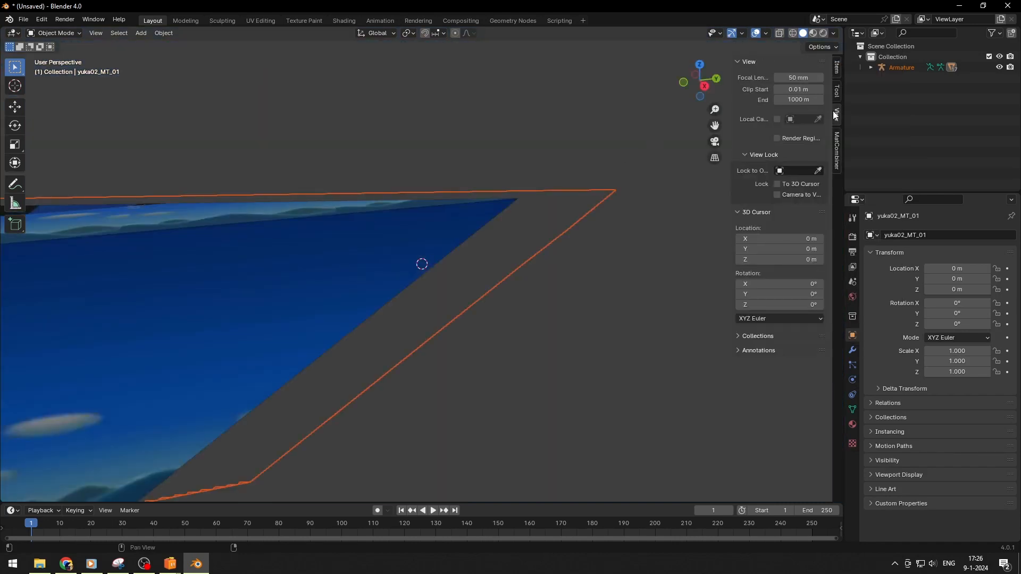
{"action": "left_click", "coordinate": [795, 101]}
{"action": "type", "text": "9999"}
{"action": "key", "text": "Return"}
{"action": "scroll", "coordinate": [358, 271], "scroll_direction": "up", "scroll_amount": 3}
{"action": "scroll", "coordinate": [365, 254], "scroll_direction": "down", "scroll_amount": 5}
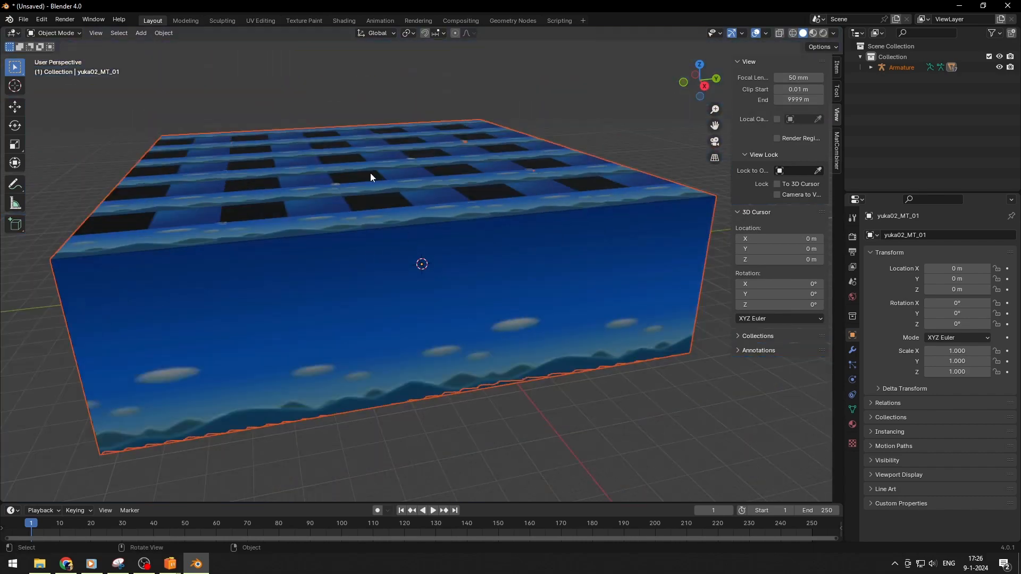
Step: Inspect the track from inside the skybox, expand the Armature's contents and select bush01_MT_55
{"action": "left_click", "coordinate": [371, 174]}
{"action": "middle_click_drag", "start_coordinate": [471, 196], "coordinate": [298, 209]}
{"action": "scroll", "coordinate": [298, 209], "scroll_direction": "up", "scroll_amount": 7}
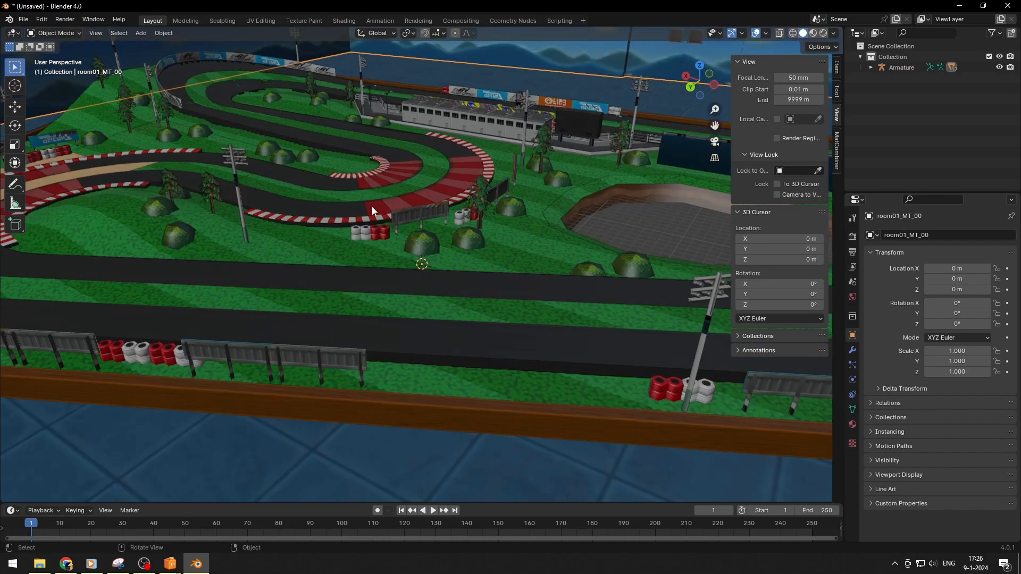
{"action": "middle_click_drag", "start_coordinate": [372, 211], "coordinate": [611, 145]}
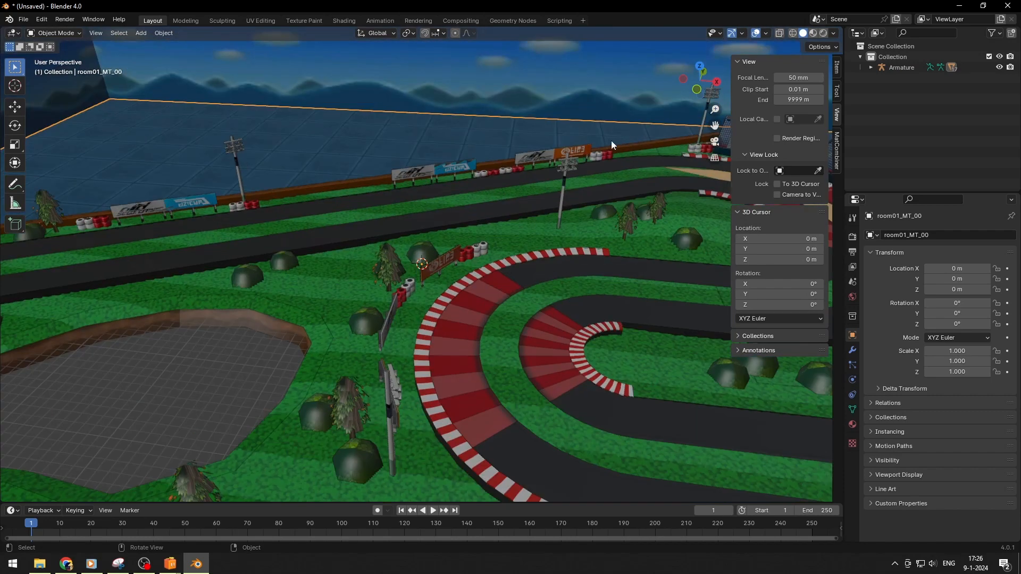
{"action": "left_click", "coordinate": [871, 69]}
{"action": "left_click", "coordinate": [922, 100]}
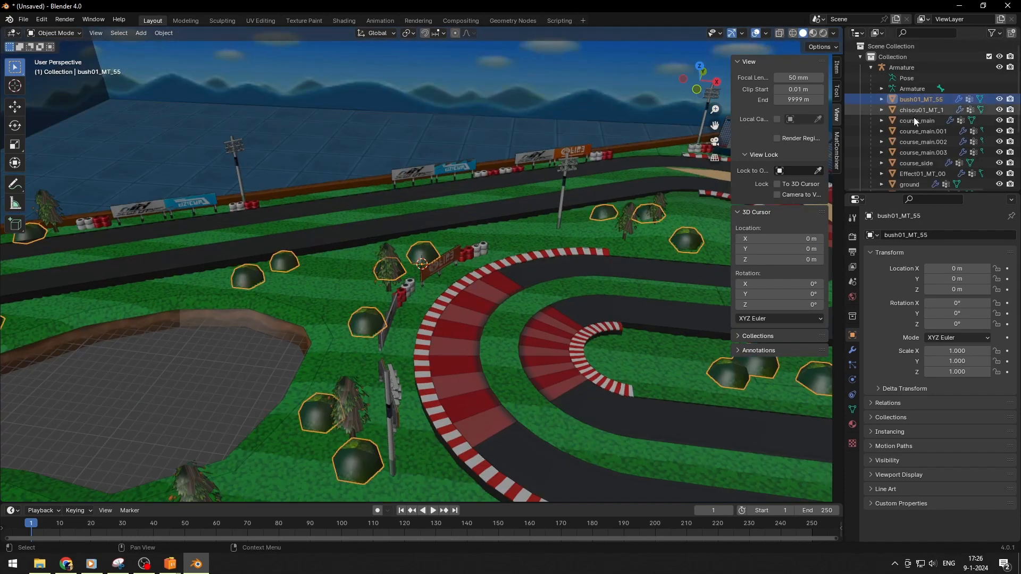
{"action": "middle_click_drag", "start_coordinate": [539, 200], "coordinate": [490, 190]}
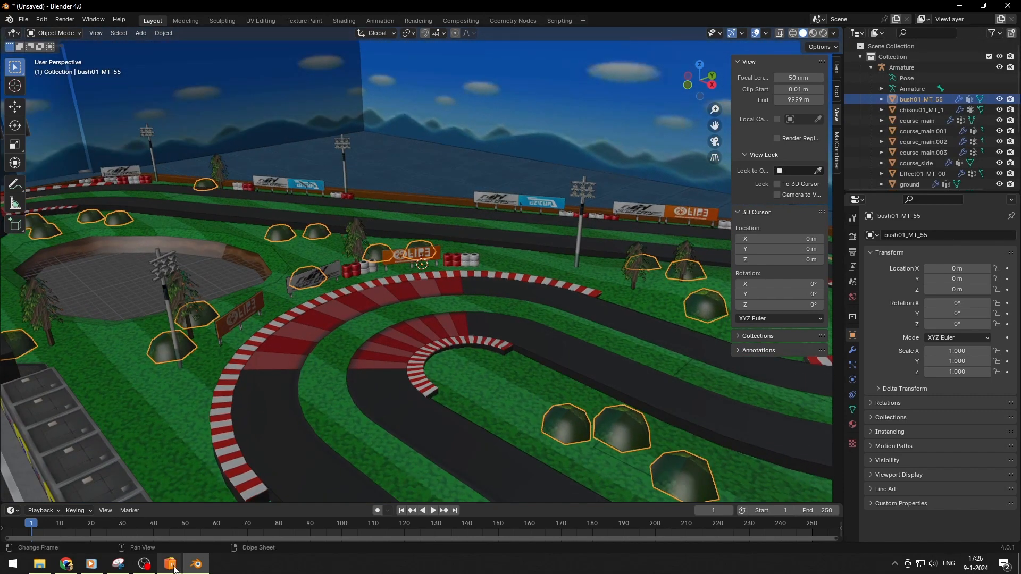
Step: Bring up the Collision Type Selector over Blender and display the material of bush01_MT_55 to match it with the collision list
{"action": "mouse_move", "coordinate": [174, 568]}
{"action": "left_click", "coordinate": [261, 513]}
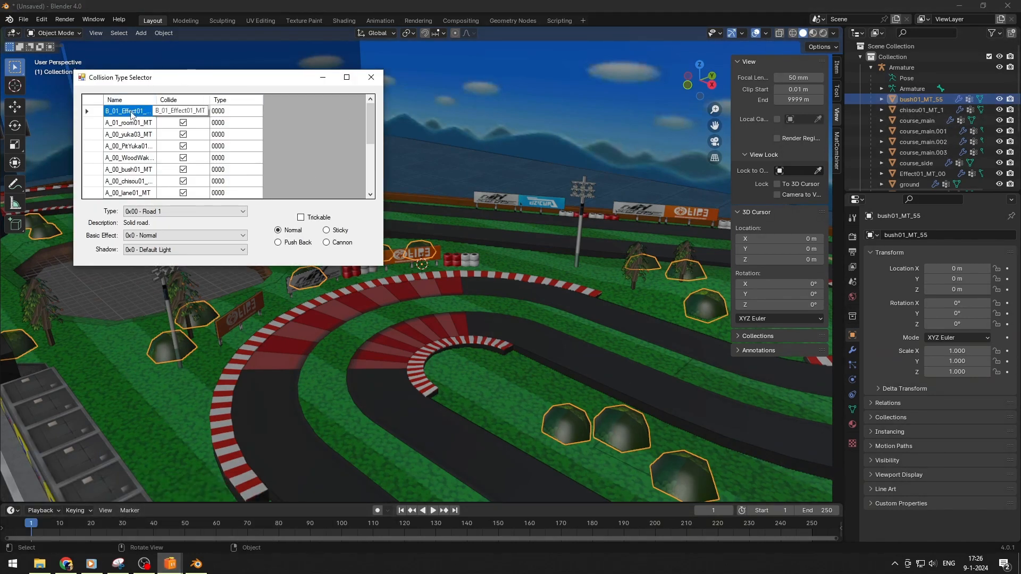
{"action": "scroll", "coordinate": [928, 122], "scroll_direction": "down", "scroll_amount": 3}
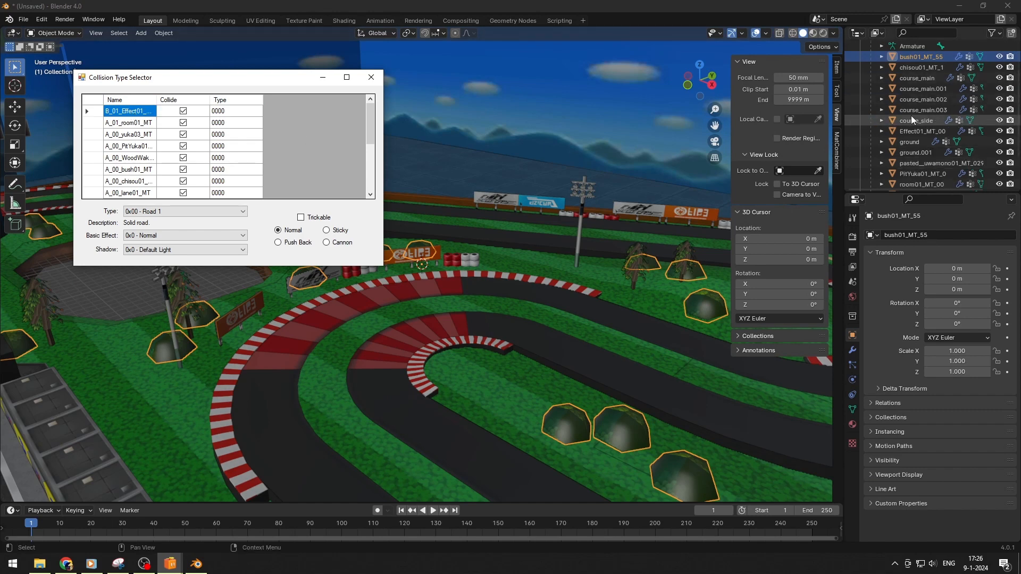
{"action": "left_click", "coordinate": [850, 429]}
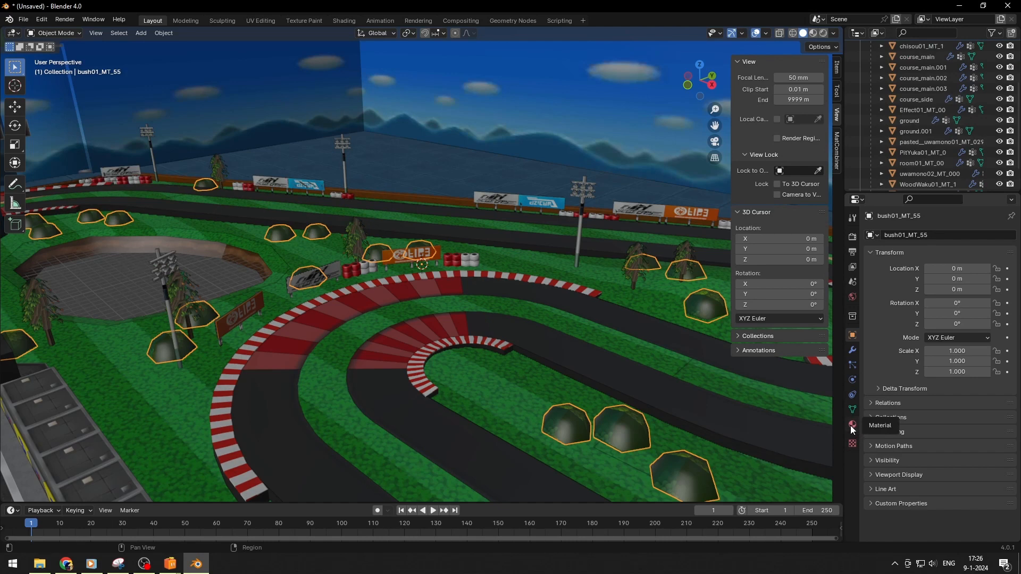
{"action": "left_click", "coordinate": [853, 425]}
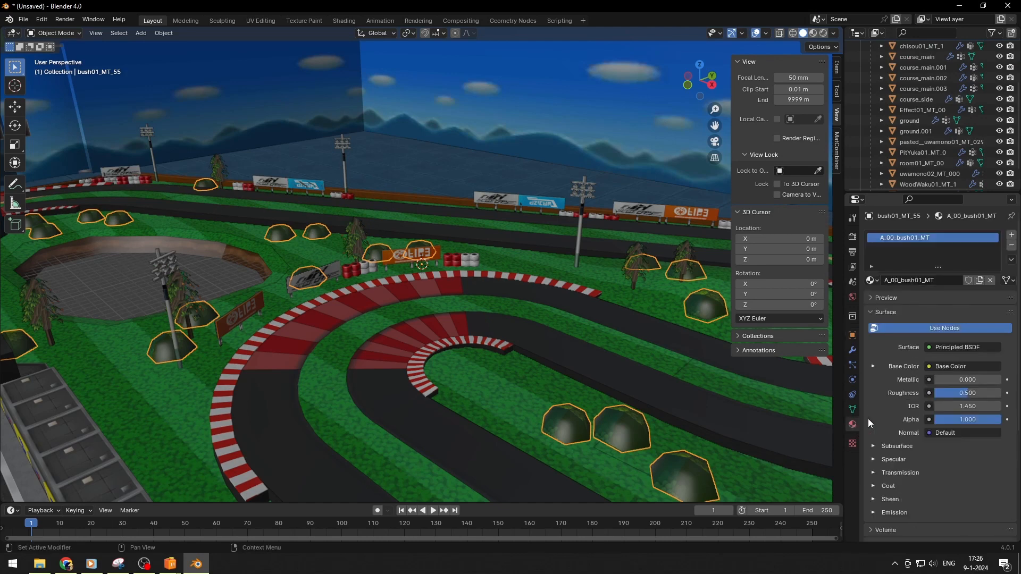
Step: Set the collision type of A_00_bush01_MT to 0x0B - Solid Out Of Bounds
{"action": "left_click", "coordinate": [175, 565]}
{"action": "left_click", "coordinate": [279, 514]}
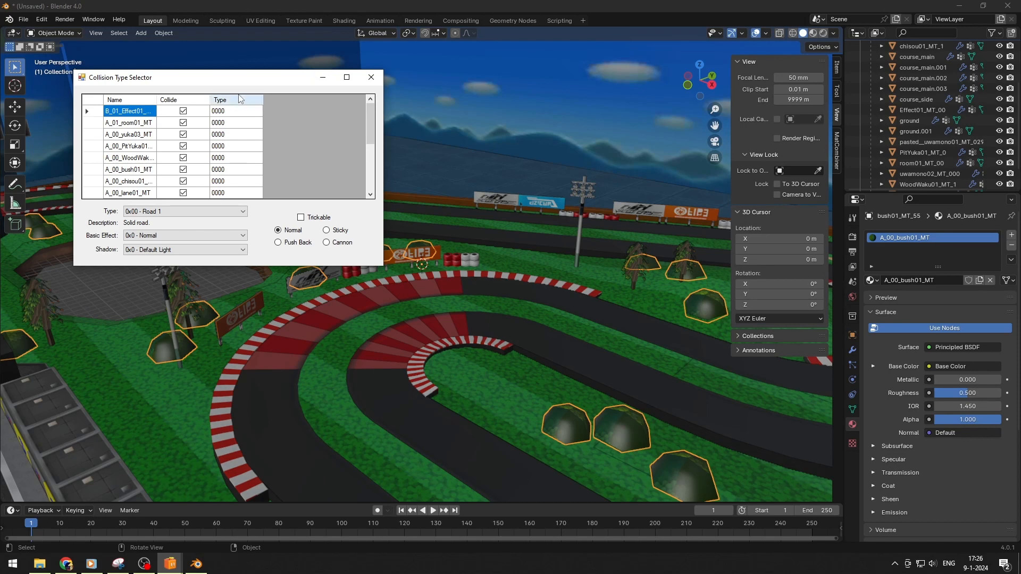
{"action": "scroll", "coordinate": [900, 121], "scroll_direction": "up", "scroll_amount": 5}
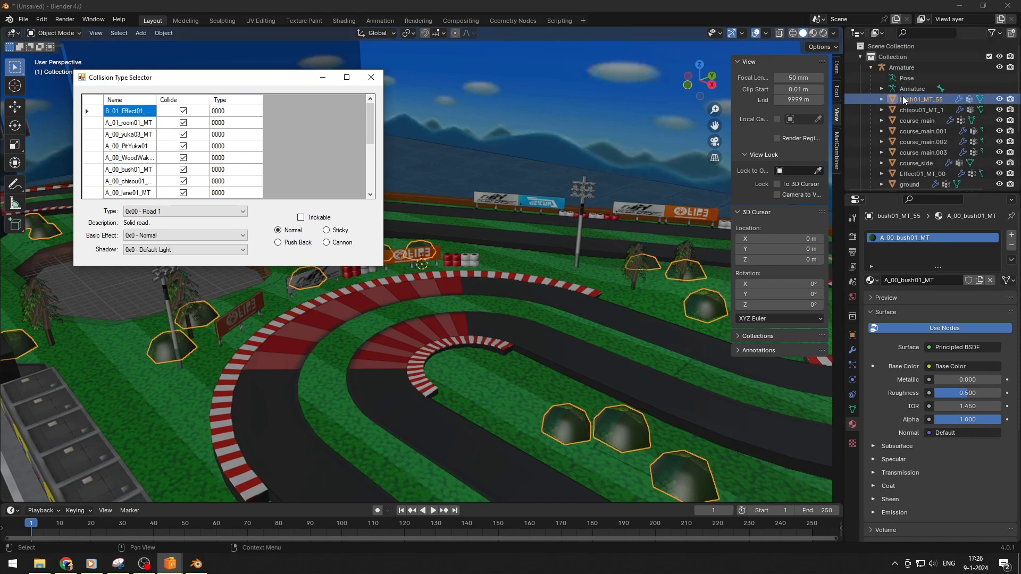
{"action": "scroll", "coordinate": [127, 143], "scroll_direction": "down", "scroll_amount": 2}
{"action": "scroll", "coordinate": [127, 143], "scroll_direction": "up", "scroll_amount": 1}
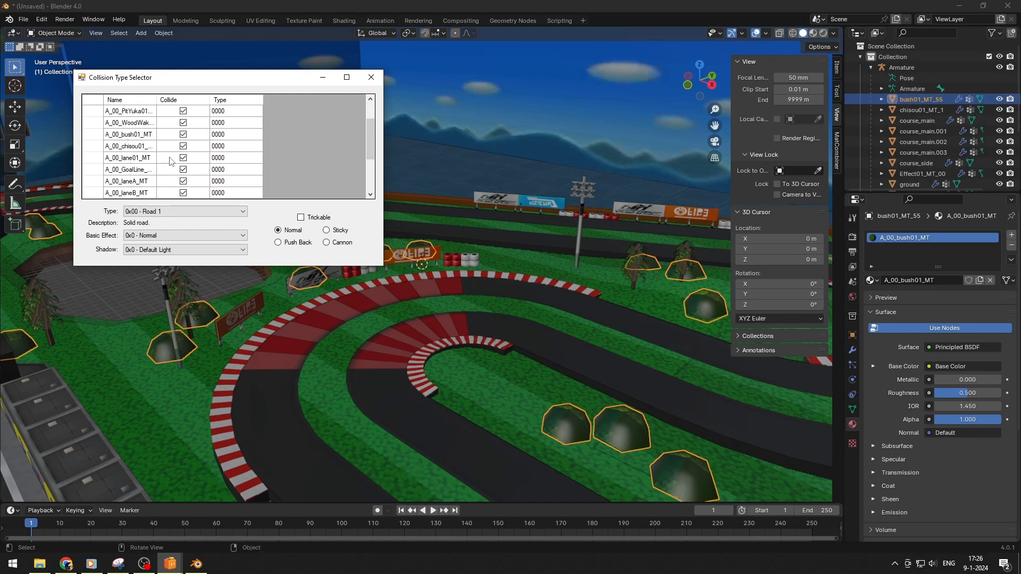
{"action": "left_click", "coordinate": [104, 136]}
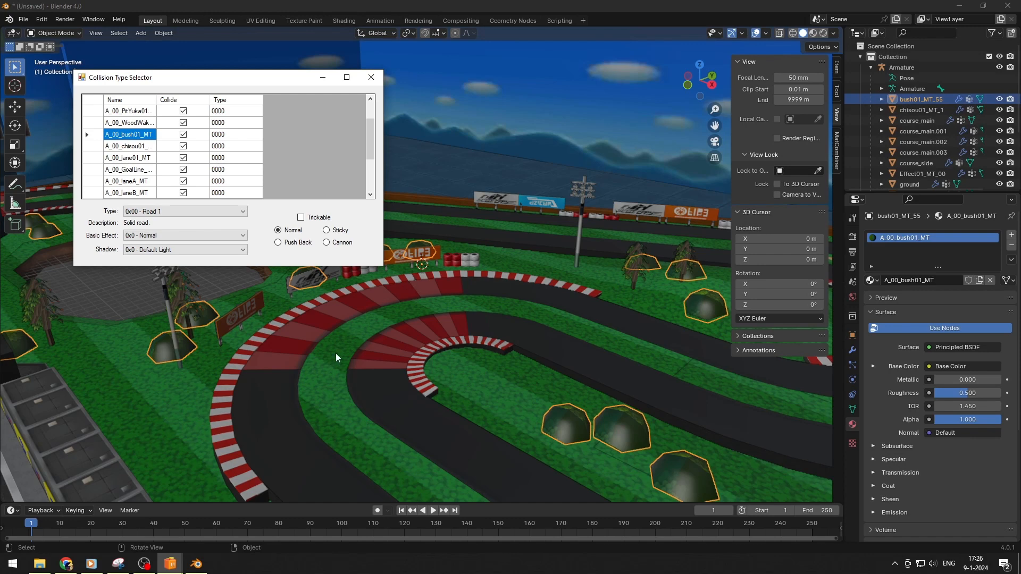
{"action": "left_click", "coordinate": [175, 213]}
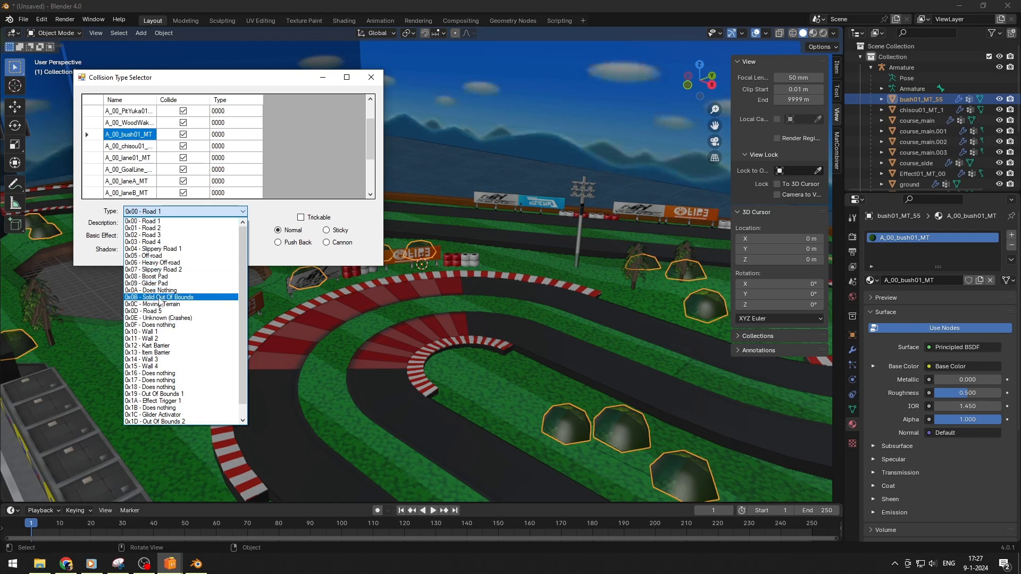
{"action": "left_click", "coordinate": [181, 296]}
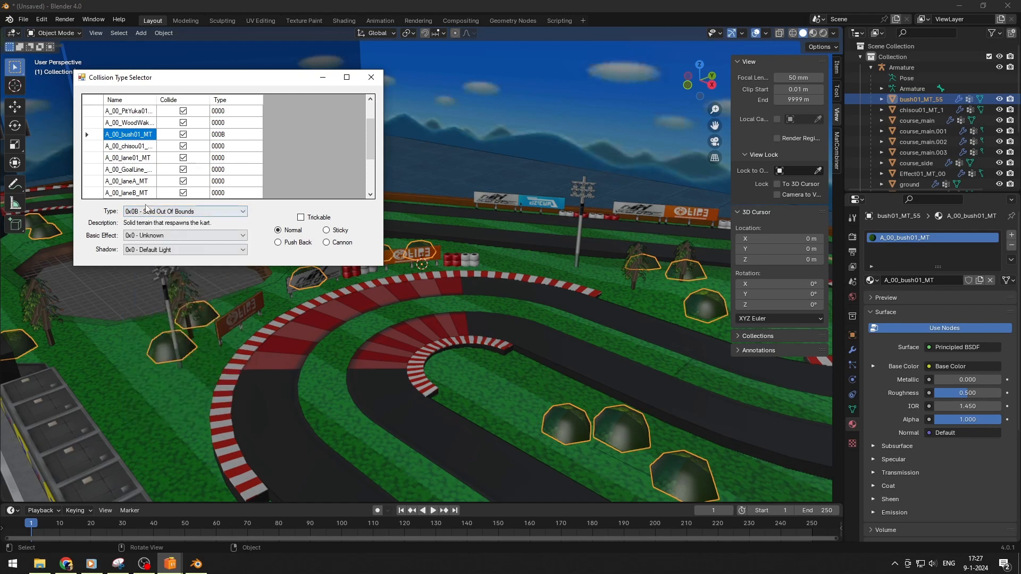
Step: Go through the goal line and lane entries of the collision list and check them against the material of course_main in Blender
{"action": "left_click", "coordinate": [119, 171]}
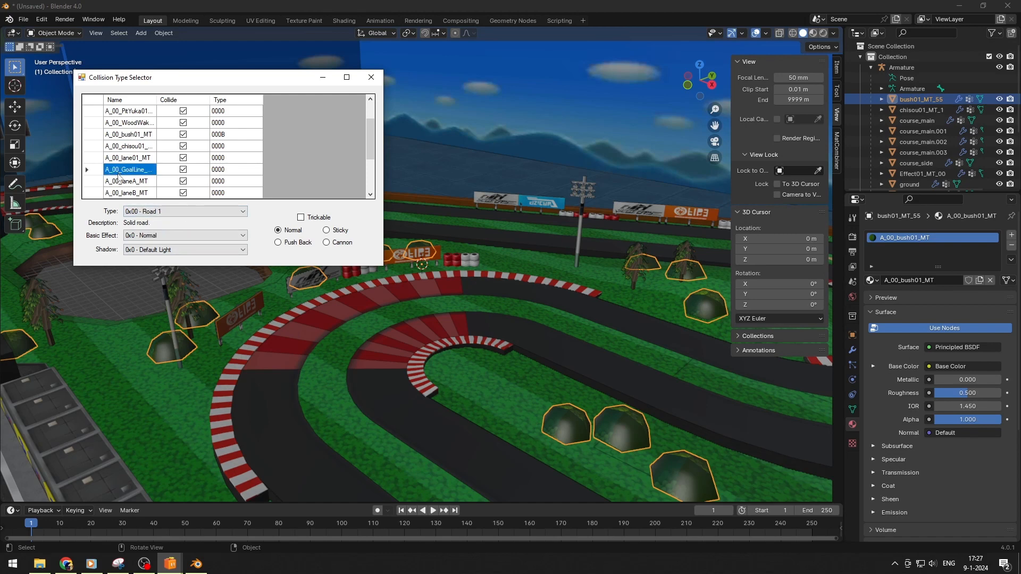
{"action": "left_click", "coordinate": [125, 183]}
{"action": "left_click", "coordinate": [127, 192]}
{"action": "left_click", "coordinate": [129, 184]}
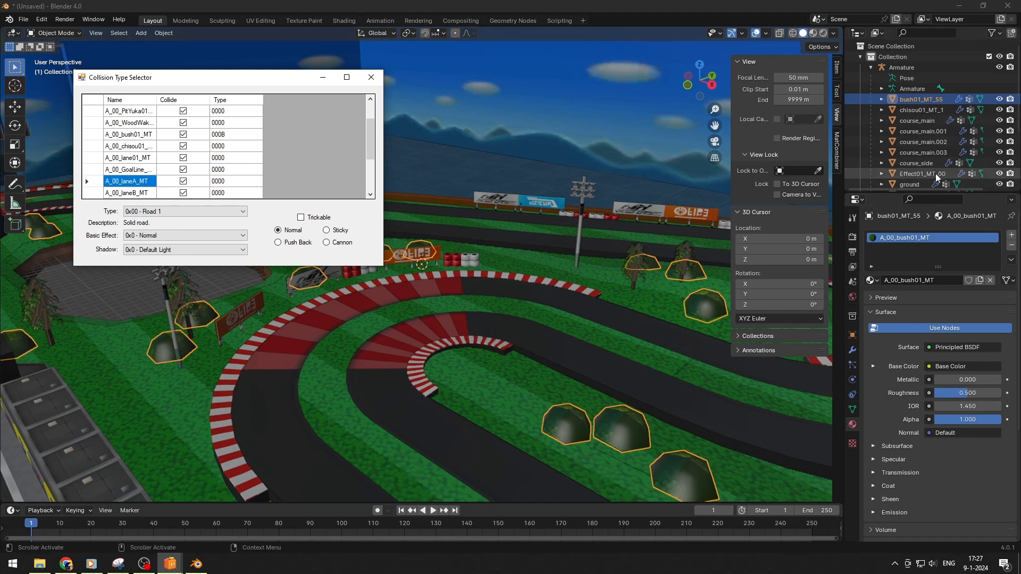
{"action": "left_click", "coordinate": [917, 120]}
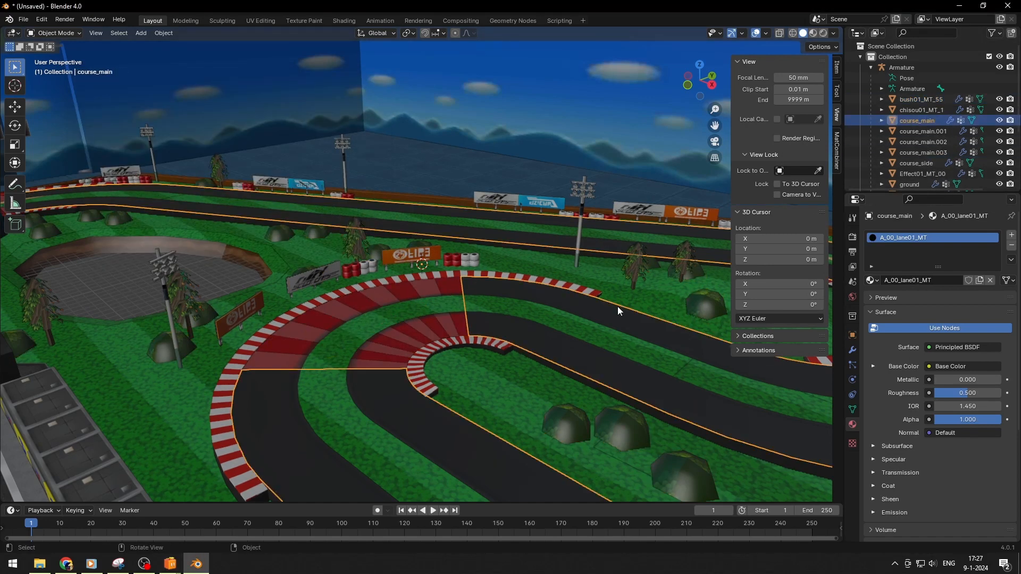
{"action": "middle_click_drag", "start_coordinate": [337, 256], "coordinate": [220, 500]}
{"action": "mouse_move", "coordinate": [170, 564]}
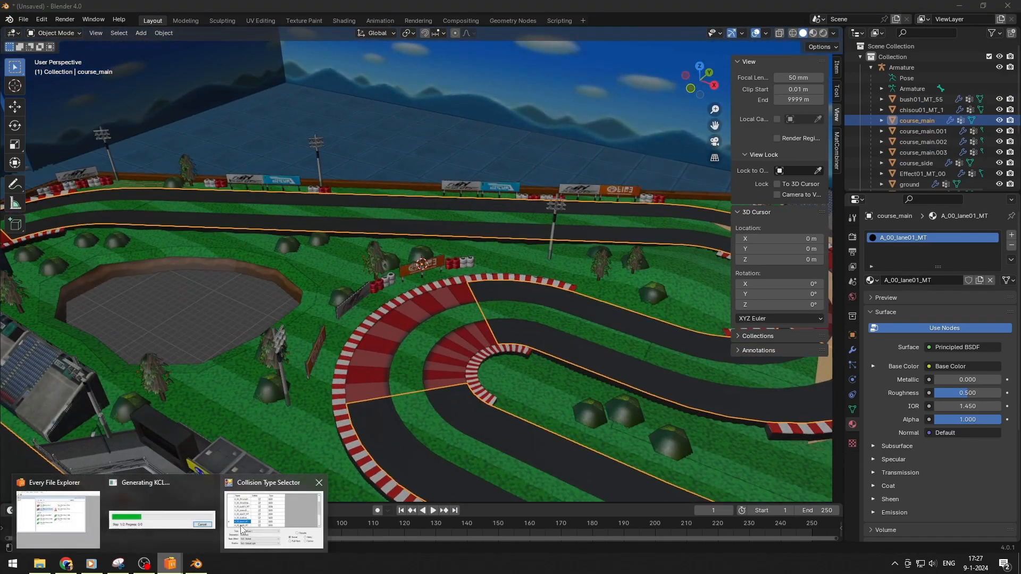
{"action": "left_click", "coordinate": [274, 523]}
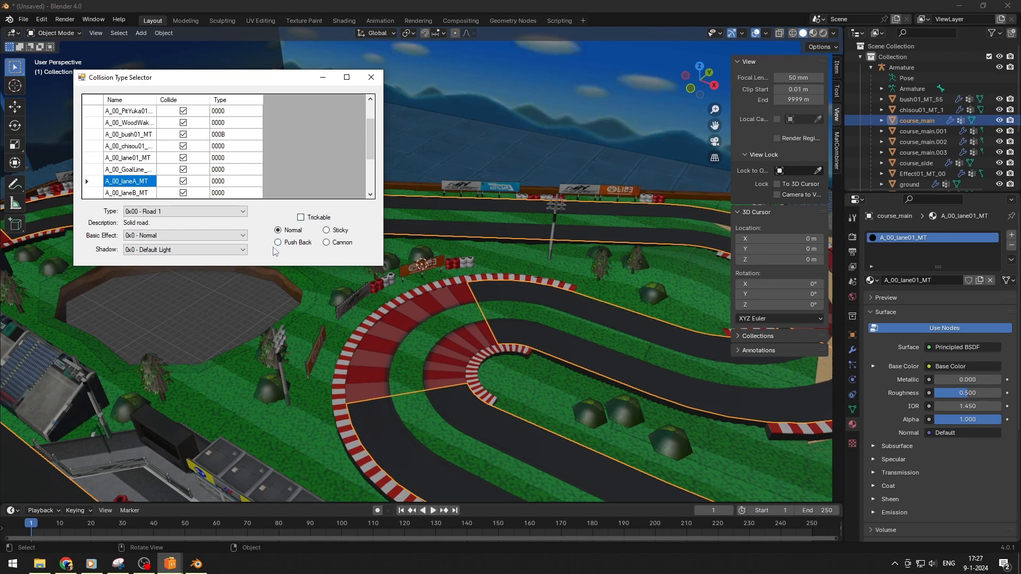
Step: Review the Basic Effect options for A_00_laneA_MT and match that entry with the material of course_main.002 in Blender
{"action": "left_click", "coordinate": [218, 237]}
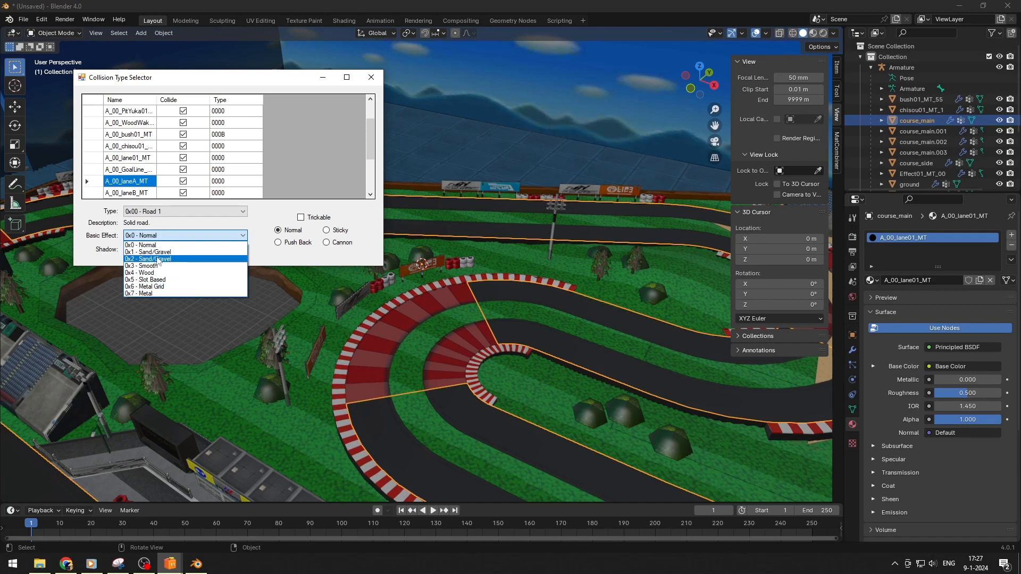
{"action": "left_click", "coordinate": [159, 203]}
{"action": "scroll", "coordinate": [122, 159], "scroll_direction": "down", "scroll_amount": 2}
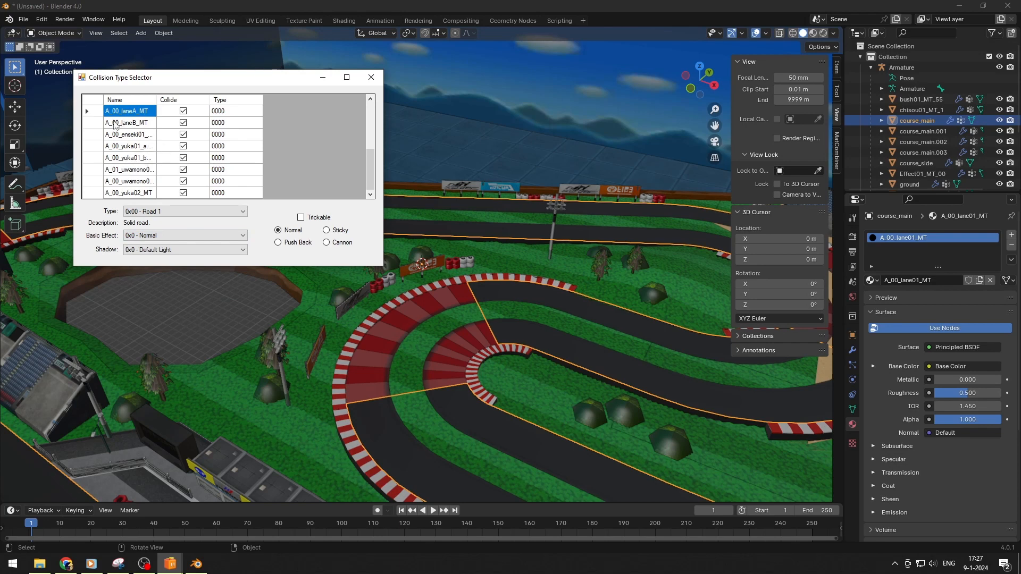
{"action": "scroll", "coordinate": [138, 174], "scroll_direction": "up", "scroll_amount": 1}
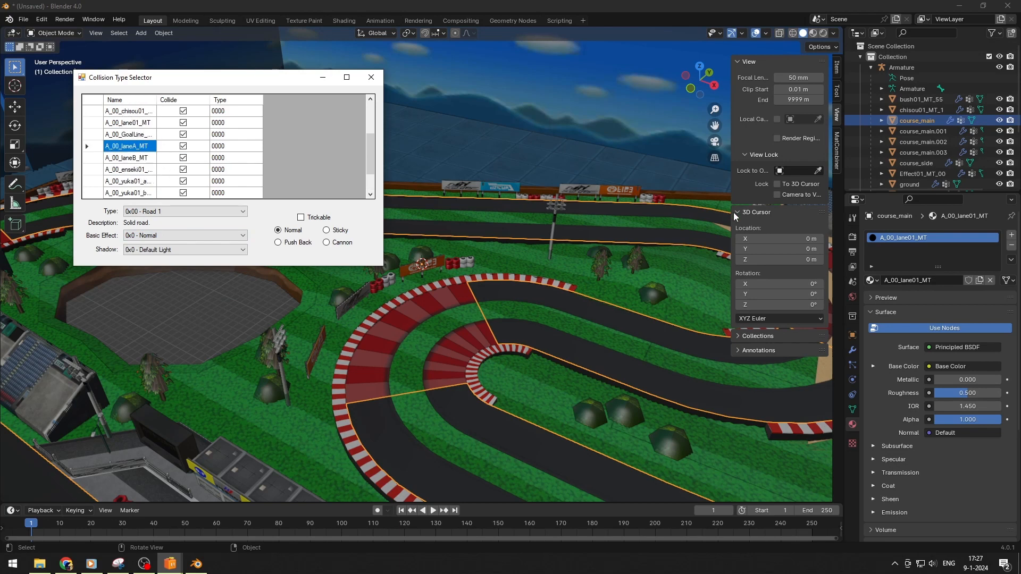
{"action": "left_click", "coordinate": [924, 141]}
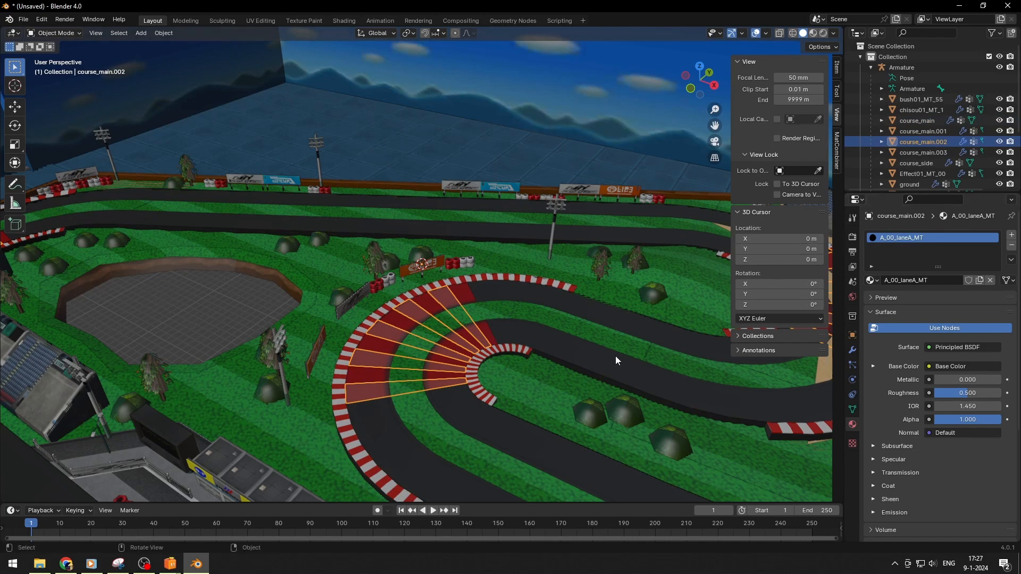
{"action": "mouse_move", "coordinate": [170, 564]}
{"action": "left_click", "coordinate": [273, 519]}
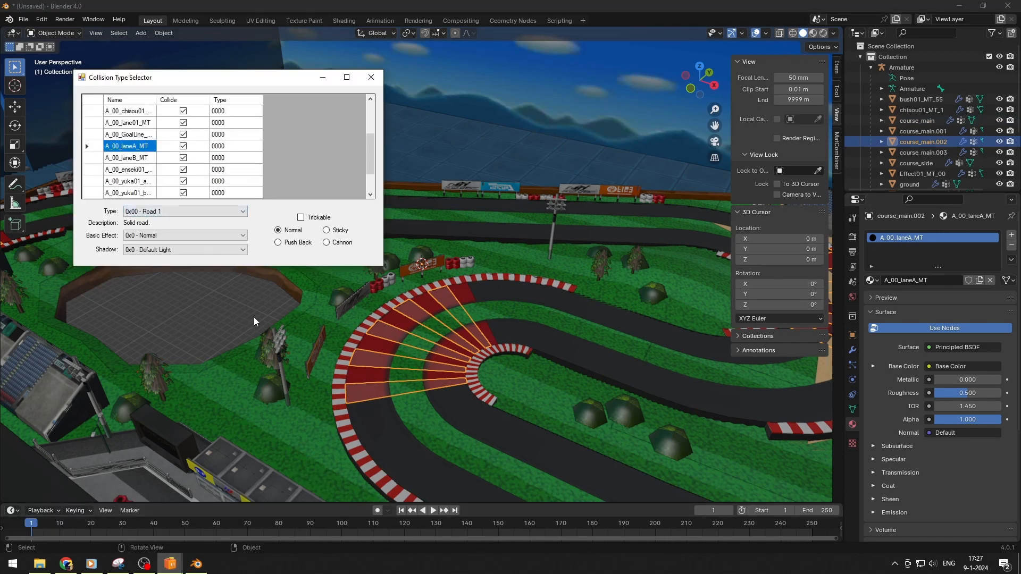
{"action": "left_click", "coordinate": [136, 170]}
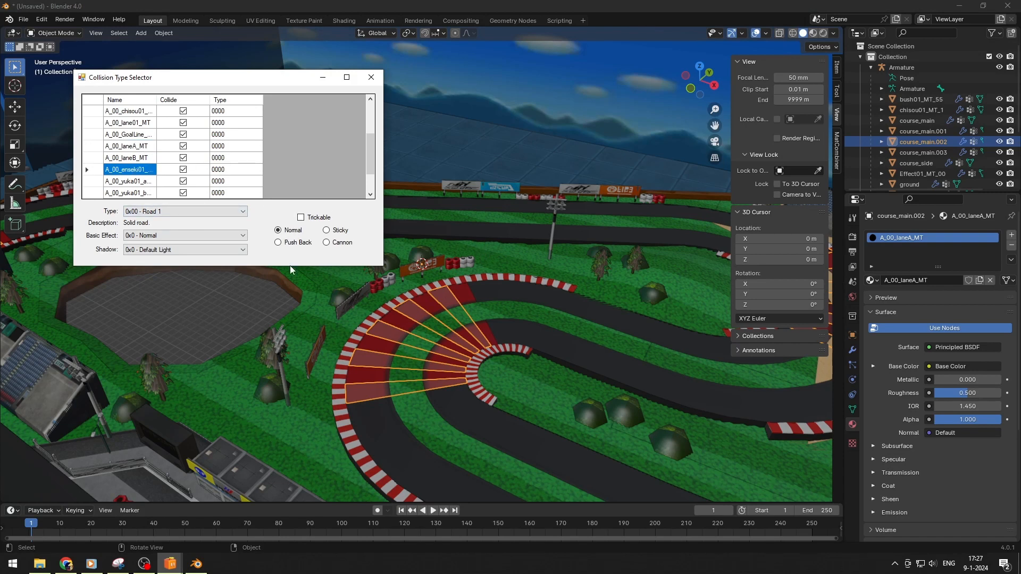
Step: Select the trackside banners and barriers in Blender to show their material, and bring the Collision Type Selector back up
{"action": "middle_click_drag", "start_coordinate": [290, 269], "coordinate": [273, 282]}
{"action": "left_click", "coordinate": [395, 303]}
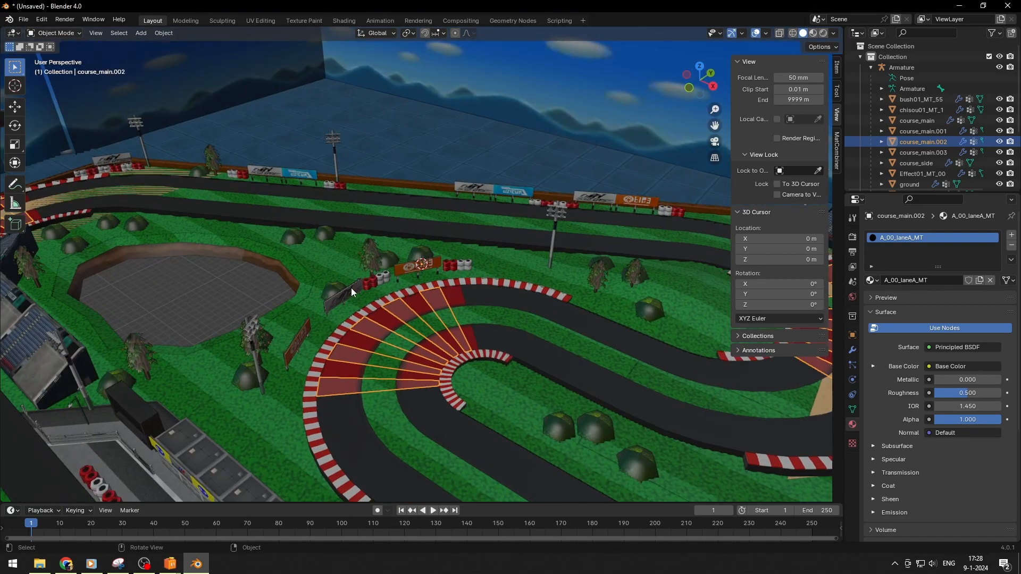
{"action": "left_click", "coordinate": [349, 288]}
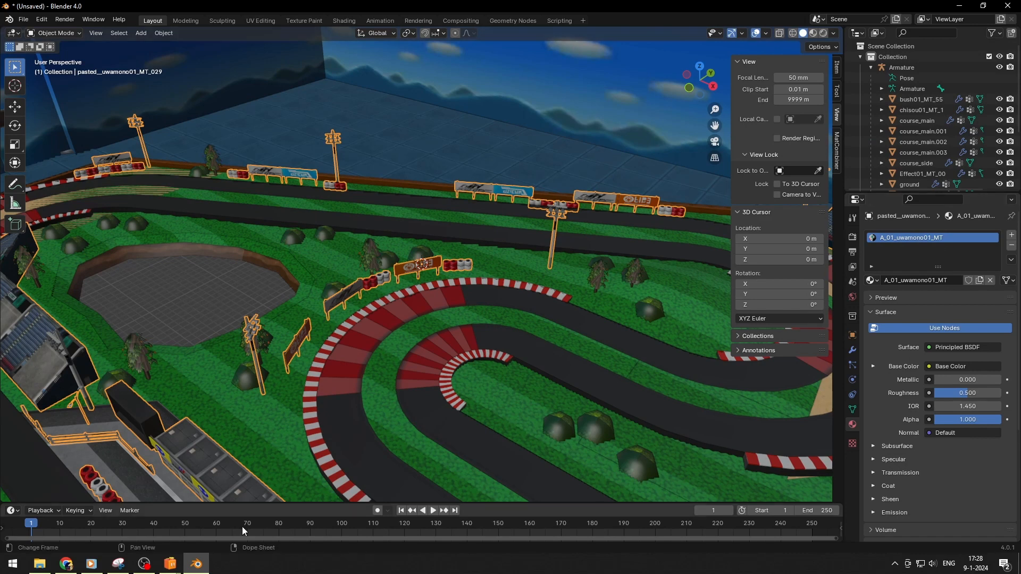
{"action": "mouse_move", "coordinate": [170, 564]}
{"action": "left_click", "coordinate": [272, 513]}
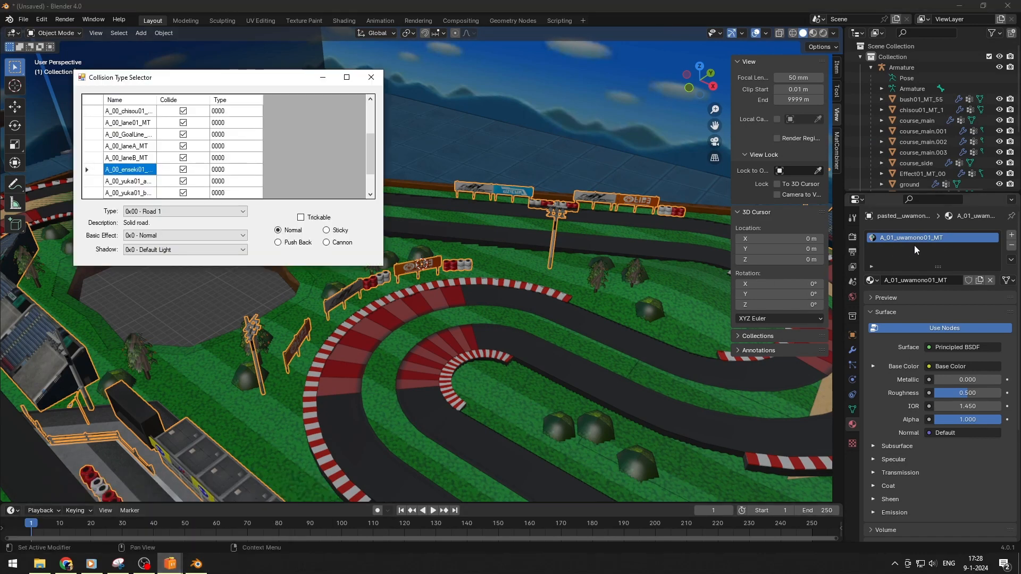
Step: Set A_01_uwamono01_MT to collision type 0x10 - Wall 1 with the basic effect 0x2 - Metal
{"action": "scroll", "coordinate": [145, 175], "scroll_direction": "down", "scroll_amount": 1}
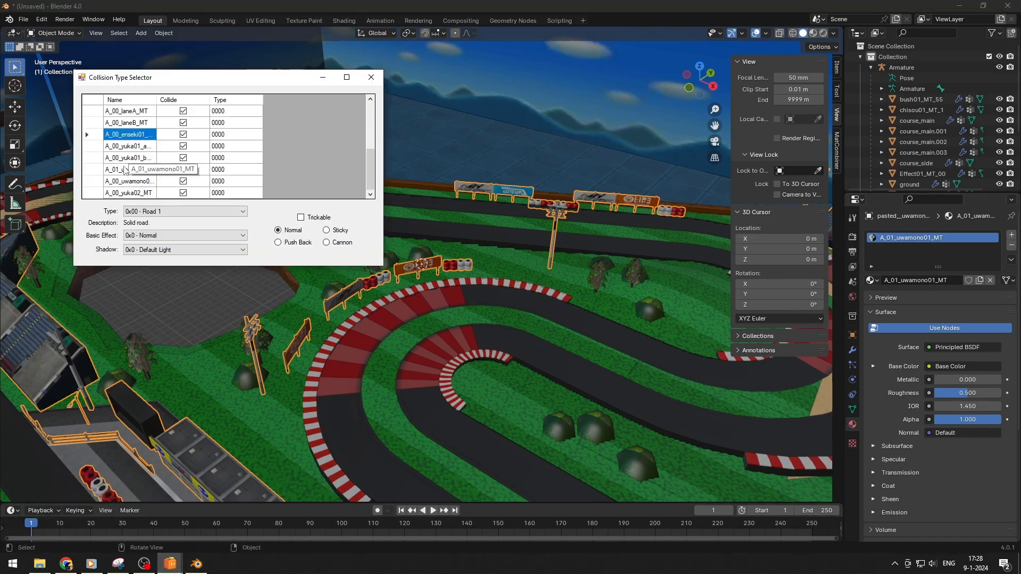
{"action": "left_click", "coordinate": [142, 170]}
{"action": "left_click", "coordinate": [162, 212]}
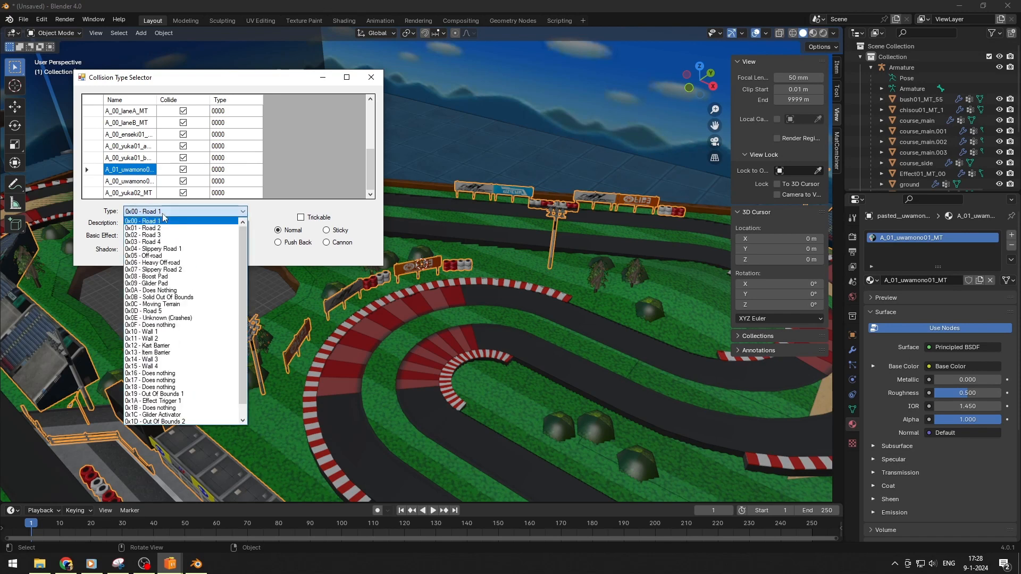
{"action": "left_click", "coordinate": [157, 332]}
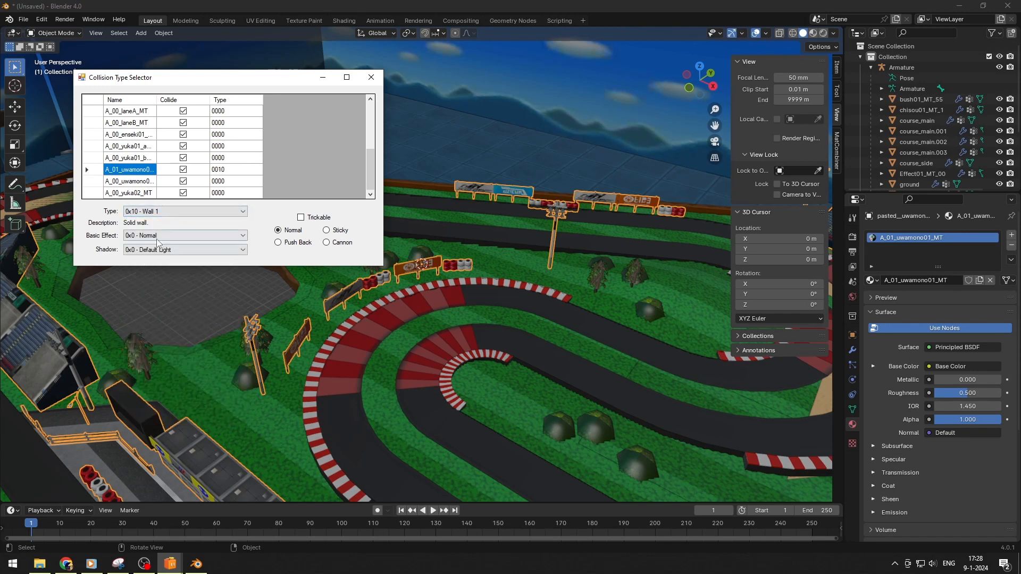
{"action": "left_click", "coordinate": [159, 236]}
{"action": "left_click", "coordinate": [146, 259]}
Step: Close the Collision Type Selector to generate the KCL and switch back to Every File Explorer
{"action": "scroll", "coordinate": [396, 285], "scroll_direction": "up", "scroll_amount": 3}
{"action": "mouse_move", "coordinate": [395, 285]}
{"action": "middle_mouse_down"}
{"action": "mouse_move", "coordinate": [346, 266]}
{"action": "mouse_move", "coordinate": [384, 274]}
{"action": "middle_mouse_up"}
{"action": "scroll", "coordinate": [304, 368], "scroll_direction": "down", "scroll_amount": 3}
{"action": "middle_click_drag", "start_coordinate": [357, 378], "coordinate": [372, 217]}
{"action": "mouse_move", "coordinate": [170, 564]}
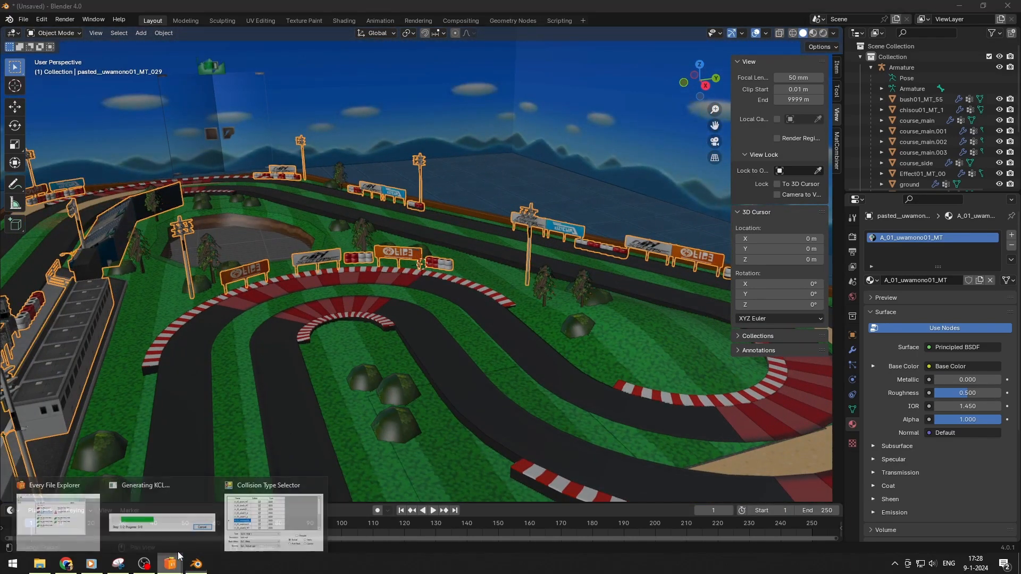
{"action": "left_click", "coordinate": [273, 514]}
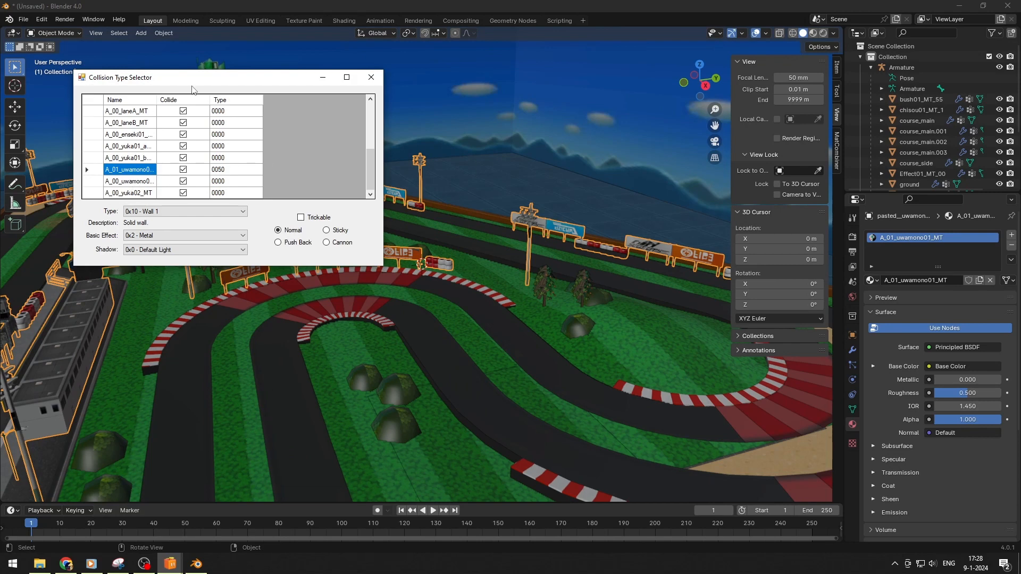
{"action": "left_click", "coordinate": [372, 77]}
{"action": "mouse_move", "coordinate": [181, 565]}
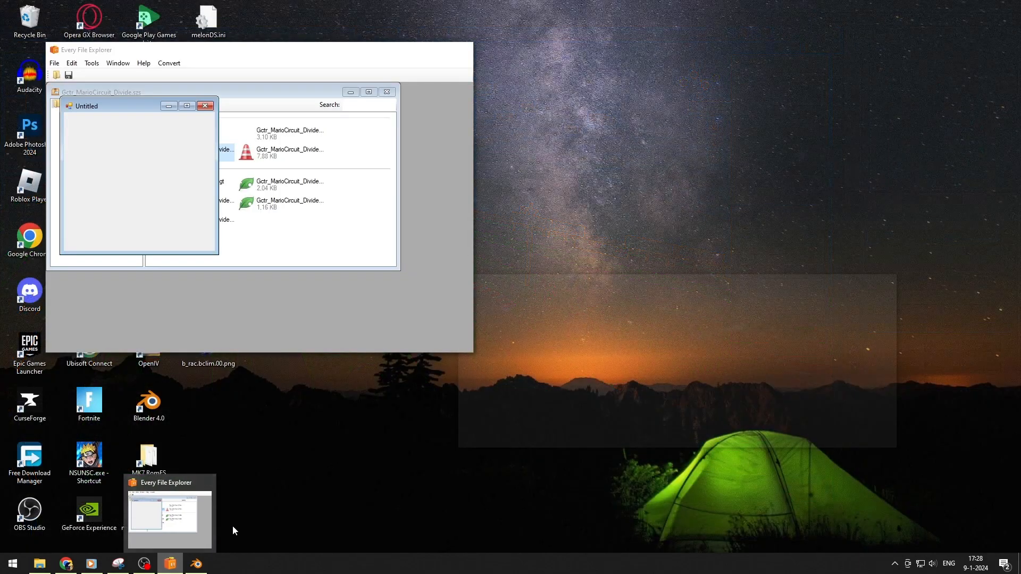
{"action": "left_click", "coordinate": [180, 524]}
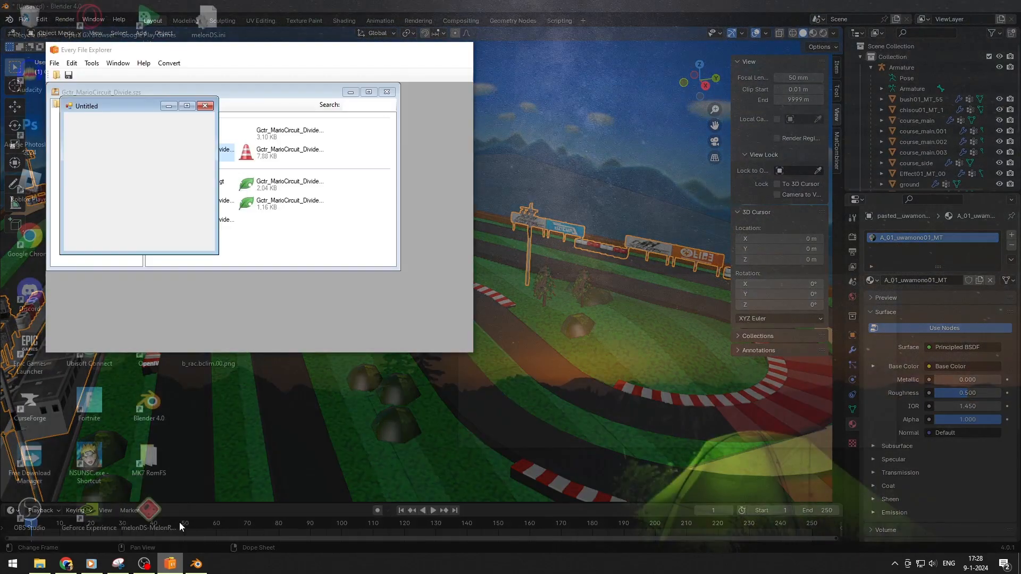
Step: Start saving the generated collision as Gctr_MarioCircuit_Divide.kcl, cancel the save and close the untitled file
{"action": "left_click", "coordinate": [54, 63]}
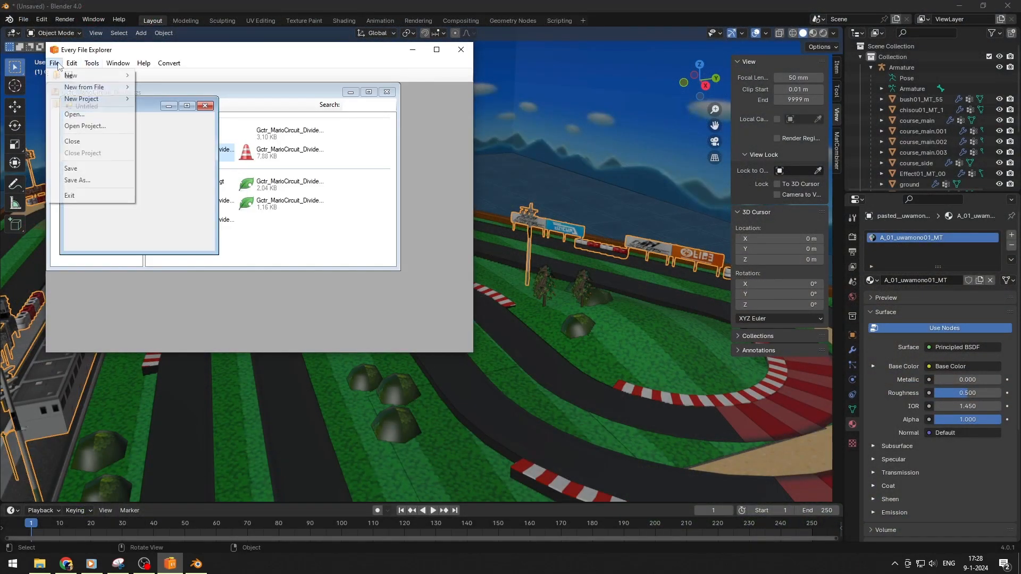
{"action": "left_click", "coordinate": [77, 181]}
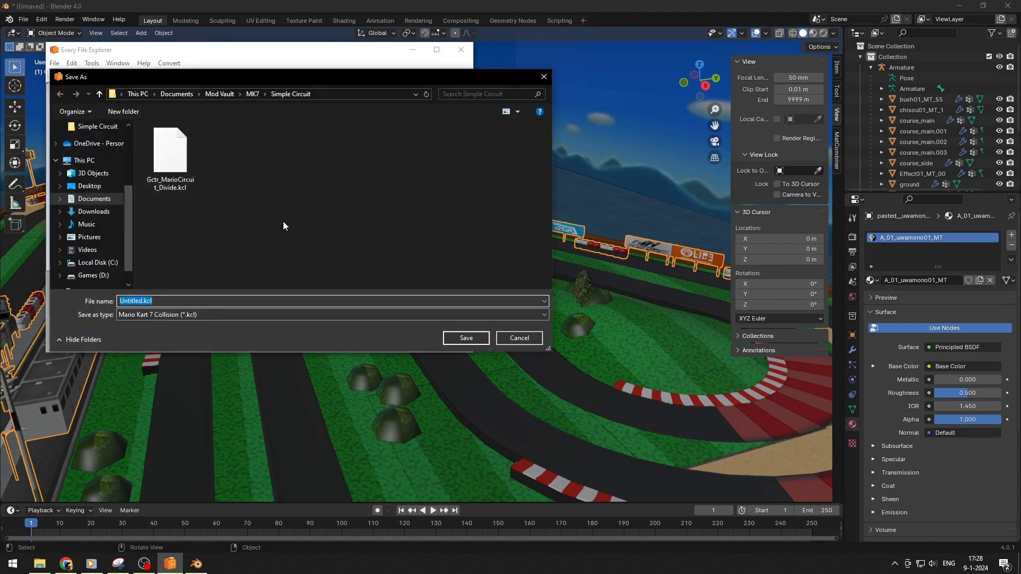
{"action": "left_click", "coordinate": [177, 164]}
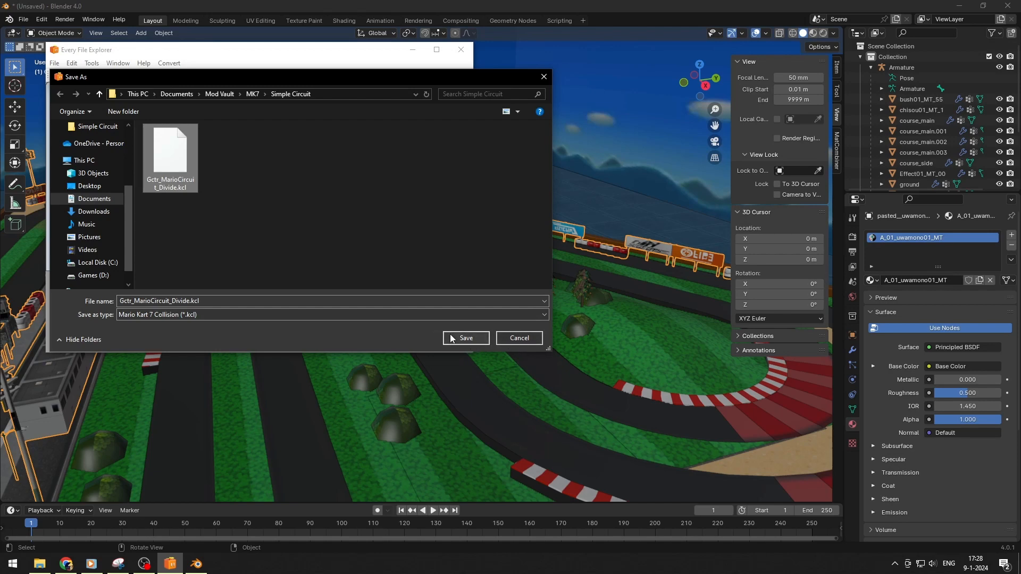
{"action": "left_click", "coordinate": [519, 339]}
{"action": "left_click", "coordinate": [205, 105]}
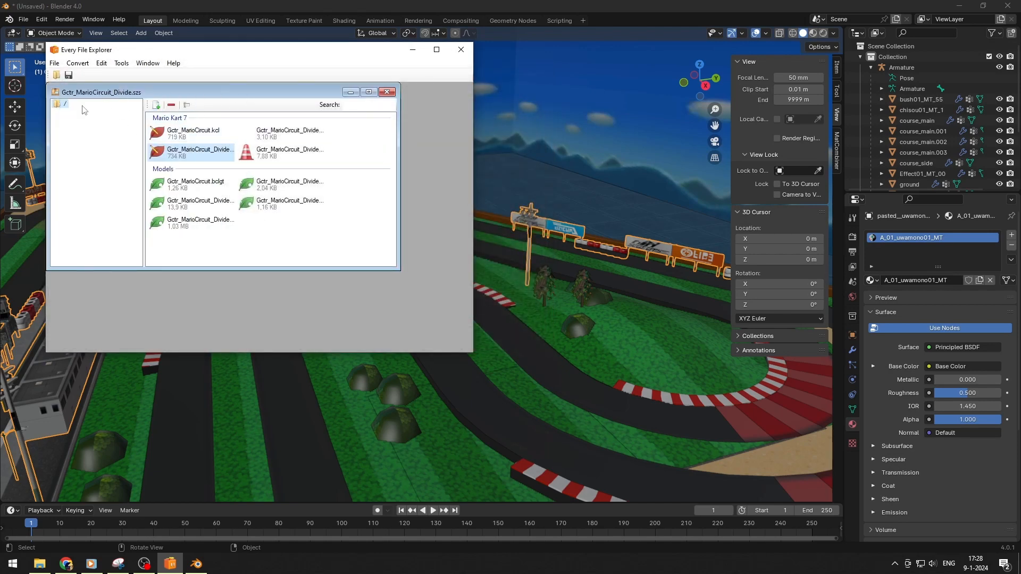
Step: Replace the Gctr_MarioCircuit_Divide collision file in the SZS archive with a KCL from the Simple Circuit folder
{"action": "right_click", "coordinate": [250, 152]}
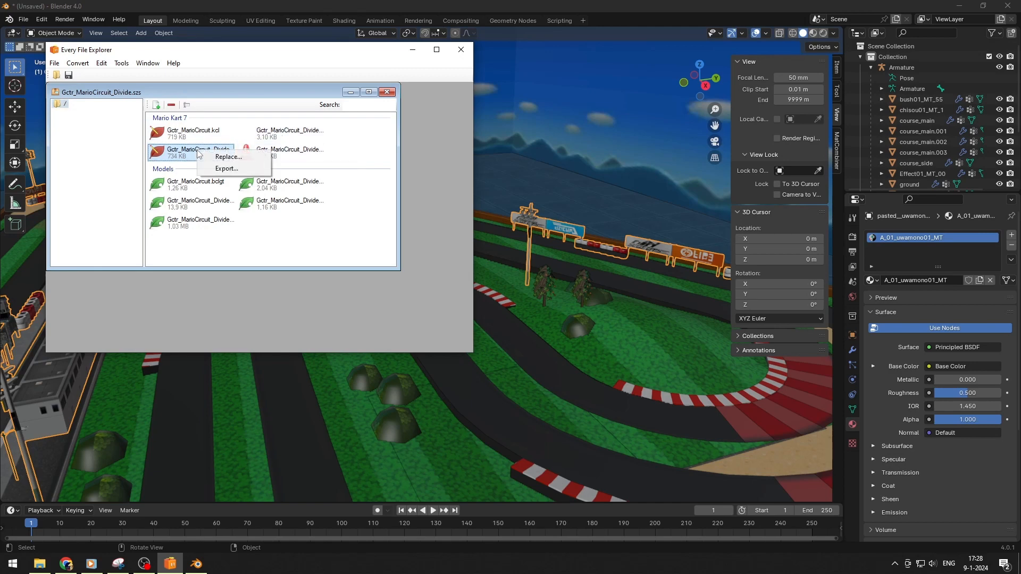
{"action": "left_click", "coordinate": [213, 159]}
{"action": "scroll", "coordinate": [423, 202], "scroll_direction": "down", "scroll_amount": 6}
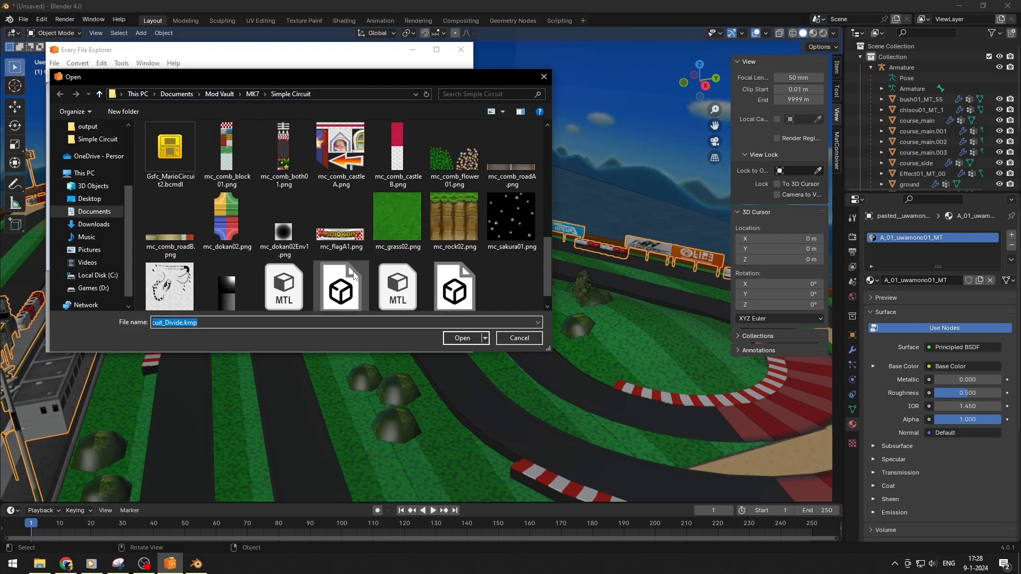
Step: Load Gctr_MarioCircuit_Divide.kcl from the Simple Circuit folder into the Gctr_MarioCircuit_Divide.szs archive
{"action": "scroll", "coordinate": [373, 260], "scroll_direction": "up", "scroll_amount": 2}
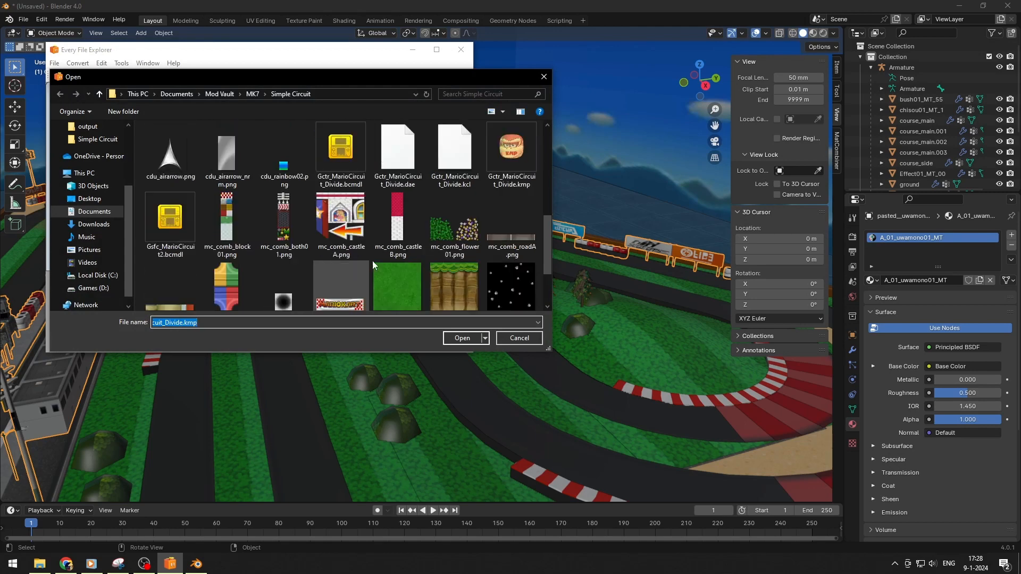
{"action": "double_click", "coordinate": [451, 165]}
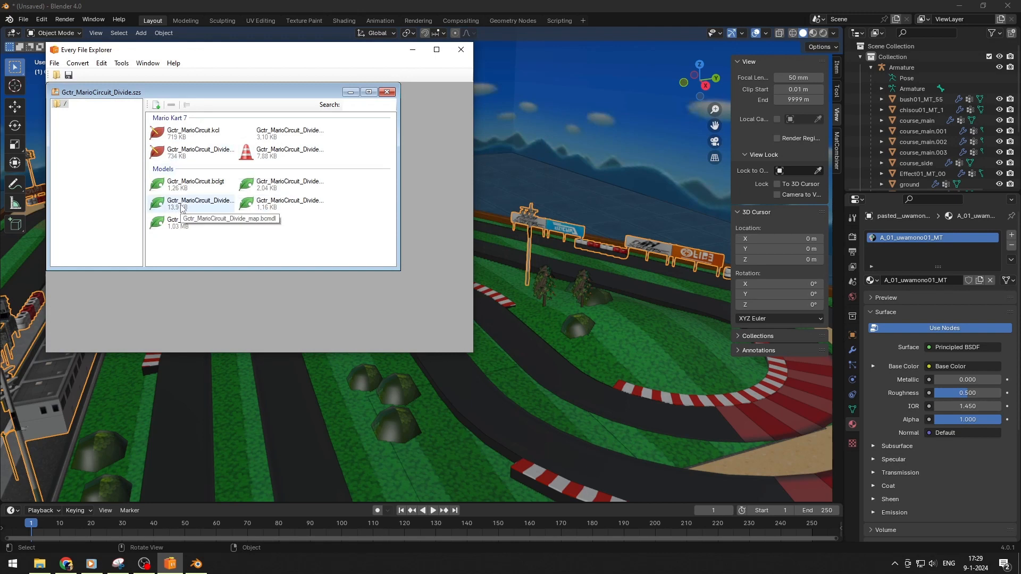
Step: Start a new CTR Graphics (CGFX) file from untitled_roof.obj in the Simple Circuit folder
{"action": "left_click", "coordinate": [201, 207]}
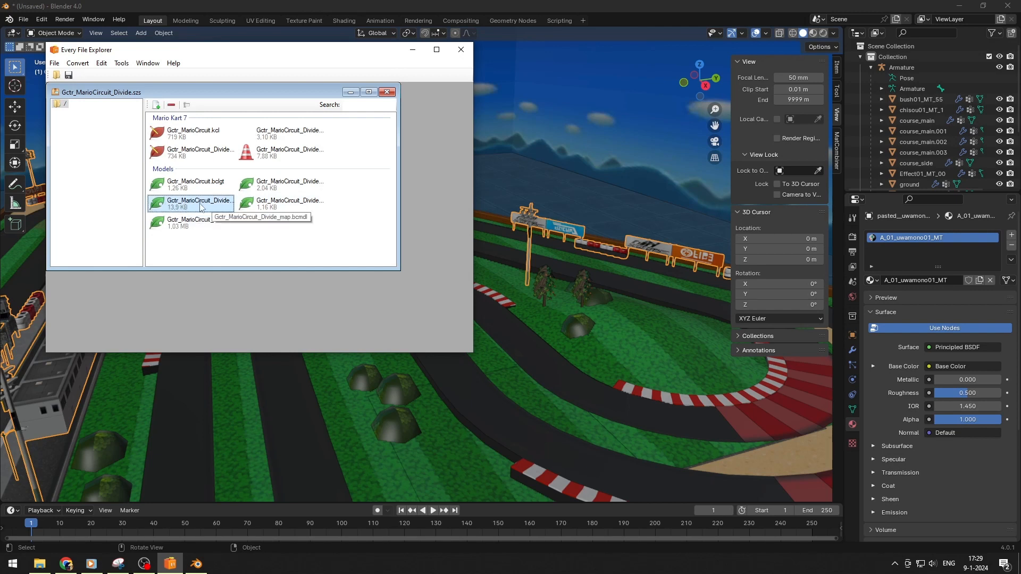
{"action": "left_click", "coordinate": [54, 63]}
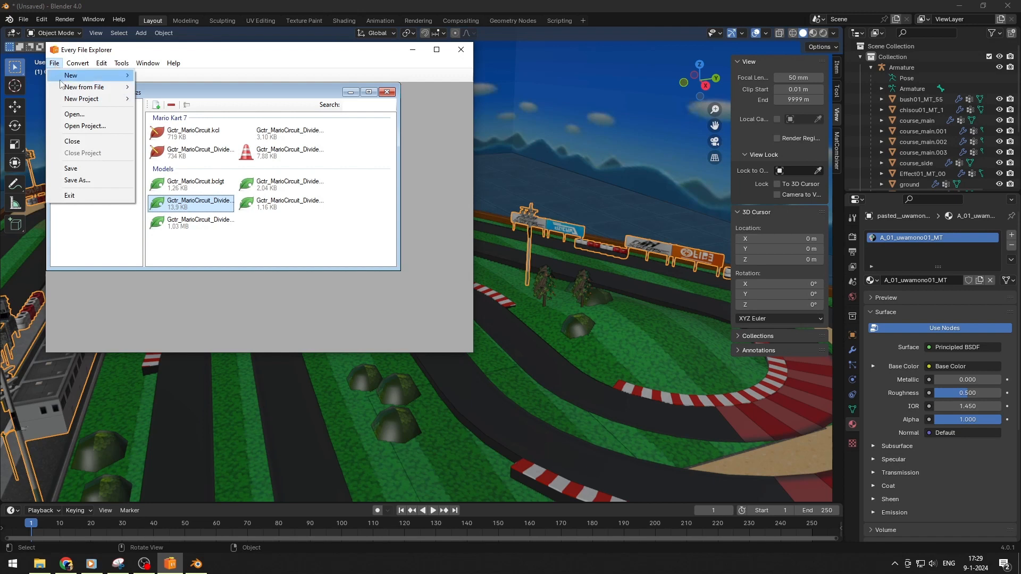
{"action": "mouse_move", "coordinate": [66, 87]}
{"action": "mouse_move", "coordinate": [158, 91]}
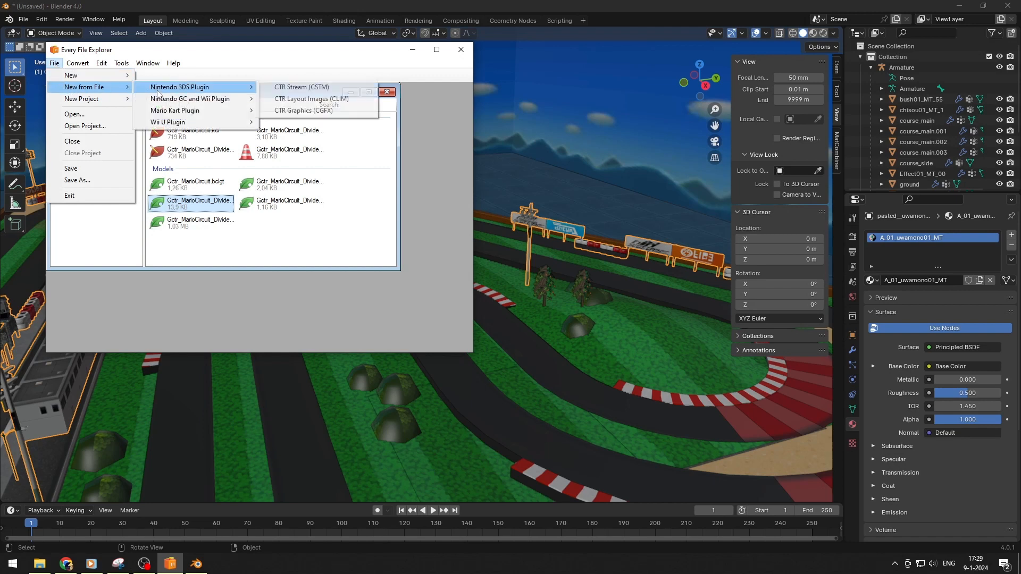
{"action": "left_click", "coordinate": [319, 111]}
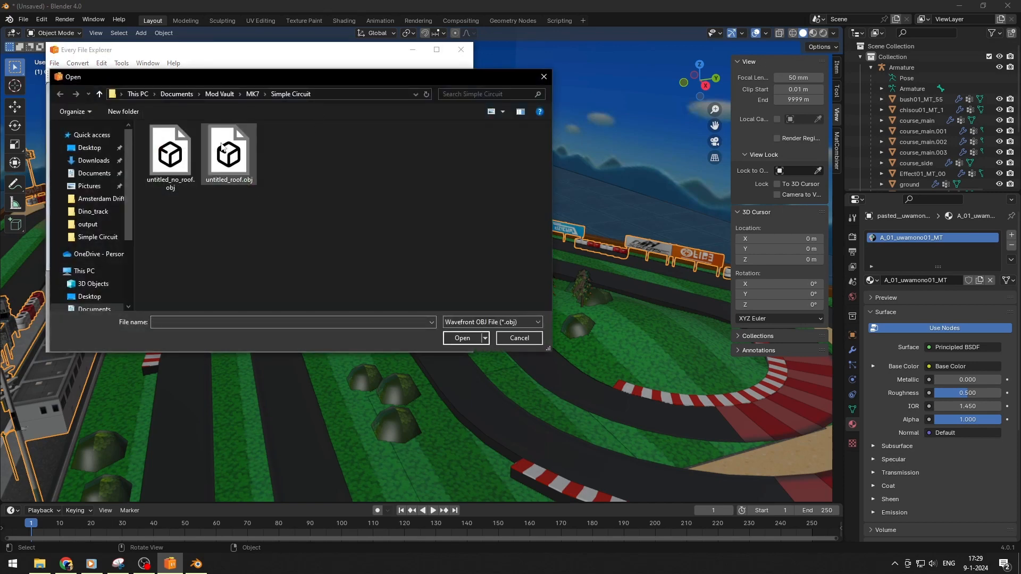
{"action": "left_click", "coordinate": [240, 160]}
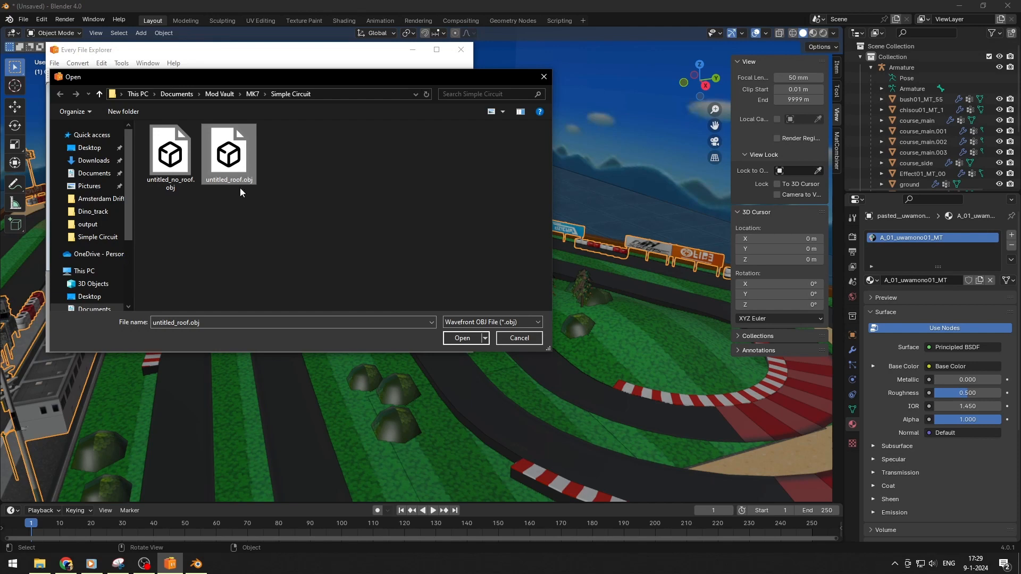
{"action": "double_click", "coordinate": [242, 160]}
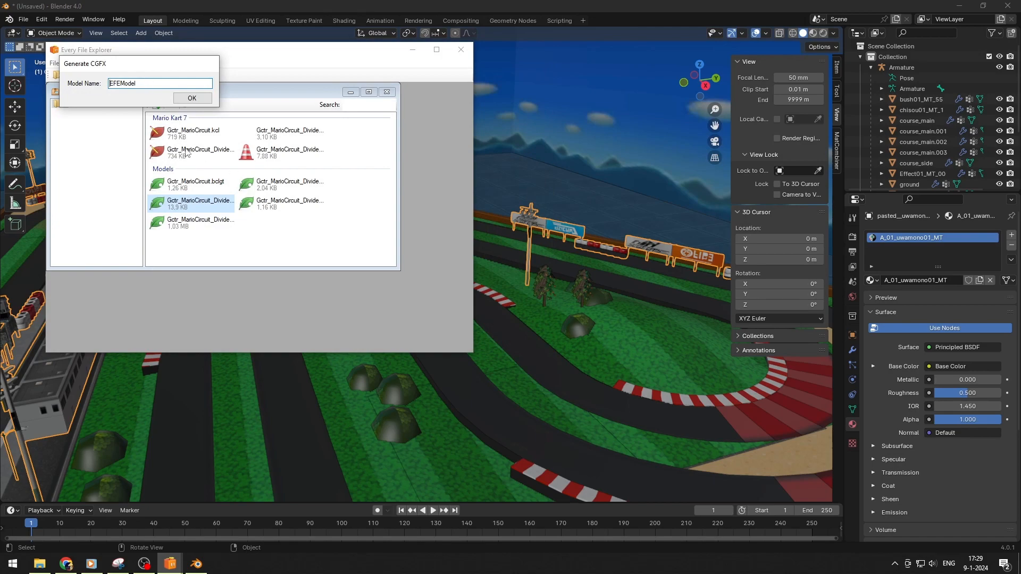
Step: Generate the CGFX with the model name Gctr_MarioCircuit_Divide, copied from the matching .bcmdl file in the Simple Circuit folder
{"action": "left_click", "coordinate": [39, 563]}
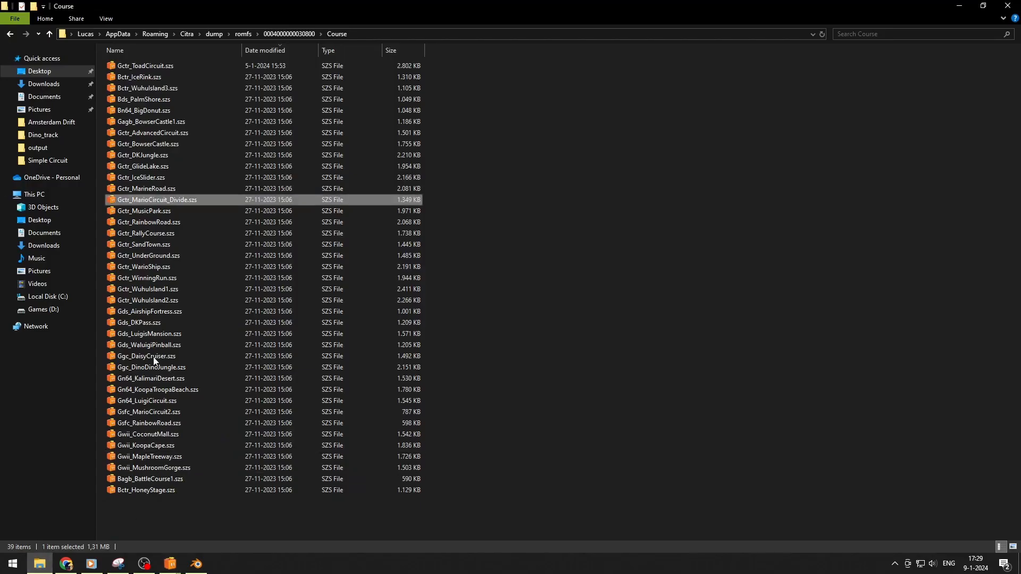
{"action": "left_click", "coordinate": [47, 160]}
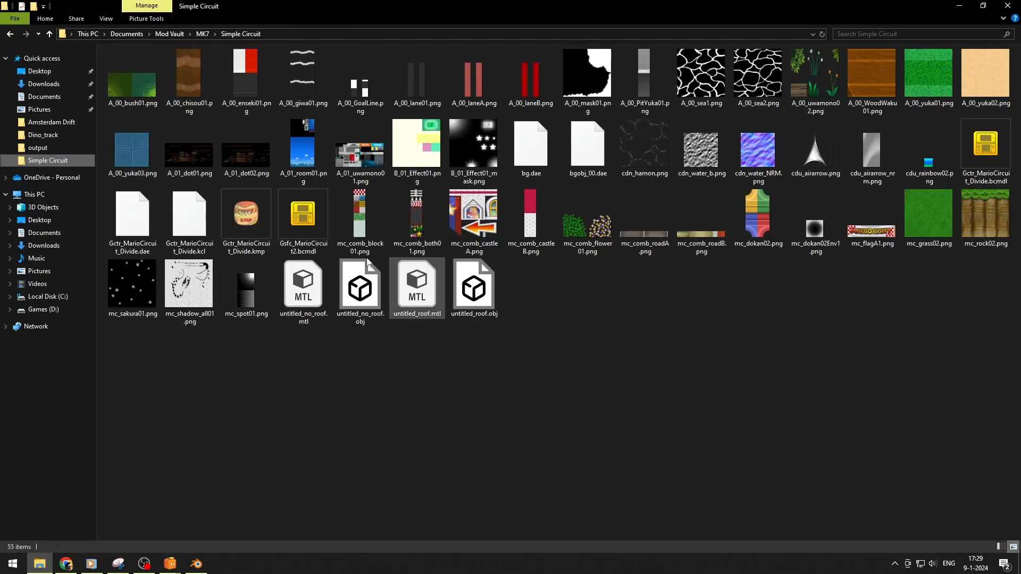
{"action": "left_click", "coordinate": [996, 173]}
{"action": "right_click", "coordinate": [996, 173]}
{"action": "left_click", "coordinate": [852, 404]}
{"action": "key", "text": "ctrl+c"}
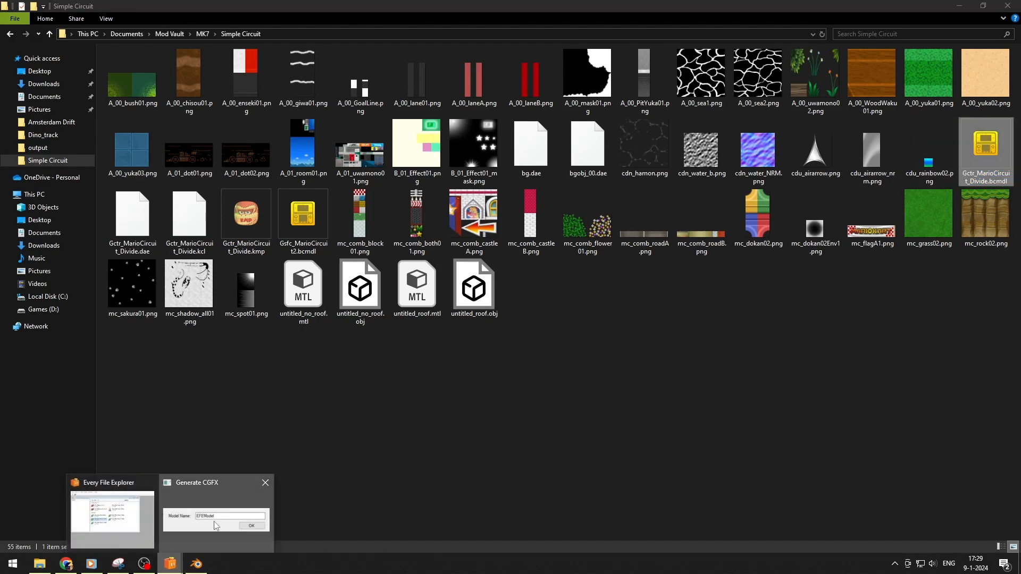
{"action": "left_click", "coordinate": [218, 511]}
{"action": "key", "text": "ctrl+a"}
{"action": "key", "text": "ctrl+v"}
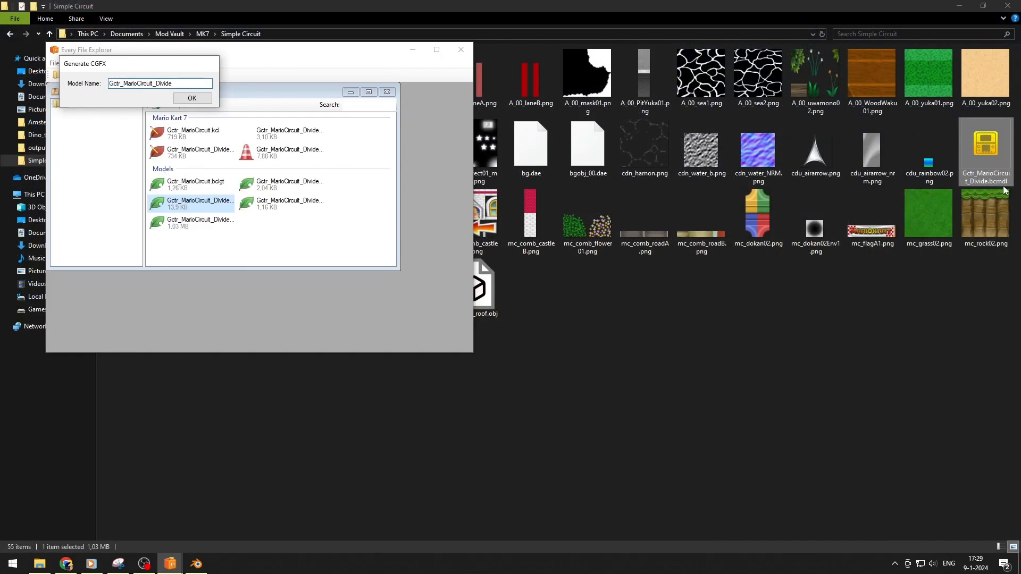
{"action": "left_click", "coordinate": [189, 99]}
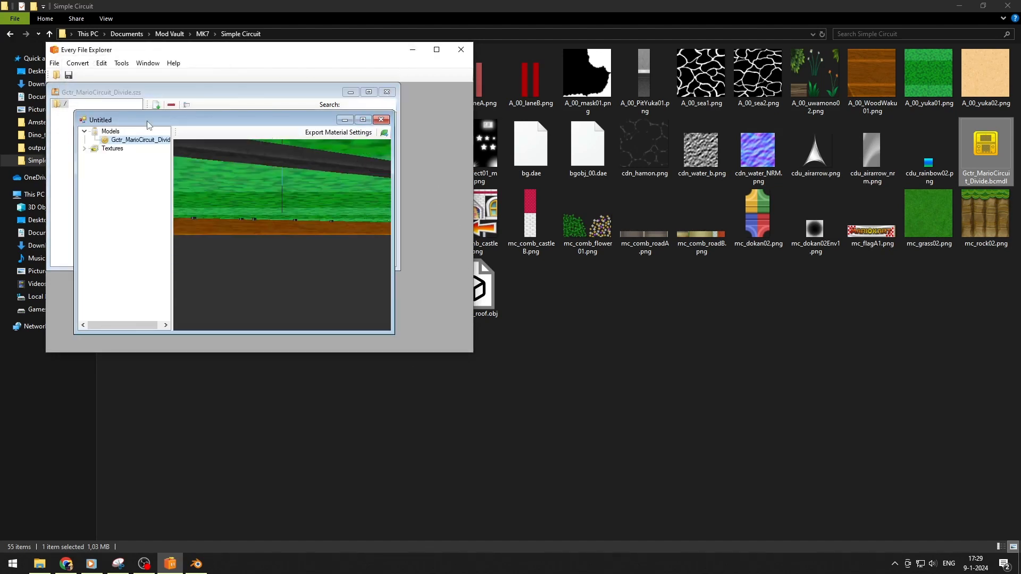
Step: Save the generated model as Untitled.bcmdl in the Simple Circuit folder, close its window and minimize Every File Explorer
{"action": "left_click", "coordinate": [54, 63]}
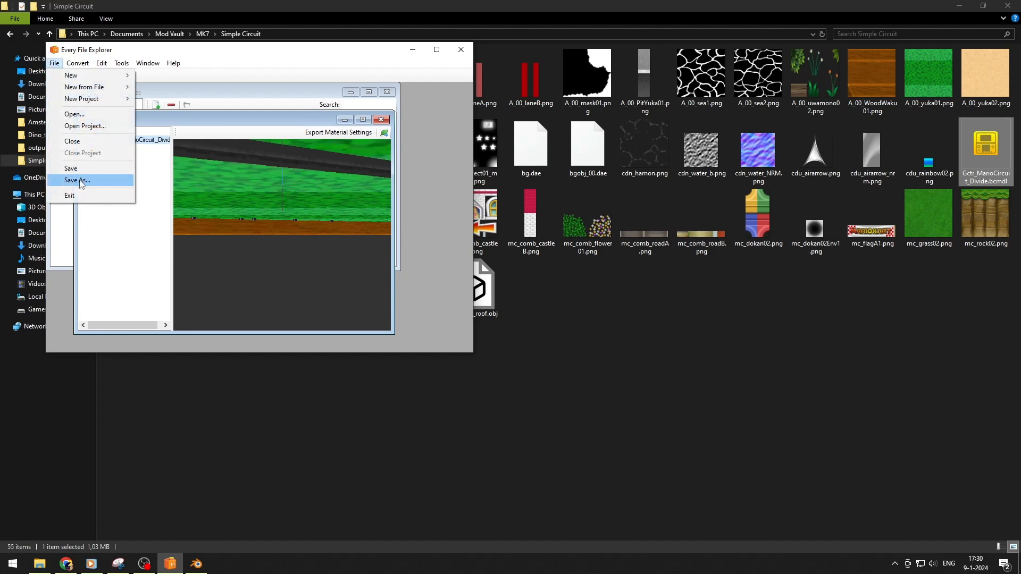
{"action": "left_click", "coordinate": [77, 180]}
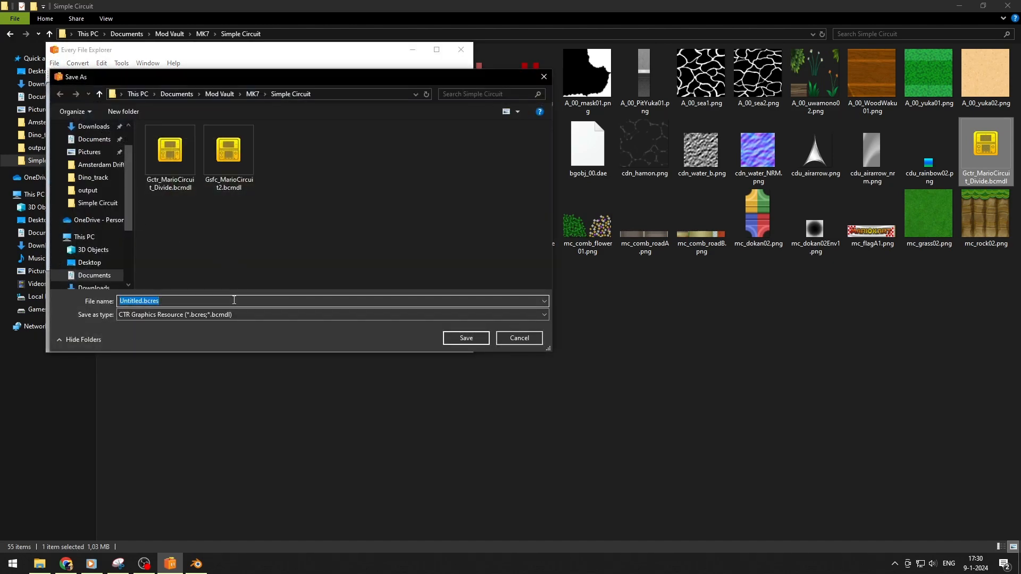
{"action": "left_click", "coordinate": [168, 301]}
{"action": "left_click", "coordinate": [461, 339]}
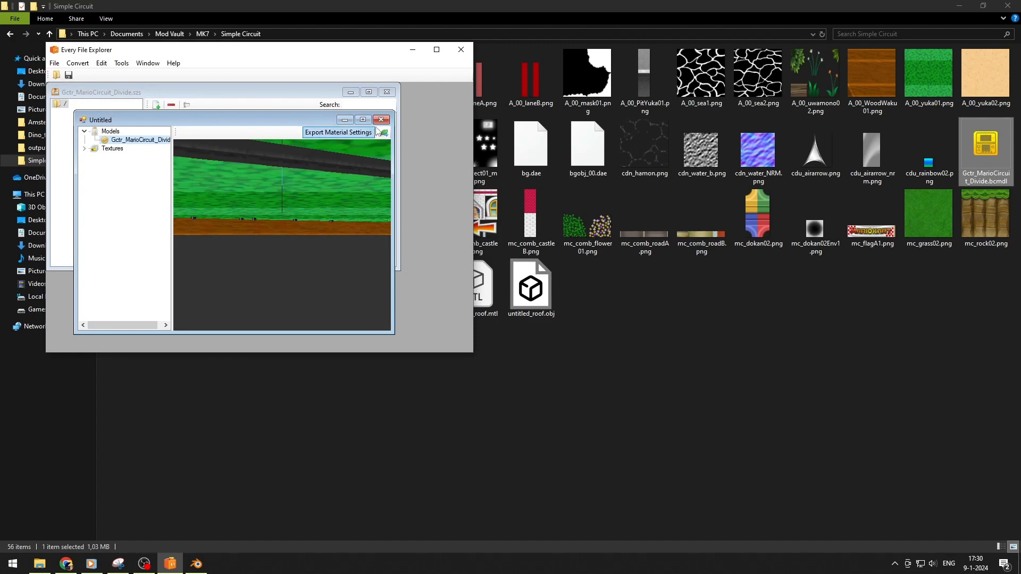
{"action": "left_click", "coordinate": [381, 119]}
{"action": "left_click", "coordinate": [412, 49]}
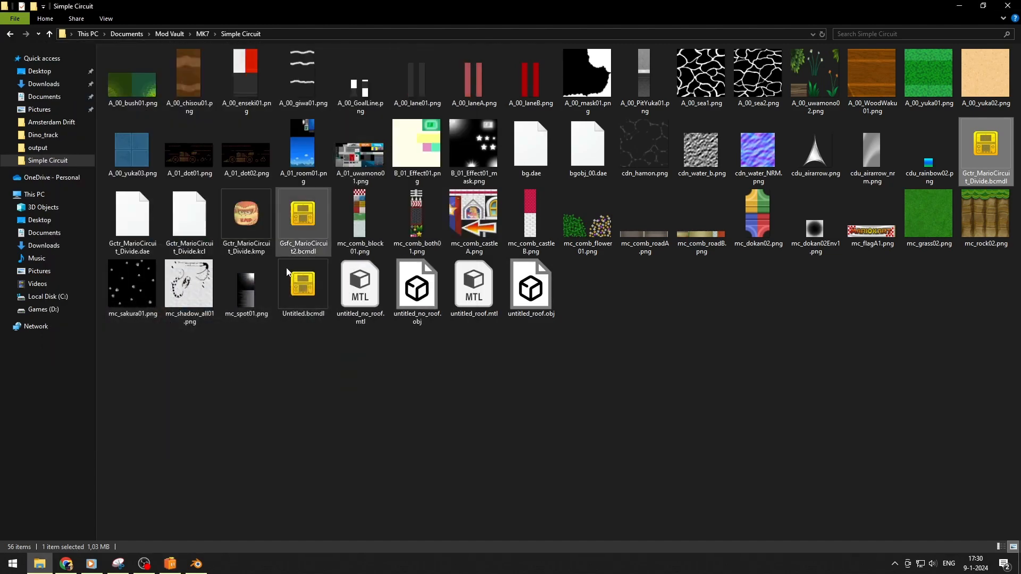
Step: Open Untitled.bcmdl in CTR Studio and look over the generated track model
{"action": "double_click", "coordinate": [306, 284]}
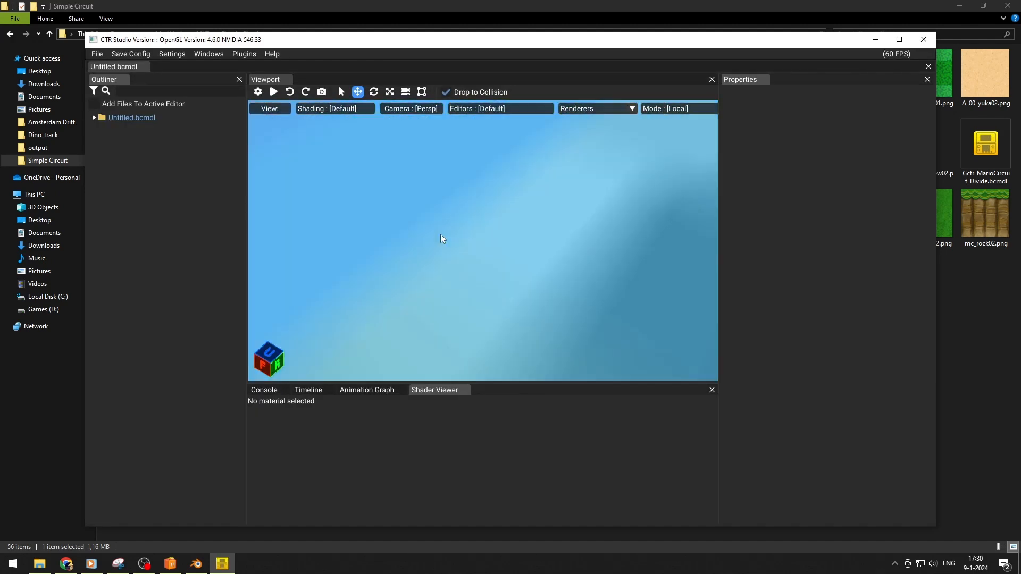
{"action": "right_click_drag", "start_coordinate": [440, 234], "coordinate": [317, 217]}
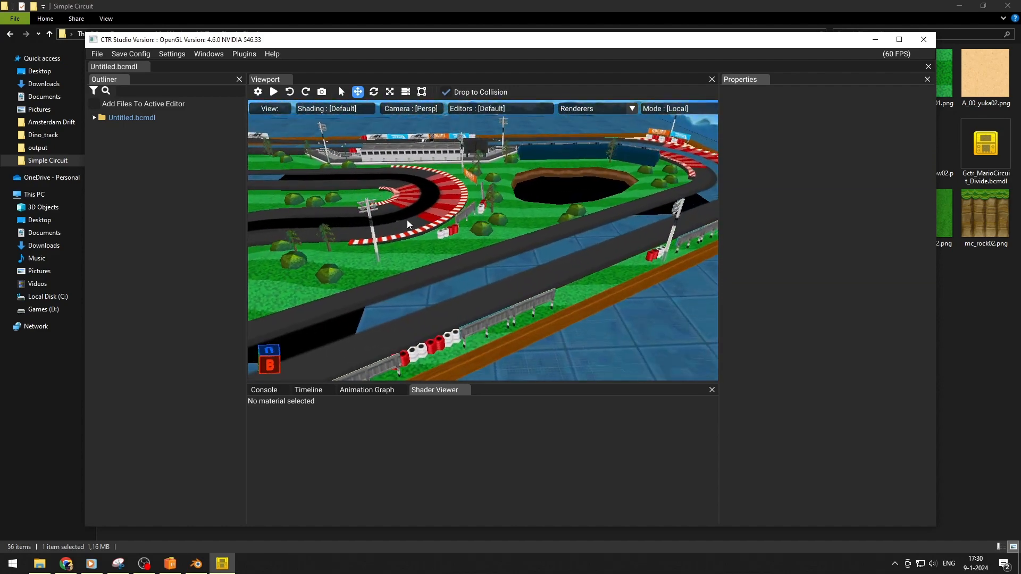
{"action": "right_click_drag", "start_coordinate": [407, 224], "coordinate": [556, 235]}
{"action": "right_click_drag", "start_coordinate": [266, 249], "coordinate": [206, 183]}
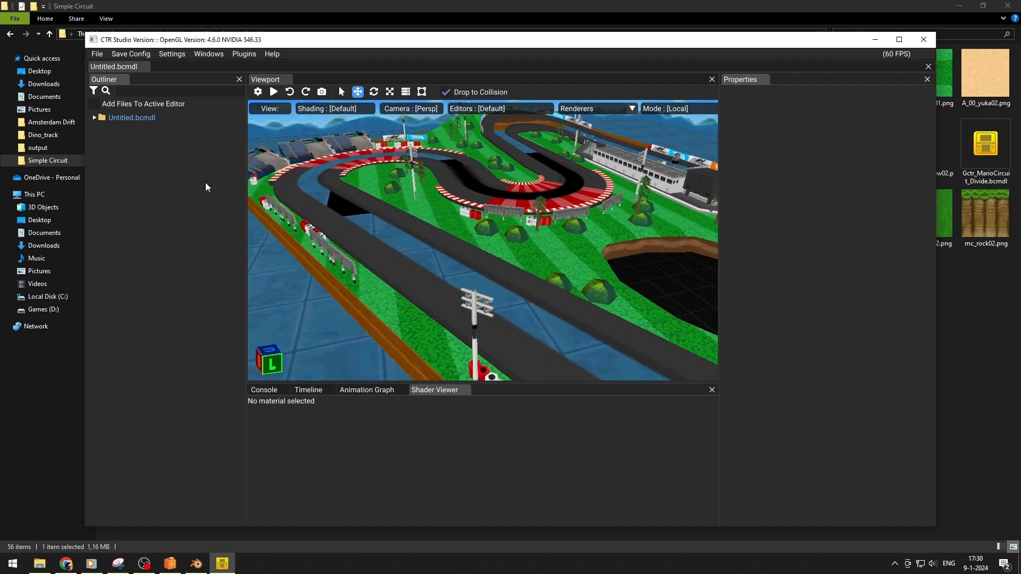
Step: Expand the Gctr_MarioCircuit_Divide model's materials and apply the Transparent render preset to A_00_bush01_MT
{"action": "left_click", "coordinate": [94, 118]}
{"action": "left_click", "coordinate": [106, 142]}
{"action": "left_click", "coordinate": [117, 154]}
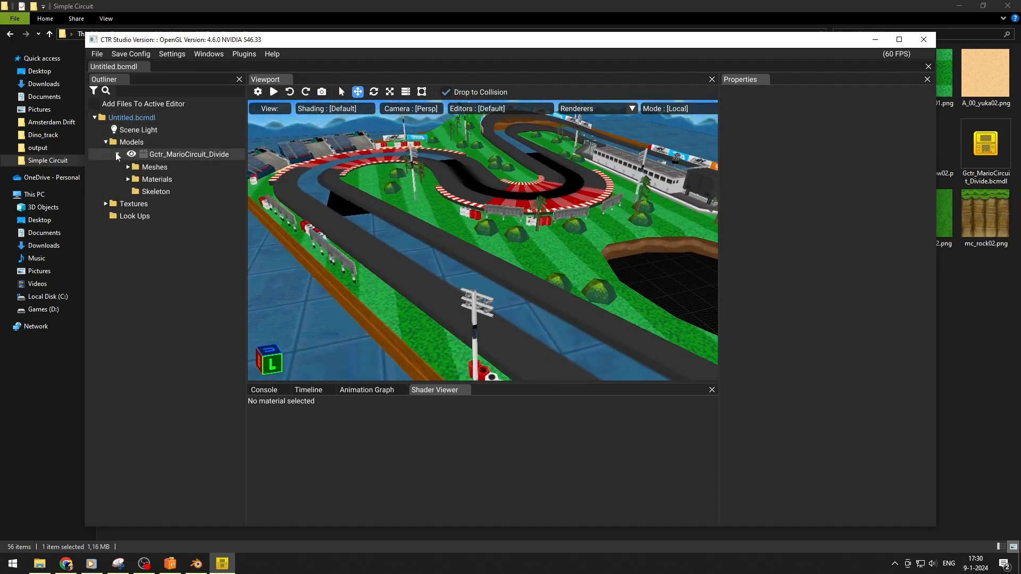
{"action": "left_click", "coordinate": [128, 179]}
{"action": "left_click", "coordinate": [188, 192]}
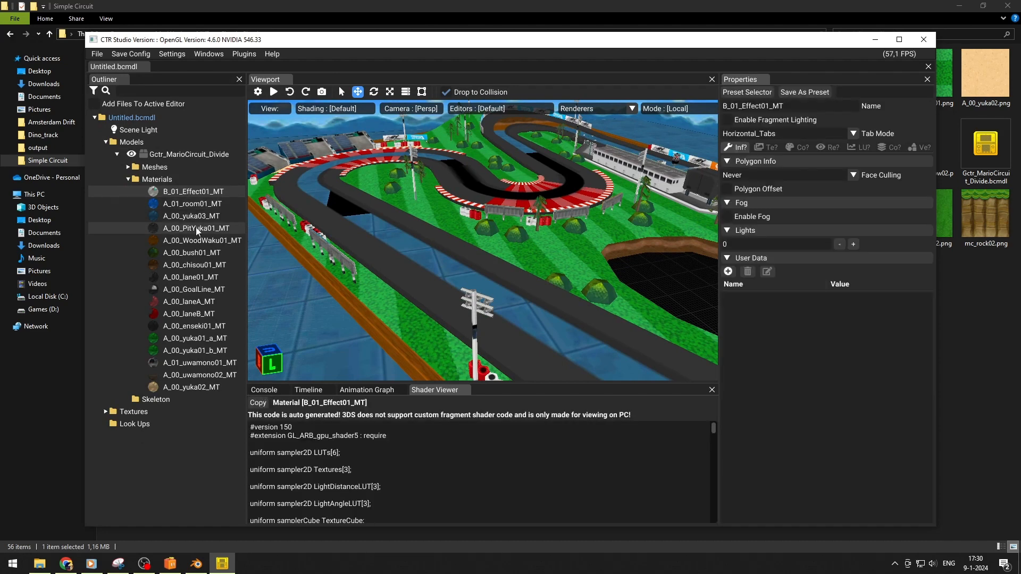
{"action": "left_click", "coordinate": [196, 228]}
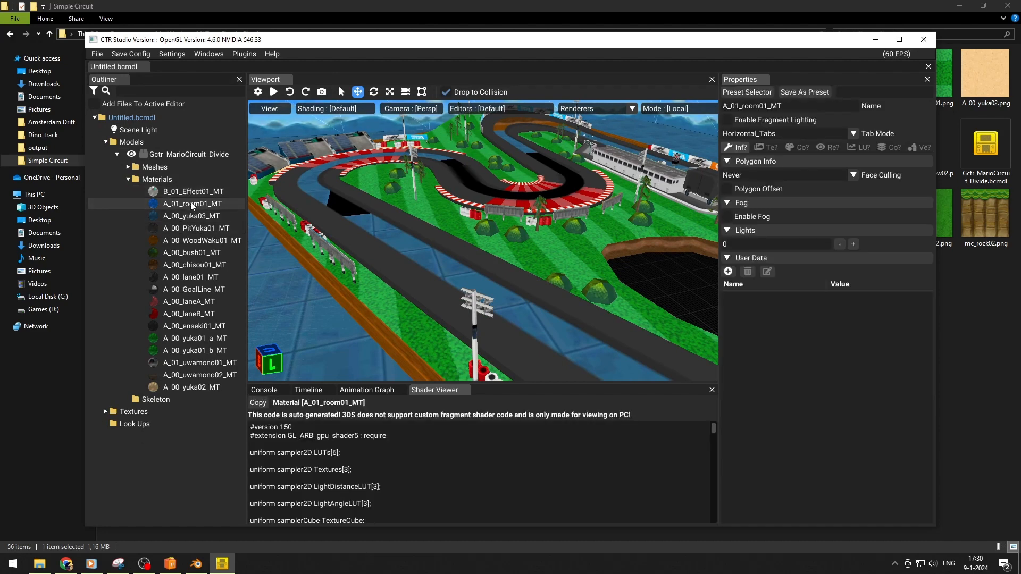
{"action": "left_click", "coordinate": [190, 254]}
{"action": "left_click_drag", "start_coordinate": [319, 245], "coordinate": [353, 178]}
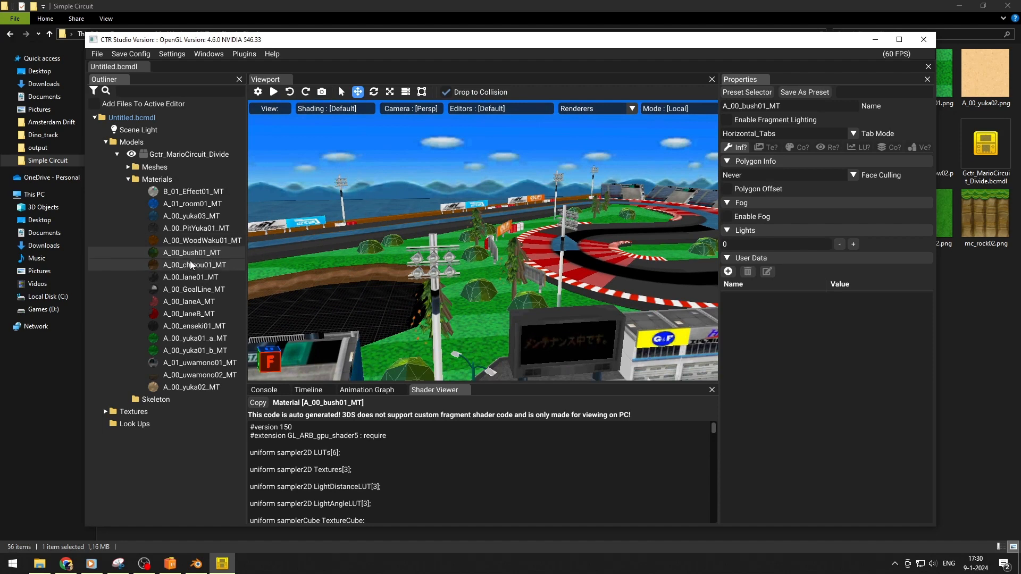
{"action": "left_click", "coordinate": [828, 148]}
{"action": "left_click", "coordinate": [761, 175]}
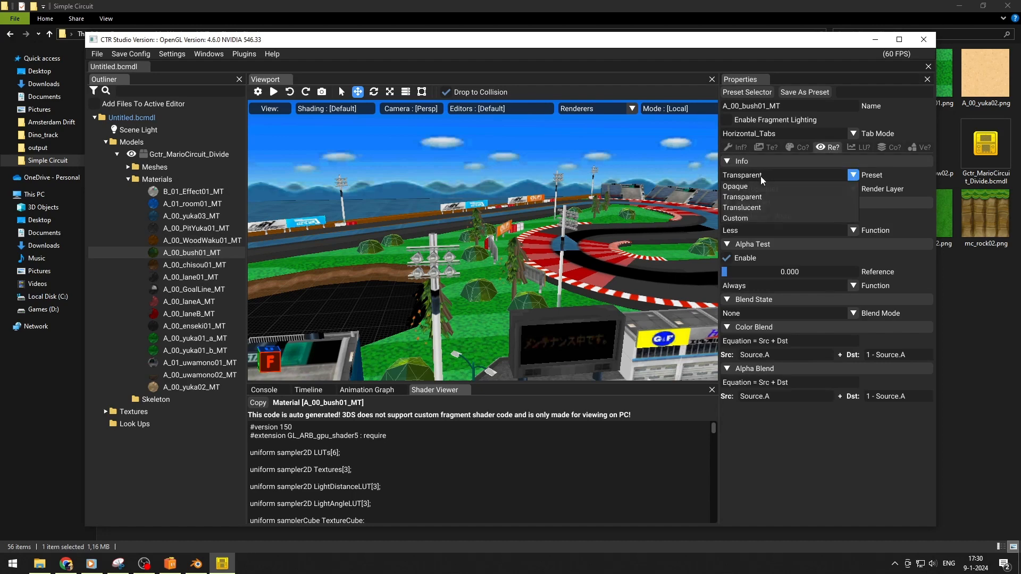
{"action": "left_click", "coordinate": [749, 198]}
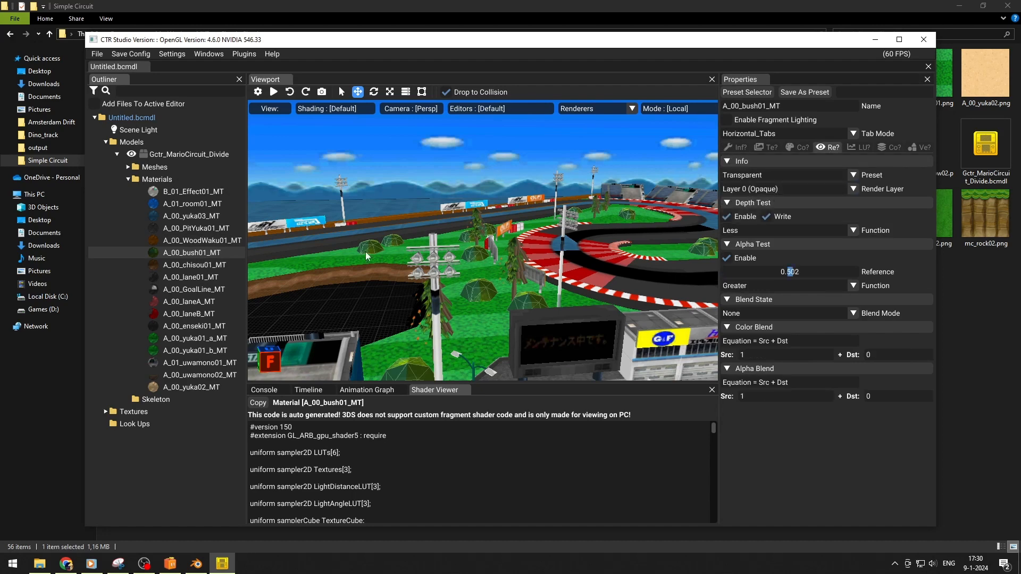
Step: Set the horizontal texture scale of the A_00_lane01_MT road material to 11
{"action": "left_click_drag", "start_coordinate": [554, 257], "coordinate": [428, 238]}
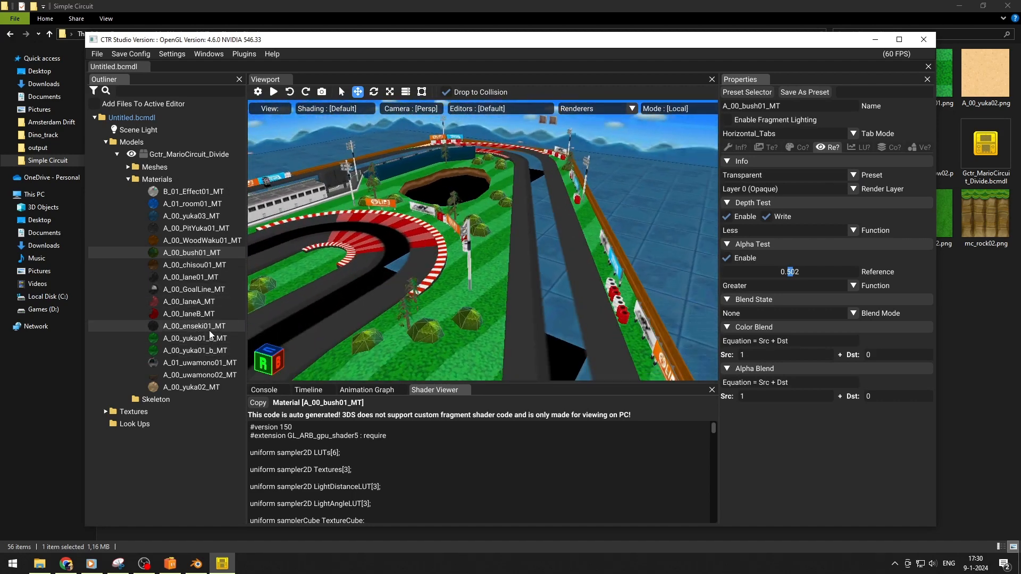
{"action": "left_click", "coordinate": [195, 277]}
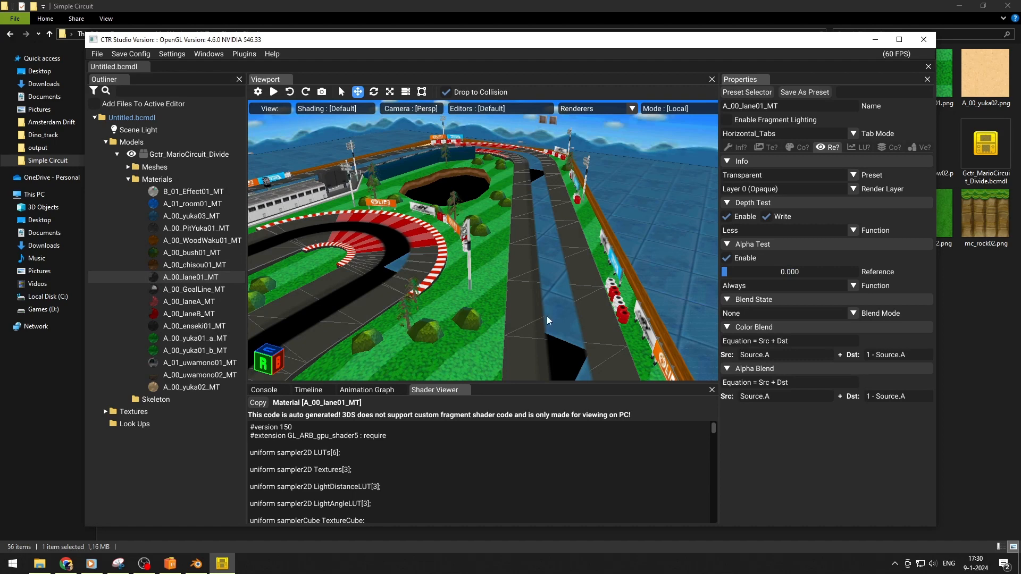
{"action": "left_click", "coordinate": [768, 148]}
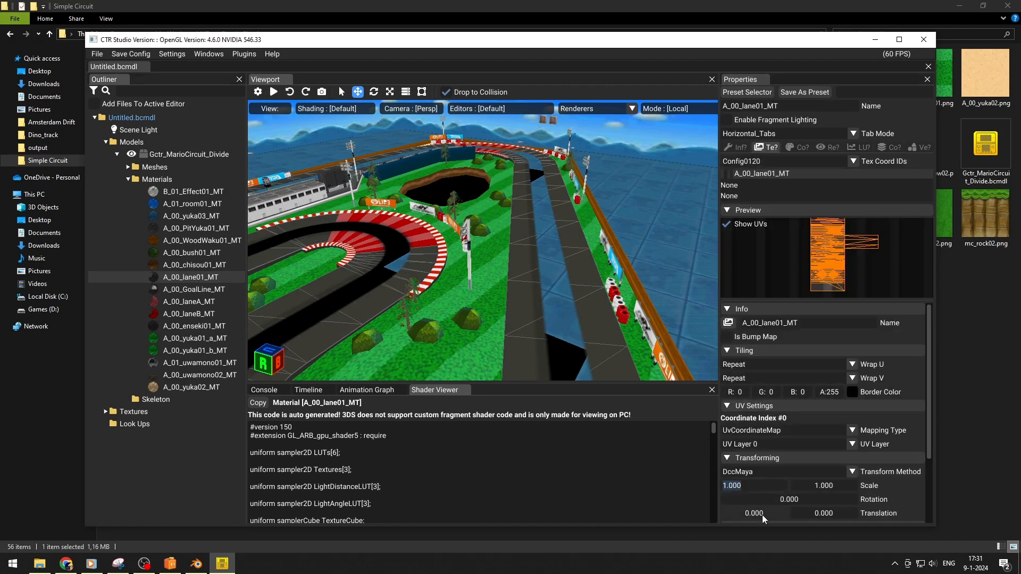
{"action": "type", "text": "11"}
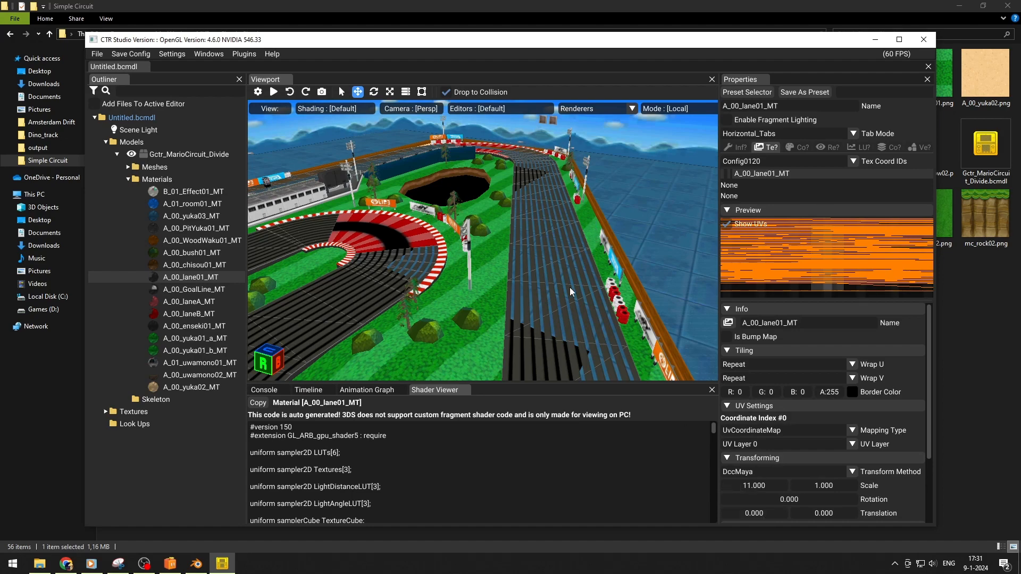
Step: Set the horizontal texture scale of the A_00_laneA_MT material to 11
{"action": "right_click_drag", "start_coordinate": [557, 284], "coordinate": [379, 278]}
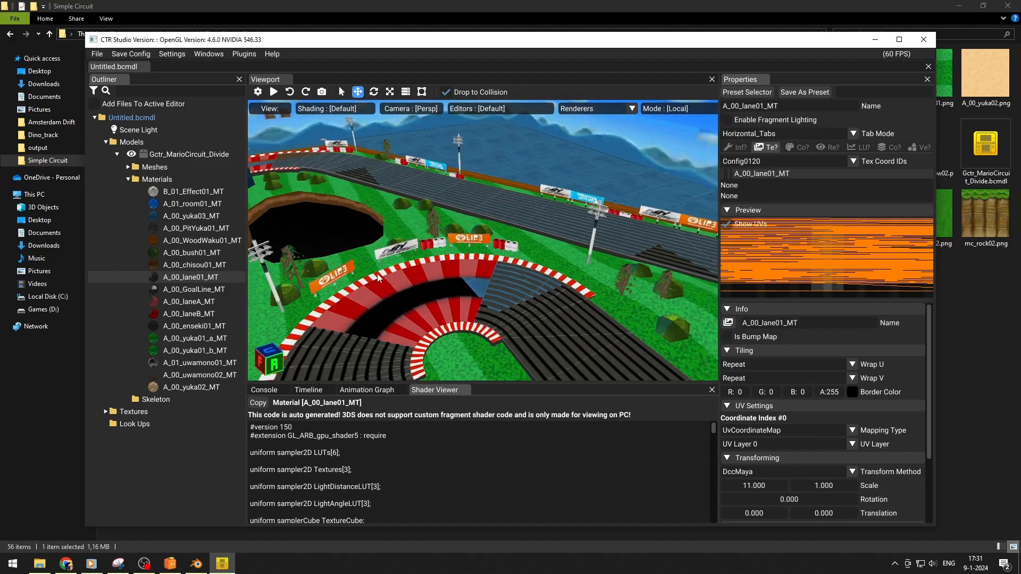
{"action": "left_click", "coordinate": [186, 303]}
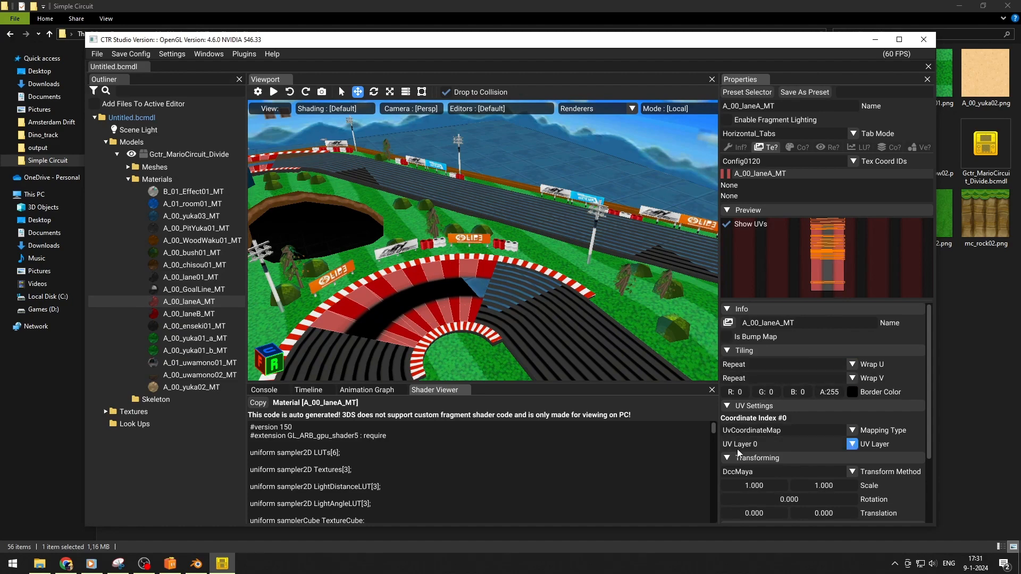
{"action": "left_click", "coordinate": [742, 488]}
{"action": "type", "text": "11"}
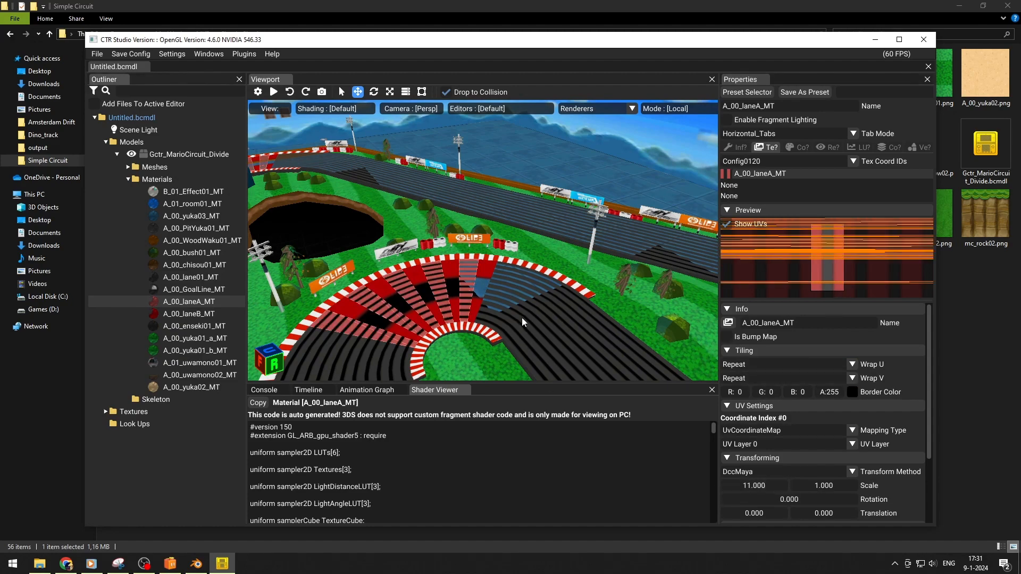
Step: Set the horizontal texture scale of the A_00_laneB_MT material to 11
{"action": "right_click_drag", "start_coordinate": [521, 319], "coordinate": [466, 268]}
{"action": "left_click", "coordinate": [186, 314]}
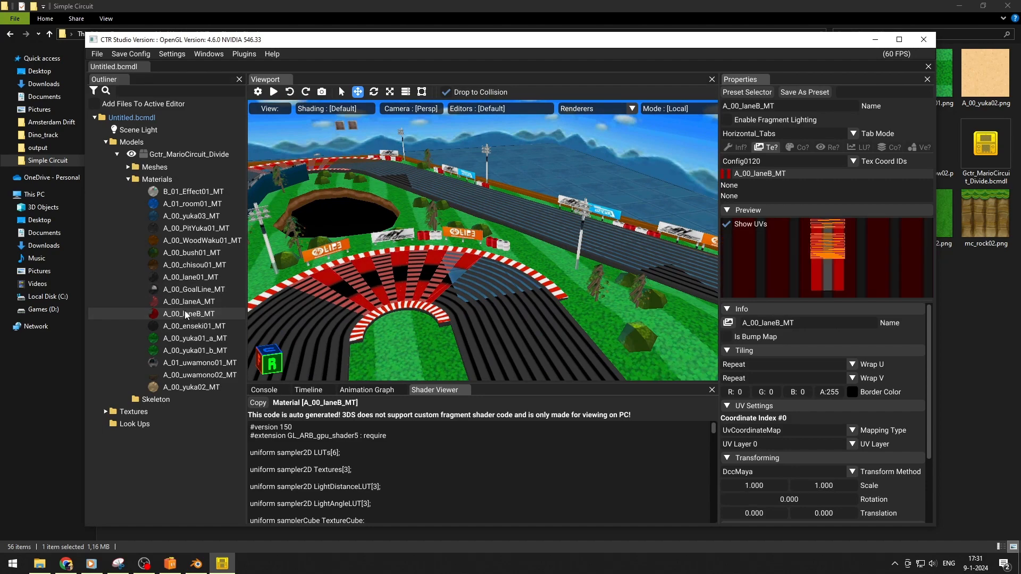
{"action": "left_click", "coordinate": [738, 488]}
{"action": "type", "text": "11"}
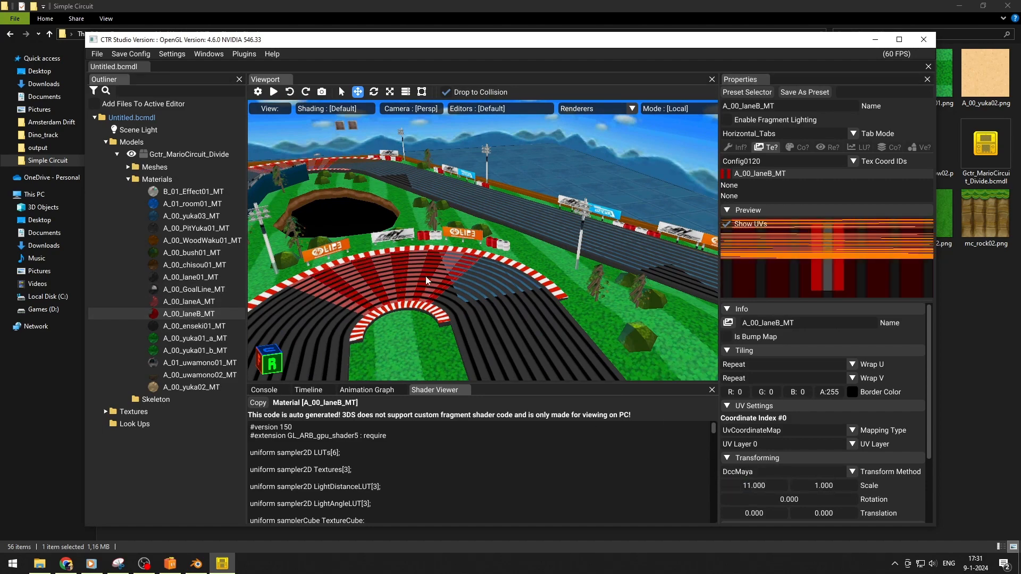
Step: Try the Mirror option for the A_00_laneB_MT texture's horizontal wrapping, and set it back to Repeat
{"action": "right_click_drag", "start_coordinate": [426, 276], "coordinate": [530, 236]}
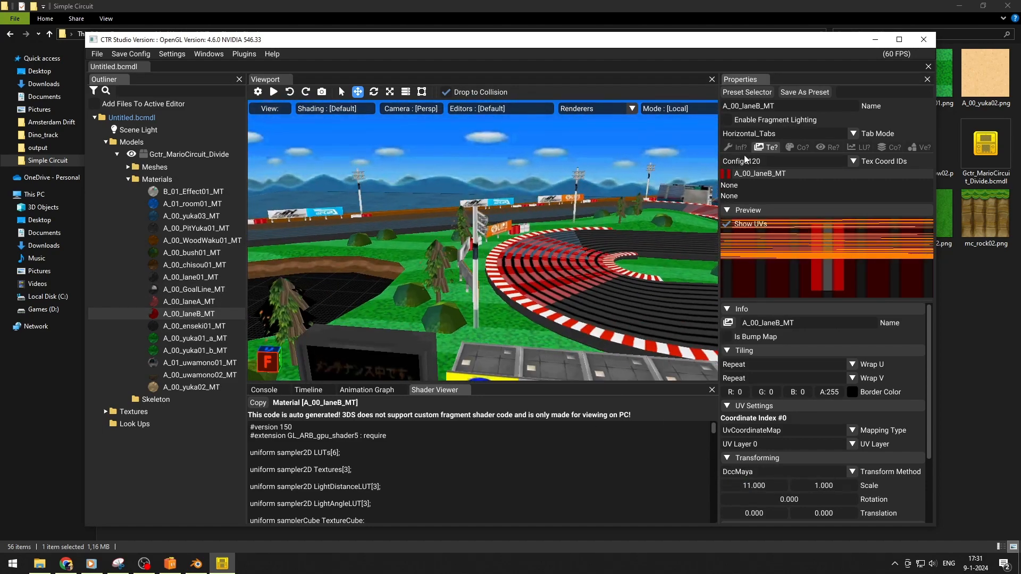
{"action": "left_click", "coordinate": [745, 364]}
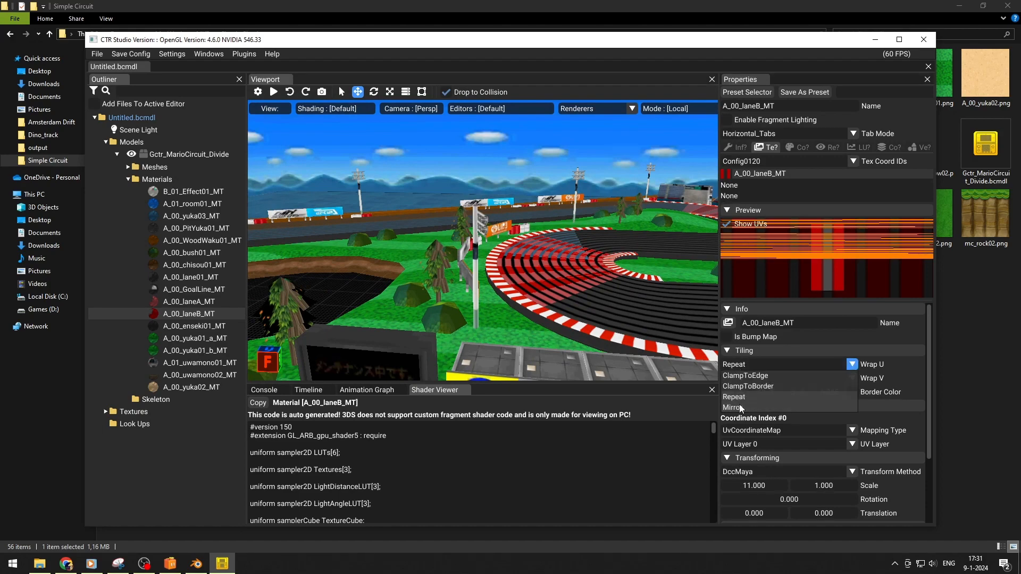
{"action": "left_click", "coordinate": [739, 404]}
{"action": "left_click", "coordinate": [736, 367]}
{"action": "left_click", "coordinate": [737, 399]}
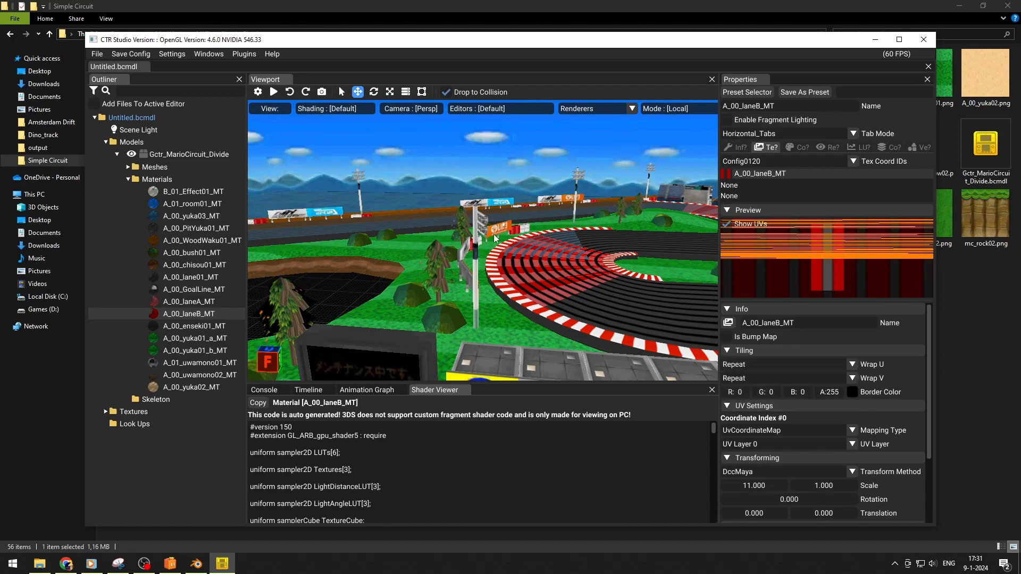
Step: Inspect the track model around the grandstands, billboard and goal line, and close the model editor
{"action": "right_click_drag", "start_coordinate": [511, 256], "coordinate": [534, 230]}
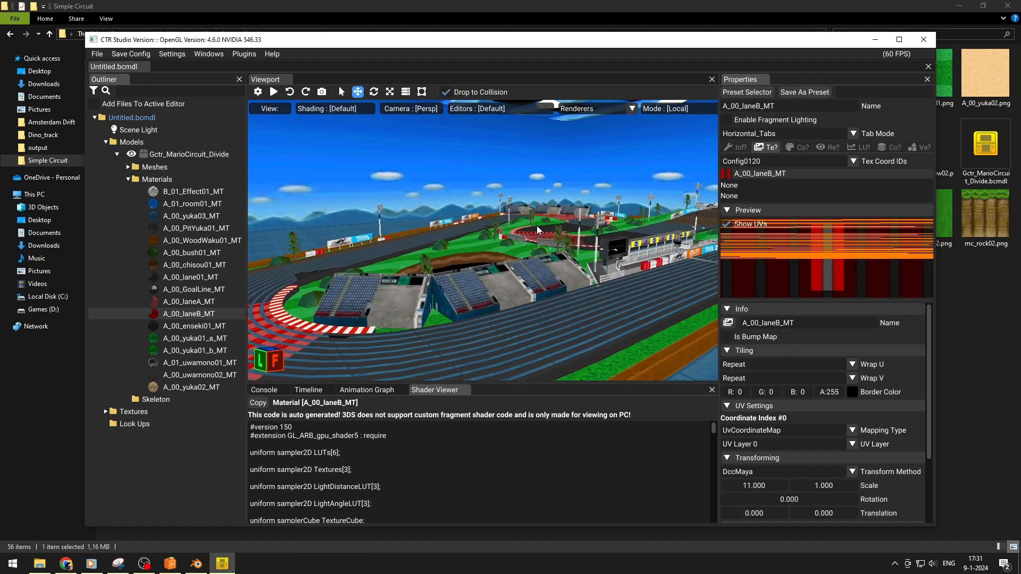
{"action": "mouse_move", "coordinate": [538, 225]}
{"action": "right_mouse_down"}
{"action": "mouse_move", "coordinate": [517, 239]}
{"action": "mouse_move", "coordinate": [435, 237]}
{"action": "mouse_move", "coordinate": [535, 234]}
{"action": "mouse_move", "coordinate": [391, 234]}
{"action": "mouse_move", "coordinate": [482, 206]}
{"action": "mouse_move", "coordinate": [529, 210]}
{"action": "right_mouse_up"}
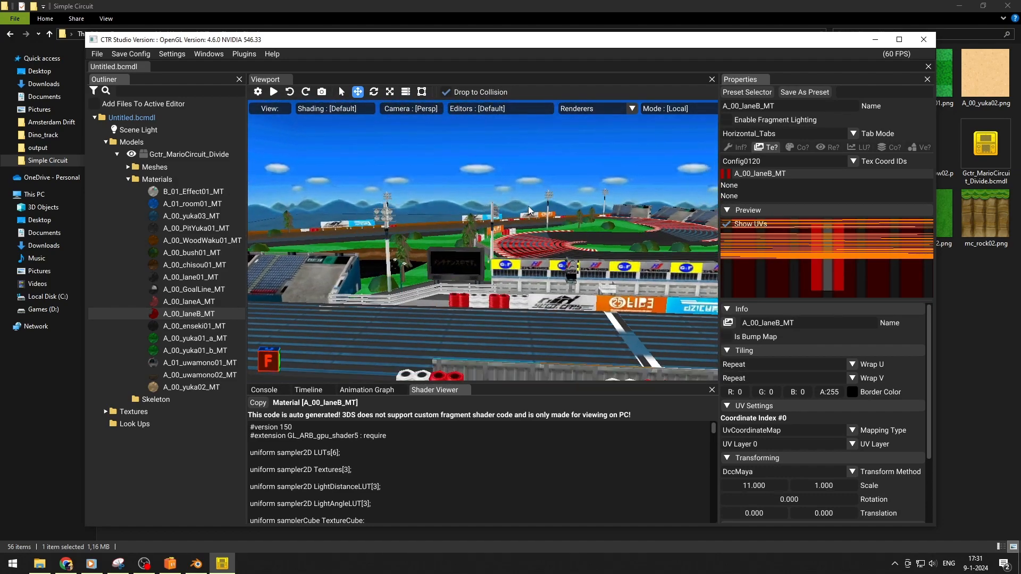
{"action": "scroll", "coordinate": [530, 209], "scroll_direction": "up", "scroll_amount": 10}
{"action": "scroll", "coordinate": [531, 208], "scroll_direction": "down", "scroll_amount": 3}
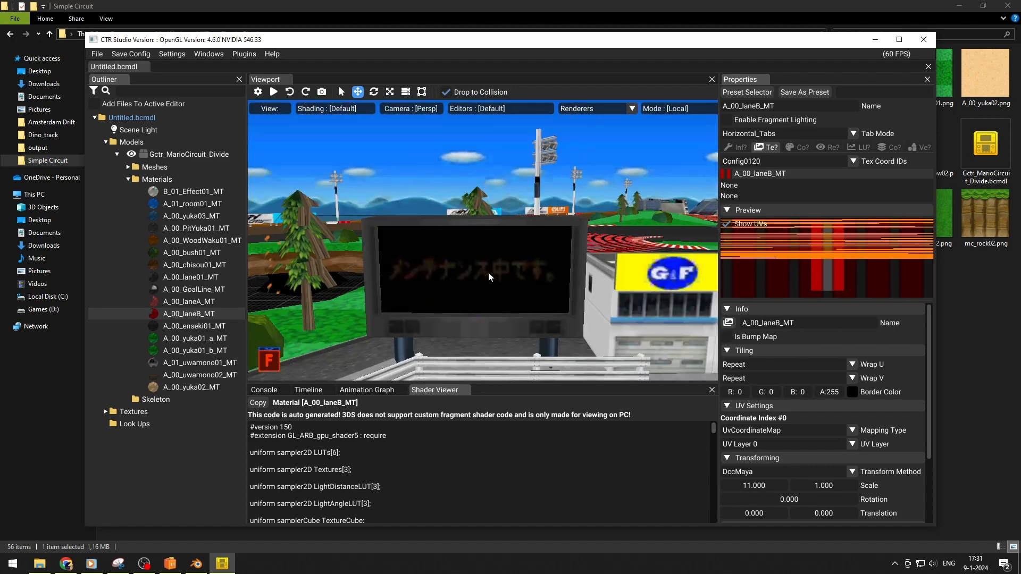
{"action": "scroll", "coordinate": [557, 253], "scroll_direction": "down", "scroll_amount": 10}
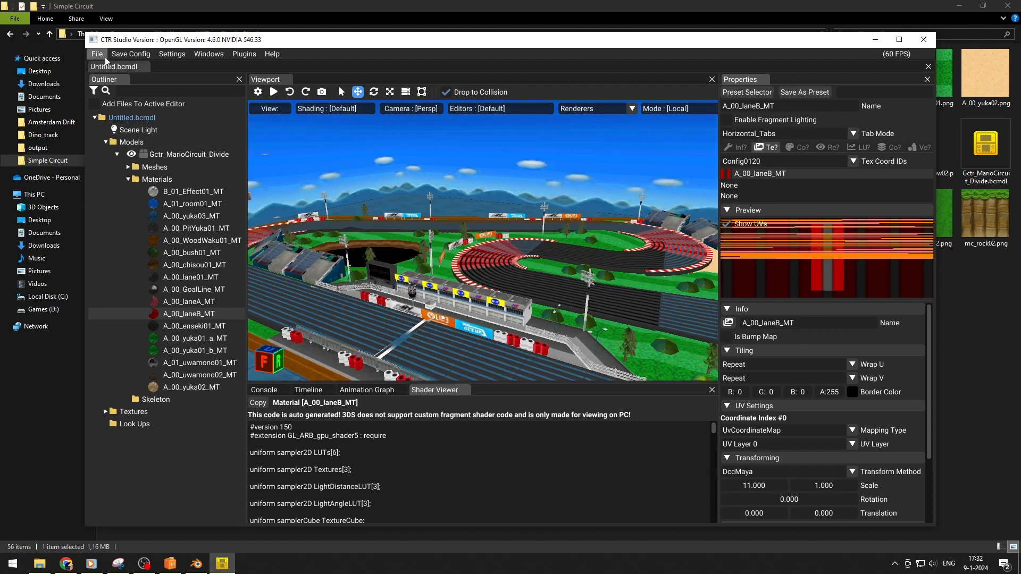
{"action": "left_click", "coordinate": [103, 56]}
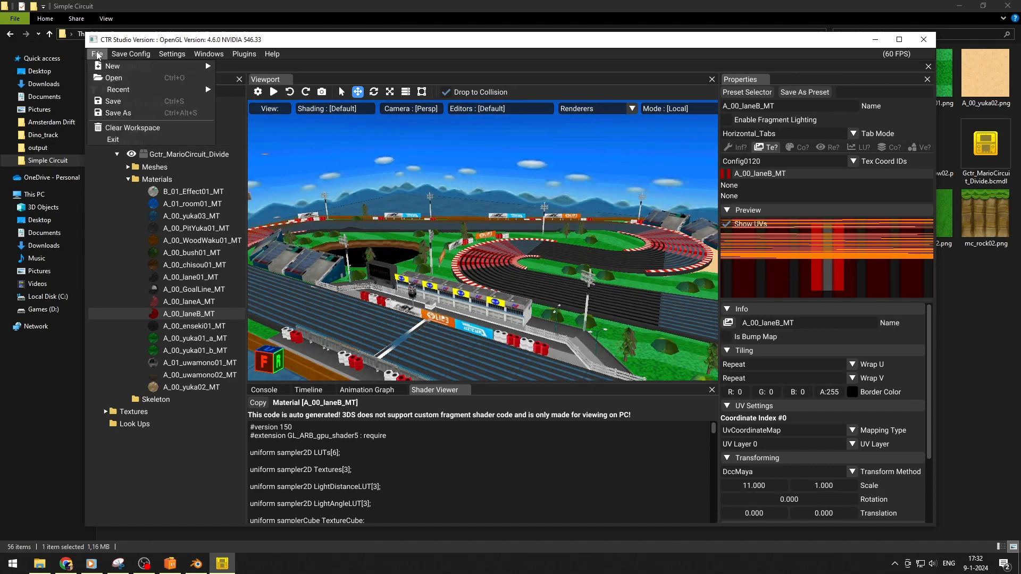
{"action": "left_click", "coordinate": [486, 224]}
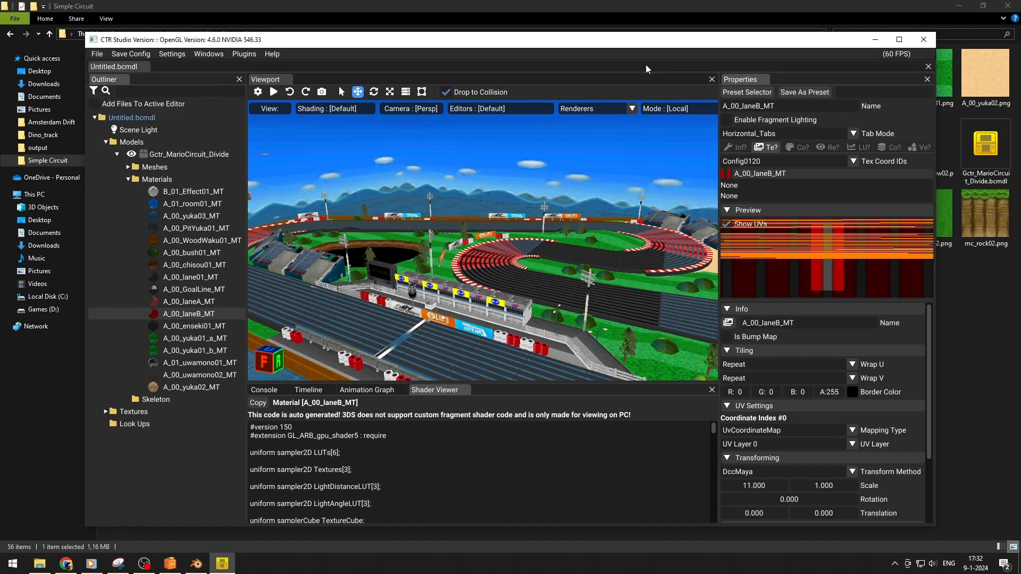
{"action": "left_click", "coordinate": [922, 42]}
{"action": "left_click", "coordinate": [548, 320]}
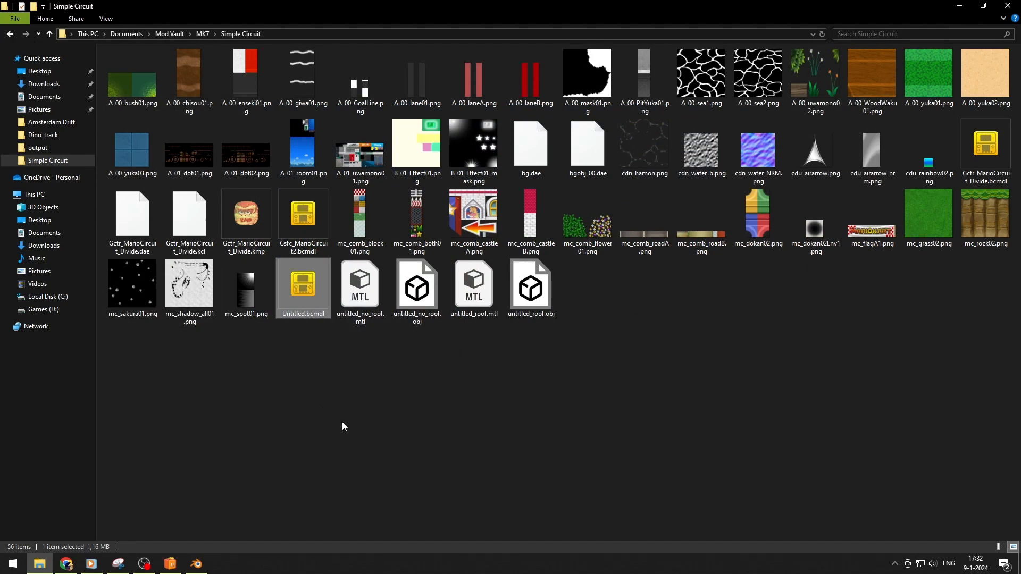
Step: Switch to Every File Explorer and replace the 13.9 KB Gctr_MarioCircuit_Divide model in the SZS archive with Untitled.bcmdl
{"action": "left_click", "coordinate": [170, 563]}
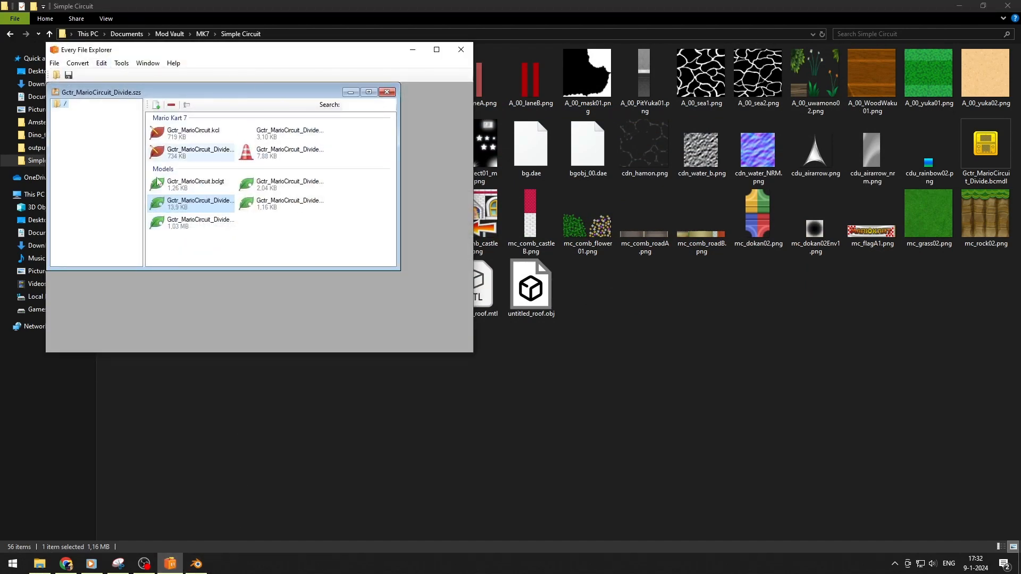
{"action": "right_click", "coordinate": [203, 211]}
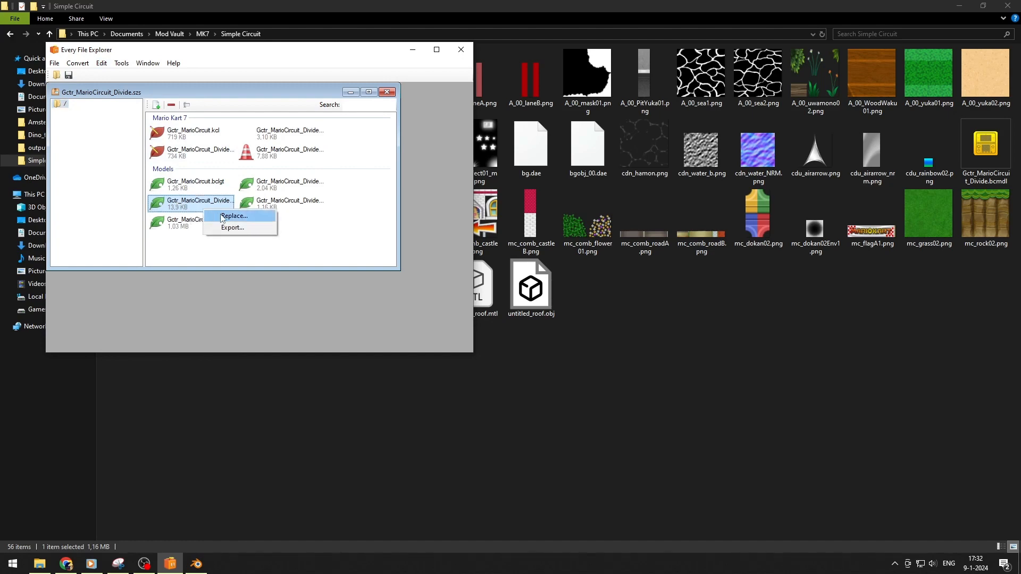
{"action": "left_click", "coordinate": [220, 214]}
{"action": "scroll", "coordinate": [324, 232], "scroll_direction": "down", "scroll_amount": 1}
{"action": "scroll", "coordinate": [372, 260], "scroll_direction": "down", "scroll_amount": 5}
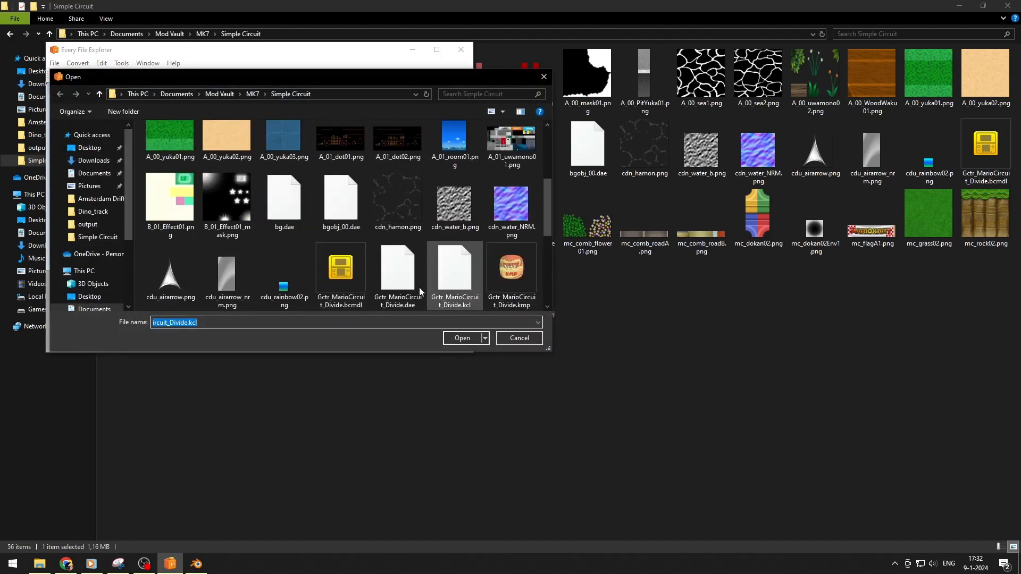
{"action": "left_click_drag", "start_coordinate": [261, 81], "coordinate": [559, 113]}
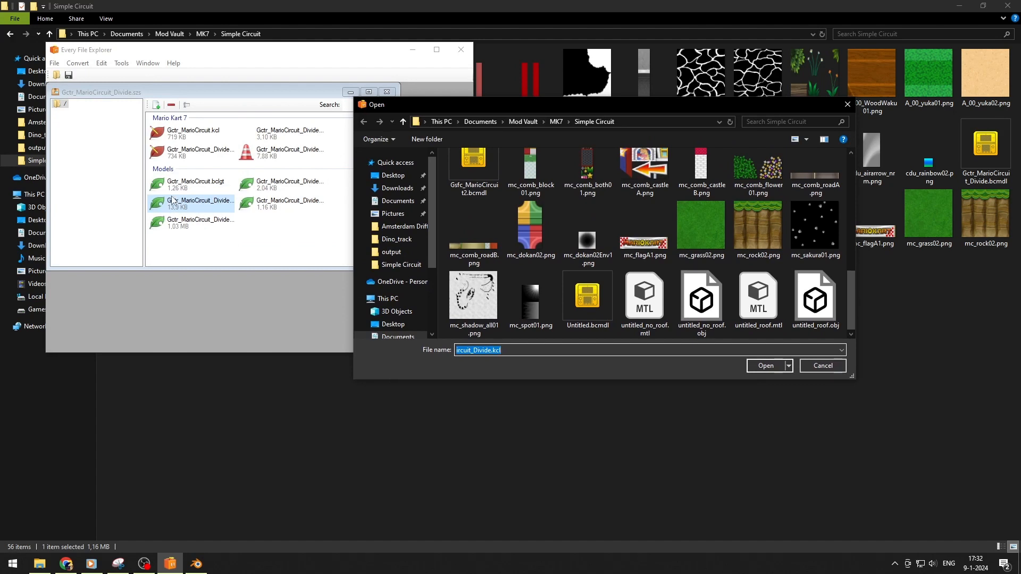
{"action": "double_click", "coordinate": [587, 299]}
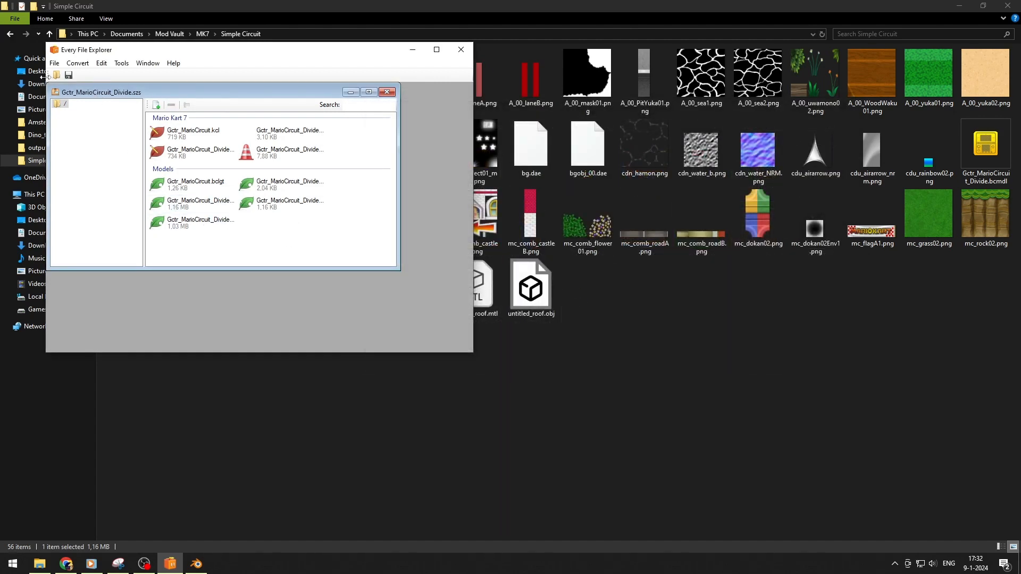
Step: Save the Gctr_MarioCircuit_Divide.szs archive and close Every File Explorer
{"action": "left_click", "coordinate": [55, 64]}
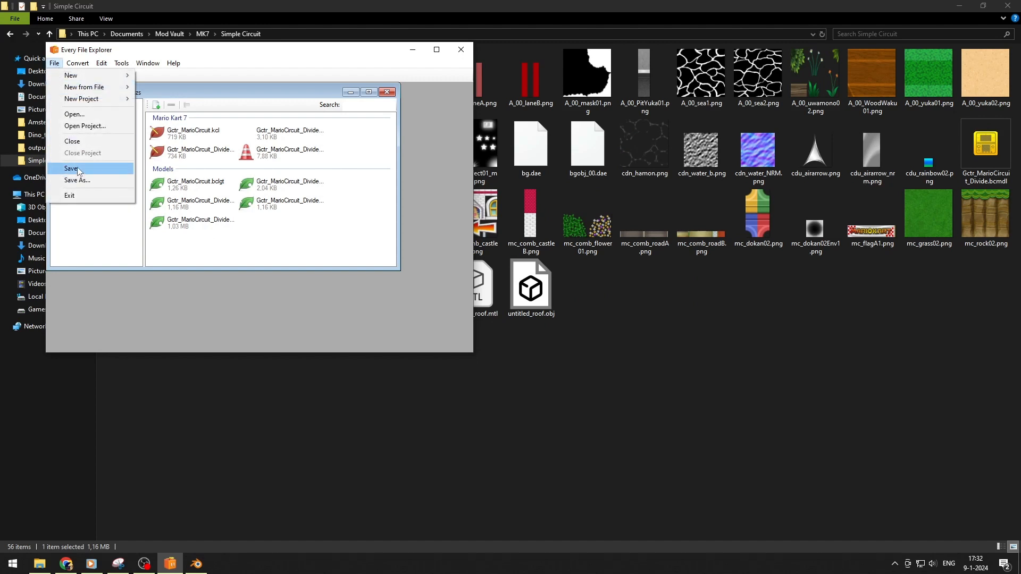
{"action": "left_click_drag", "start_coordinate": [239, 51], "coordinate": [667, 193]}
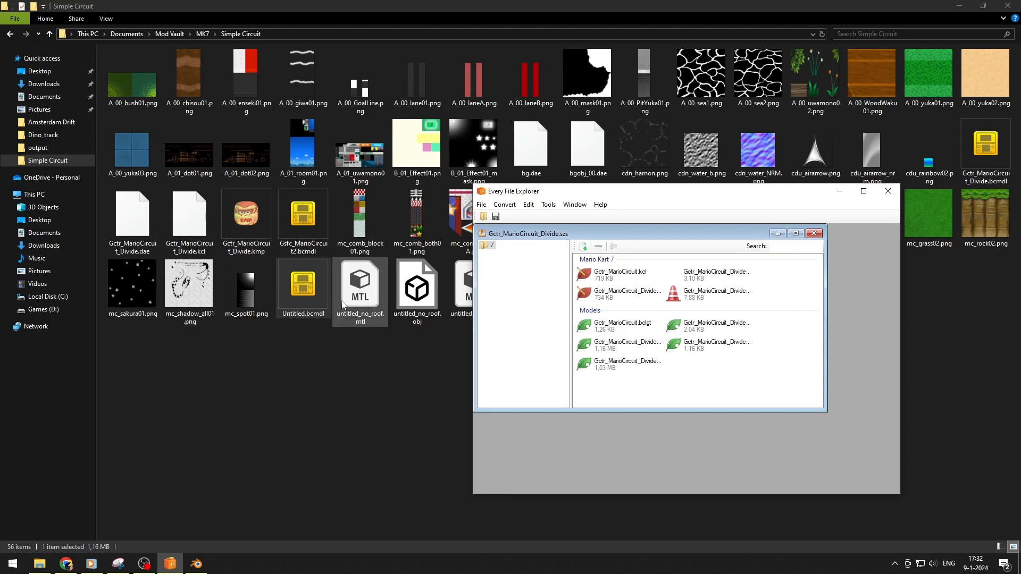
{"action": "left_click", "coordinate": [481, 205]}
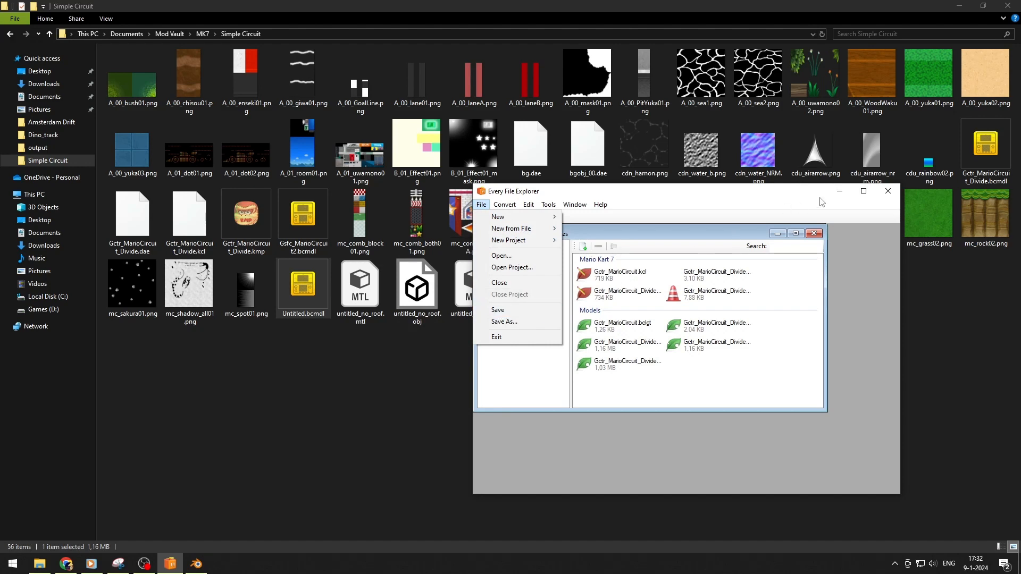
{"action": "left_click", "coordinate": [886, 193]}
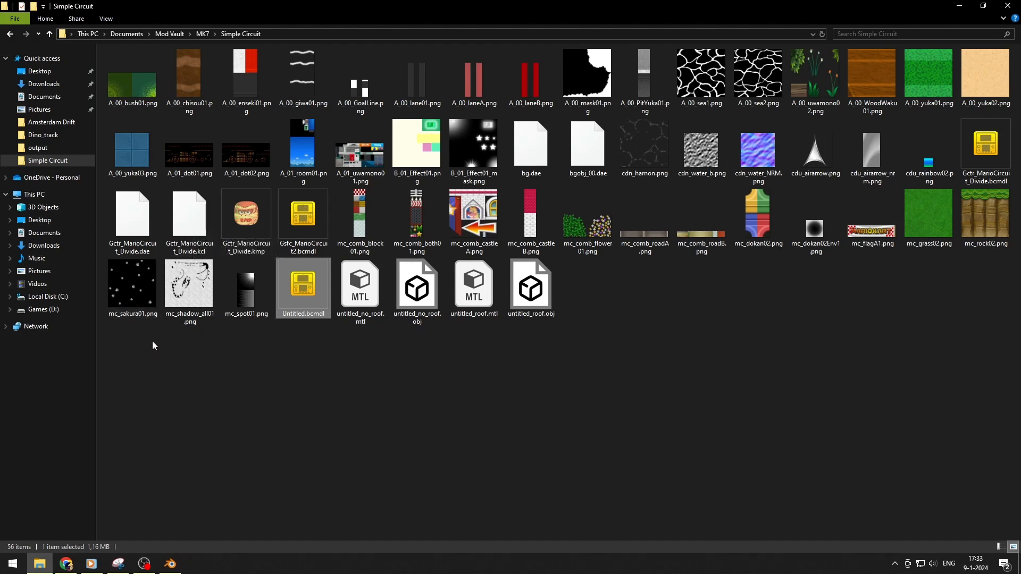
Step: Launch the Citra emulator and dismiss the prompt about finding a new app
{"action": "key", "text": "super"}
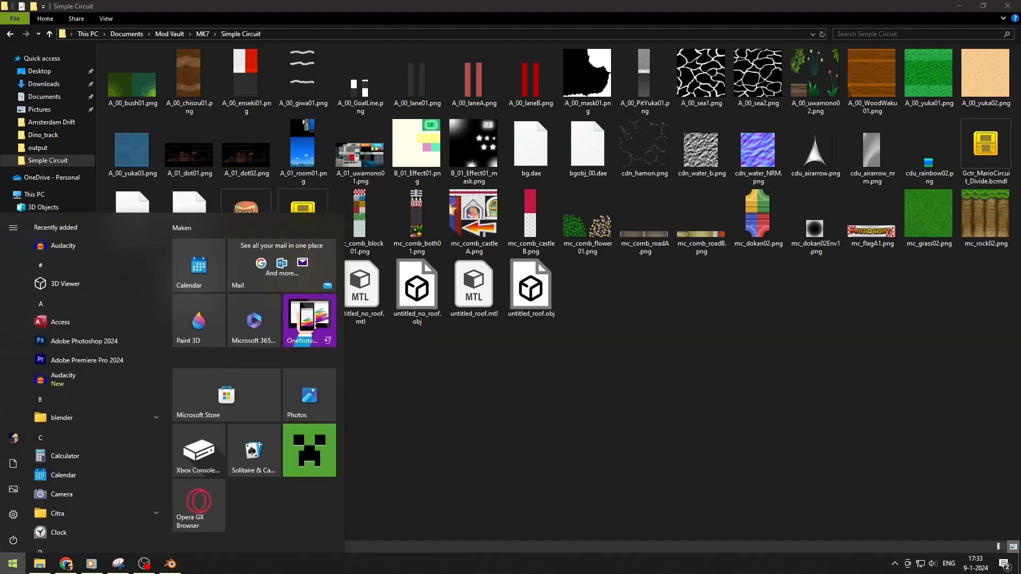
{"action": "type", "text": "citra"}
{"action": "key", "text": "Return"}
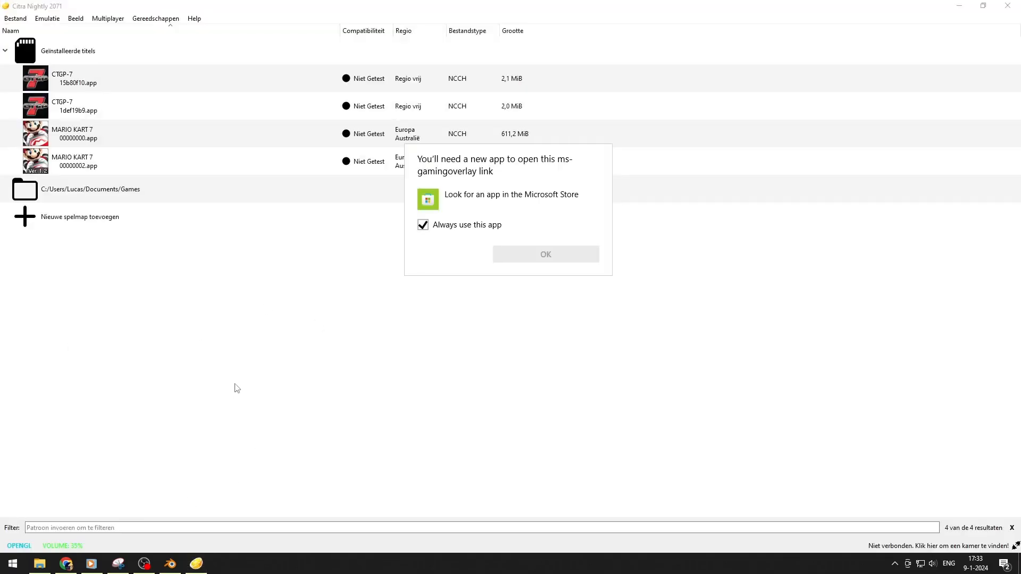
{"action": "left_click", "coordinate": [599, 245]}
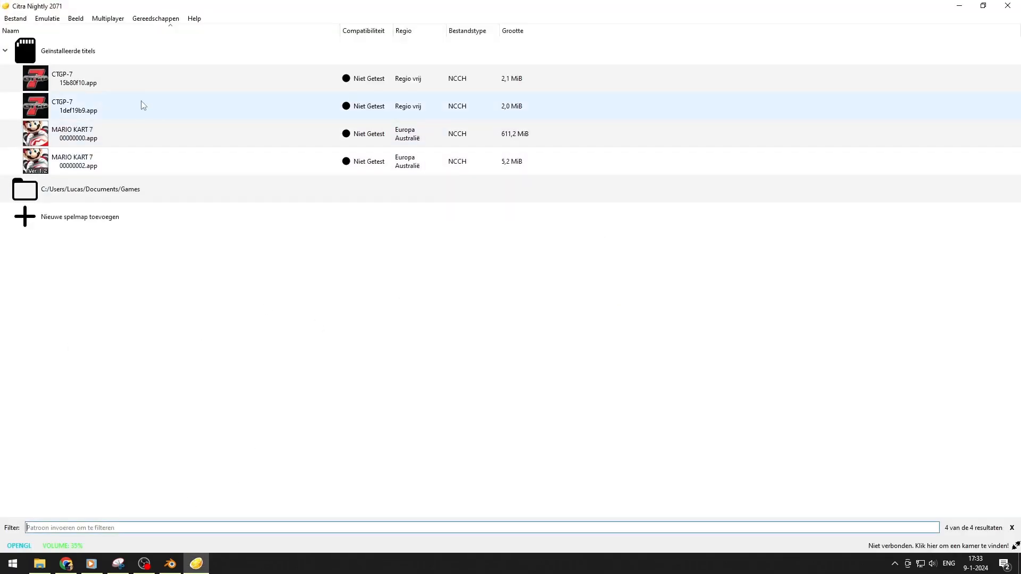
Step: Open the mods location of the first CTGP-7 title from Citra's game list
{"action": "right_click", "coordinate": [91, 74]}
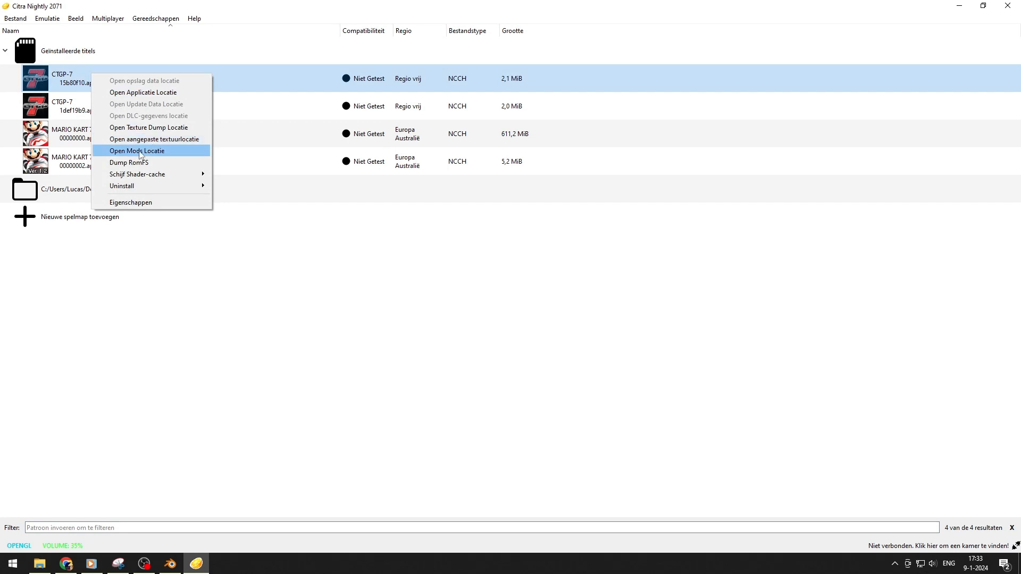
{"action": "left_click", "coordinate": [140, 152]}
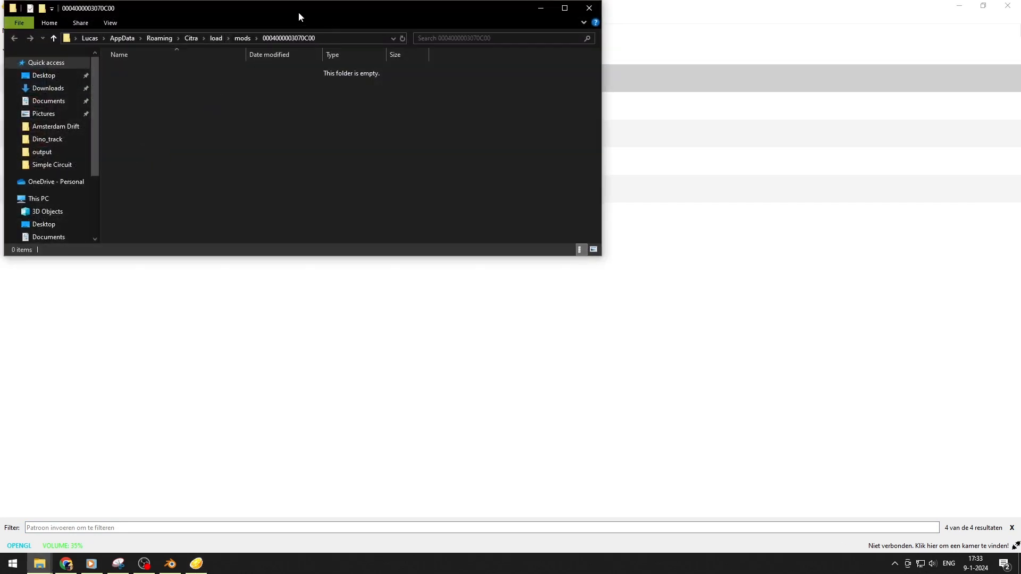
{"action": "left_click_drag", "start_coordinate": [299, 13], "coordinate": [487, 104]}
{"action": "right_click", "coordinate": [105, 82]}
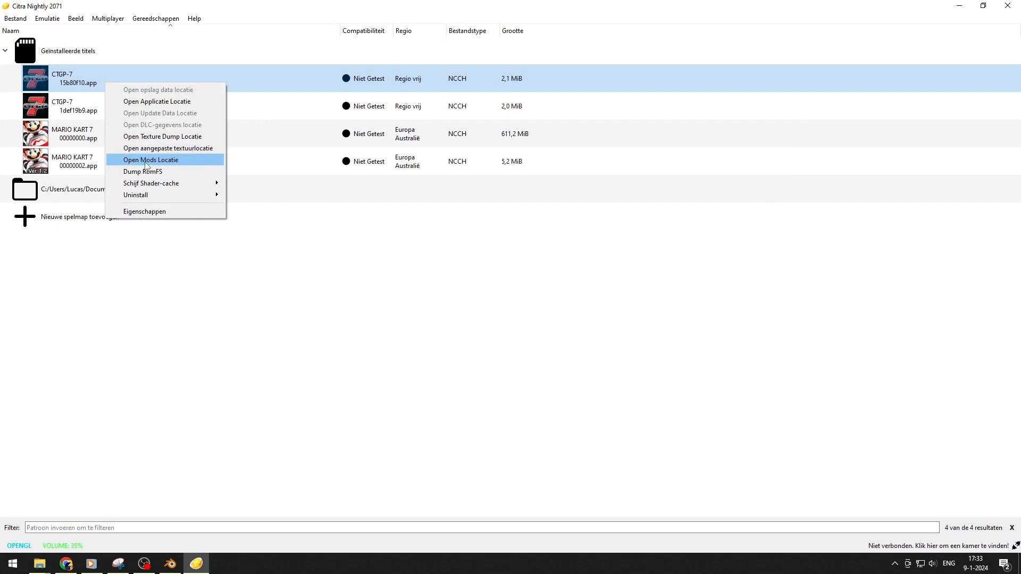
{"action": "left_click", "coordinate": [198, 562]}
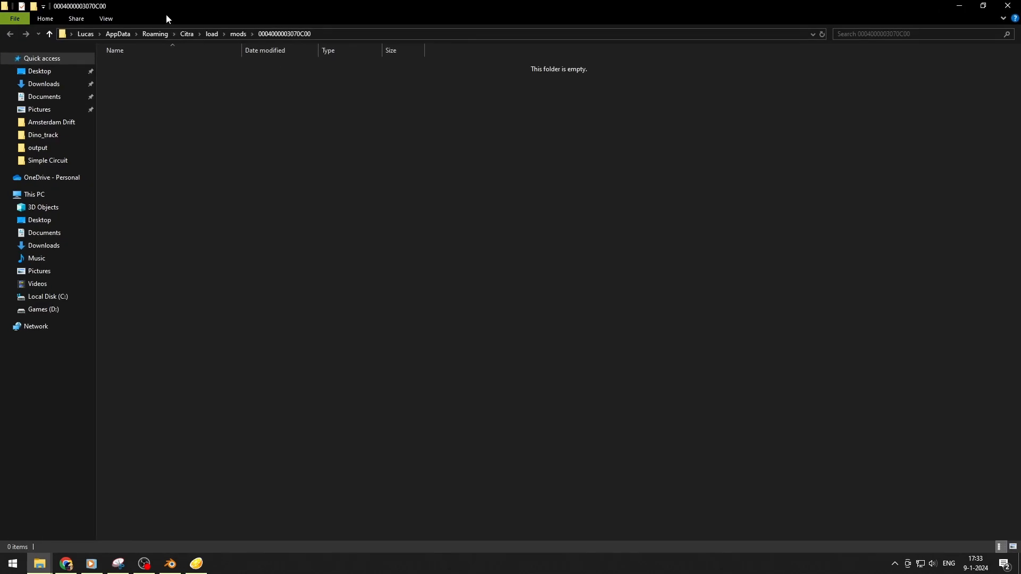
Step: Go up to the Citra data folder and open sdmc > CTGP-7 > MyStuff > Courses
{"action": "left_click", "coordinate": [189, 35]}
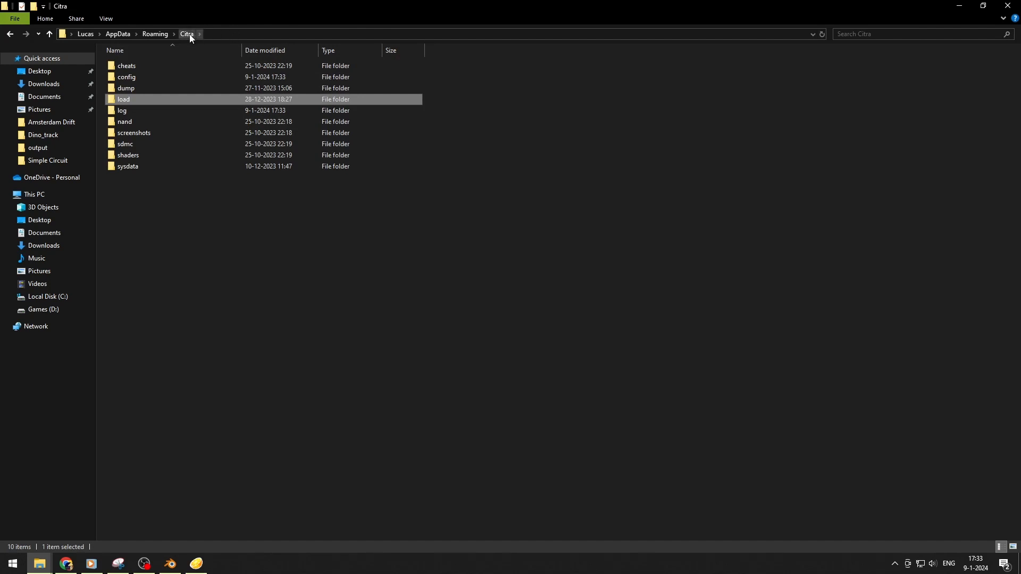
{"action": "left_click", "coordinate": [127, 146]}
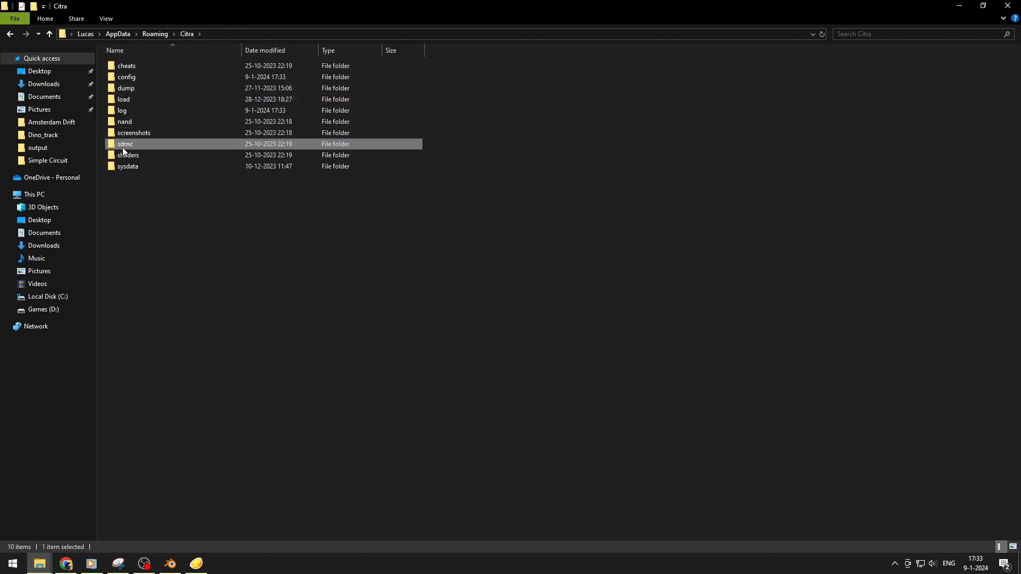
{"action": "double_click", "coordinate": [132, 145]}
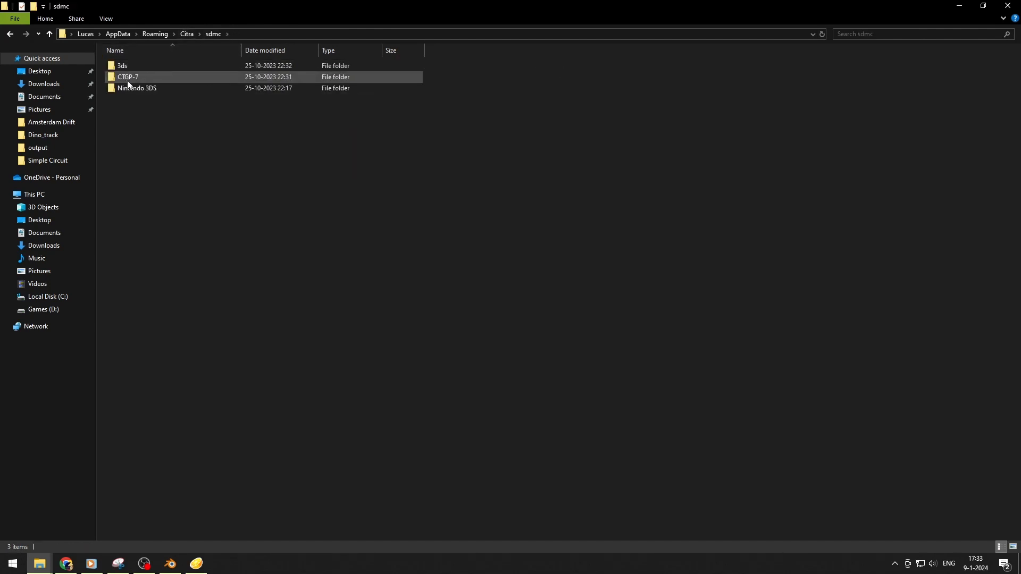
{"action": "double_click", "coordinate": [141, 79]}
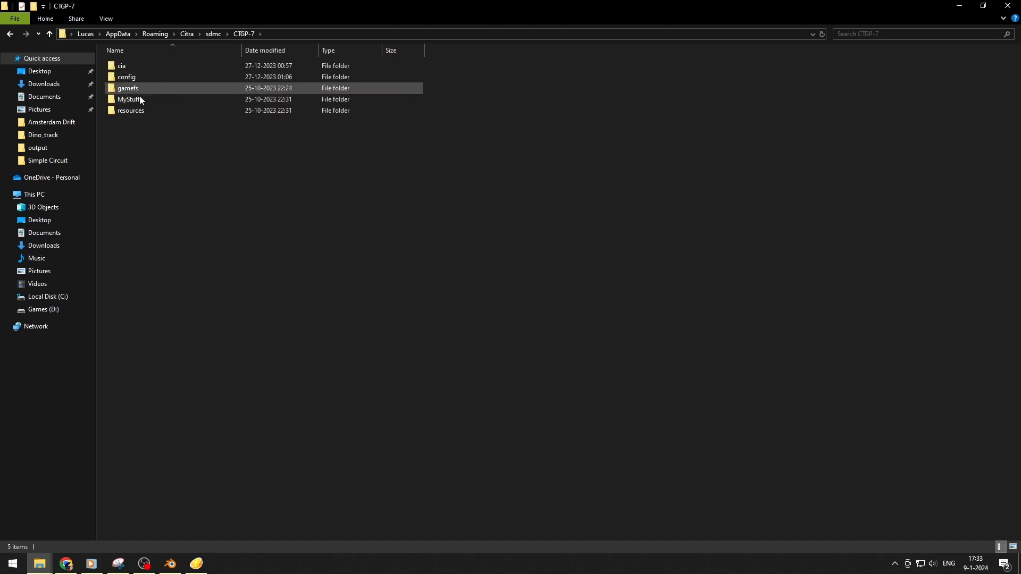
{"action": "double_click", "coordinate": [138, 99]}
{"action": "double_click", "coordinate": [168, 75]}
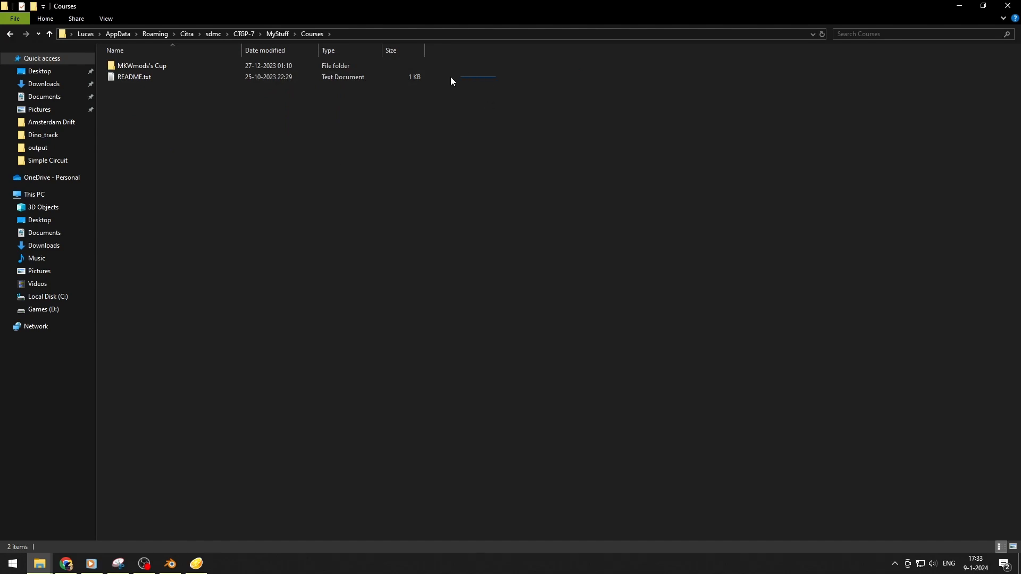
{"action": "left_click_drag", "start_coordinate": [451, 76], "coordinate": [368, 65]}
{"action": "left_click", "coordinate": [512, 67]}
{"action": "left_click_drag", "start_coordinate": [464, 64], "coordinate": [404, 63]}
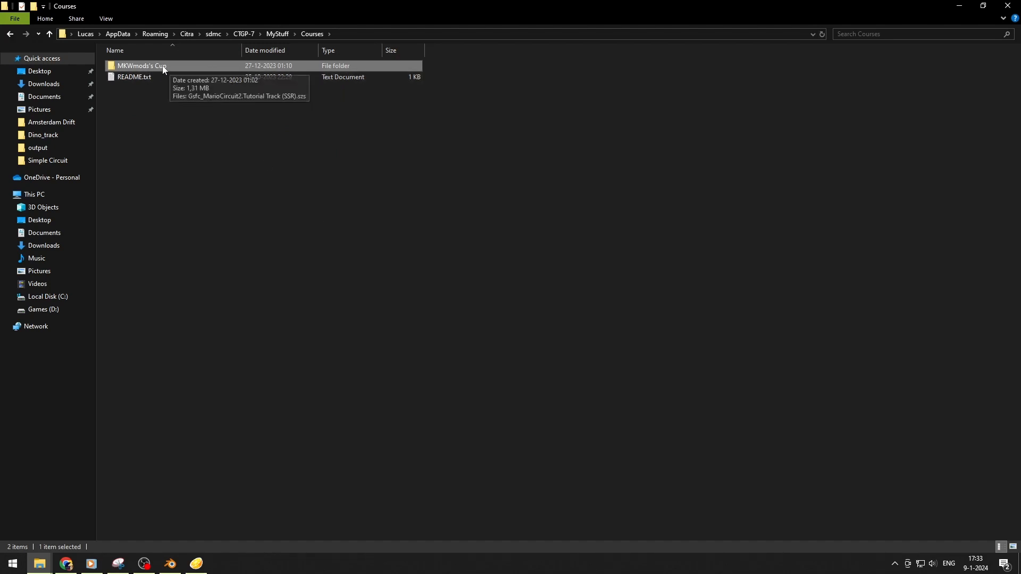
{"action": "right_click", "coordinate": [249, 129]}
{"action": "mouse_move", "coordinate": [281, 271]}
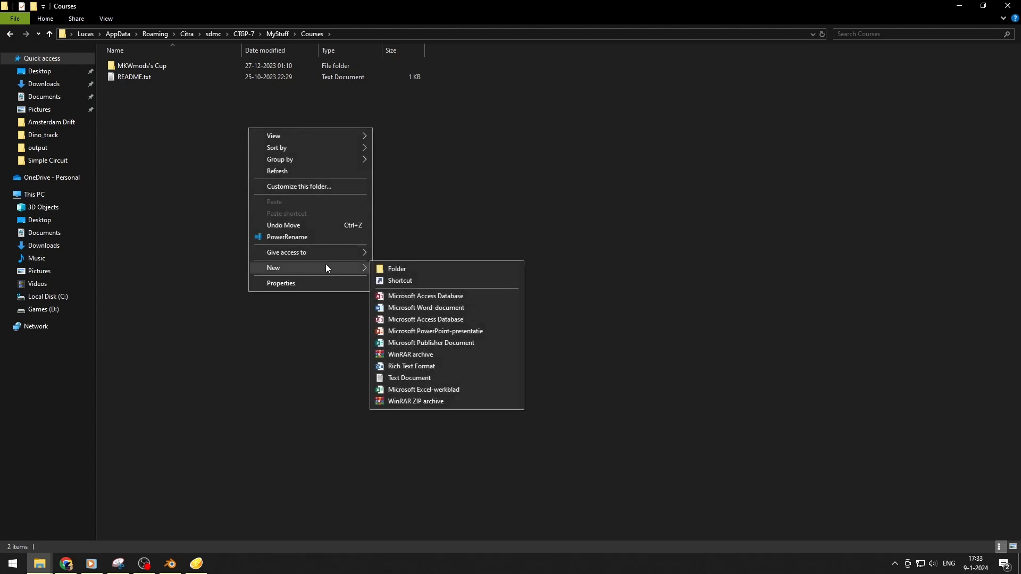
{"action": "left_click", "coordinate": [436, 132]}
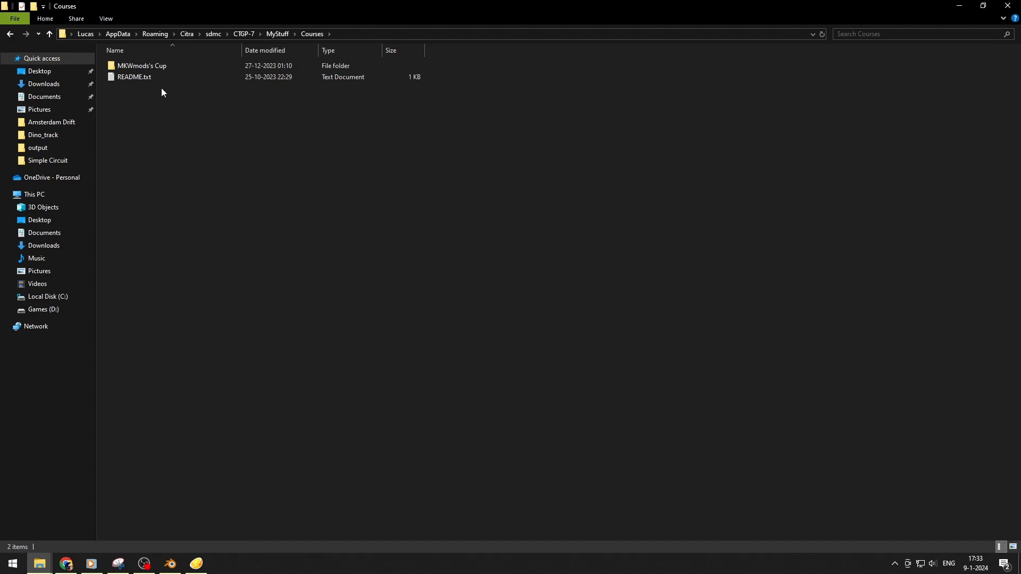
Step: Open the MKWmods's Cup folder inside Courses
{"action": "double_click", "coordinate": [174, 65]}
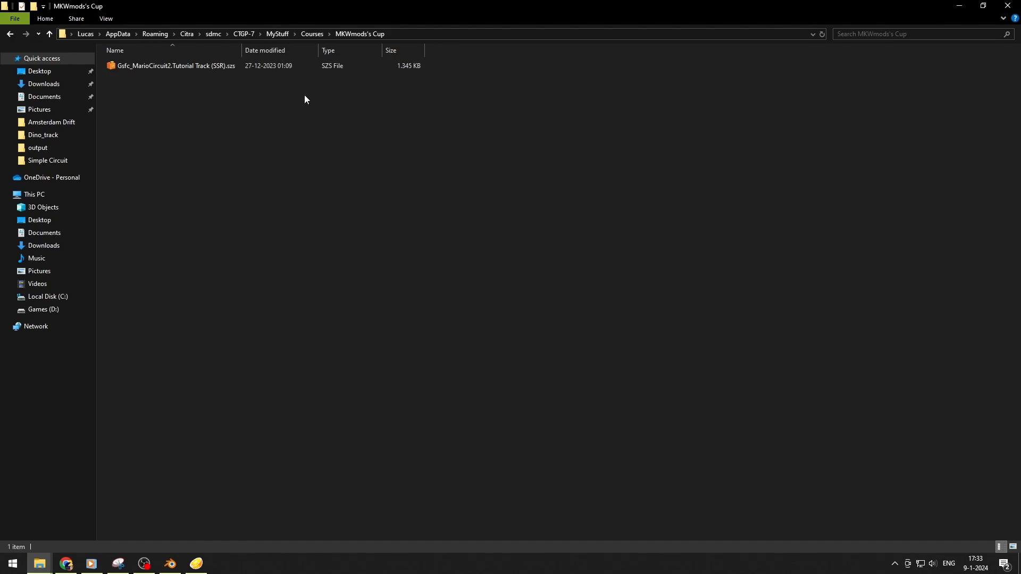
Step: Return from the MKWmods's Cup folder to the parent Courses folder
{"action": "left_click_drag", "start_coordinate": [438, 129], "coordinate": [194, 73]}
{"action": "left_click", "coordinate": [300, 207]}
{"action": "key", "text": "alt+Up"}
{"action": "left_click", "coordinate": [260, 186]}
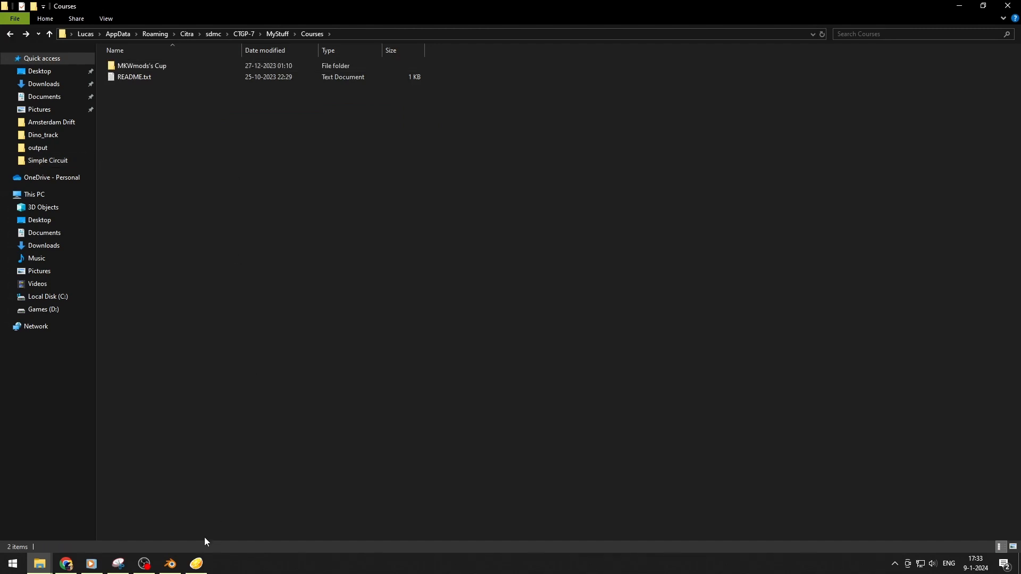
Step: Open the mods location of MARIO KART 7 (00000000.app) from Citra's game list and close the Courses folder window
{"action": "left_click", "coordinate": [196, 564]}
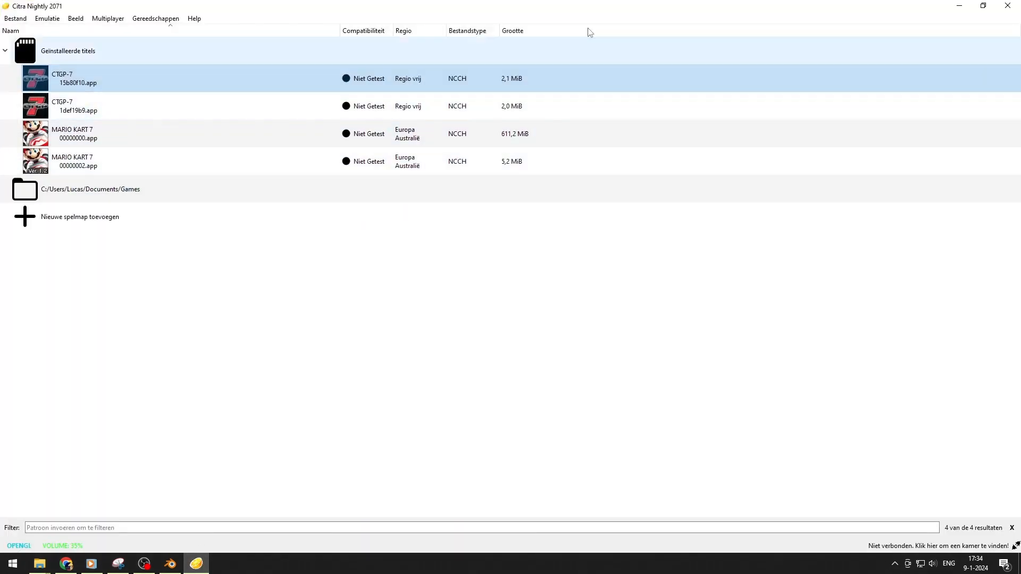
{"action": "left_click", "coordinate": [958, 6]}
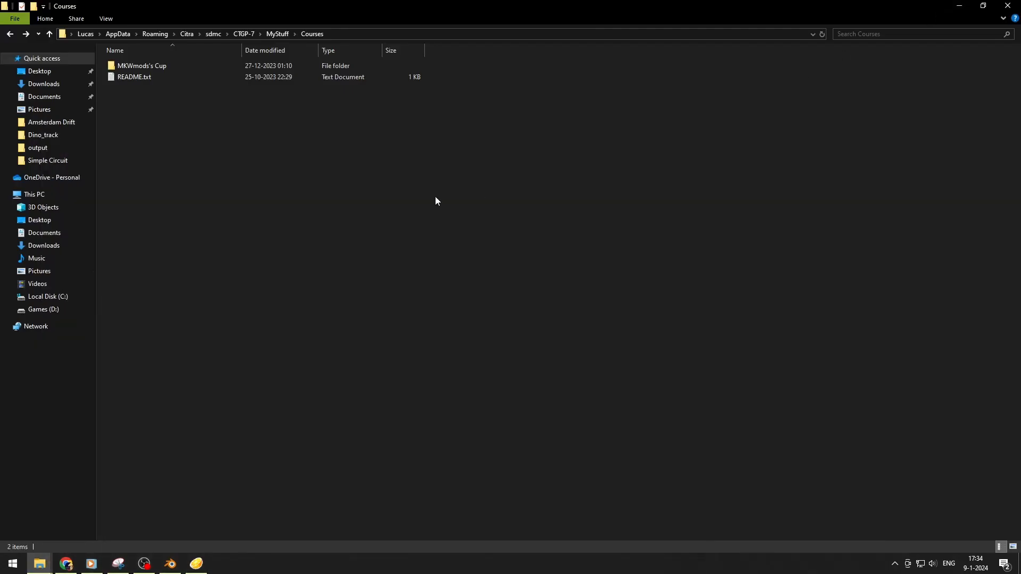
{"action": "left_click", "coordinate": [196, 564]}
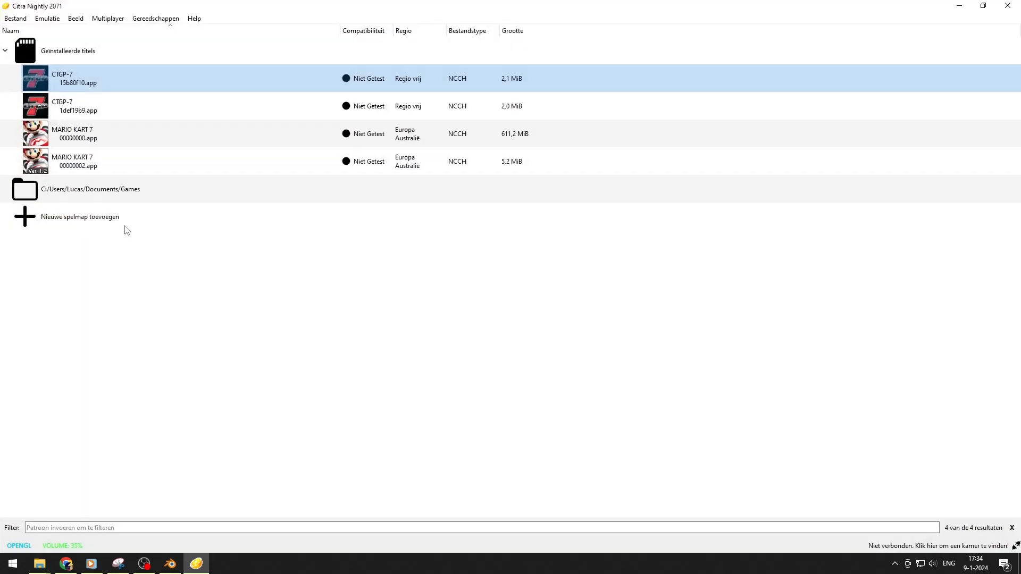
{"action": "right_click", "coordinate": [81, 131]}
{"action": "left_click", "coordinate": [132, 220]}
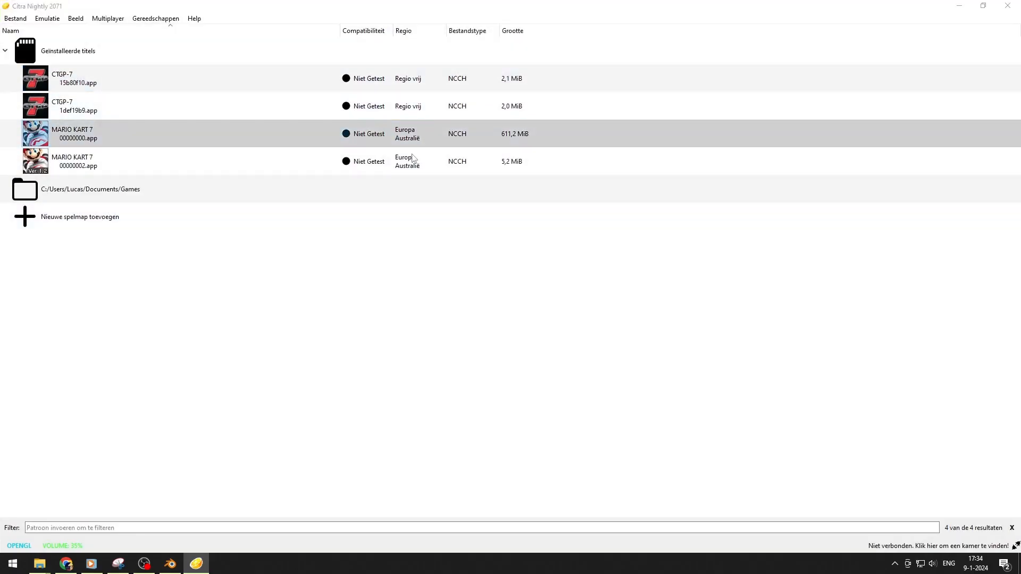
{"action": "left_click", "coordinate": [958, 6]}
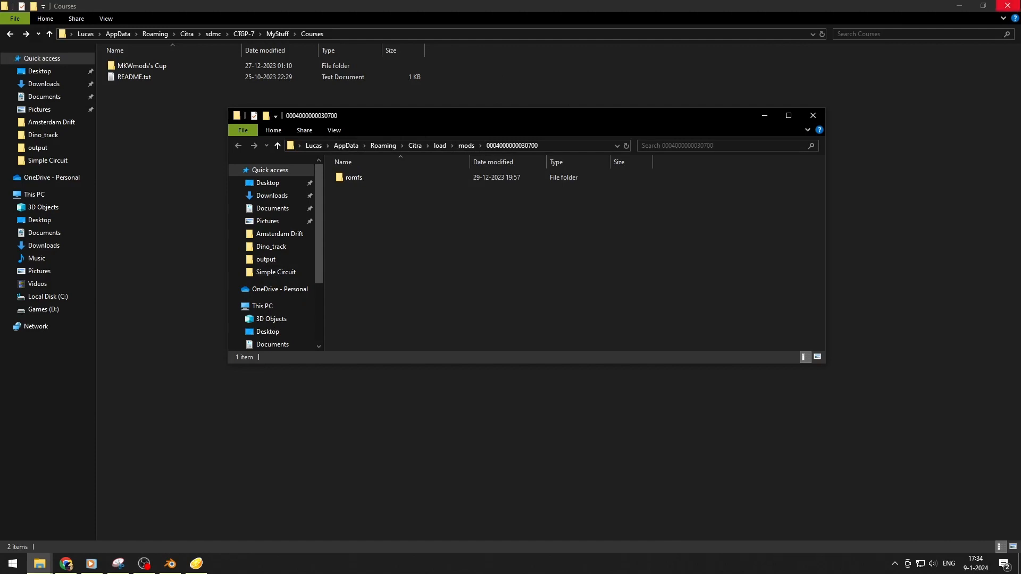
{"action": "left_click", "coordinate": [1009, 5]}
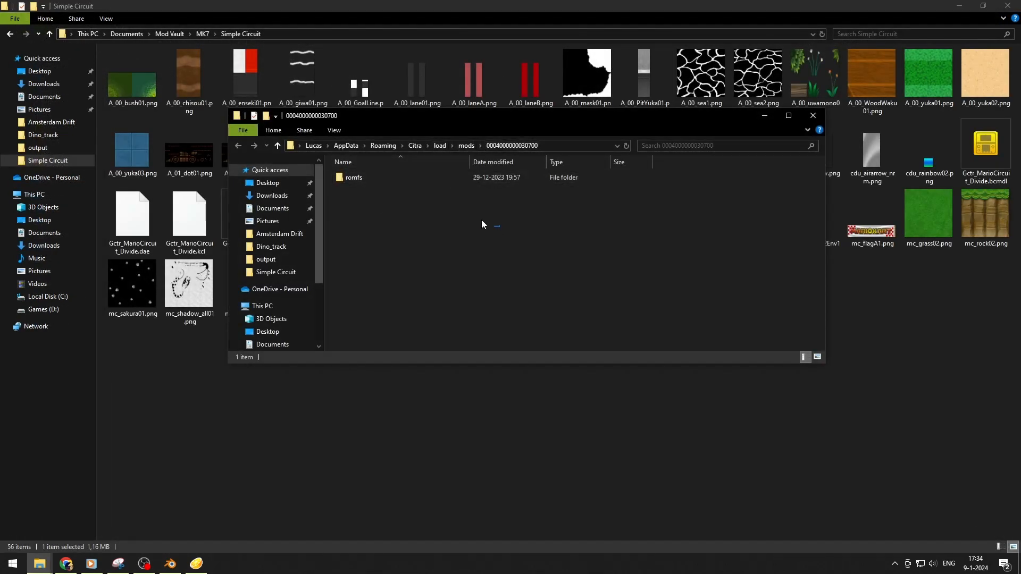
Step: Open romfs > Course in the Mario Kart 7 mods folder to examine the track files, and close that window
{"action": "left_click_drag", "start_coordinate": [483, 224], "coordinate": [521, 281]}
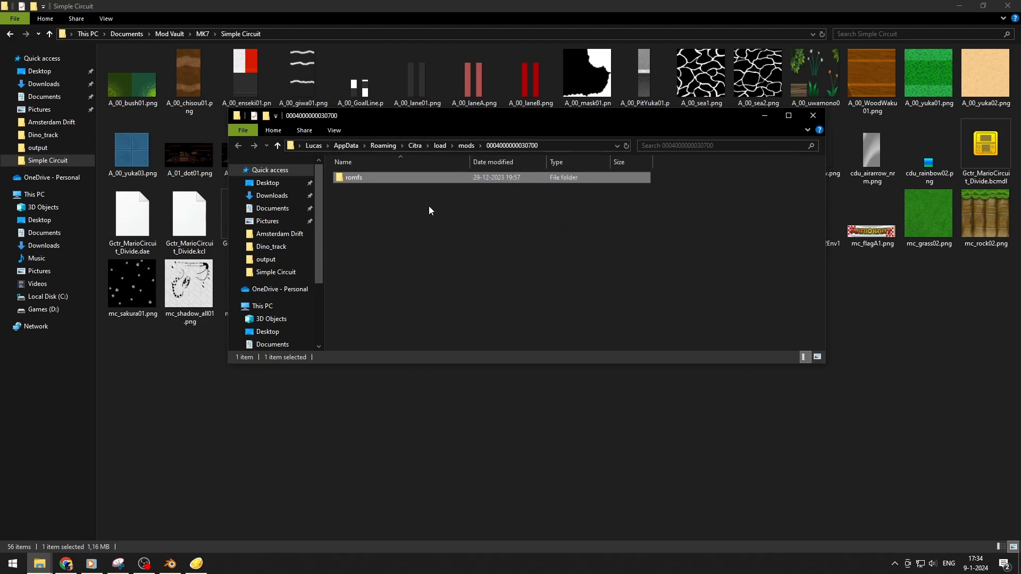
{"action": "double_click", "coordinate": [359, 179]}
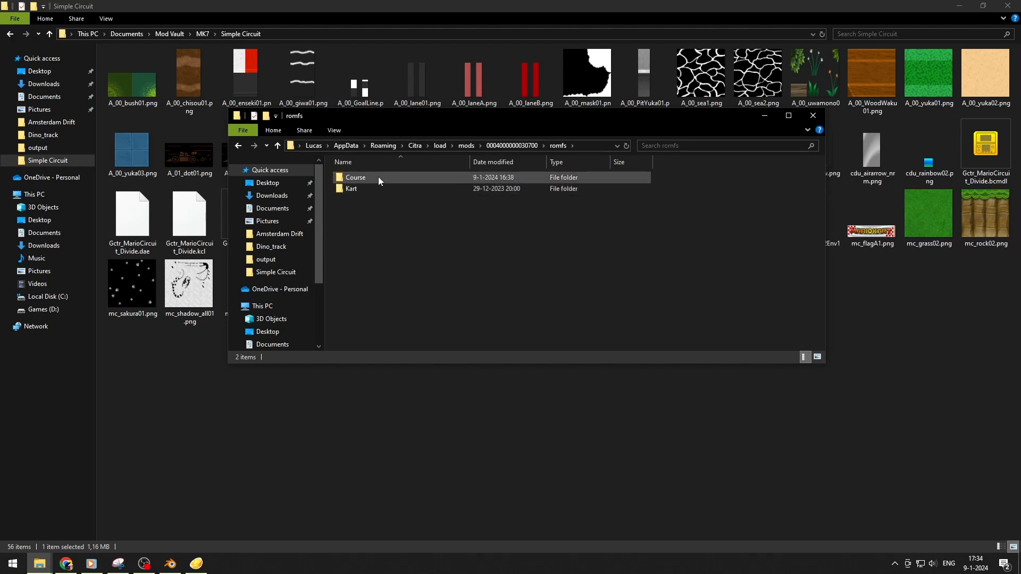
{"action": "double_click", "coordinate": [366, 178]}
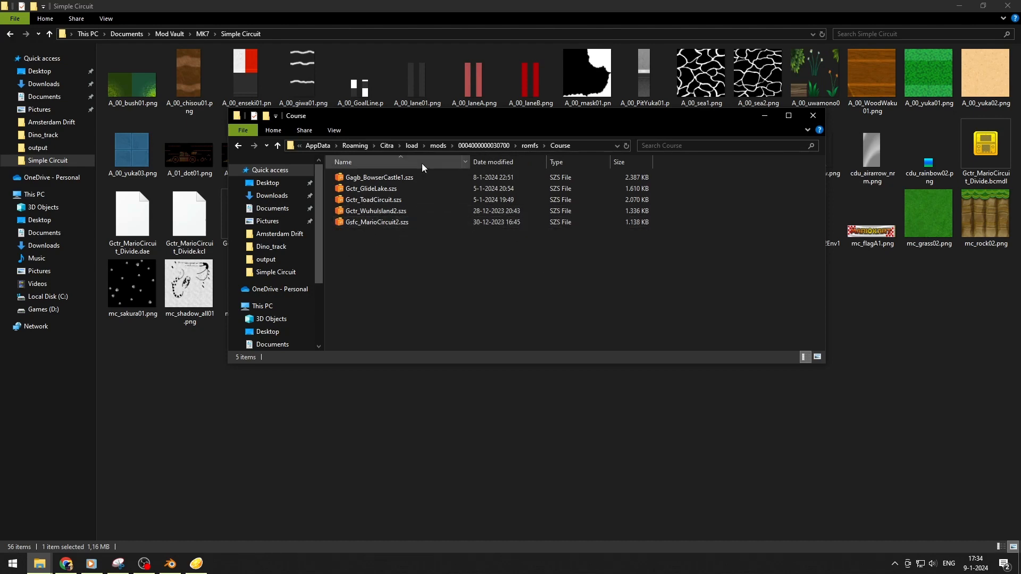
{"action": "left_click", "coordinate": [812, 116]}
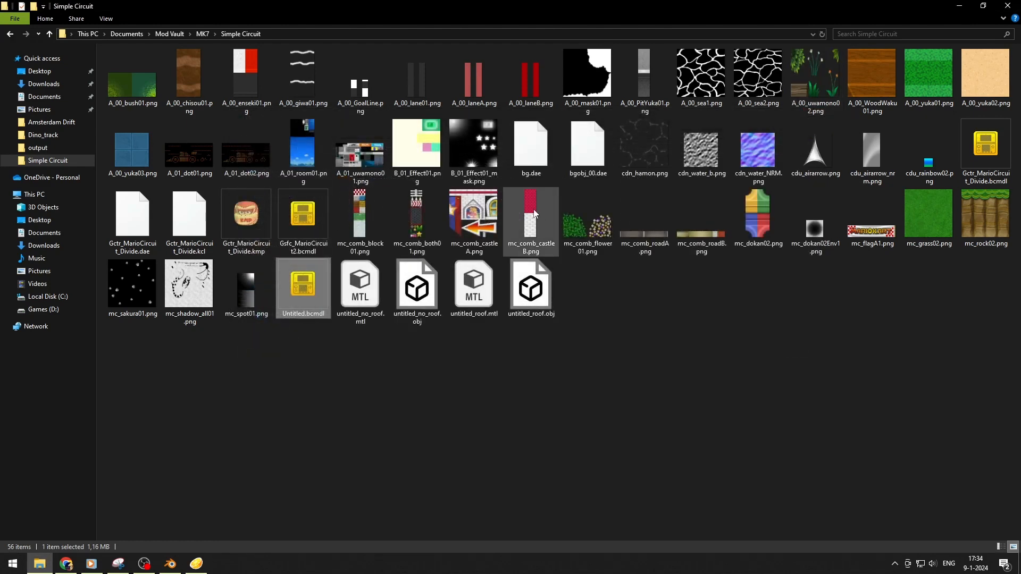
Step: Launch MARIO KART 7 (00000000.app) in Citra, move its secondary screen window aside, and enter Single Player mode
{"action": "key", "text": "alt+Tab"}
{"action": "left_click", "coordinate": [197, 565]}
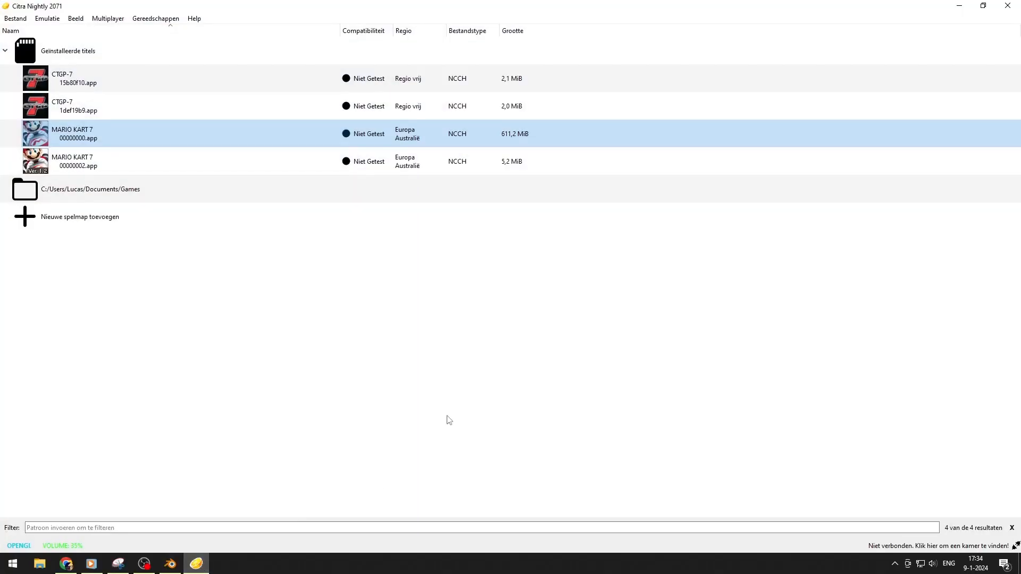
{"action": "double_click", "coordinate": [94, 135]}
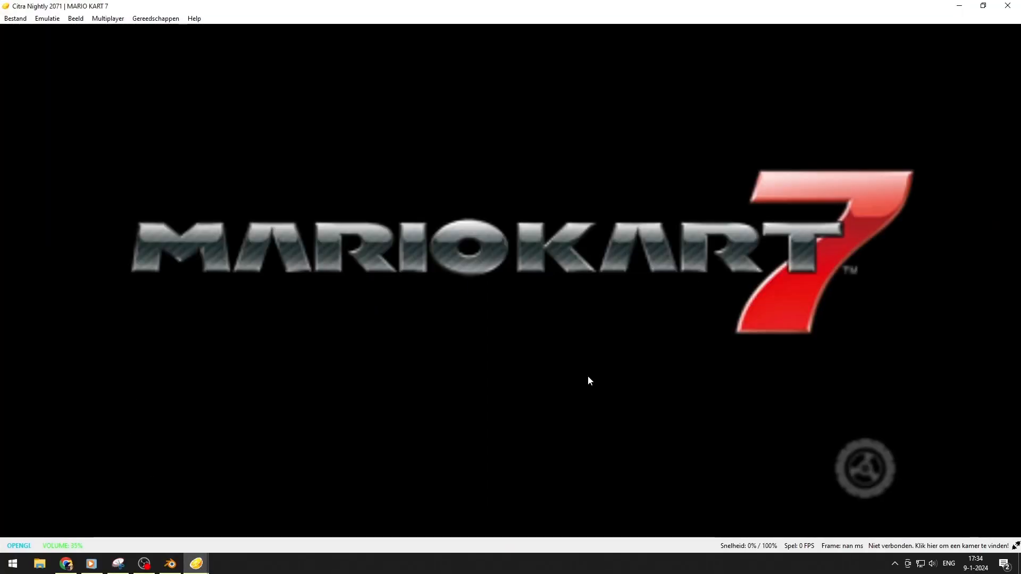
{"action": "mouse_move", "coordinate": [206, 565]}
{"action": "left_click", "coordinate": [245, 514]}
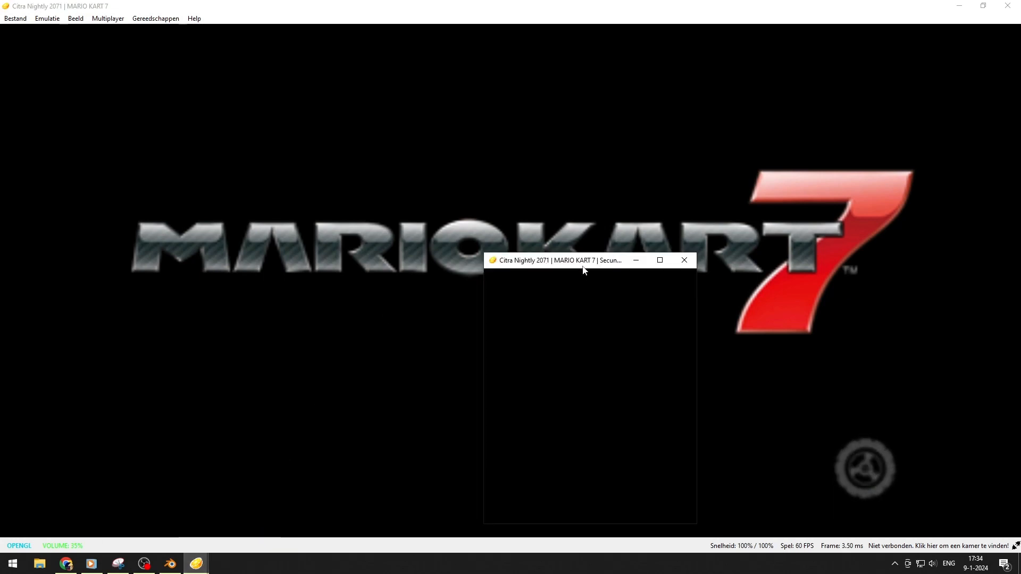
{"action": "left_click_drag", "start_coordinate": [584, 270], "coordinate": [127, 148]}
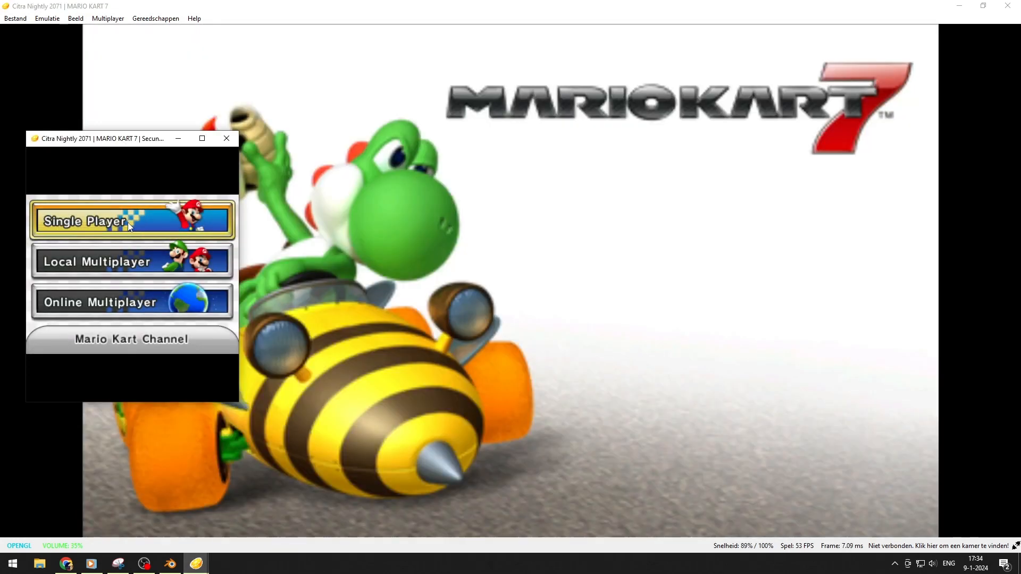
{"action": "left_click", "coordinate": [129, 224]}
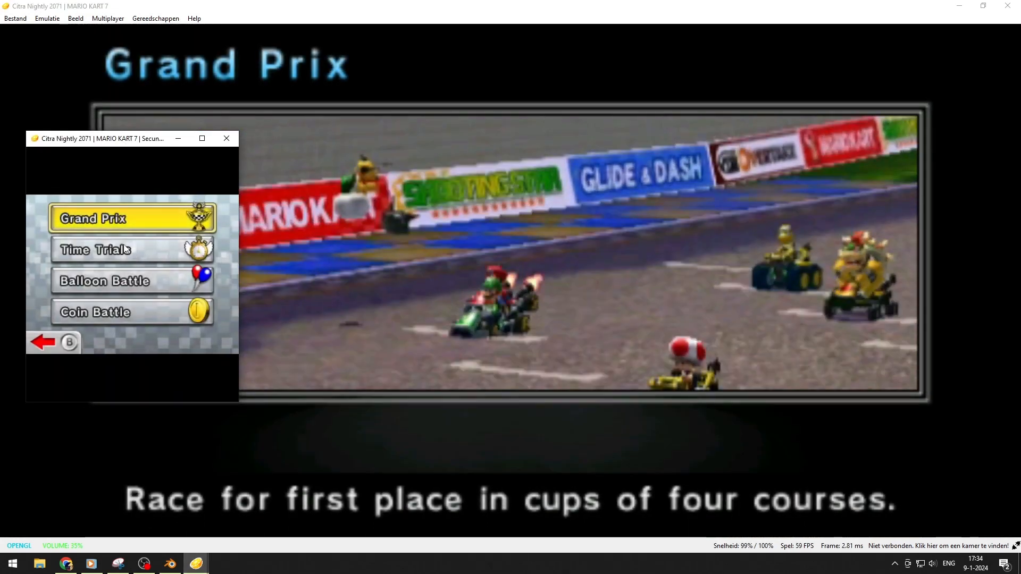
{"action": "left_click", "coordinate": [127, 249]}
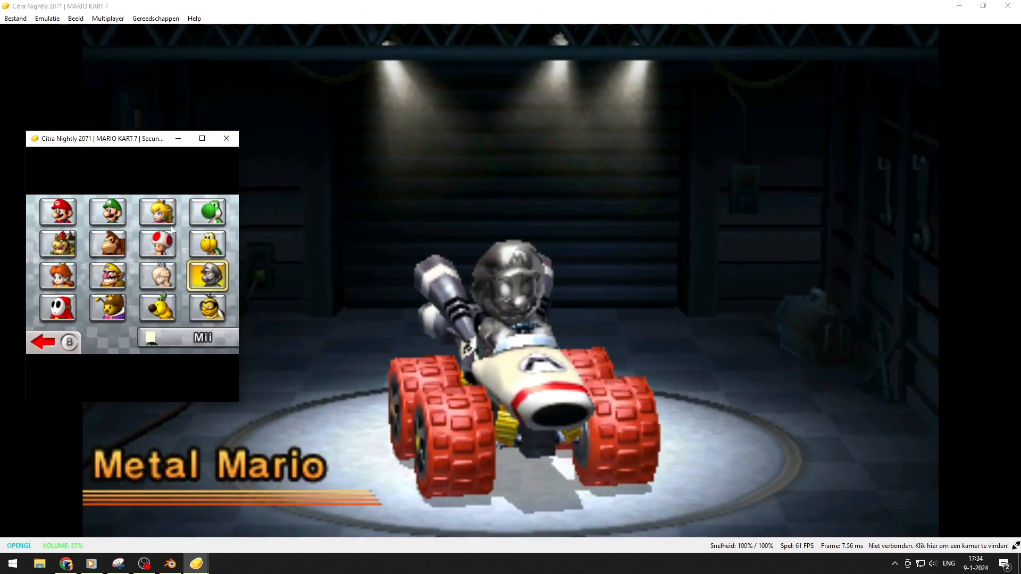
{"action": "left_click", "coordinate": [68, 342]}
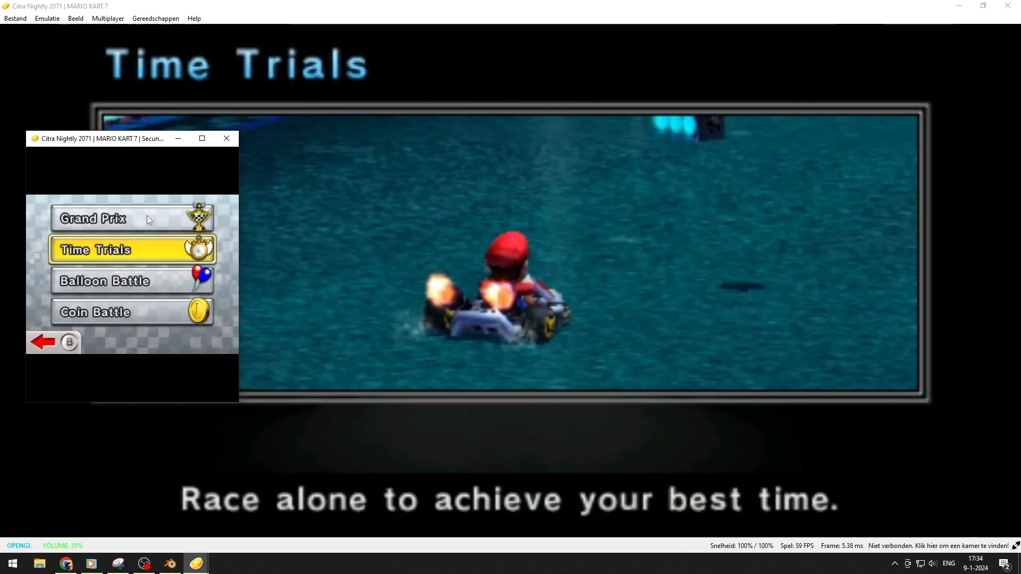
{"action": "left_click", "coordinate": [147, 216]}
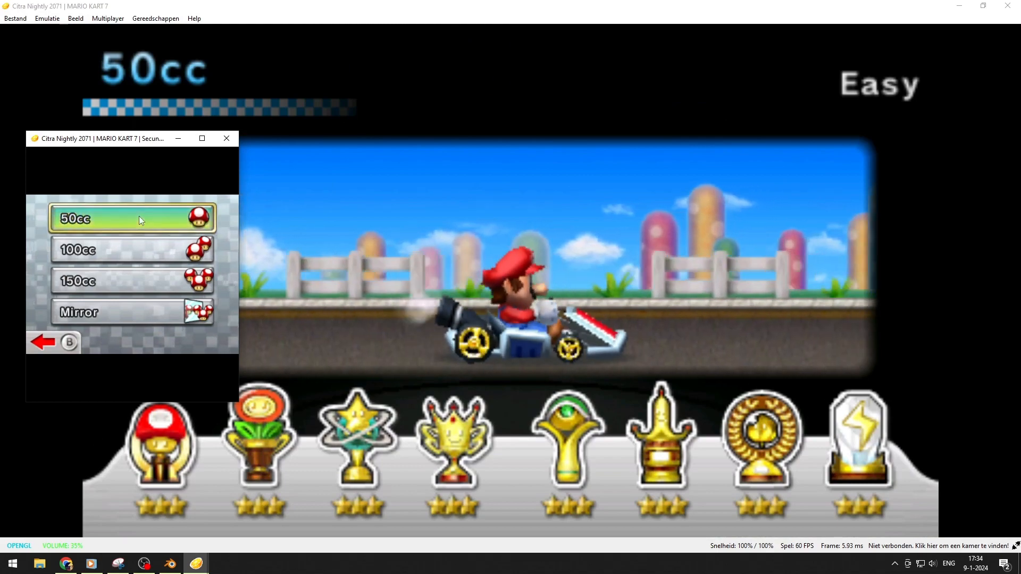
{"action": "left_click", "coordinate": [139, 216]}
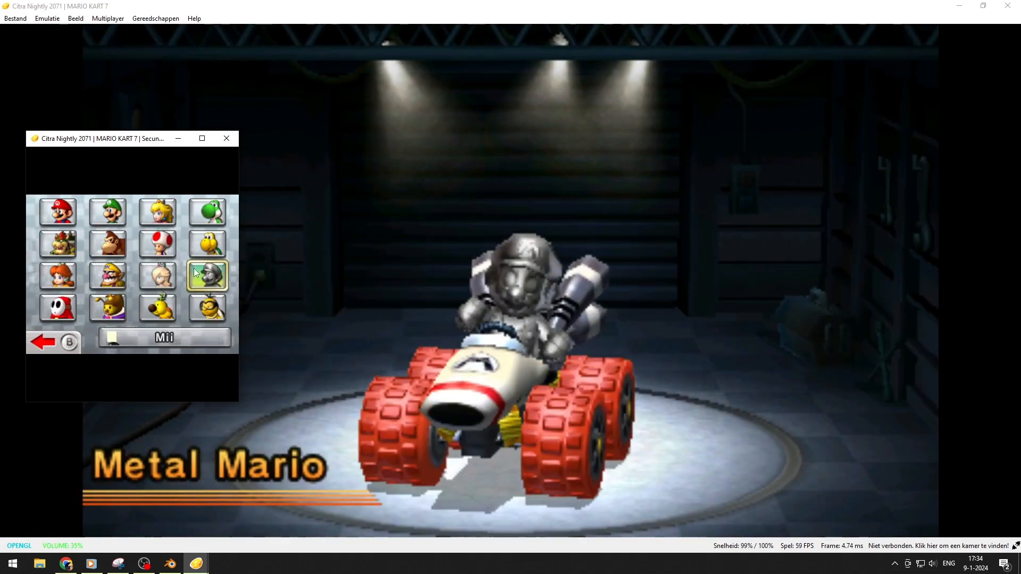
{"action": "left_click", "coordinate": [194, 268]}
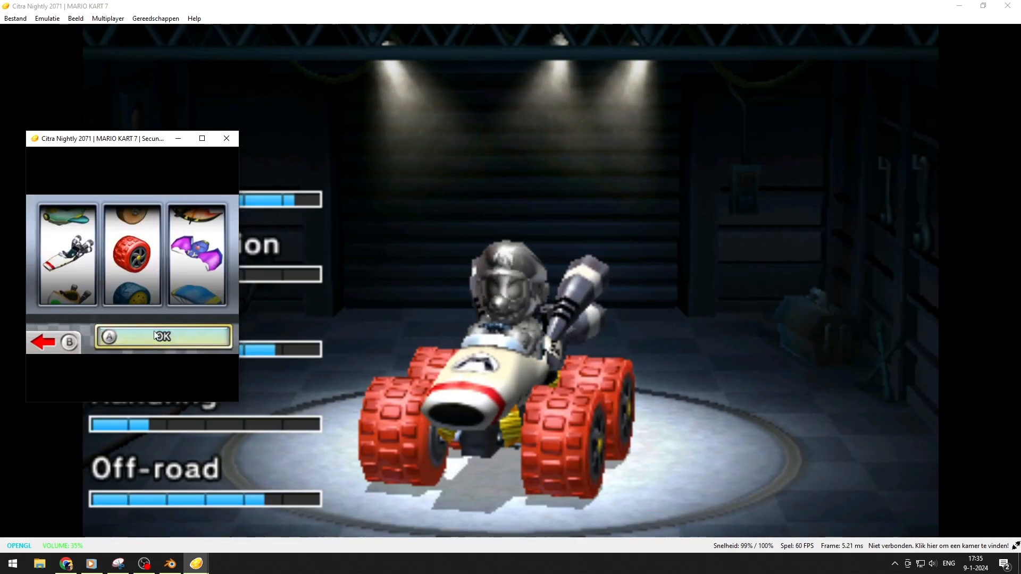
{"action": "left_click", "coordinate": [155, 335]}
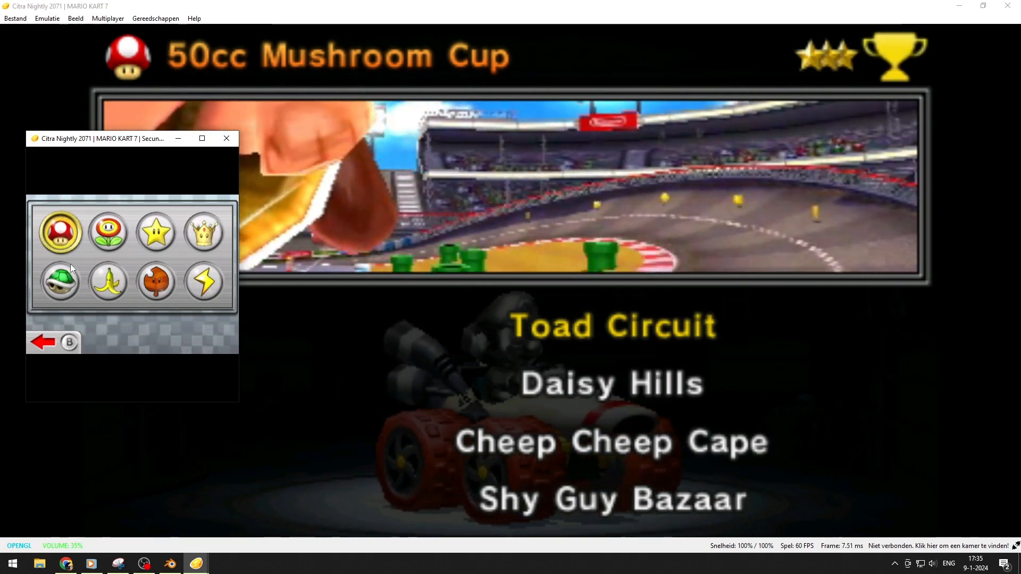
{"action": "key", "text": "Right"}
{"action": "key", "text": "Left"}
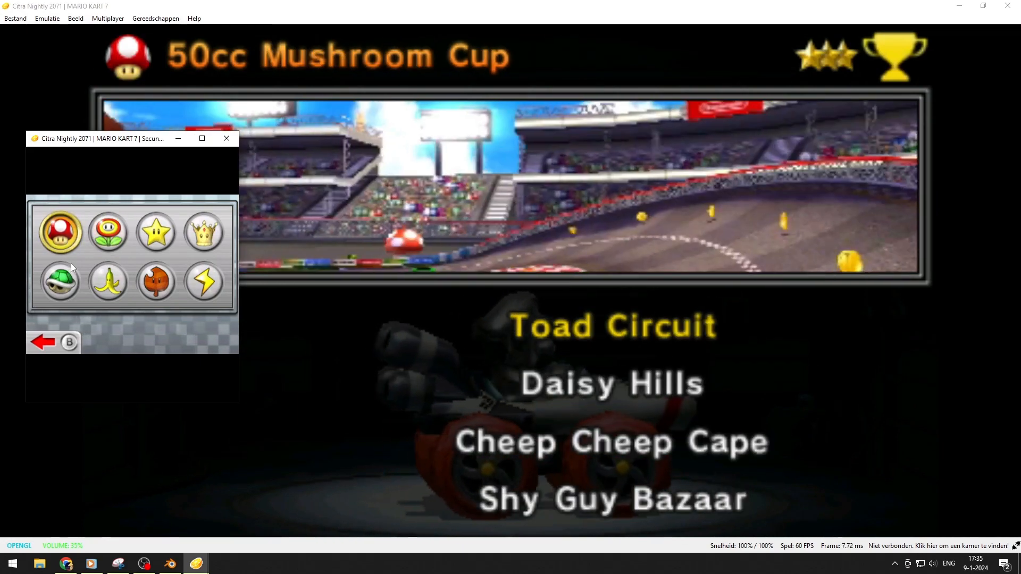
{"action": "key", "text": "Down"}
{"action": "key", "text": "Right"}
{"action": "key", "text": "Up"}
{"action": "key", "text": "Left"}
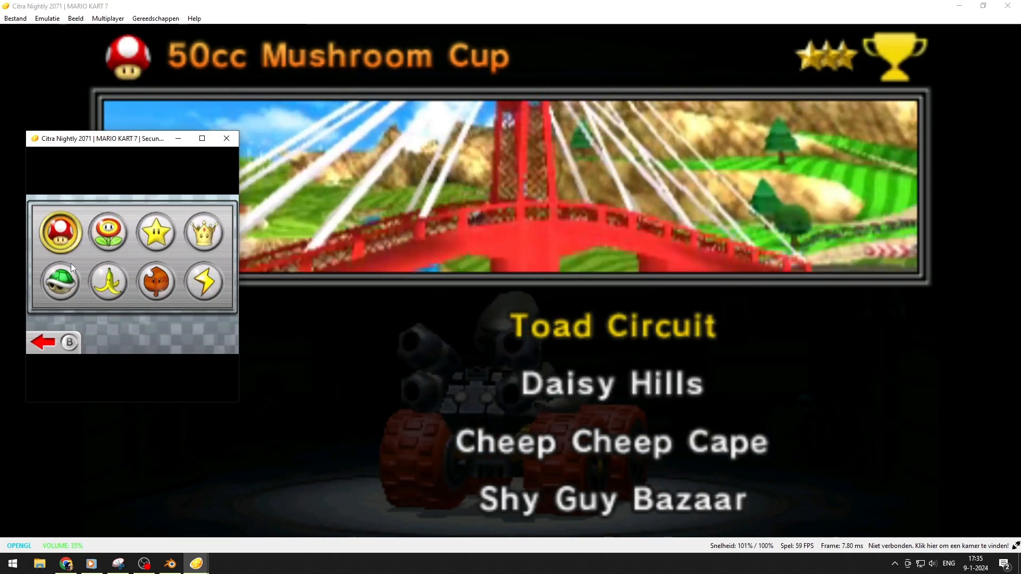
{"action": "key", "text": "Down"}
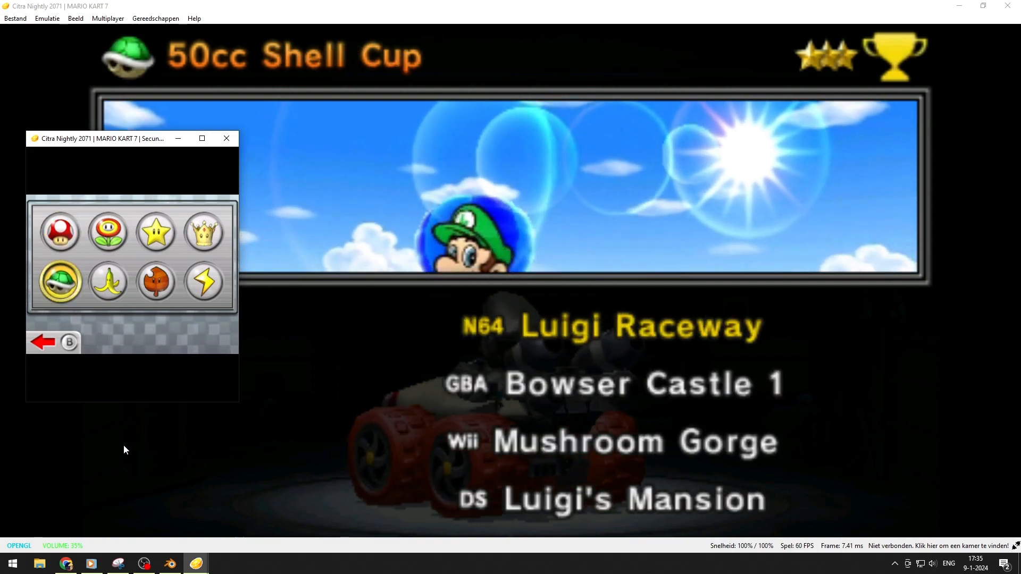
{"action": "key", "text": "a"}
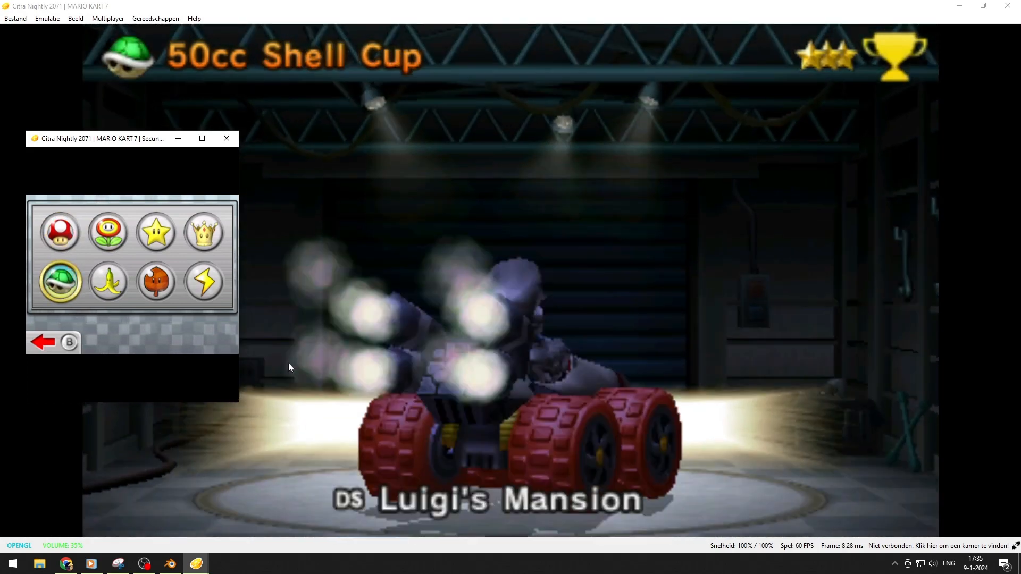
{"action": "key", "text": "s"}
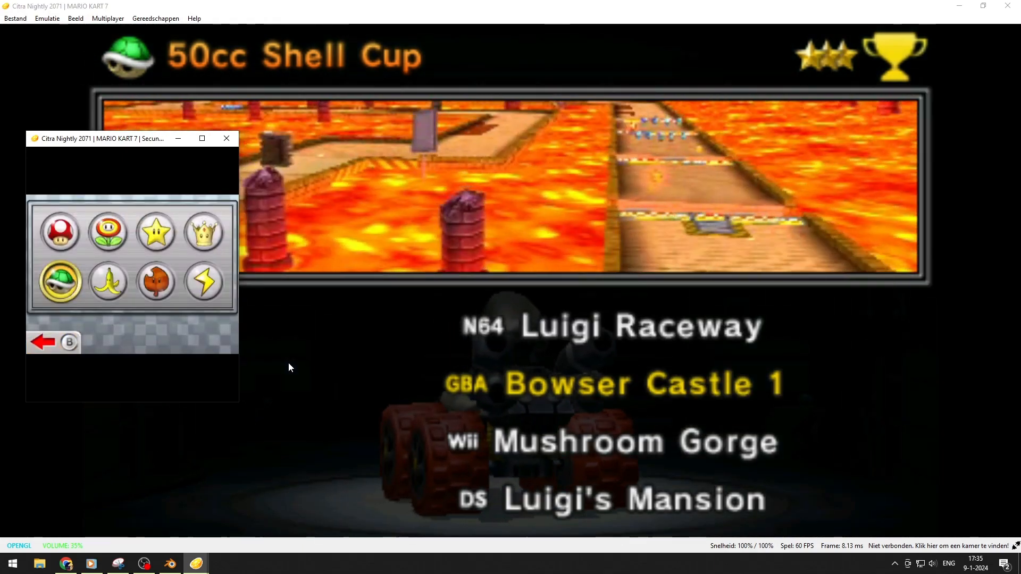
{"action": "key", "text": "s"}
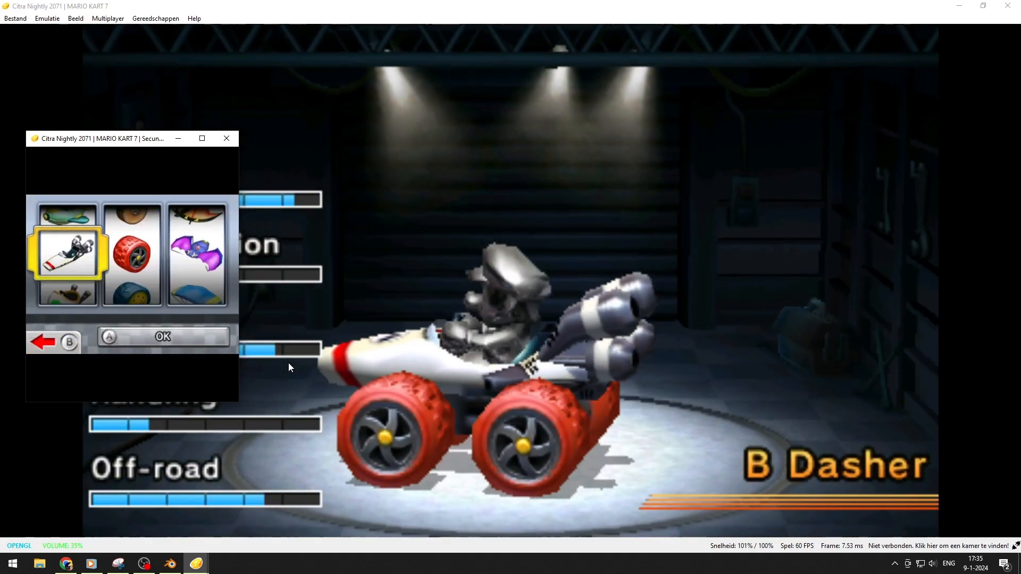
{"action": "key", "text": "s"}
{"action": "key", "text": "s"}
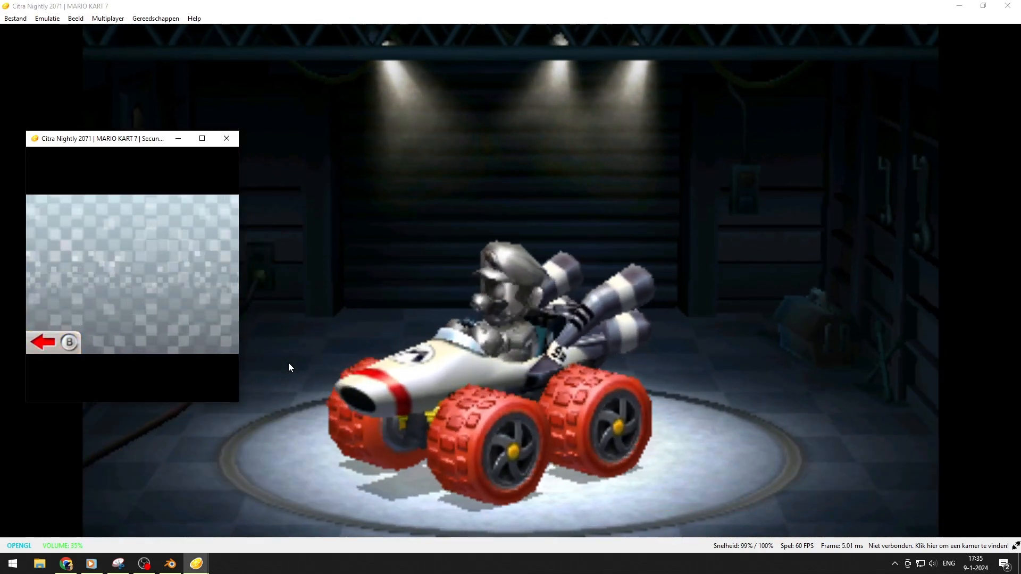
{"action": "key", "text": "s"}
{"action": "key", "text": "s"}
Step: Choose Time Trials and confirm Metal Mario with the B Dasher kart
{"action": "key", "text": "Down"}
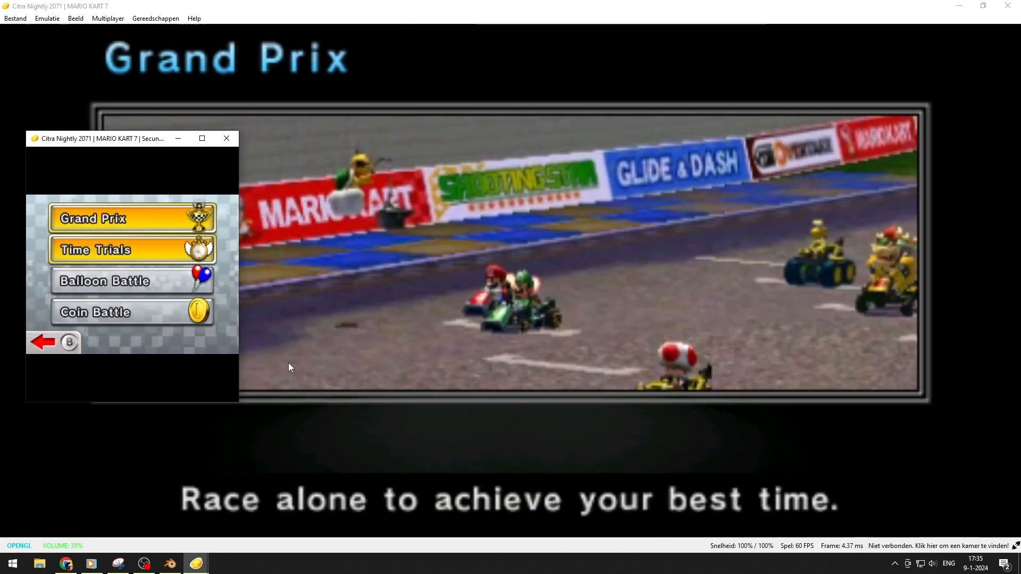
{"action": "key", "text": "a"}
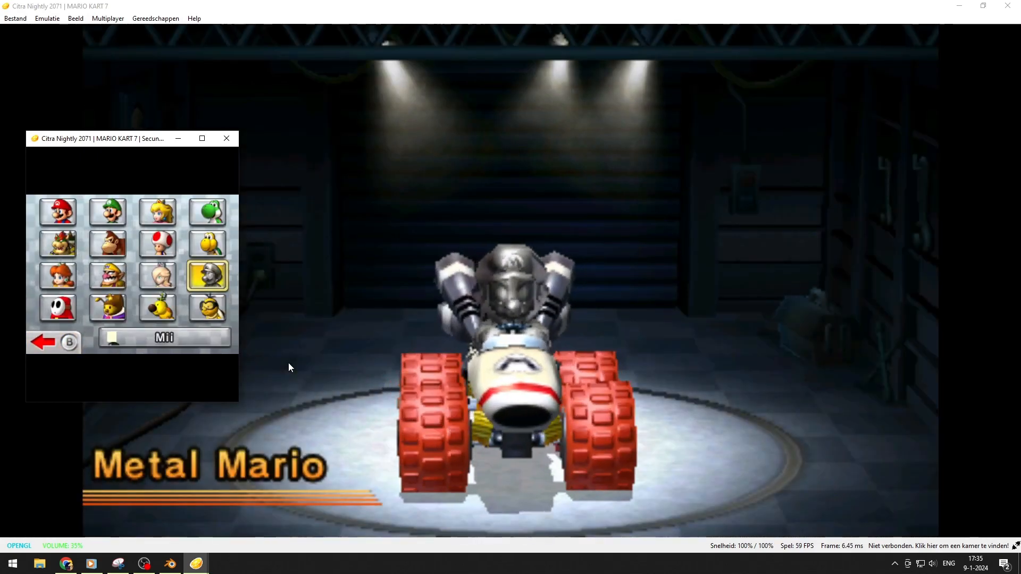
{"action": "key", "text": "a"}
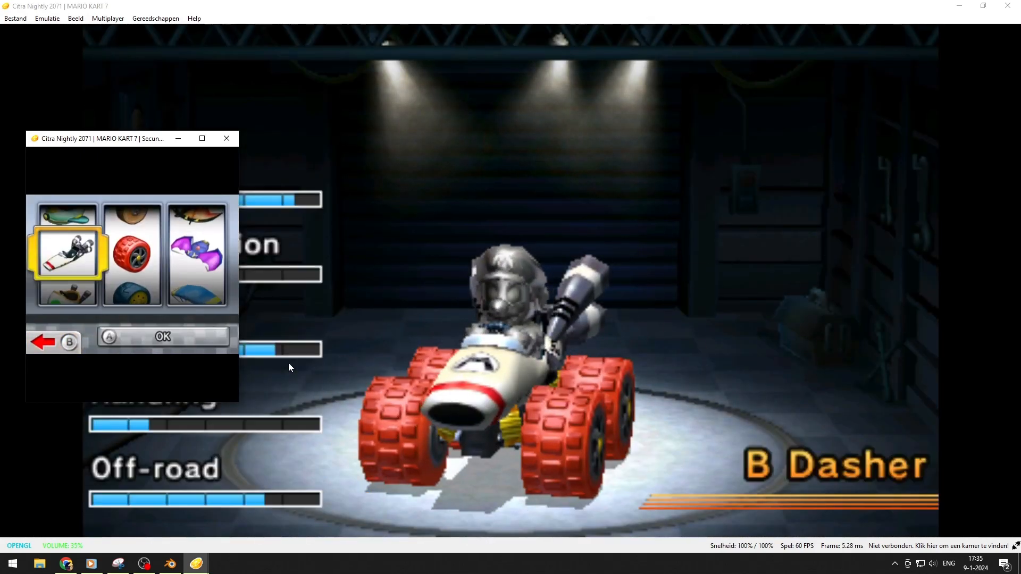
{"action": "key", "text": "a"}
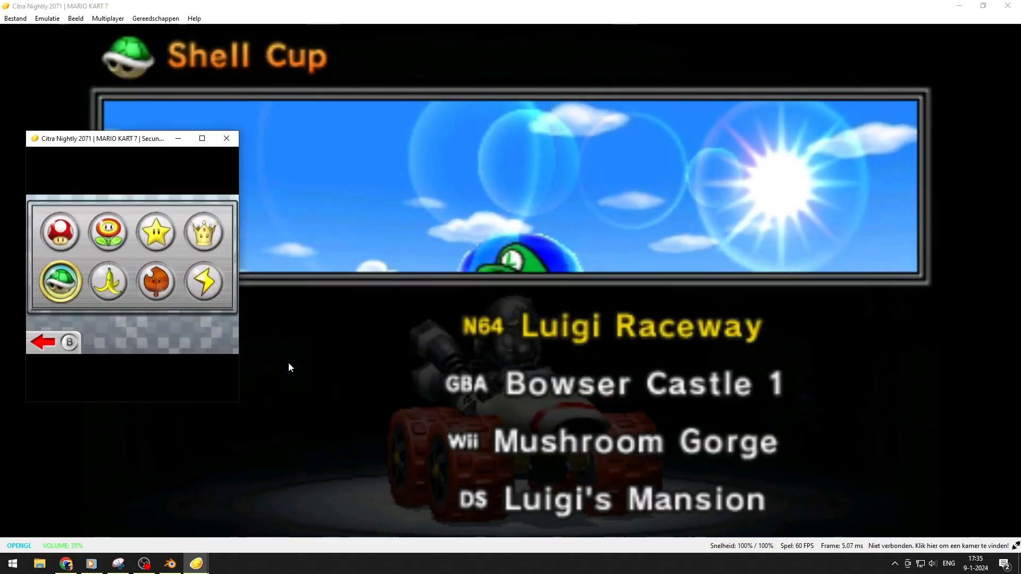
Step: Select GBA Bowser Castle 1 in the Shell Cup and start the time trial
{"action": "key", "text": "a"}
{"action": "key", "text": "Down"}
{"action": "key", "text": "a"}
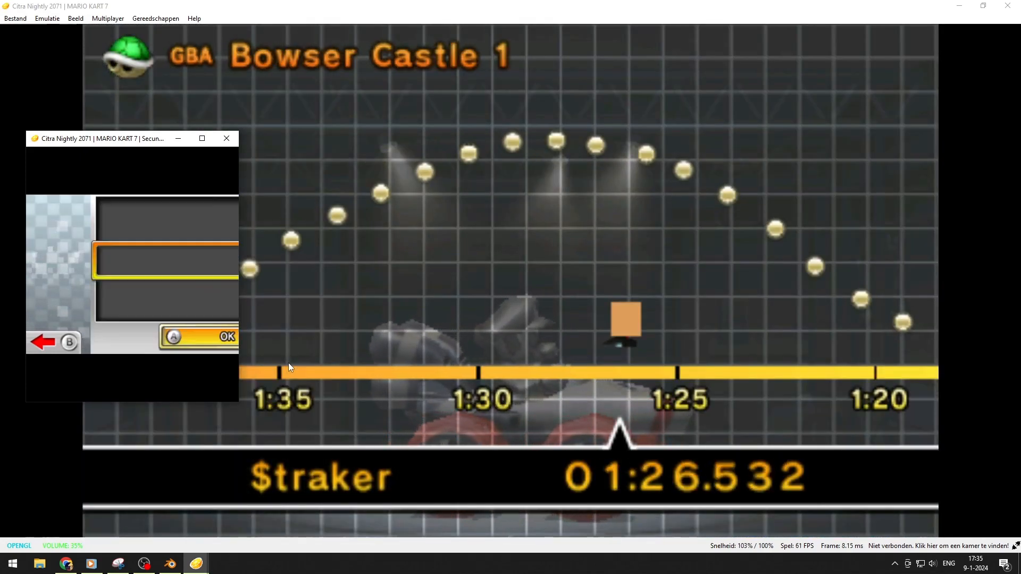
{"action": "key", "text": "a"}
{"action": "key", "text": "a"}
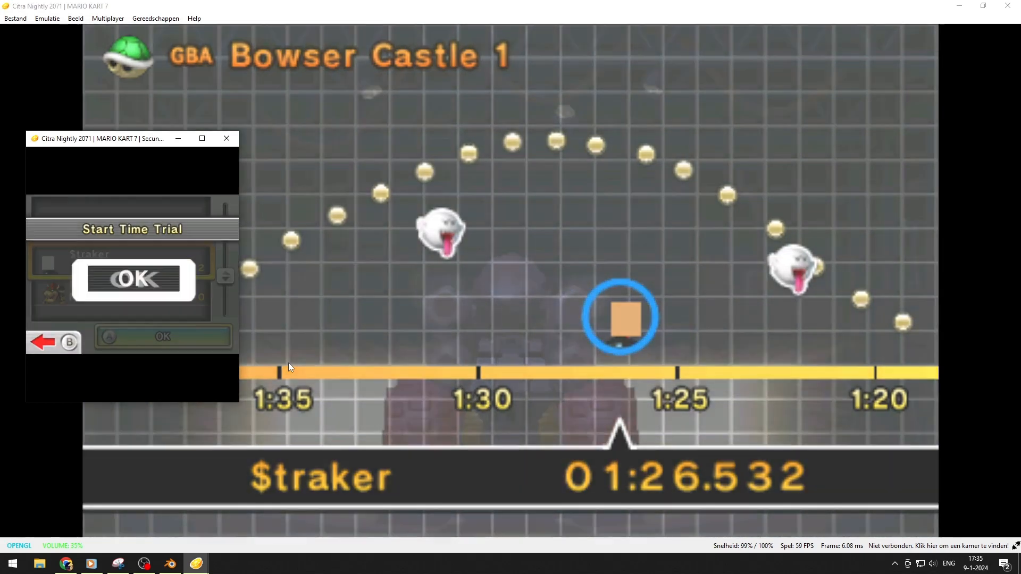
Step: Confirm the start of the time trial and test-drive the custom track
{"action": "key", "text": "a"}
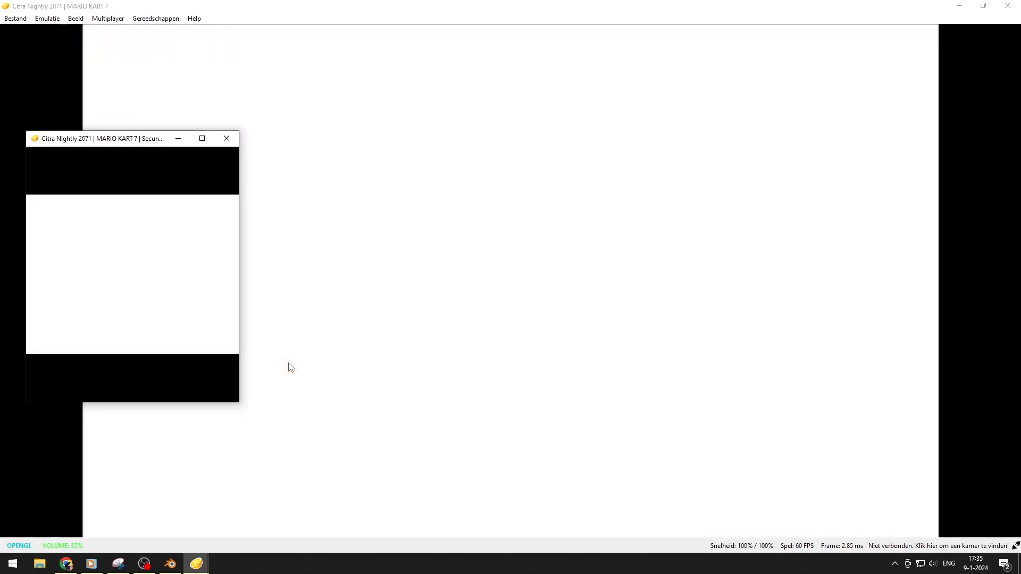
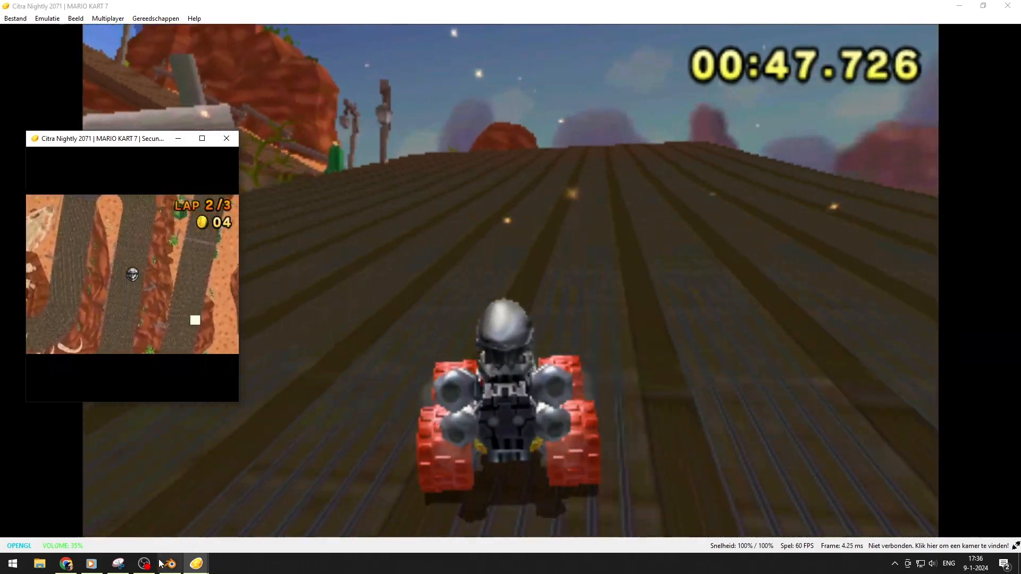
{"action": "left_click", "coordinate": [147, 567]}
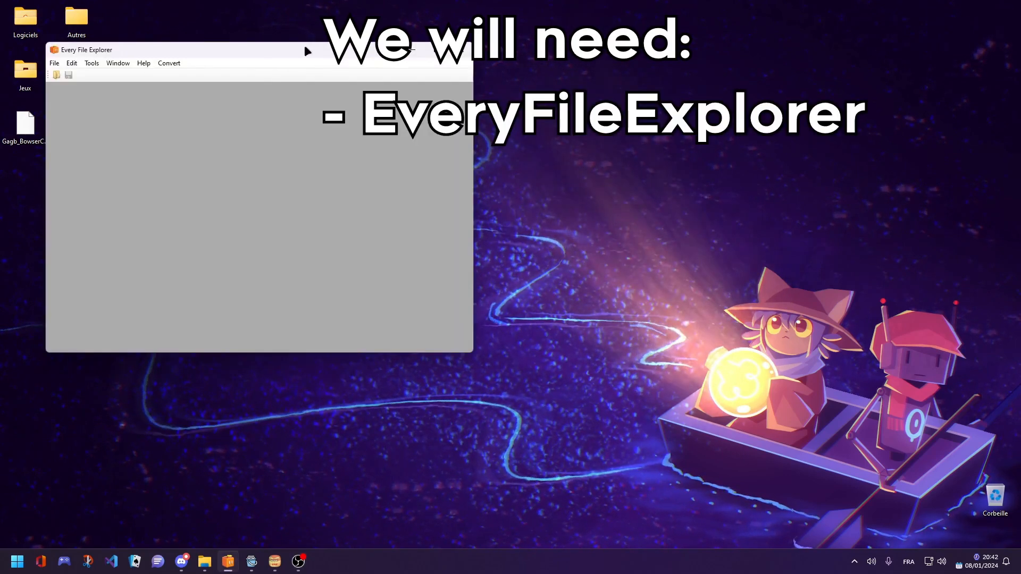
Step: Bring up Every File Explorer, Kukkii and KMP Expander in turn to look over the required tools, and return to the desktop
{"action": "left_click_drag", "start_coordinate": [303, 48], "coordinate": [552, 134]}
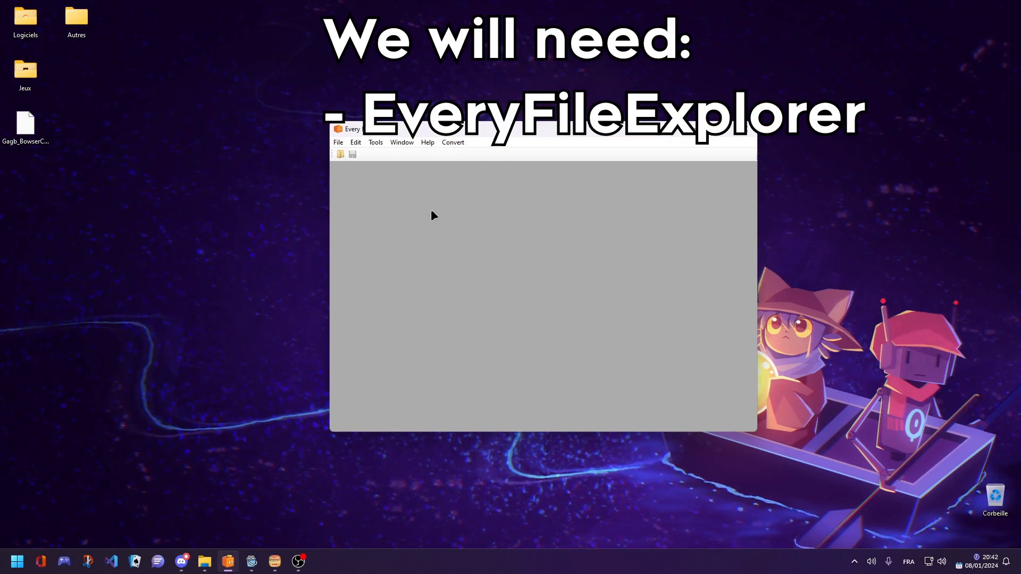
{"action": "left_click", "coordinate": [697, 129]}
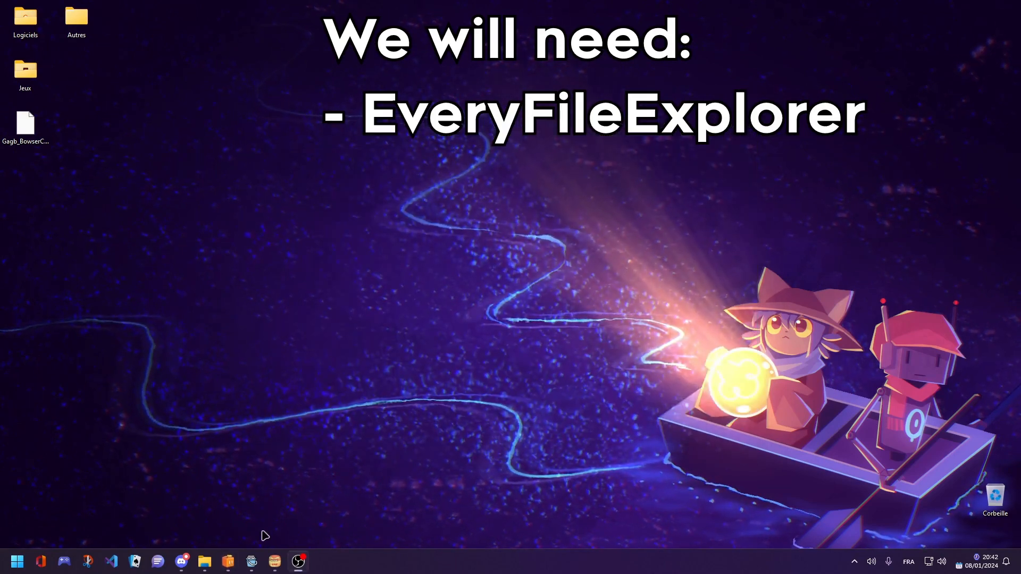
{"action": "left_click", "coordinate": [254, 561]}
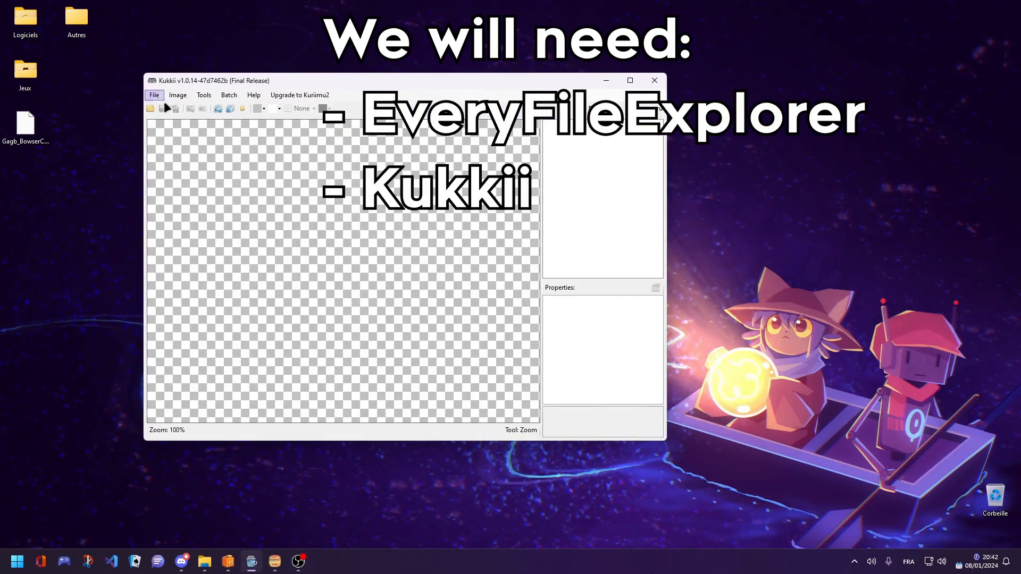
{"action": "left_click_drag", "start_coordinate": [365, 84], "coordinate": [451, 88]}
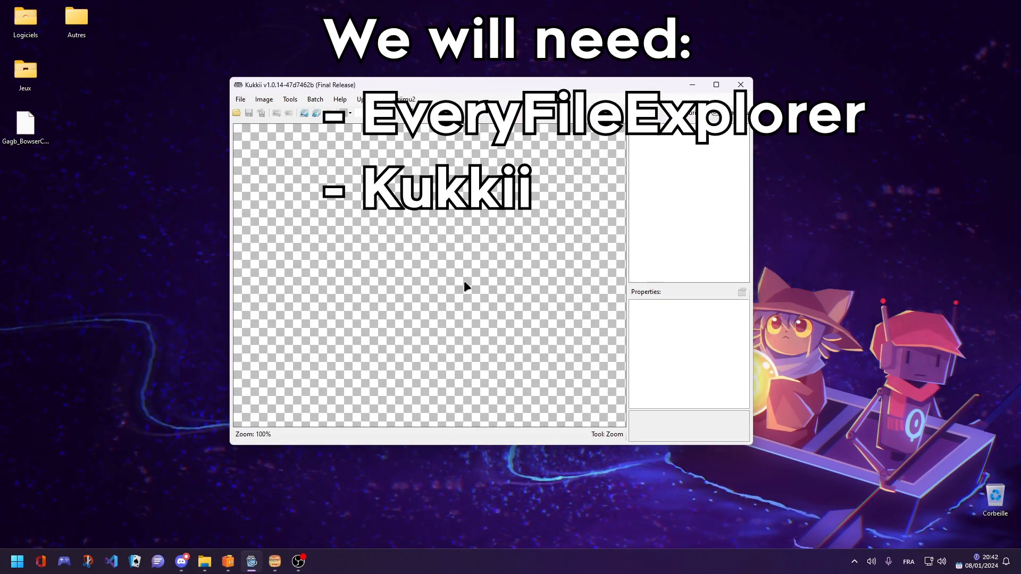
{"action": "left_click", "coordinate": [698, 85]}
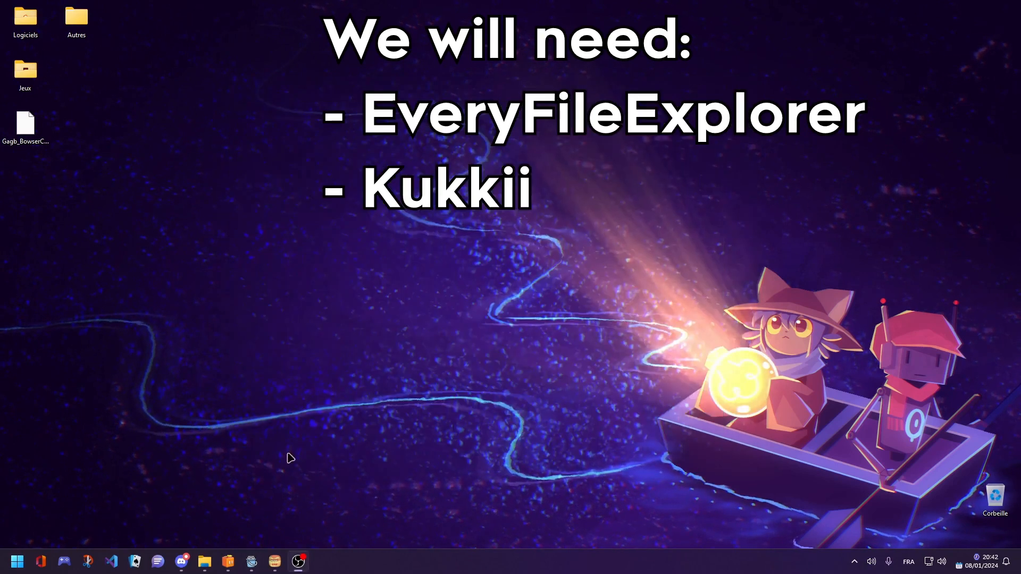
{"action": "left_click", "coordinate": [275, 561]}
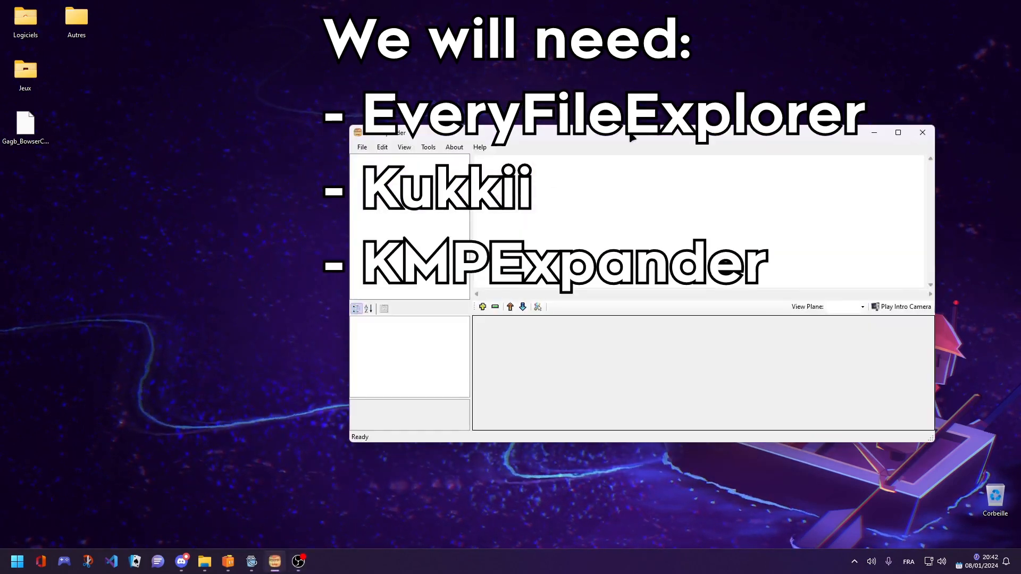
{"action": "left_click_drag", "start_coordinate": [631, 138], "coordinate": [563, 136]}
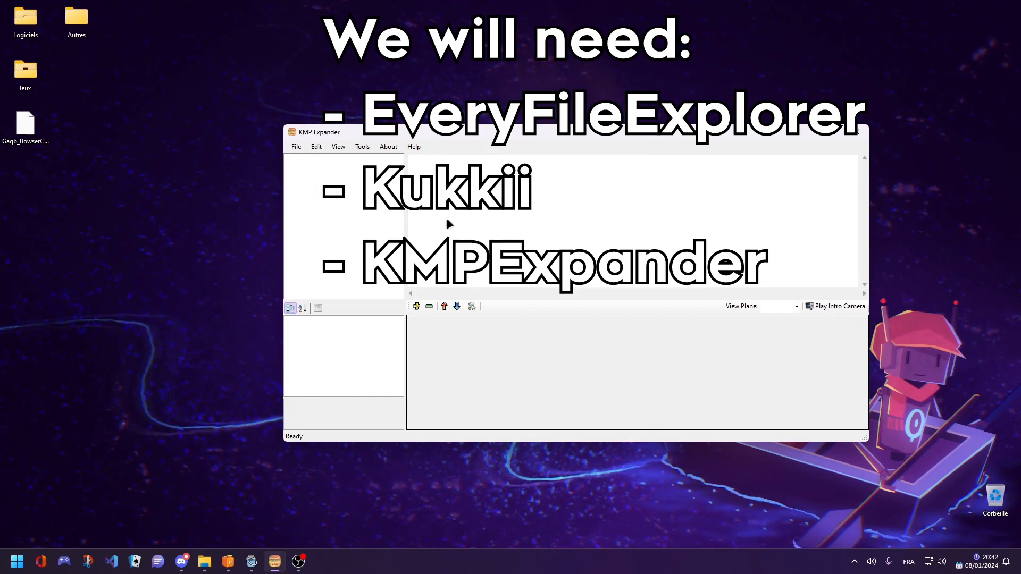
{"action": "key", "text": "super+d"}
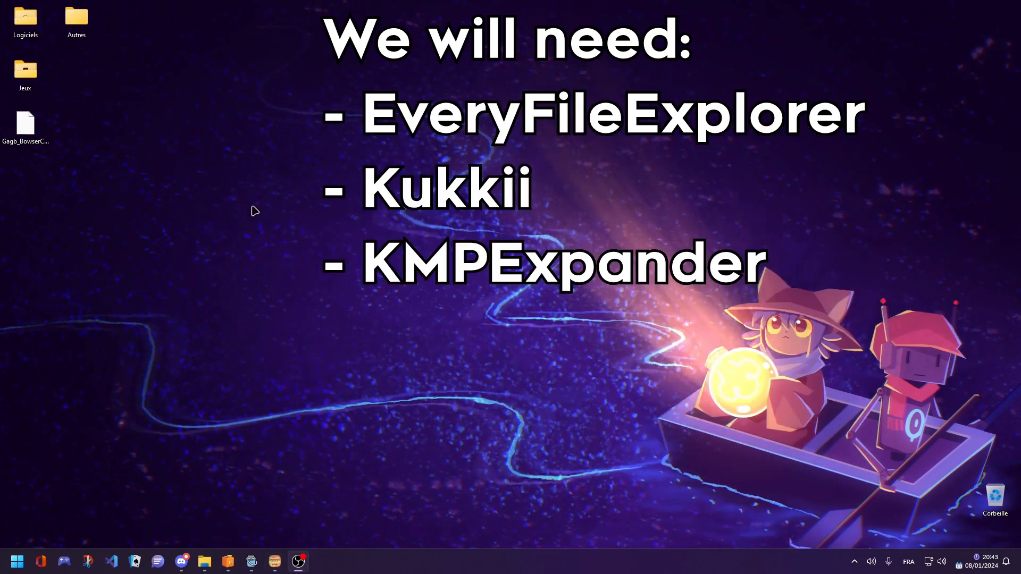
Step: Open the desktop file Gagb_BowserCastle1.szs in Every File Explorer
{"action": "left_click_drag", "start_coordinate": [25, 125], "coordinate": [321, 198]}
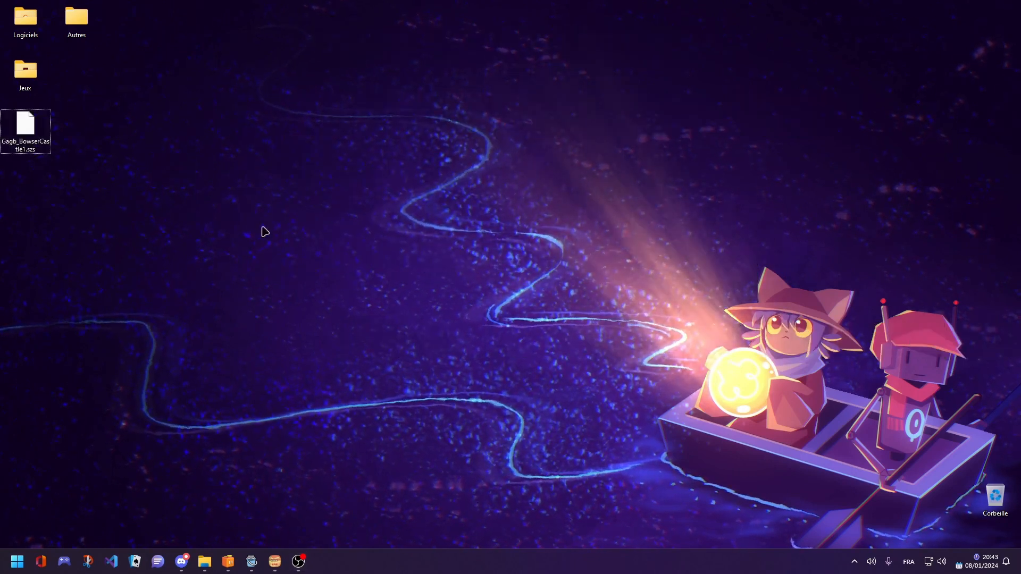
{"action": "left_click", "coordinate": [227, 561]}
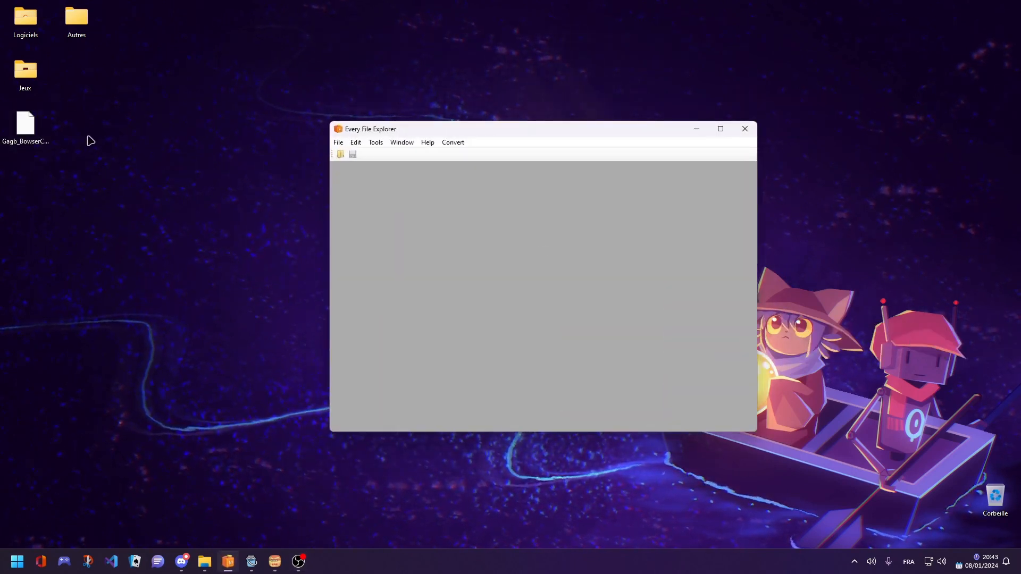
{"action": "left_click", "coordinate": [25, 125]}
{"action": "left_click_drag", "start_coordinate": [32, 132], "coordinate": [138, 200]}
{"action": "left_click_drag", "start_coordinate": [78, 138], "coordinate": [192, 247]}
{"action": "left_click_drag", "start_coordinate": [131, 182], "coordinate": [135, 229]}
{"action": "left_click_drag", "start_coordinate": [78, 186], "coordinate": [170, 282]}
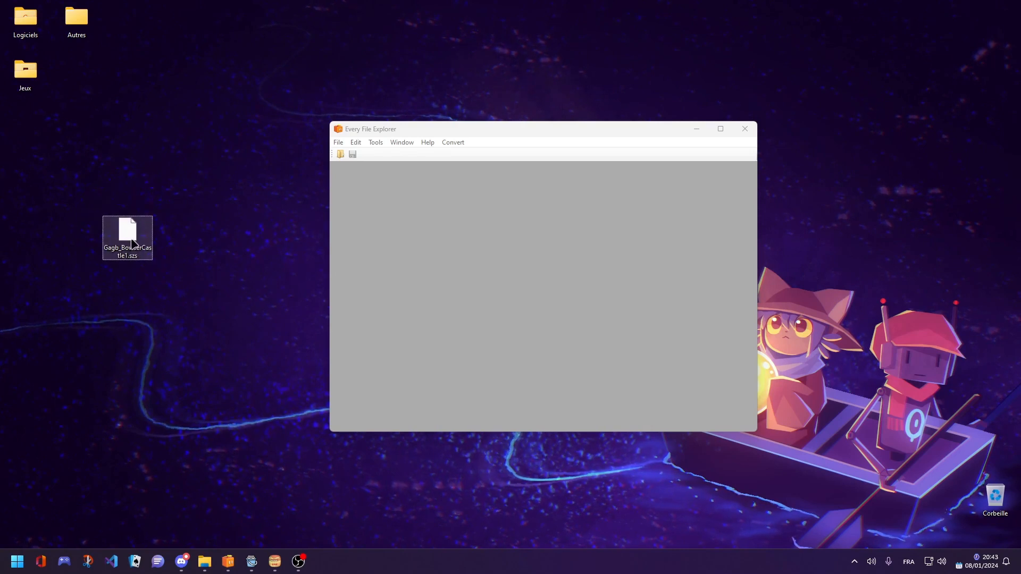
{"action": "left_click_drag", "start_coordinate": [131, 234], "coordinate": [181, 237]}
{"action": "left_click_drag", "start_coordinate": [133, 189], "coordinate": [269, 314]}
{"action": "left_click_drag", "start_coordinate": [179, 234], "coordinate": [24, 125]}
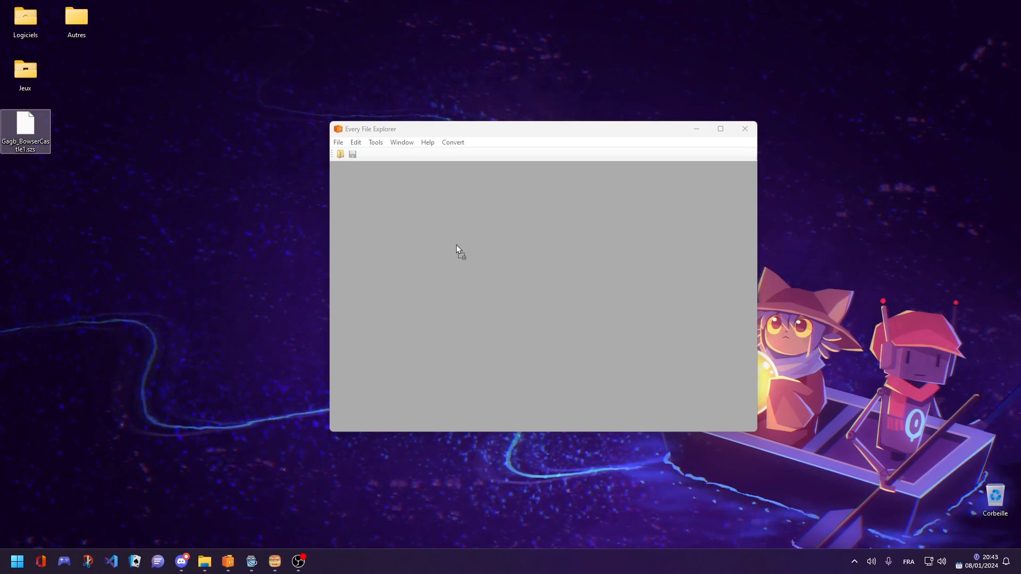
{"action": "left_click_drag", "start_coordinate": [457, 247], "coordinate": [456, 246]}
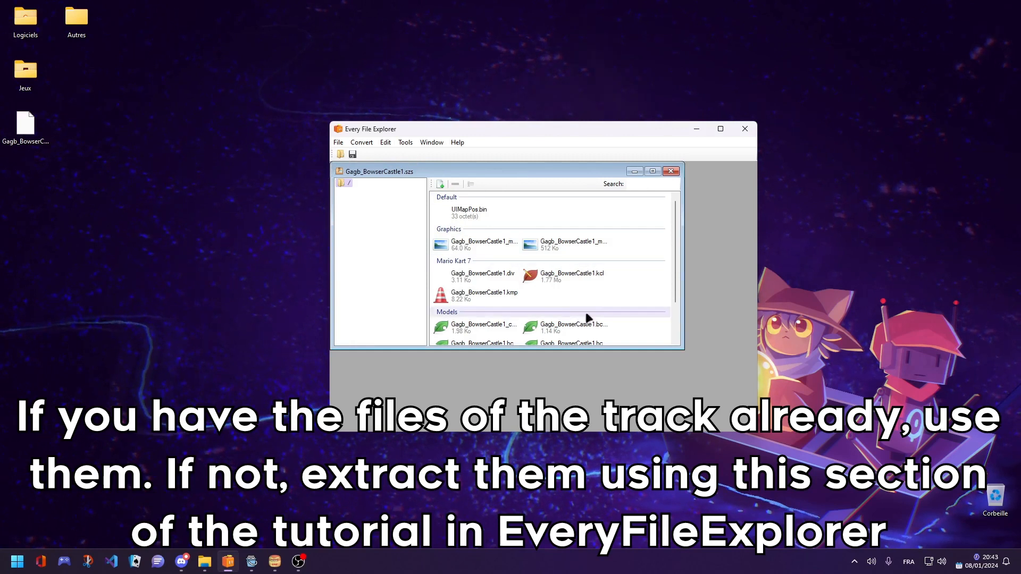
Step: Open Gagb_BowserCastle1.bcmdl from the archive, export its model to the desktop as a Wavefront OBJ file, and close the model
{"action": "scroll", "coordinate": [595, 298], "scroll_direction": "down", "scroll_amount": 2}
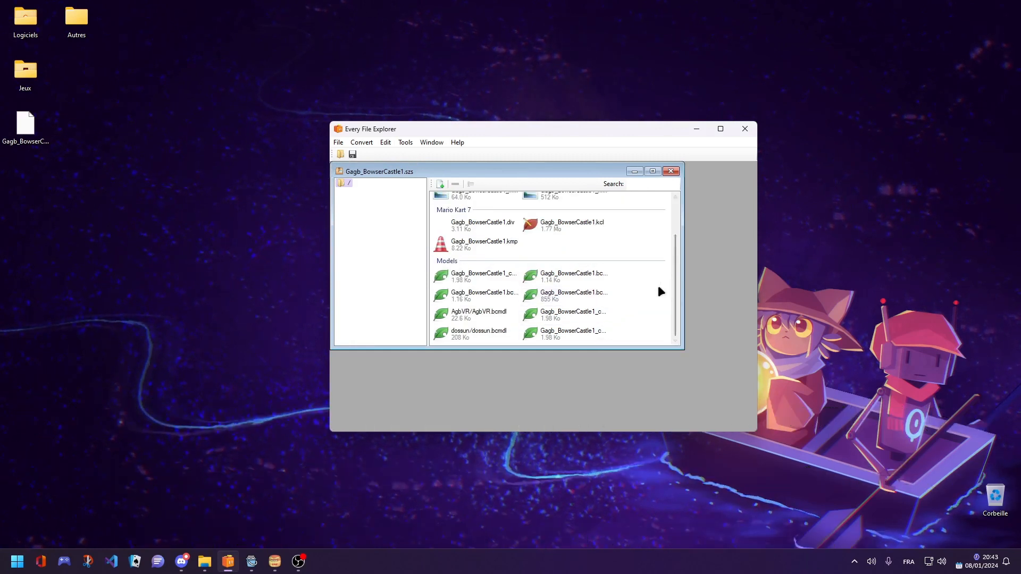
{"action": "left_click", "coordinate": [481, 291]}
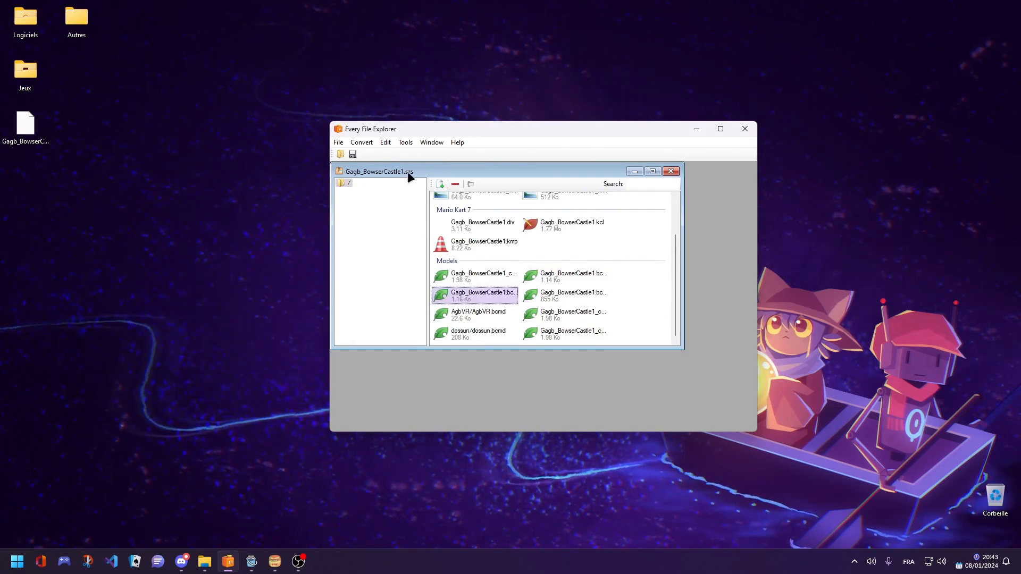
{"action": "left_click", "coordinate": [580, 299]}
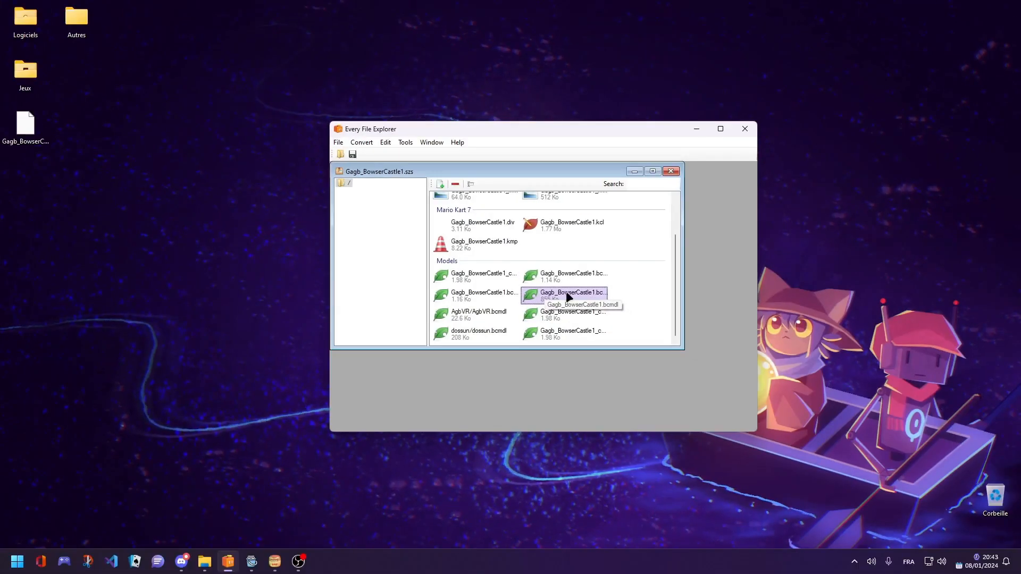
{"action": "double_click", "coordinate": [569, 298]}
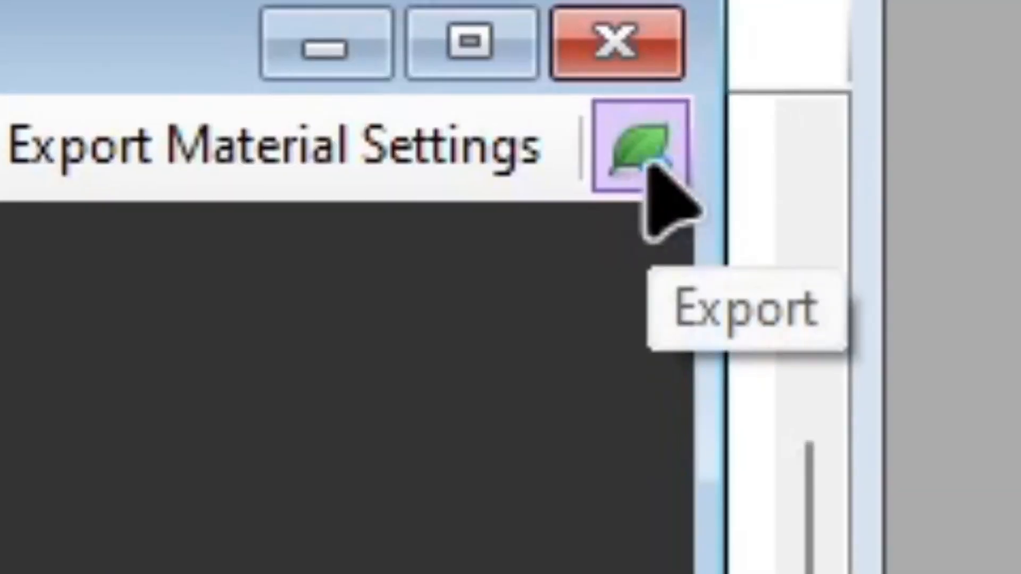
{"action": "left_click", "coordinate": [643, 149]}
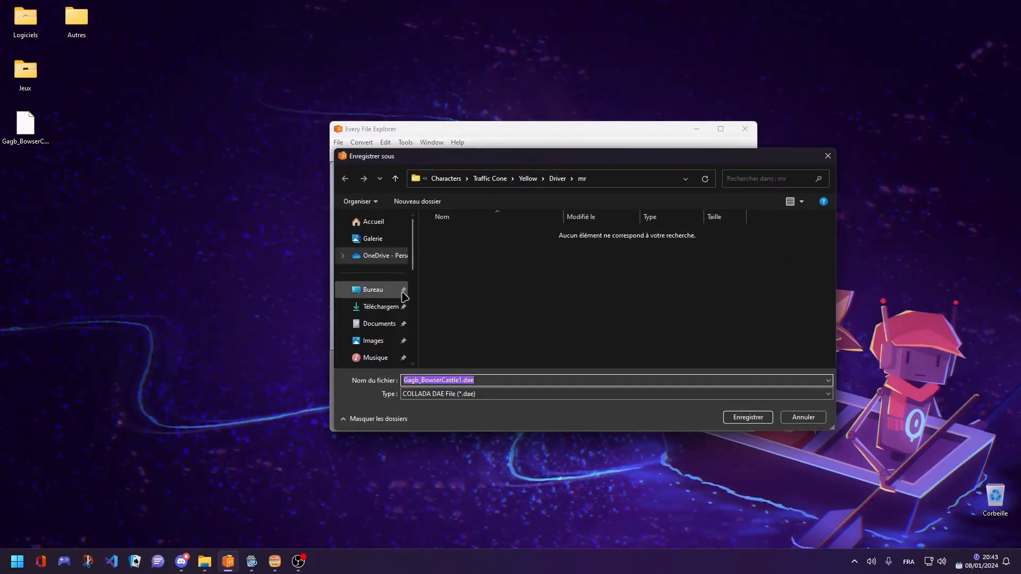
{"action": "left_click", "coordinate": [403, 292]}
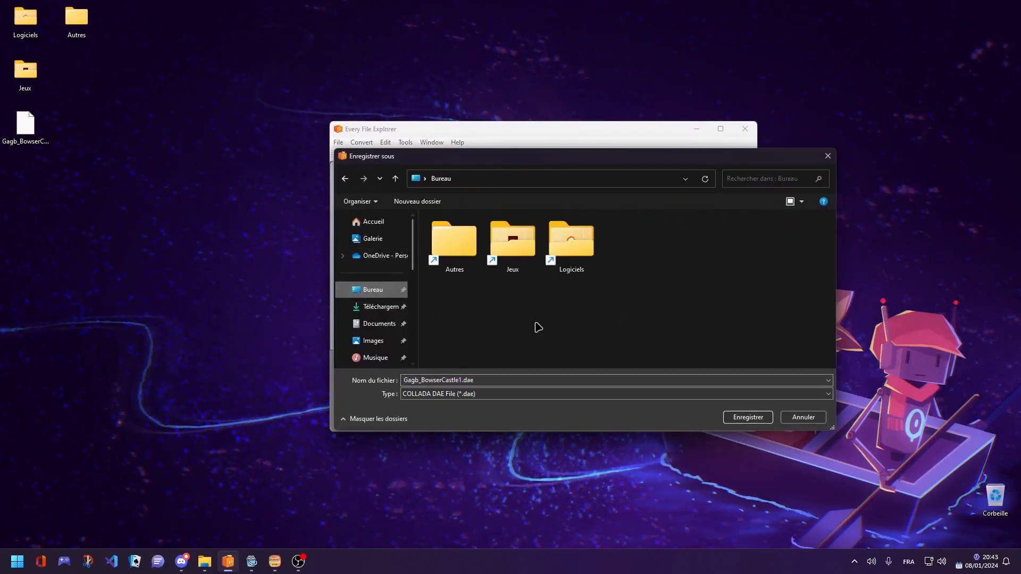
{"action": "left_click", "coordinate": [470, 393]}
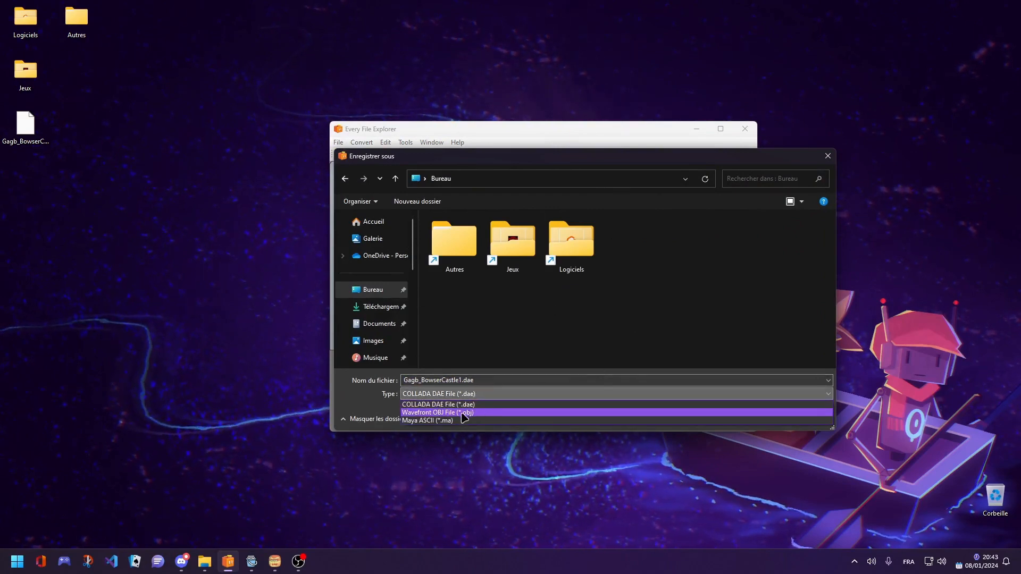
{"action": "left_click", "coordinate": [464, 413]}
{"action": "left_click", "coordinate": [750, 417]}
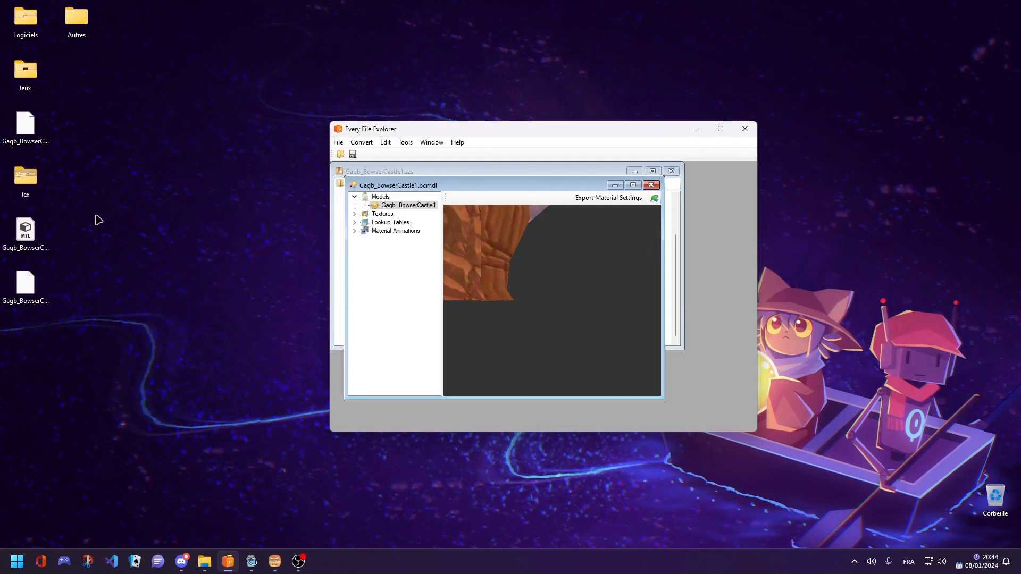
{"action": "left_click_drag", "start_coordinate": [123, 316], "coordinate": [160, 207]}
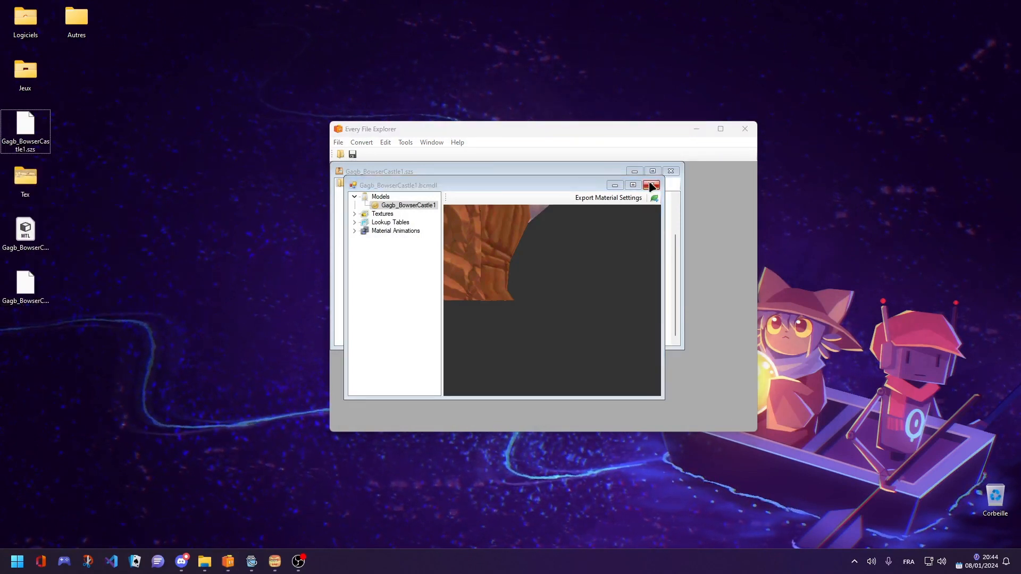
{"action": "left_click", "coordinate": [651, 184]}
Step: Export both map graphics, Gagb_BowserCastle1_map.bclim and Gagb_BowserCastle1_map2.bclim, from the archive to the desktop
{"action": "scroll", "coordinate": [496, 221], "scroll_direction": "up", "scroll_amount": 3}
{"action": "right_click", "coordinate": [474, 243]}
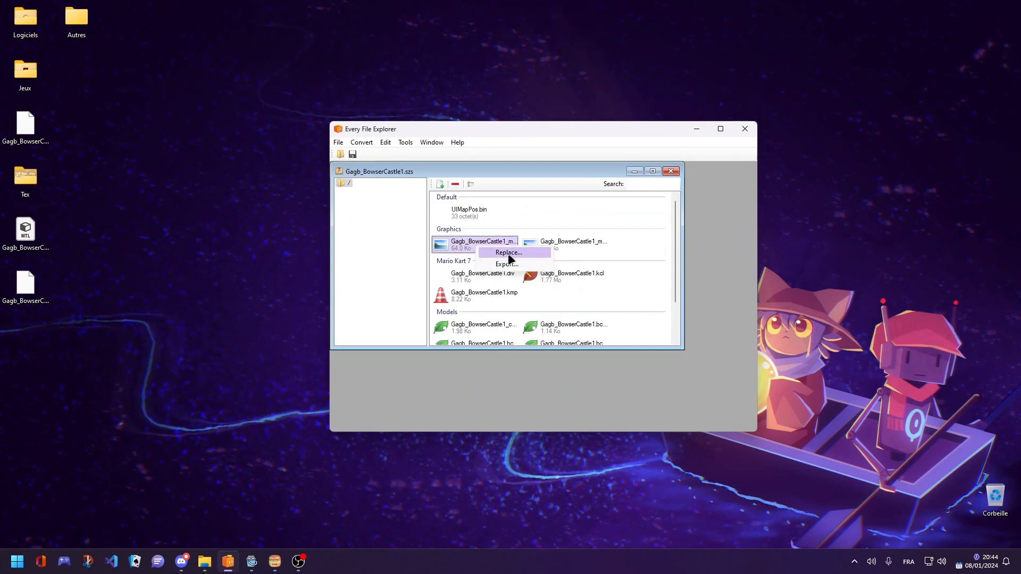
{"action": "left_click", "coordinate": [508, 264]}
{"action": "left_click", "coordinate": [735, 416]}
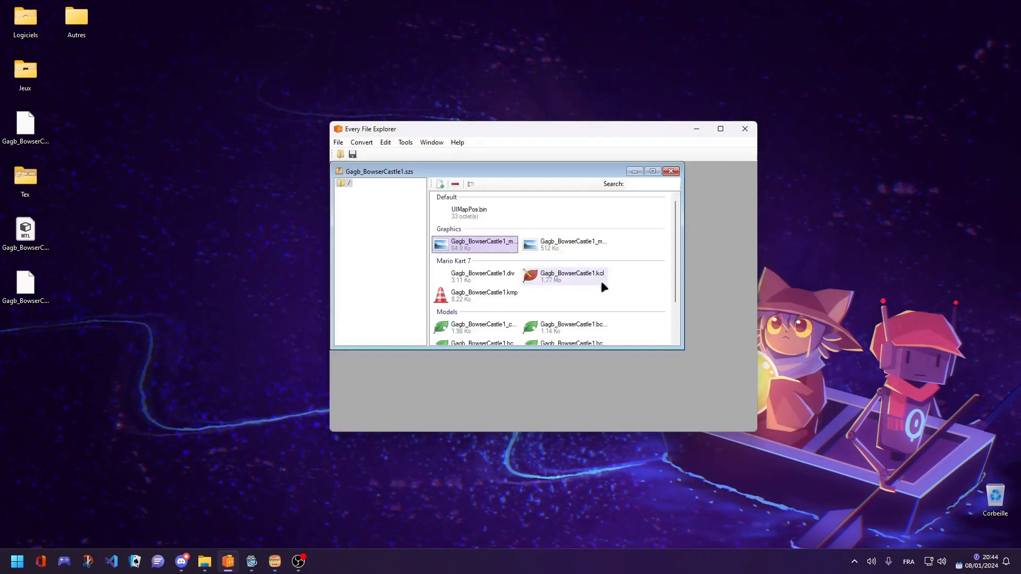
{"action": "right_click", "coordinate": [570, 250]}
{"action": "left_click", "coordinate": [594, 272]}
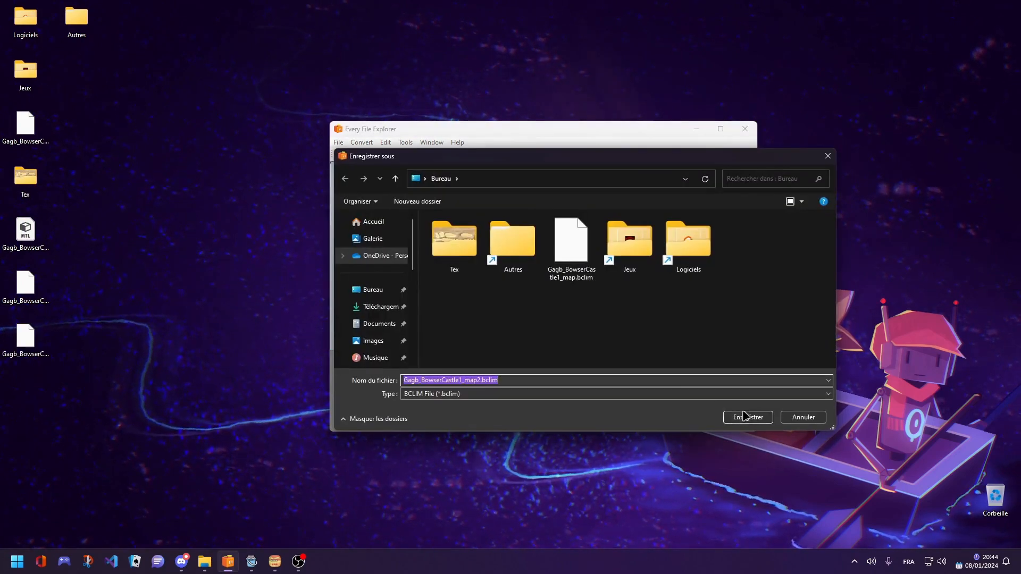
{"action": "key", "text": "Return"}
Step: Export UIMapPos.bin from the archive to the desktop and minimize Every File Explorer
{"action": "left_click", "coordinate": [482, 215]}
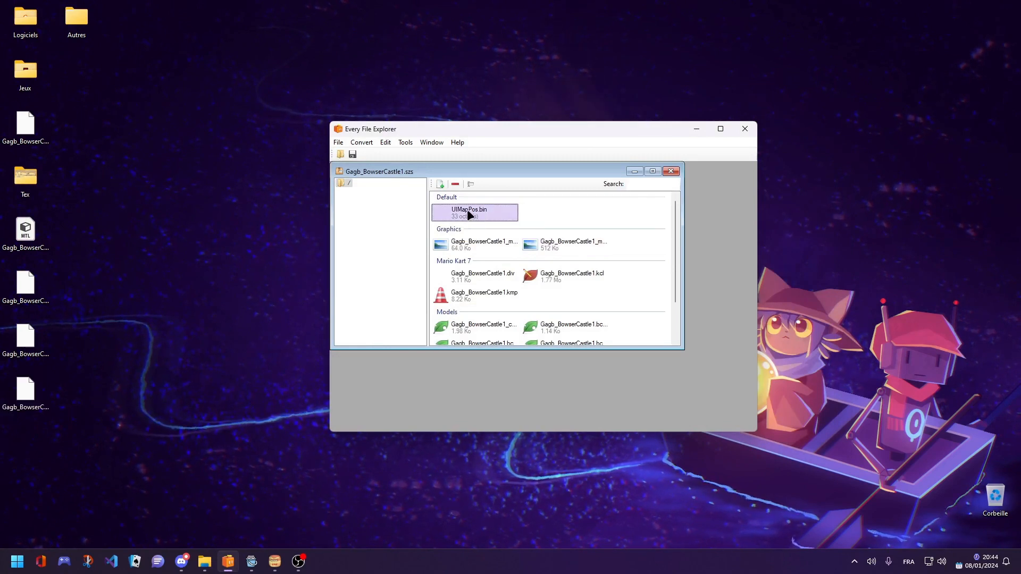
{"action": "right_click", "coordinate": [468, 212]}
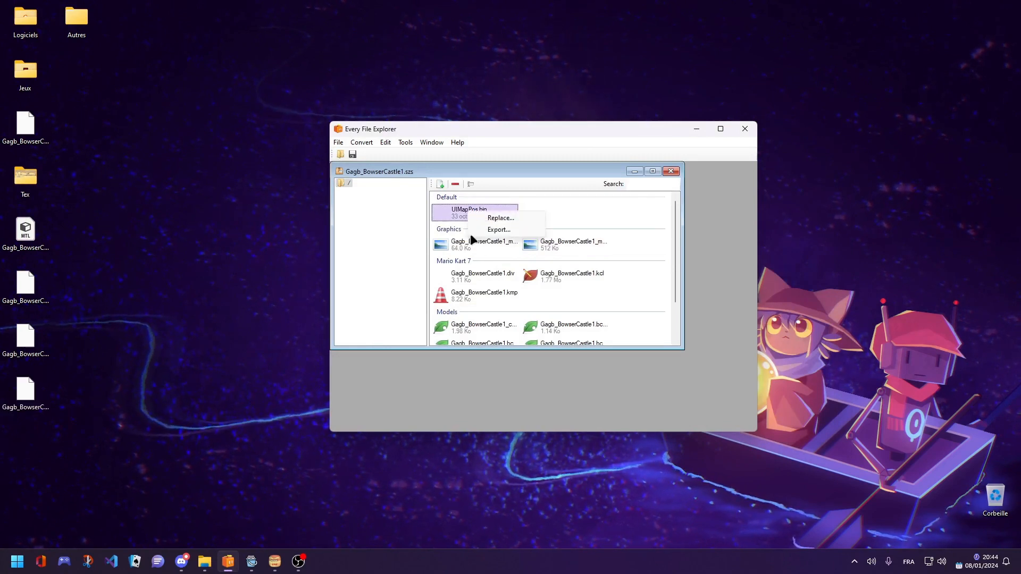
{"action": "left_click", "coordinate": [507, 229]}
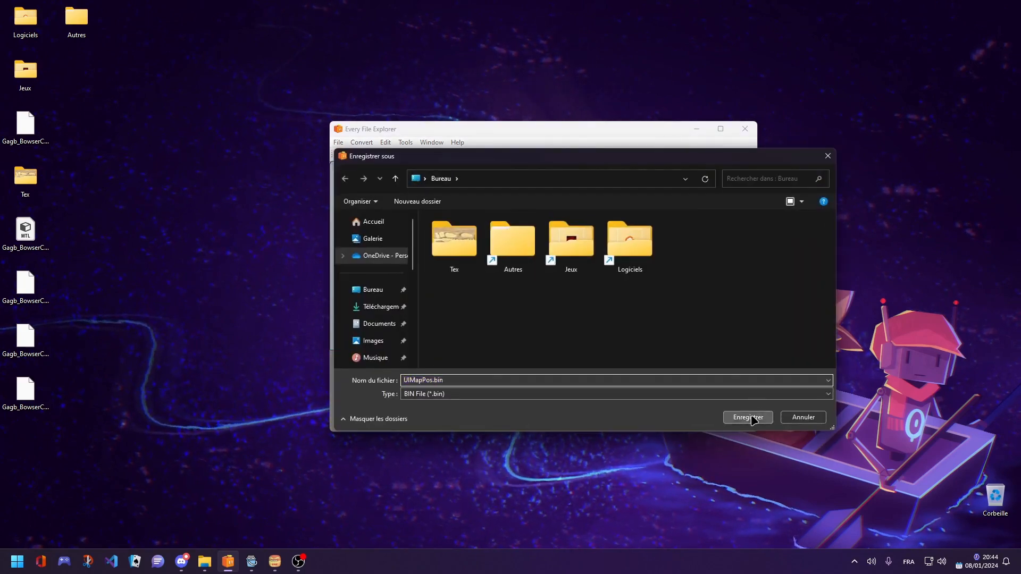
{"action": "left_click", "coordinate": [748, 417]}
{"action": "left_click", "coordinate": [695, 130]}
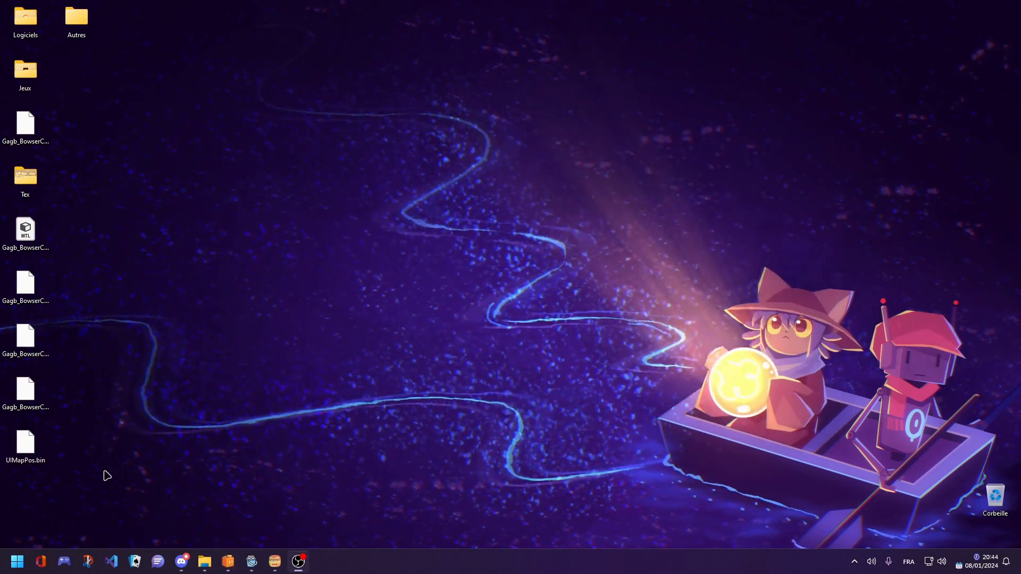
{"action": "left_click_drag", "start_coordinate": [104, 471], "coordinate": [115, 183]}
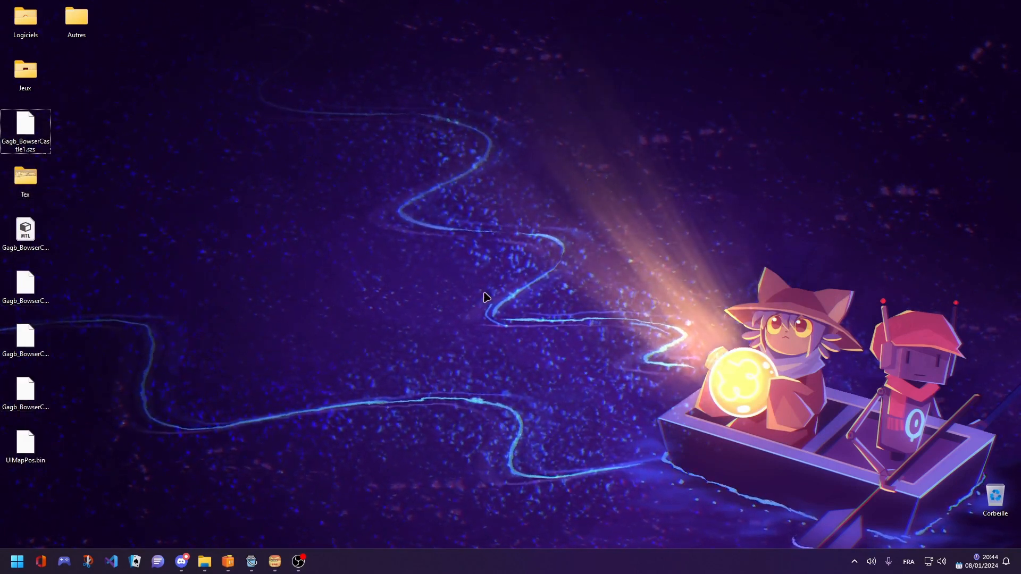
Step: Switch to SketchUp, import Gagb_BowserCastle1.obj from the desktop, and dismiss the import results
{"action": "mouse_move", "coordinate": [278, 562]}
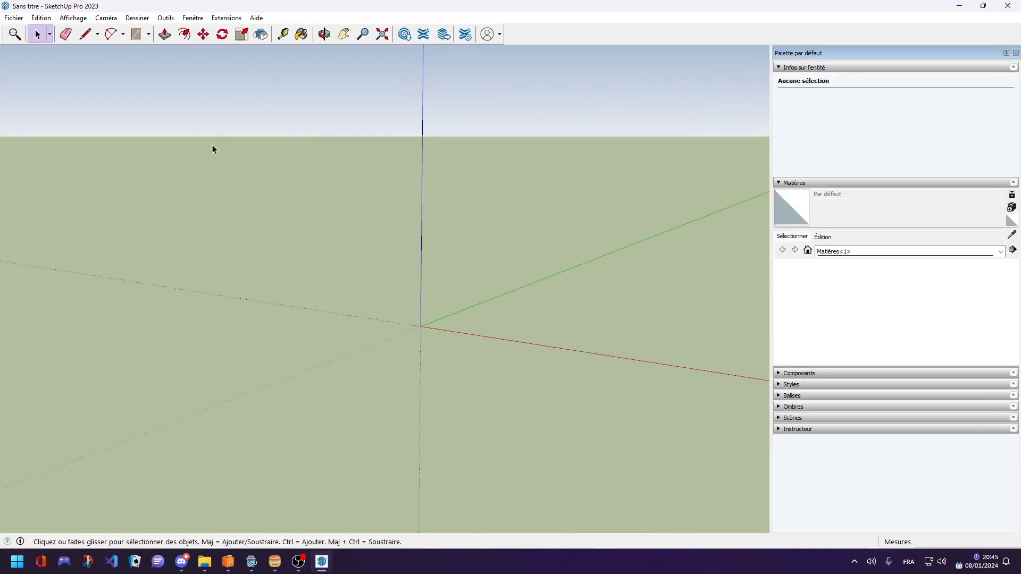
{"action": "left_click", "coordinate": [14, 18]}
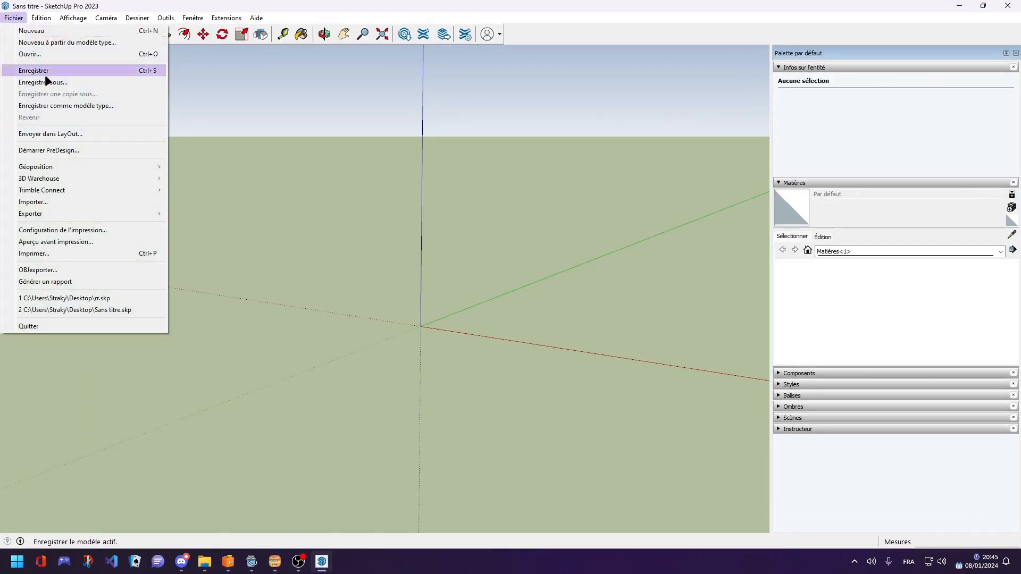
{"action": "left_click", "coordinate": [33, 200]}
{"action": "left_click", "coordinate": [727, 393]}
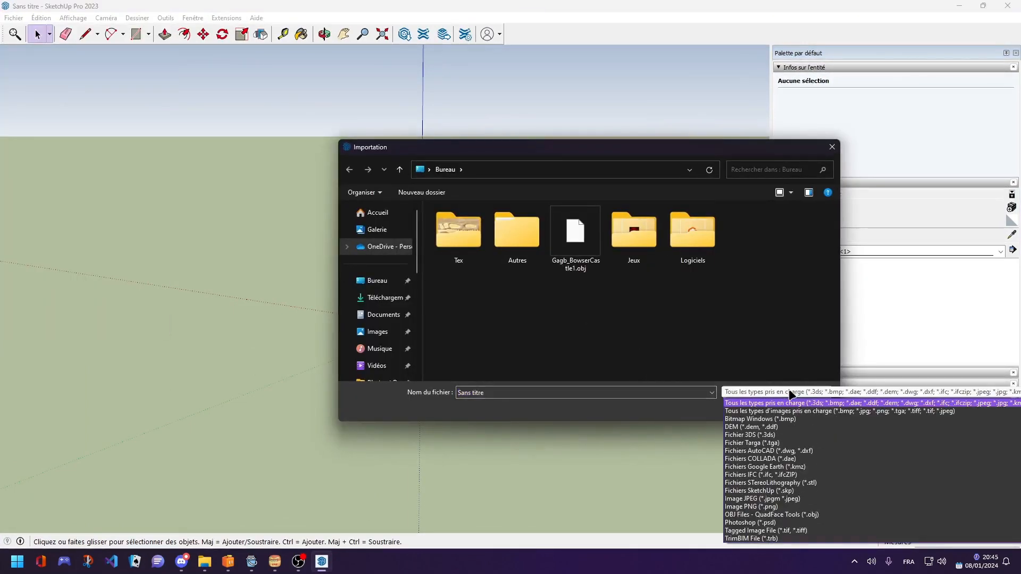
{"action": "left_click", "coordinate": [789, 392]}
{"action": "double_click", "coordinate": [591, 230]}
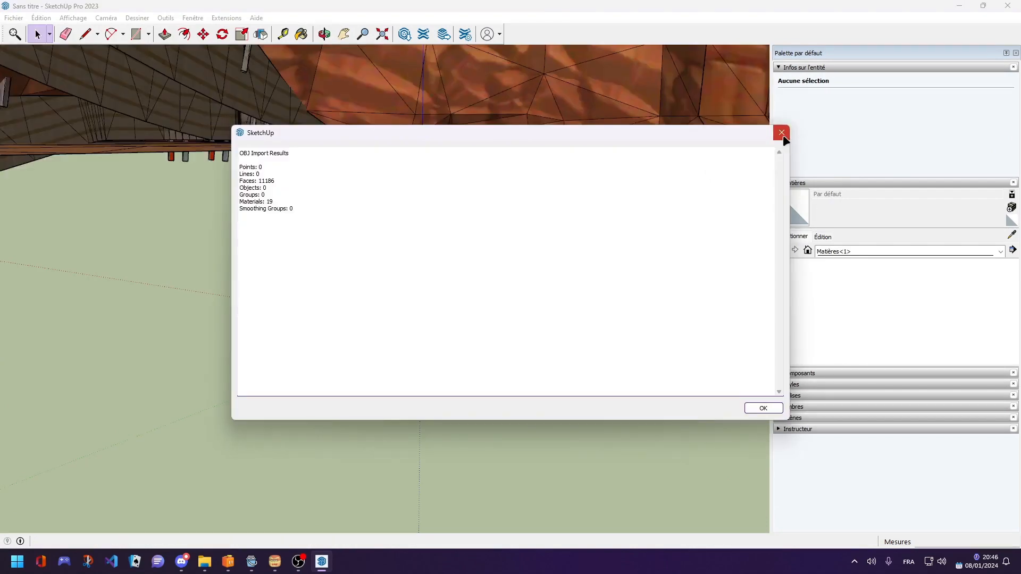
{"action": "left_click", "coordinate": [783, 135]}
Step: Explode the imported Gagb_BowserCastle1.obj group so its faces and edges can be edited individually
{"action": "scroll", "coordinate": [401, 264], "scroll_direction": "down", "scroll_amount": 4}
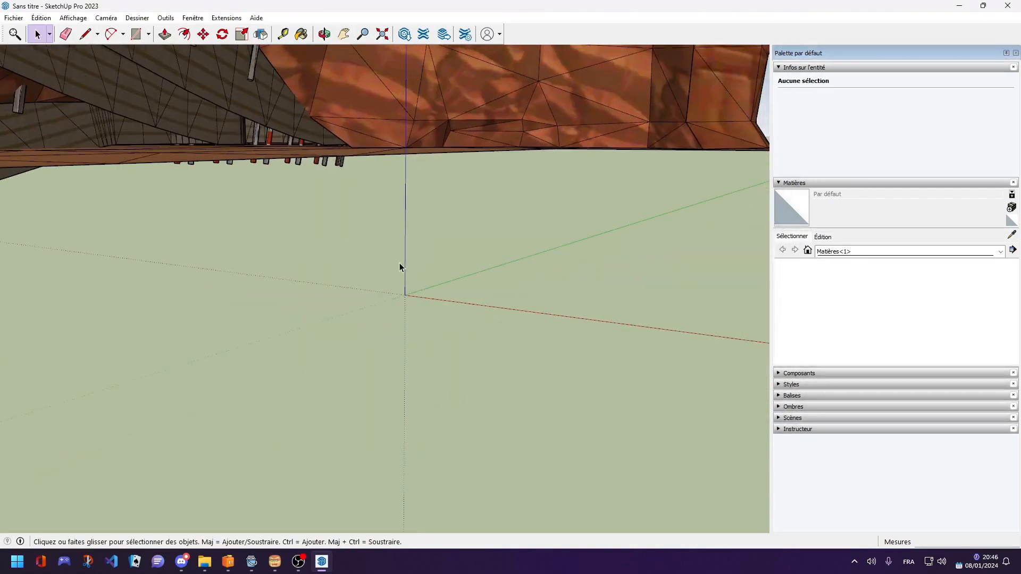
{"action": "middle_click_drag", "start_coordinate": [477, 190], "coordinate": [420, 267]}
{"action": "scroll", "coordinate": [425, 259], "scroll_direction": "down", "scroll_amount": 5}
{"action": "scroll", "coordinate": [432, 251], "scroll_direction": "down", "scroll_amount": 8}
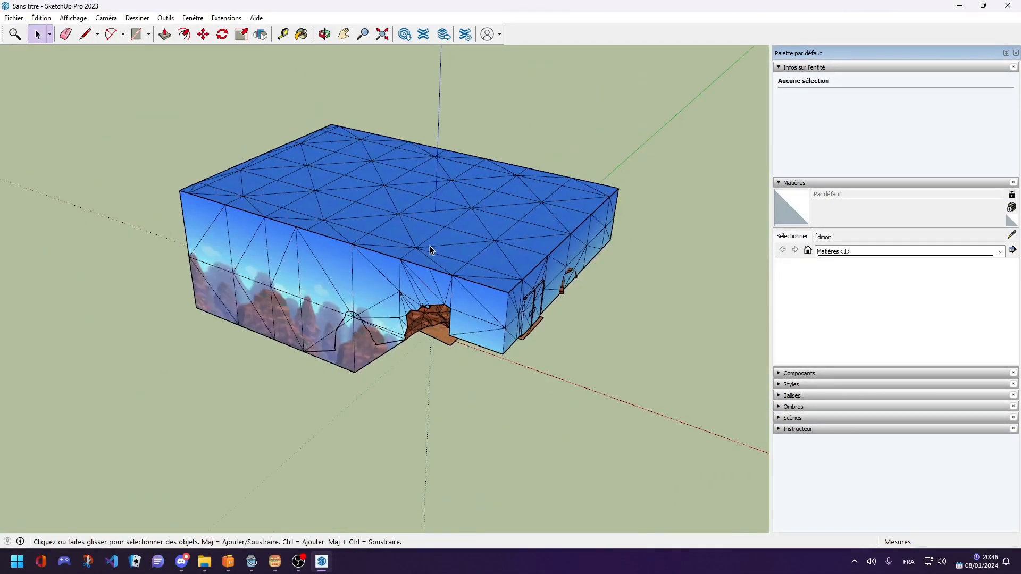
{"action": "middle_click_drag", "start_coordinate": [430, 250], "coordinate": [318, 392]}
{"action": "key", "text": "space"}
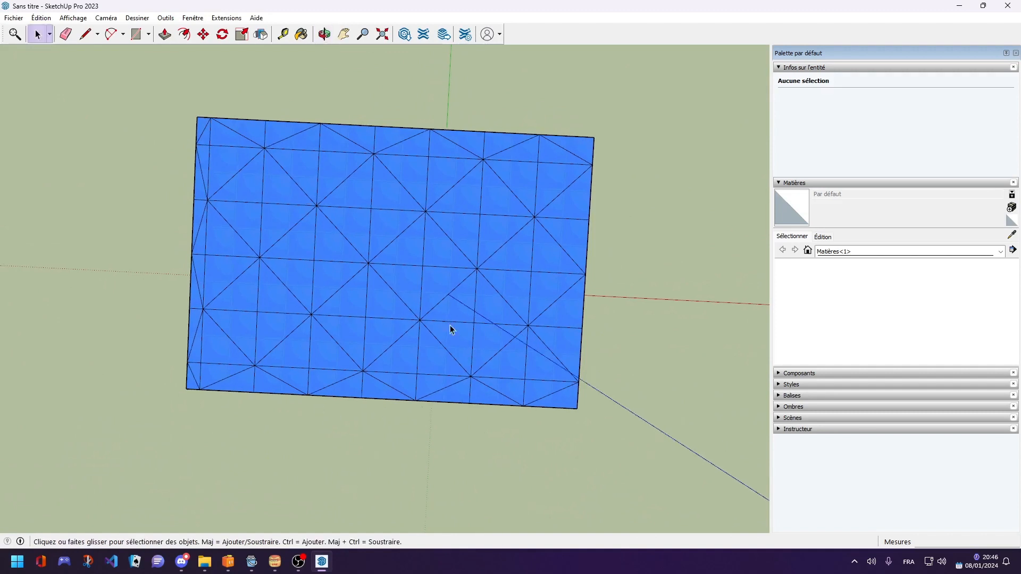
{"action": "middle_click_drag", "start_coordinate": [433, 280], "coordinate": [406, 194]}
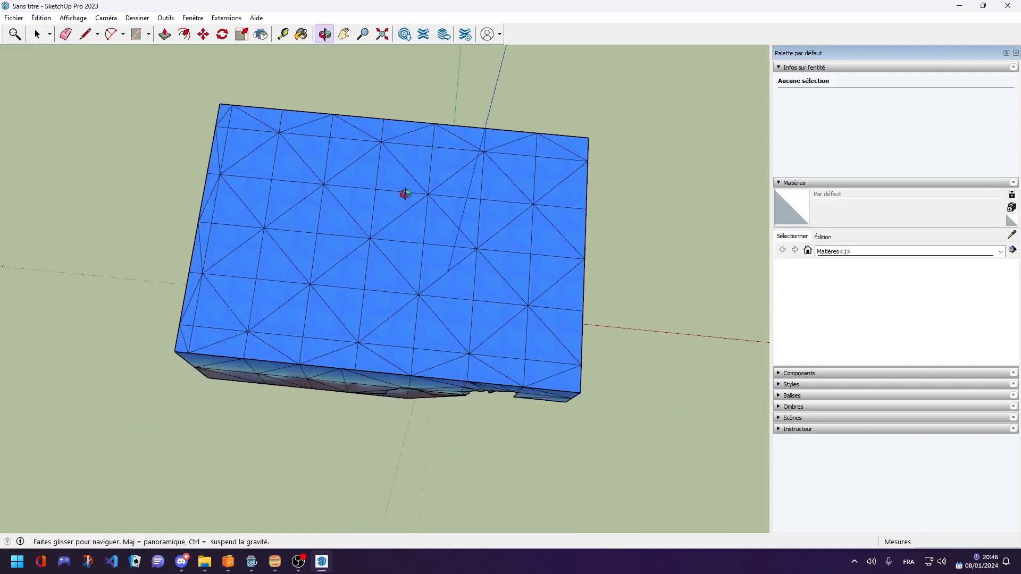
{"action": "left_click", "coordinate": [400, 220]}
{"action": "right_click", "coordinate": [400, 221]}
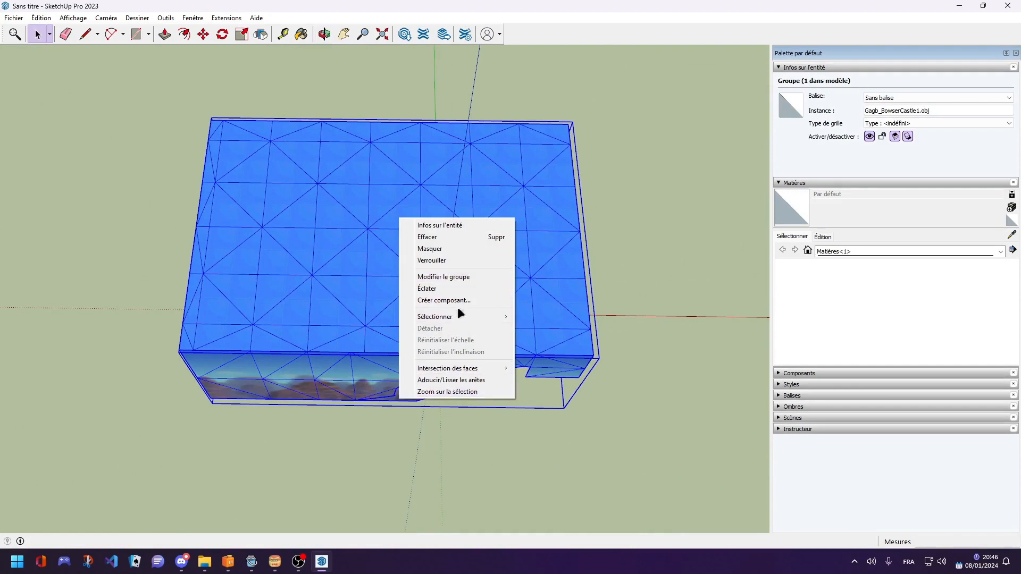
{"action": "left_click", "coordinate": [331, 269]}
{"action": "left_click", "coordinate": [188, 123]}
{"action": "right_click", "coordinate": [402, 211]}
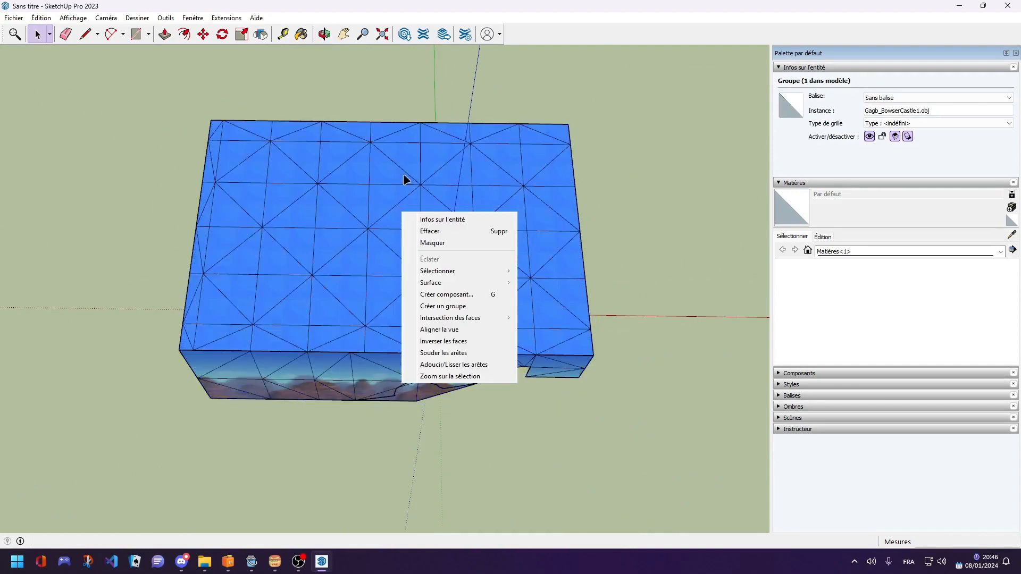
Step: Erase the blue sky ceiling above the track with the Eraser, keeping the surrounding side walls
{"action": "left_click", "coordinate": [261, 183]}
{"action": "middle_click_drag", "start_coordinate": [262, 162], "coordinate": [244, 130]}
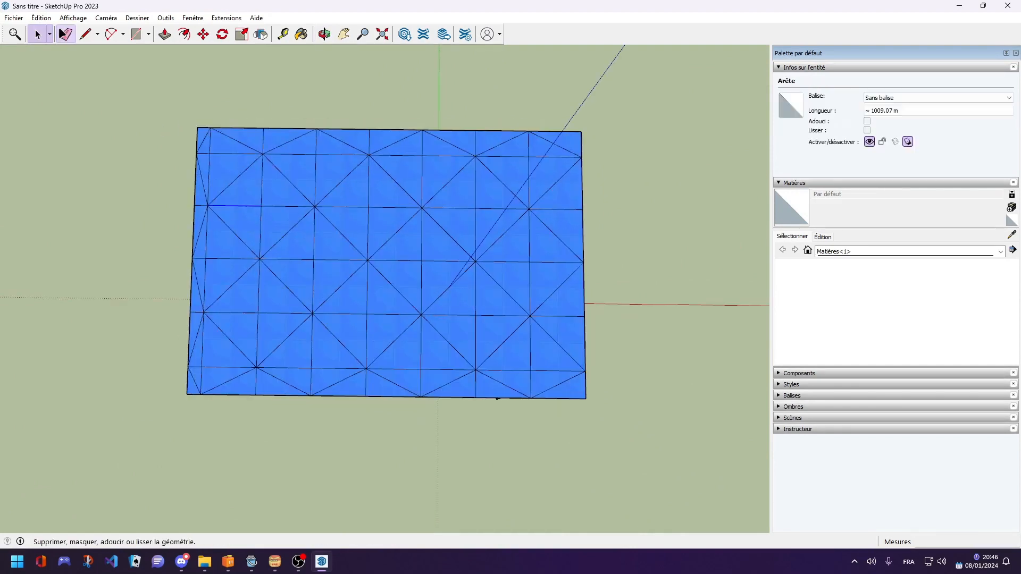
{"action": "key", "text": "e"}
{"action": "left_click_drag", "start_coordinate": [265, 155], "coordinate": [262, 157]}
{"action": "left_click_drag", "start_coordinate": [368, 160], "coordinate": [373, 155]}
{"action": "left_click", "coordinate": [475, 157]}
{"action": "mouse_move", "coordinate": [557, 379]}
{"action": "left_mouse_down"}
{"action": "mouse_move", "coordinate": [513, 340]}
{"action": "mouse_move", "coordinate": [466, 365]}
{"action": "left_mouse_up"}
{"action": "left_click_drag", "start_coordinate": [372, 259], "coordinate": [209, 255]}
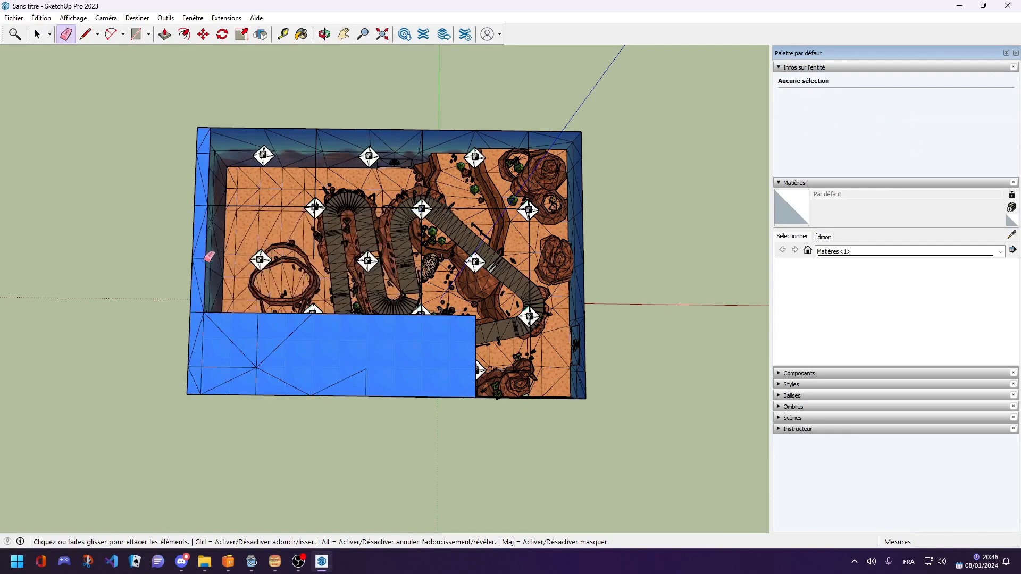
{"action": "left_click_drag", "start_coordinate": [226, 326], "coordinate": [381, 381]}
{"action": "left_click_drag", "start_coordinate": [223, 372], "coordinate": [199, 351]}
{"action": "left_click_drag", "start_coordinate": [451, 333], "coordinate": [464, 315]}
{"action": "middle_click_drag", "start_coordinate": [464, 314], "coordinate": [200, 285]}
{"action": "middle_click_drag", "start_coordinate": [283, 252], "coordinate": [364, 191]}
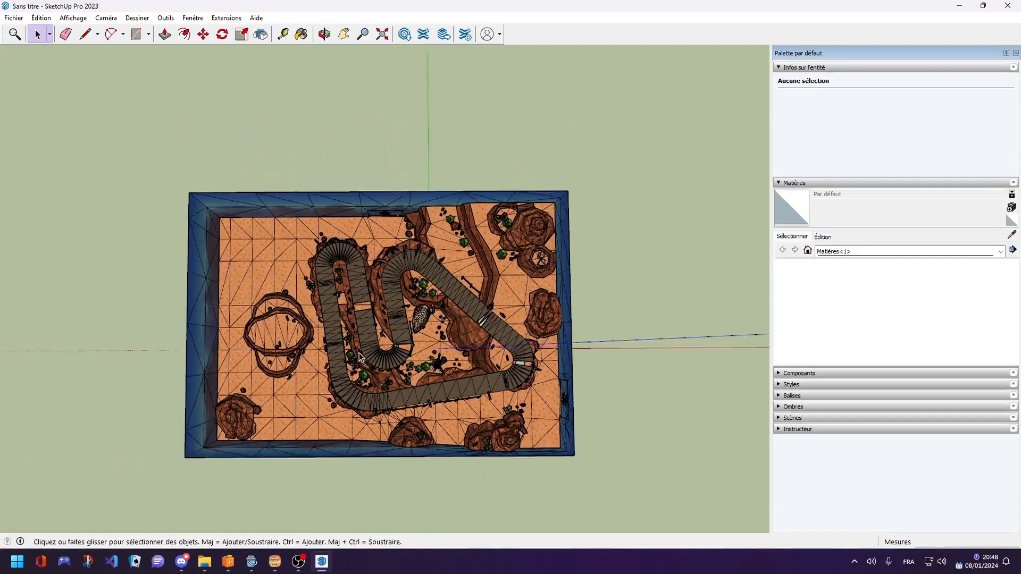
Step: Locate the holes in the road surface and close them with the Line tool, using the road material A_03_lane01_R2_MT
{"action": "mouse_move", "coordinate": [462, 266]}
{"action": "middle_mouse_down"}
{"action": "mouse_move", "coordinate": [470, 297]}
{"action": "mouse_move", "coordinate": [255, 333]}
{"action": "mouse_move", "coordinate": [392, 196]}
{"action": "mouse_move", "coordinate": [359, 311]}
{"action": "mouse_move", "coordinate": [338, 449]}
{"action": "mouse_move", "coordinate": [388, 463]}
{"action": "middle_mouse_up"}
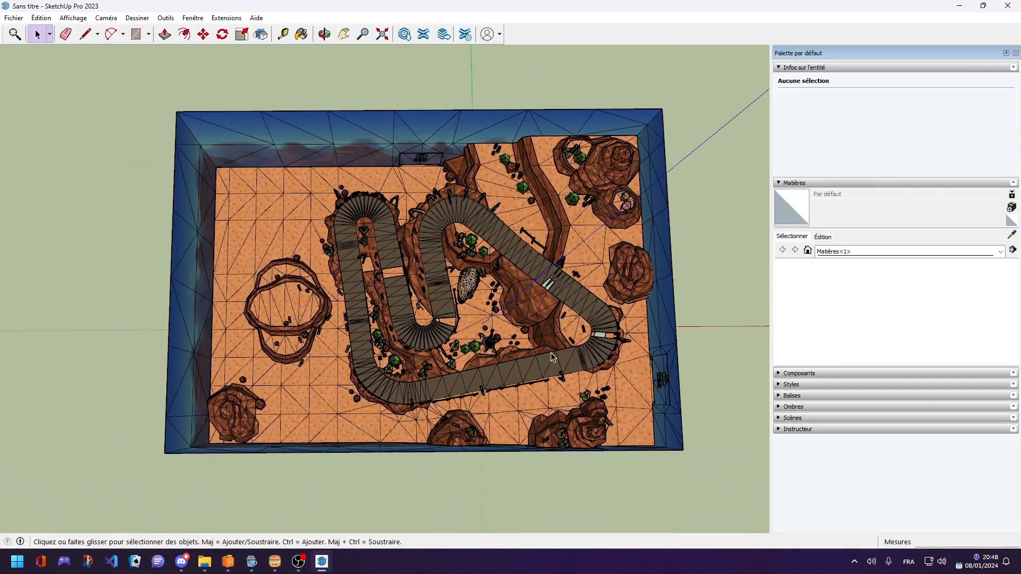
{"action": "scroll", "coordinate": [613, 348], "scroll_direction": "up", "scroll_amount": 7}
{"action": "middle_click_drag", "start_coordinate": [613, 349], "coordinate": [644, 294]}
{"action": "middle_click_drag", "start_coordinate": [500, 218], "coordinate": [438, 291]}
{"action": "scroll", "coordinate": [437, 292], "scroll_direction": "down", "scroll_amount": 5}
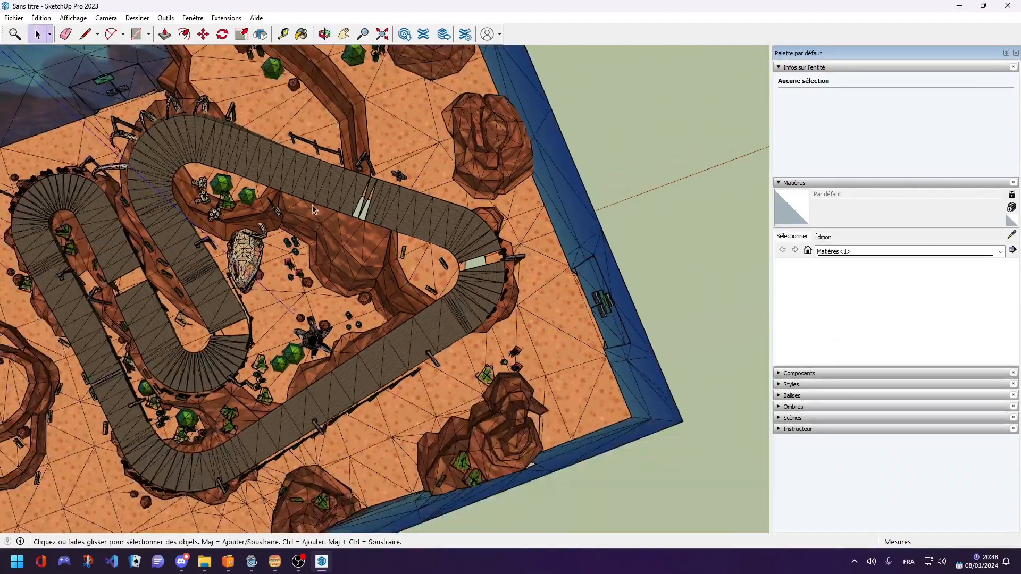
{"action": "scroll", "coordinate": [426, 230], "scroll_direction": "up", "scroll_amount": 10}
{"action": "middle_click_drag", "start_coordinate": [426, 229], "coordinate": [427, 184]}
{"action": "scroll", "coordinate": [350, 72], "scroll_direction": "up", "scroll_amount": 3}
{"action": "middle_click_drag", "start_coordinate": [350, 72], "coordinate": [355, 110]}
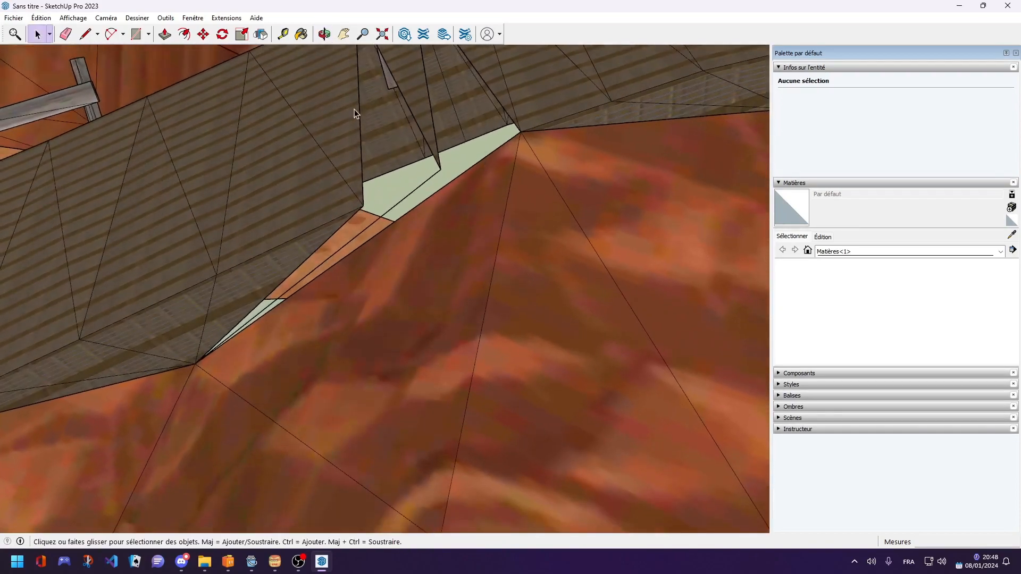
{"action": "left_click", "coordinate": [88, 34]}
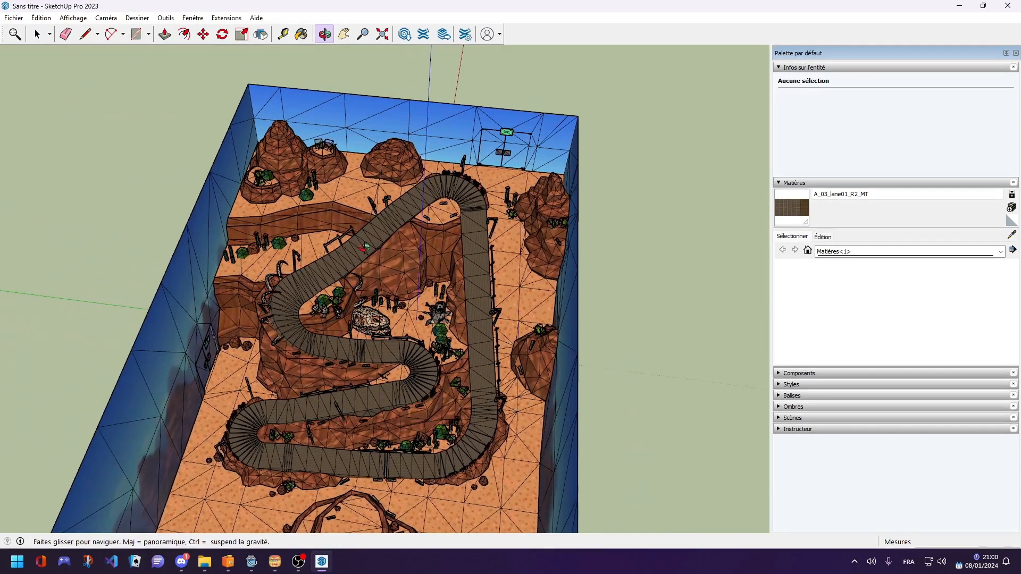
{"action": "key", "text": "space"}
{"action": "middle_click_drag", "start_coordinate": [546, 344], "coordinate": [488, 462]}
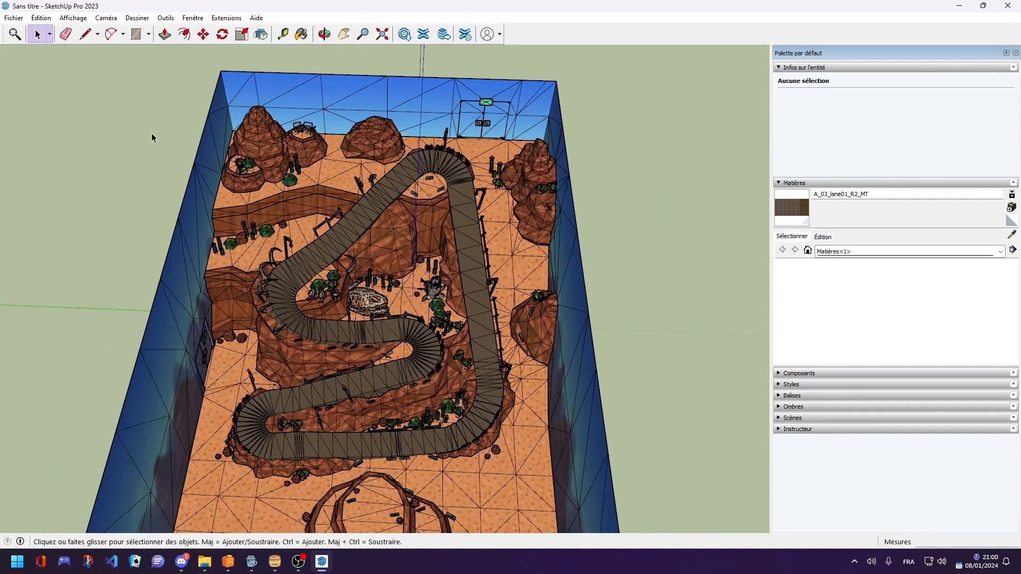
Step: Save the edited track model to the desktop as Sans titre.skp
{"action": "left_click", "coordinate": [16, 18]}
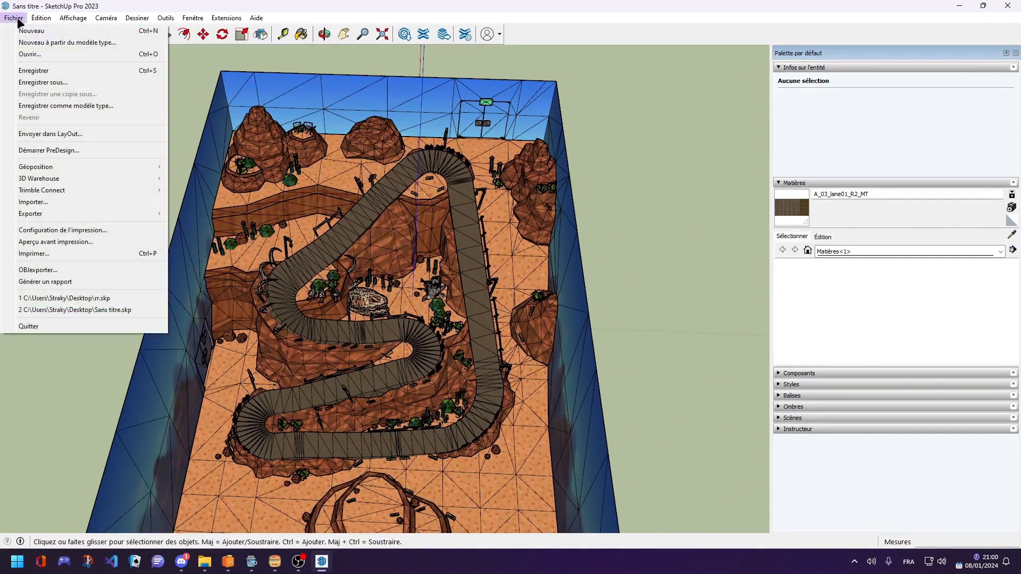
{"action": "left_click", "coordinate": [75, 82]}
{"action": "left_click", "coordinate": [376, 280]}
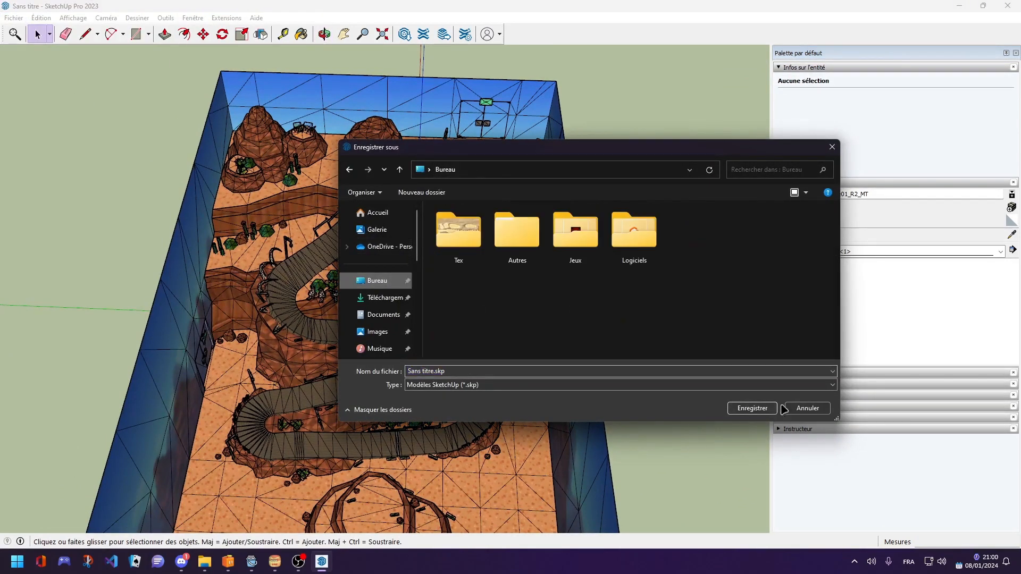
{"action": "left_click", "coordinate": [761, 412]}
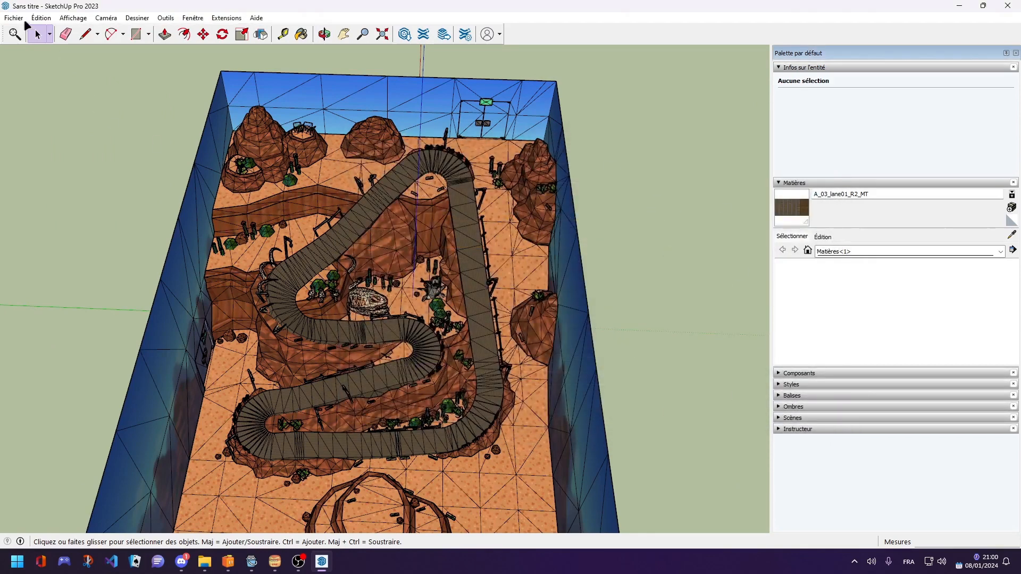
Step: Export the model with OBJexporter to the desktop as Sans_titre.obj, converting all texture files to PNG
{"action": "left_click", "coordinate": [23, 20]}
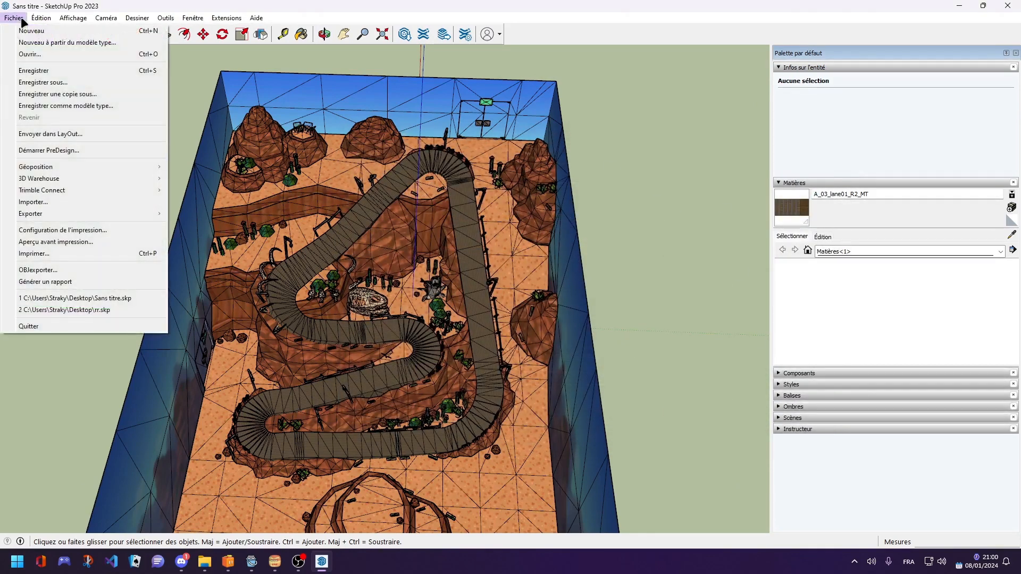
{"action": "left_click", "coordinate": [98, 269]}
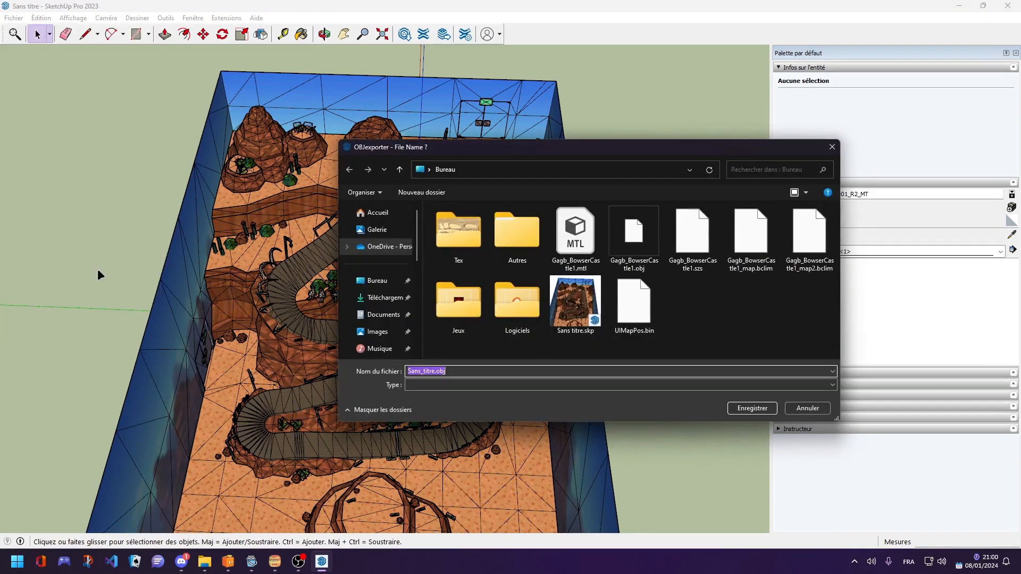
{"action": "left_click", "coordinate": [752, 409]}
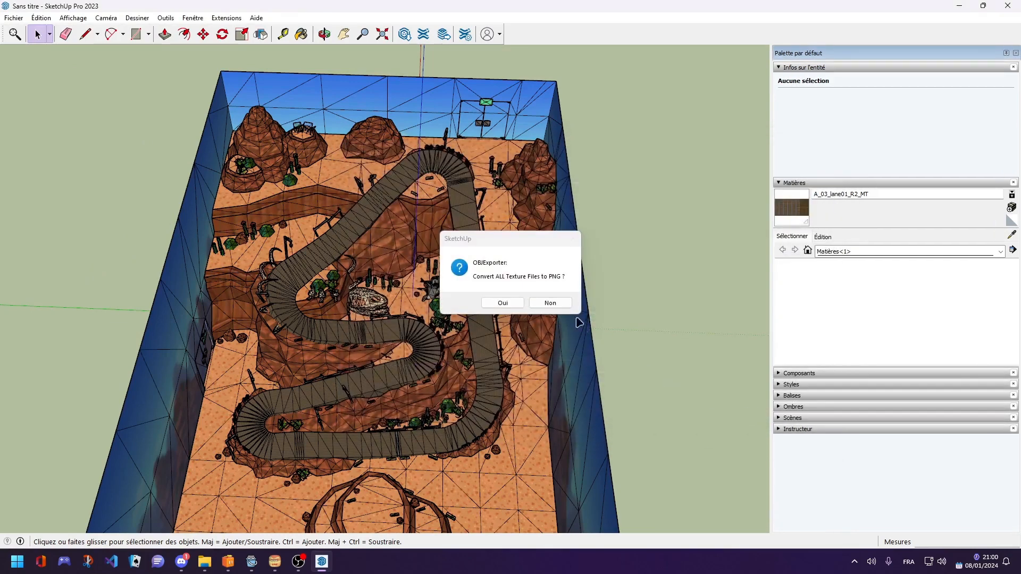
{"action": "left_click", "coordinate": [503, 304]}
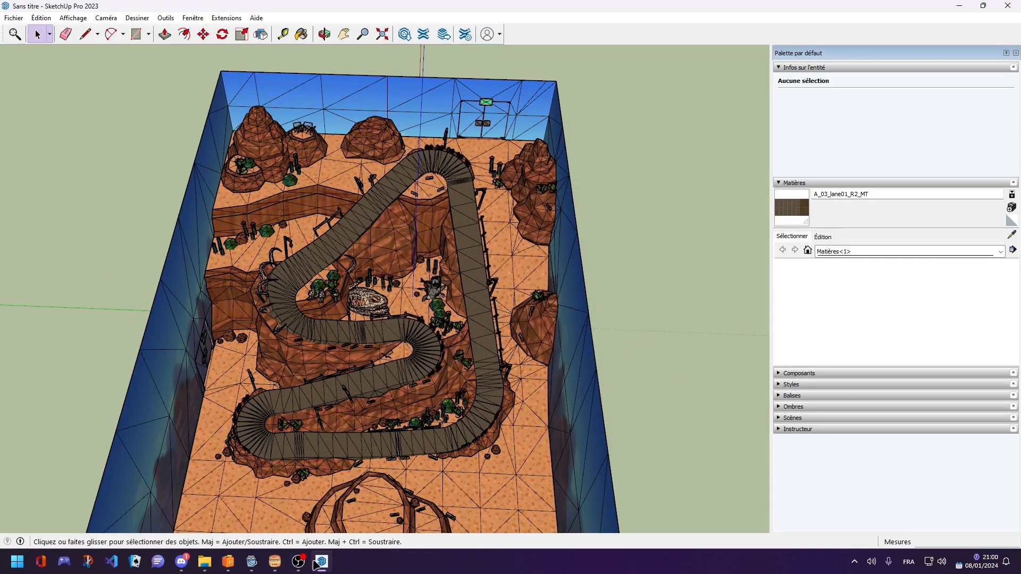
Step: Switch to KMP Expander, load Sans_titre.obj from the desktop in the OBJ Manager, and close the manager
{"action": "left_click", "coordinate": [275, 562]}
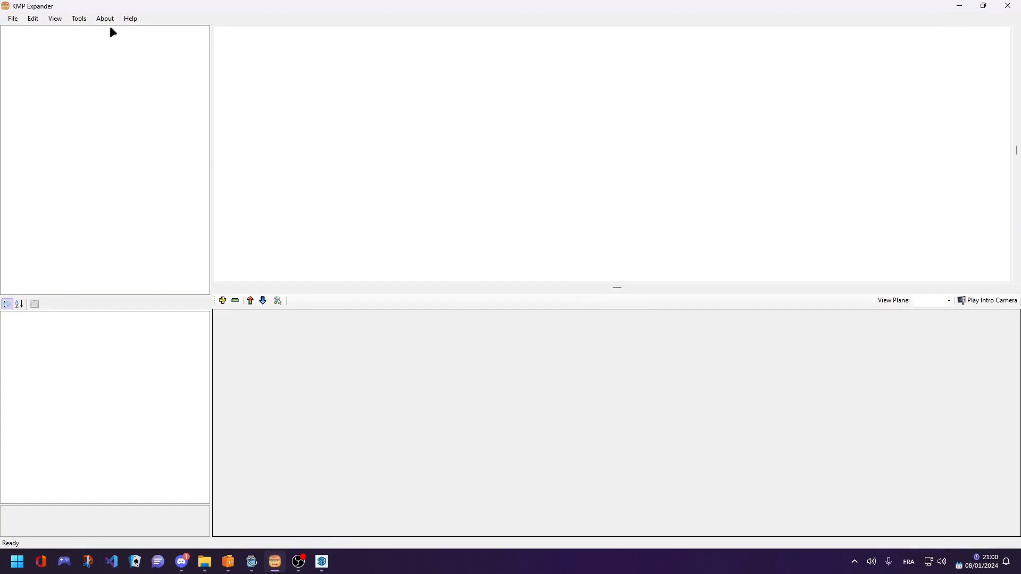
{"action": "left_click", "coordinate": [80, 19]}
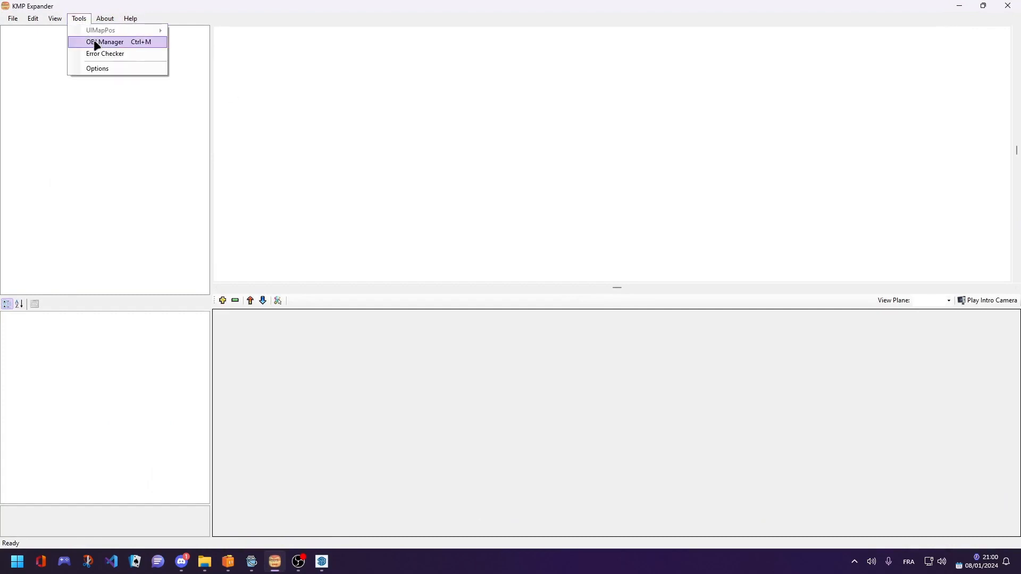
{"action": "left_click", "coordinate": [97, 43]}
{"action": "left_click", "coordinate": [96, 91]}
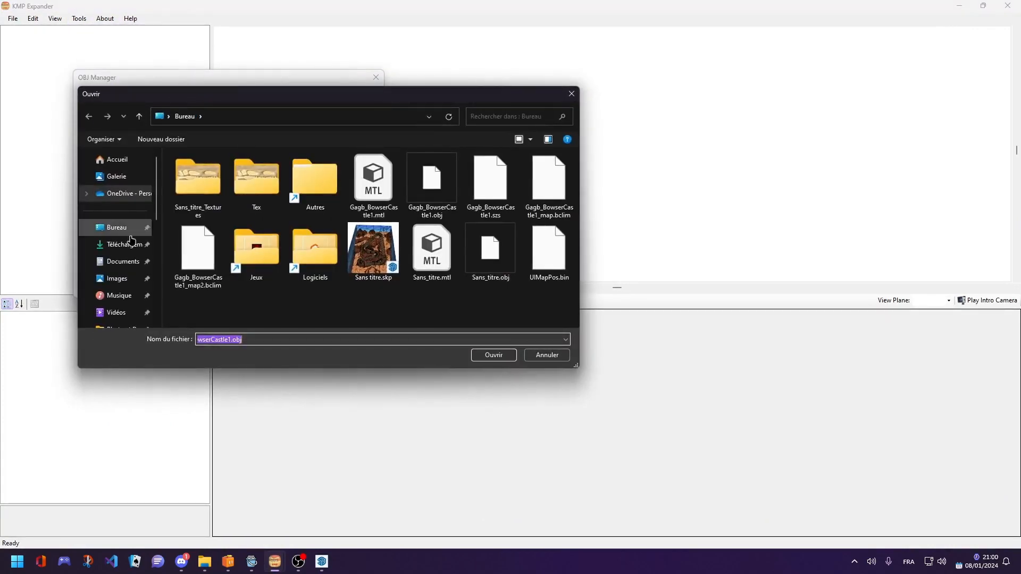
{"action": "left_click", "coordinate": [500, 242]}
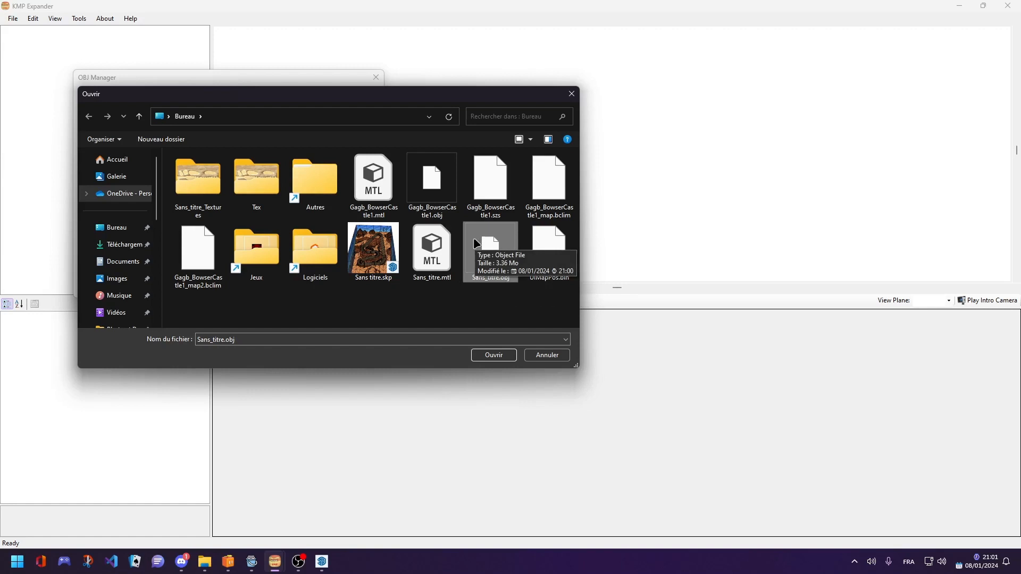
{"action": "left_click", "coordinate": [431, 193]}
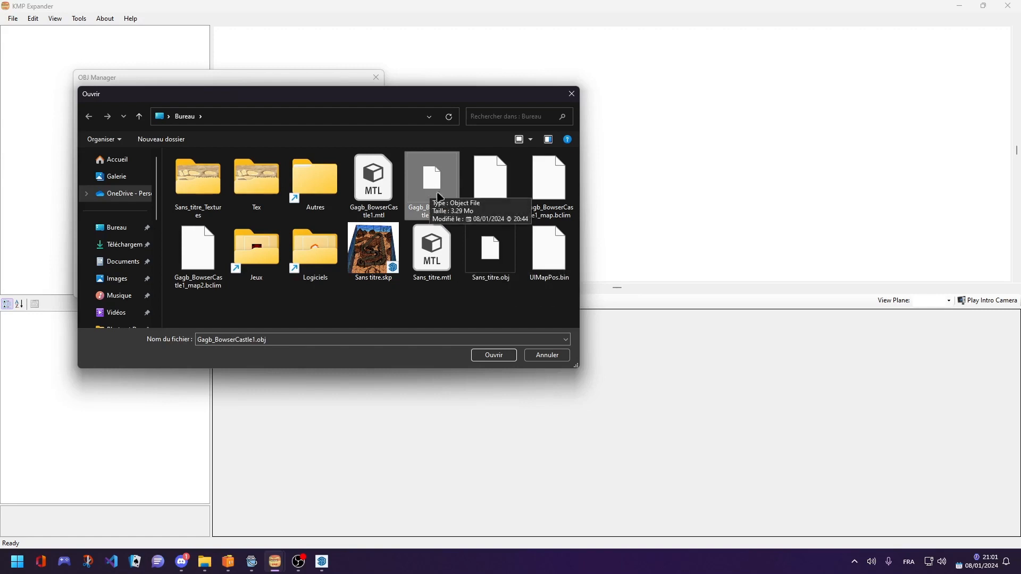
{"action": "double_click", "coordinate": [490, 249]}
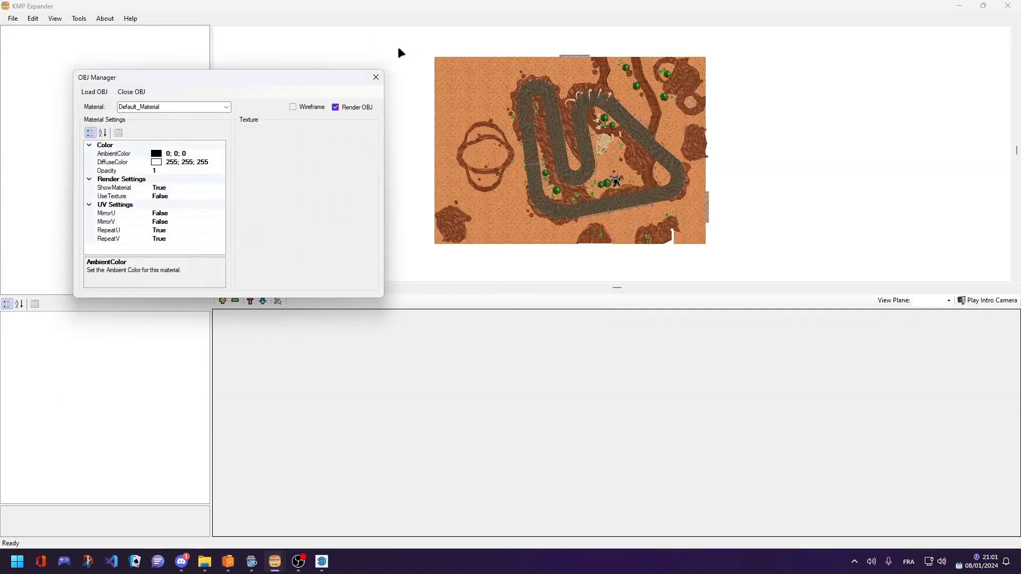
{"action": "left_click", "coordinate": [375, 77]}
Step: Enlarge the track's top-down viewport by lowering its divider, and zoom in on the road
{"action": "scroll", "coordinate": [599, 161], "scroll_direction": "up", "scroll_amount": 5}
{"action": "scroll", "coordinate": [566, 158], "scroll_direction": "down", "scroll_amount": 6}
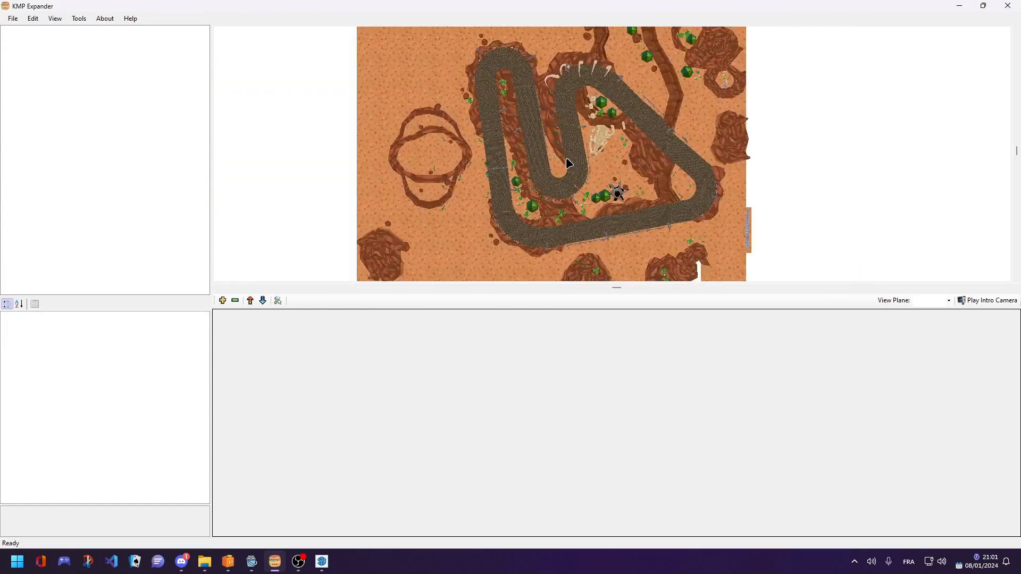
{"action": "scroll", "coordinate": [567, 163], "scroll_direction": "down", "scroll_amount": 2}
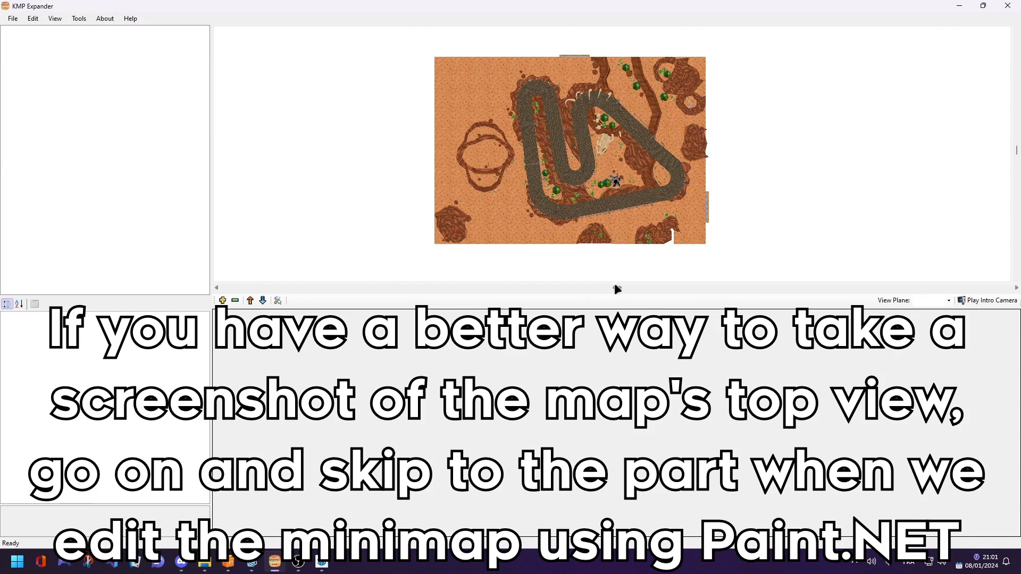
{"action": "left_click_drag", "start_coordinate": [615, 283], "coordinate": [629, 507]}
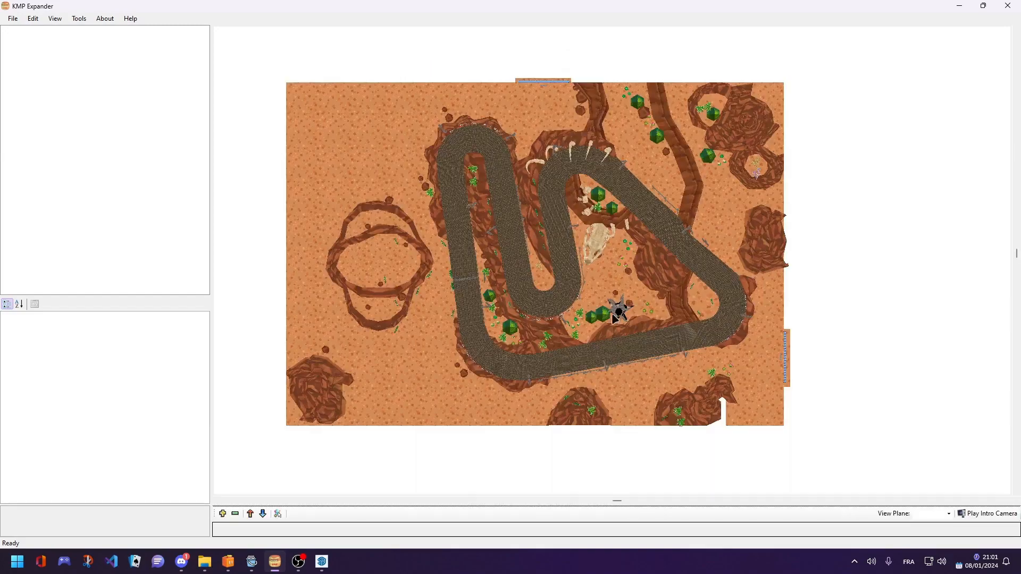
{"action": "scroll", "coordinate": [604, 371], "scroll_direction": "up", "scroll_amount": 5}
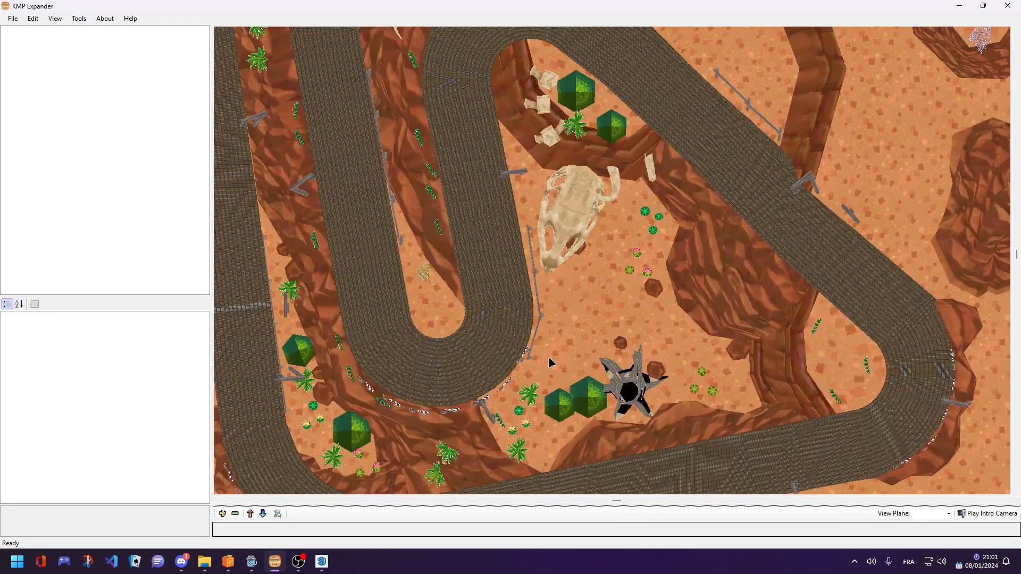
Step: Zoom out to the whole track, capture a screenshot of its top view, and minimise the open windows to reach the desktop
{"action": "scroll", "coordinate": [548, 356], "scroll_direction": "down", "scroll_amount": 2}
{"action": "scroll", "coordinate": [549, 360], "scroll_direction": "down", "scroll_amount": 3}
{"action": "key", "text": "shift+super+s"}
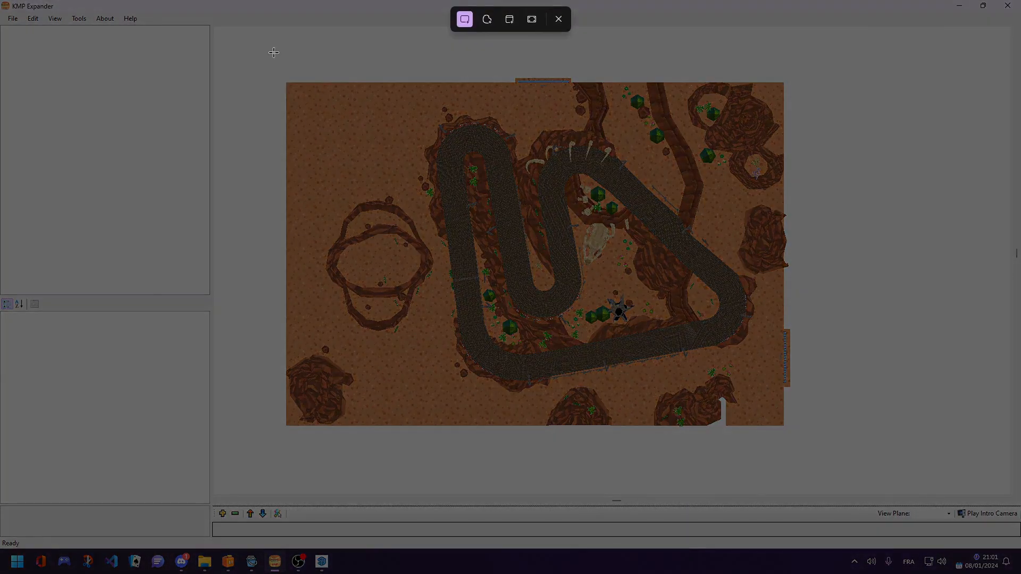
{"action": "left_click_drag", "start_coordinate": [269, 49], "coordinate": [811, 446]}
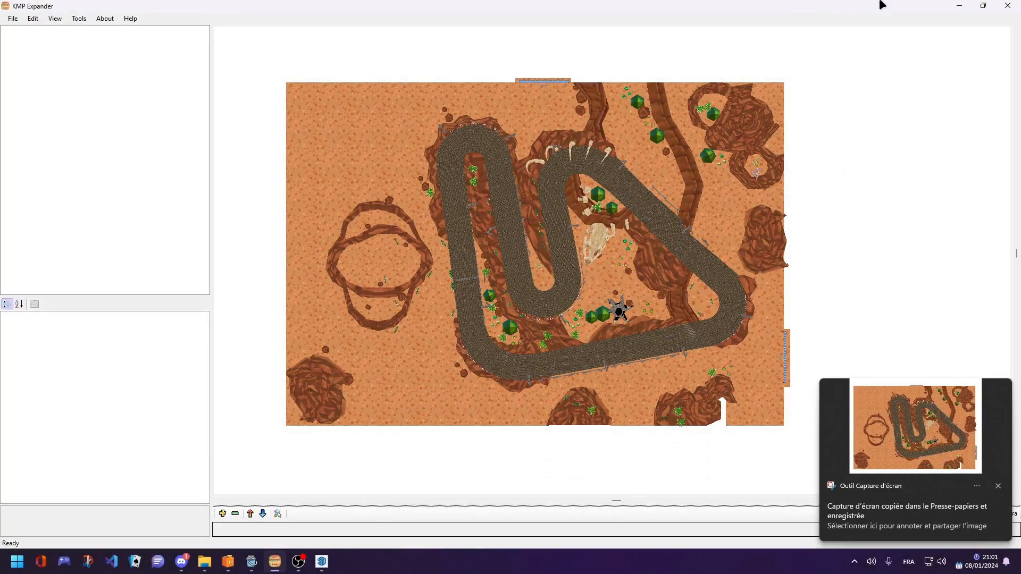
{"action": "left_click", "coordinate": [957, 7]}
{"action": "left_click", "coordinate": [955, 8]}
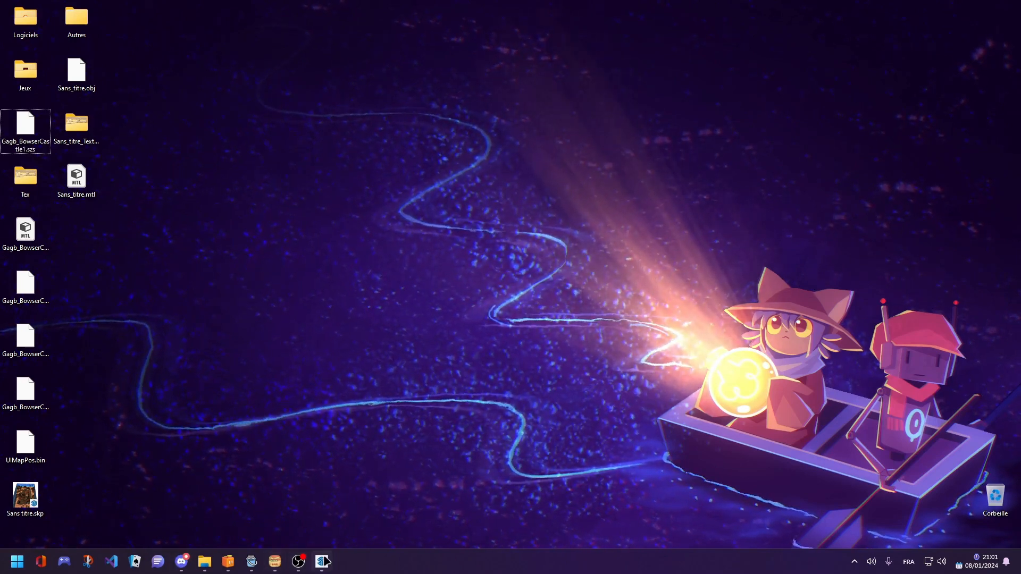
Step: Switch to Kukkii and open Gagb_BowserCastle1_map.bclim, followed by Gagb_BowserCastle1_map2.bclim, from the desktop
{"action": "left_click", "coordinate": [252, 561]}
{"action": "left_click", "coordinate": [46, 287]}
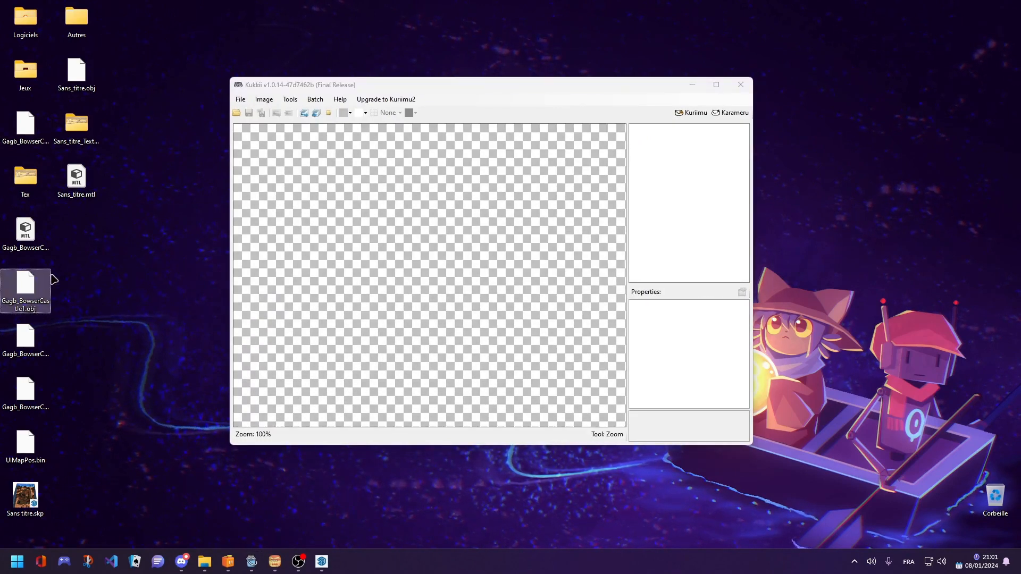
{"action": "left_click", "coordinate": [41, 351]}
{"action": "left_click_drag", "start_coordinate": [42, 354], "coordinate": [431, 287]}
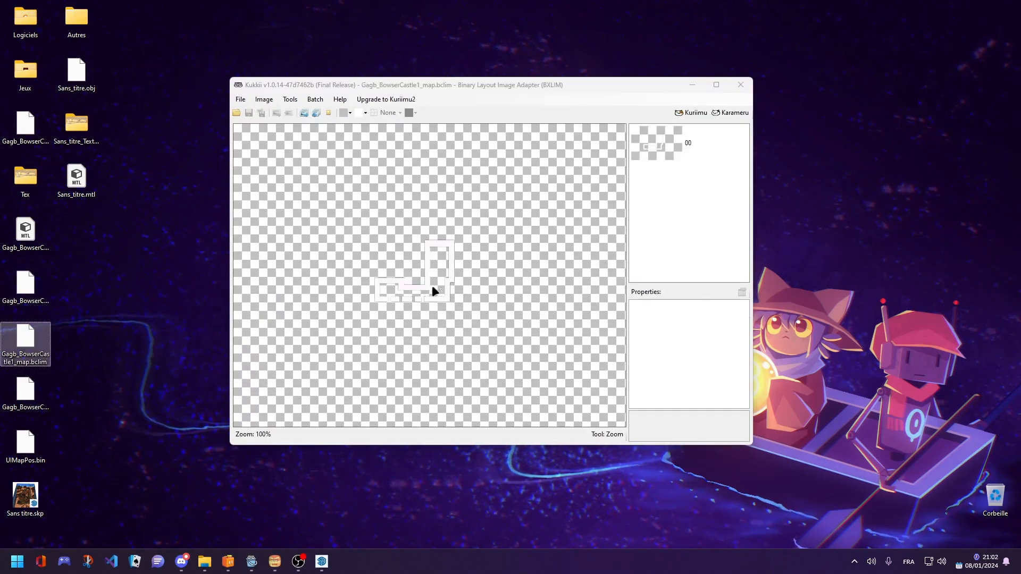
{"action": "left_click_drag", "start_coordinate": [32, 399], "coordinate": [428, 292]}
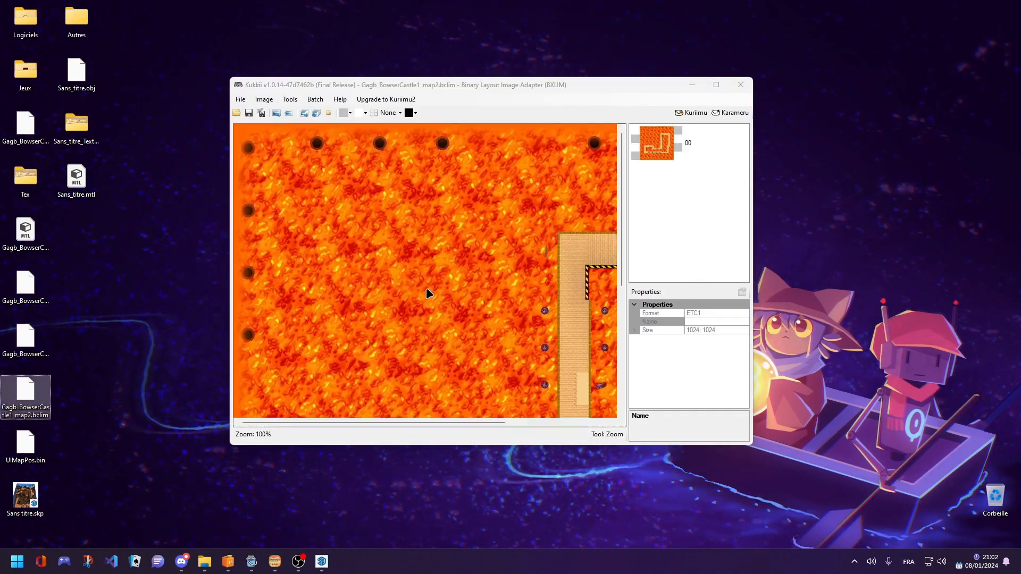
{"action": "scroll", "coordinate": [427, 296], "scroll_direction": "down", "scroll_amount": 1}
{"action": "scroll", "coordinate": [457, 266], "scroll_direction": "up", "scroll_amount": 1}
{"action": "scroll", "coordinate": [474, 267], "scroll_direction": "down", "scroll_amount": 1}
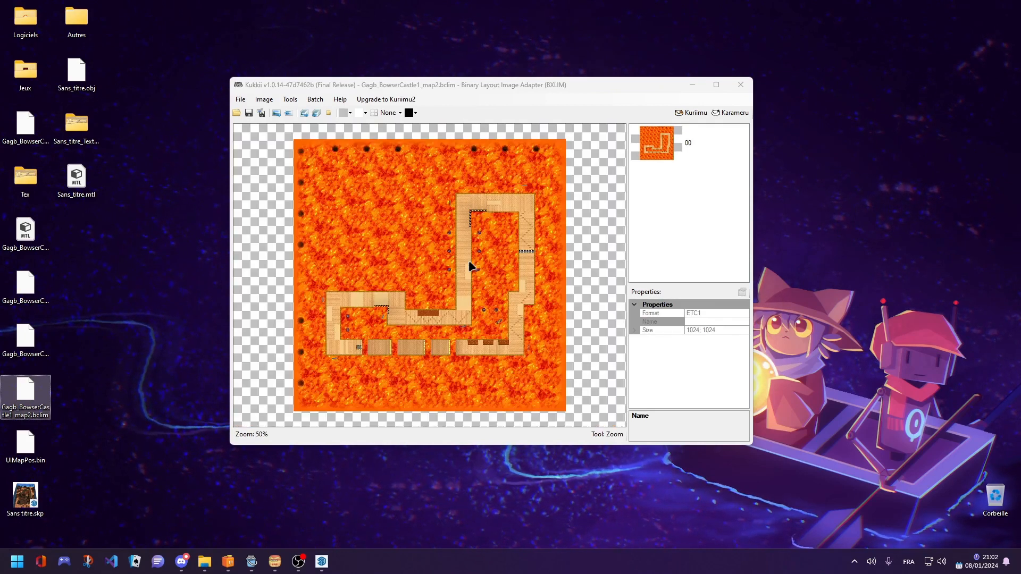
Step: Export the map2 image to the desktop as Gagb_BowserCastle1_map2.bclim.00.png and open that PNG in paint.net
{"action": "left_click", "coordinate": [277, 113]}
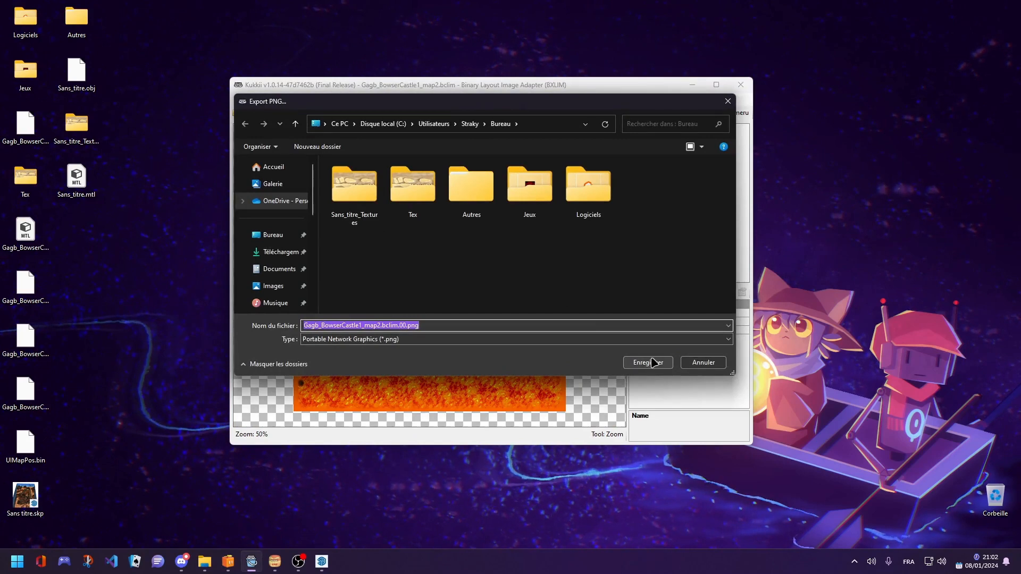
{"action": "left_click", "coordinate": [279, 235]}
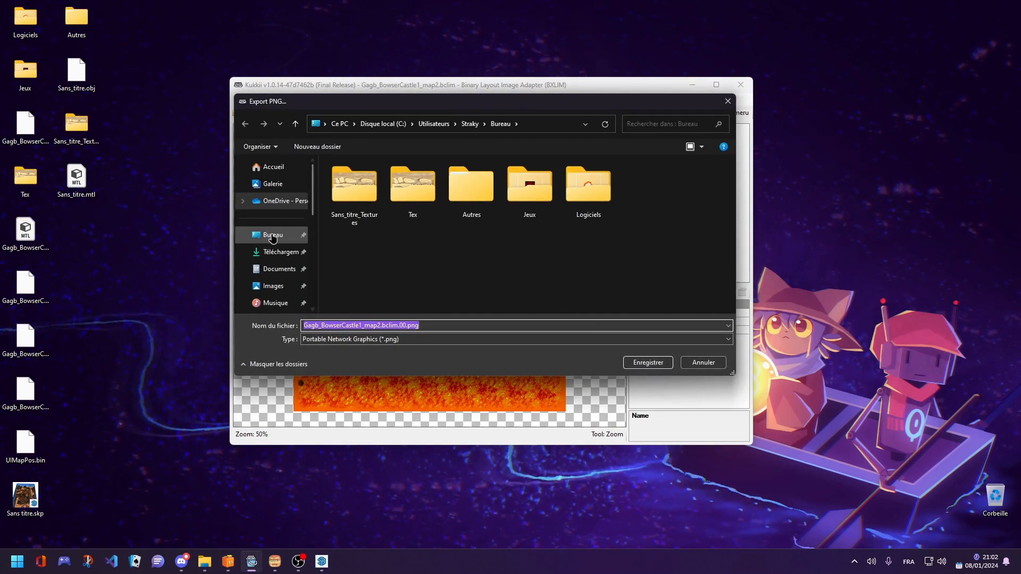
{"action": "left_click", "coordinate": [658, 363]}
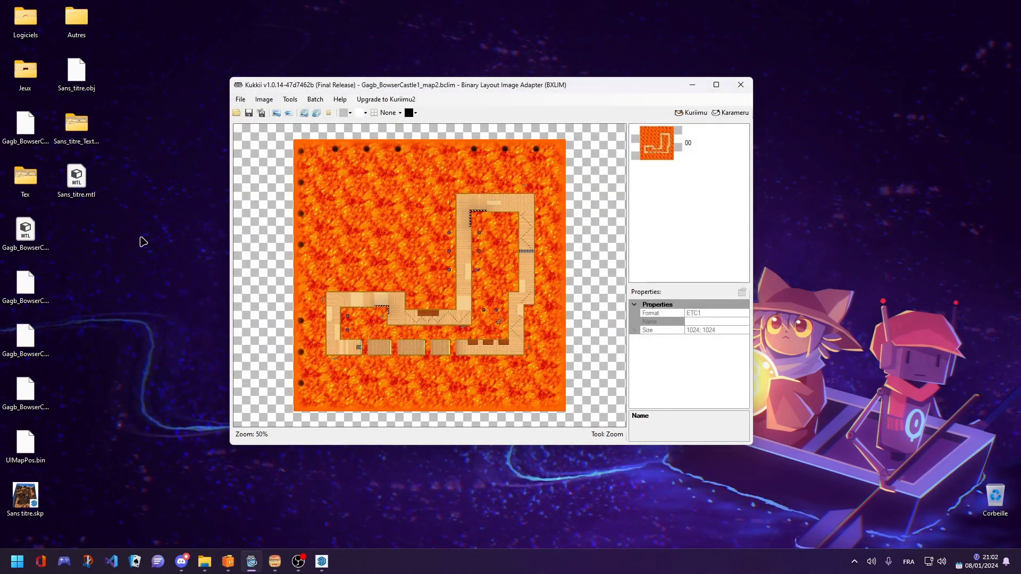
{"action": "right_click", "coordinate": [74, 236]}
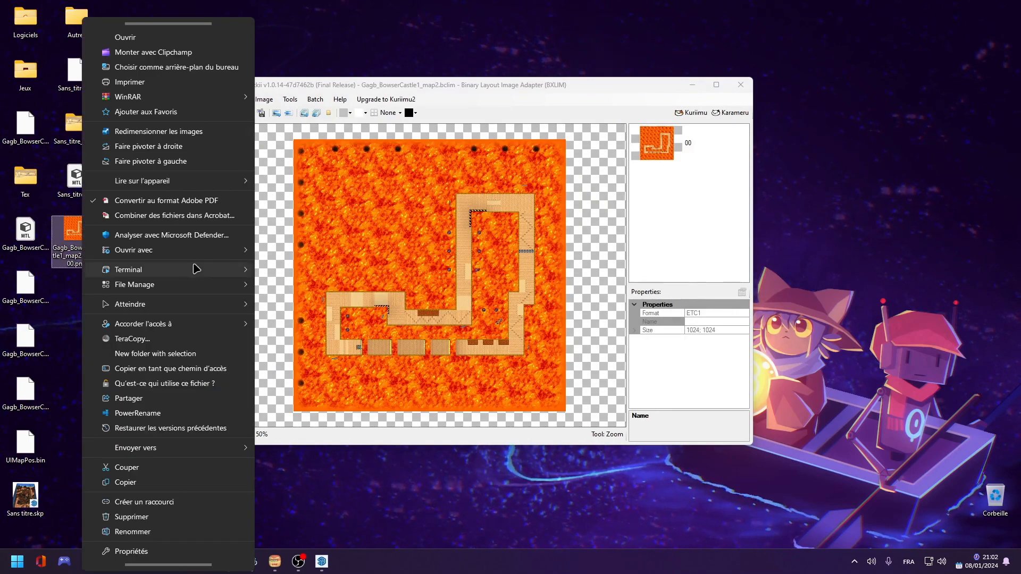
{"action": "mouse_move", "coordinate": [246, 251]}
{"action": "left_click", "coordinate": [283, 283]}
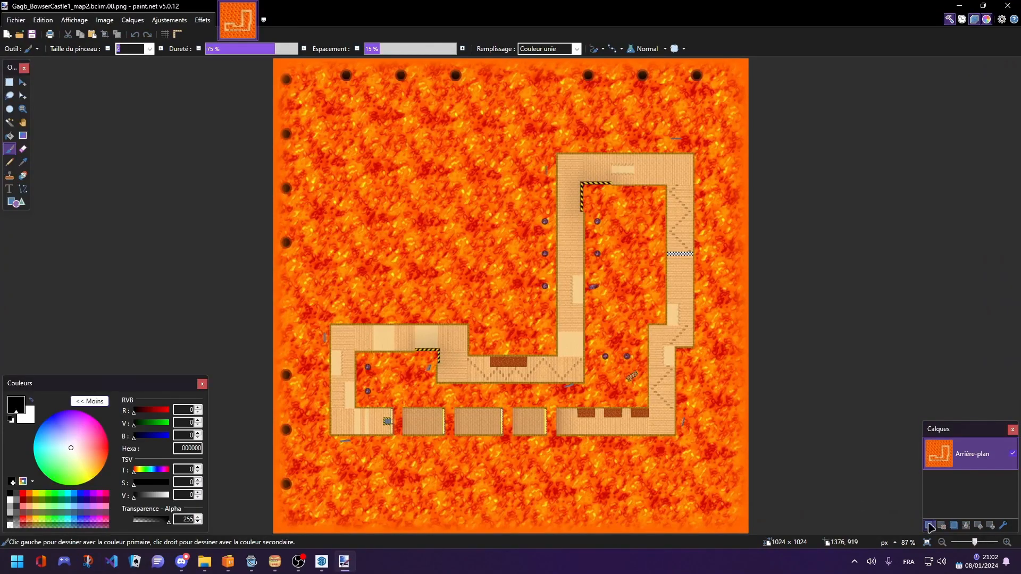
Step: Add a new layer, paste the track screenshot onto it, and move the picture down over the old map
{"action": "left_click", "coordinate": [930, 525]}
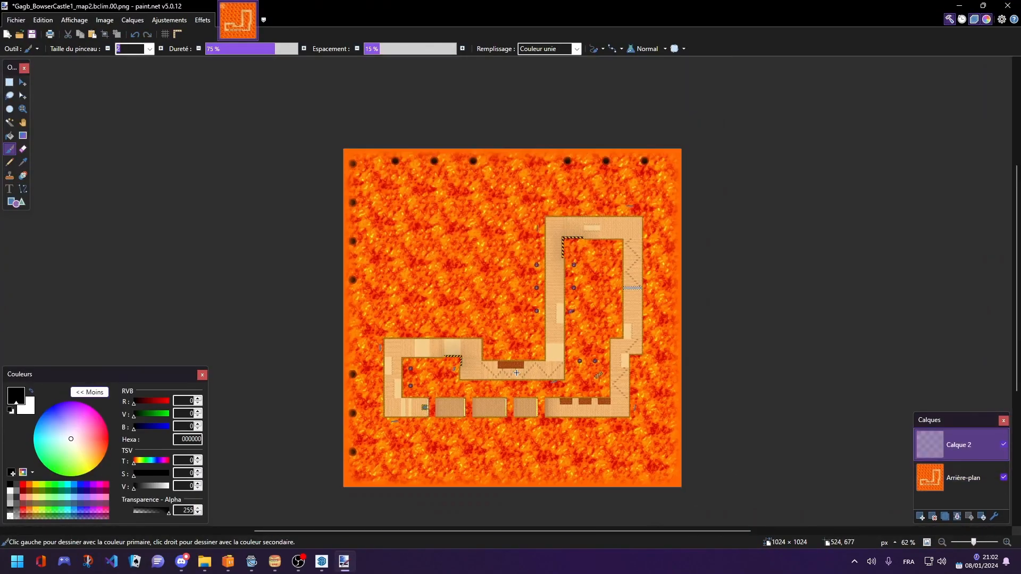
{"action": "key", "text": "ctrl+v"}
{"action": "left_click_drag", "start_coordinate": [492, 320], "coordinate": [491, 377]}
Step: Select the white border around the track picture with the Magic Wand and delete it
{"action": "left_click", "coordinate": [11, 123]}
{"action": "left_click", "coordinate": [427, 217]}
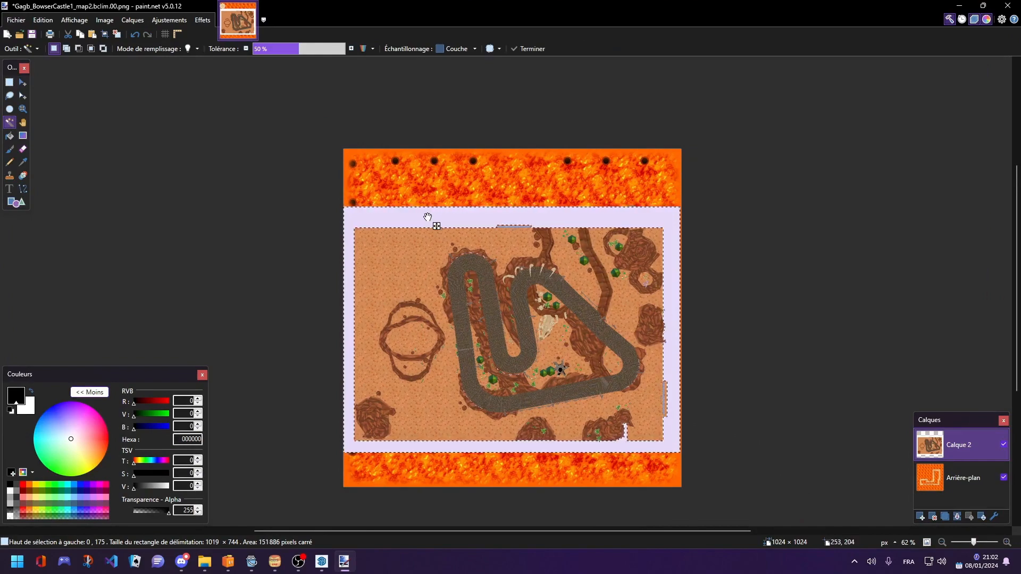
{"action": "scroll", "coordinate": [647, 448], "scroll_direction": "up", "scroll_amount": 5, "text": "ctrl"}
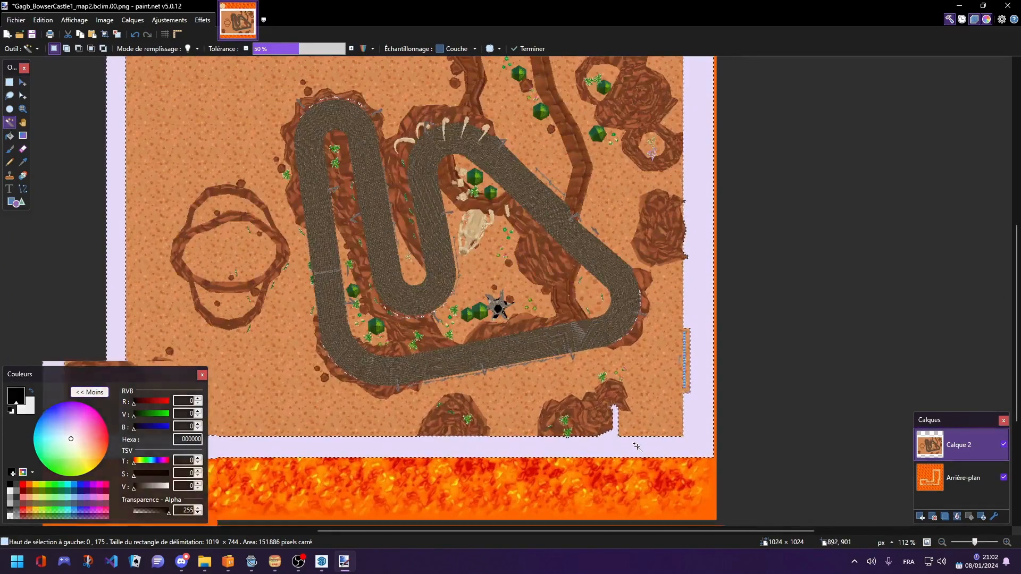
{"action": "key", "text": "Delete"}
{"action": "scroll", "coordinate": [501, 345], "scroll_direction": "down", "scroll_amount": 5, "text": "ctrl"}
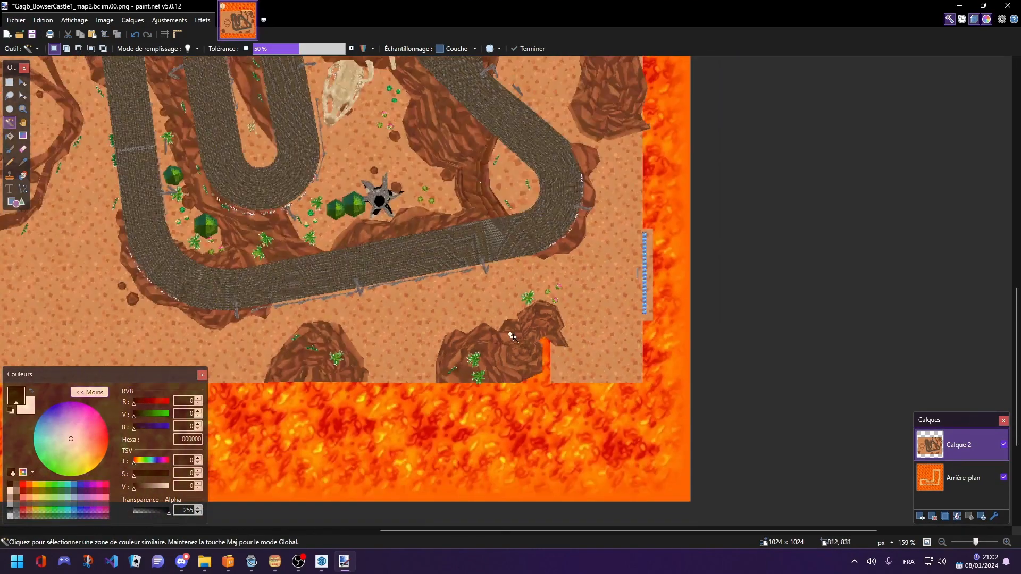
{"action": "scroll", "coordinate": [500, 303], "scroll_direction": "up", "scroll_amount": 2, "text": "ctrl"}
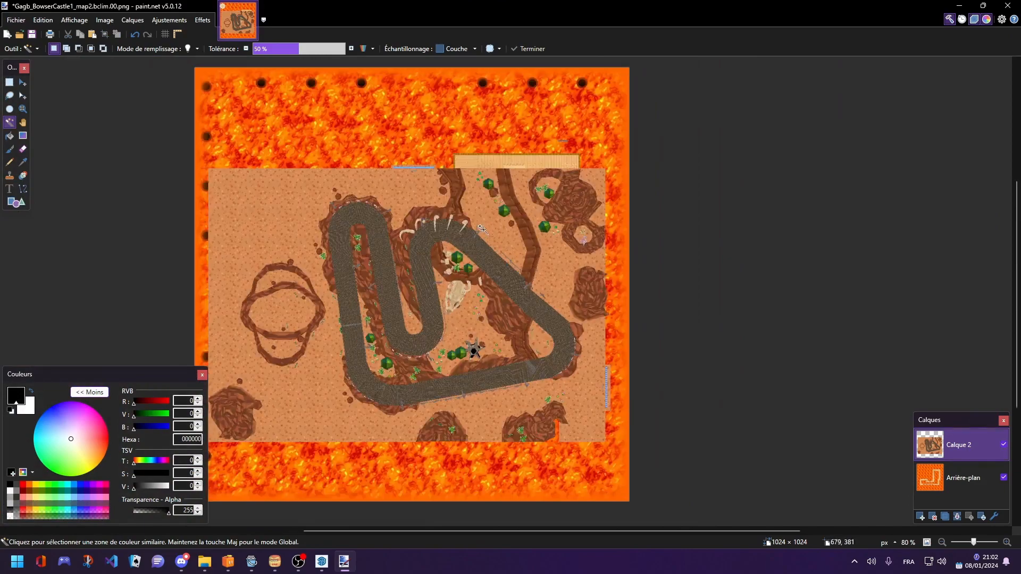
Step: Centre the track picture on the canvas with an Objet effect
{"action": "key", "text": "s"}
{"action": "scroll", "coordinate": [472, 219], "scroll_direction": "up", "scroll_amount": 3, "text": "ctrl"}
{"action": "scroll", "coordinate": [472, 218], "scroll_direction": "down", "scroll_amount": 5, "text": "ctrl"}
{"action": "left_click", "coordinate": [202, 21]}
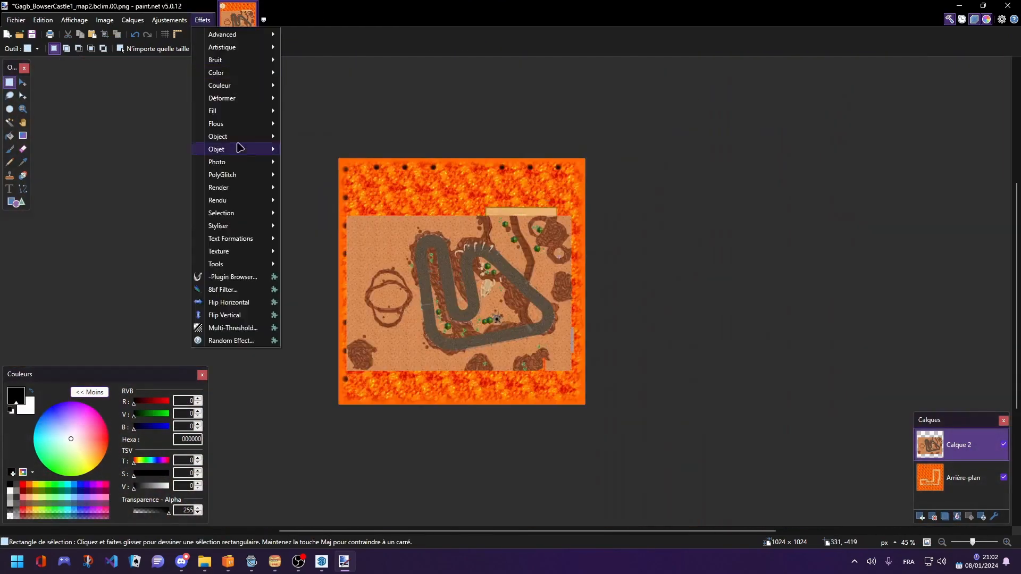
{"action": "left_click", "coordinate": [319, 150]}
{"action": "left_click", "coordinate": [497, 365]}
Step: Lasso the two cut-off rocks at the picture's lower edge, copy them to a new layer, and place a vertically mirrored copy below them
{"action": "scroll", "coordinate": [474, 357], "scroll_direction": "up", "scroll_amount": 8, "text": "ctrl"}
{"action": "left_click", "coordinate": [9, 95]}
{"action": "left_click_drag", "start_coordinate": [520, 159], "coordinate": [365, 298]}
{"action": "scroll", "coordinate": [365, 298], "scroll_direction": "down", "scroll_amount": 4, "text": "ctrl"}
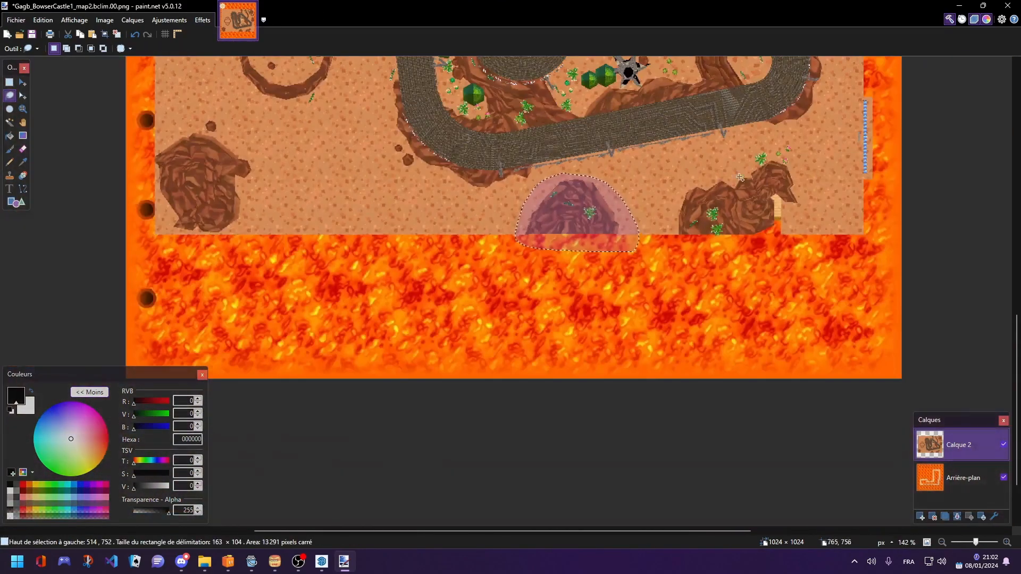
{"action": "mouse_move", "coordinate": [553, 179]}
{"action": "left_mouse_down"}
{"action": "mouse_move", "coordinate": [777, 143]}
{"action": "mouse_move", "coordinate": [552, 180]}
{"action": "left_mouse_up"}
{"action": "key", "text": "ctrl+c"}
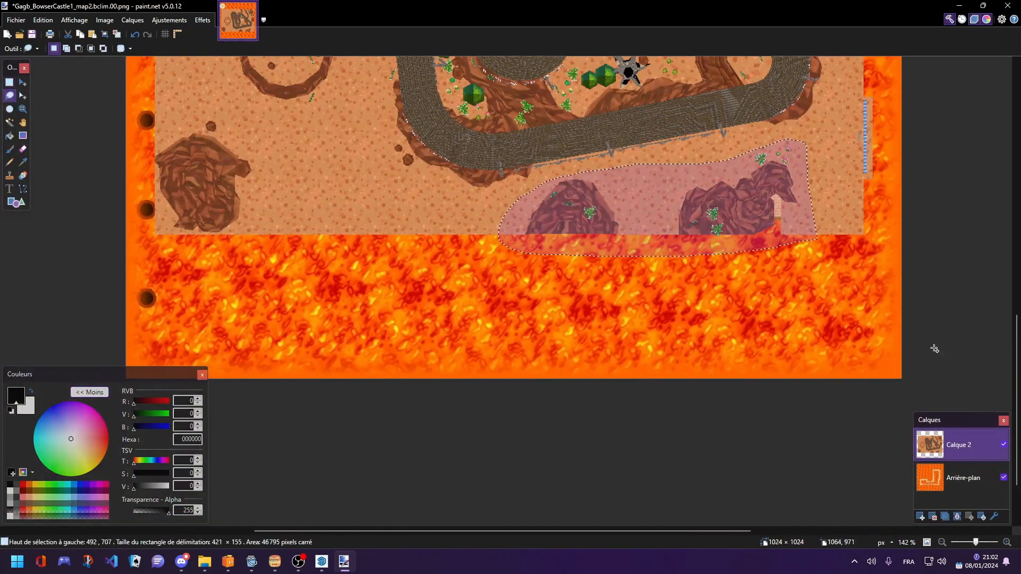
{"action": "key", "text": "ctrl+shift+v"}
{"action": "left_click_drag", "start_coordinate": [515, 117], "coordinate": [467, 478]}
{"action": "left_click_drag", "start_coordinate": [482, 117], "coordinate": [532, 239]}
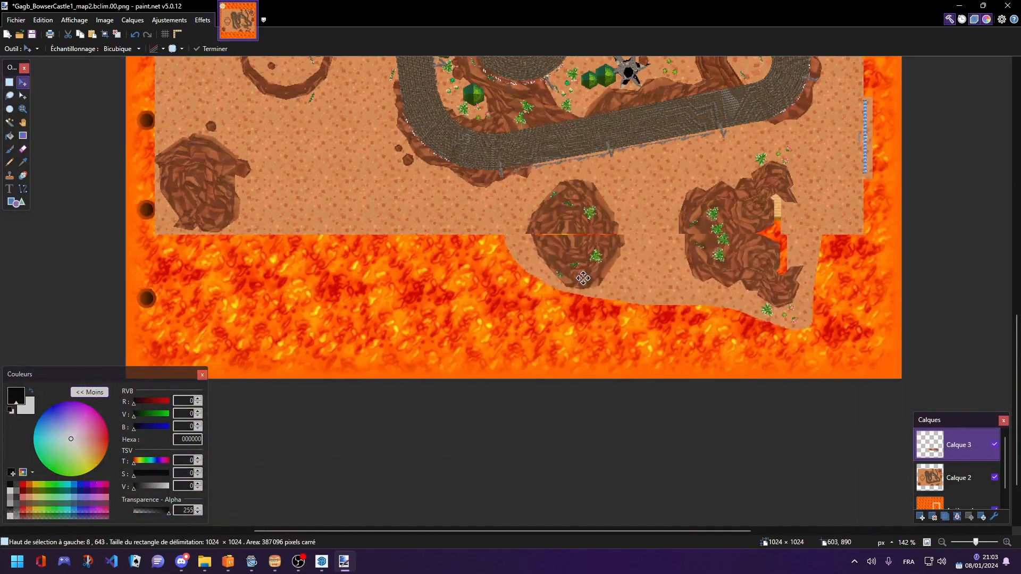
Step: Select a rock patch beside the gap in the lower-right rock and merge the mirrored rocks into the track layer
{"action": "scroll", "coordinate": [527, 242], "scroll_direction": "up", "scroll_amount": 10, "text": "ctrl"}
{"action": "scroll", "coordinate": [420, 224], "scroll_direction": "down", "scroll_amount": 9, "text": "ctrl"}
{"action": "left_click", "coordinate": [9, 83]}
{"action": "left_click", "coordinate": [213, 123]}
{"action": "scroll", "coordinate": [374, 170], "scroll_direction": "up", "scroll_amount": 4, "text": "ctrl"}
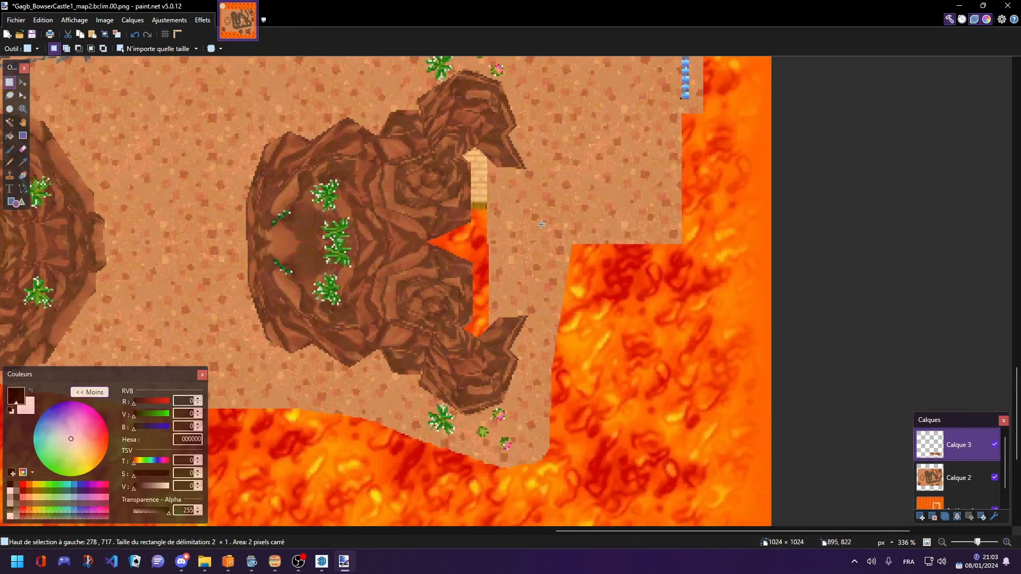
{"action": "left_click", "coordinate": [23, 163]}
{"action": "left_click", "coordinate": [10, 83]}
{"action": "mouse_move", "coordinate": [379, 157]}
{"action": "left_mouse_down"}
{"action": "mouse_move", "coordinate": [392, 186]}
{"action": "mouse_move", "coordinate": [456, 220]}
{"action": "mouse_move", "coordinate": [471, 187]}
{"action": "mouse_move", "coordinate": [471, 236]}
{"action": "left_mouse_up"}
{"action": "left_click", "coordinate": [957, 517]}
Step: Copy the selected rock patch and paste it repeatedly over the gap in the lower-right rock
{"action": "key", "text": "ctrl+c"}
{"action": "key", "text": "ctrl+v"}
{"action": "key", "text": "ctrl+v"}
{"action": "key", "text": "ctrl+v"}
{"action": "left_click_drag", "start_coordinate": [415, 209], "coordinate": [462, 299]}
{"action": "key", "text": "ctrl+v"}
{"action": "left_click_drag", "start_coordinate": [421, 204], "coordinate": [467, 338]}
Step: Copy a 22 × 64 pixel strip of rock, paste it along the lower-right rock's outer edge to fill the notch, and deselect
{"action": "left_click", "coordinate": [9, 82]}
{"action": "left_click_drag", "start_coordinate": [373, 166], "coordinate": [413, 283]}
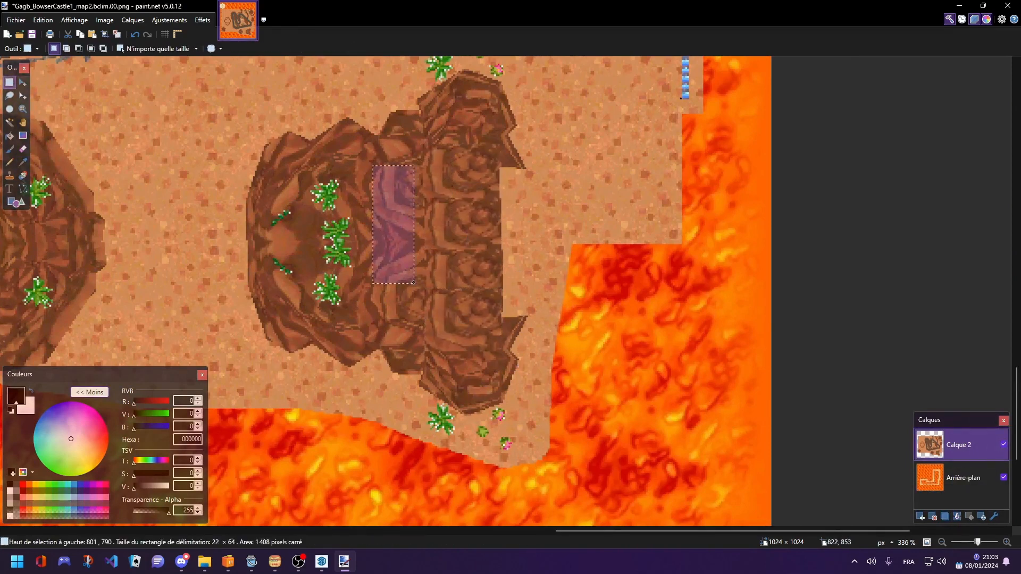
{"action": "key", "text": "ctrl+c"}
{"action": "key", "text": "ctrl+v"}
{"action": "mouse_move", "coordinate": [396, 247]}
{"action": "left_mouse_down"}
{"action": "mouse_move", "coordinate": [507, 247]}
{"action": "mouse_move", "coordinate": [516, 290]}
{"action": "left_mouse_up"}
{"action": "key", "text": "ctrl+v"}
{"action": "key", "text": "ctrl+d"}
Step: Clone-stamp rock texture over the pasted patches in the lower-right rock
{"action": "left_click", "coordinate": [9, 176]}
{"action": "double_click", "coordinate": [125, 48]}
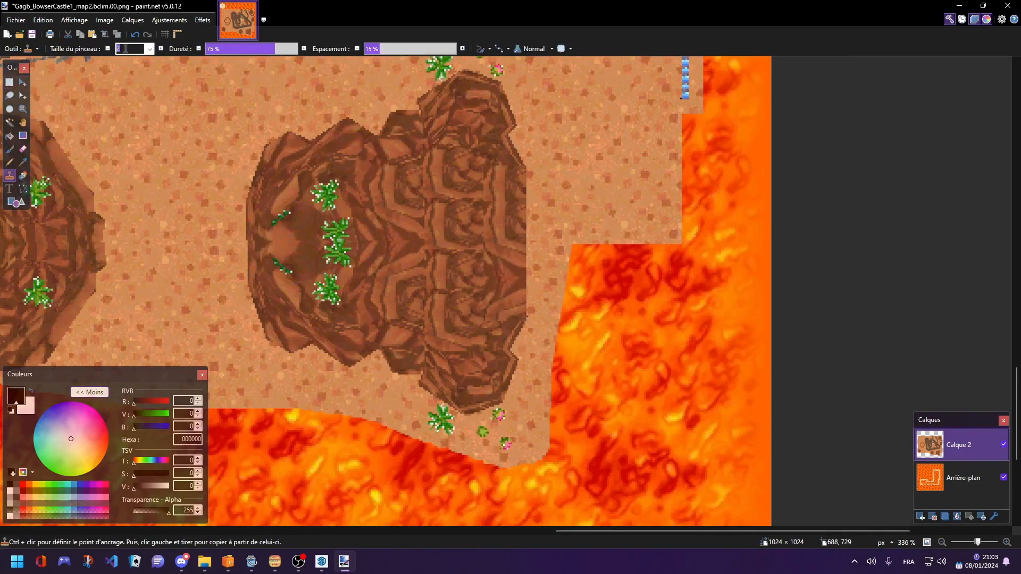
{"action": "left_click_drag", "start_coordinate": [438, 207], "coordinate": [462, 332]}
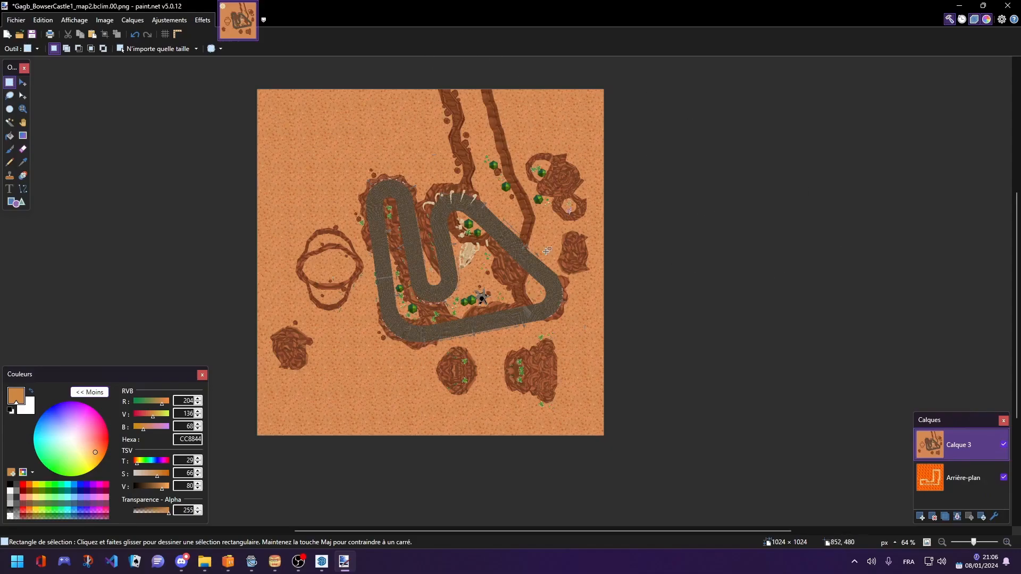
Step: Check the finished desert map, delete the old lava background layer, and save the PNG with automatically detected colour depth
{"action": "scroll", "coordinate": [541, 231], "scroll_direction": "down", "scroll_amount": 6, "text": "ctrl"}
{"action": "scroll", "coordinate": [534, 230], "scroll_direction": "up", "scroll_amount": 13, "text": "ctrl"}
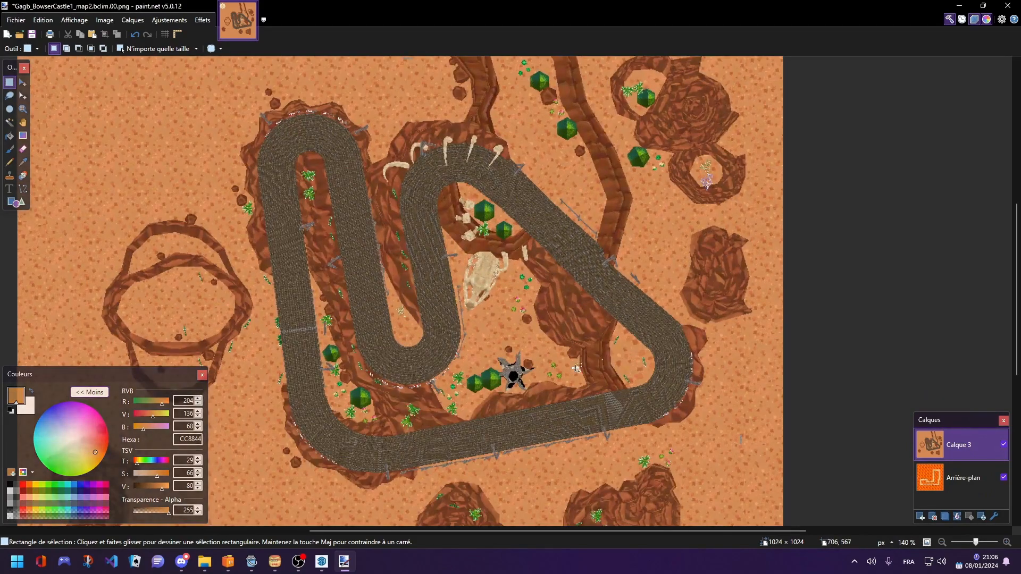
{"action": "scroll", "coordinate": [745, 379], "scroll_direction": "down", "scroll_amount": 6, "text": "ctrl"}
{"action": "scroll", "coordinate": [299, 325], "scroll_direction": "down", "scroll_amount": 5, "text": "ctrl"}
{"action": "scroll", "coordinate": [706, 316], "scroll_direction": "up", "scroll_amount": 3, "text": "ctrl"}
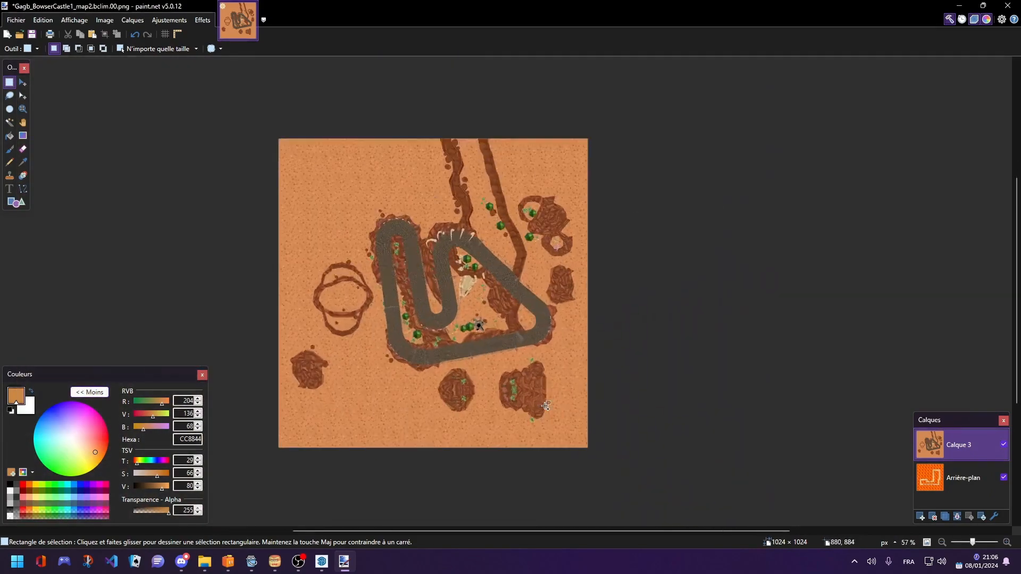
{"action": "left_click", "coordinate": [930, 476]}
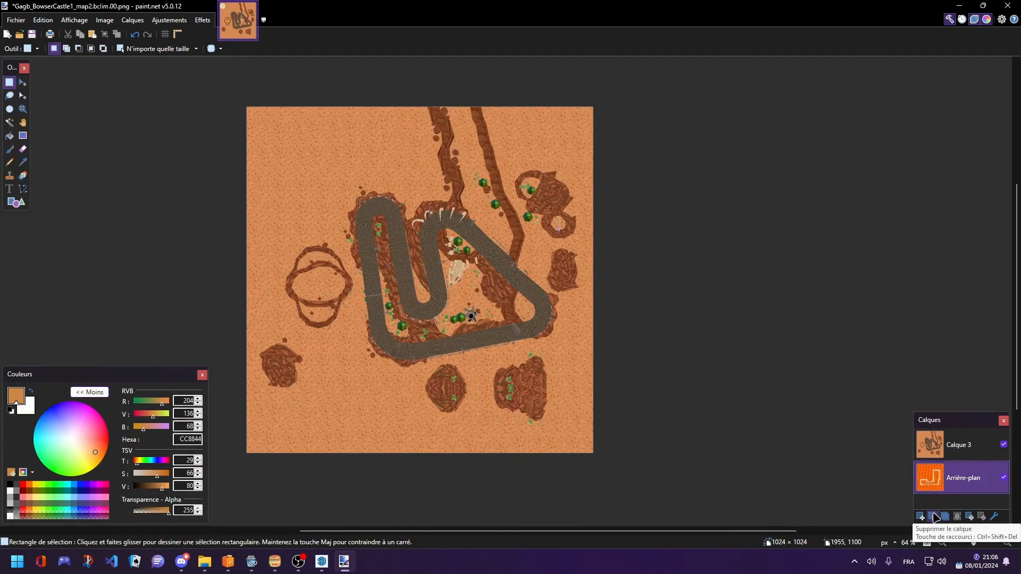
{"action": "left_click", "coordinate": [934, 517]}
{"action": "key", "text": "ctrl+s"}
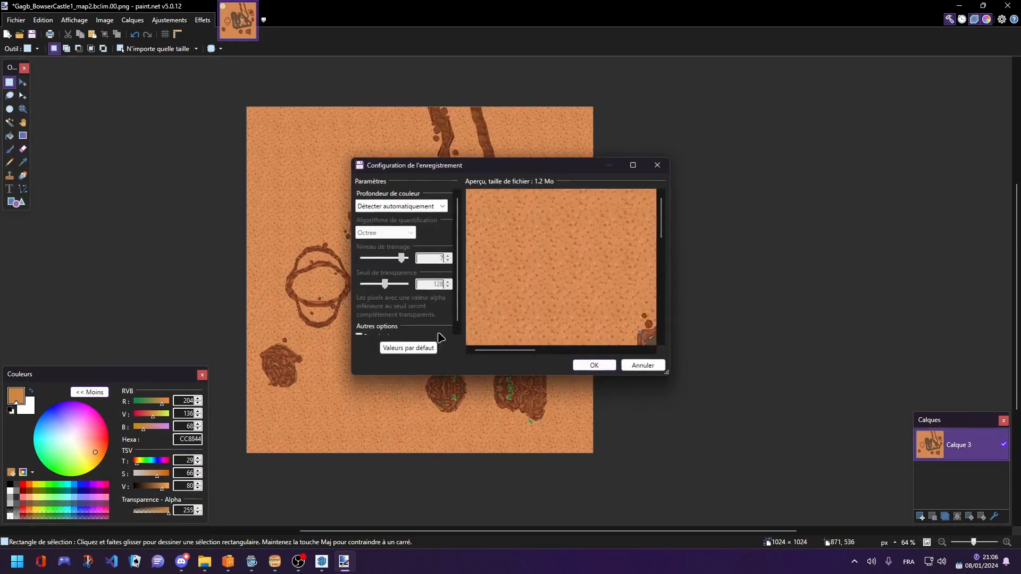
{"action": "left_click", "coordinate": [612, 368]}
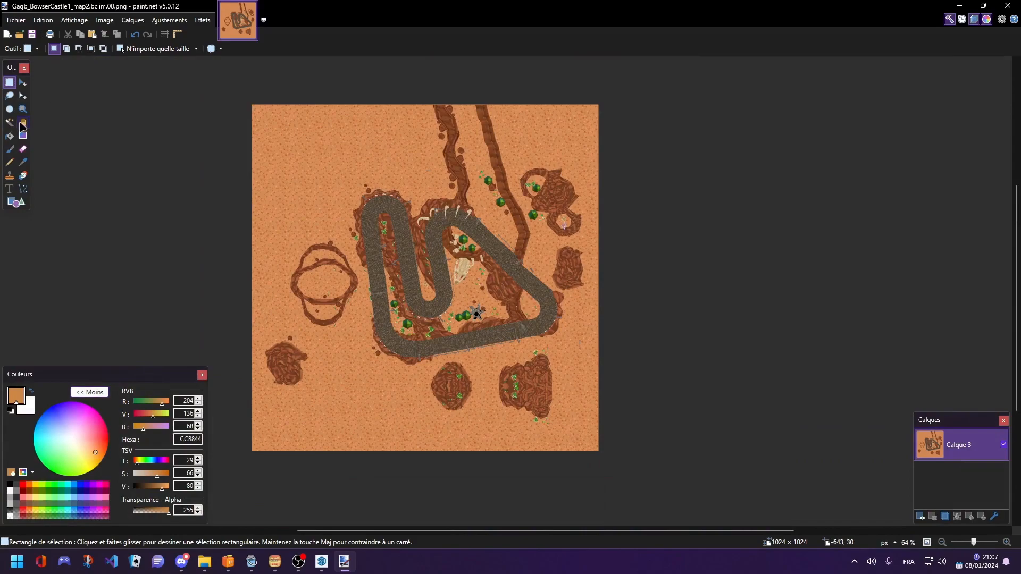
Step: Select the entire road of the track with the Magic Wand at 25% tolerance
{"action": "left_click", "coordinate": [10, 122]}
{"action": "scroll", "coordinate": [559, 255], "scroll_direction": "up", "scroll_amount": 2, "text": "ctrl"}
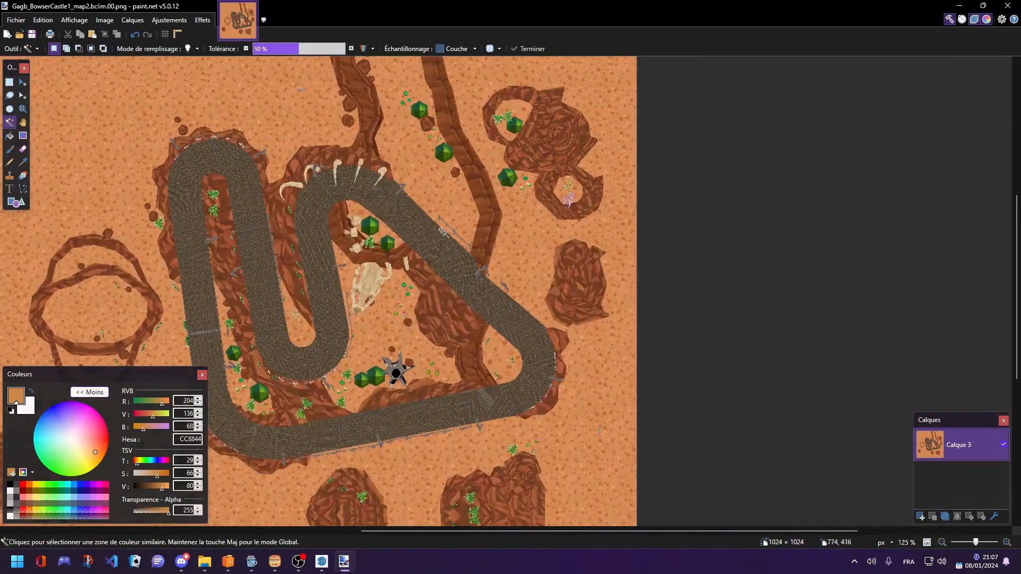
{"action": "left_click", "coordinate": [510, 290]}
{"action": "scroll", "coordinate": [510, 290], "scroll_direction": "down", "scroll_amount": 4, "text": "ctrl"}
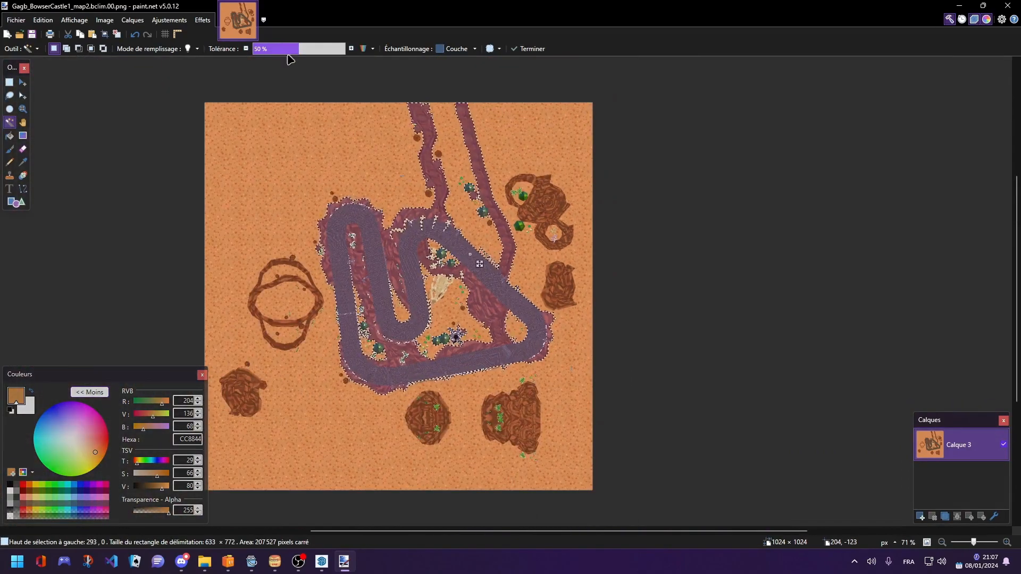
{"action": "left_click", "coordinate": [292, 49]}
{"action": "left_click_drag", "start_coordinate": [288, 53], "coordinate": [270, 56]}
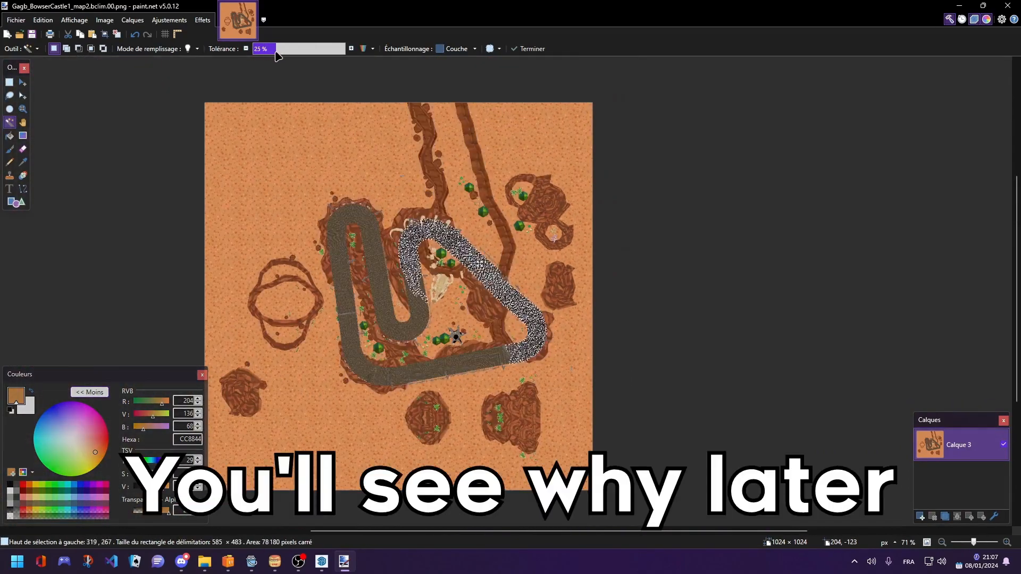
{"action": "scroll", "coordinate": [445, 408], "scroll_direction": "up", "scroll_amount": 5, "text": "ctrl"}
{"action": "scroll", "coordinate": [417, 353], "scroll_direction": "down", "scroll_amount": 4, "text": "ctrl"}
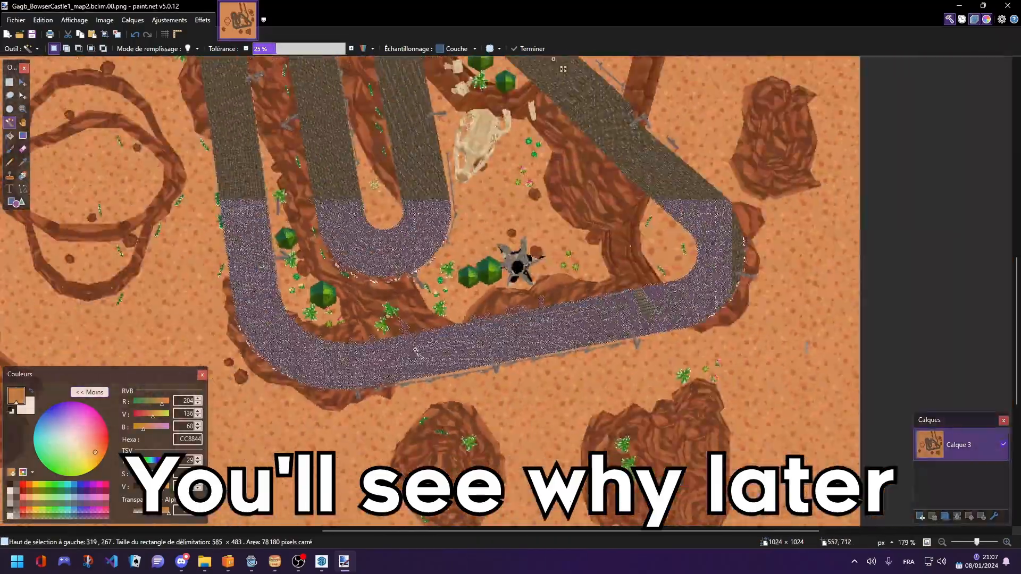
{"action": "scroll", "coordinate": [504, 196], "scroll_direction": "down", "scroll_amount": 3, "text": "ctrl"}
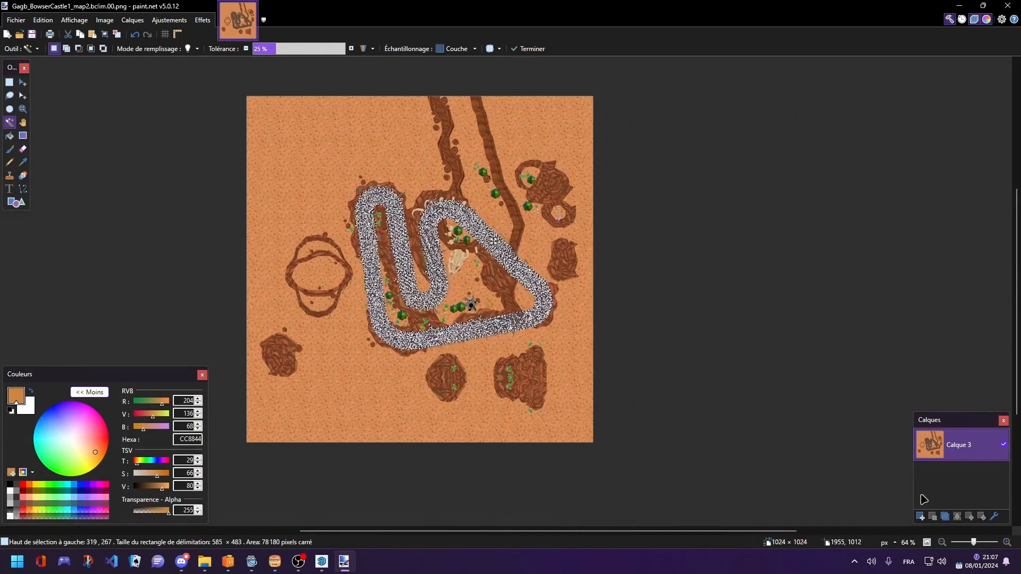
Step: Delete everything outside the selected road so only the track remains on a transparent canvas, and deselect
{"action": "key", "text": "ctrl+i"}
{"action": "key", "text": "Delete"}
{"action": "key", "text": "ctrl+i"}
{"action": "key", "text": "m"}
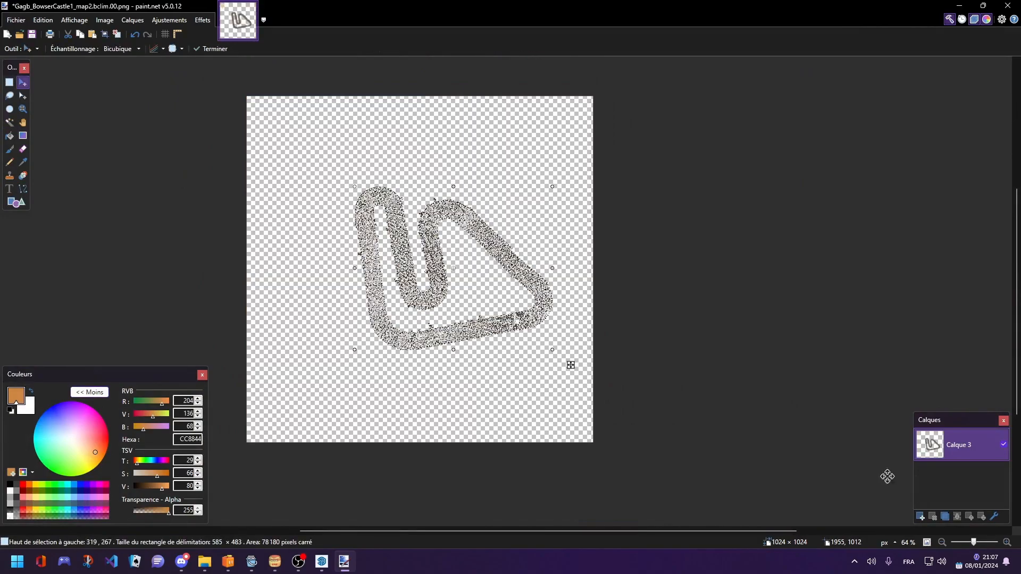
{"action": "left_click", "coordinate": [9, 81]}
{"action": "left_click", "coordinate": [353, 155]}
{"action": "scroll", "coordinate": [468, 301], "scroll_direction": "up", "scroll_amount": 3, "text": "ctrl"}
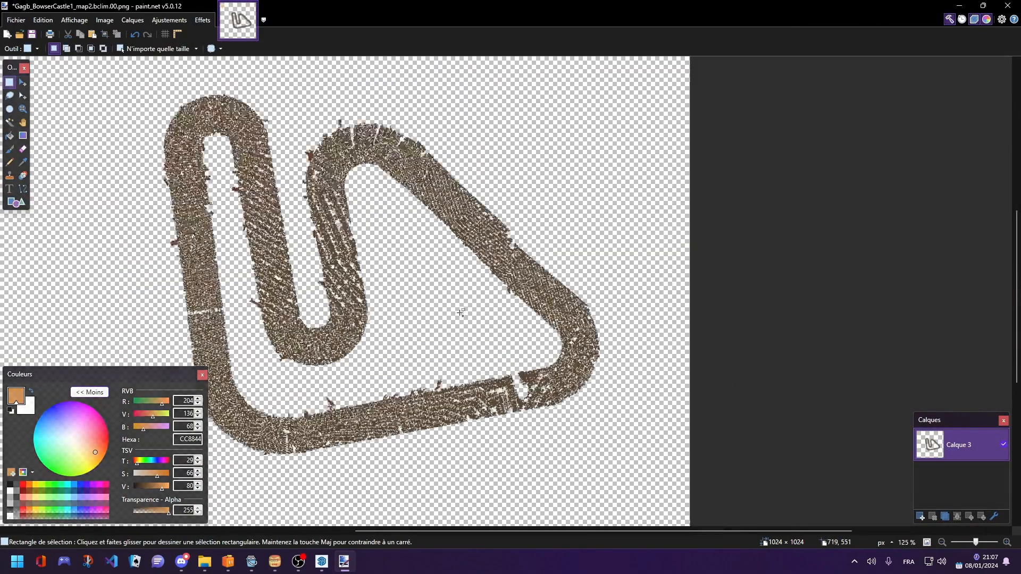
{"action": "scroll", "coordinate": [468, 301], "scroll_direction": "down", "scroll_amount": 3, "text": "ctrl"}
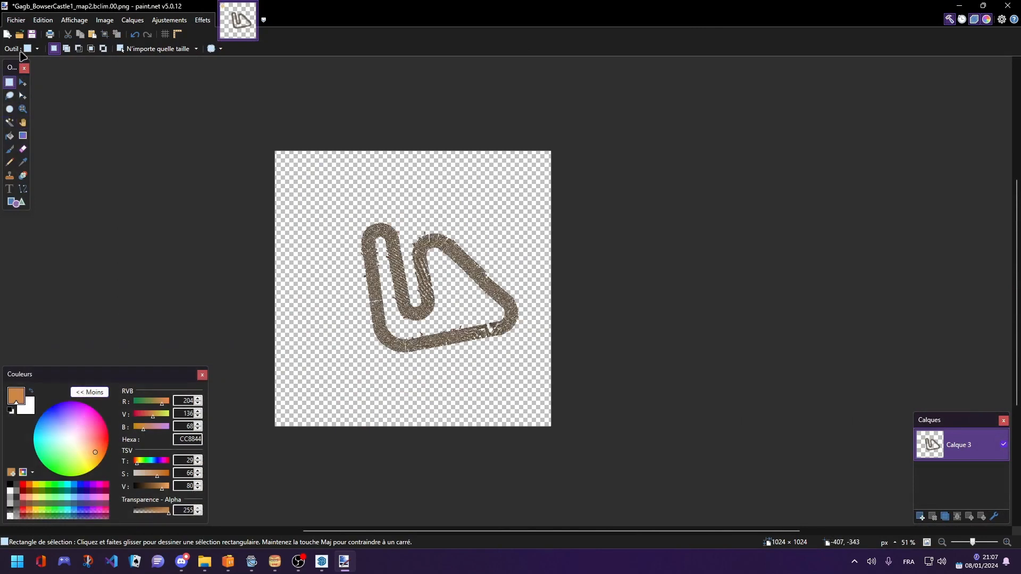
Step: Save the isolated road as a separate PNG named fzeezfze on the desktop
{"action": "left_click", "coordinate": [16, 19]}
{"action": "key", "text": "ctrl+shift+s"}
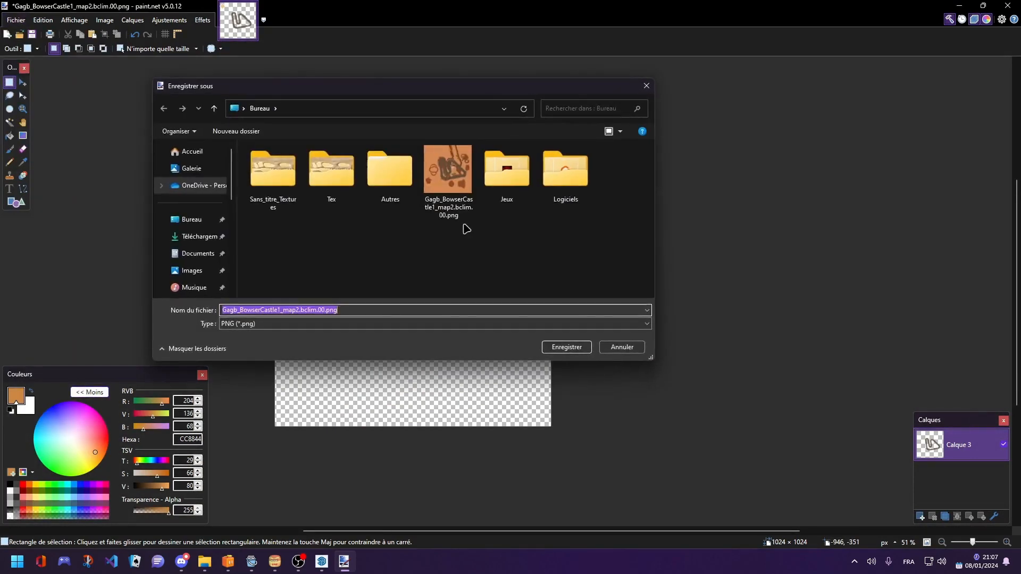
{"action": "type", "text": "fzeezfze"}
{"action": "key", "text": "Return"}
{"action": "key", "text": "Return"}
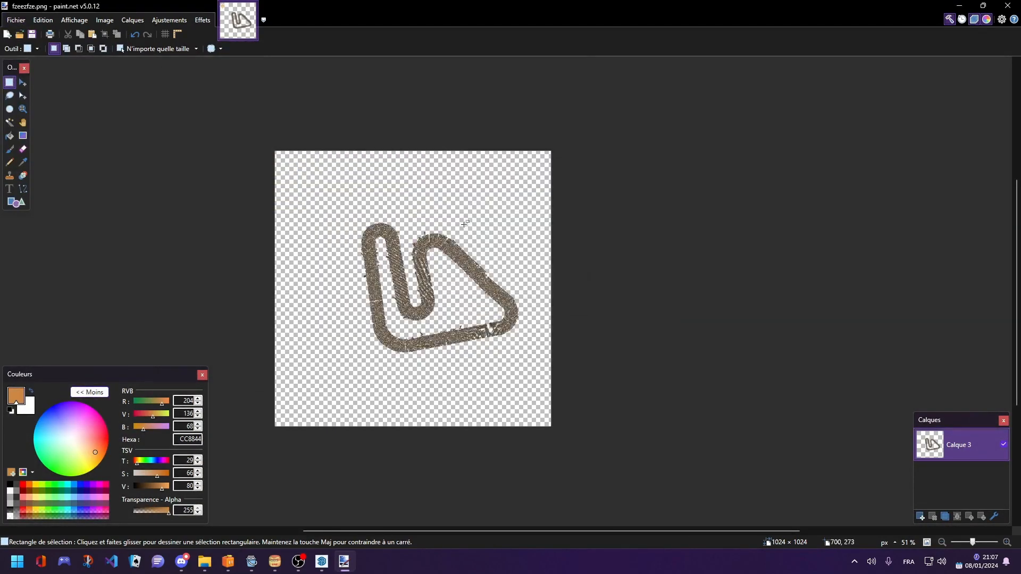
{"action": "scroll", "coordinate": [463, 236], "scroll_direction": "up", "scroll_amount": 2, "text": "ctrl"}
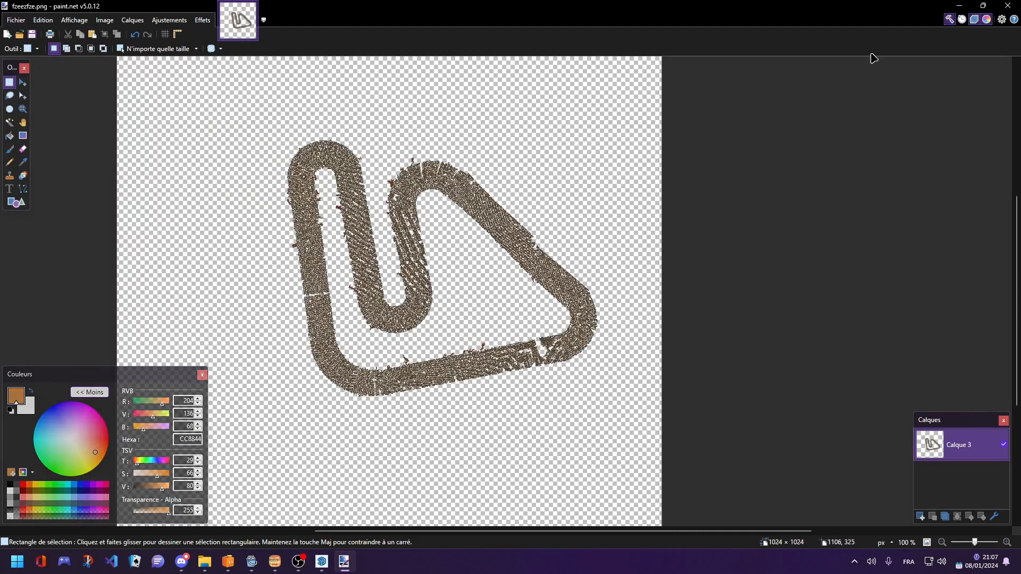
Step: In Kukkii, replace the lava image in Gagb_BowserCastle1_map2.bclim with the desert map PNG and save the file
{"action": "left_click", "coordinate": [959, 7]}
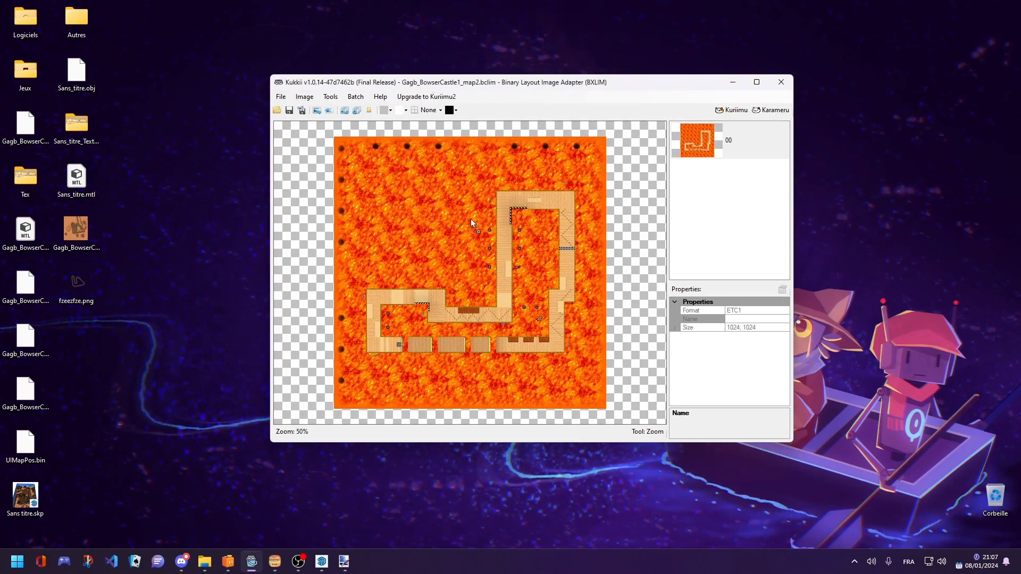
{"action": "left_click_drag", "start_coordinate": [470, 219], "coordinate": [471, 218]}
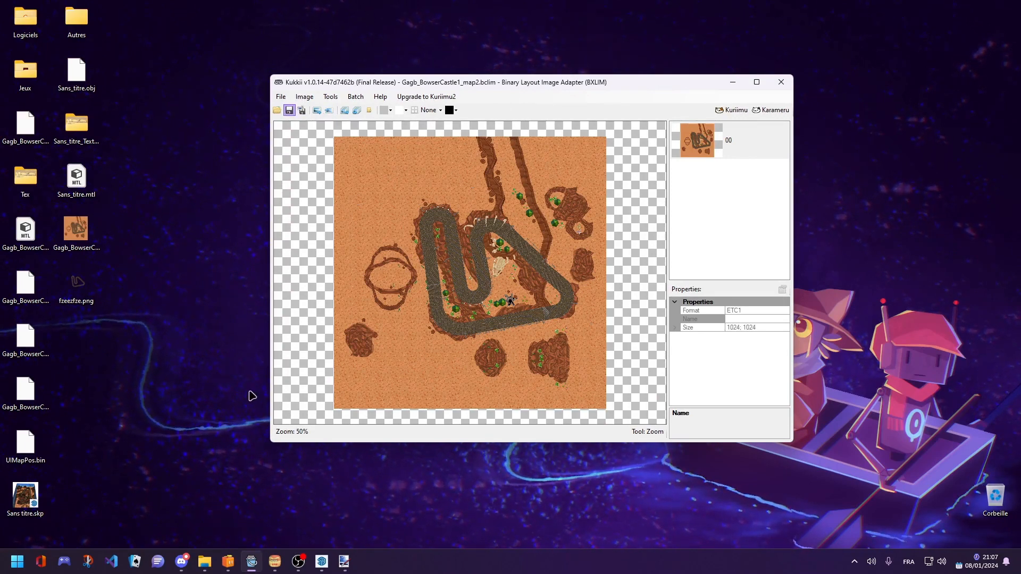
Step: Launch a second Kukkii window from the Kuriimu folder in the hack tools' Logiciels folder and place it over the first
{"action": "left_click", "coordinate": [205, 562]}
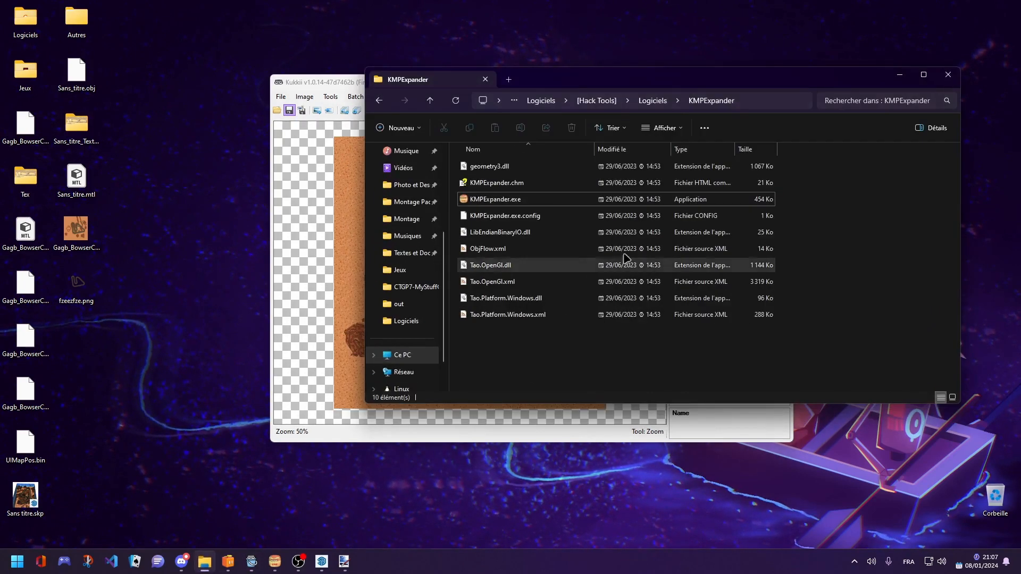
{"action": "left_click", "coordinate": [651, 100]}
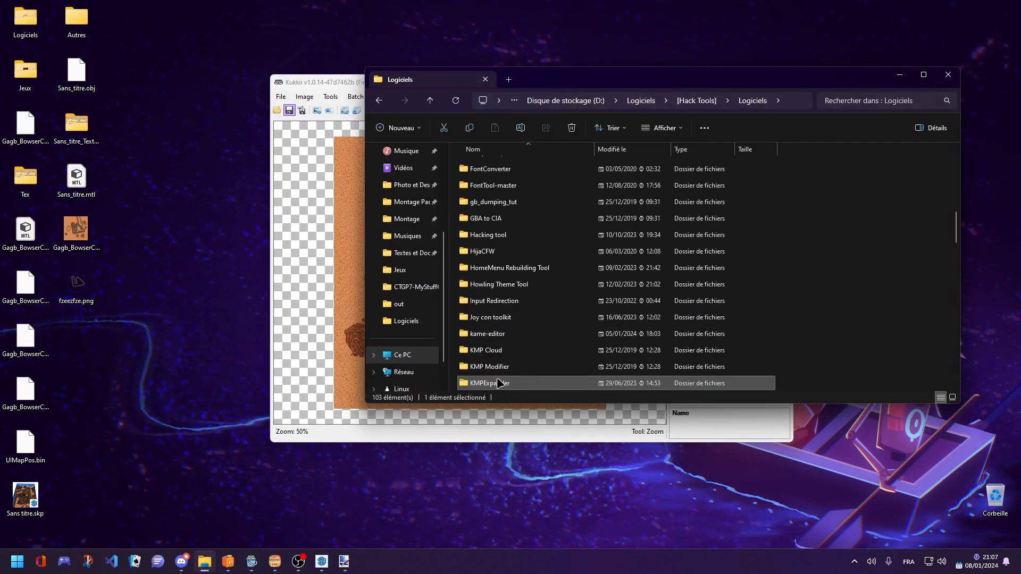
{"action": "scroll", "coordinate": [537, 361], "scroll_direction": "down", "scroll_amount": 1}
{"action": "double_click", "coordinate": [535, 356]}
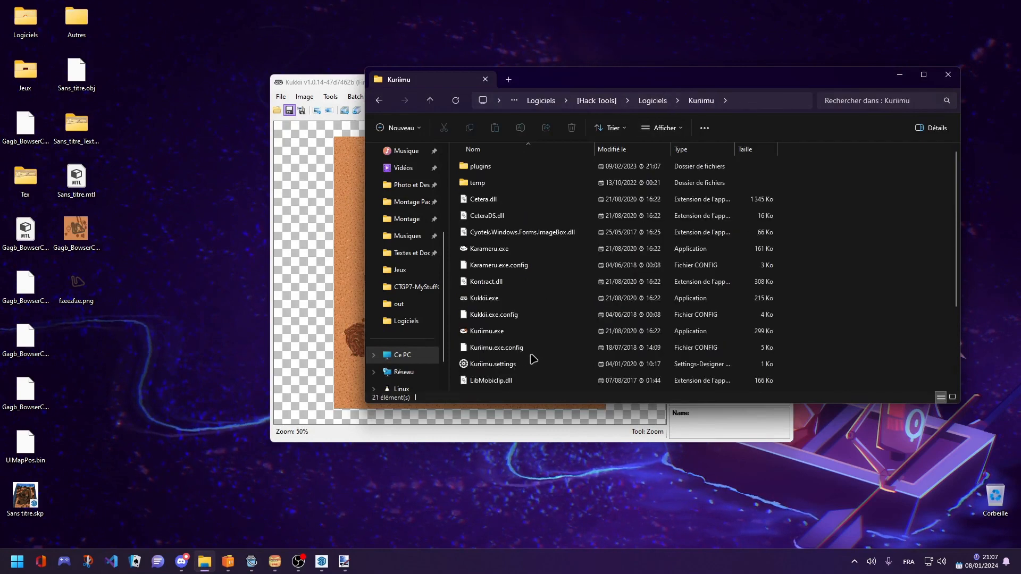
{"action": "left_click", "coordinate": [513, 298]}
{"action": "left_click", "coordinate": [900, 75]}
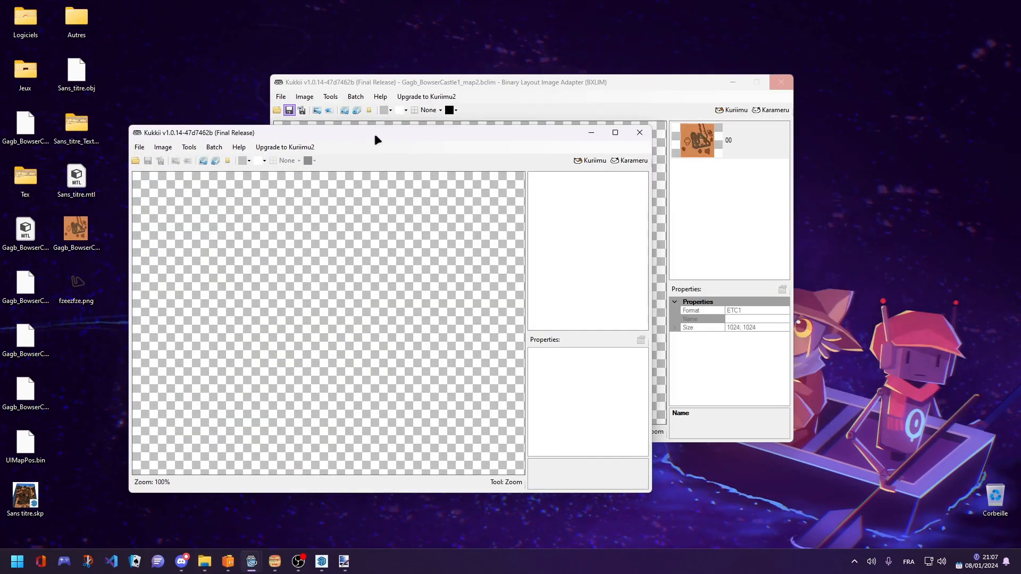
{"action": "left_click_drag", "start_coordinate": [385, 92], "coordinate": [513, 111]}
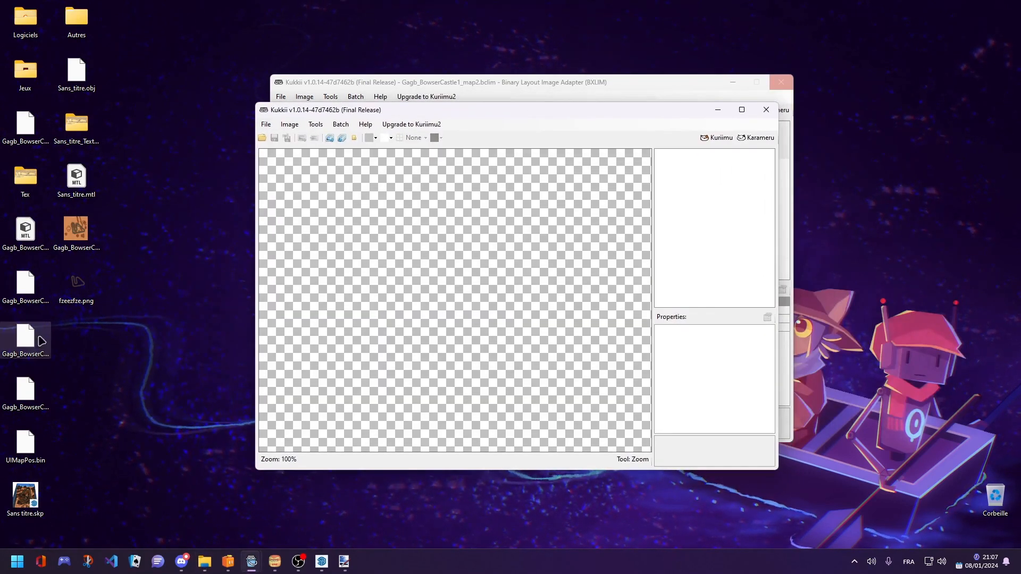
Step: Open Gagb_BowserCastle1_map.bclim in the empty Kukkii window and export its image as Gagb_BowserCastle1_map.bclim.00.png on the desktop
{"action": "left_click", "coordinate": [33, 391]}
{"action": "left_click_drag", "start_coordinate": [25, 341], "coordinate": [413, 310]}
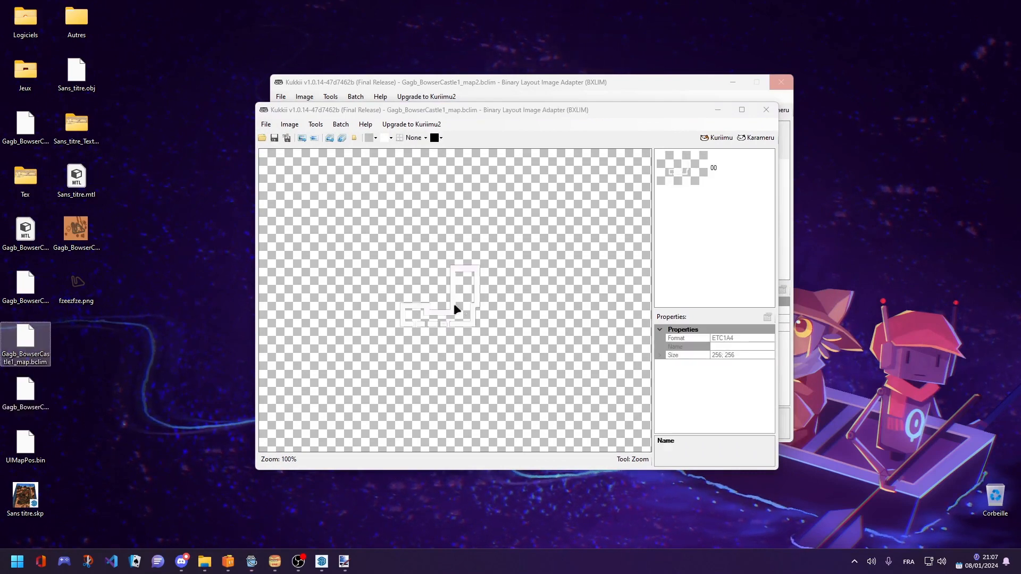
{"action": "left_click", "coordinate": [302, 139]}
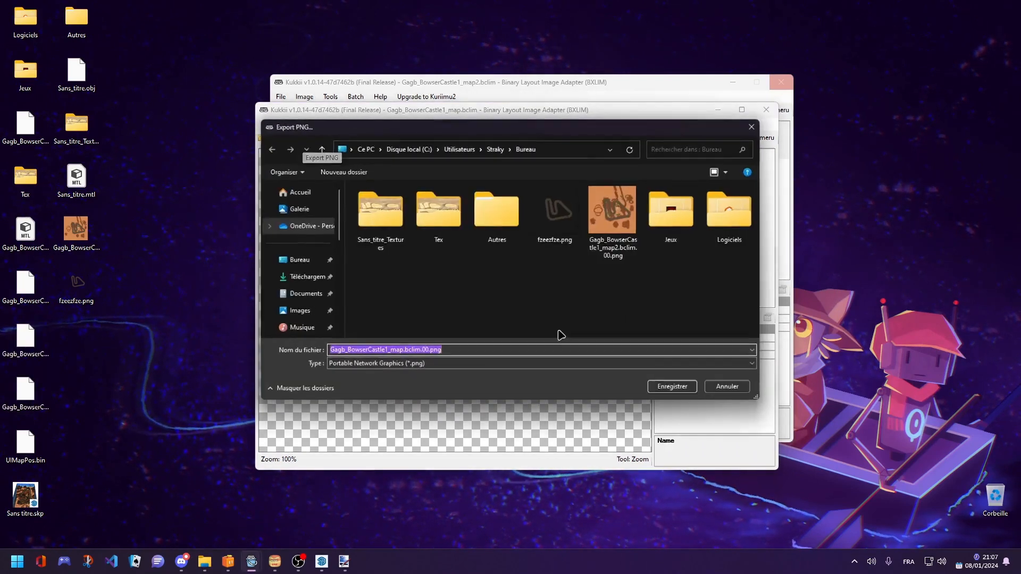
{"action": "left_click", "coordinate": [677, 385]}
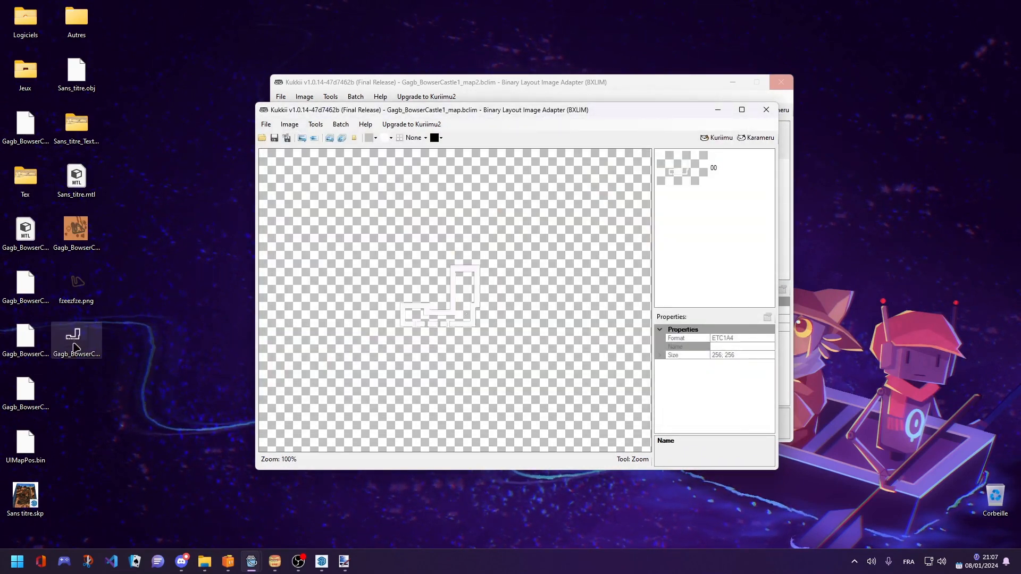
Step: Open the exported Gagb_BowserCastle1_map.bclim.00.png in paint.net
{"action": "right_click", "coordinate": [73, 343]}
{"action": "mouse_move", "coordinate": [196, 250]}
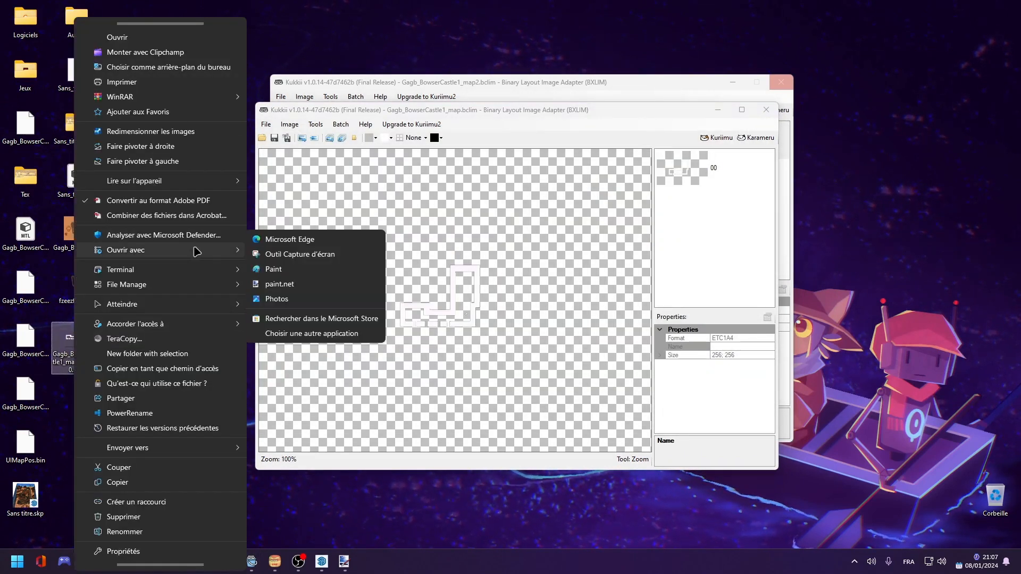
{"action": "left_click", "coordinate": [271, 282]}
Step: Copy the whole fzeezfze image and paste it into a new layer of the minimap without changing the canvas size
{"action": "left_click", "coordinate": [239, 22]}
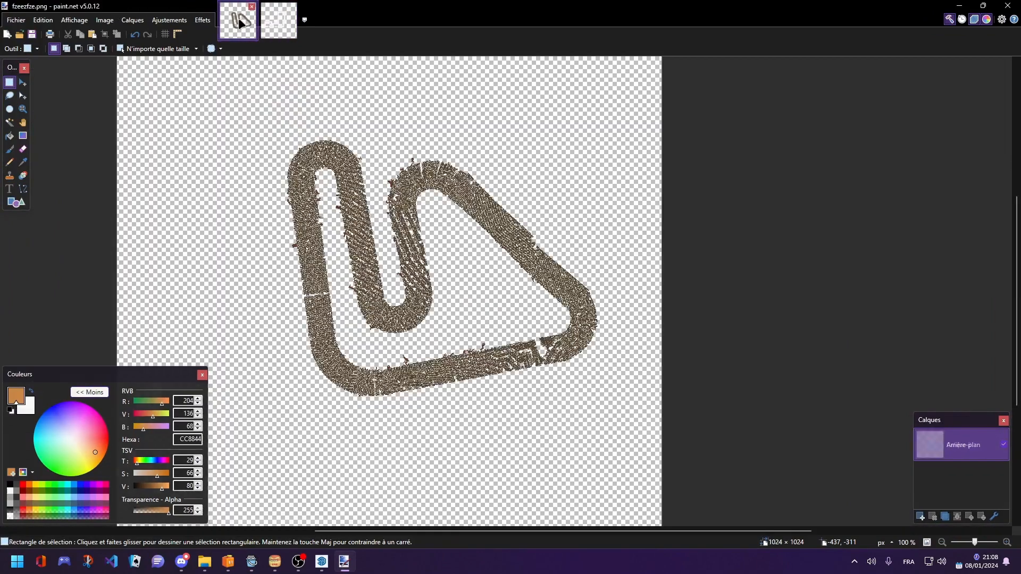
{"action": "key", "text": "ctrl+a"}
{"action": "left_click", "coordinate": [276, 35]}
{"action": "left_click", "coordinate": [929, 527]}
{"action": "key", "text": "ctrl+v"}
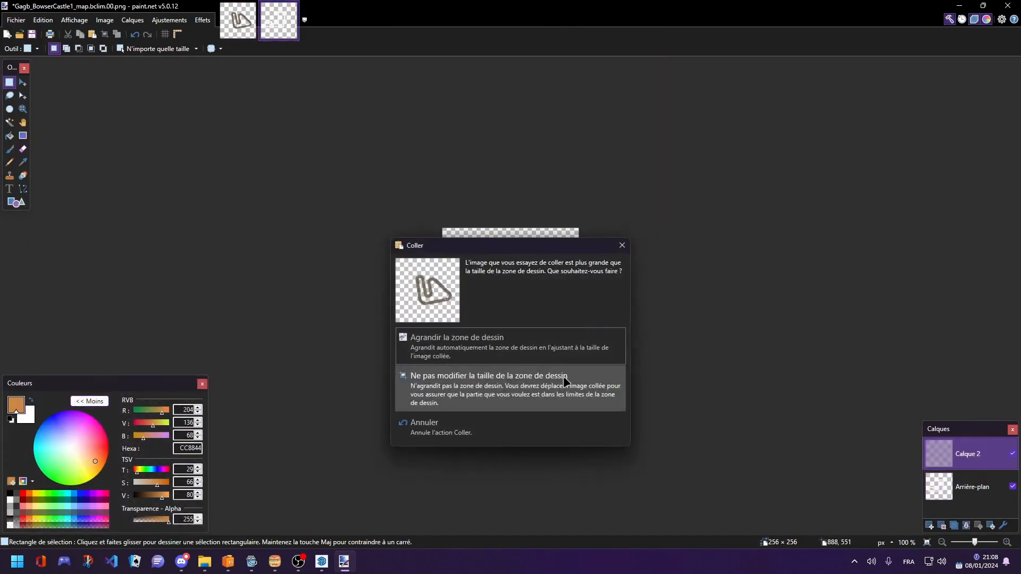
{"action": "left_click", "coordinate": [565, 381]}
Step: Scale down the pasted road image, position it over the old minimap's track area, and deselect
{"action": "scroll", "coordinate": [562, 382], "scroll_direction": "down", "scroll_amount": 5, "text": "ctrl"}
{"action": "left_click_drag", "start_coordinate": [700, 498], "coordinate": [563, 364]}
{"action": "scroll", "coordinate": [560, 362], "scroll_direction": "up", "scroll_amount": 5, "text": "ctrl"}
{"action": "scroll", "coordinate": [559, 363], "scroll_direction": "up", "scroll_amount": 2, "text": "ctrl"}
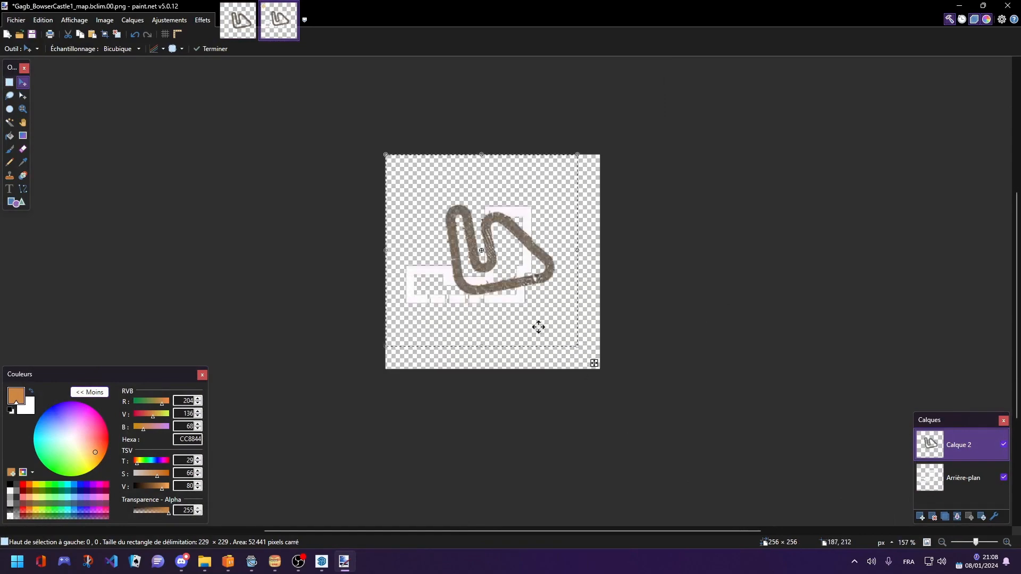
{"action": "left_click_drag", "start_coordinate": [540, 326], "coordinate": [518, 333]}
{"action": "left_click_drag", "start_coordinate": [566, 361], "coordinate": [613, 416]}
{"action": "left_click_drag", "start_coordinate": [521, 357], "coordinate": [486, 327]}
{"action": "left_click", "coordinate": [117, 34]}
{"action": "scroll", "coordinate": [472, 234], "scroll_direction": "up", "scroll_amount": 5, "text": "ctrl"}
{"action": "left_click", "coordinate": [10, 122]}
{"action": "left_click", "coordinate": [378, 105]}
{"action": "left_click", "coordinate": [587, 349]}
{"action": "left_click", "coordinate": [10, 82]}
{"action": "left_click", "coordinate": [141, 128]}
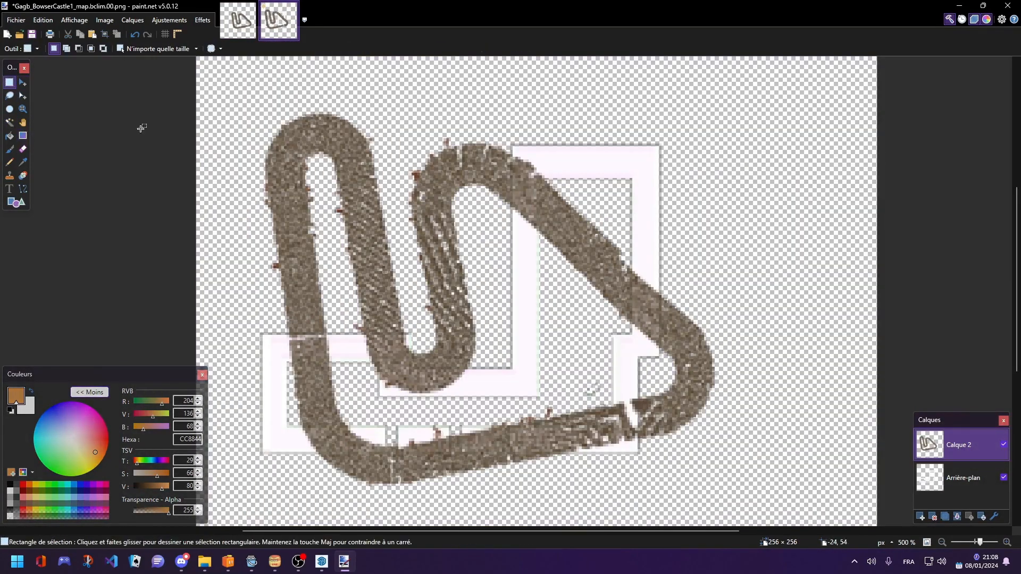
Step: Draw a short orange line with brush size 20 across the gap in the road before the lower-right bend
{"action": "left_click", "coordinate": [23, 162]}
{"action": "left_click", "coordinate": [23, 189]}
{"action": "scroll", "coordinate": [675, 452], "scroll_direction": "up", "scroll_amount": 5, "text": "ctrl"}
{"action": "left_click_drag", "start_coordinate": [564, 321], "coordinate": [536, 328]}
{"action": "type", "text": "20"}
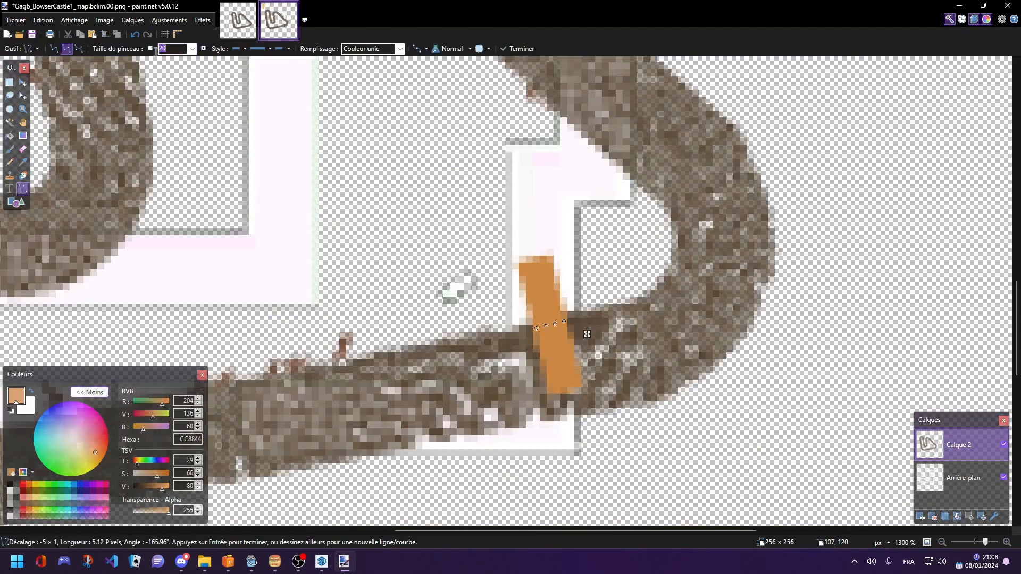
{"action": "key", "text": "Return"}
Step: Fill the whole road on the new layer with solid orange CC8844
{"action": "scroll", "coordinate": [526, 319], "scroll_direction": "down", "scroll_amount": 3, "text": "ctrl"}
{"action": "key", "text": "f"}
{"action": "scroll", "coordinate": [489, 302], "scroll_direction": "down", "scroll_amount": 3, "text": "ctrl"}
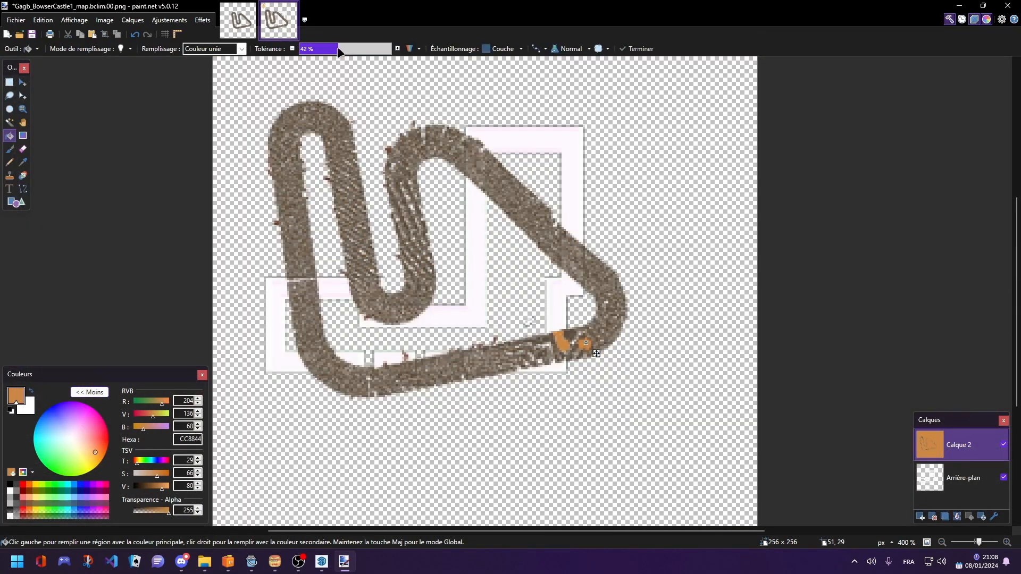
{"action": "left_click", "coordinate": [418, 147]}
Step: Erase the bumps along the road edges around the two upper-left hairpins with a size 5 eraser
{"action": "left_click", "coordinate": [23, 149]}
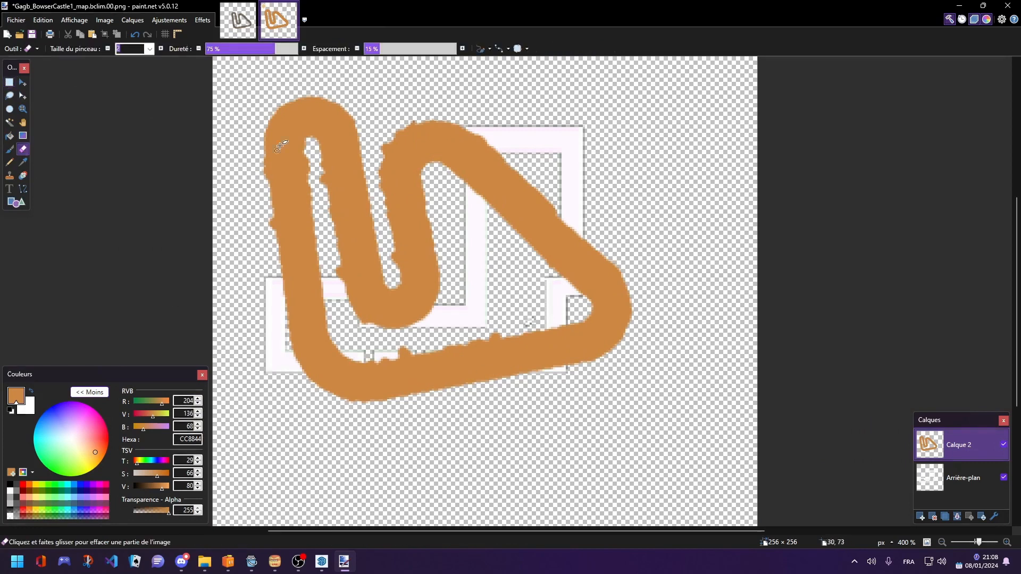
{"action": "scroll", "coordinate": [322, 173], "scroll_direction": "up", "scroll_amount": 4, "text": "ctrl"}
{"action": "scroll", "coordinate": [334, 272], "scroll_direction": "down", "scroll_amount": 2}
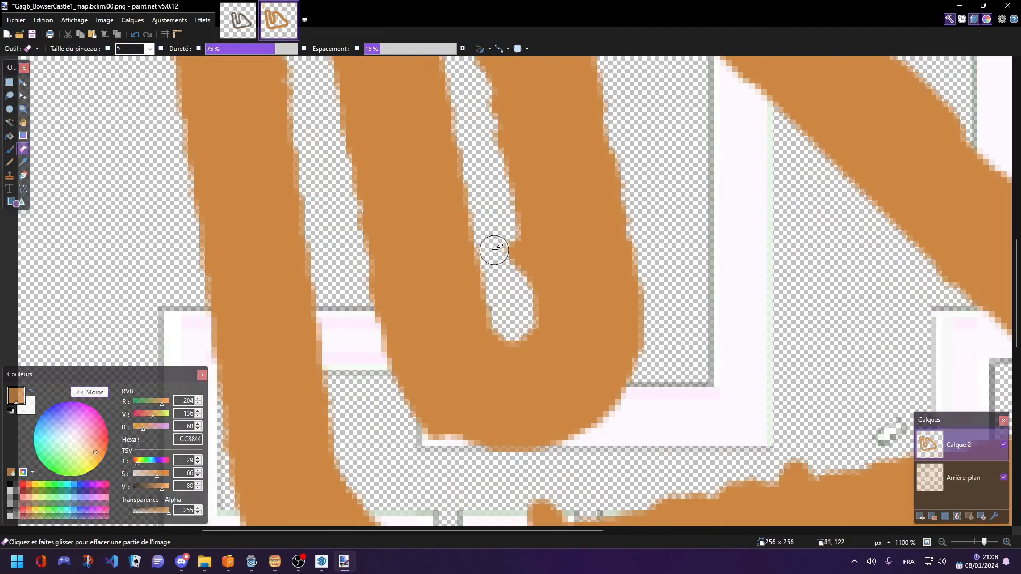
{"action": "scroll", "coordinate": [495, 244], "scroll_direction": "up", "scroll_amount": 4}
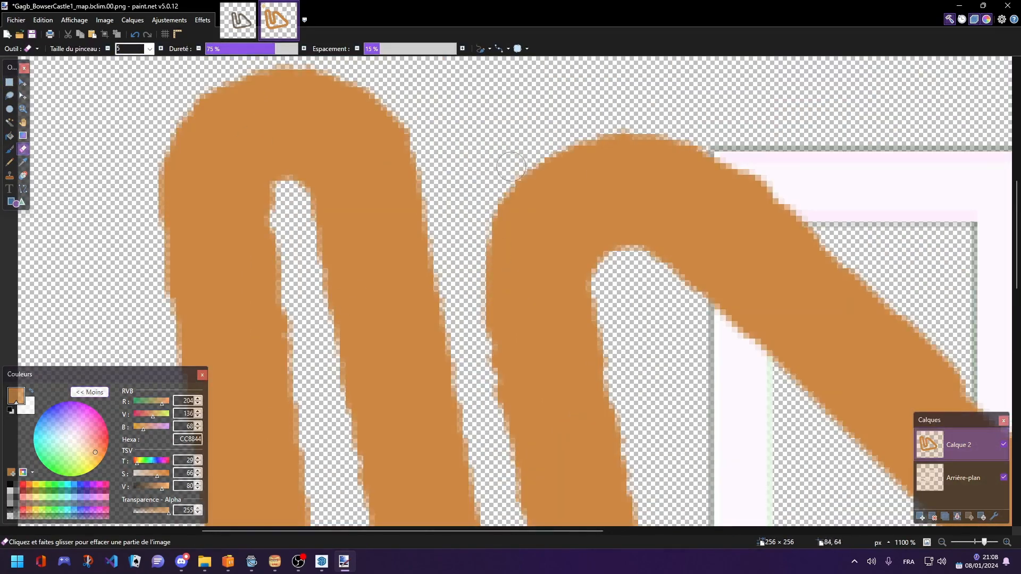
{"action": "scroll", "coordinate": [467, 183], "scroll_direction": "down", "scroll_amount": 2}
Step: Erase the remaining bumps along the road's diagonal, lower-right bend and lower straight
{"action": "scroll", "coordinate": [467, 182], "scroll_direction": "right", "scroll_amount": 5, "text": "shift"}
{"action": "scroll", "coordinate": [596, 195], "scroll_direction": "down", "scroll_amount": 3}
{"action": "scroll", "coordinate": [596, 194], "scroll_direction": "right", "scroll_amount": 1, "text": "shift"}
{"action": "scroll", "coordinate": [570, 269], "scroll_direction": "down", "scroll_amount": 1, "text": "ctrl"}
{"action": "scroll", "coordinate": [570, 269], "scroll_direction": "down", "scroll_amount": 2}
{"action": "scroll", "coordinate": [569, 270], "scroll_direction": "left", "scroll_amount": 1, "text": "shift"}
{"action": "left_click_drag", "start_coordinate": [518, 262], "coordinate": [186, 329]}
{"action": "left_click_drag", "start_coordinate": [183, 257], "coordinate": [136, 220]}
{"action": "scroll", "coordinate": [241, 247], "scroll_direction": "down", "scroll_amount": 7, "text": "ctrl"}
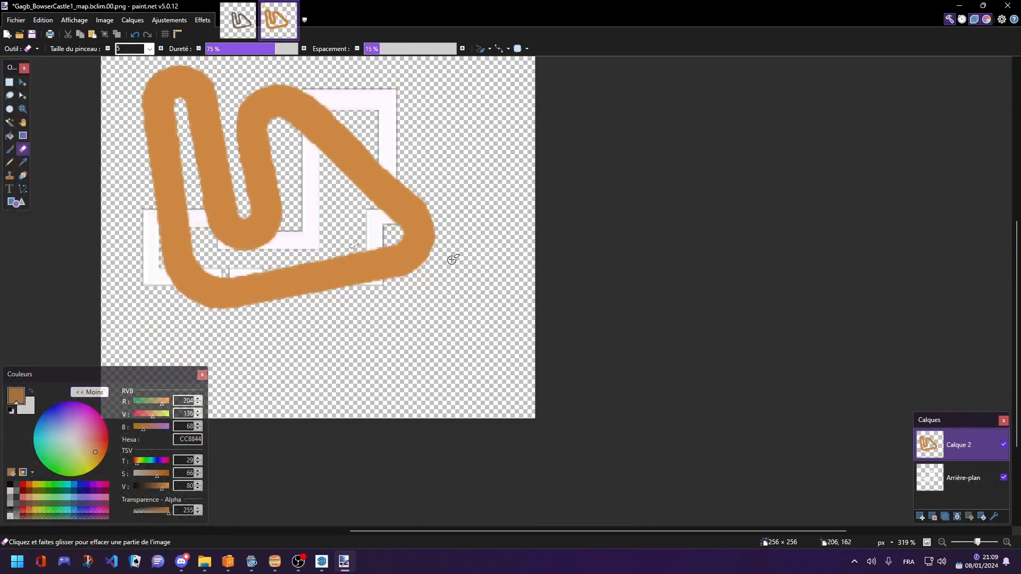
{"action": "scroll", "coordinate": [446, 204], "scroll_direction": "up", "scroll_amount": 5, "text": "ctrl"}
{"action": "left_click_drag", "start_coordinate": [339, 117], "coordinate": [413, 182]}
{"action": "scroll", "coordinate": [495, 244], "scroll_direction": "down", "scroll_amount": 4, "text": "ctrl"}
{"action": "scroll", "coordinate": [510, 244], "scroll_direction": "down", "scroll_amount": 3, "text": "ctrl"}
{"action": "scroll", "coordinate": [404, 170], "scroll_direction": "up", "scroll_amount": 2, "text": "ctrl"}
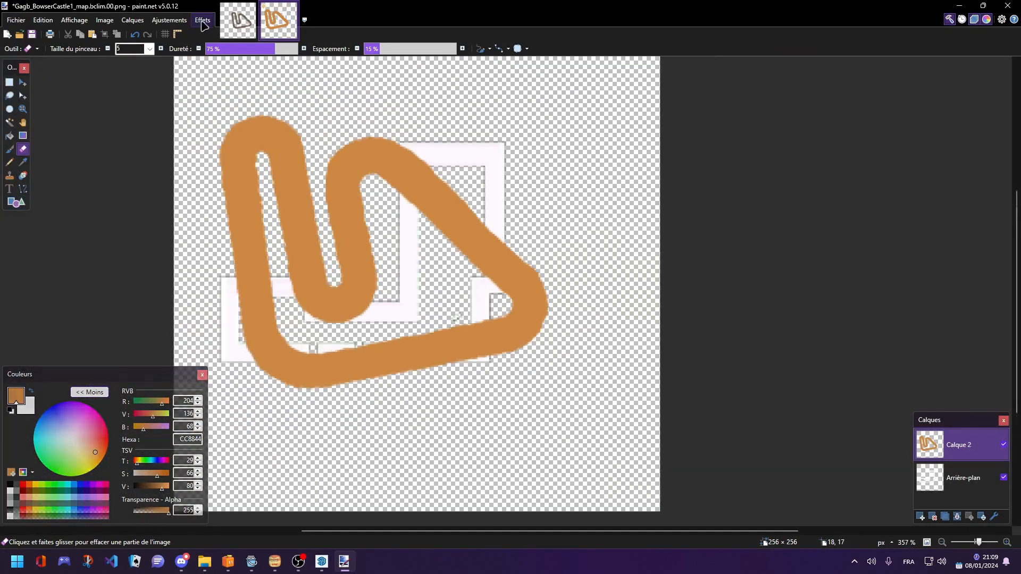
Step: Smooth the orange road's edges with the AA's Assistant effect and check the result
{"action": "left_click", "coordinate": [203, 20]}
{"action": "mouse_move", "coordinate": [229, 139]}
{"action": "mouse_move", "coordinate": [261, 153]}
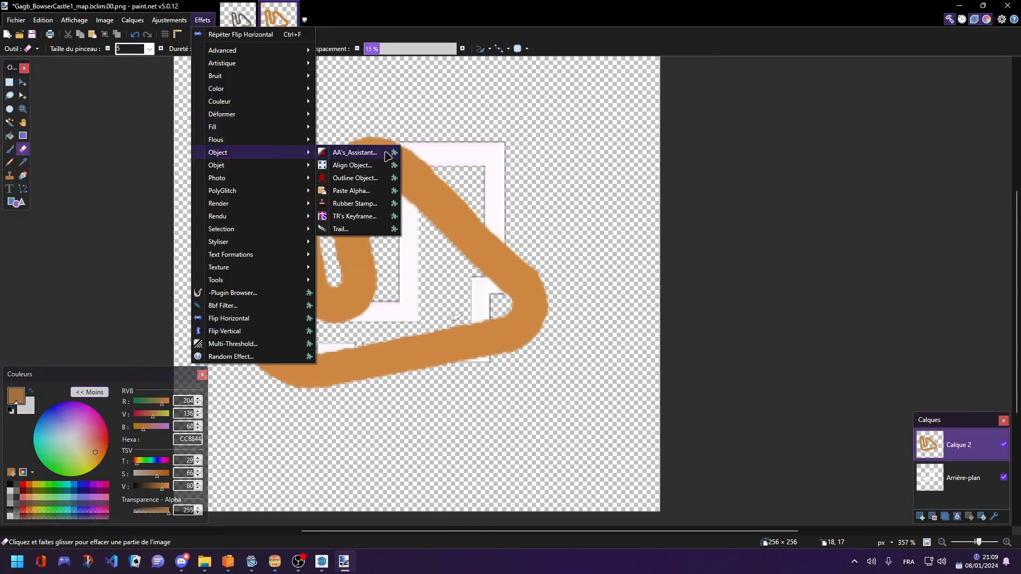
{"action": "left_click", "coordinate": [386, 154]}
{"action": "left_click", "coordinate": [526, 328]}
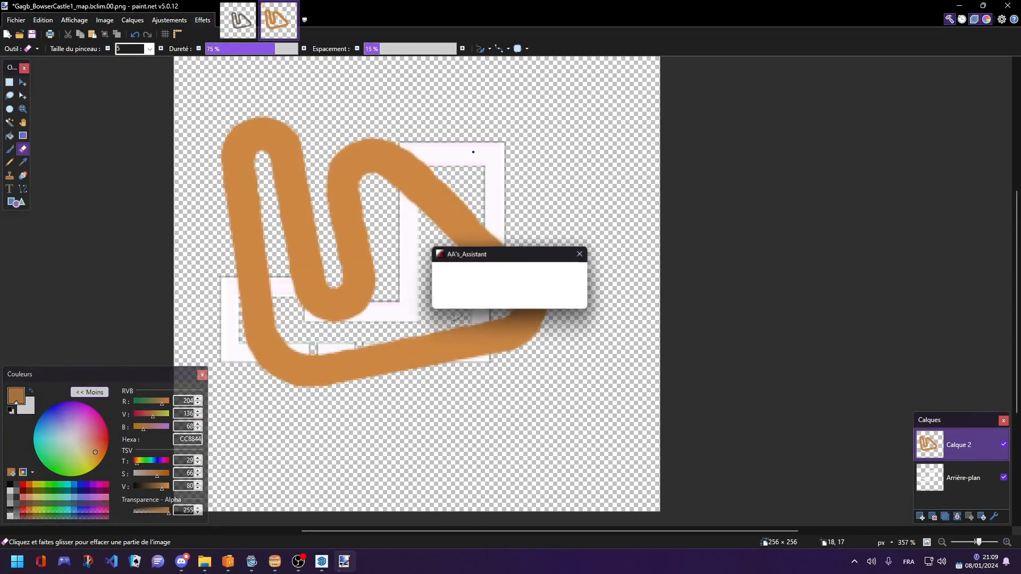
{"action": "scroll", "coordinate": [456, 149], "scroll_direction": "up", "scroll_amount": 3, "text": "ctrl"}
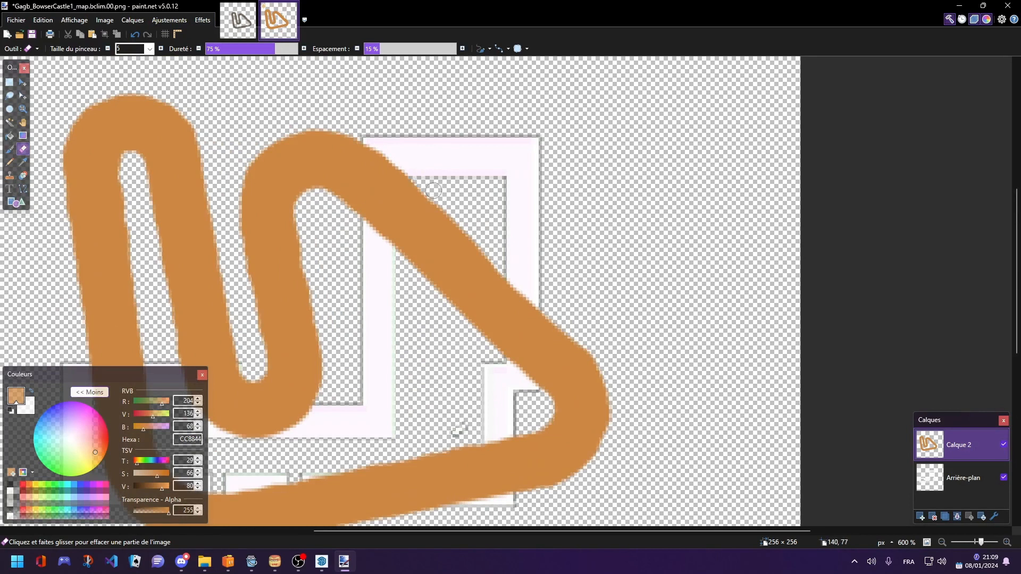
{"action": "scroll", "coordinate": [457, 194], "scroll_direction": "down", "scroll_amount": 5, "text": "ctrl"}
{"action": "scroll", "coordinate": [537, 182], "scroll_direction": "up", "scroll_amount": 2, "text": "ctrl"}
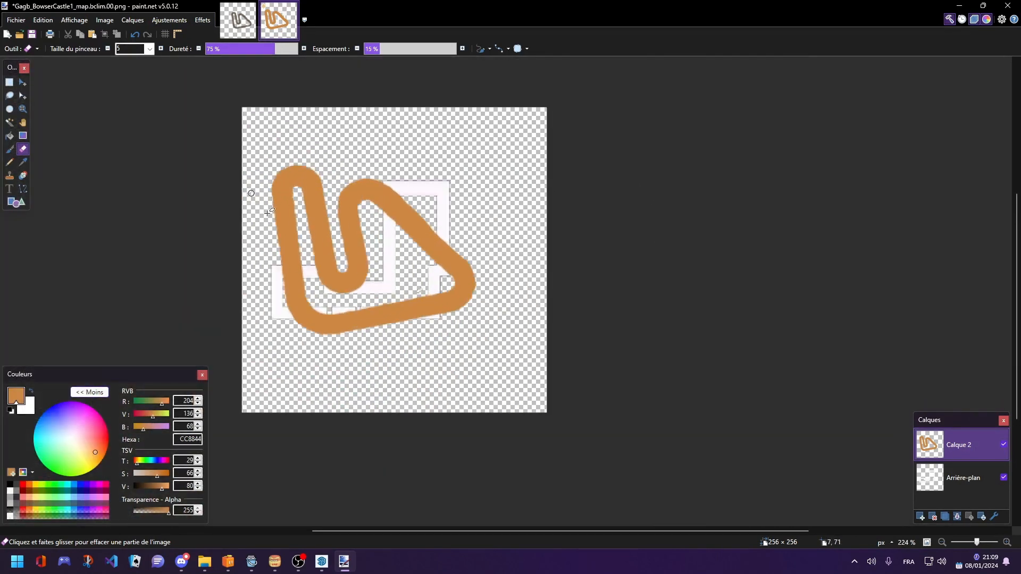
Step: Turn the road white by raising its lightness to the maximum in Hue/Saturation, and delete the old minimap's background layer
{"action": "left_click", "coordinate": [169, 21]}
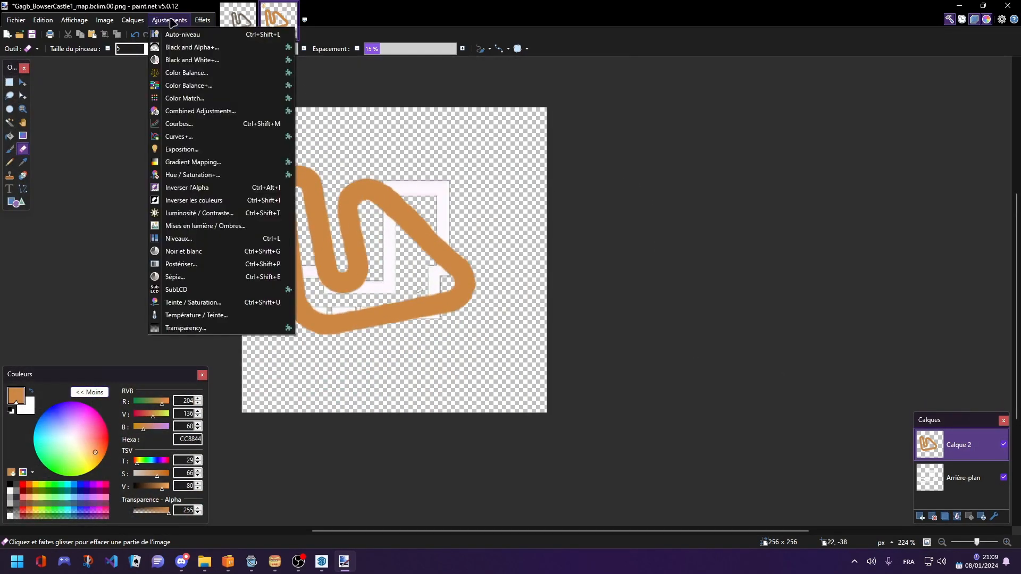
{"action": "left_click", "coordinate": [227, 302]}
{"action": "left_click_drag", "start_coordinate": [453, 279], "coordinate": [502, 279]}
{"action": "left_click", "coordinate": [488, 300]}
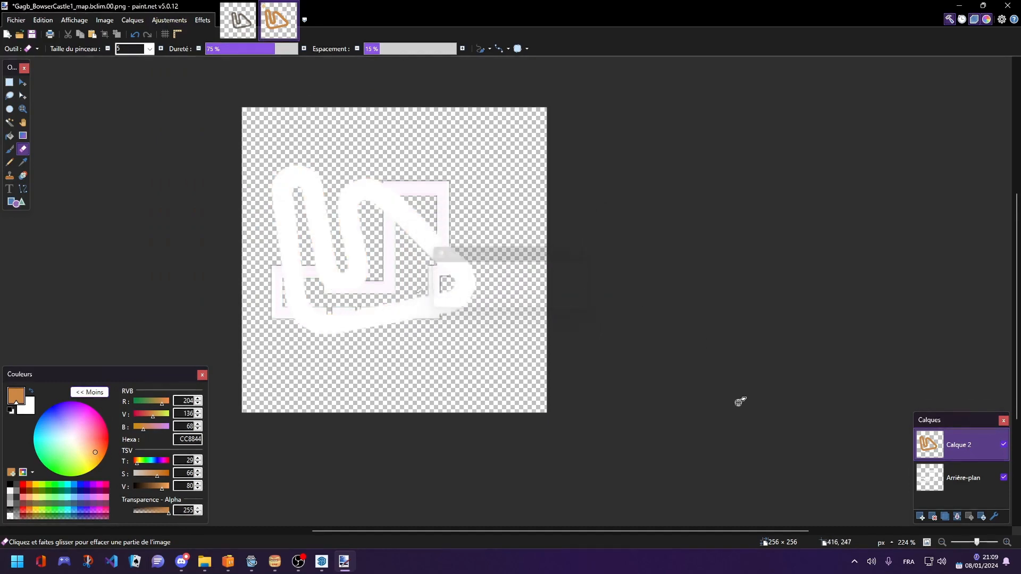
{"action": "left_click", "coordinate": [950, 485]}
{"action": "left_click", "coordinate": [932, 517]}
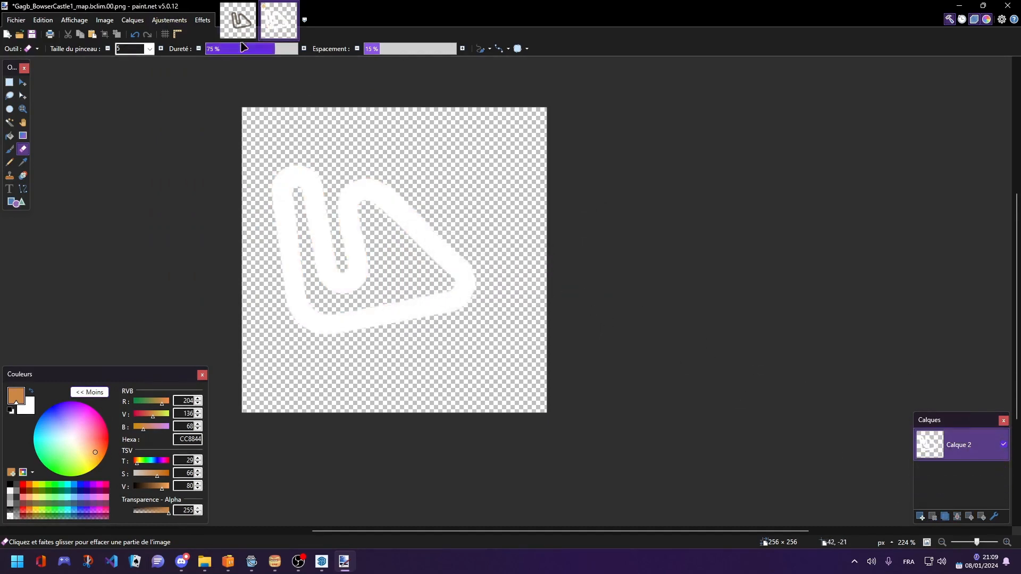
Step: Add a dark outline to the white road with the Glow effect at radius 2, brightness -100 and contrast -100
{"action": "left_click", "coordinate": [202, 20]}
{"action": "mouse_move", "coordinate": [265, 154]}
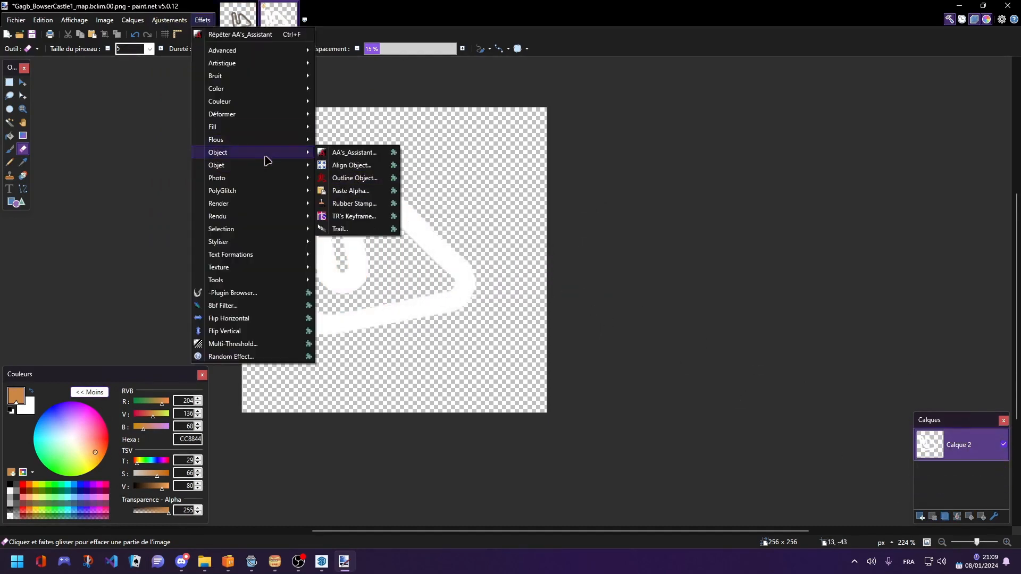
{"action": "mouse_move", "coordinate": [251, 177]}
{"action": "left_click", "coordinate": [362, 216]}
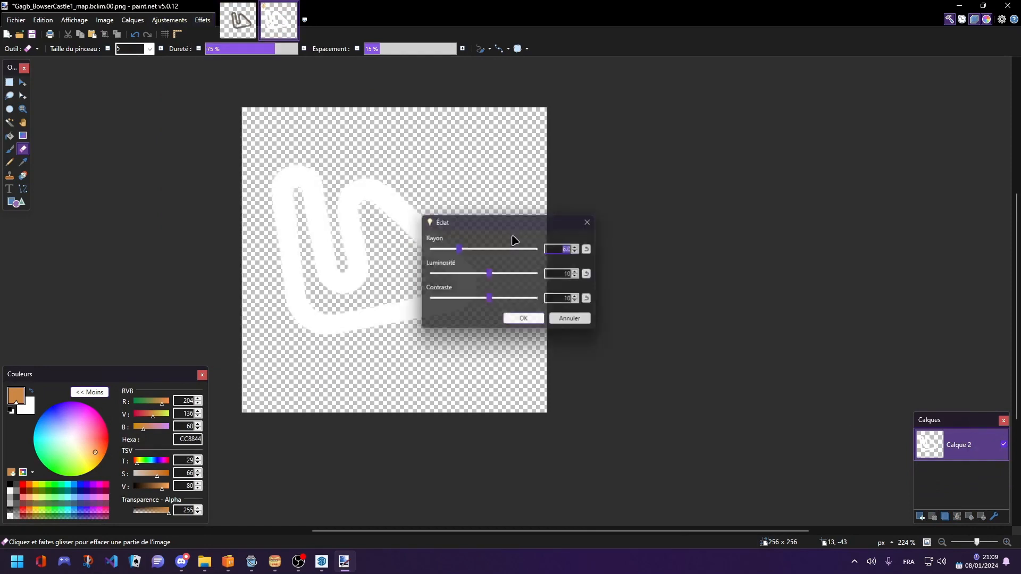
{"action": "left_click", "coordinate": [581, 251]}
{"action": "left_click_drag", "start_coordinate": [491, 274], "coordinate": [265, 264]}
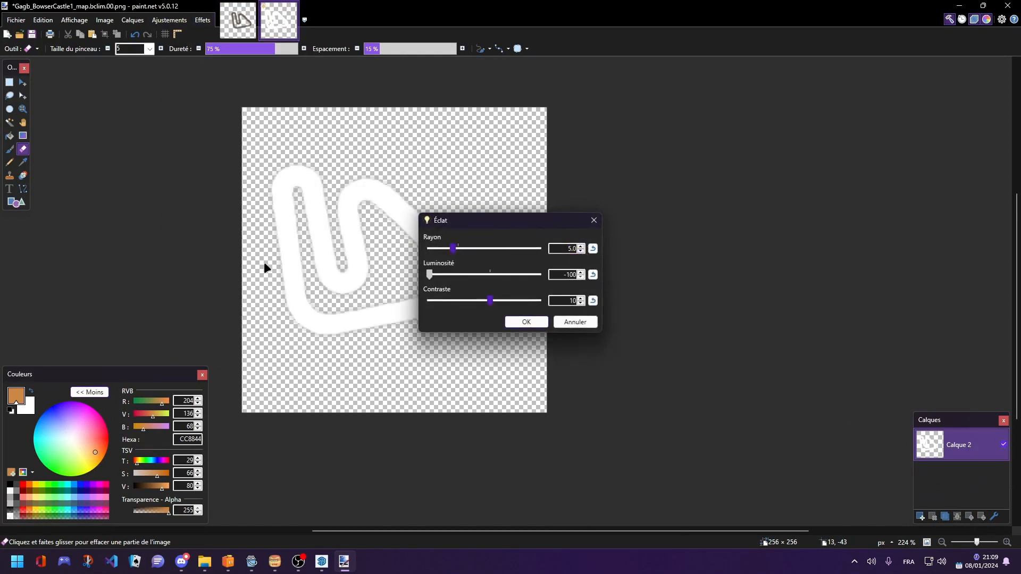
{"action": "left_click_drag", "start_coordinate": [491, 302], "coordinate": [286, 261]}
{"action": "left_click", "coordinate": [581, 251]}
{"action": "left_click", "coordinate": [580, 251]}
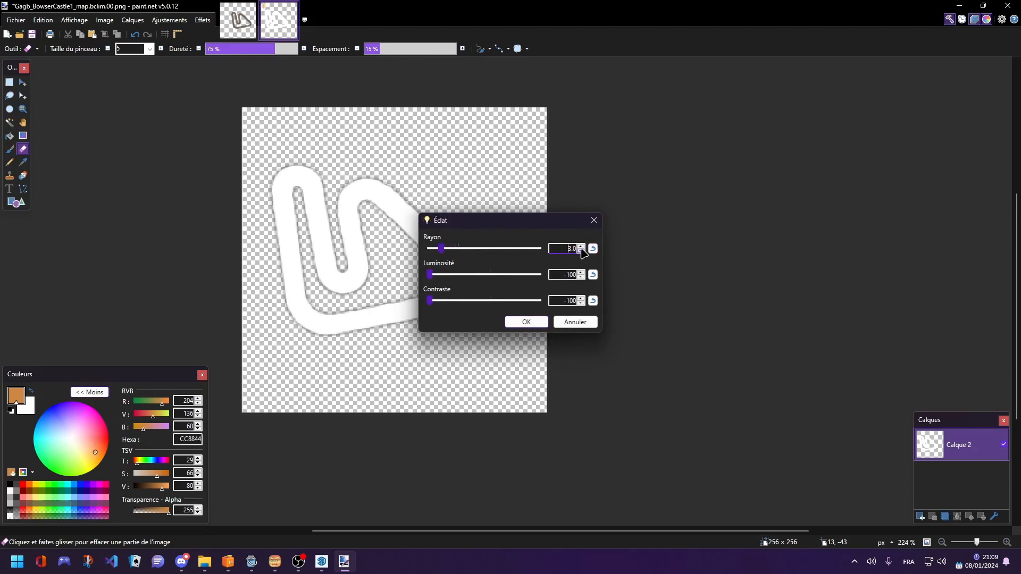
{"action": "left_click", "coordinate": [581, 251]}
{"action": "left_click_drag", "start_coordinate": [527, 222], "coordinate": [648, 208]}
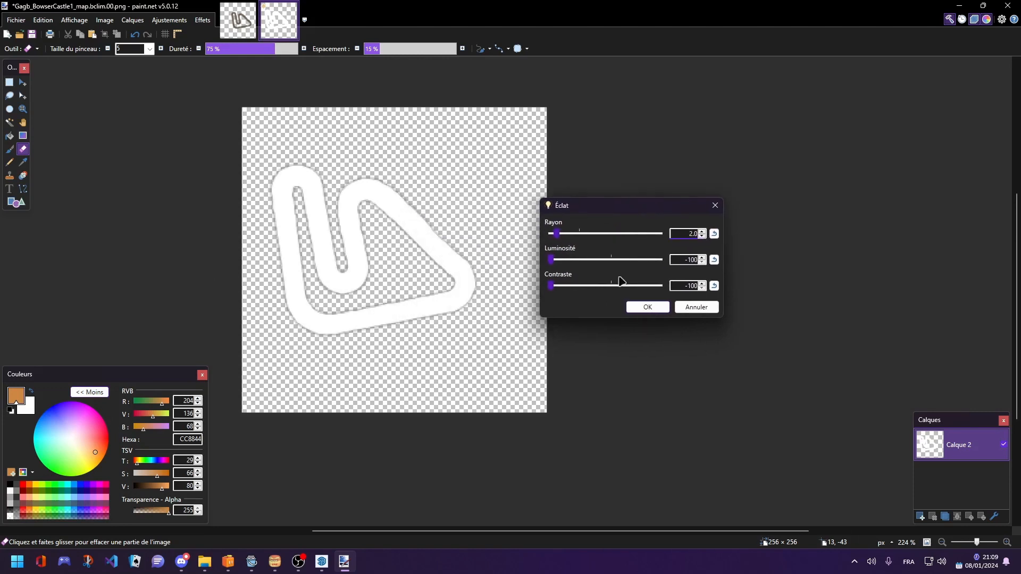
{"action": "key", "text": "Return"}
Step: Save the minimap image Gagb_BowserCastle1_map.bclim.00.png with automatic color depth detection and get back to the desktop
{"action": "key", "text": "ctrl+s"}
{"action": "left_click", "coordinate": [596, 364]}
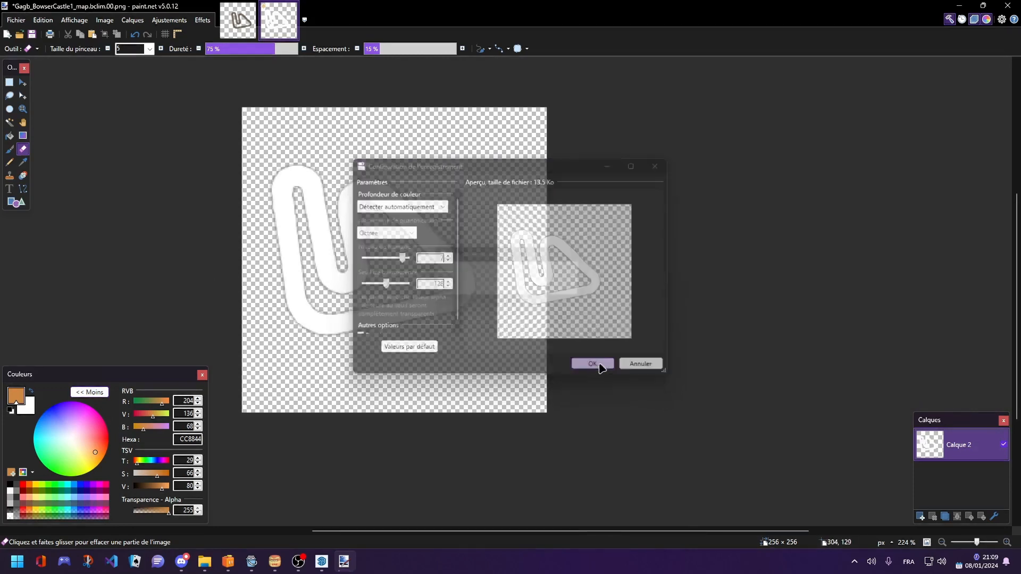
{"action": "left_click", "coordinate": [949, 6]}
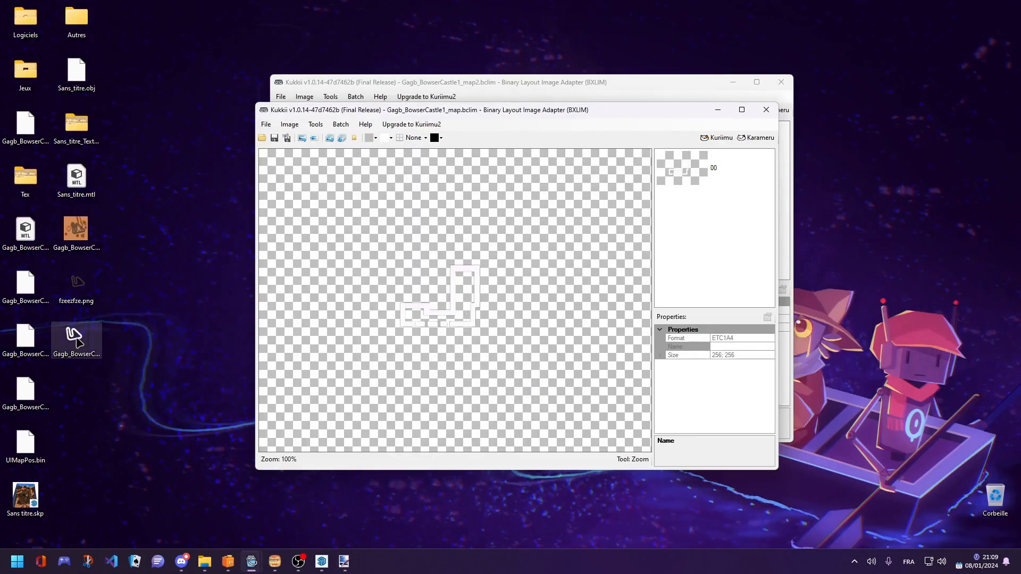
Step: Import Gagb_BowserCastle1_map.bclim.00.png into Gagb_BowserCastle1_map.bclim in Kukkii, save it, and close both Kukkii windows
{"action": "left_click_drag", "start_coordinate": [73, 335], "coordinate": [525, 314]}
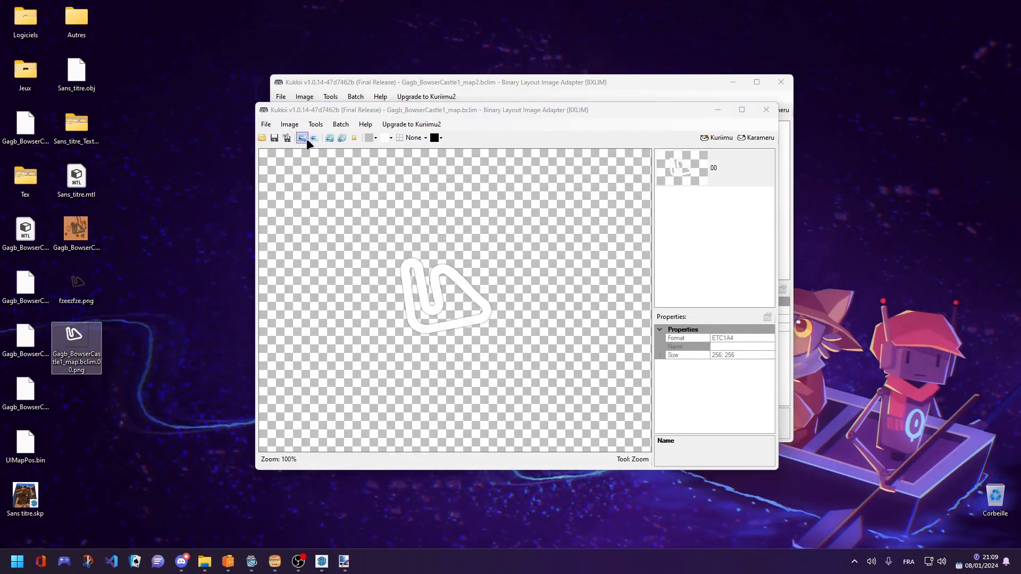
{"action": "left_click", "coordinate": [275, 138]}
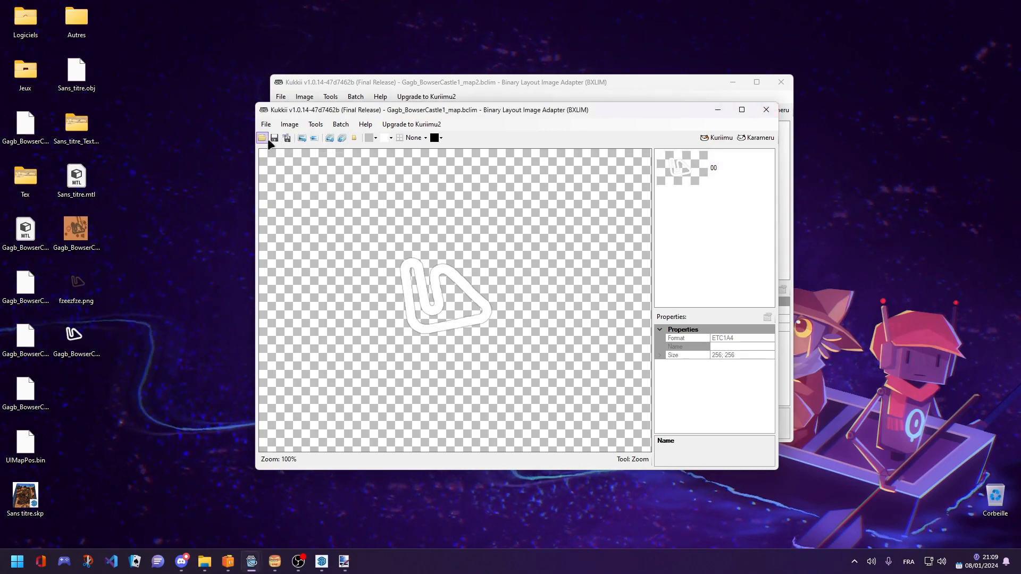
{"action": "left_click_drag", "start_coordinate": [659, 112], "coordinate": [701, 120]}
{"action": "left_click", "coordinate": [809, 118]}
{"action": "left_click", "coordinate": [782, 82]}
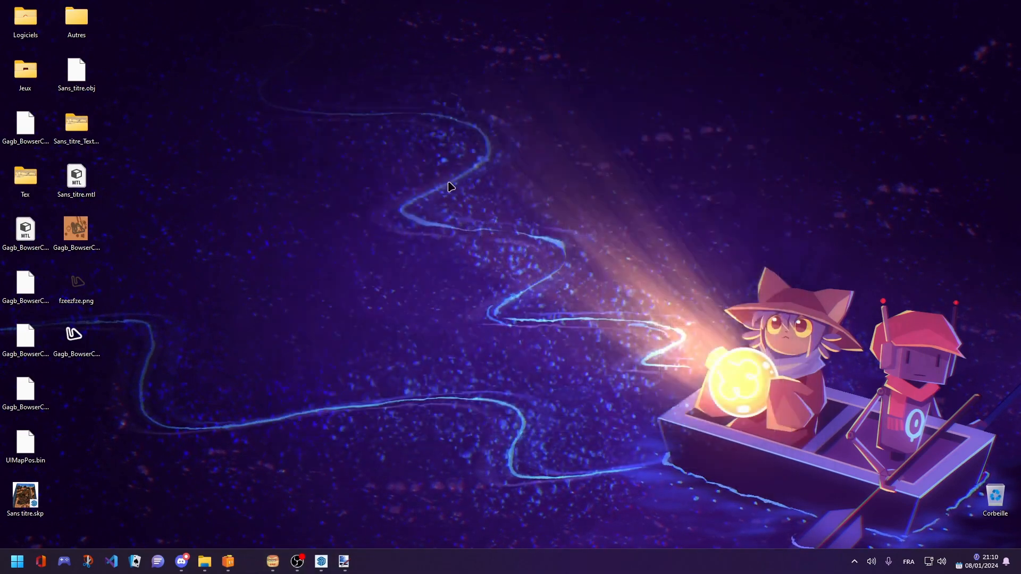
Step: Switch to KMP Expander and open UIMapPos.bin over the track view
{"action": "left_click", "coordinate": [252, 562]}
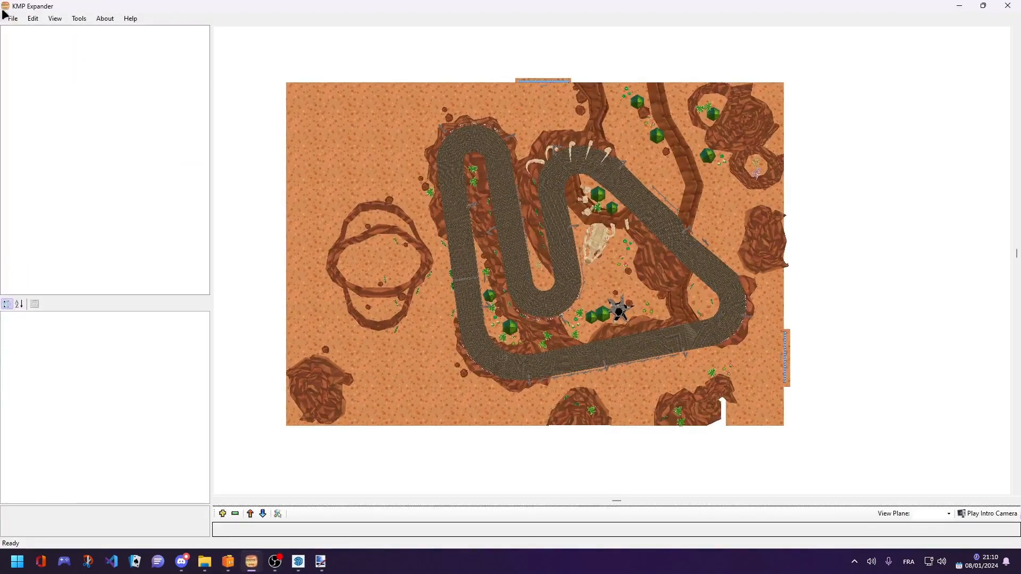
{"action": "left_click", "coordinate": [13, 18]}
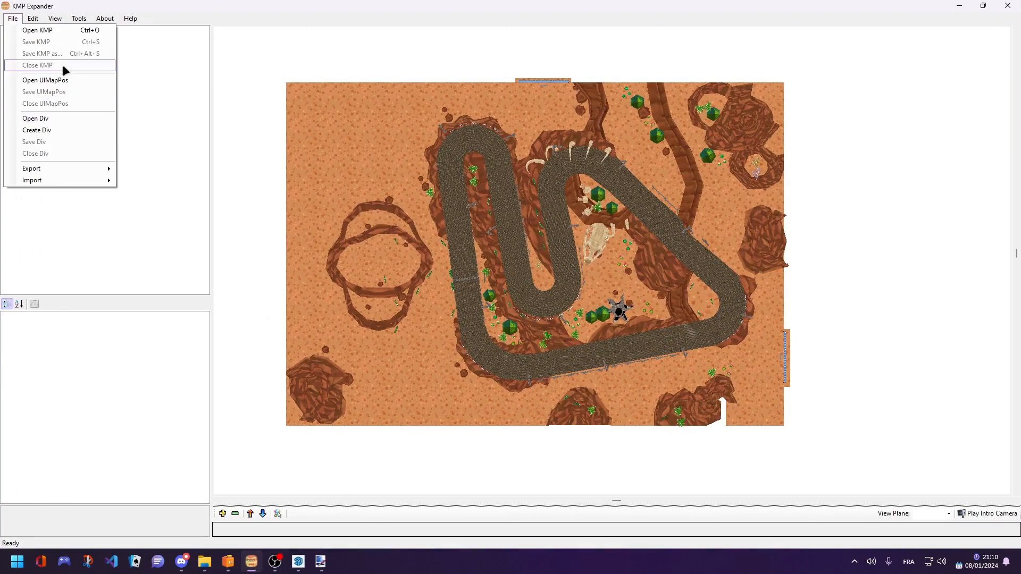
{"action": "left_click", "coordinate": [59, 78]}
{"action": "double_click", "coordinate": [411, 121]}
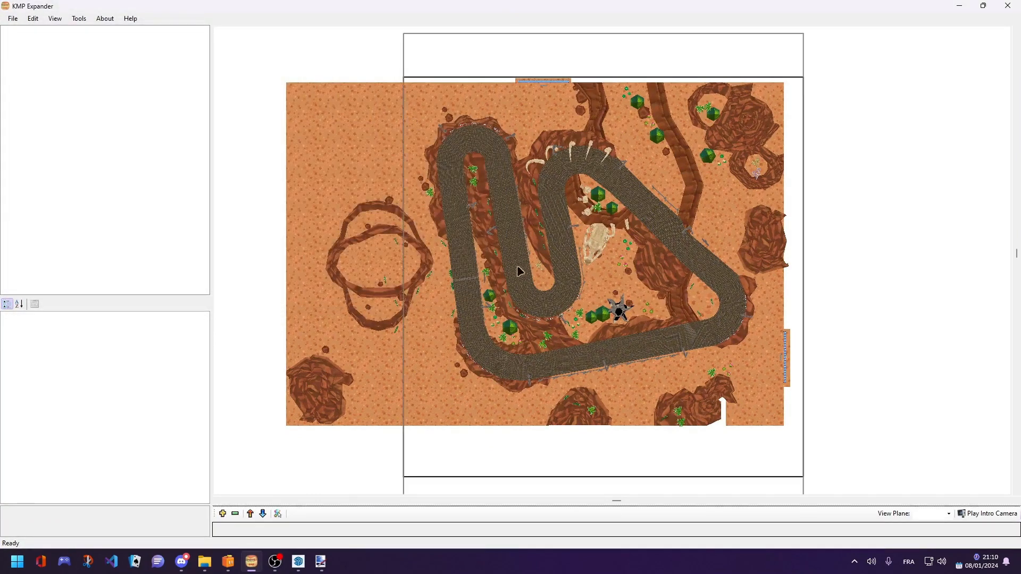
{"action": "scroll", "coordinate": [503, 258], "scroll_direction": "down", "scroll_amount": 3}
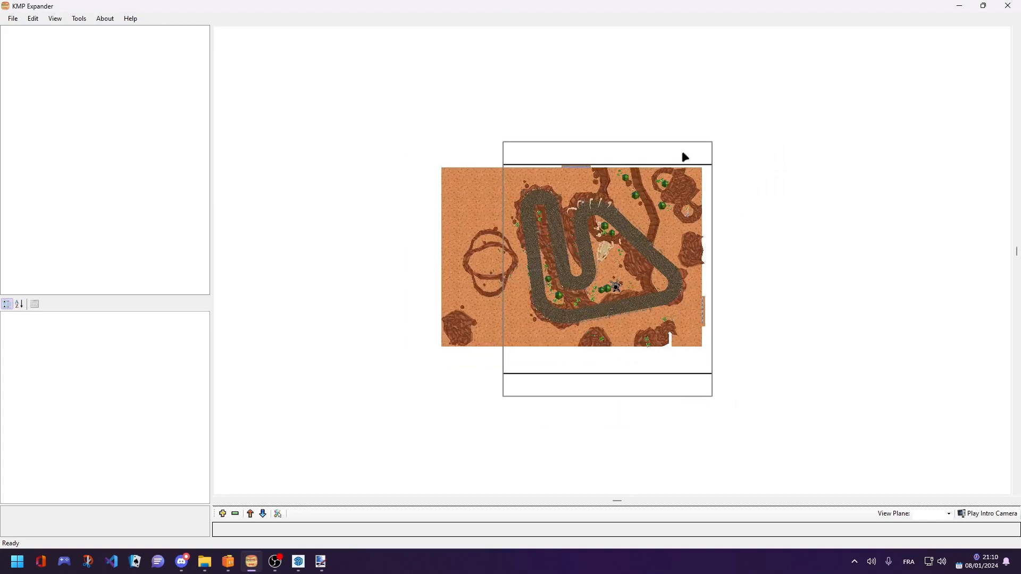
{"action": "left_click", "coordinate": [184, 563]}
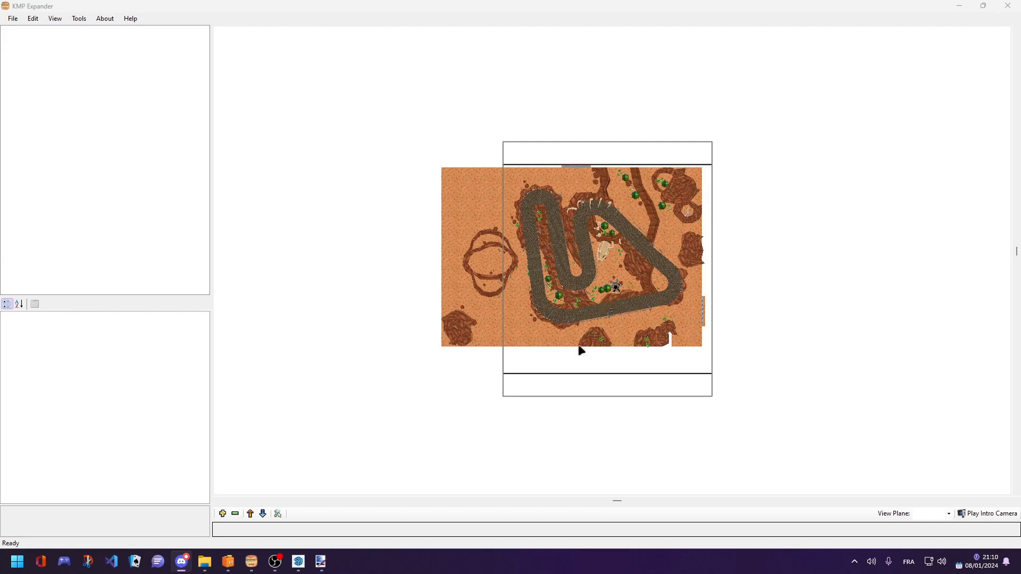
{"action": "scroll", "coordinate": [618, 241], "scroll_direction": "up", "scroll_amount": 1}
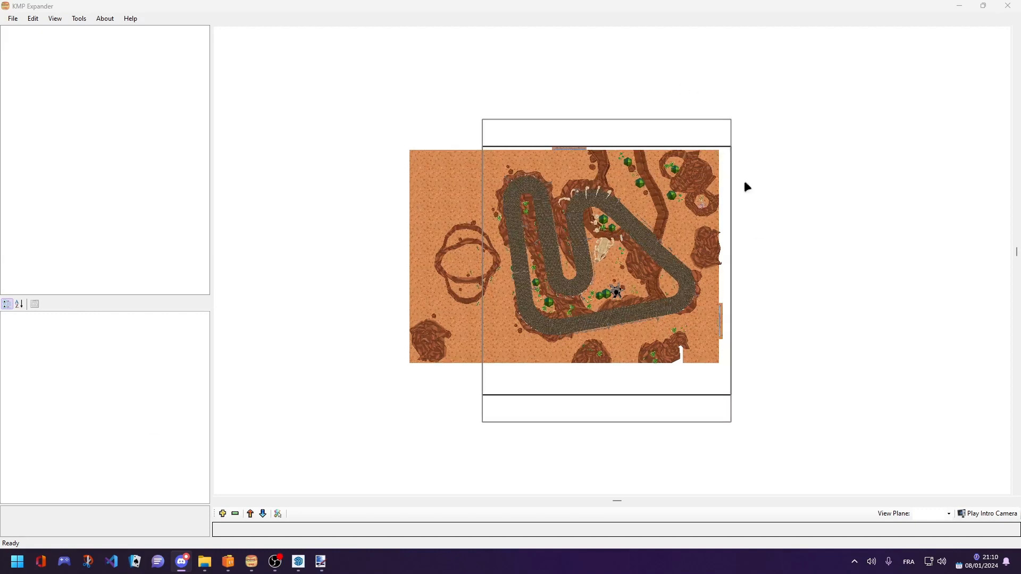
Step: Load Gagb_BowserCastle1_map2.bclim.00.png as the local map for UIMapPos
{"action": "left_click", "coordinate": [81, 18]}
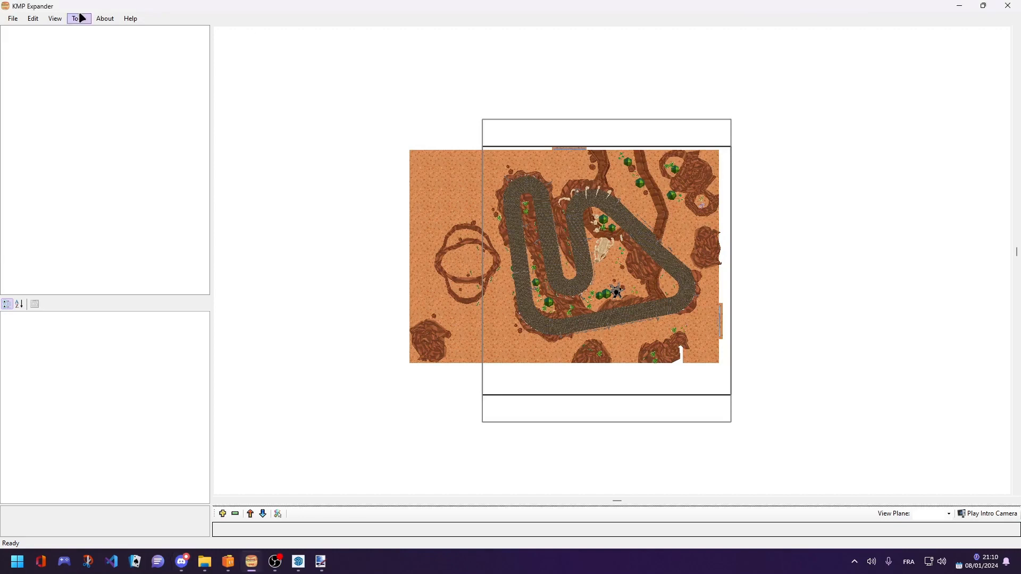
{"action": "left_click", "coordinate": [81, 18]}
{"action": "mouse_move", "coordinate": [130, 34]}
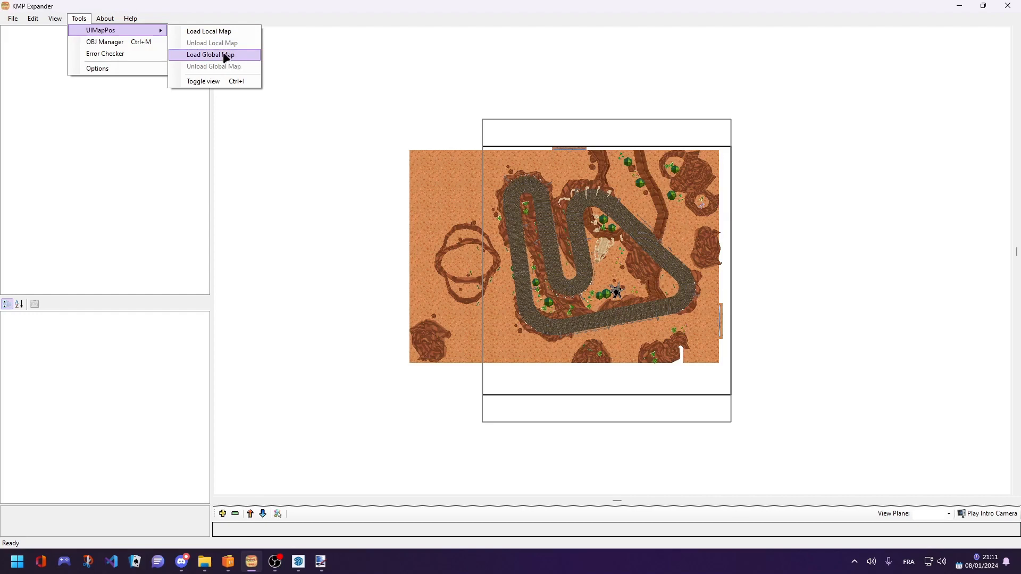
{"action": "left_click", "coordinate": [232, 32]}
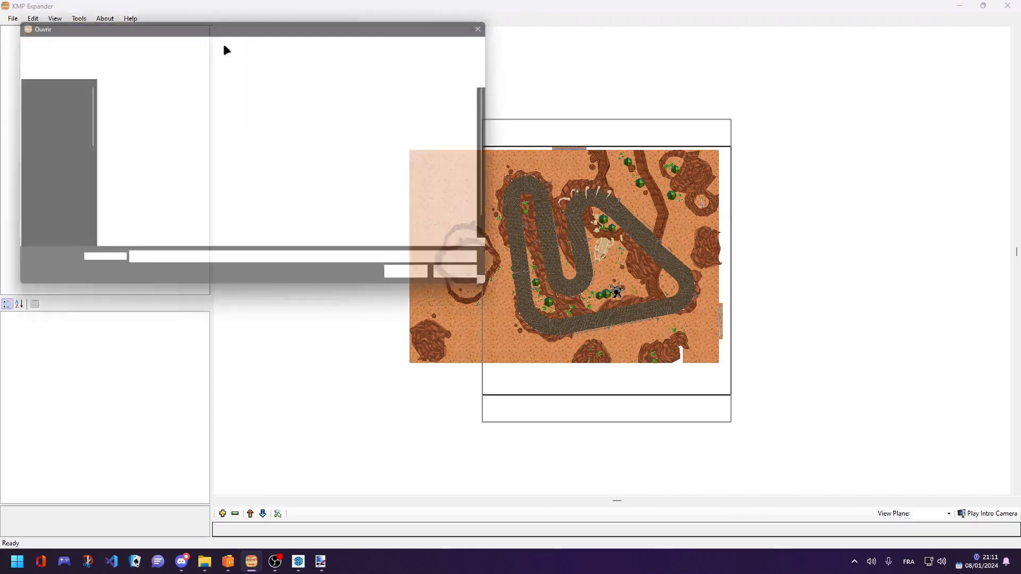
{"action": "left_click", "coordinate": [297, 174]}
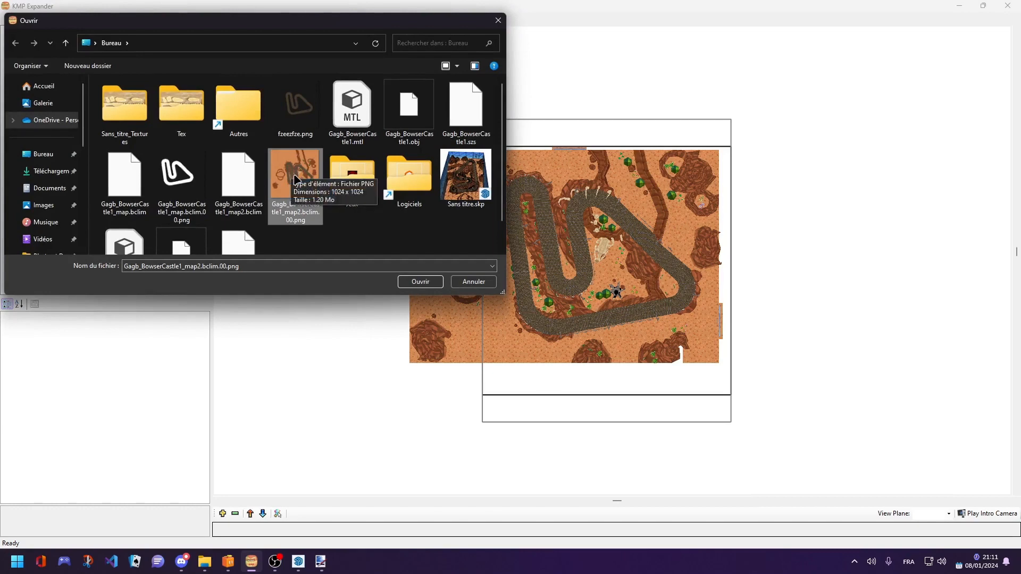
{"action": "double_click", "coordinate": [296, 179]}
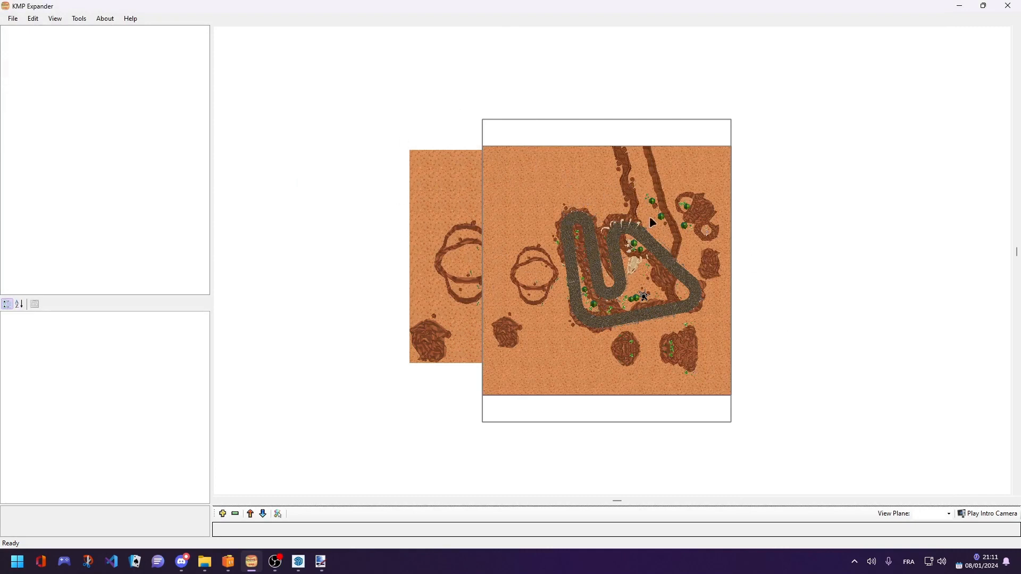
Step: Load fzeezfze.png as the local map so that only the road overlays the track
{"action": "left_click", "coordinate": [84, 23]}
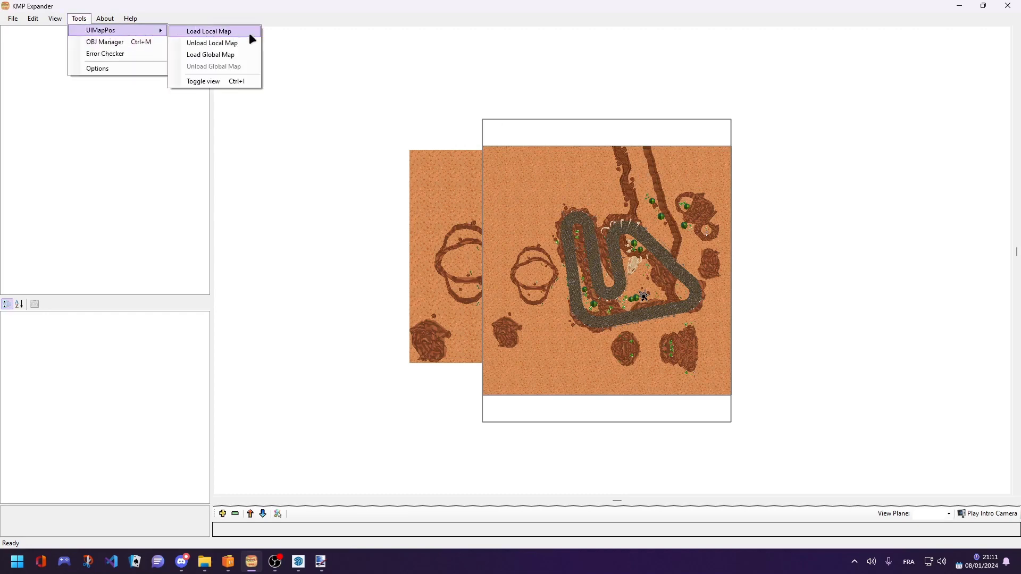
{"action": "left_click", "coordinate": [240, 31]}
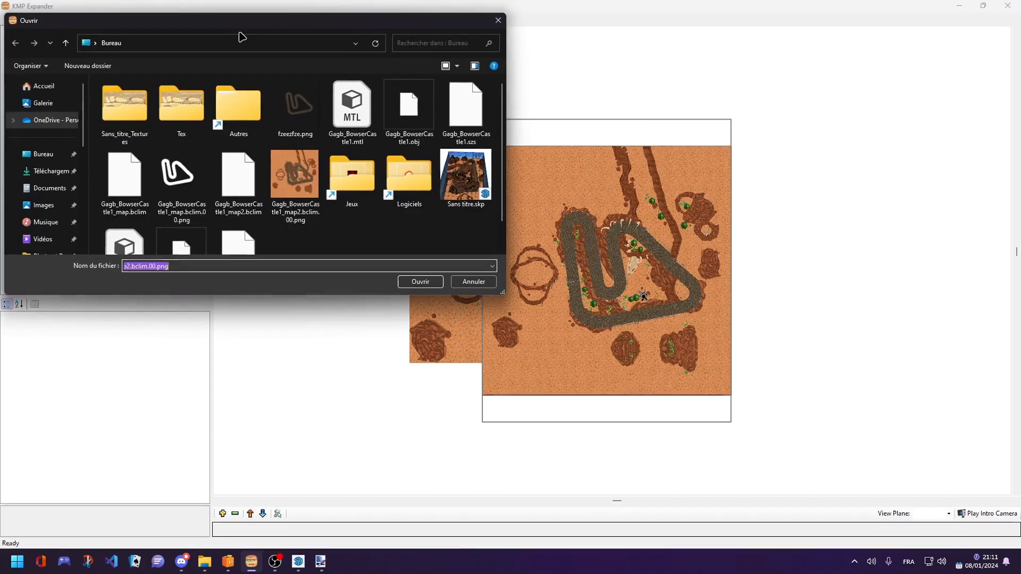
{"action": "double_click", "coordinate": [303, 105]}
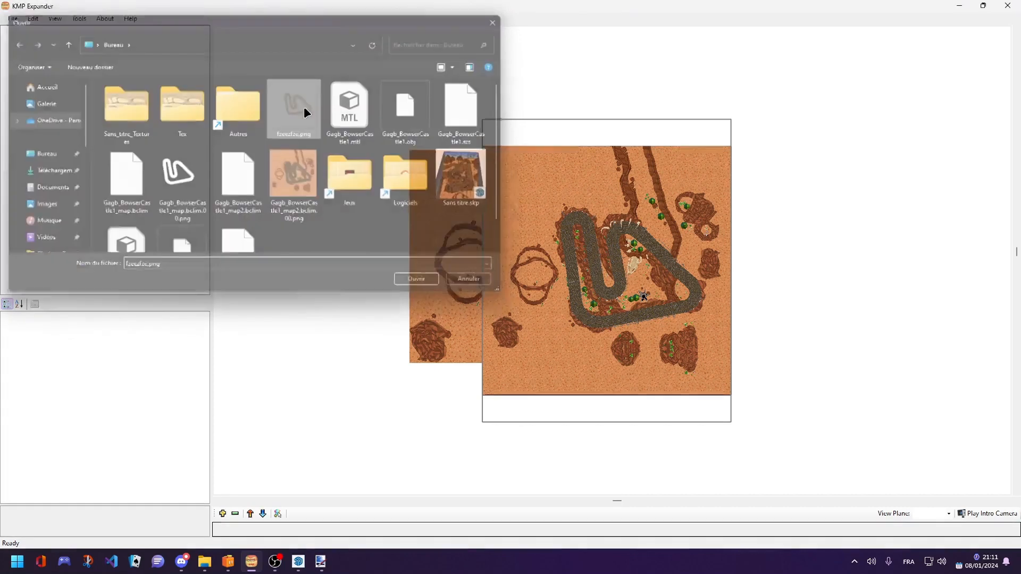
{"action": "scroll", "coordinate": [724, 300], "scroll_direction": "up", "scroll_amount": 3}
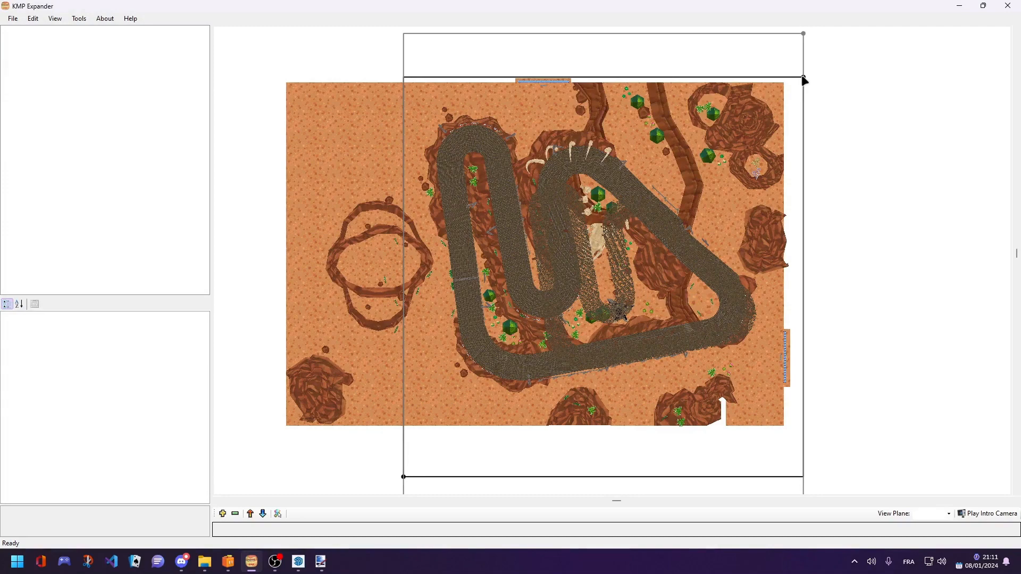
Step: Enlarge the local map frame by its two corner points to roughly fit the overlaid road to the track
{"action": "left_click_drag", "start_coordinate": [804, 80], "coordinate": [747, 26]}
{"action": "left_click_drag", "start_coordinate": [404, 478], "coordinate": [293, 441]}
{"action": "scroll", "coordinate": [730, 98], "scroll_direction": "down", "scroll_amount": 2}
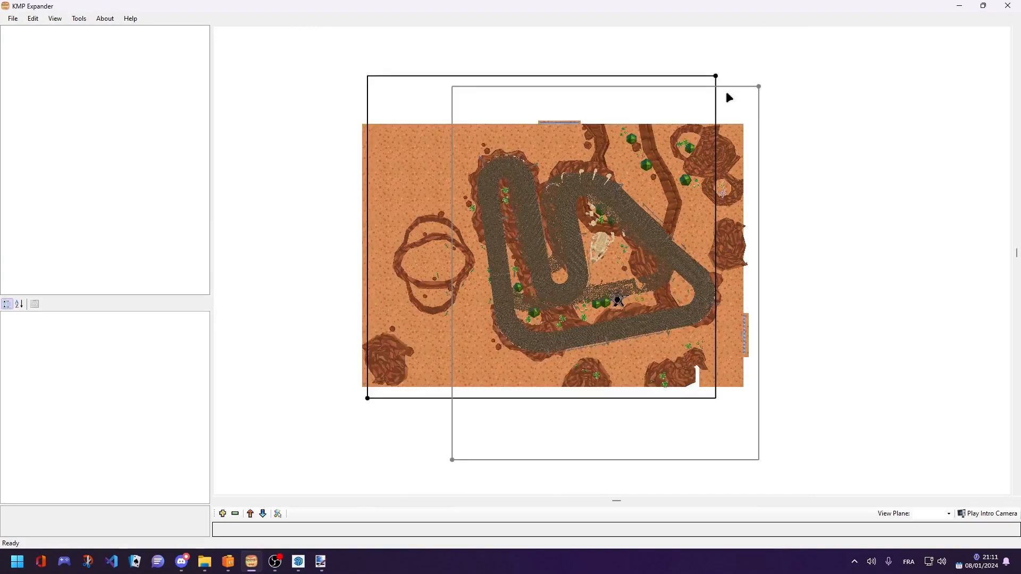
{"action": "mouse_move", "coordinate": [715, 75]}
{"action": "left_mouse_down"}
{"action": "mouse_move", "coordinate": [734, 72]}
{"action": "mouse_move", "coordinate": [764, 126]}
{"action": "mouse_move", "coordinate": [755, 80]}
{"action": "left_mouse_up"}
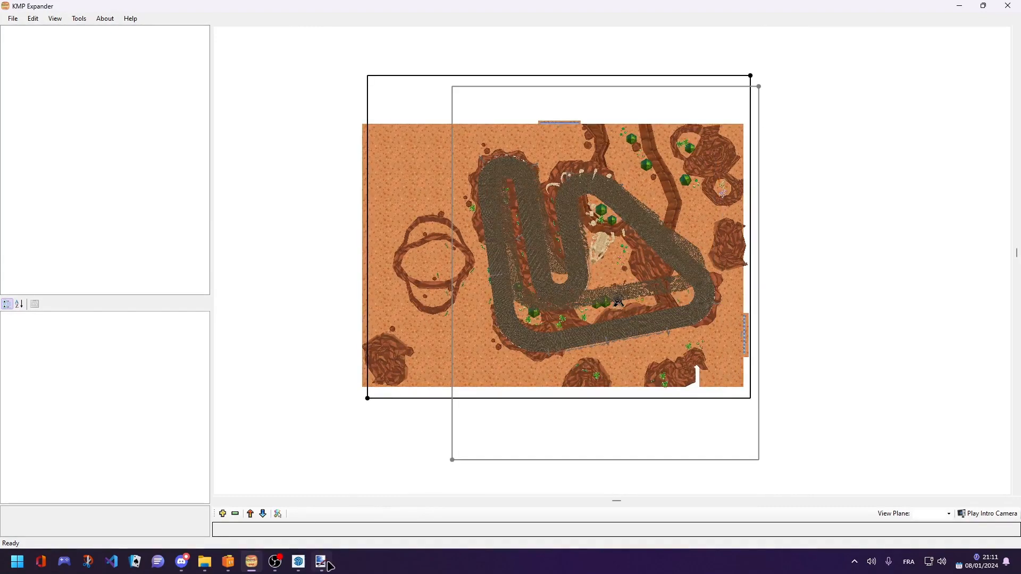
Step: Switch to paint.net, turn the road in fzeezfze.png white with Hue/Saturation lightness 100, save it and return to KMP Expander
{"action": "left_click", "coordinate": [320, 561]}
{"action": "left_click", "coordinate": [203, 19]}
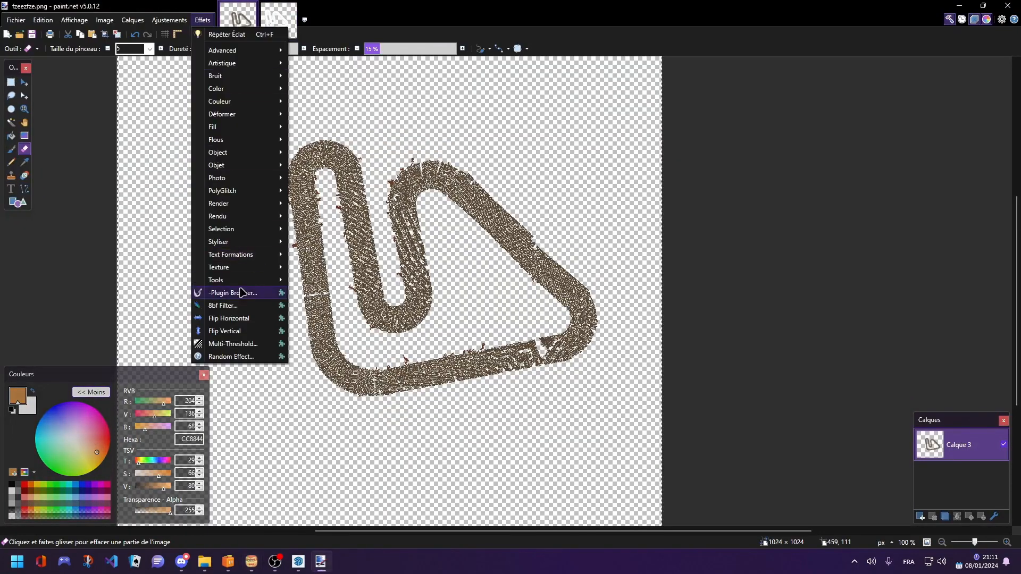
{"action": "left_click", "coordinate": [169, 74]}
{"action": "left_click", "coordinate": [169, 20]}
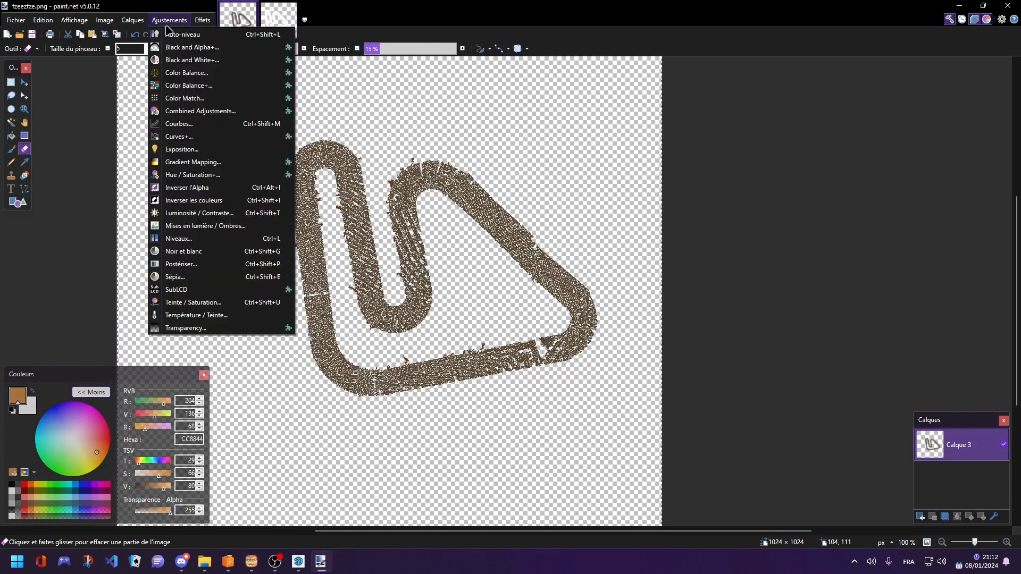
{"action": "left_click", "coordinate": [193, 299]}
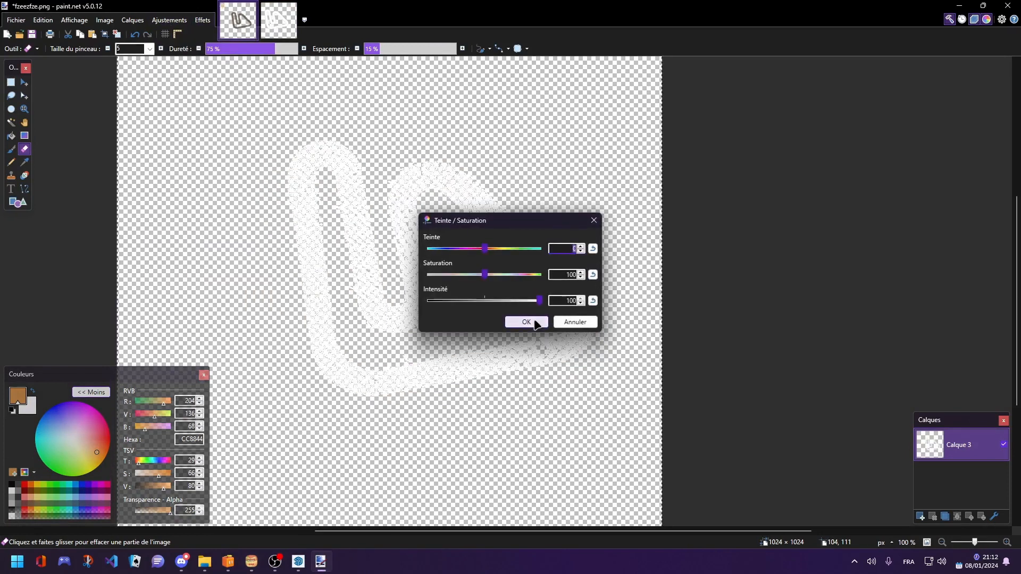
{"action": "left_click", "coordinate": [526, 321]}
{"action": "left_click", "coordinate": [959, 6]}
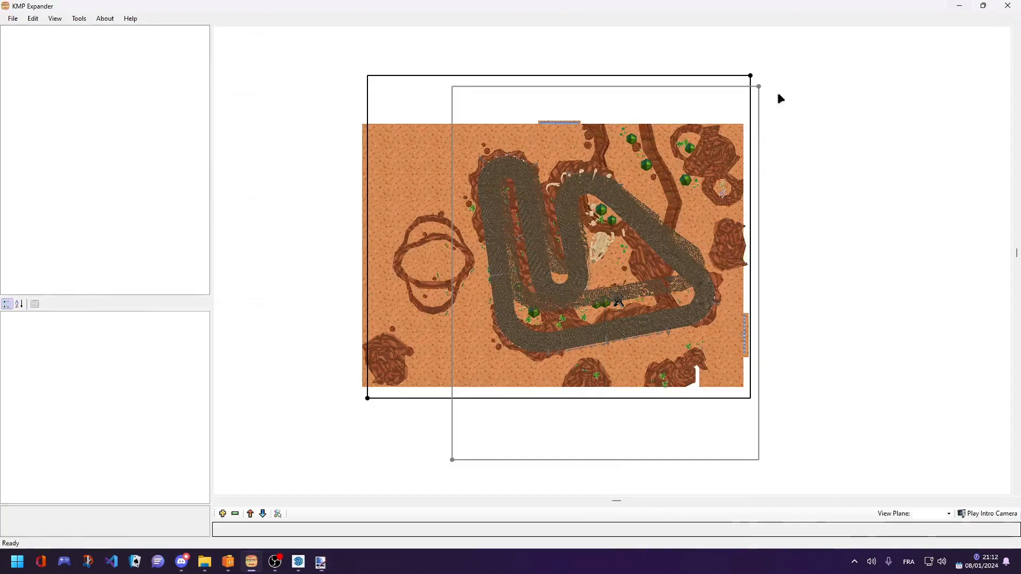
Step: Reload the whitened fzeezfze.png as the local map and adjust its frame corners until the white road covers the track's road
{"action": "left_click", "coordinate": [105, 19]}
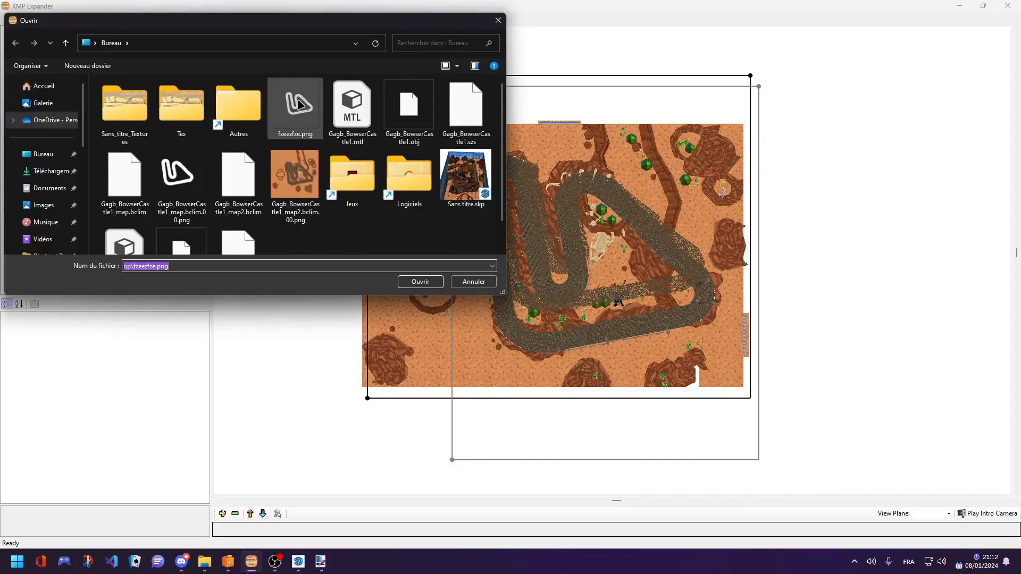
{"action": "double_click", "coordinate": [298, 106]}
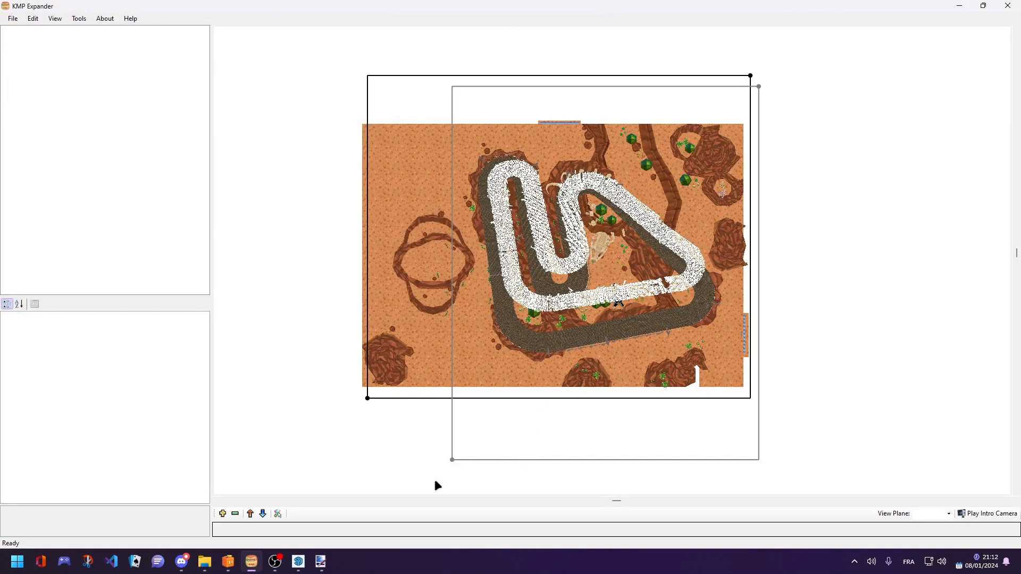
{"action": "left_click_drag", "start_coordinate": [367, 398], "coordinate": [348, 453]}
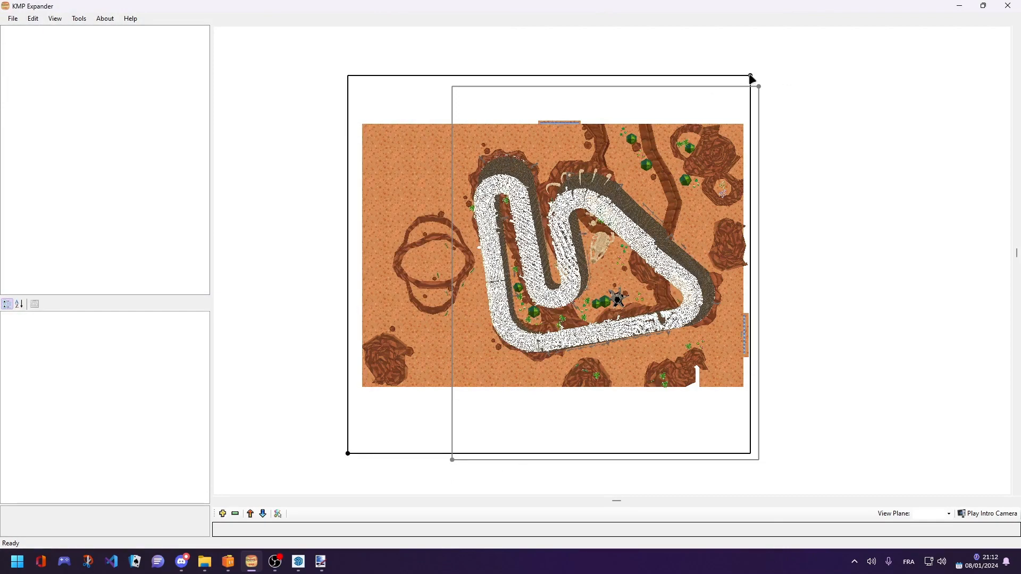
{"action": "left_click_drag", "start_coordinate": [750, 75], "coordinate": [762, 54]}
{"action": "scroll", "coordinate": [402, 417], "scroll_direction": "down", "scroll_amount": 2}
{"action": "left_click_drag", "start_coordinate": [401, 419], "coordinate": [397, 425]}
{"action": "left_click_drag", "start_coordinate": [734, 93], "coordinate": [737, 92]}
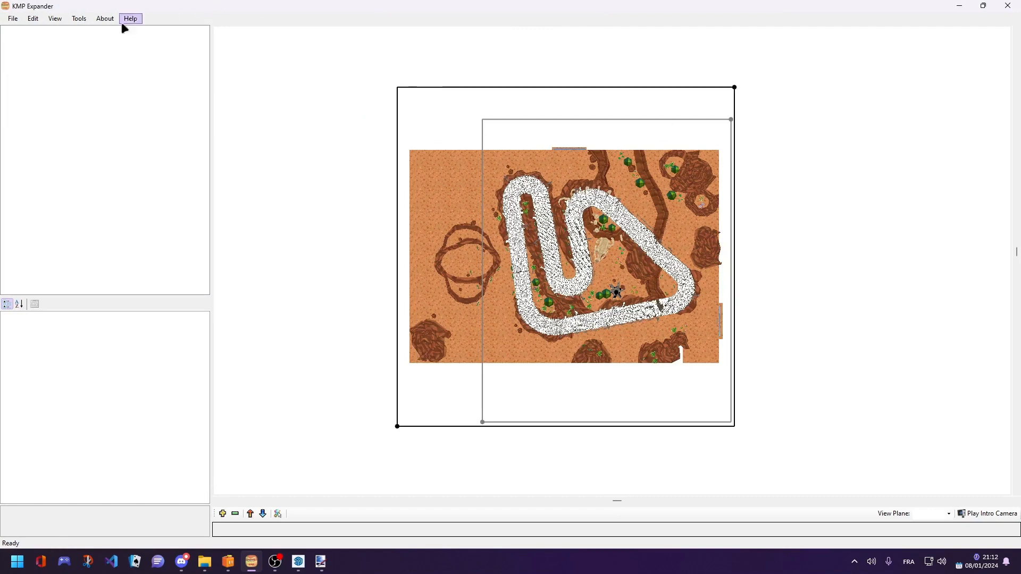
Step: Check the local map frame by loading the full terrain image Gagb_BowserCastle1_map2.bclim.00.png as the local map, and unload it again
{"action": "left_click", "coordinate": [79, 19]}
{"action": "mouse_move", "coordinate": [95, 31]}
{"action": "left_click", "coordinate": [237, 31]}
{"action": "left_click", "coordinate": [293, 173]}
{"action": "double_click", "coordinate": [296, 169]}
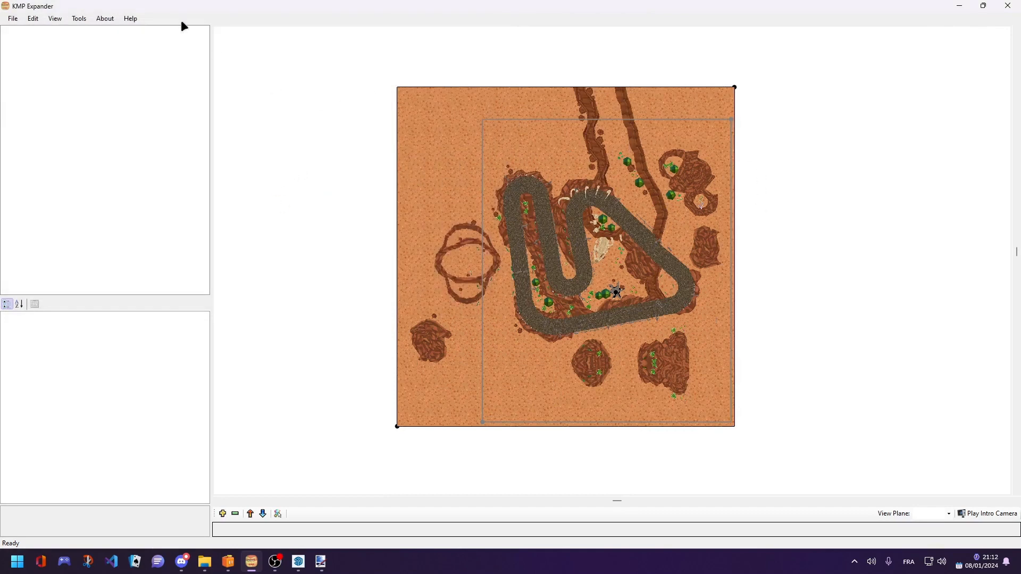
{"action": "left_click", "coordinate": [79, 18]}
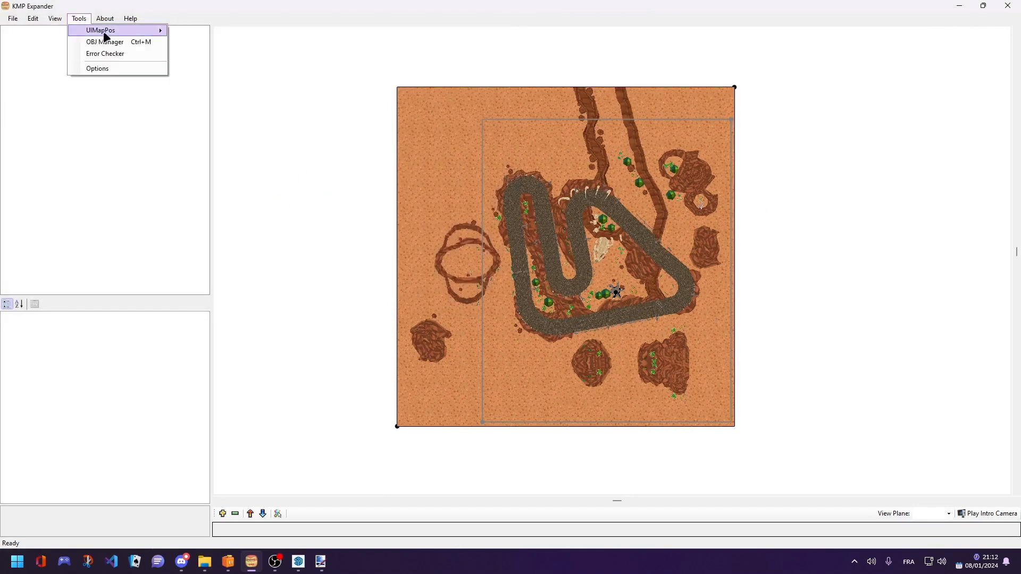
{"action": "mouse_move", "coordinate": [157, 30]}
{"action": "left_click", "coordinate": [249, 45]}
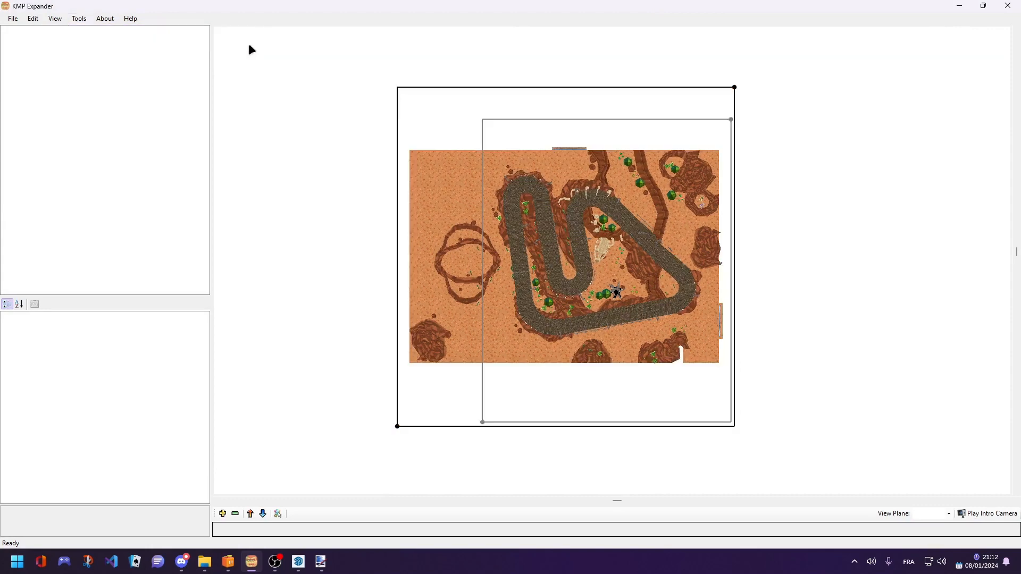
Step: Load the white road image Gagb_BowserCastle1_map.bclim.00.png as the global map
{"action": "left_click", "coordinate": [79, 18]}
{"action": "mouse_move", "coordinate": [94, 31]}
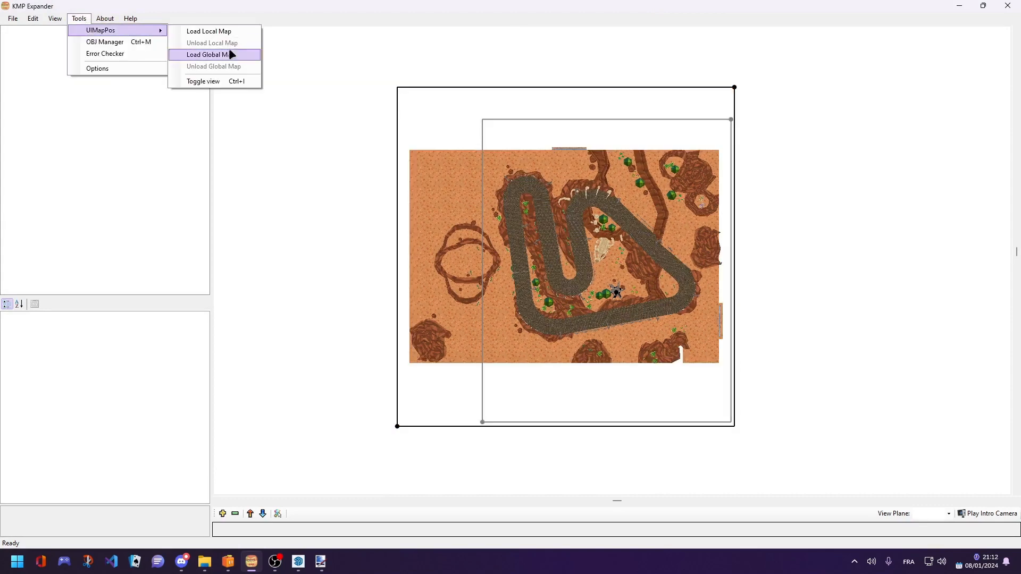
{"action": "left_click", "coordinate": [232, 53]}
{"action": "double_click", "coordinate": [186, 175]}
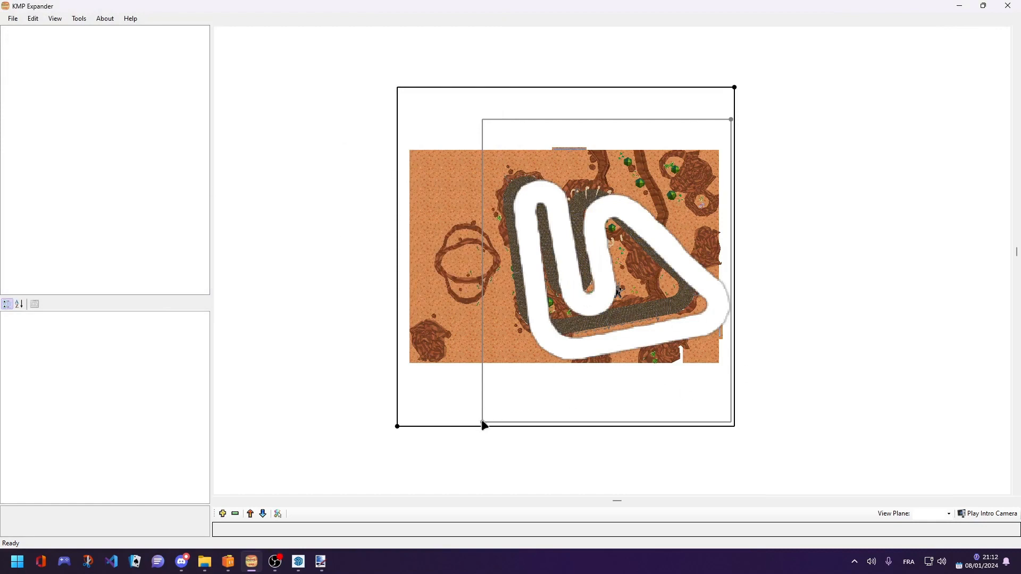
Step: Adjust the two corner points of the grey global map frame until the white road covers the track's road
{"action": "left_click_drag", "start_coordinate": [484, 426], "coordinate": [466, 394]}
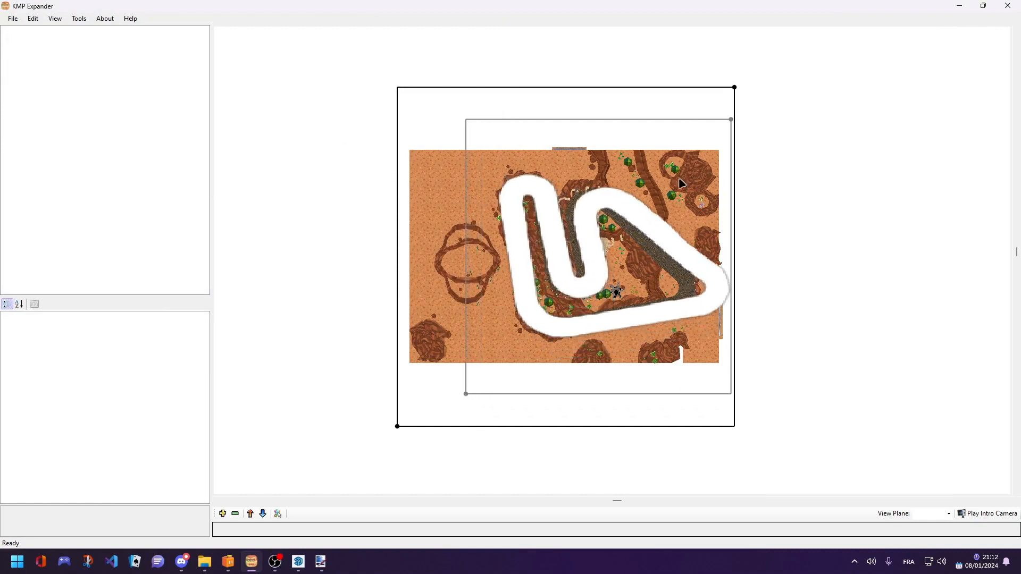
{"action": "left_click_drag", "start_coordinate": [729, 120], "coordinate": [706, 122]}
{"action": "left_click_drag", "start_coordinate": [463, 394], "coordinate": [469, 391]}
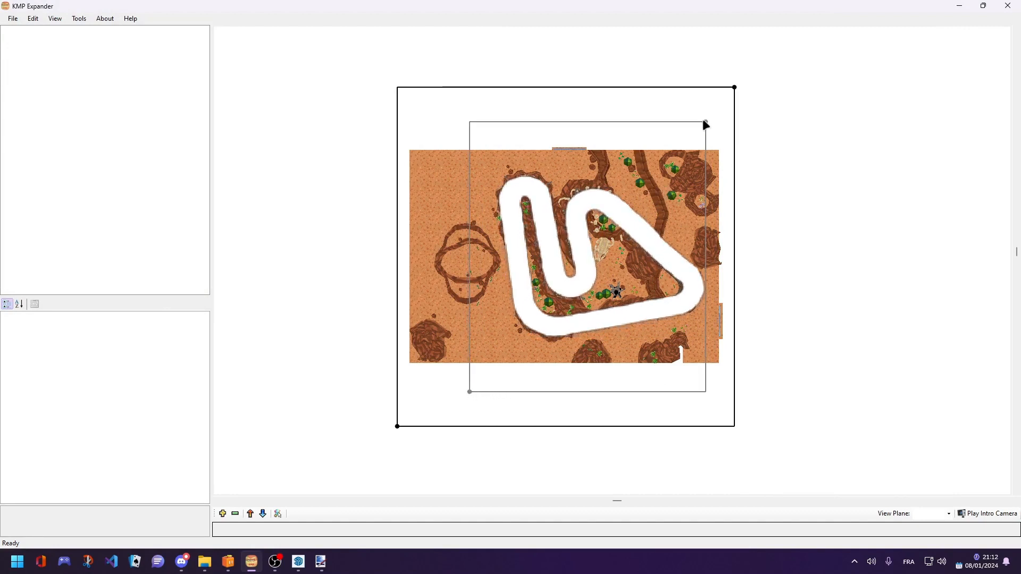
{"action": "left_click_drag", "start_coordinate": [706, 123], "coordinate": [700, 128]}
{"action": "left_click_drag", "start_coordinate": [470, 392], "coordinate": [472, 388]}
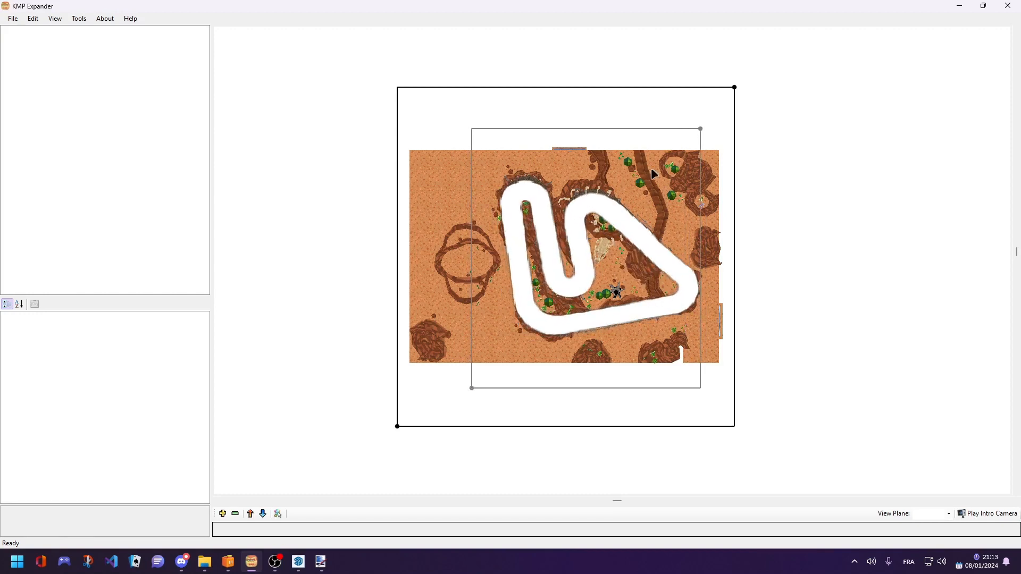
{"action": "left_click_drag", "start_coordinate": [700, 127], "coordinate": [700, 124]}
{"action": "left_click_drag", "start_coordinate": [471, 388], "coordinate": [470, 391]}
{"action": "left_click_drag", "start_coordinate": [699, 124], "coordinate": [700, 122]}
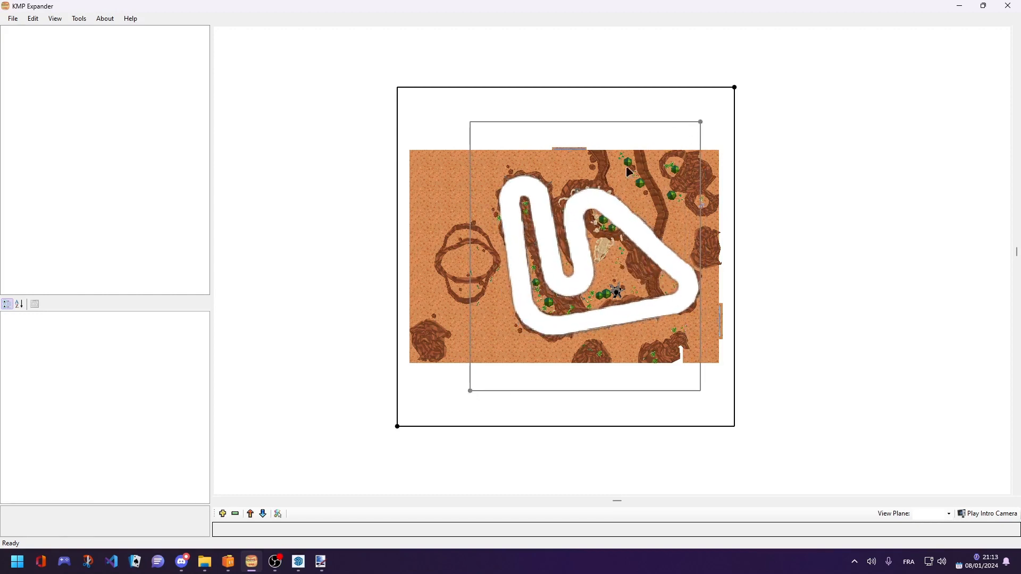
Step: Save the UIMapPos file with the aligned map frames and close KMP Expander
{"action": "left_click", "coordinate": [12, 18]}
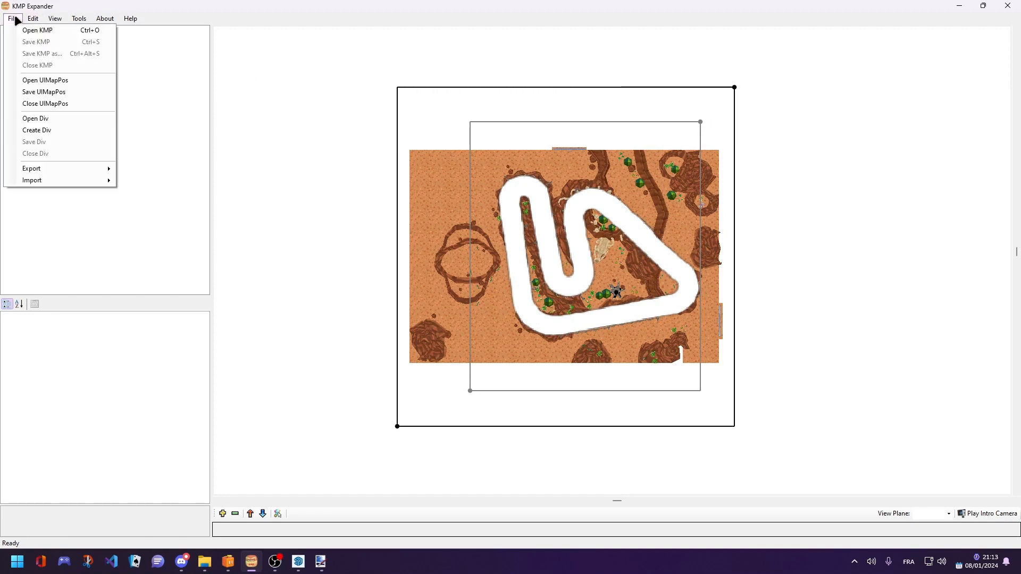
{"action": "left_click", "coordinate": [12, 18]}
{"action": "left_click", "coordinate": [13, 19]}
{"action": "left_click", "coordinate": [50, 94]}
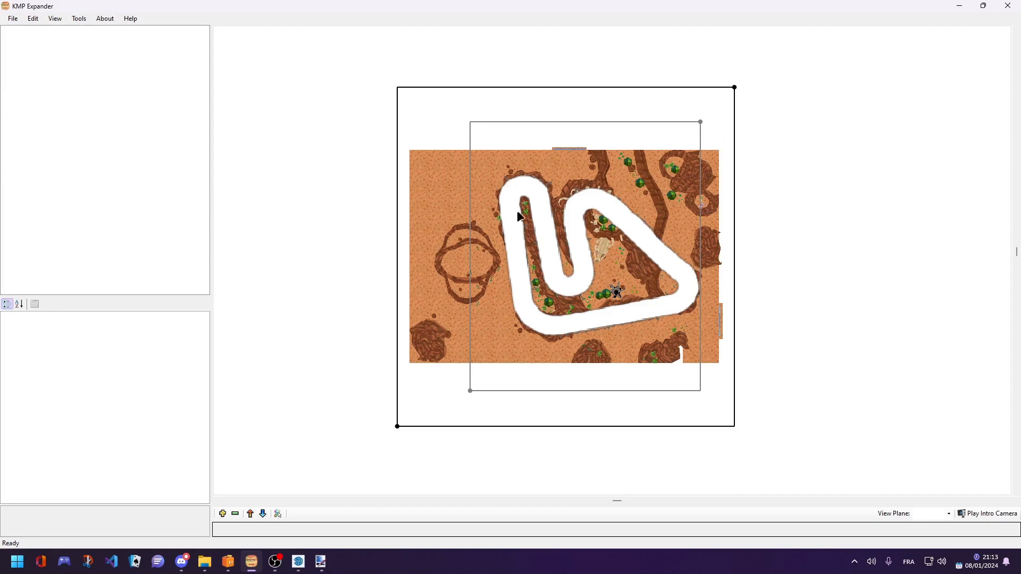
{"action": "left_click", "coordinate": [1009, 7]}
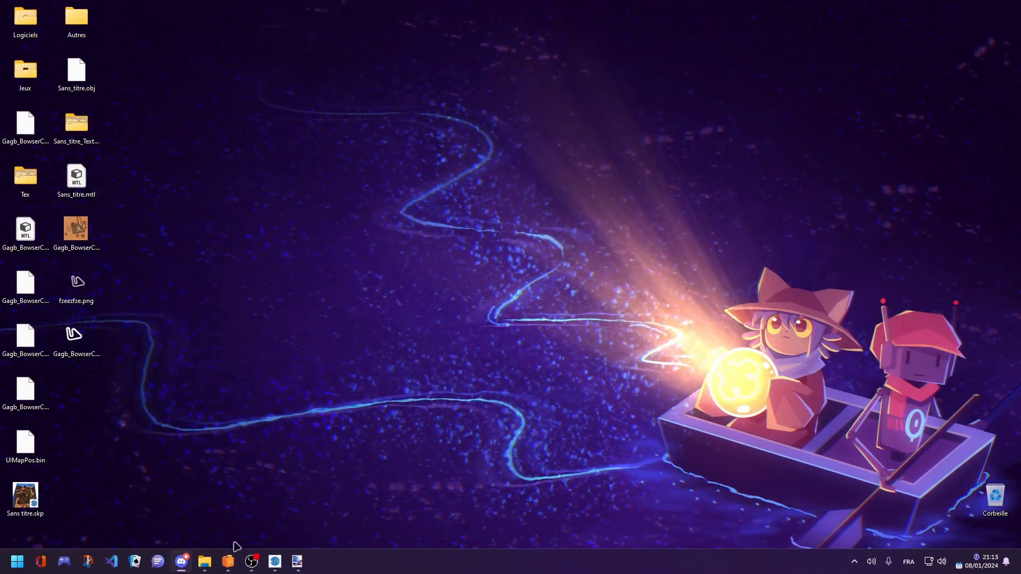
Step: Switch to Every File Explorer and replace UIMapPos.bin in Gagb_BowserCastle1.szs with the edited UIMapPos.bin from the desktop
{"action": "mouse_move", "coordinate": [229, 559]}
{"action": "left_click", "coordinate": [213, 519]}
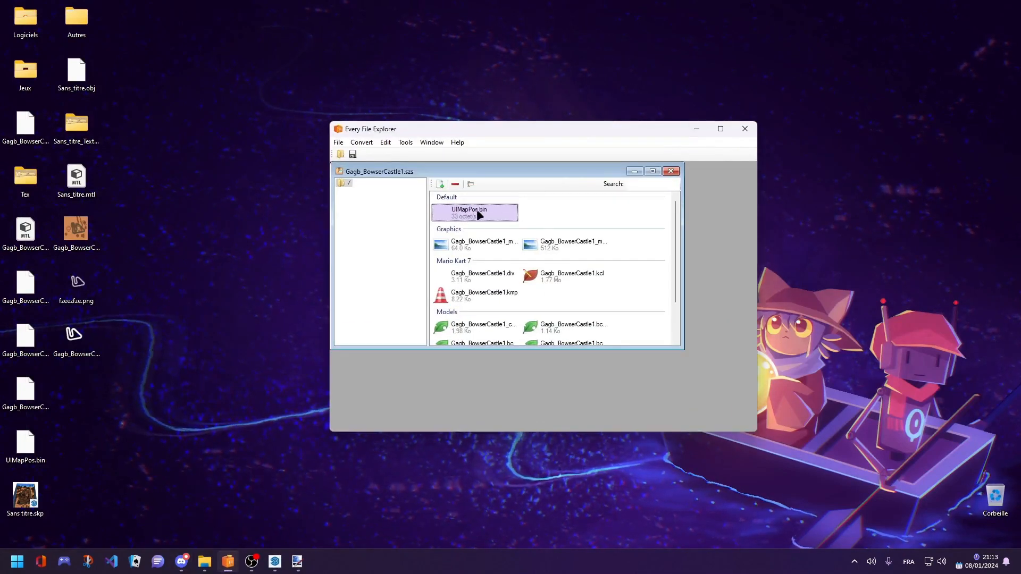
{"action": "right_click", "coordinate": [477, 212]}
{"action": "left_click", "coordinate": [523, 221]}
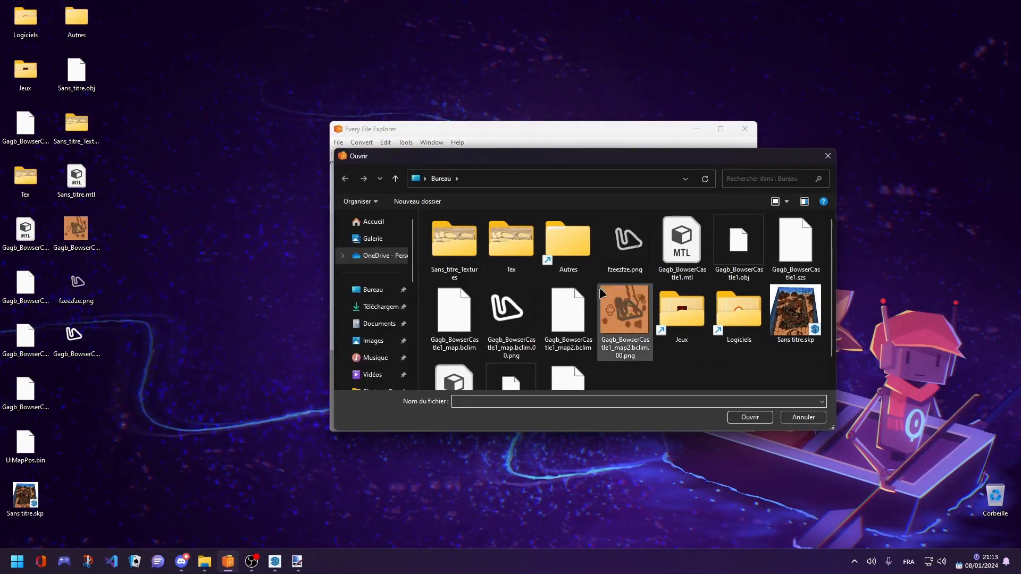
{"action": "scroll", "coordinate": [670, 325], "scroll_direction": "down", "scroll_amount": 1}
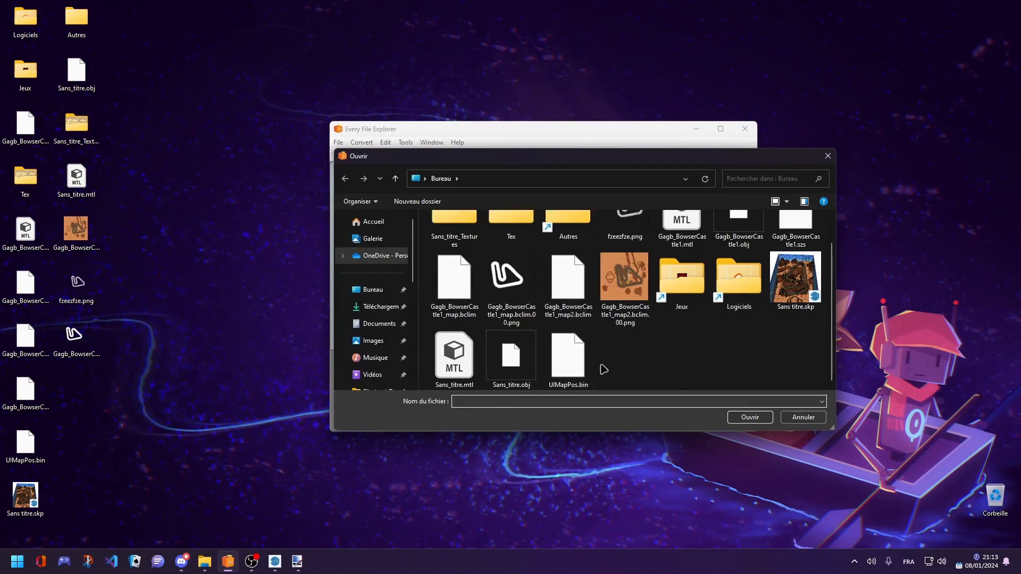
{"action": "double_click", "coordinate": [568, 356]}
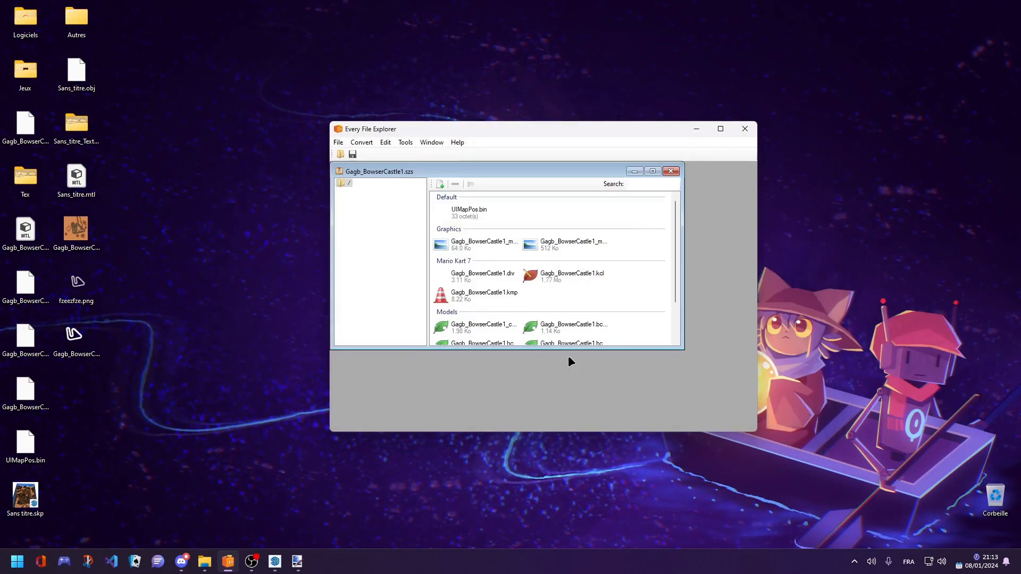
Step: Replace Gagb_BowserCastle1_map.bclim in the archive with the desktop version and preview the new road graphic
{"action": "double_click", "coordinate": [475, 244]}
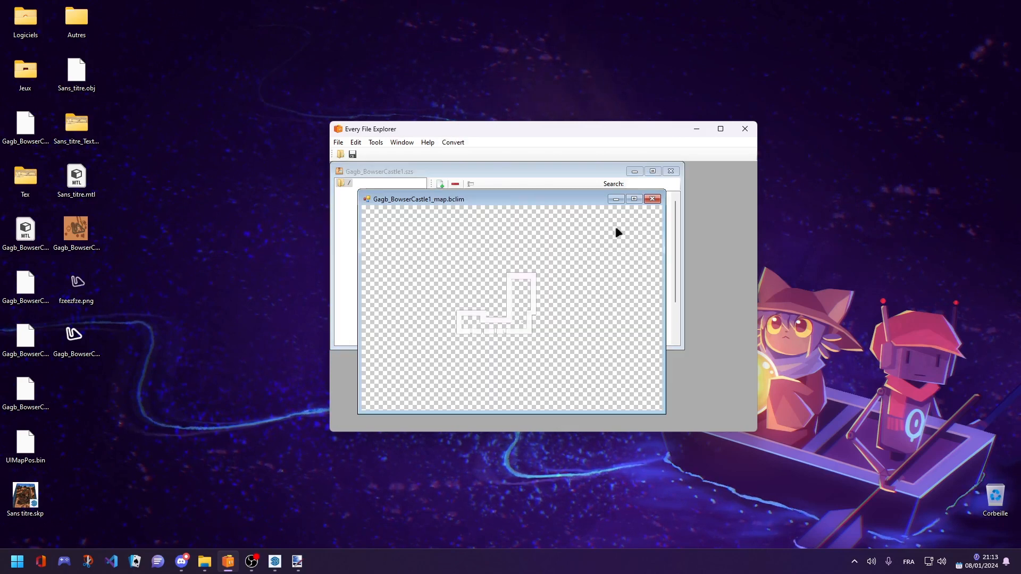
{"action": "left_click", "coordinate": [653, 199]}
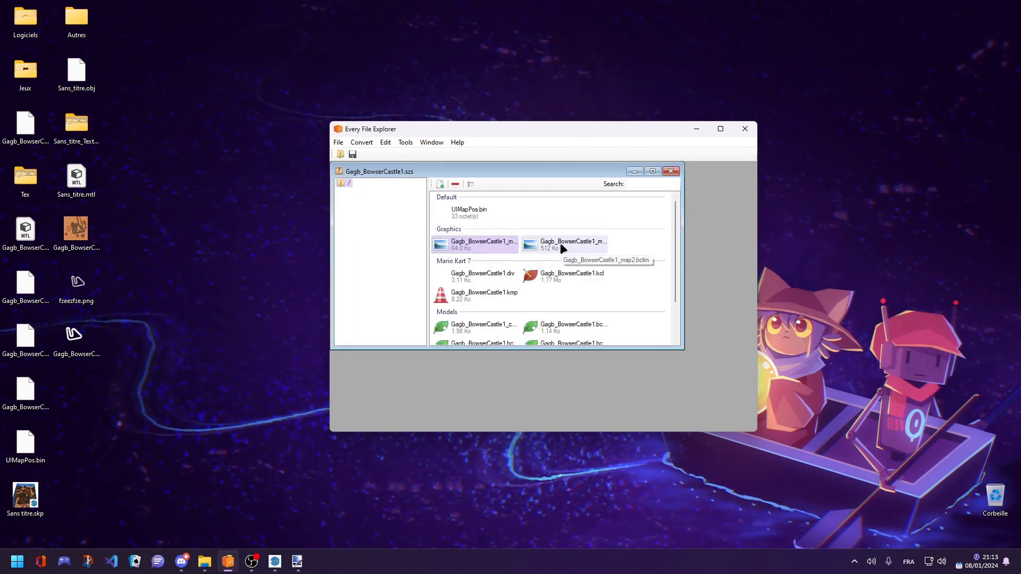
{"action": "right_click", "coordinate": [478, 243]}
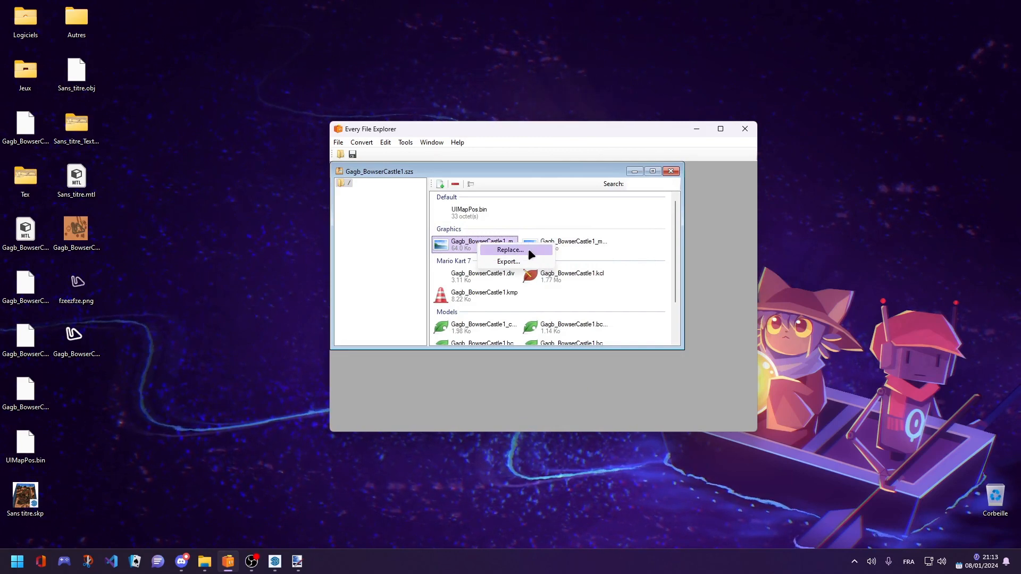
{"action": "left_click", "coordinate": [510, 250]}
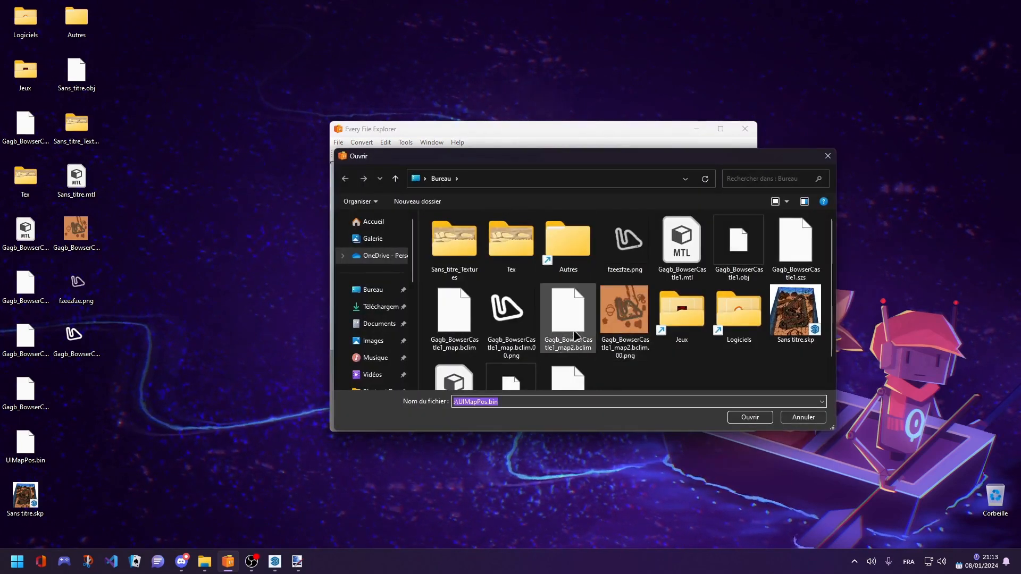
{"action": "double_click", "coordinate": [455, 316]}
{"action": "double_click", "coordinate": [478, 241]}
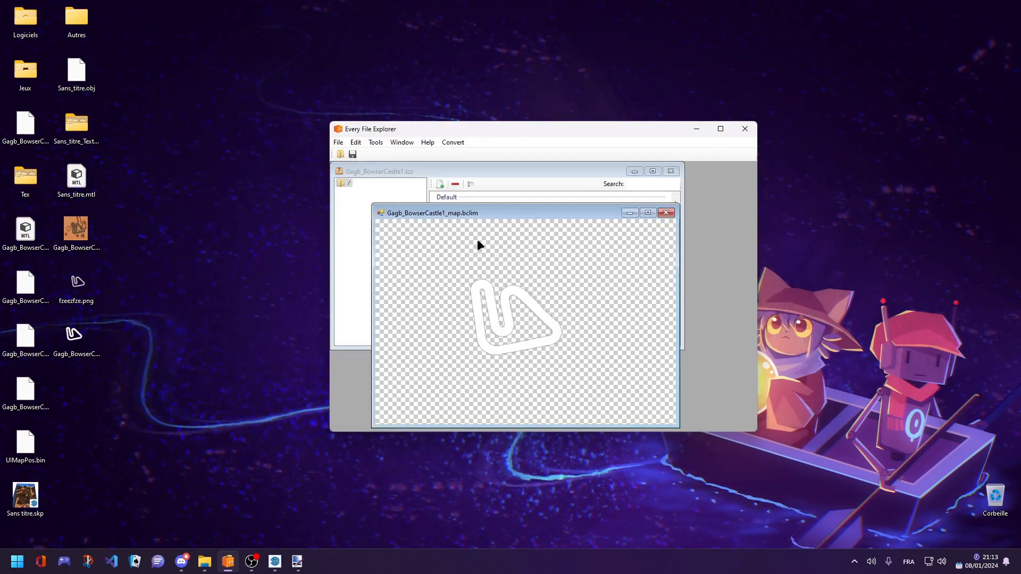
{"action": "left_click", "coordinate": [666, 213]}
Step: Replace Gagb_BowserCastle1_map2.bclim in the archive with the desktop version and preview the new terrain graphic
{"action": "right_click", "coordinate": [565, 248]}
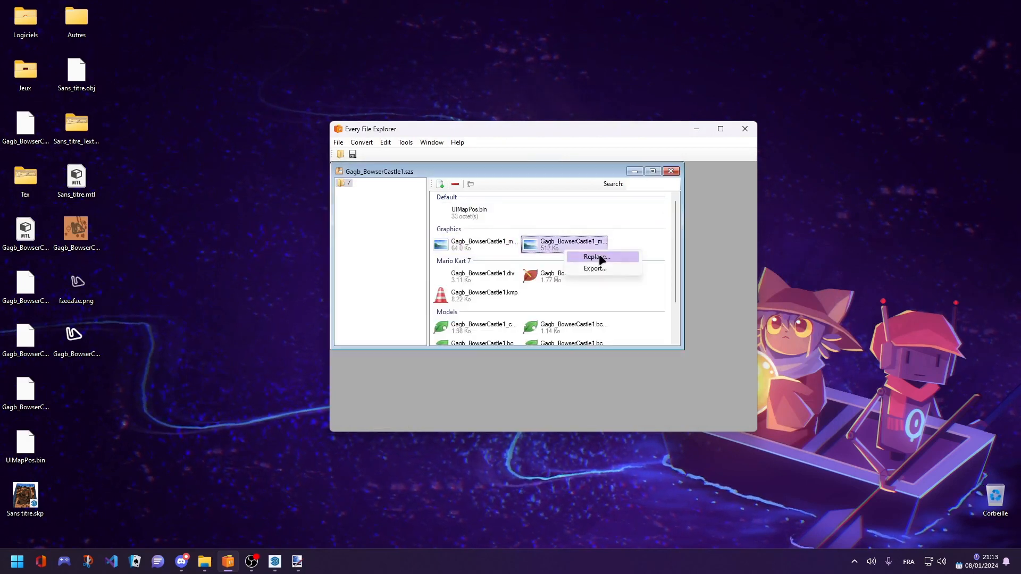
{"action": "left_click", "coordinate": [603, 257]}
{"action": "double_click", "coordinate": [584, 311]}
{"action": "double_click", "coordinate": [570, 258]}
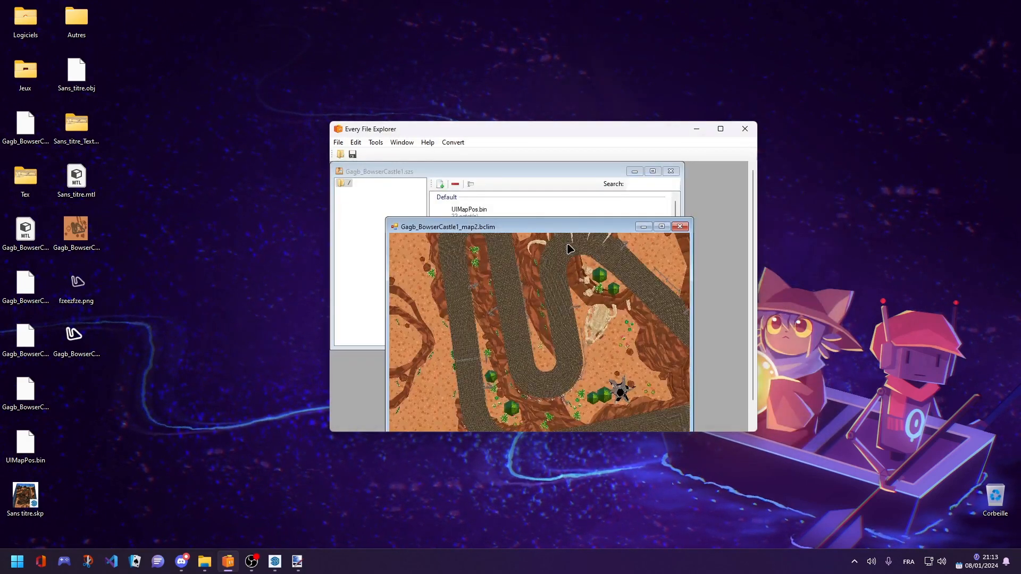
{"action": "left_click", "coordinate": [680, 226]}
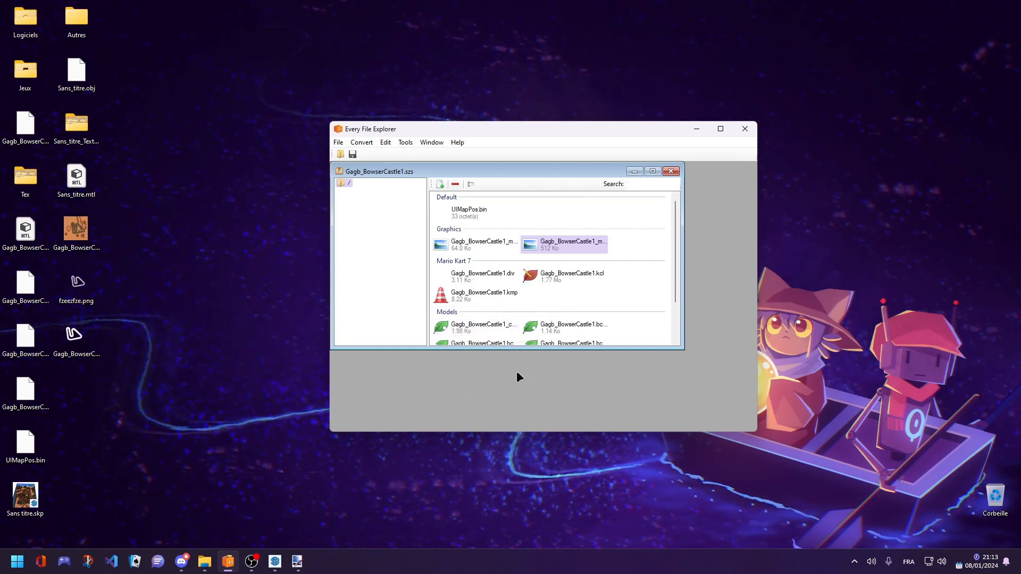
{"action": "left_click", "coordinate": [1020, 359]}
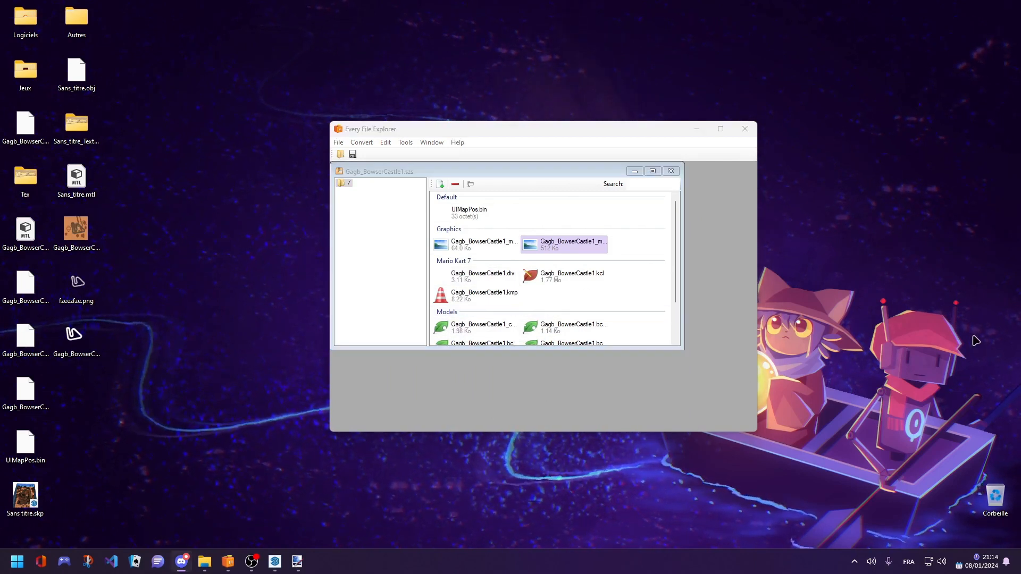